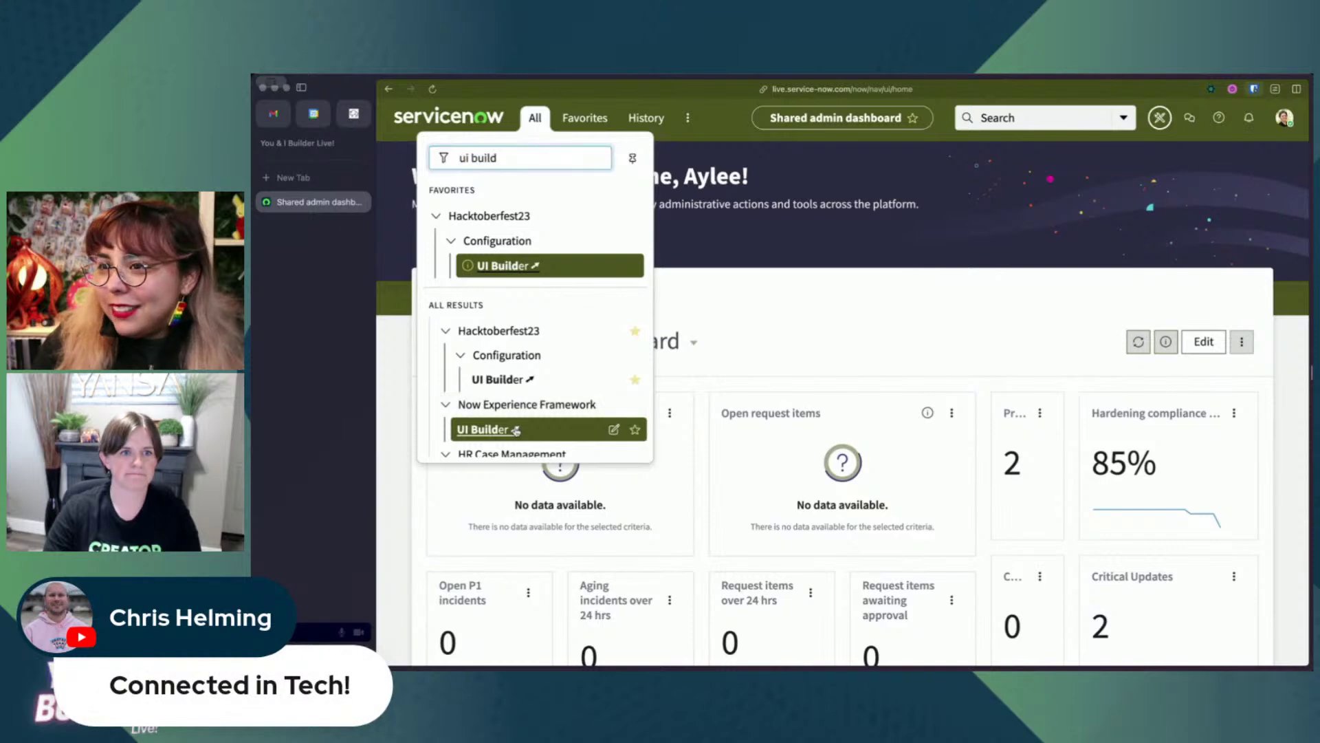
Launch UI Builder from the Now Experience Framework and open the WishHub experience.
{"action": "left_click", "coordinate": [516, 430]}
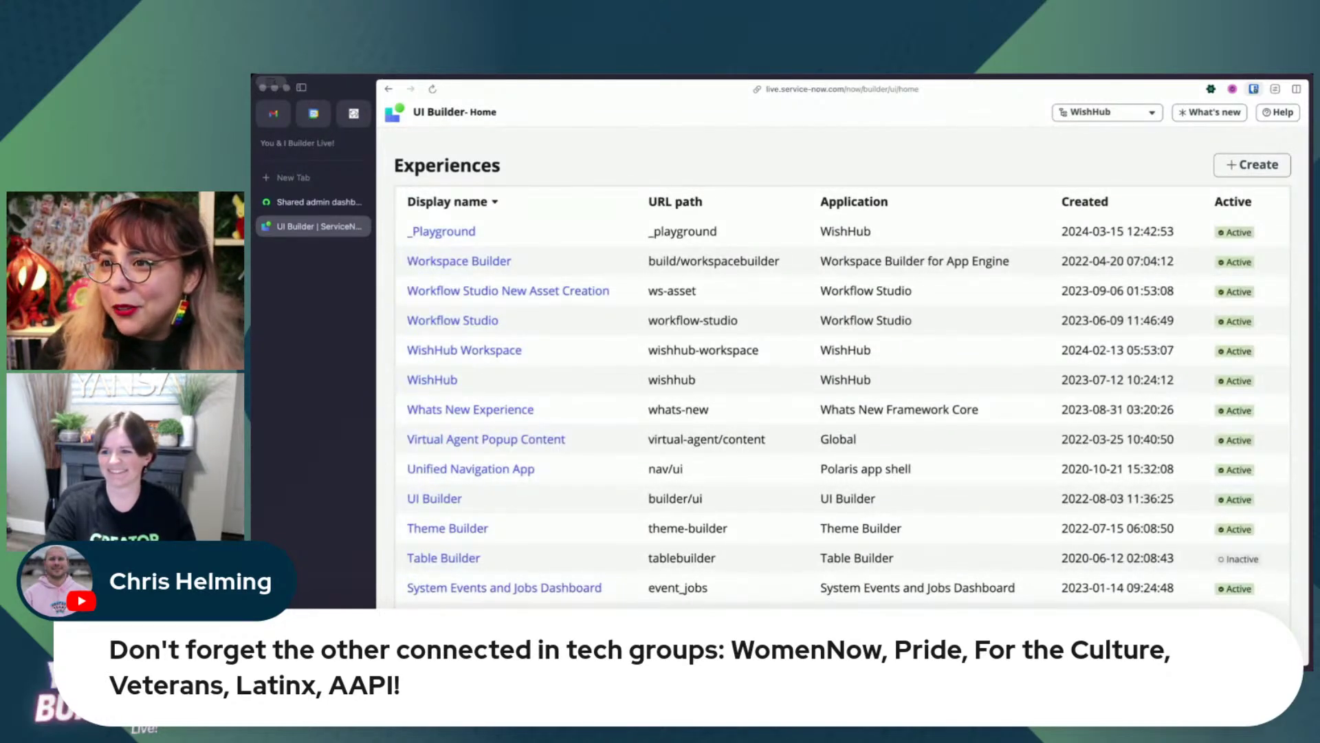
{"action": "scroll", "coordinate": [522, 433], "scroll_direction": "down", "scroll_amount": 1}
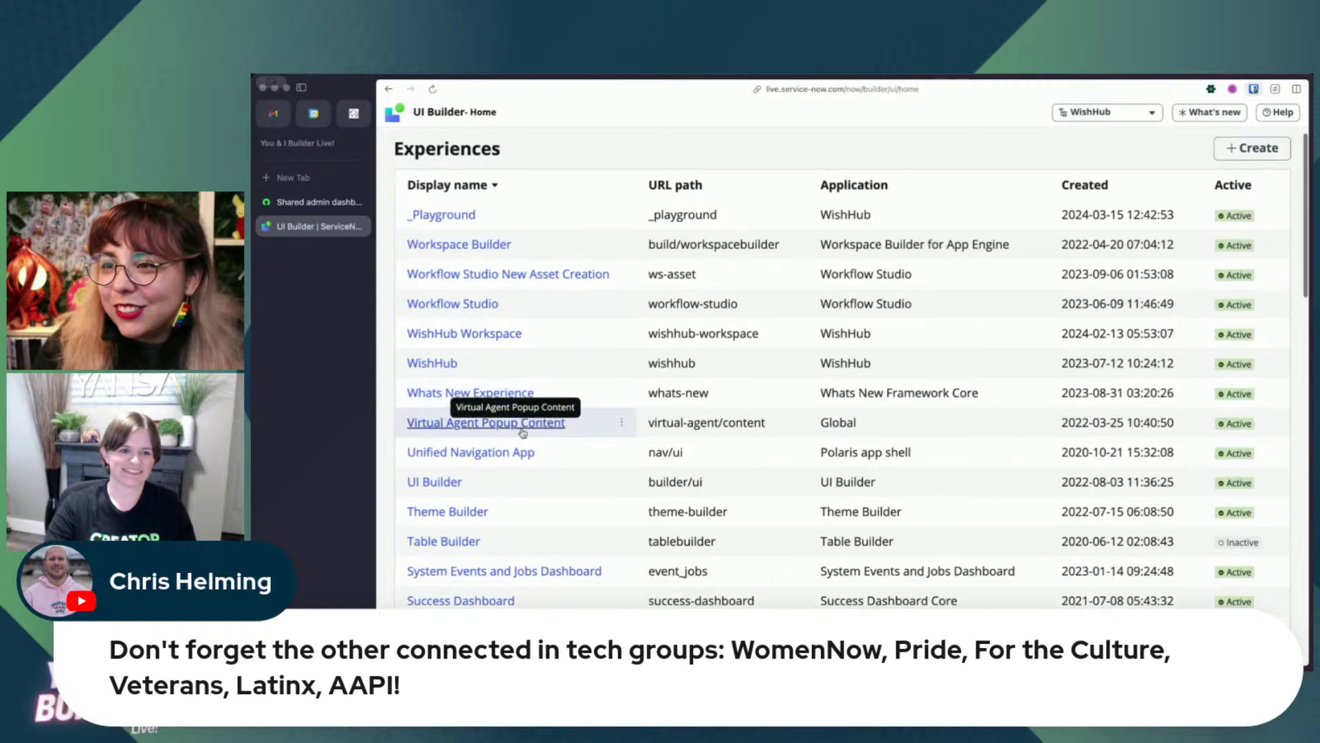
{"action": "scroll", "coordinate": [522, 434], "scroll_direction": "up", "scroll_amount": 1}
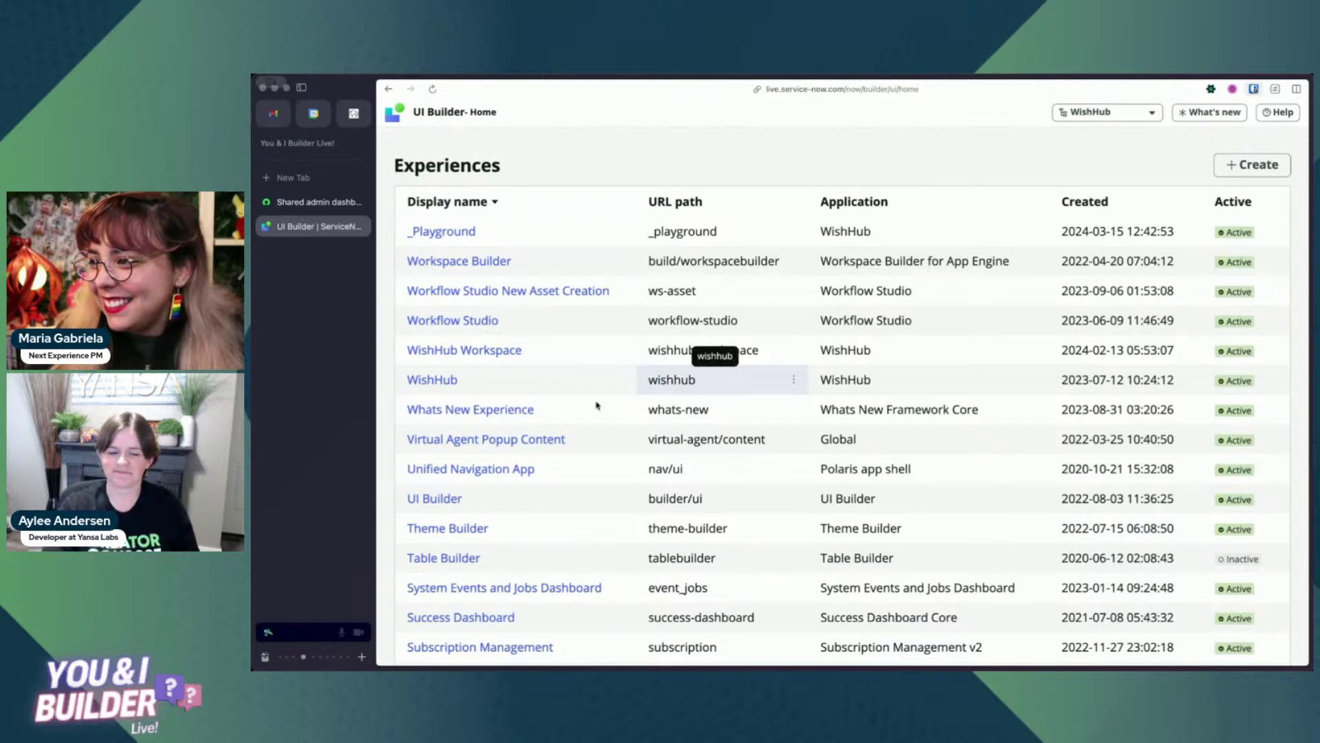
{"action": "scroll", "coordinate": [480, 470], "scroll_direction": "down", "scroll_amount": 1}
{"action": "scroll", "coordinate": [480, 469], "scroll_direction": "down", "scroll_amount": 5}
{"action": "scroll", "coordinate": [467, 385], "scroll_direction": "up", "scroll_amount": 6}
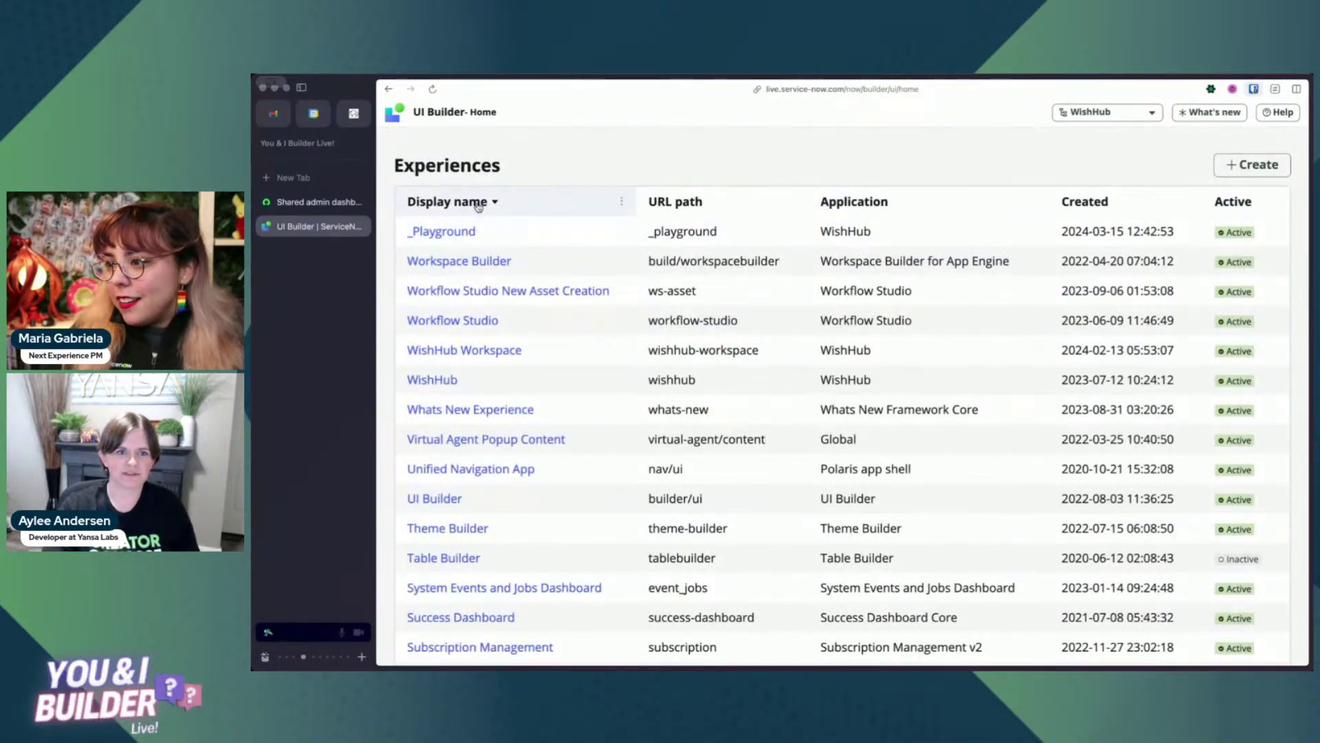
{"action": "left_click", "coordinate": [484, 202]}
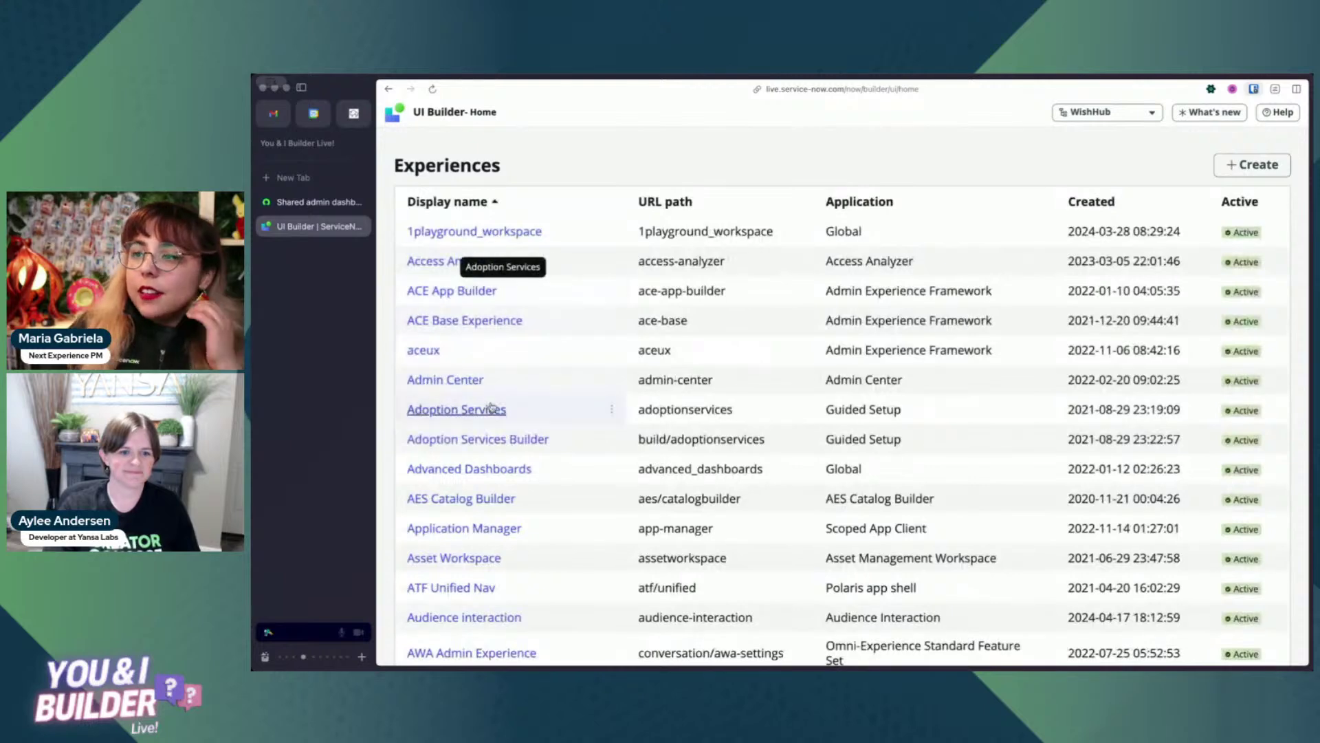
{"action": "left_click", "coordinate": [469, 201]}
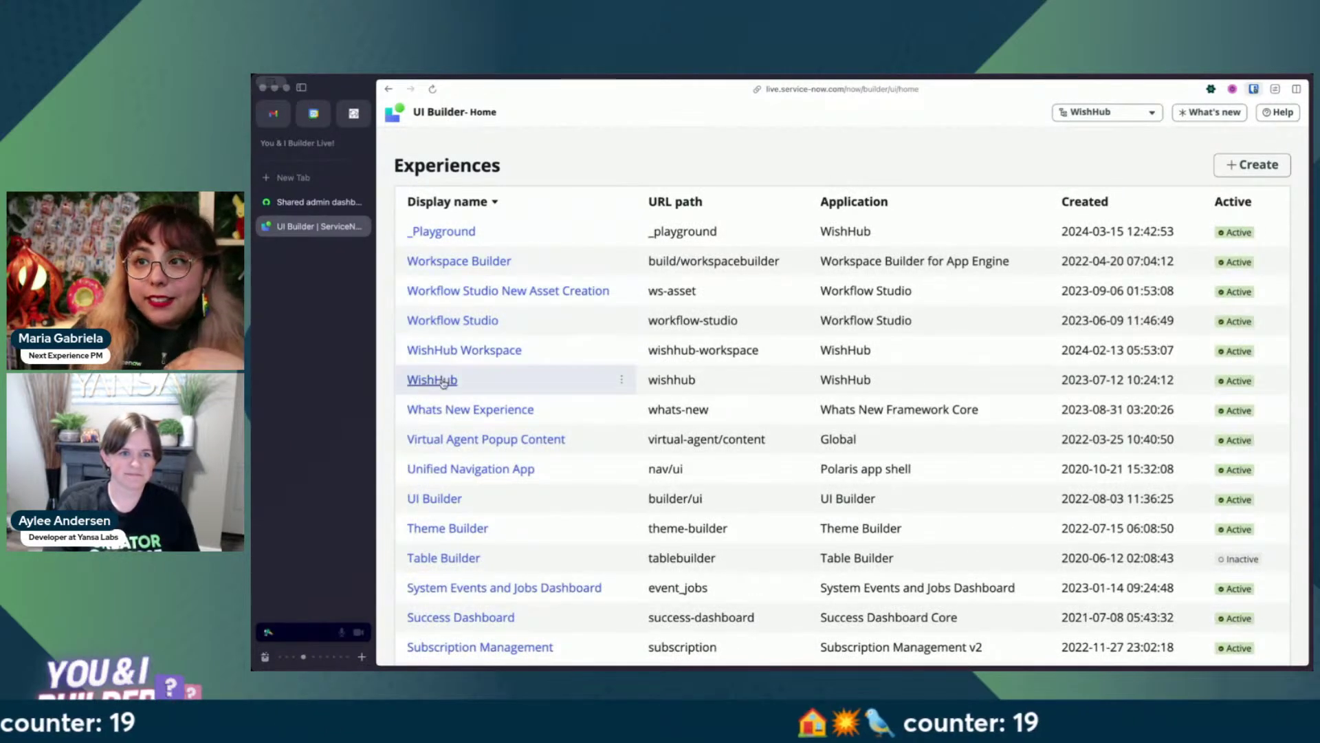
{"action": "left_click", "coordinate": [433, 380]}
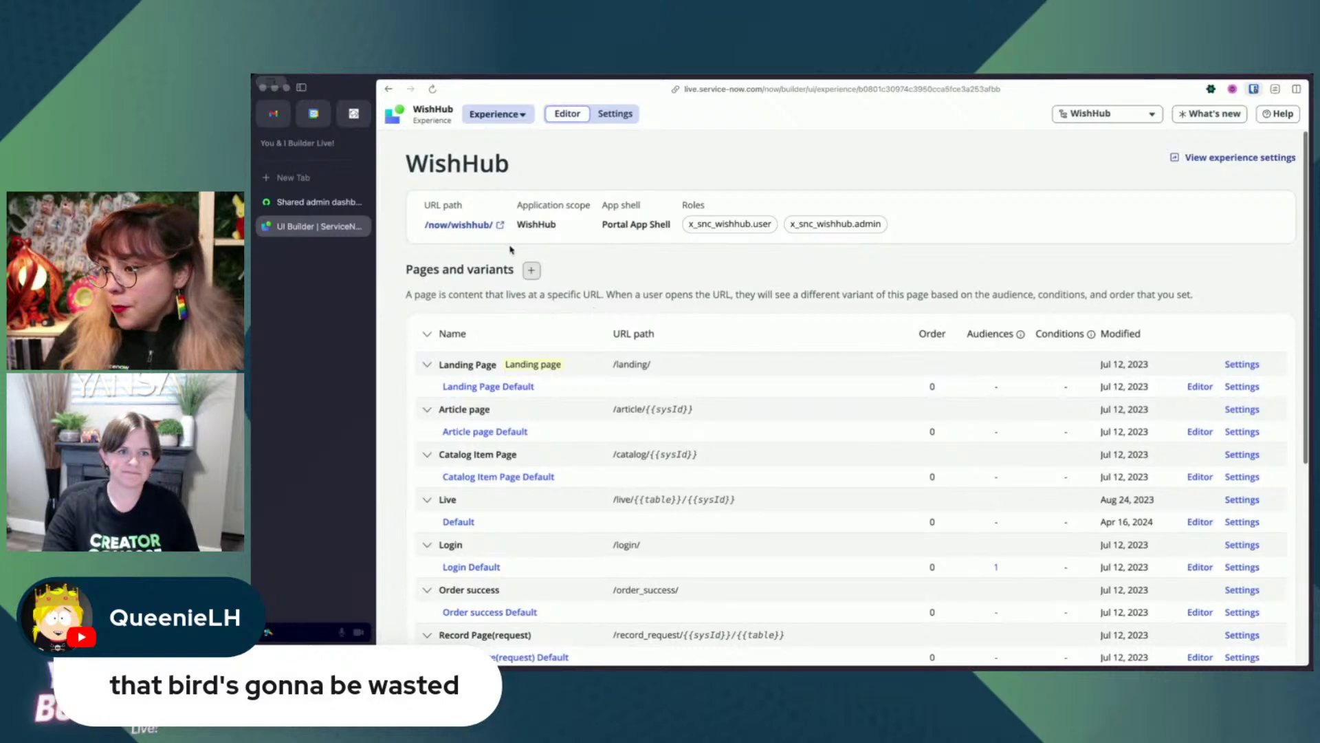
Open the WishHub portal's URL, return to UI Builder and open the Live variant of the wishlist page.
{"action": "left_click", "coordinate": [475, 225]}
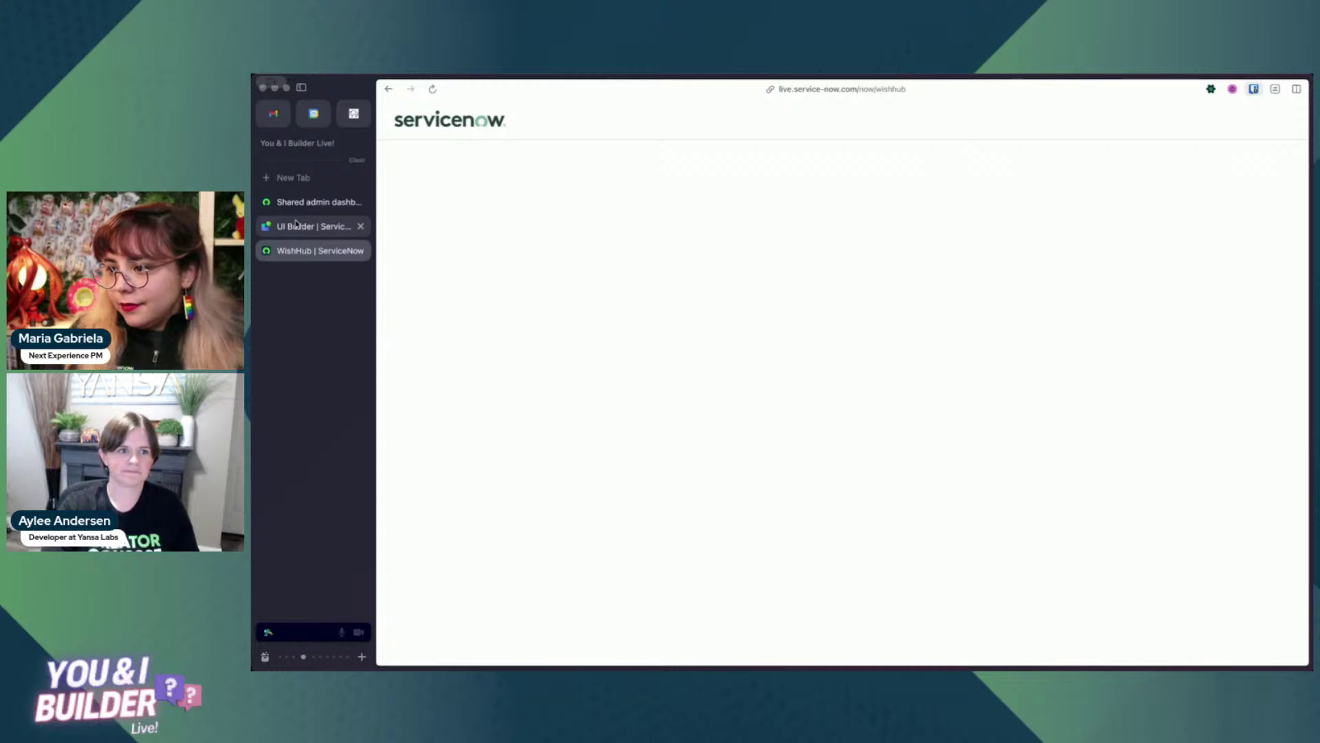
{"action": "left_click", "coordinate": [296, 224]}
{"action": "scroll", "coordinate": [639, 406], "scroll_direction": "down", "scroll_amount": 5}
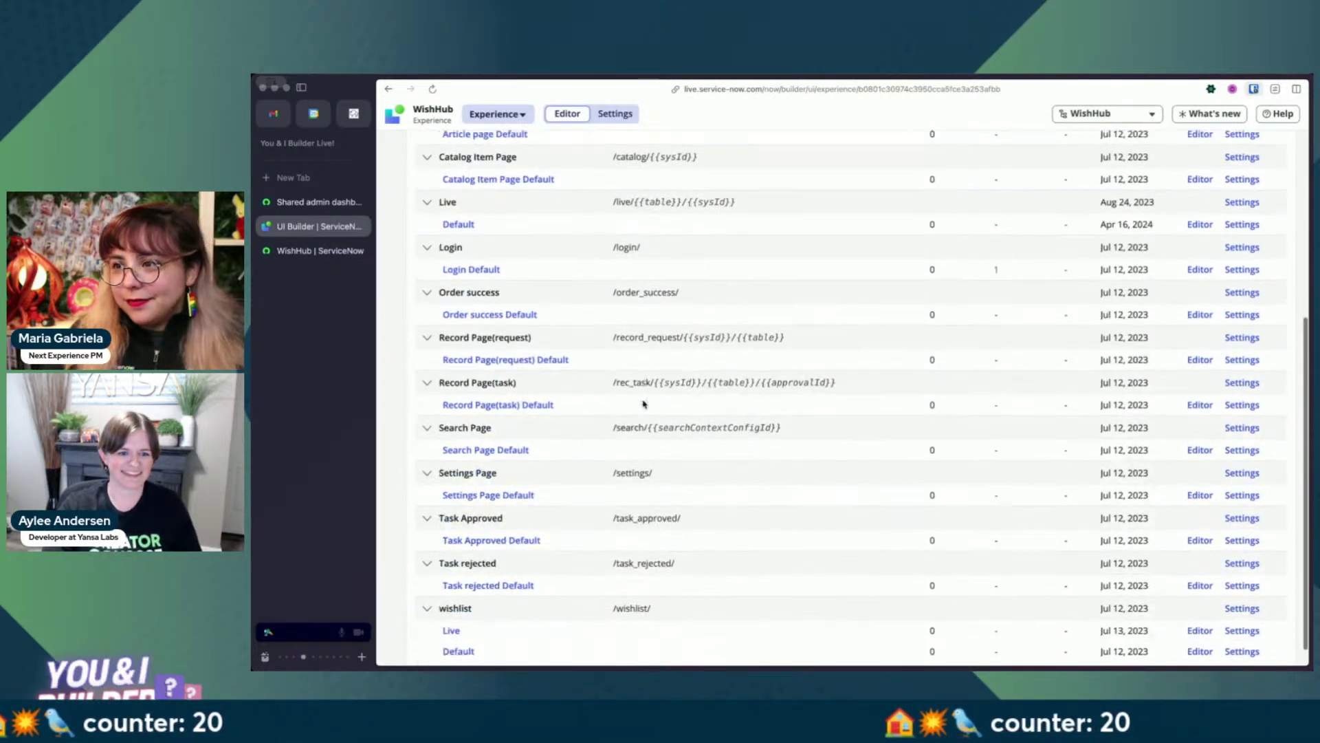
{"action": "scroll", "coordinate": [643, 404], "scroll_direction": "down", "scroll_amount": 1}
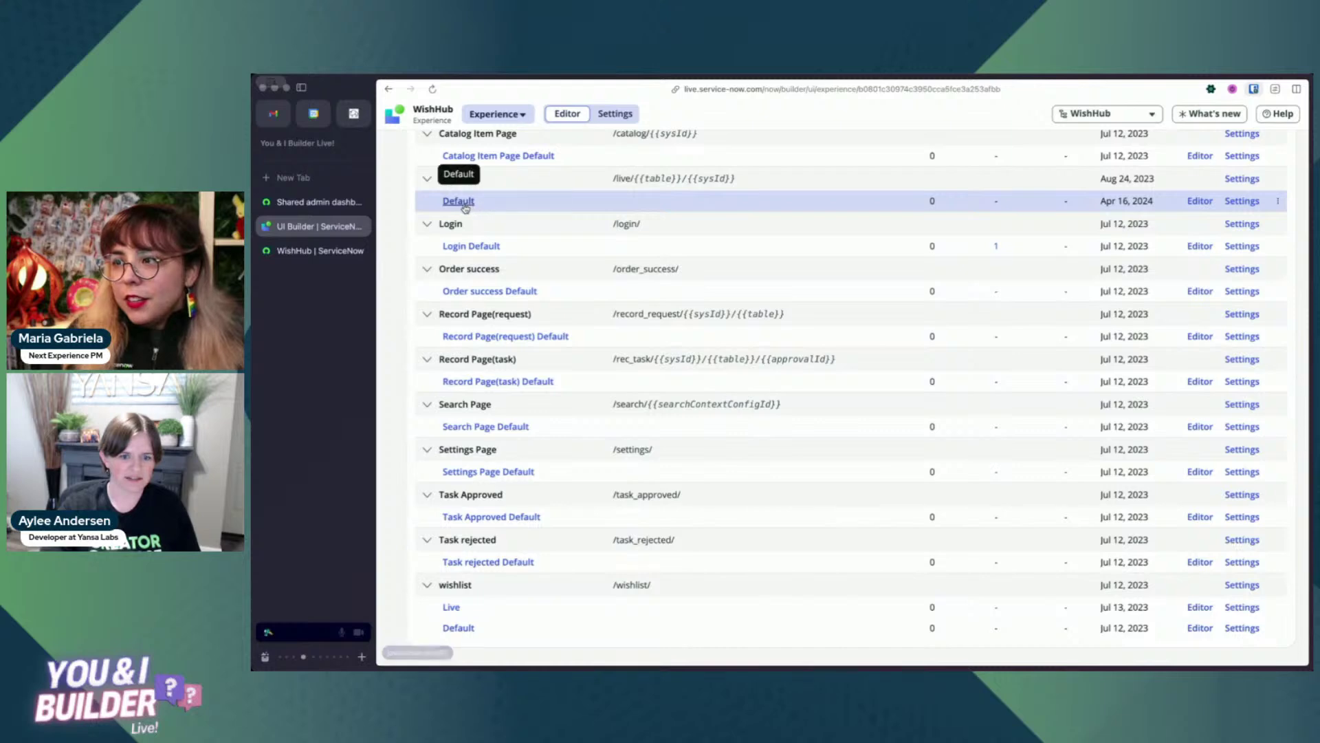
{"action": "left_click", "coordinate": [451, 607]}
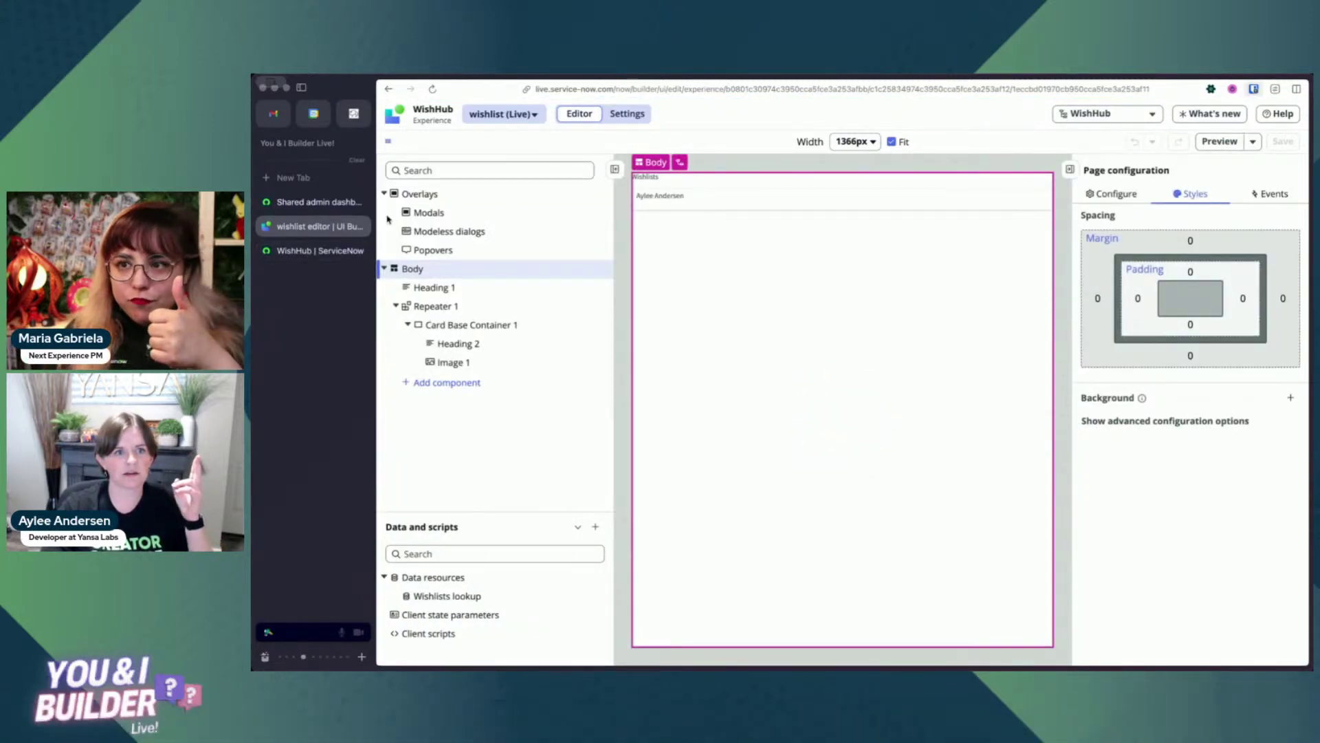
Switch the editor to the Default variant of the Live page.
{"action": "left_click", "coordinate": [501, 114]}
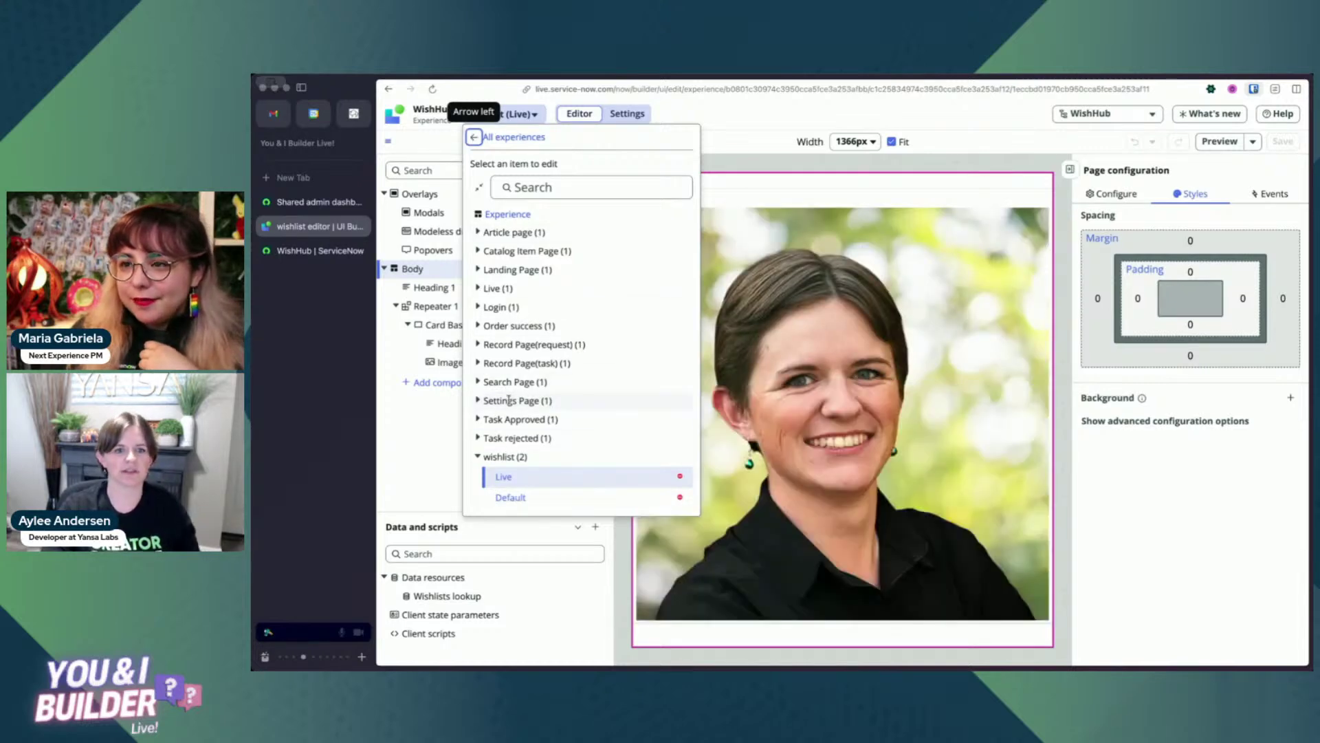
{"action": "left_click", "coordinate": [478, 288]}
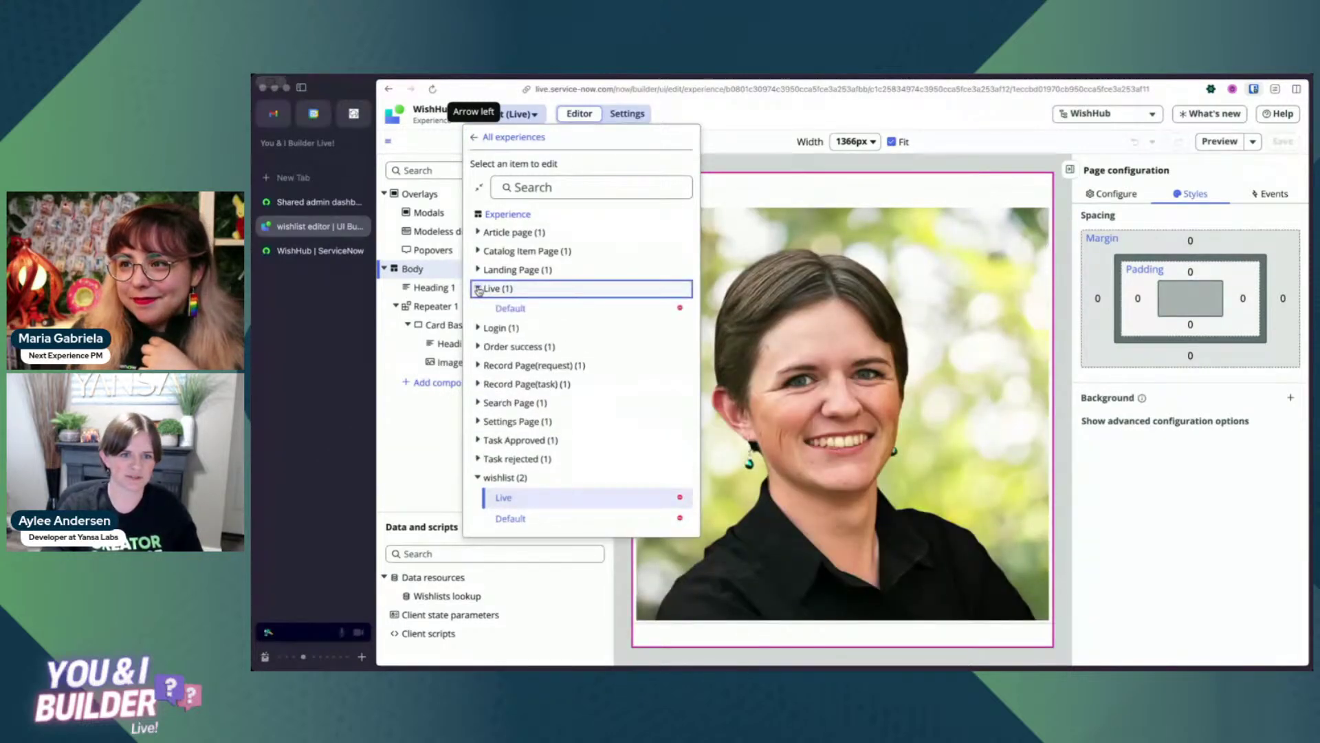
{"action": "left_click", "coordinate": [507, 308]}
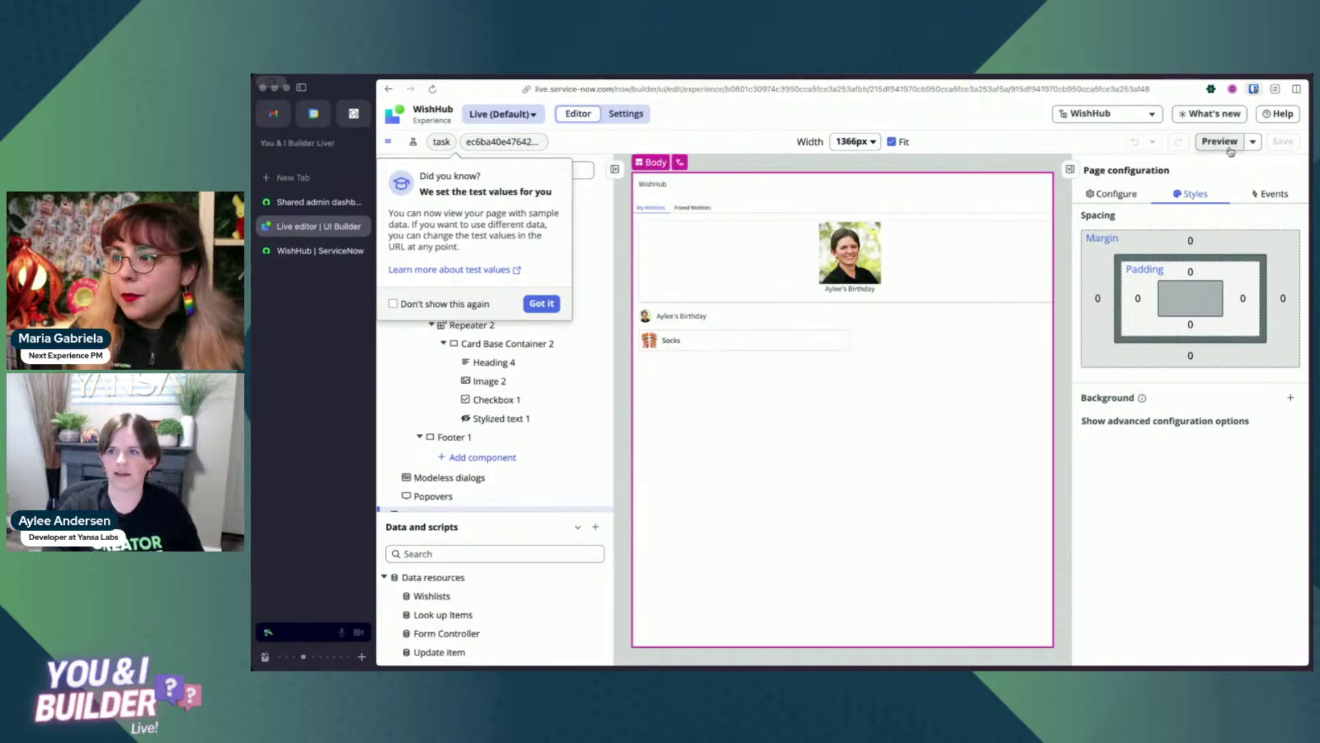
Open the Live page at its own URL, close the older WishHub browser page and reload the new one.
{"action": "left_click", "coordinate": [1252, 142]}
{"action": "left_click", "coordinate": [1235, 159]}
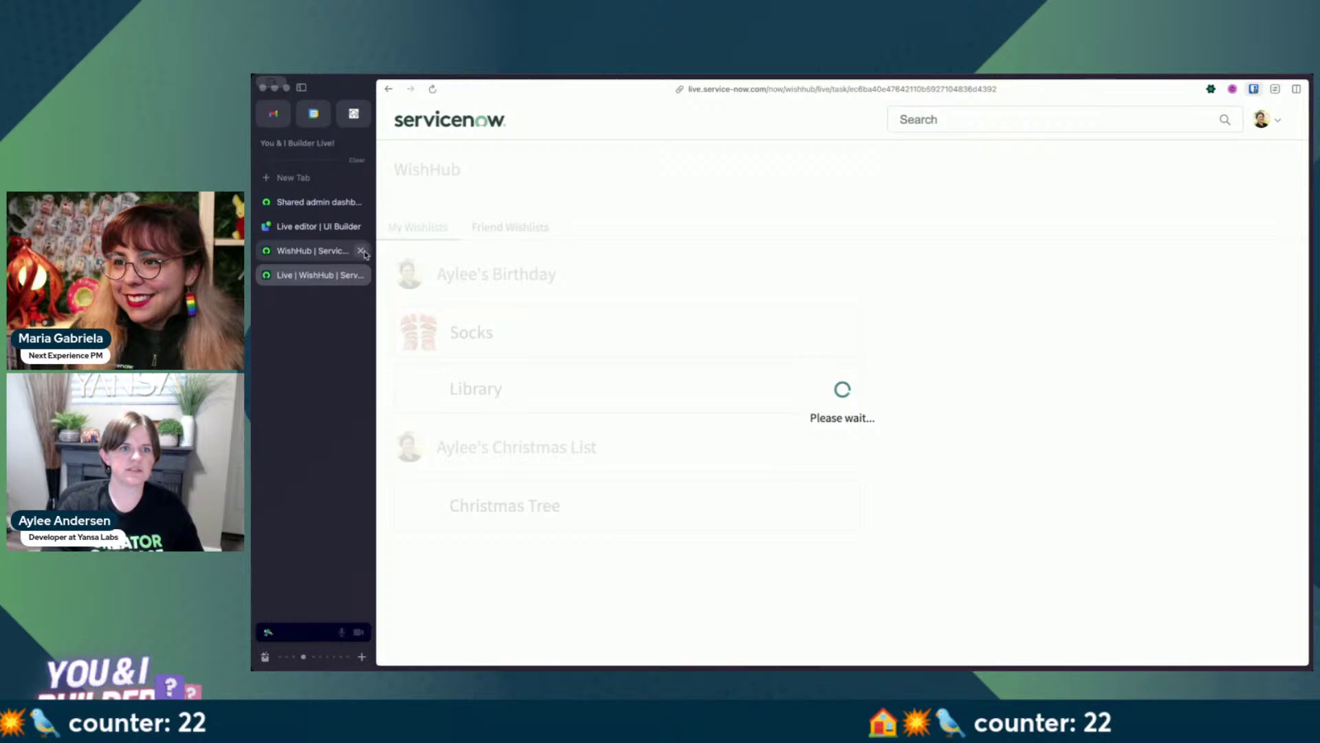
{"action": "left_click", "coordinate": [361, 251]}
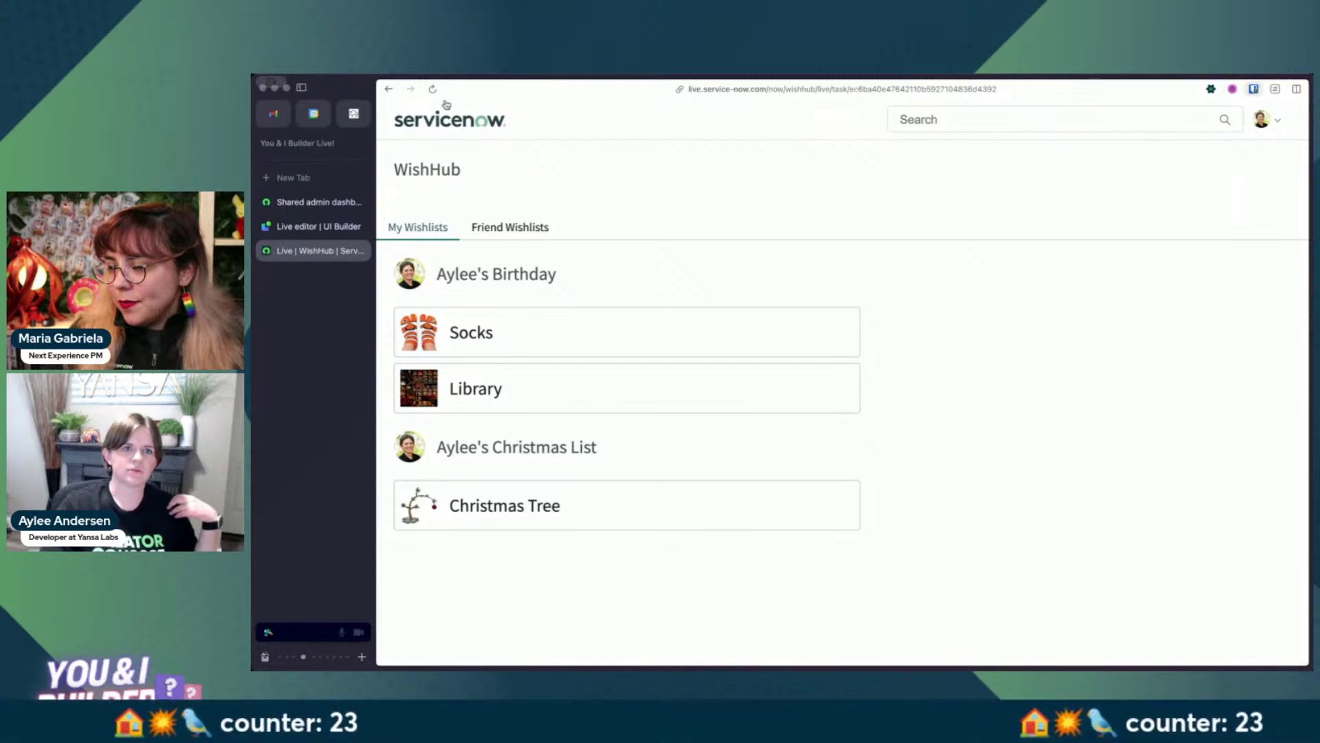
{"action": "key", "text": "super+r"}
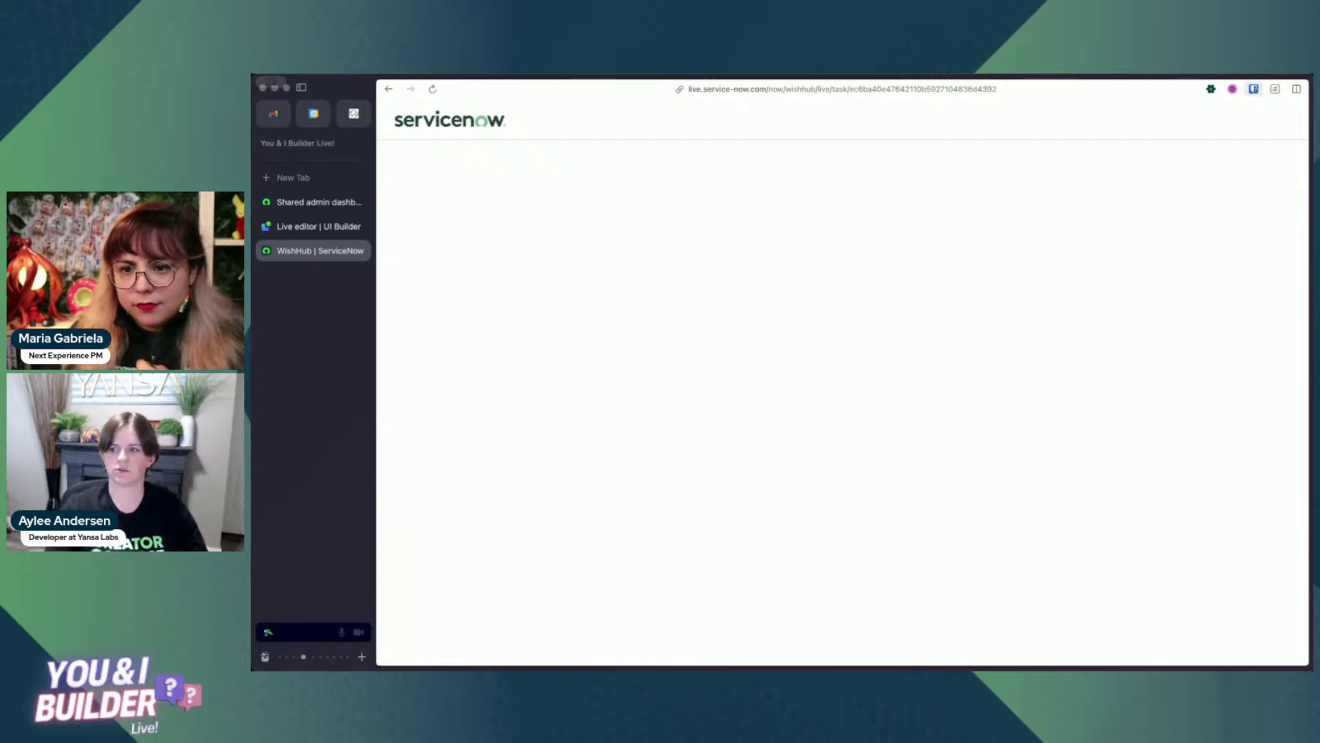
{"action": "key", "text": "super+Tab"}
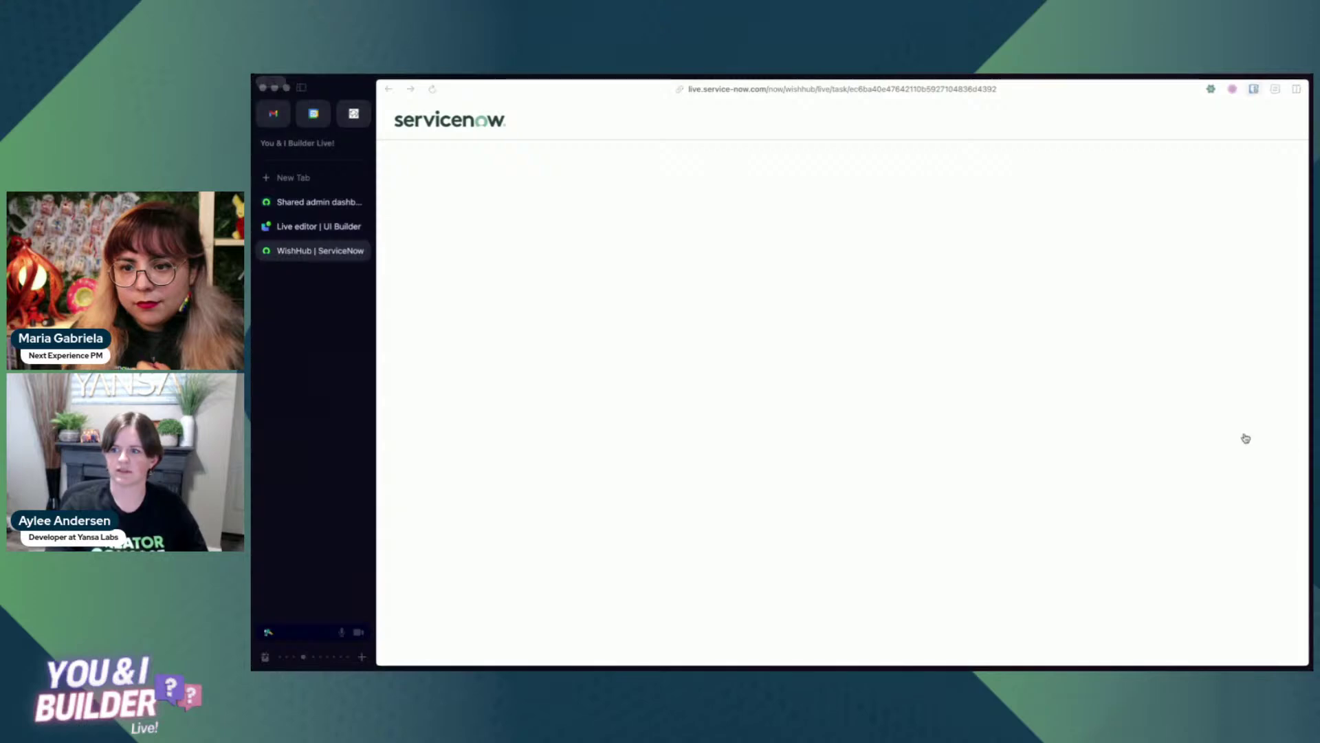
{"action": "left_click", "coordinate": [654, 242]}
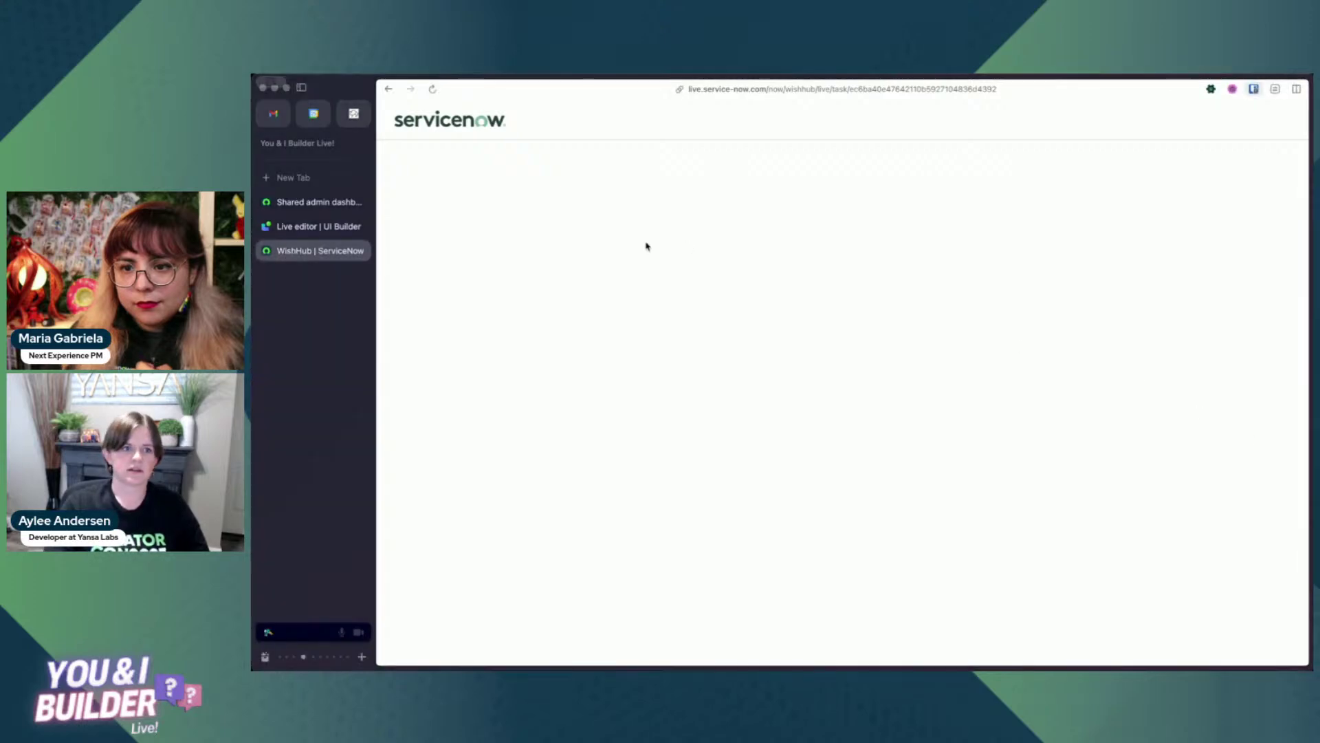
Return to the Live page editor, dismiss the test values tip and review the page's general settings and URL parameters.
{"action": "left_click", "coordinate": [314, 227]}
{"action": "left_click", "coordinate": [554, 302]}
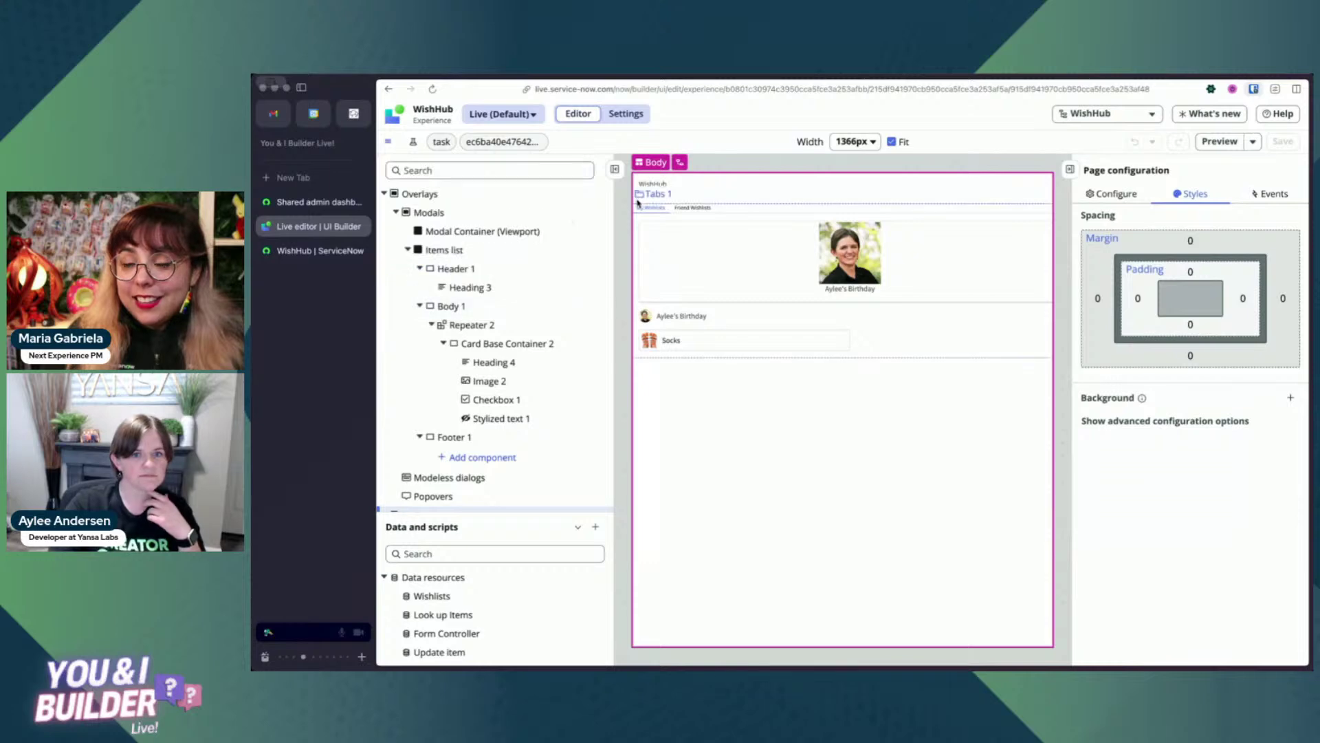
{"action": "left_click", "coordinate": [623, 116]}
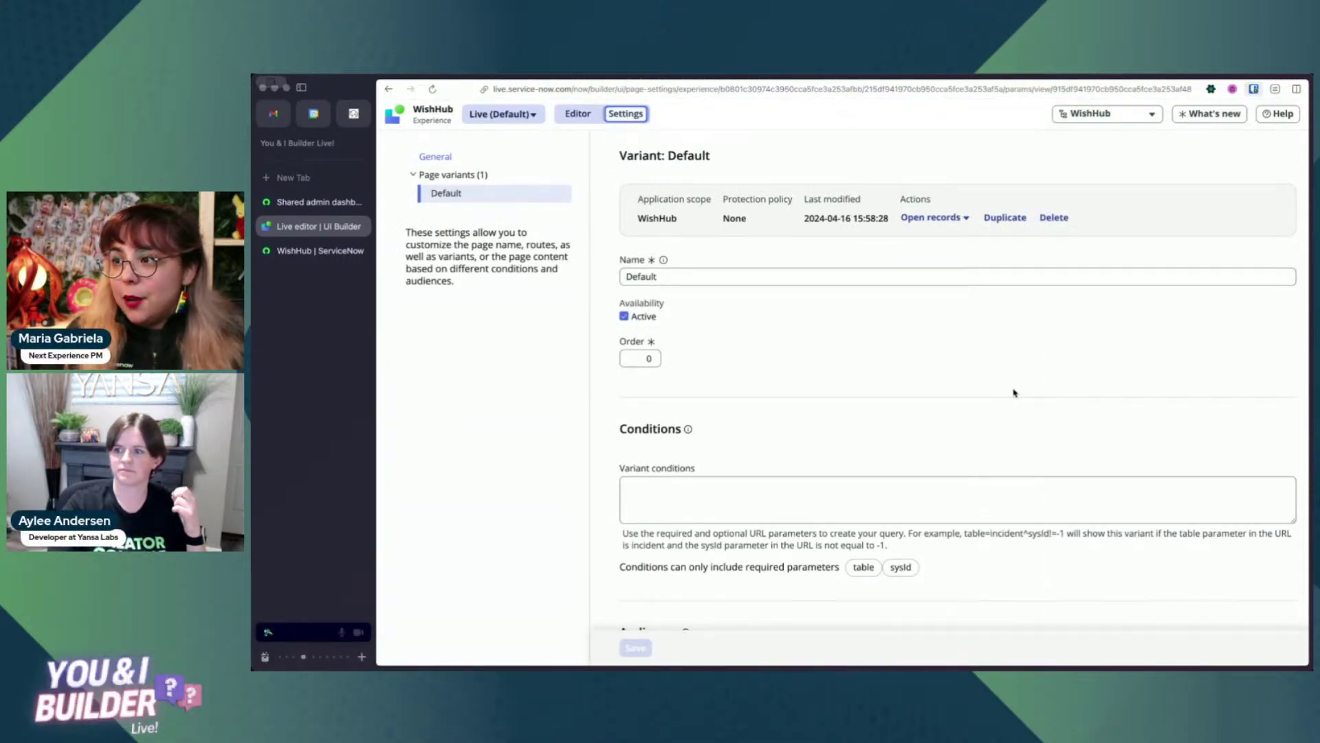
{"action": "left_click", "coordinate": [424, 156]}
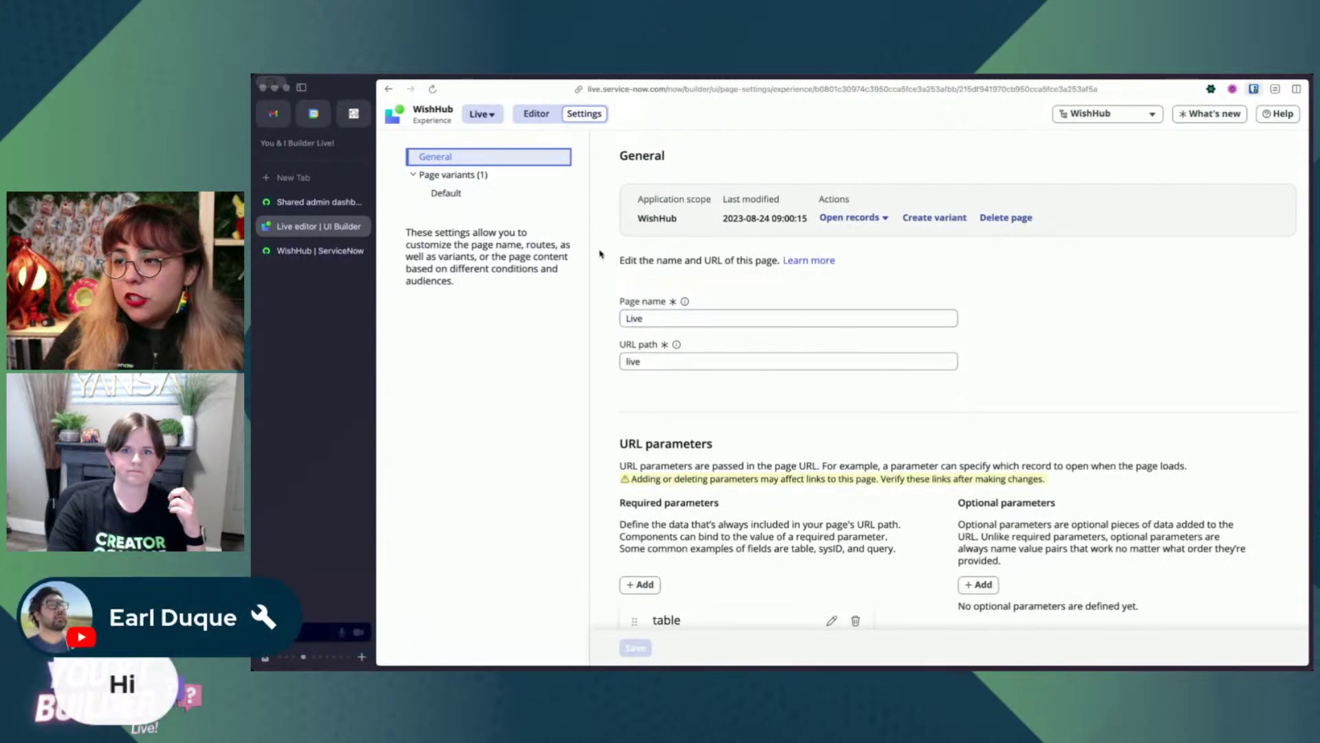
{"action": "scroll", "coordinate": [600, 254], "scroll_direction": "down", "scroll_amount": 3}
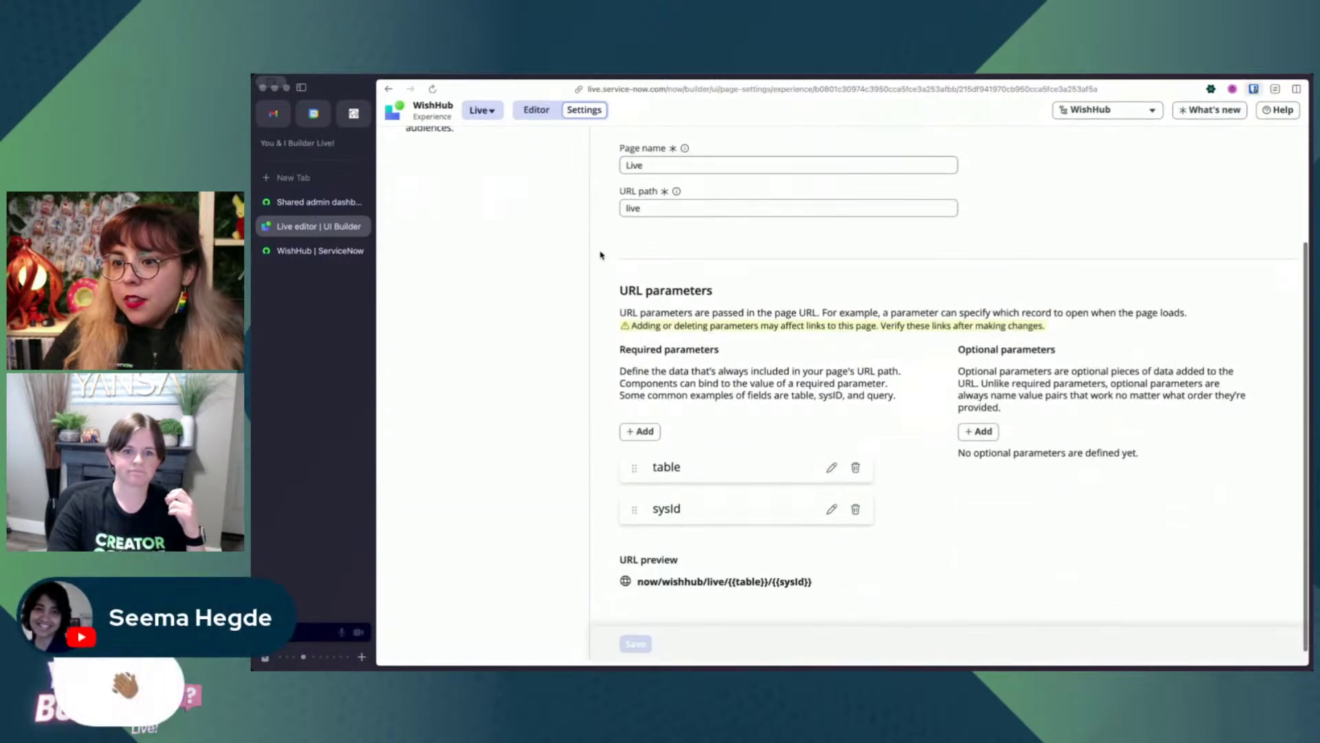
{"action": "scroll", "coordinate": [599, 255], "scroll_direction": "up", "scroll_amount": 3}
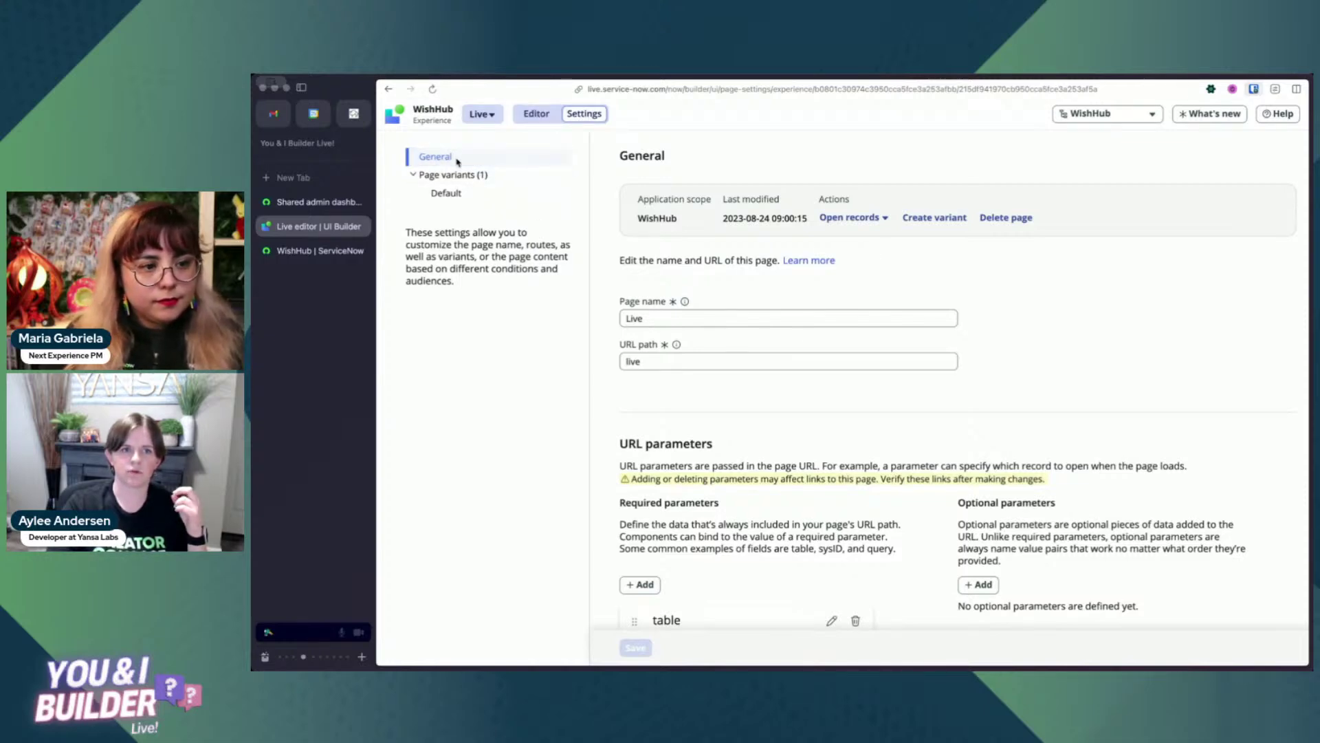
Open the WishHub app config record from the Live page's general settings.
{"action": "left_click", "coordinate": [457, 161]}
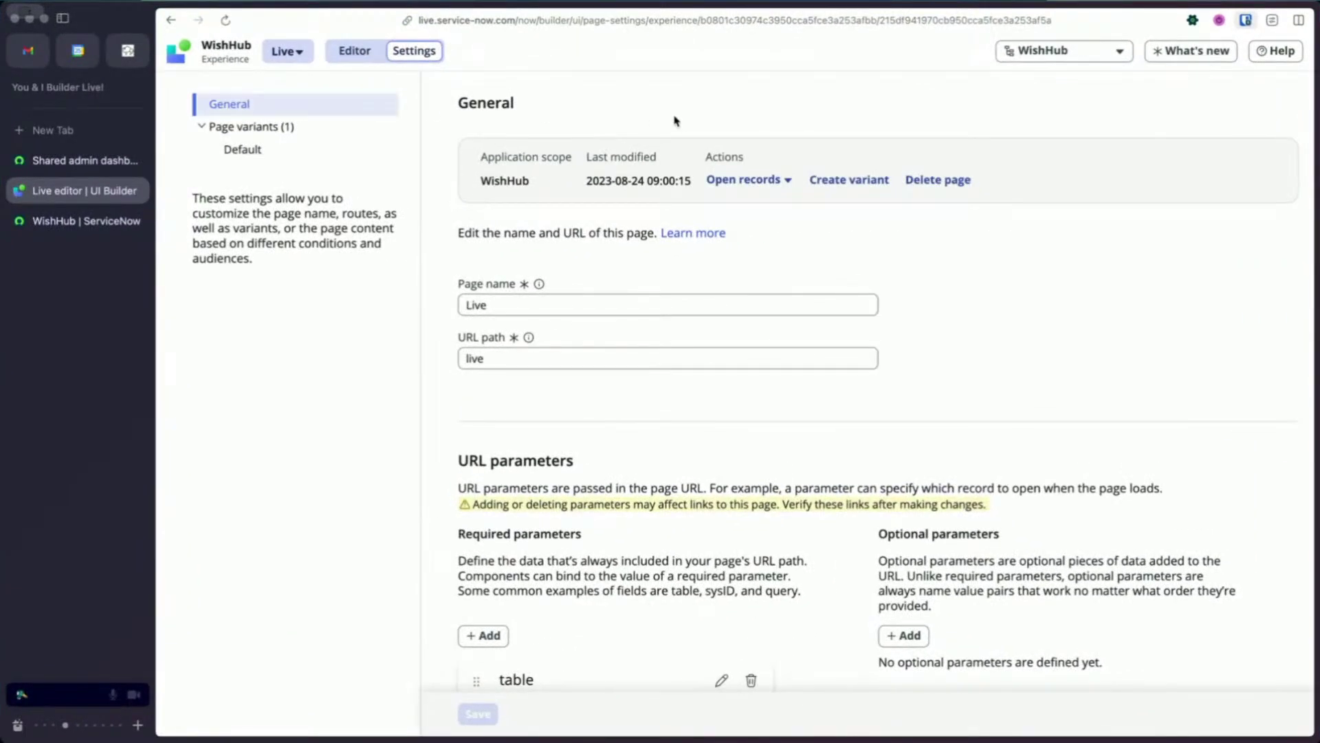
{"action": "scroll", "coordinate": [785, 271], "scroll_direction": "down", "scroll_amount": 3}
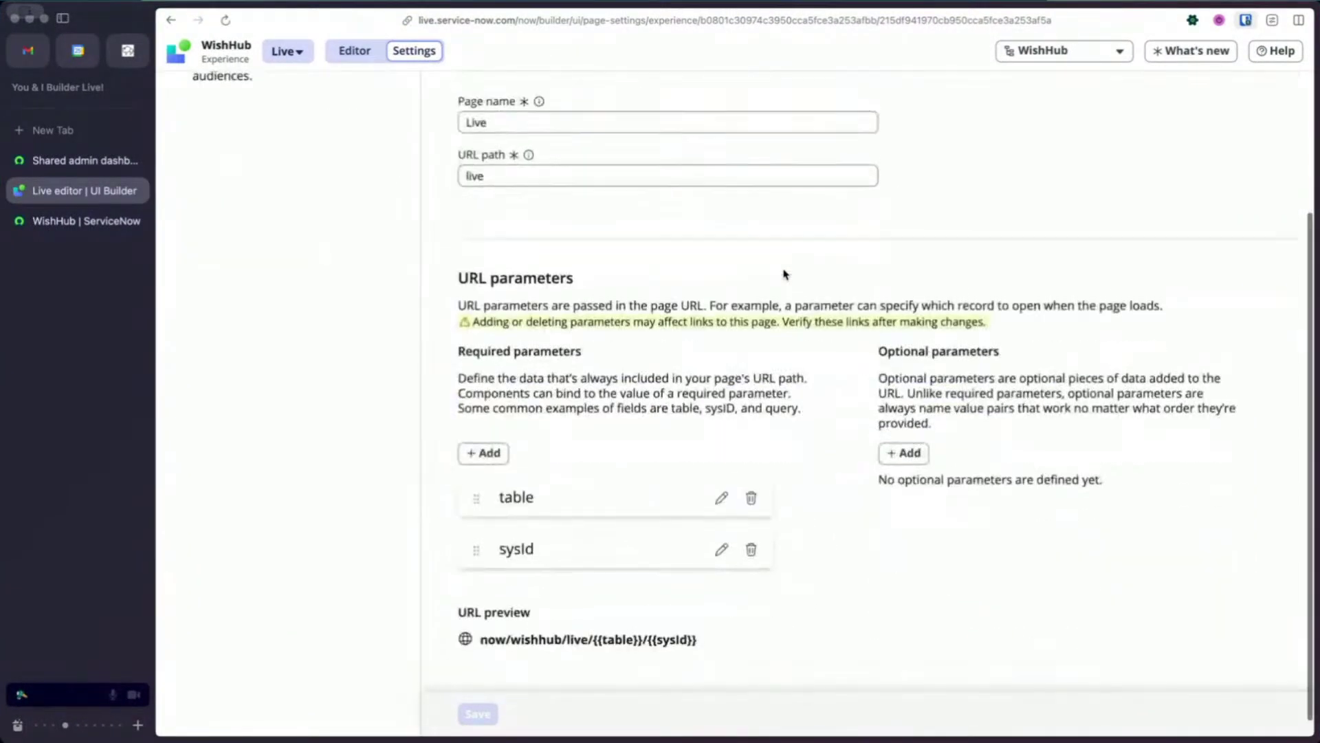
{"action": "scroll", "coordinate": [785, 272], "scroll_direction": "up", "scroll_amount": 3}
{"action": "left_click", "coordinate": [782, 181]}
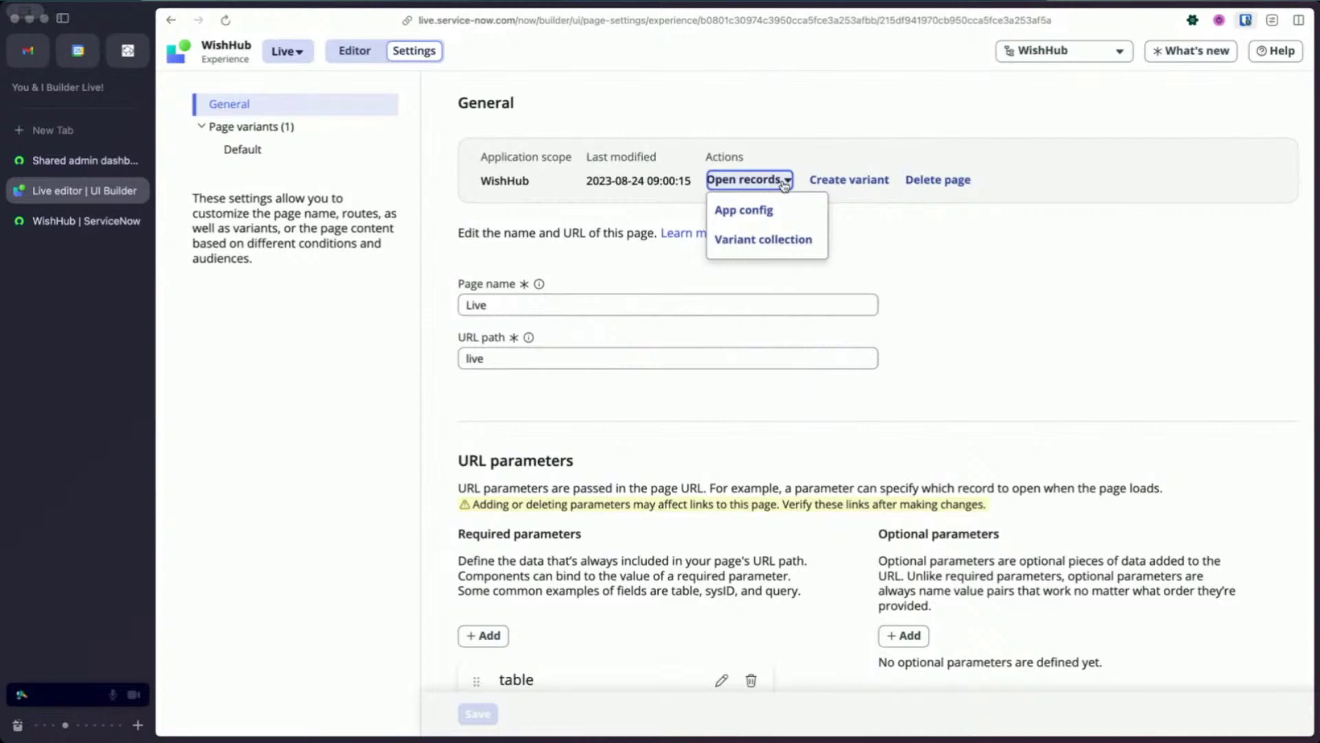
{"action": "left_click", "coordinate": [754, 212]}
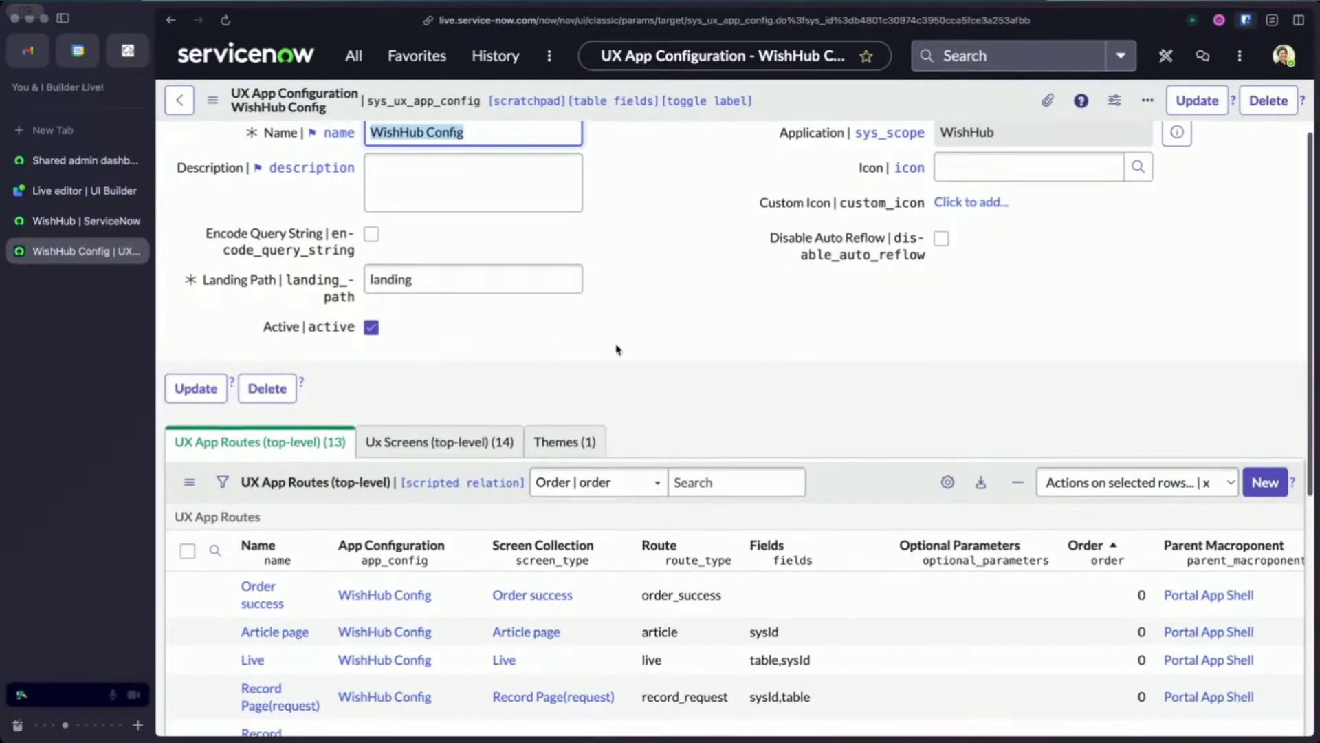
List the UX applications with sys_ux_page_registry.list and open the WishHub record.
{"action": "left_click", "coordinate": [353, 56]}
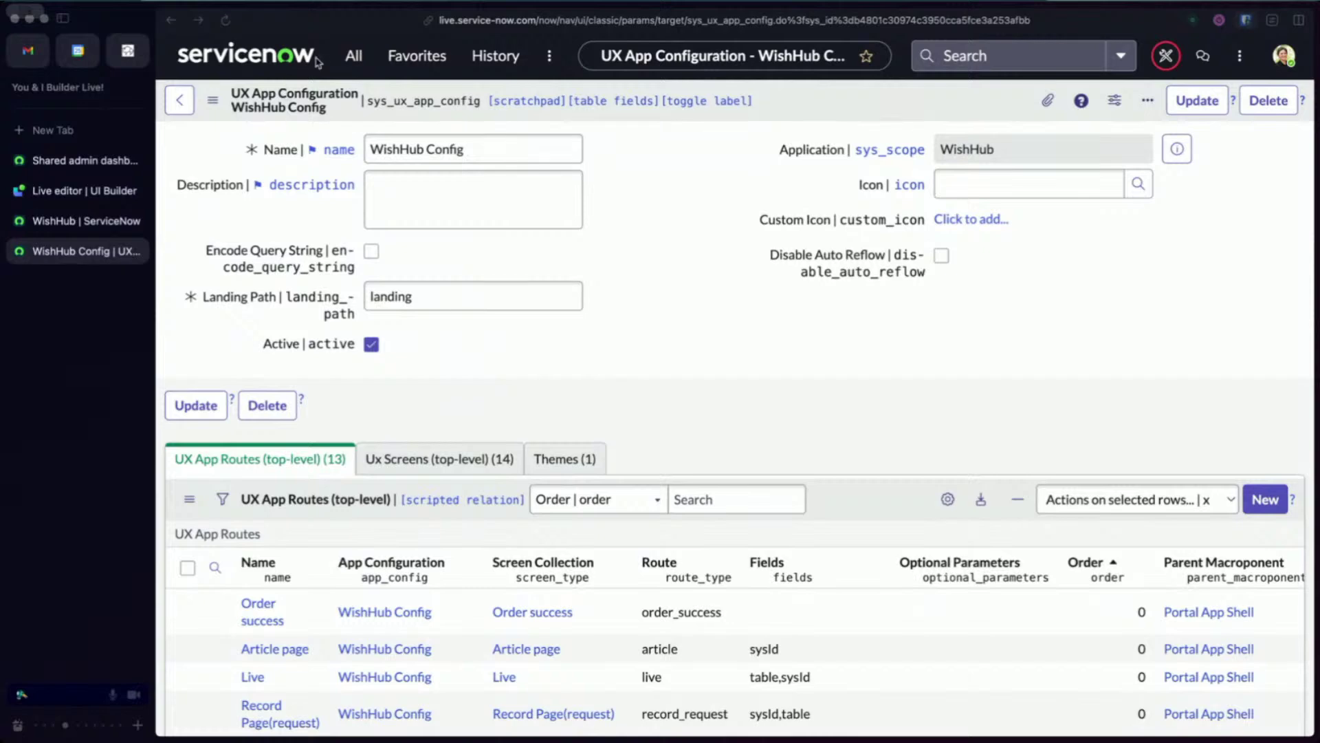
{"action": "left_click", "coordinate": [354, 58]}
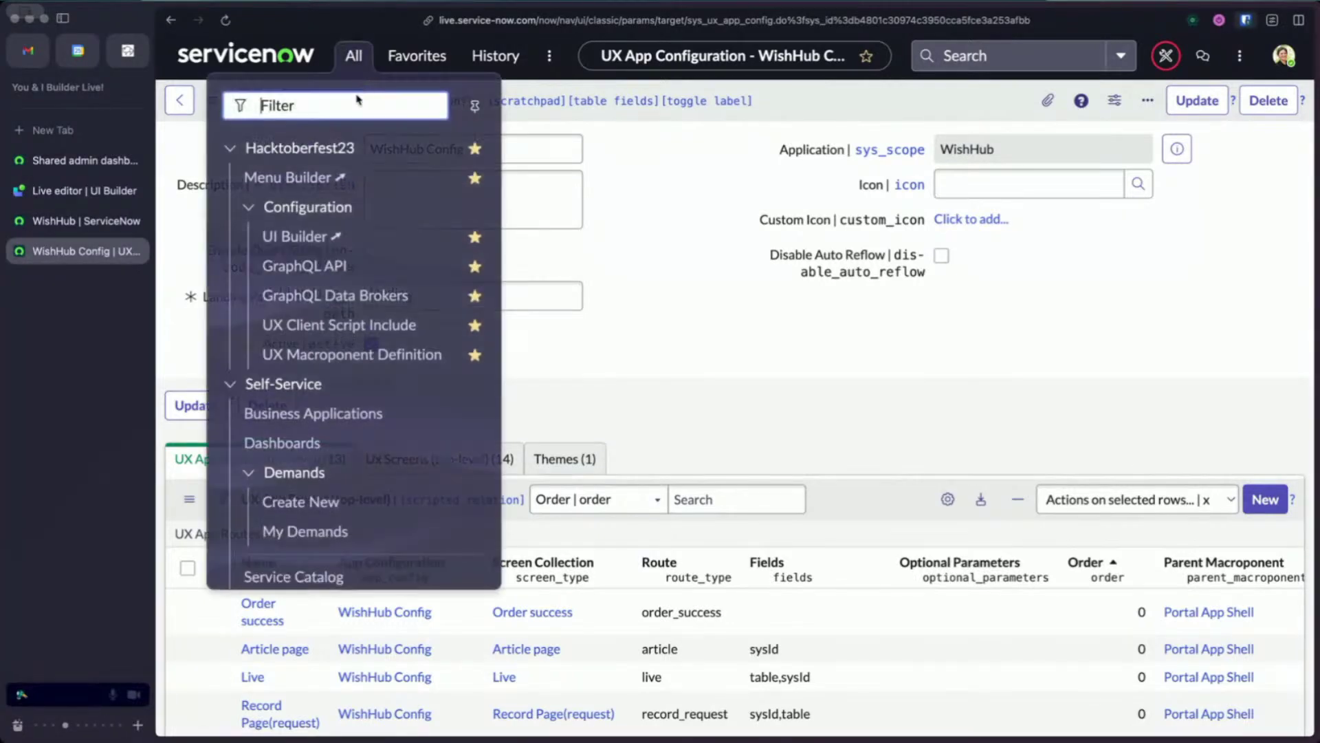
{"action": "type", "text": "sys_ux_page_registry"}
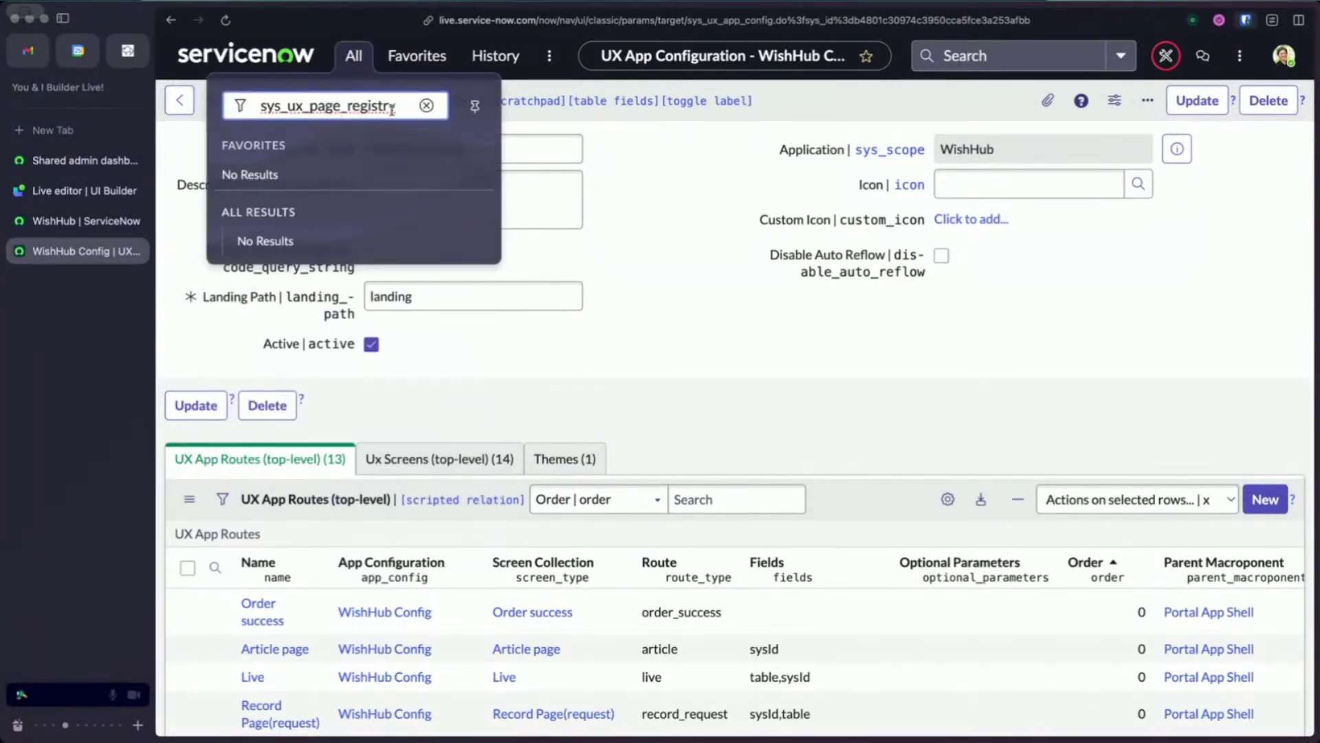
{"action": "type", "text": ".list"}
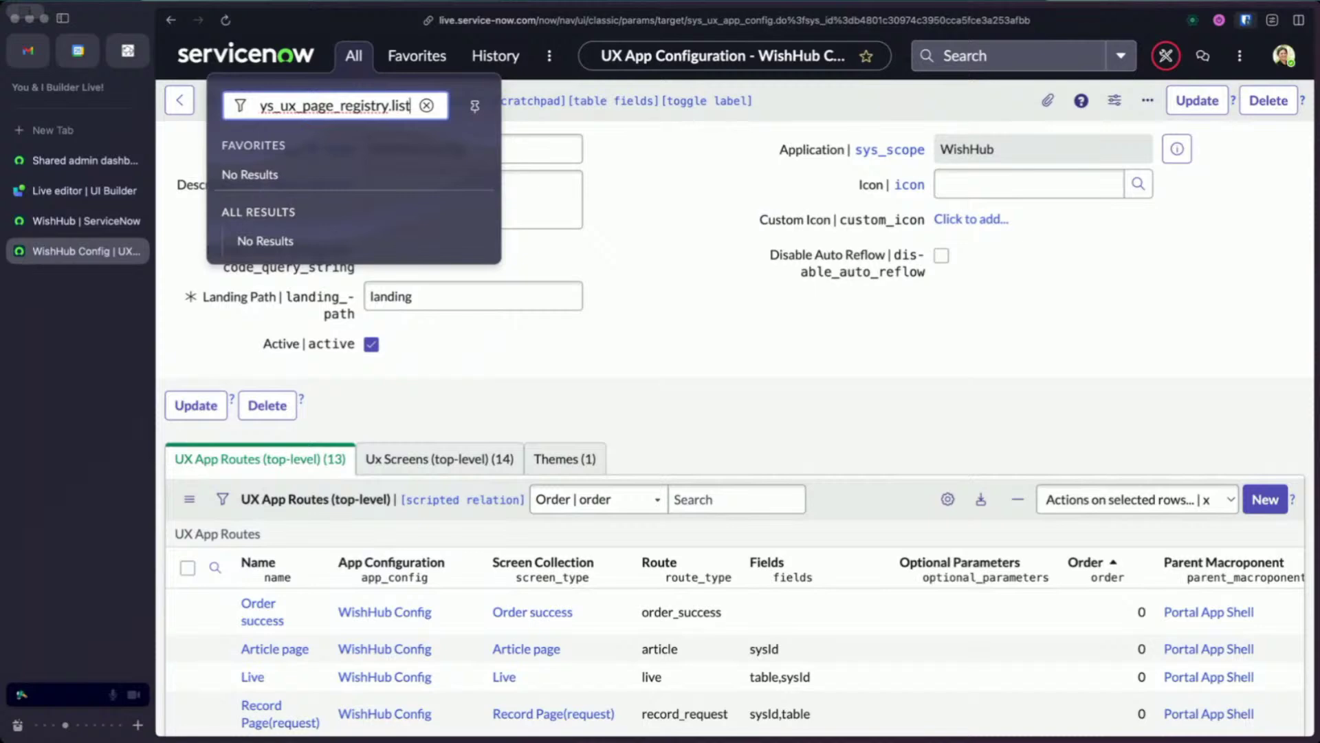
{"action": "key", "text": "Return"}
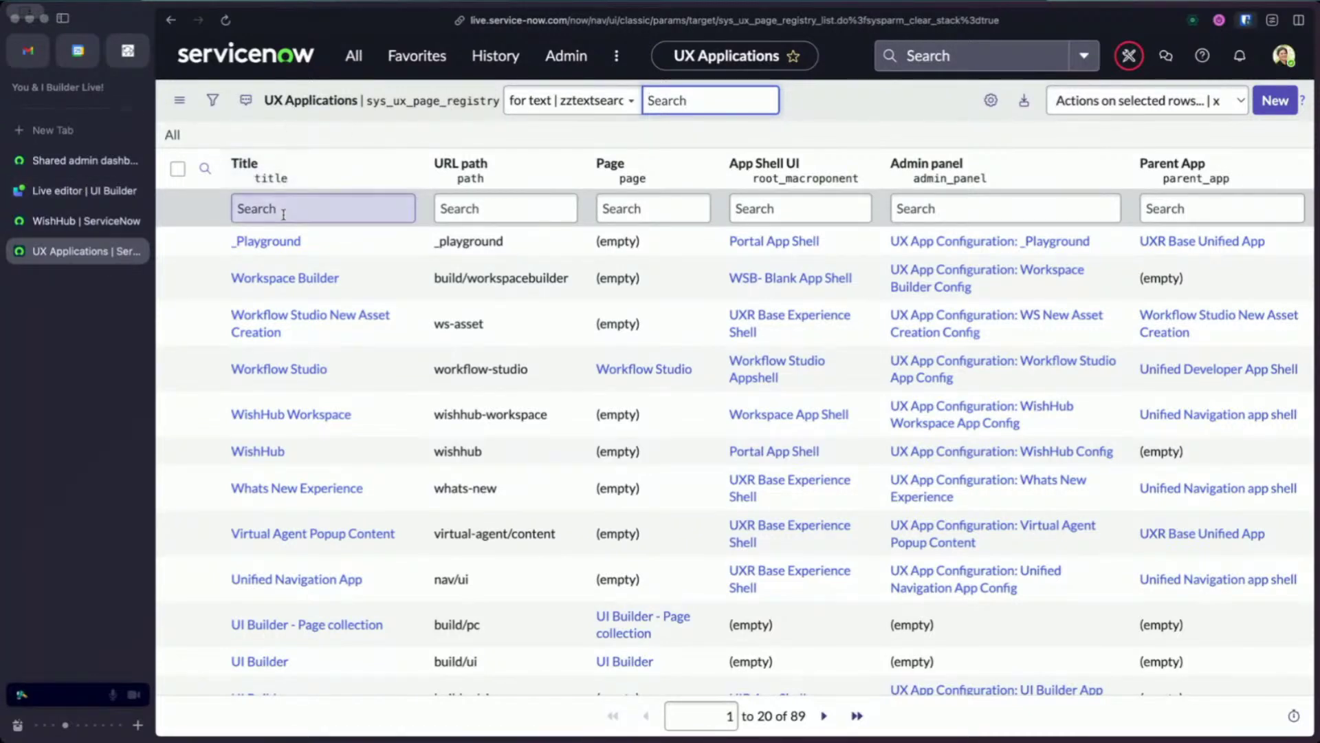
{"action": "left_click", "coordinate": [267, 456]}
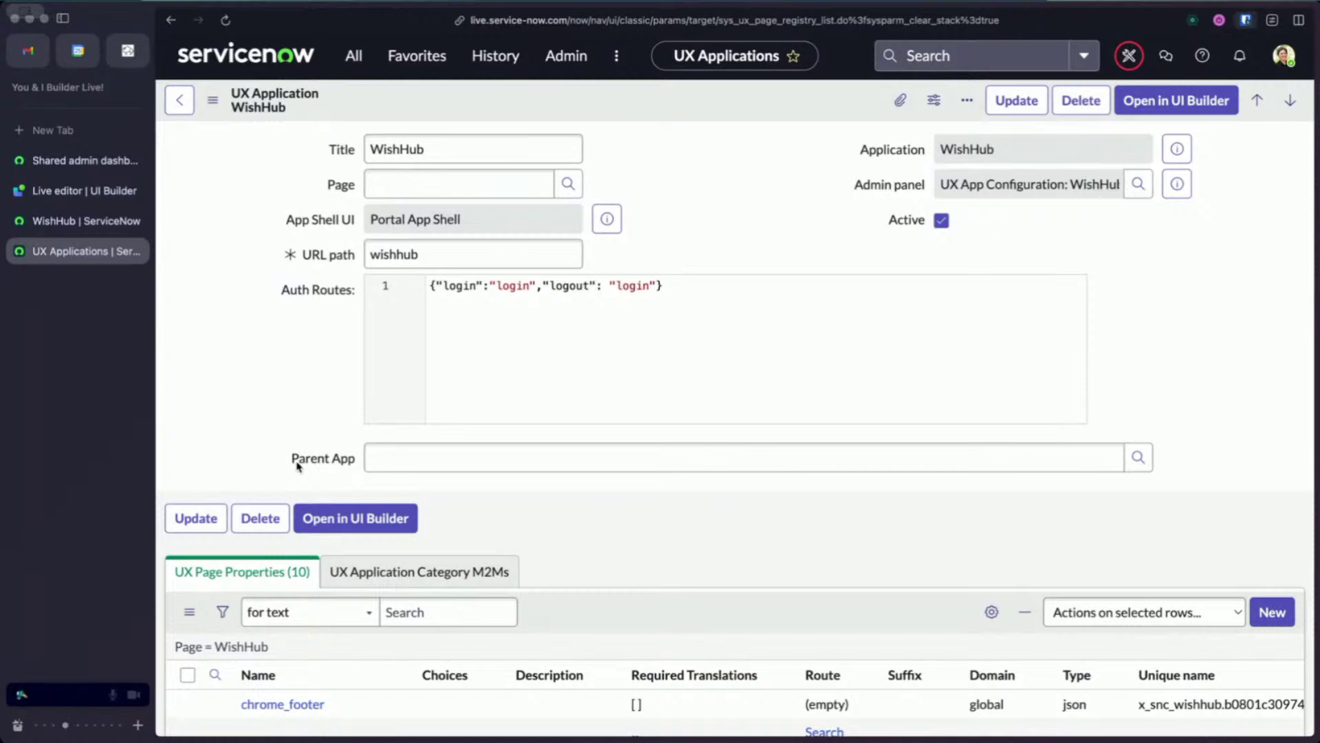
{"action": "double_click", "coordinate": [383, 464]}
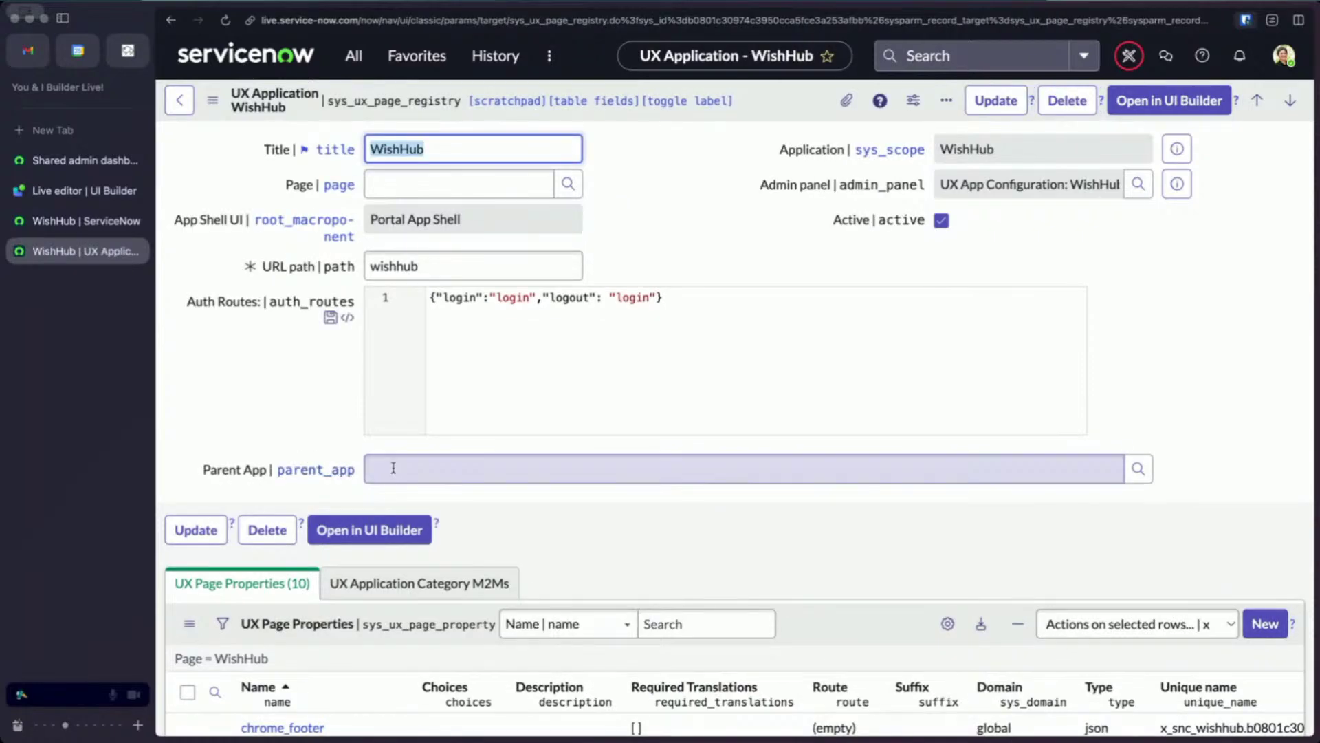
Set the Parent App of the WishHub UX Application record to UXR Base Unified App.
{"action": "left_click", "coordinate": [395, 468]}
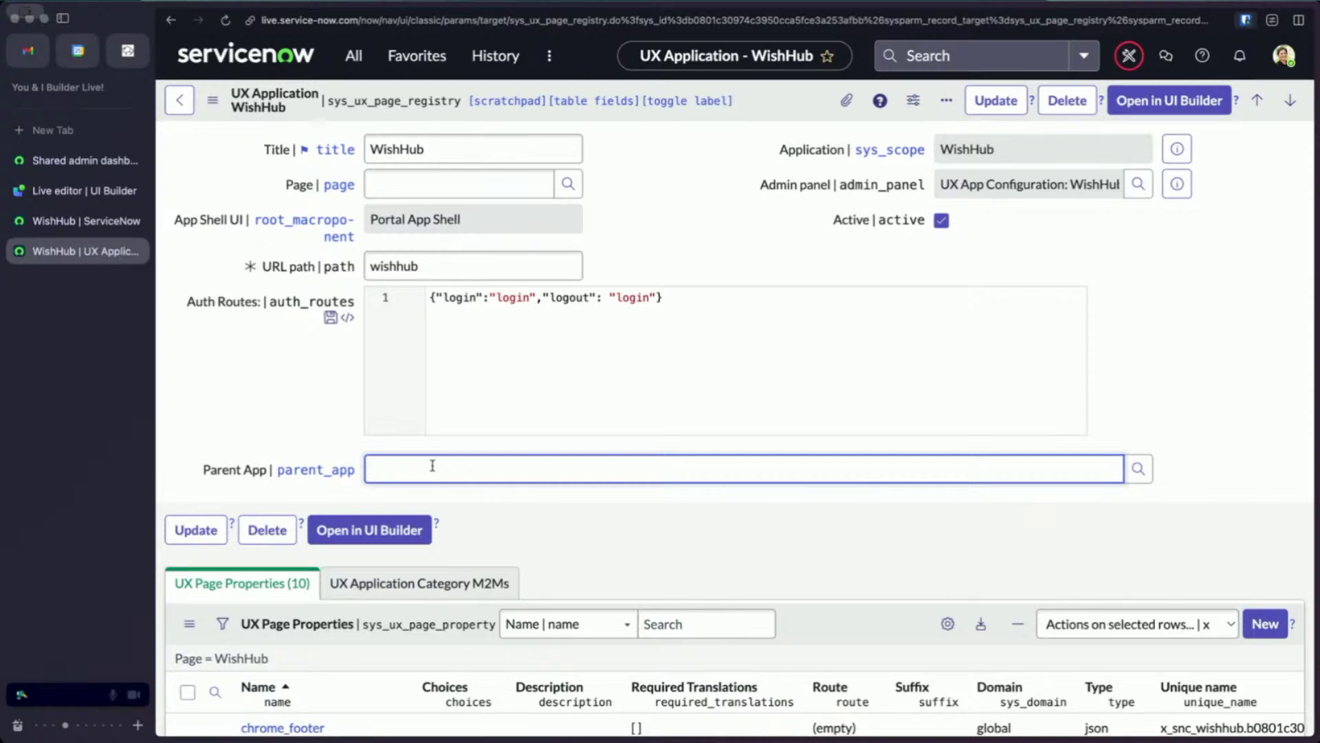
{"action": "type", "text": "UX"}
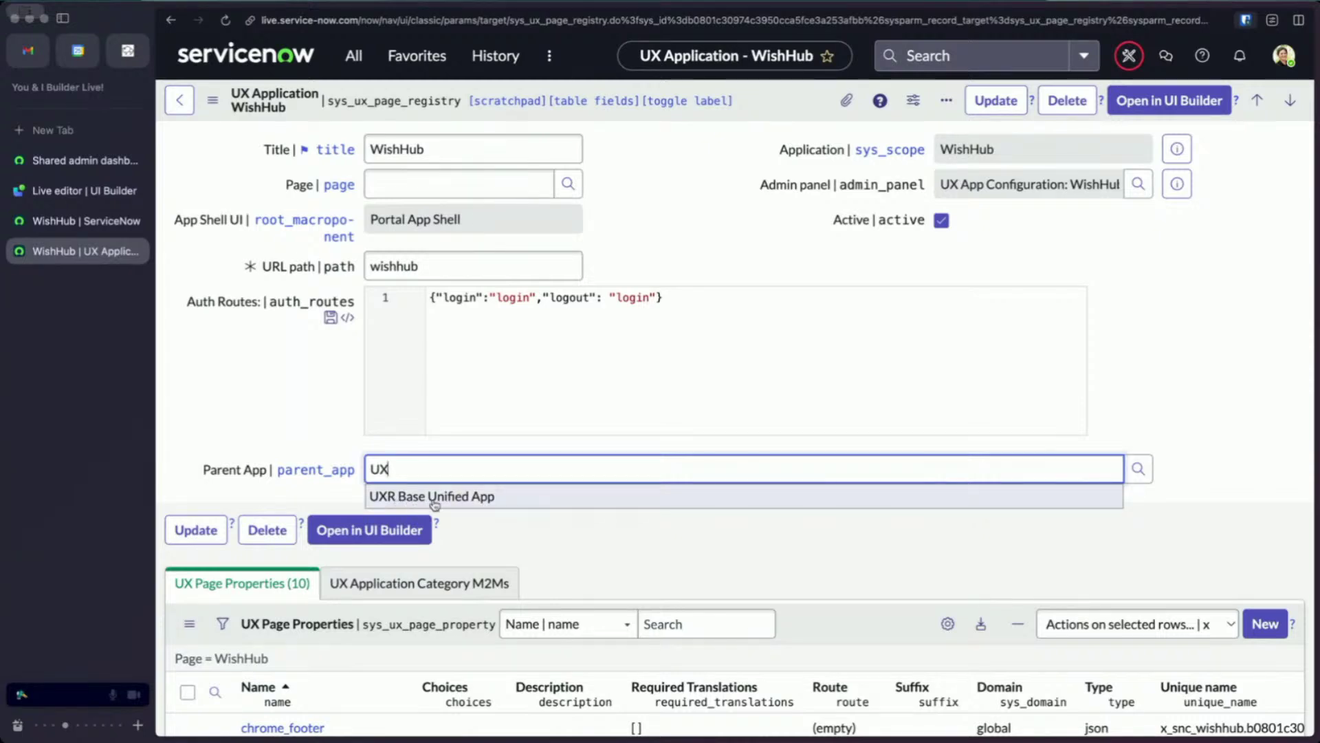
{"action": "left_click", "coordinate": [495, 504]}
{"action": "mouse_move", "coordinate": [373, 473]}
{"action": "left_mouse_down"}
{"action": "mouse_move", "coordinate": [510, 470]}
{"action": "mouse_move", "coordinate": [370, 470]}
{"action": "left_mouse_up"}
{"action": "left_click", "coordinate": [541, 472]}
{"action": "left_click", "coordinate": [516, 468]}
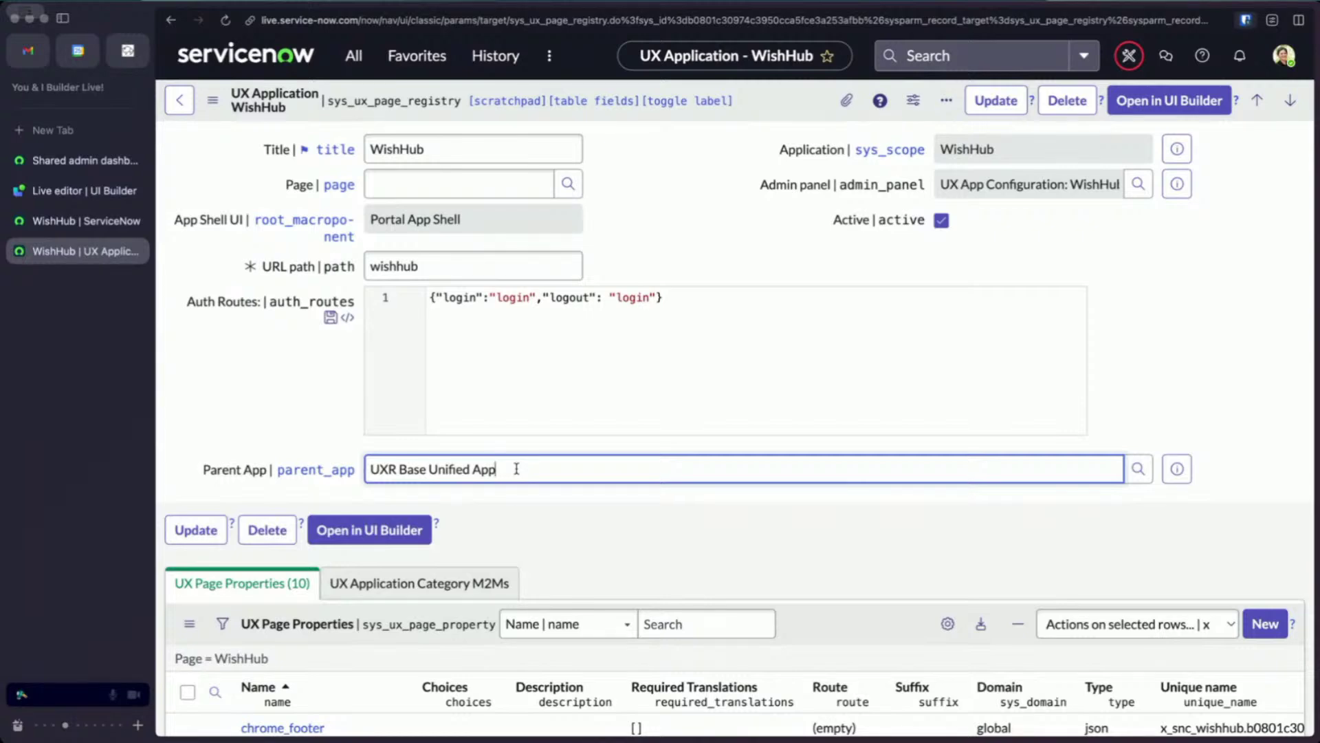
{"action": "left_click", "coordinate": [292, 394]}
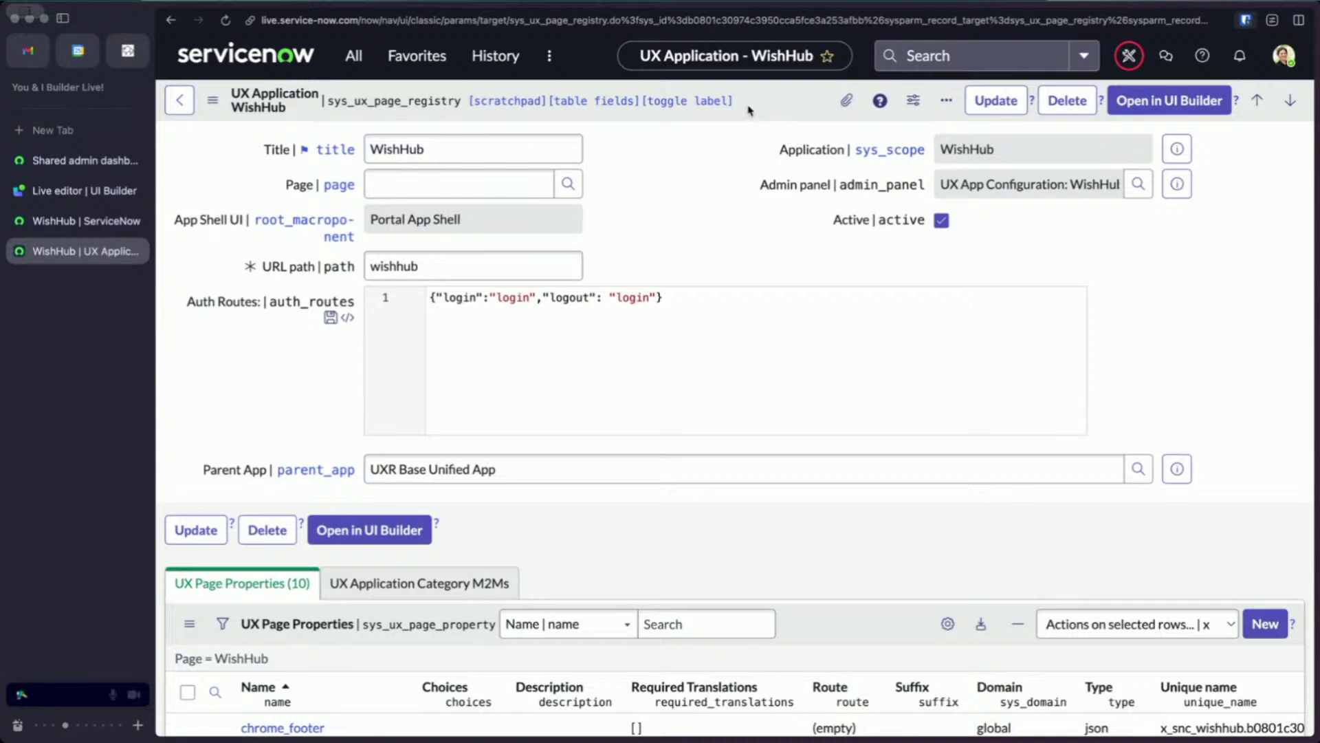
Save the WishHub UX Application record and stay on its form.
{"action": "right_click", "coordinate": [751, 110]}
{"action": "left_click", "coordinate": [512, 469]}
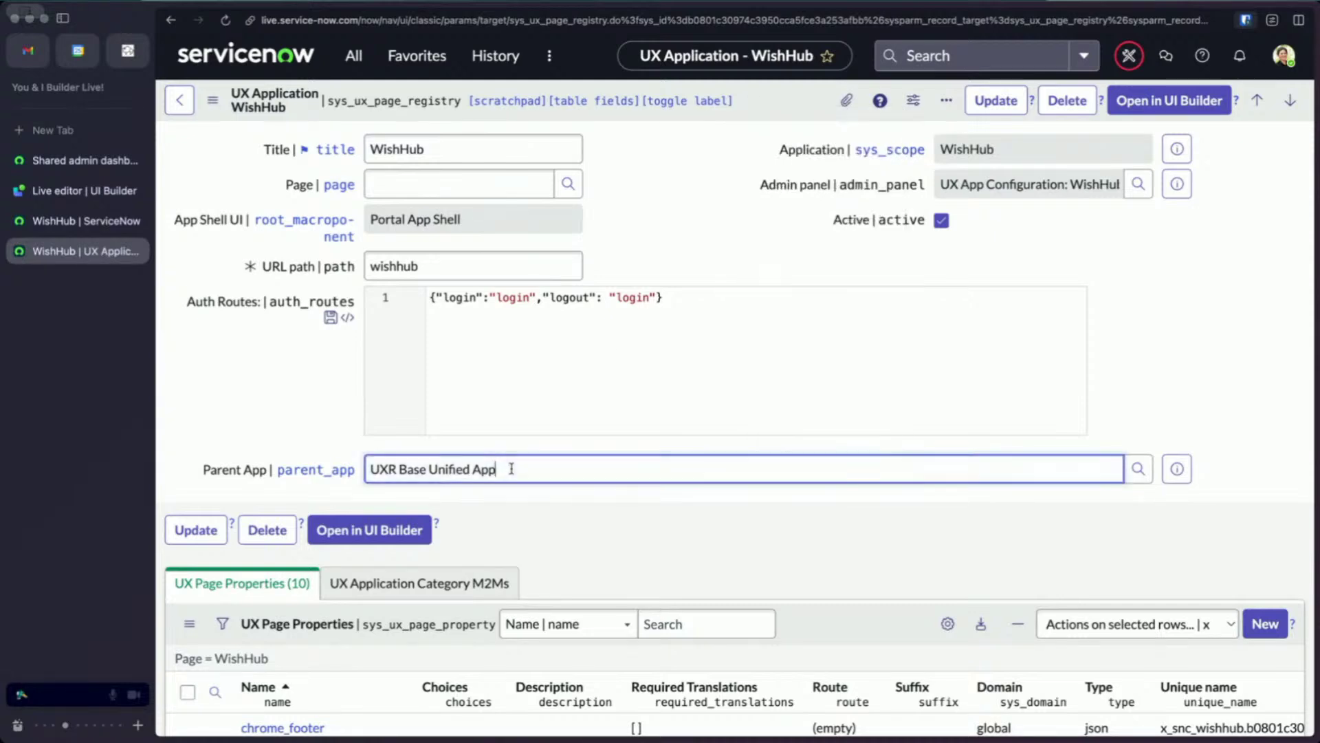
{"action": "left_click_drag", "start_coordinate": [519, 469], "coordinate": [372, 468]}
{"action": "left_click", "coordinate": [515, 470]}
{"action": "left_click", "coordinate": [380, 469]}
{"action": "right_click", "coordinate": [769, 104]}
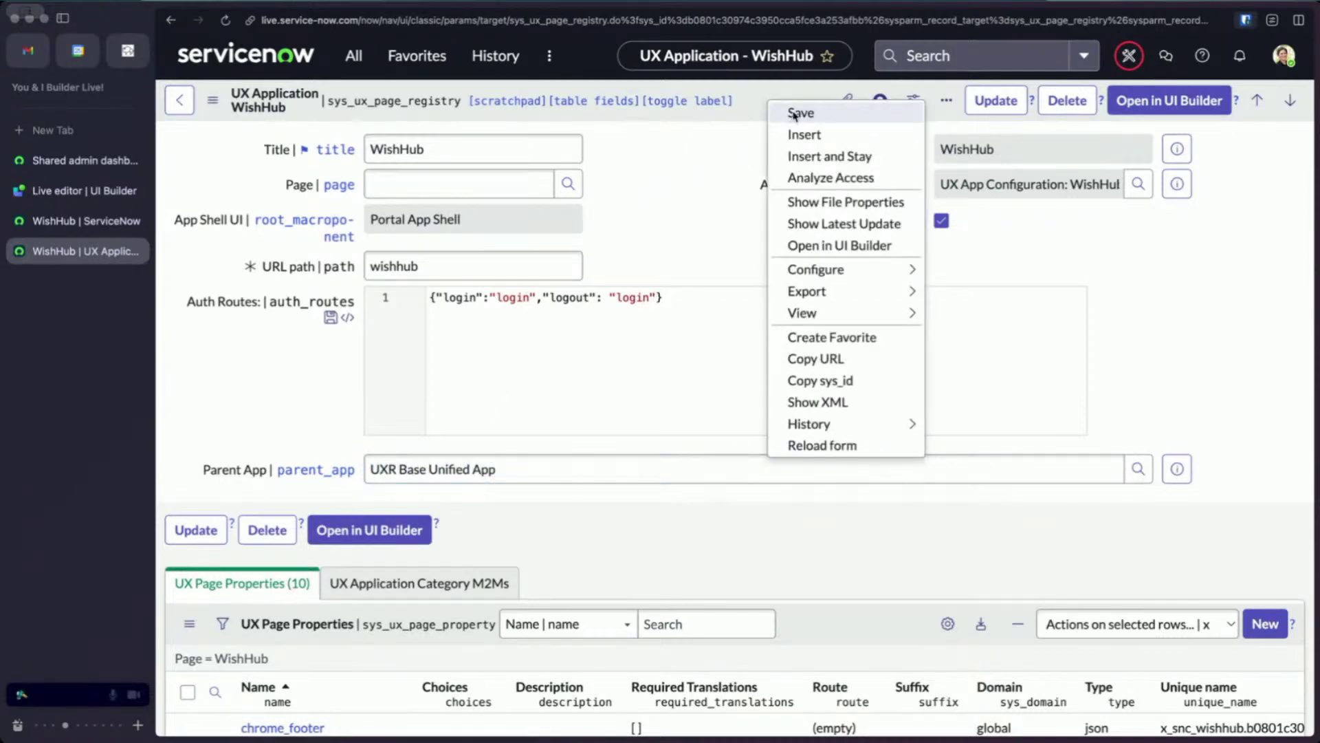
{"action": "left_click", "coordinate": [794, 115]}
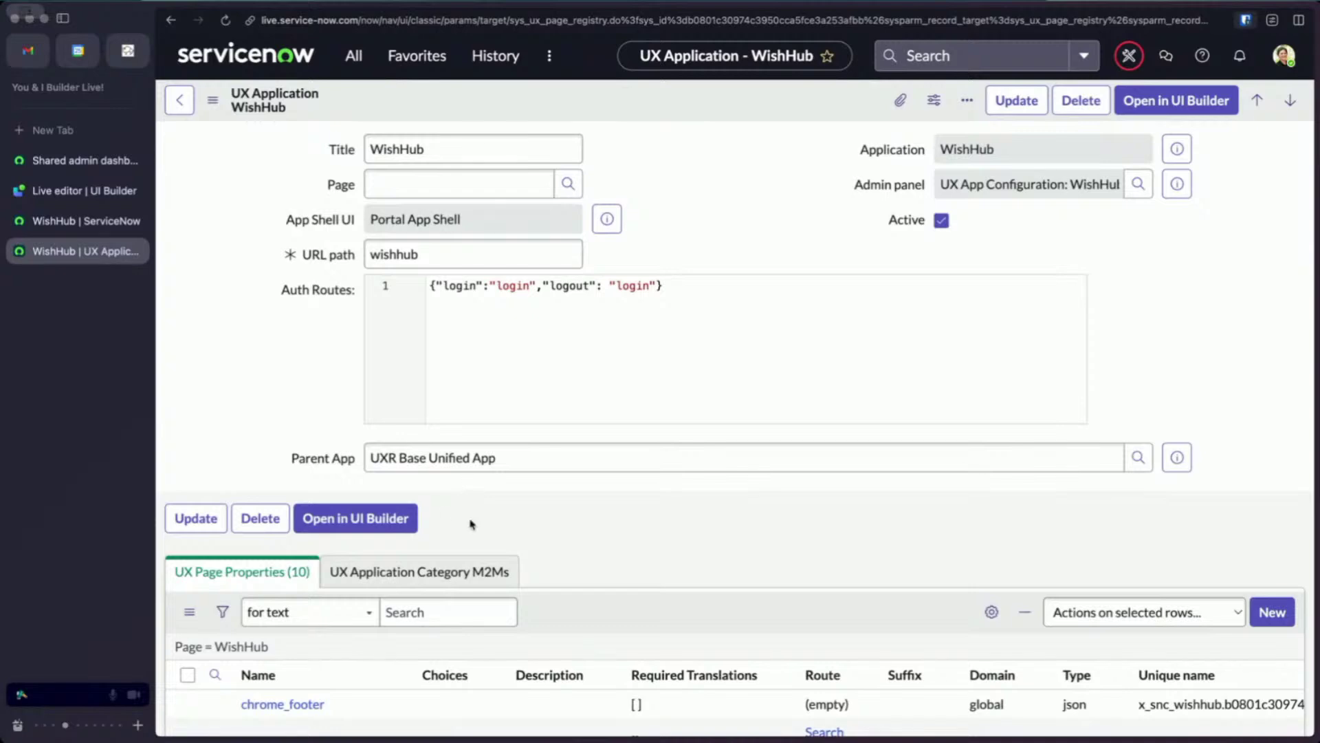
Switch to the running WishHub page and review the wishlists under My Wishlists and Friend Wishlists.
{"action": "left_click", "coordinate": [77, 221]}
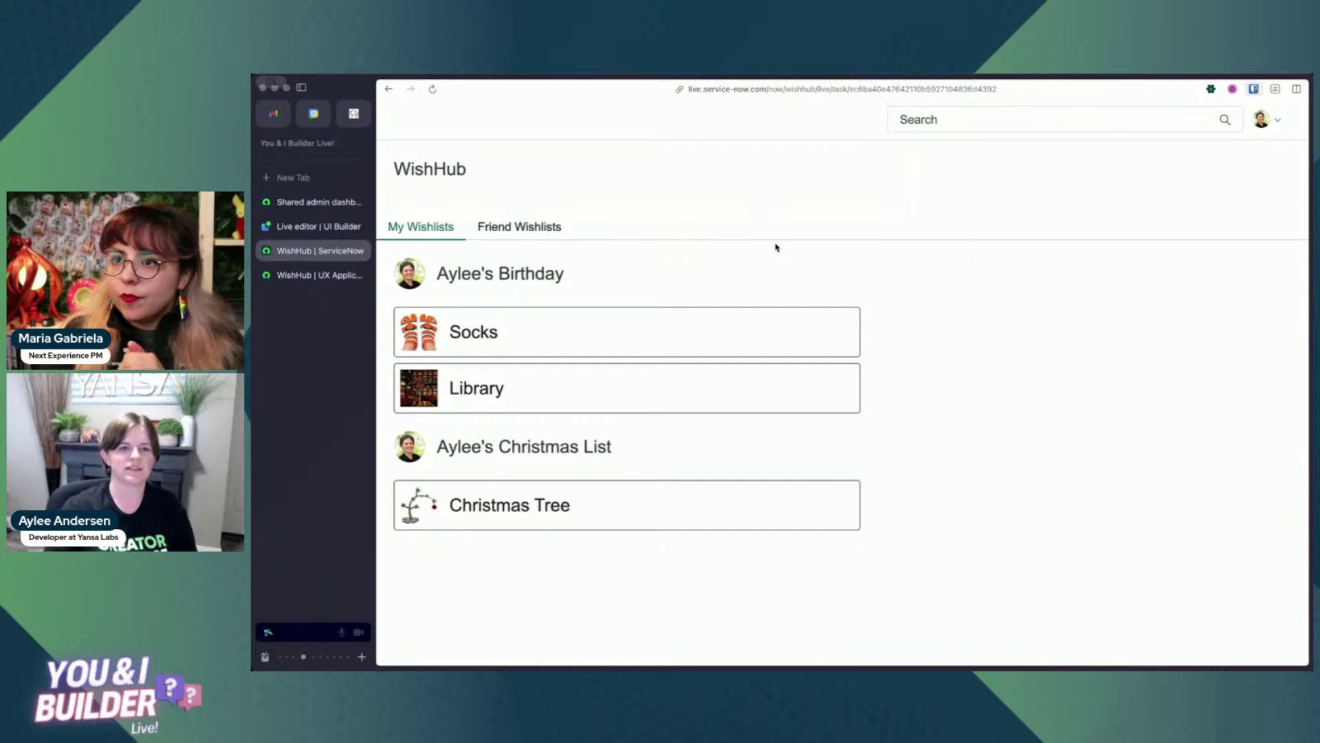
{"action": "left_click", "coordinate": [518, 232]}
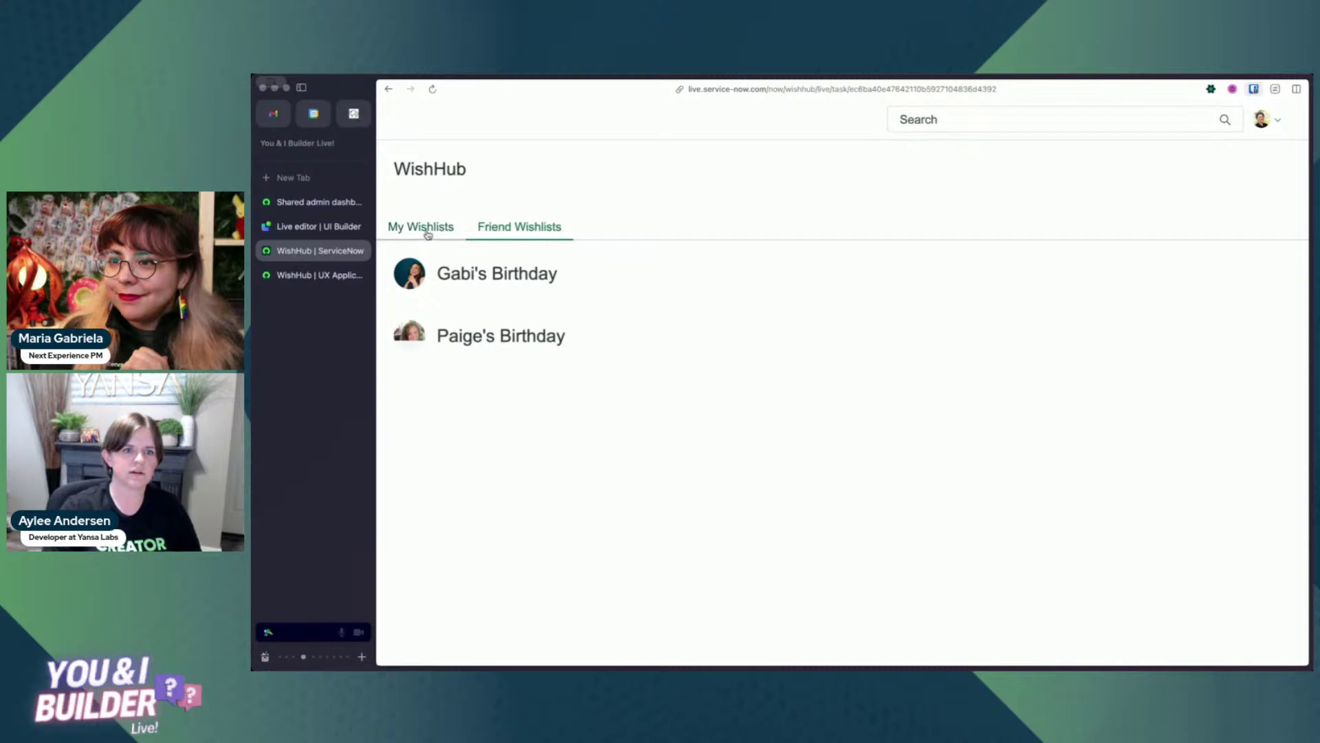
{"action": "left_click", "coordinate": [516, 234]}
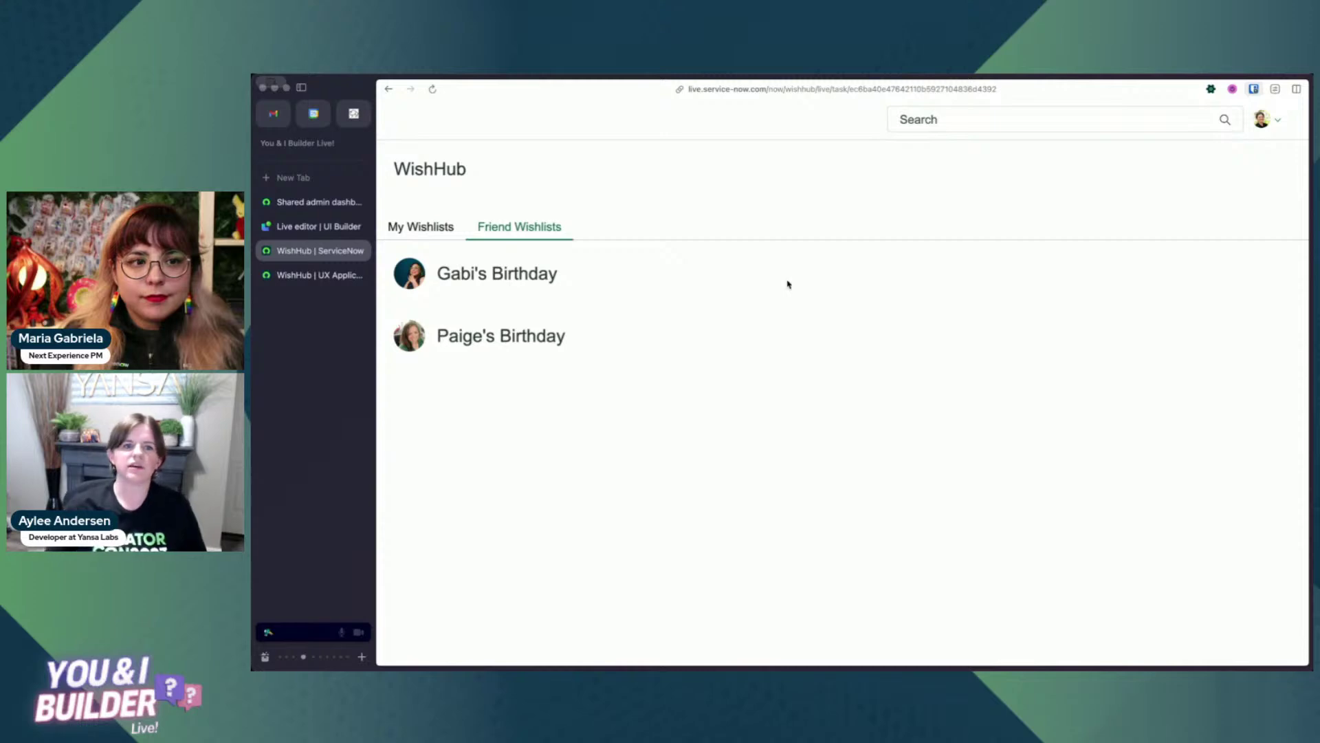
{"action": "left_click_drag", "start_coordinate": [460, 273], "coordinate": [524, 273]}
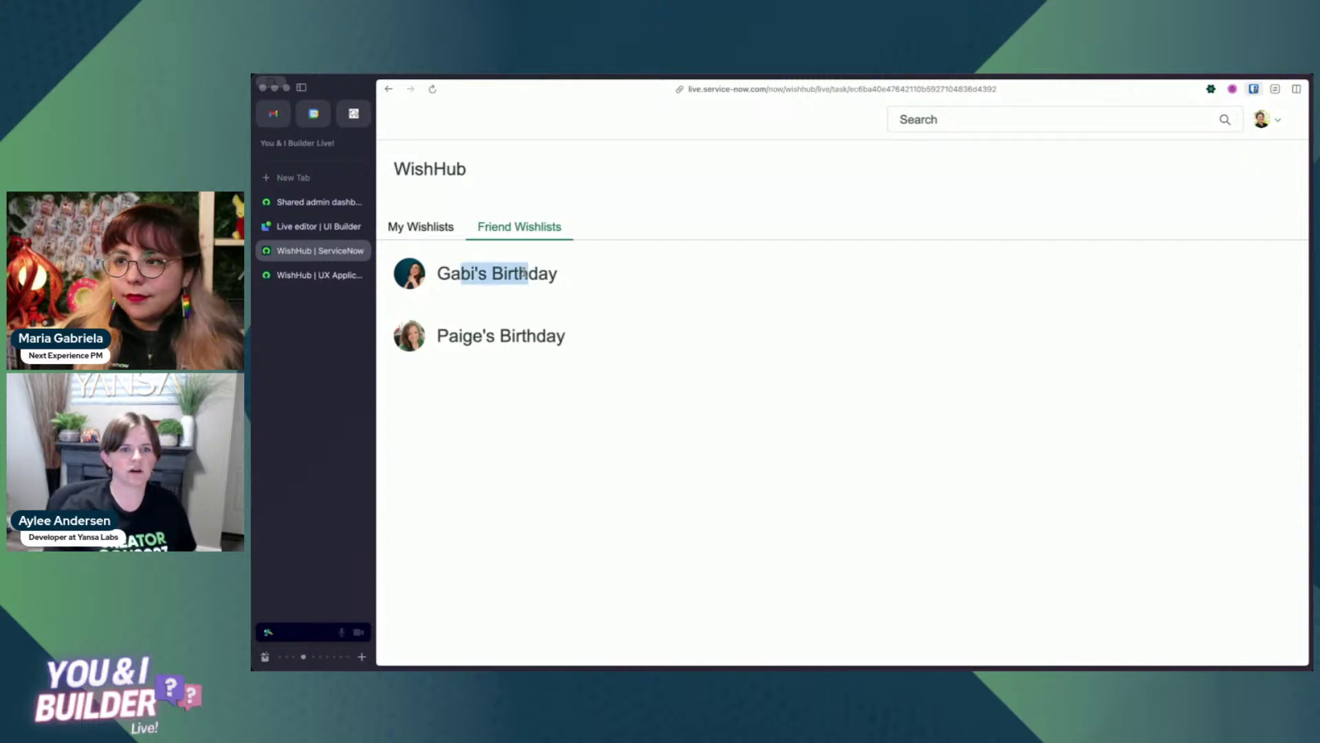
{"action": "left_click", "coordinate": [477, 337]}
{"action": "left_click_drag", "start_coordinate": [462, 337], "coordinate": [561, 337]}
{"action": "left_click", "coordinate": [561, 337]}
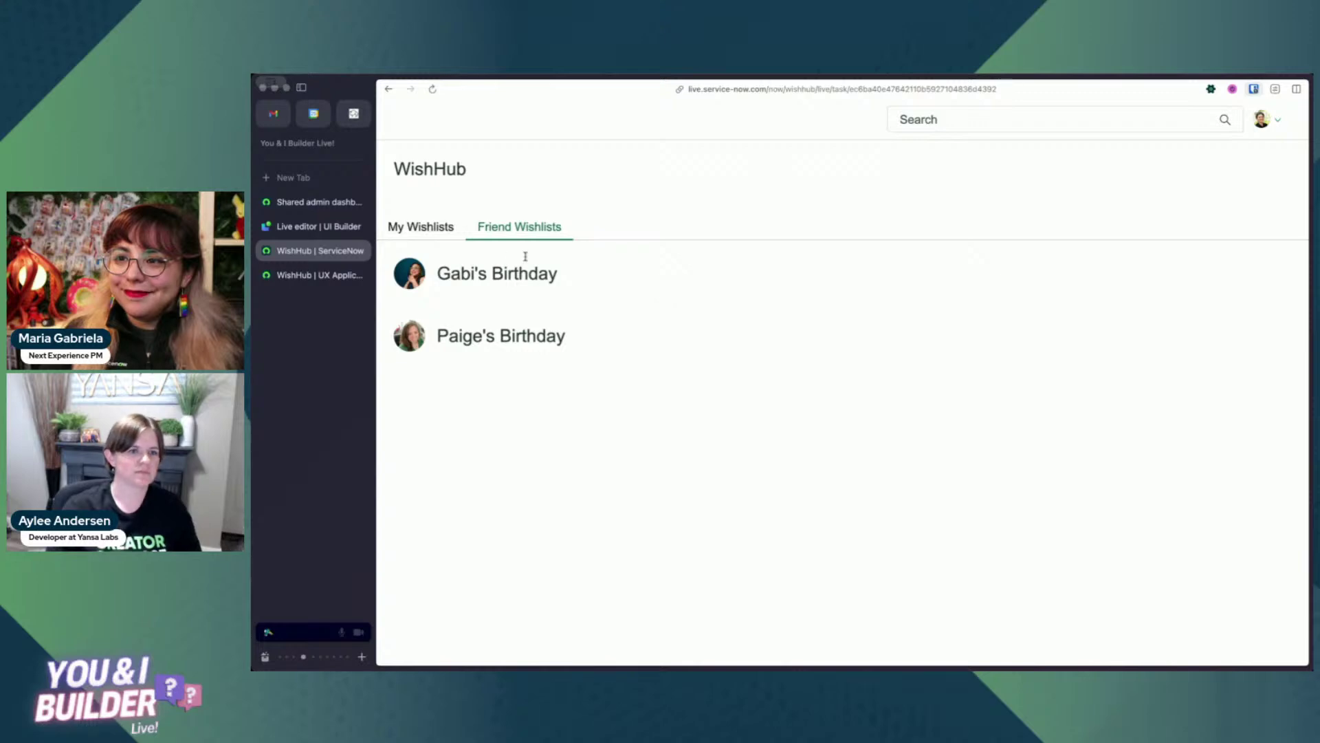
Check the Default variant's settings of the Live page, then return to its editor and dismiss the test values tip.
{"action": "left_click", "coordinate": [317, 227]}
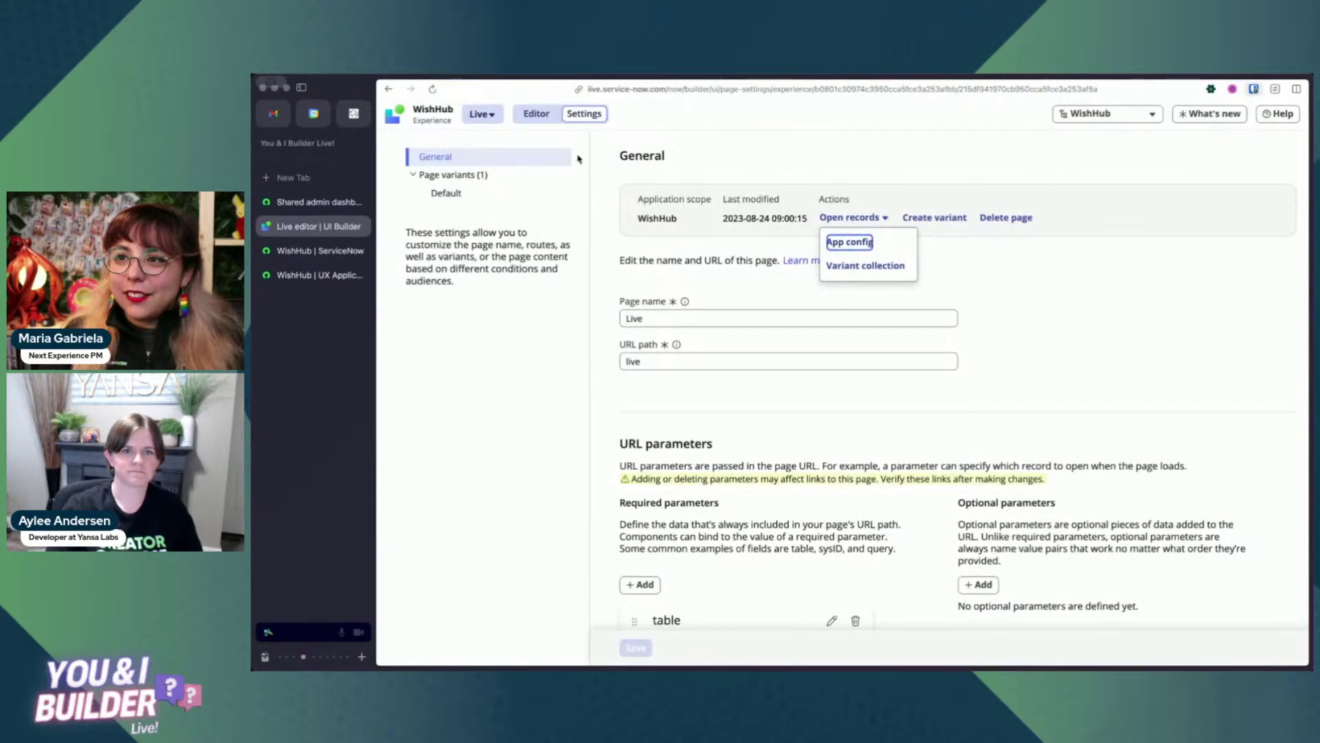
{"action": "left_click", "coordinate": [471, 199]}
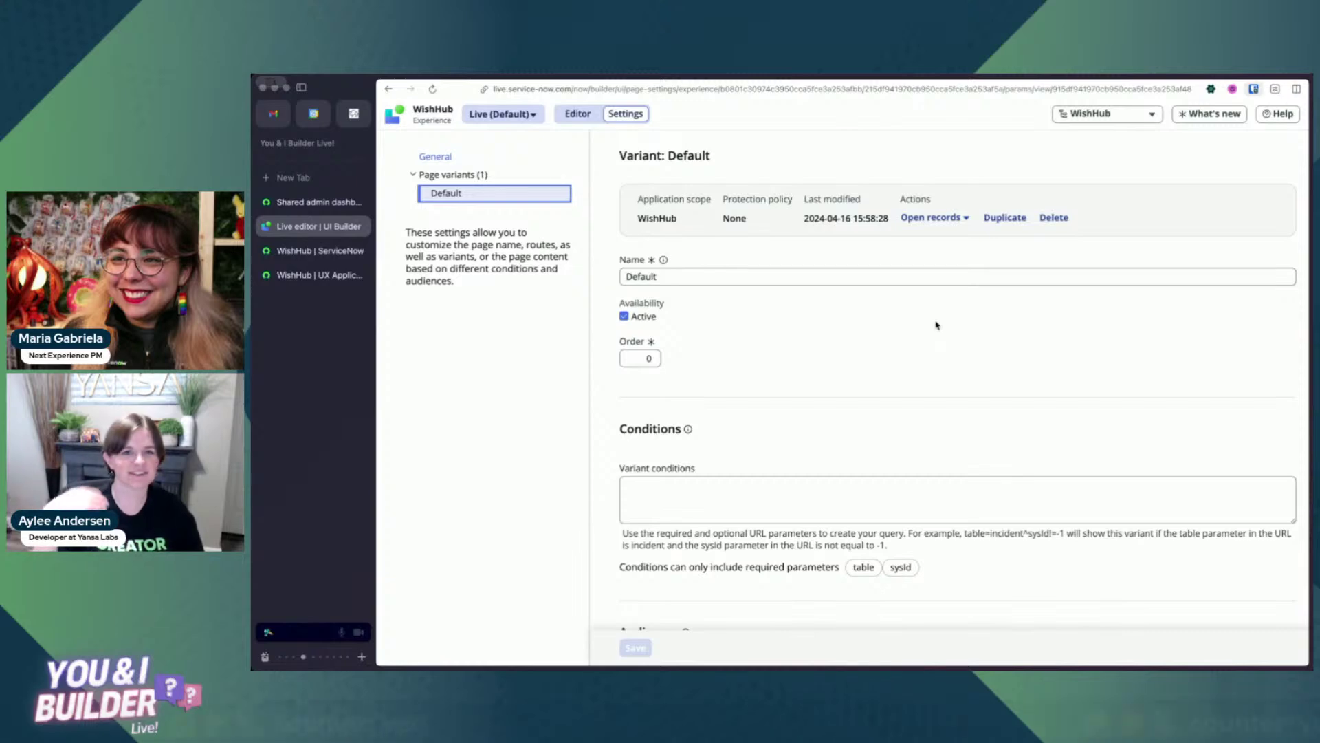
{"action": "left_click", "coordinate": [578, 114]}
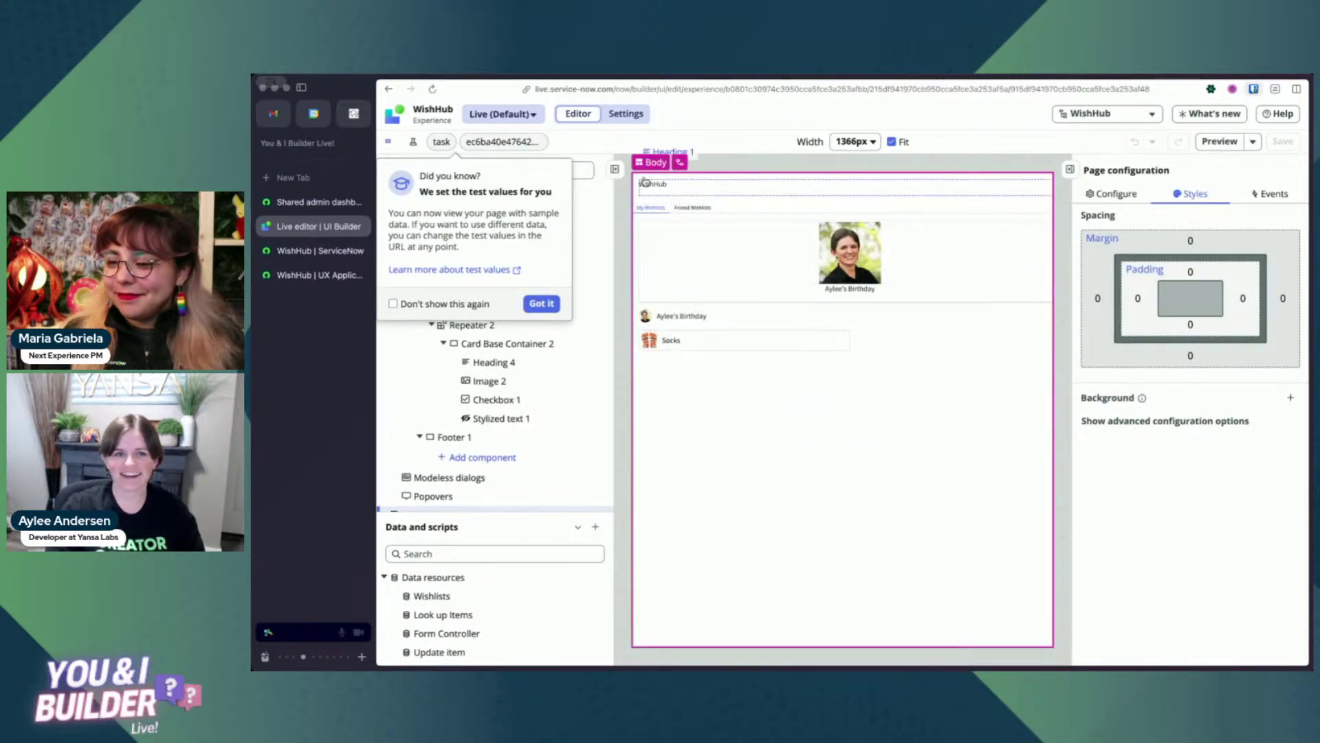
{"action": "left_click", "coordinate": [548, 308]}
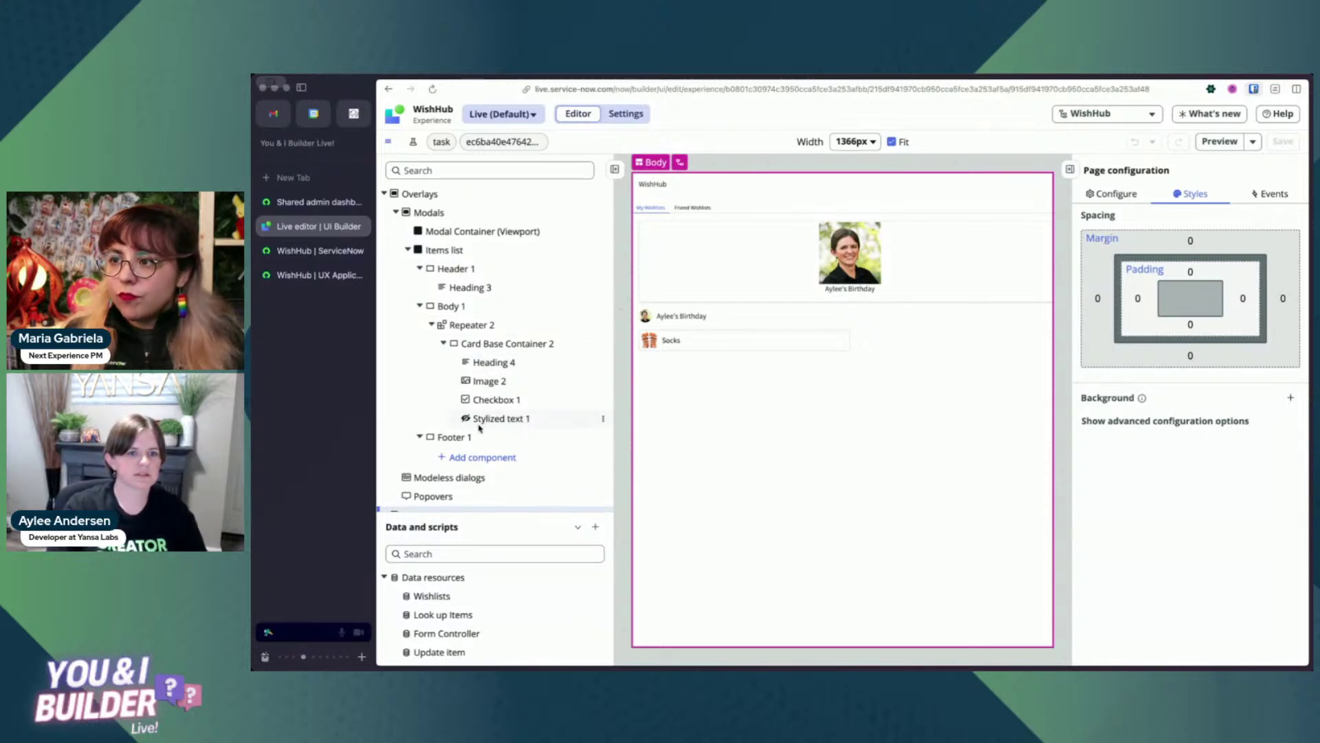
Add a two-column layout before Container 3 in the Friend Wishlists tab of Tabs 1.
{"action": "scroll", "coordinate": [473, 360], "scroll_direction": "down", "scroll_amount": 5}
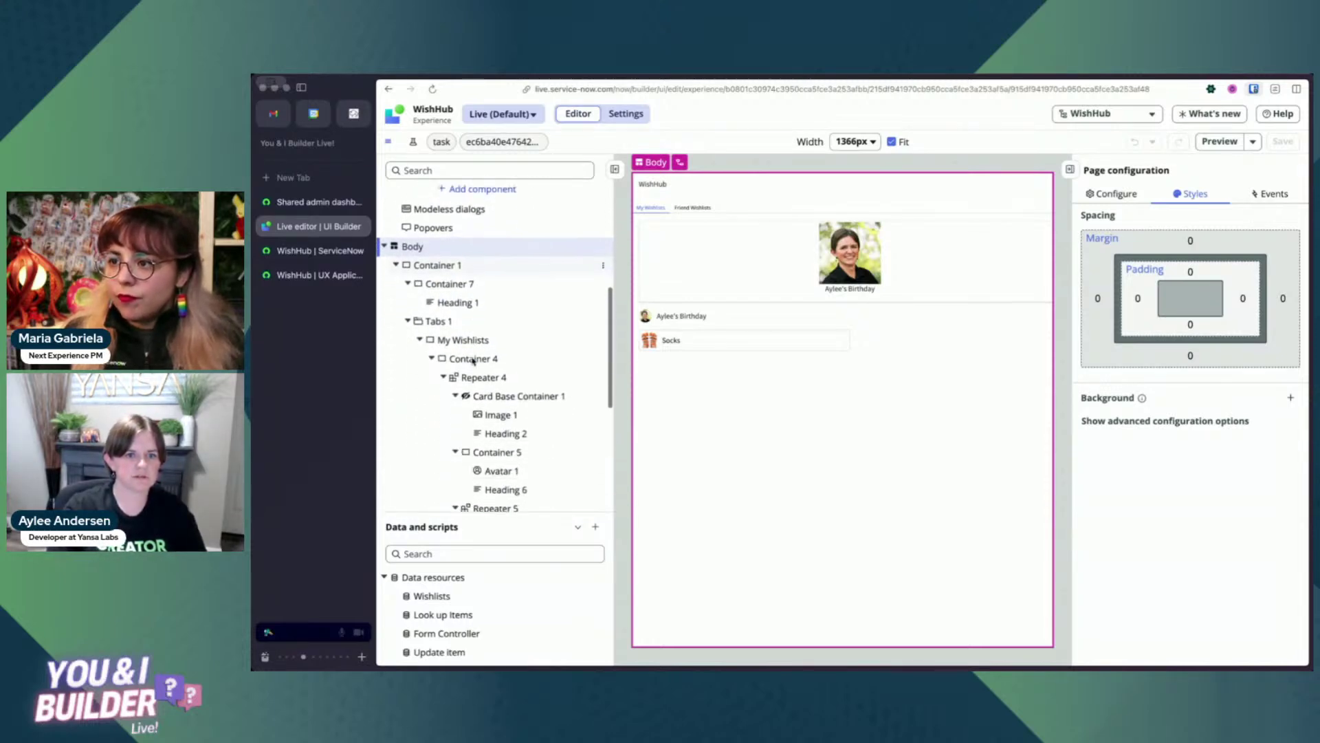
{"action": "scroll", "coordinate": [474, 337], "scroll_direction": "down", "scroll_amount": 1}
{"action": "left_click", "coordinate": [472, 258]}
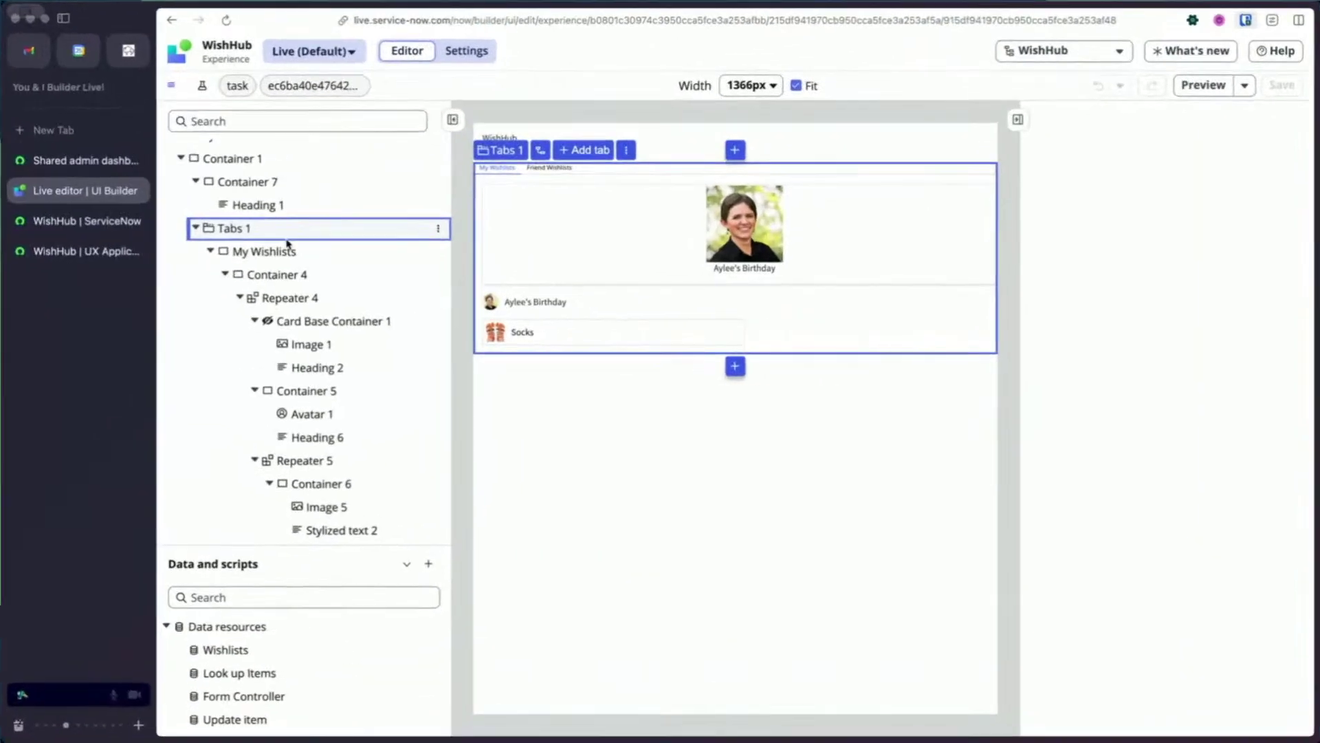
{"action": "left_click", "coordinate": [210, 251]}
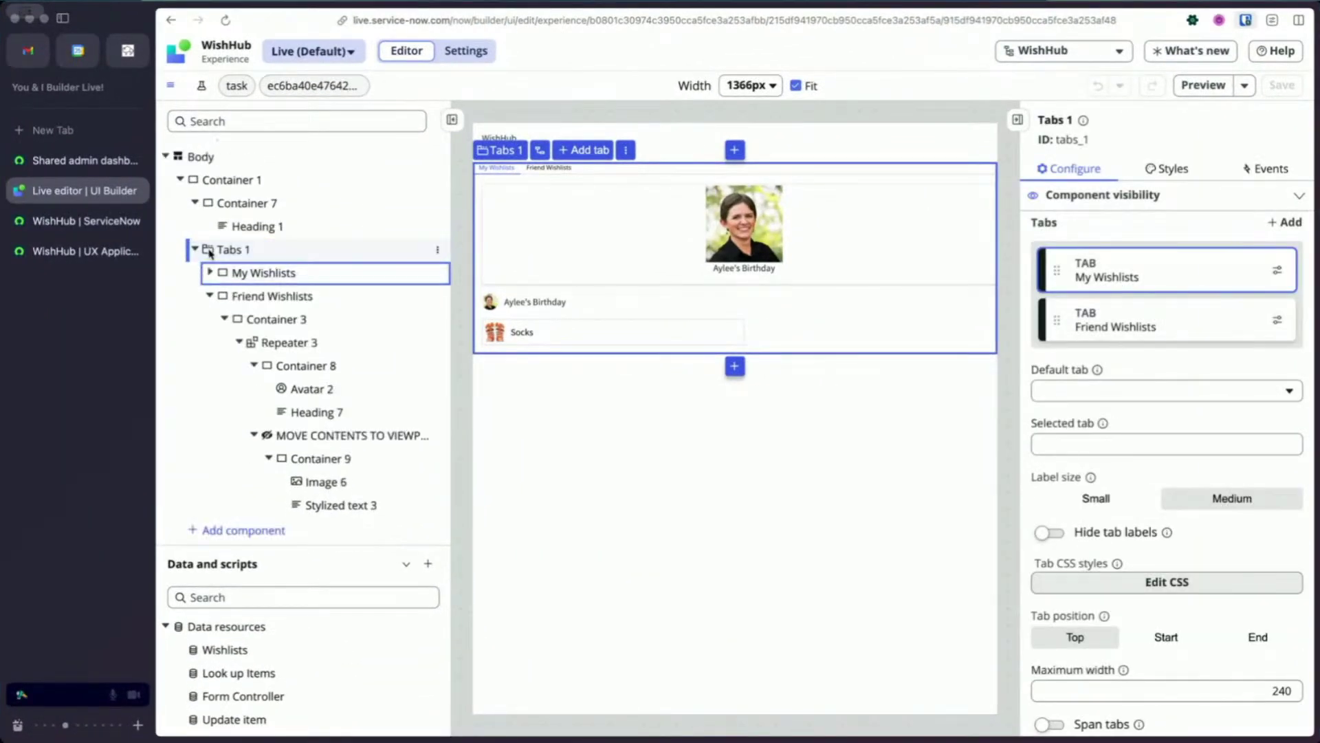
{"action": "left_click", "coordinate": [281, 321]}
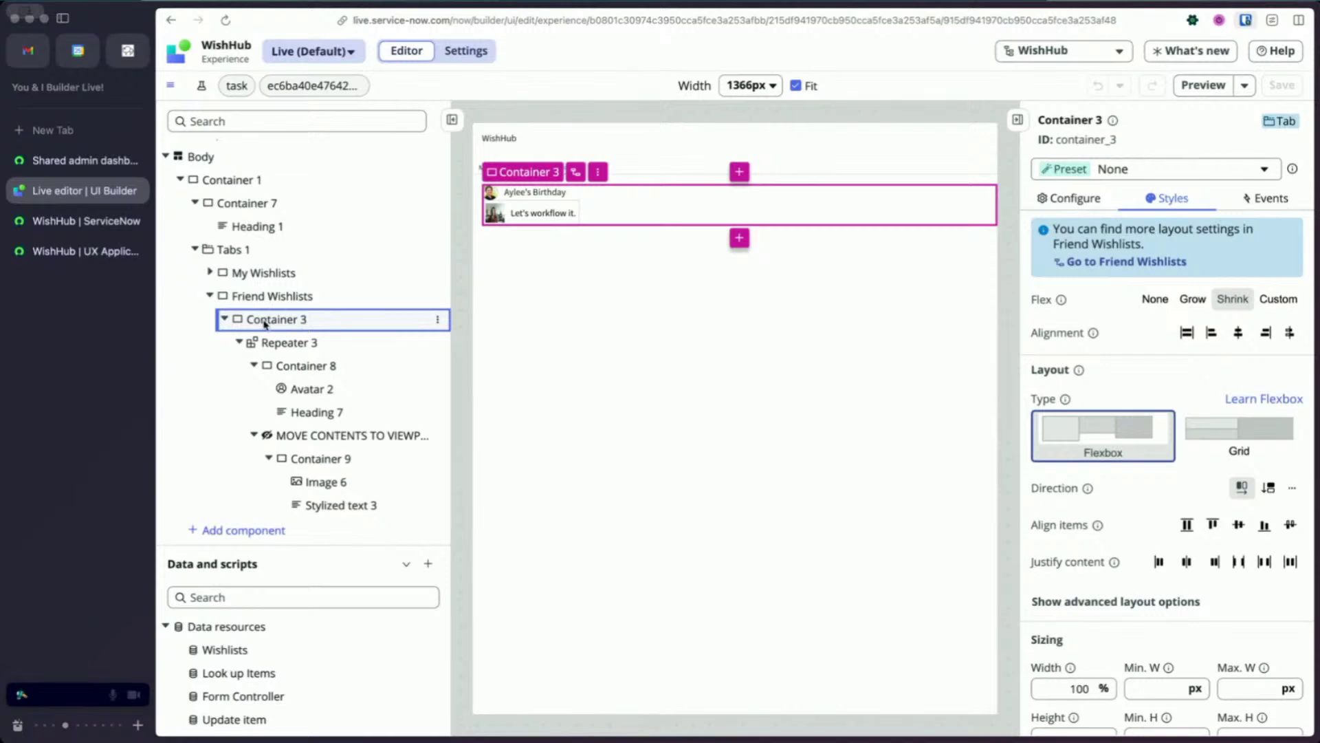
{"action": "scroll", "coordinate": [296, 318], "scroll_direction": "up", "scroll_amount": 1}
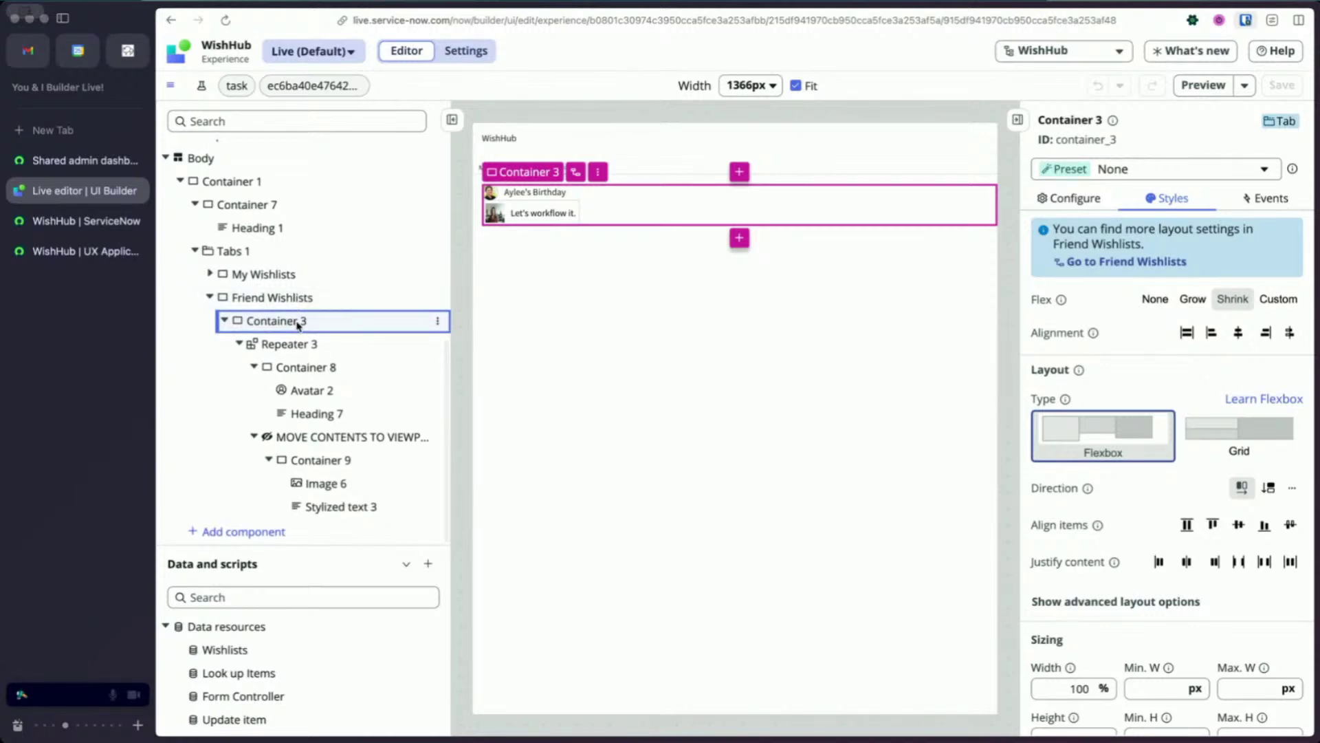
{"action": "right_click", "coordinate": [324, 329]}
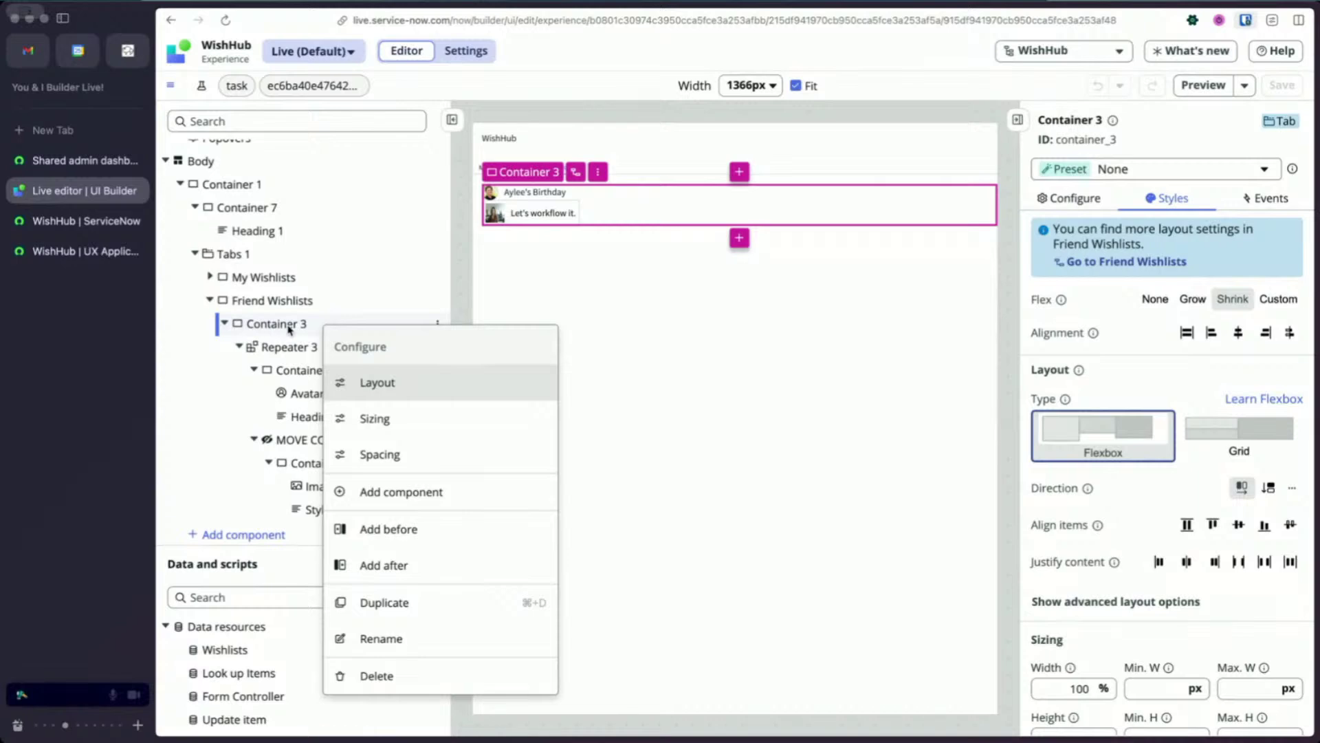
{"action": "left_click", "coordinate": [411, 534]}
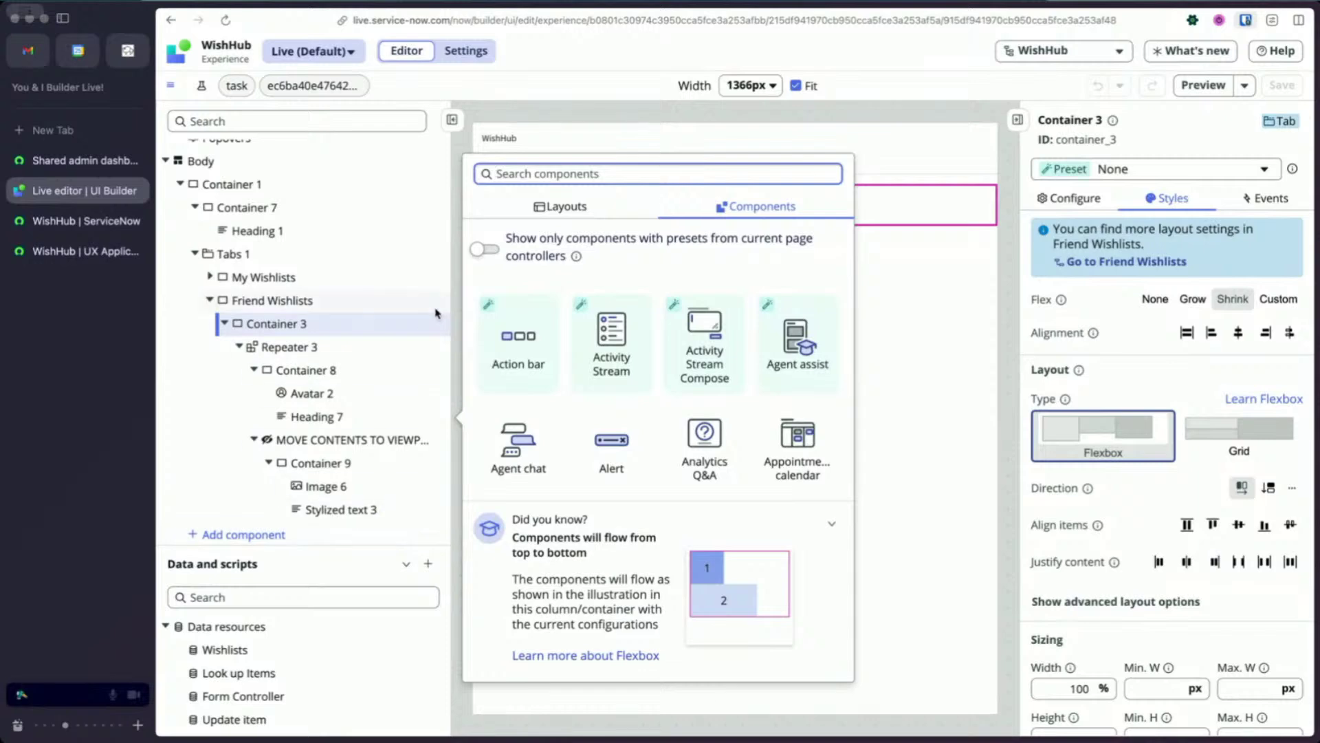
{"action": "left_click", "coordinate": [573, 205]}
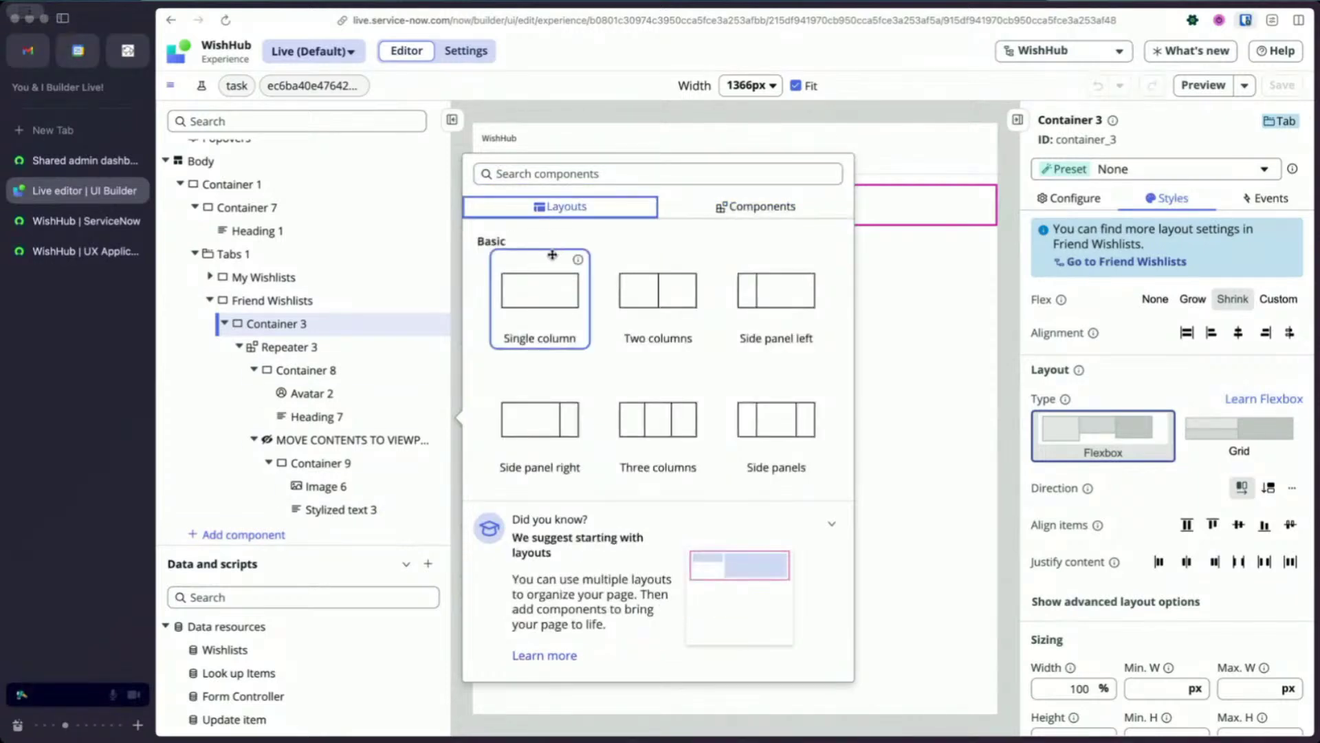
{"action": "left_click", "coordinate": [657, 292]}
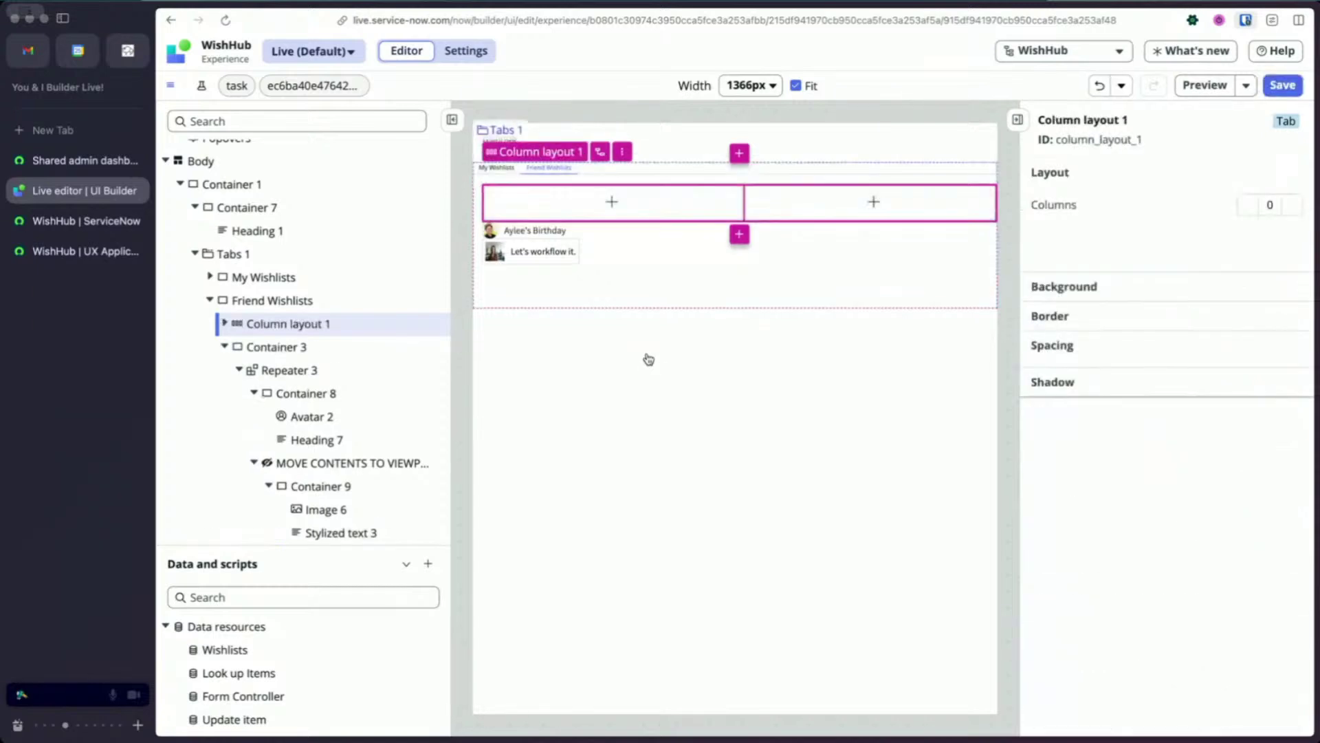
Move Container 3 with its contents into Column 1 of the new column layout.
{"action": "left_click", "coordinate": [226, 324]}
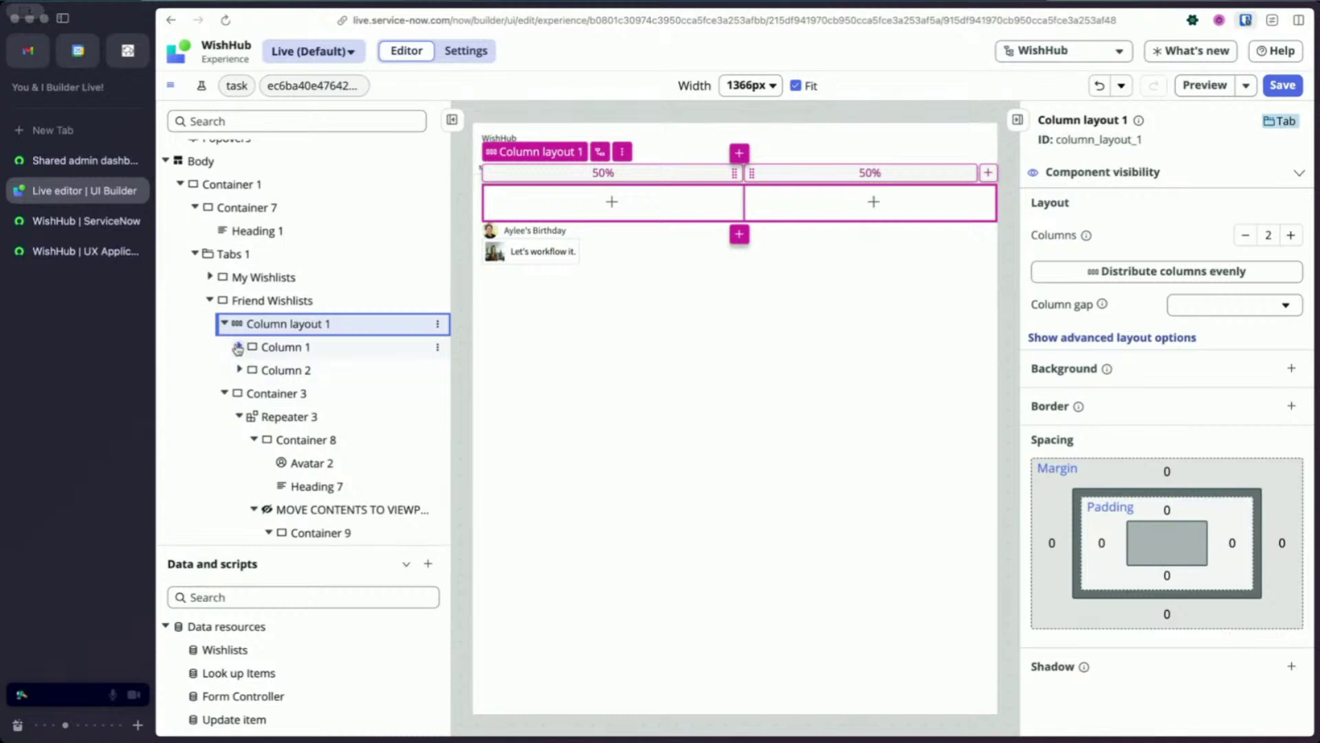
{"action": "left_click", "coordinate": [239, 349]}
{"action": "scroll", "coordinate": [269, 439], "scroll_direction": "down", "scroll_amount": 1}
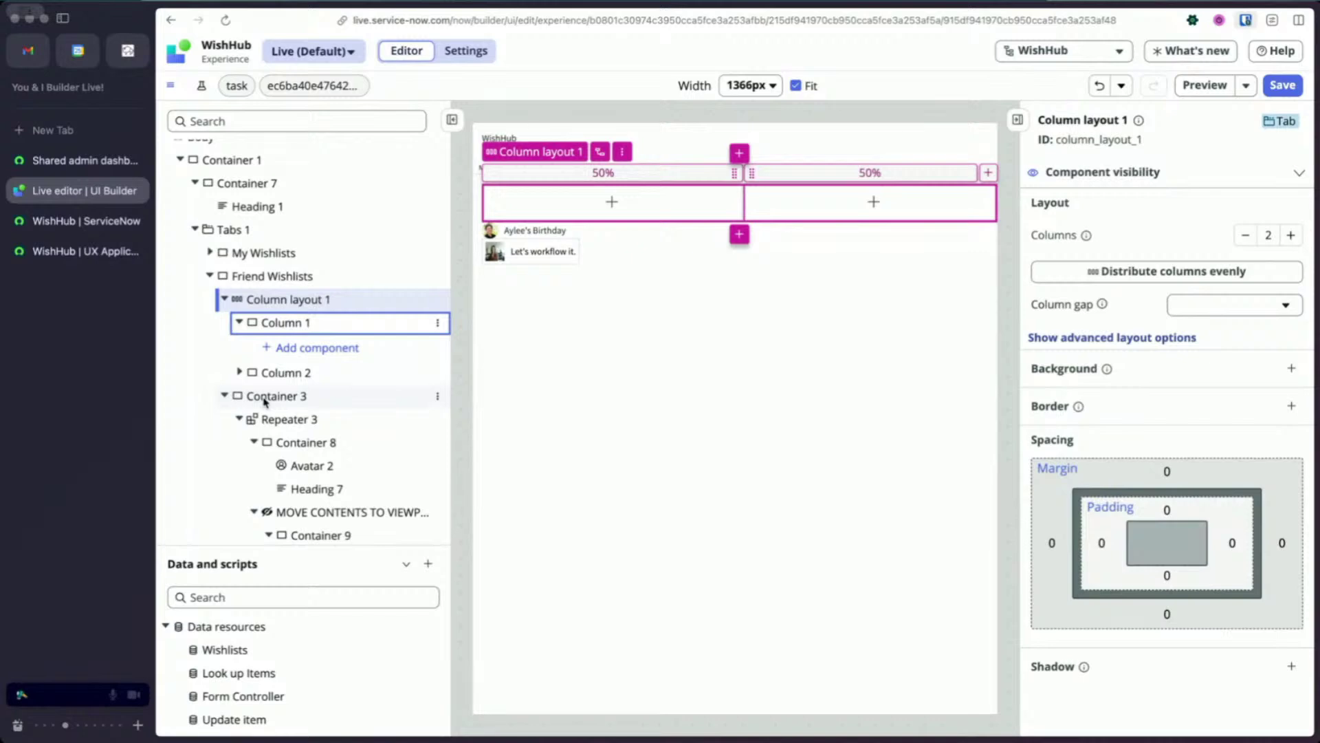
{"action": "left_click_drag", "start_coordinate": [260, 400], "coordinate": [298, 339]}
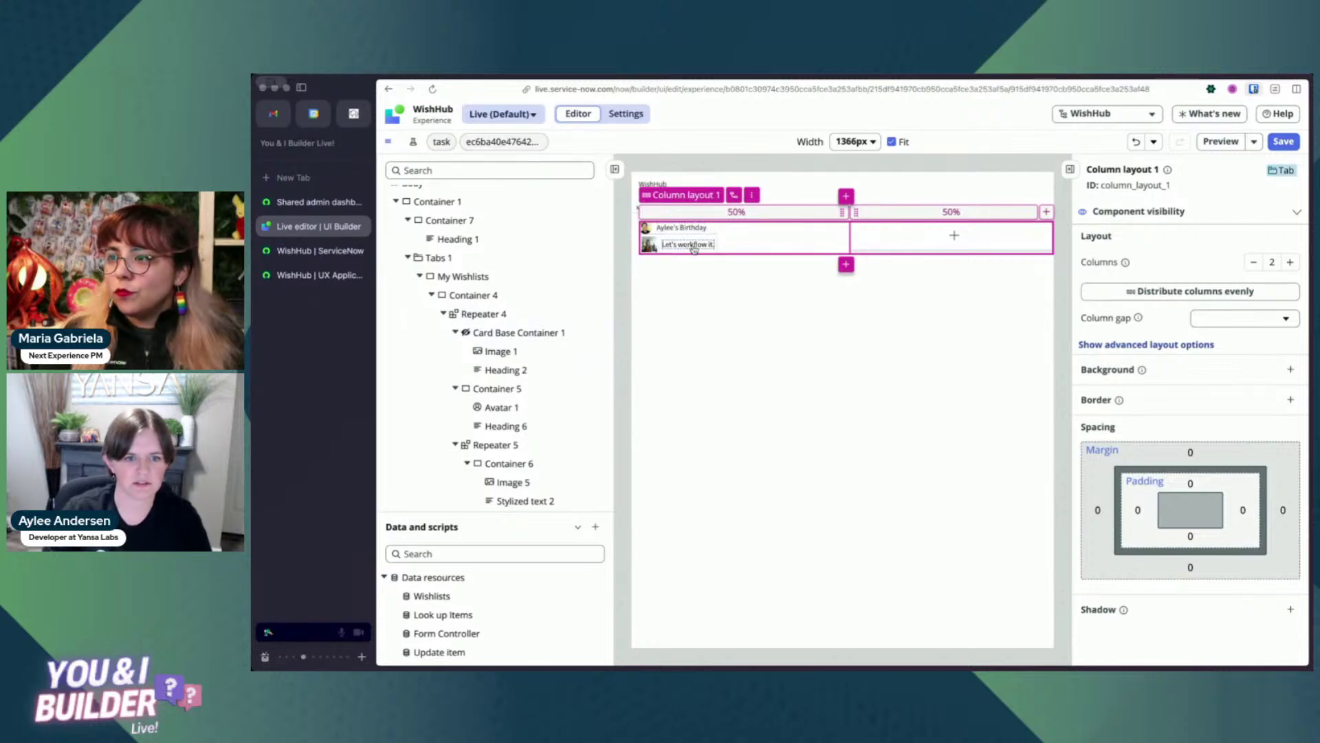
{"action": "scroll", "coordinate": [530, 438], "scroll_direction": "down", "scroll_amount": 2}
{"action": "scroll", "coordinate": [530, 437], "scroll_direction": "down", "scroll_amount": 3}
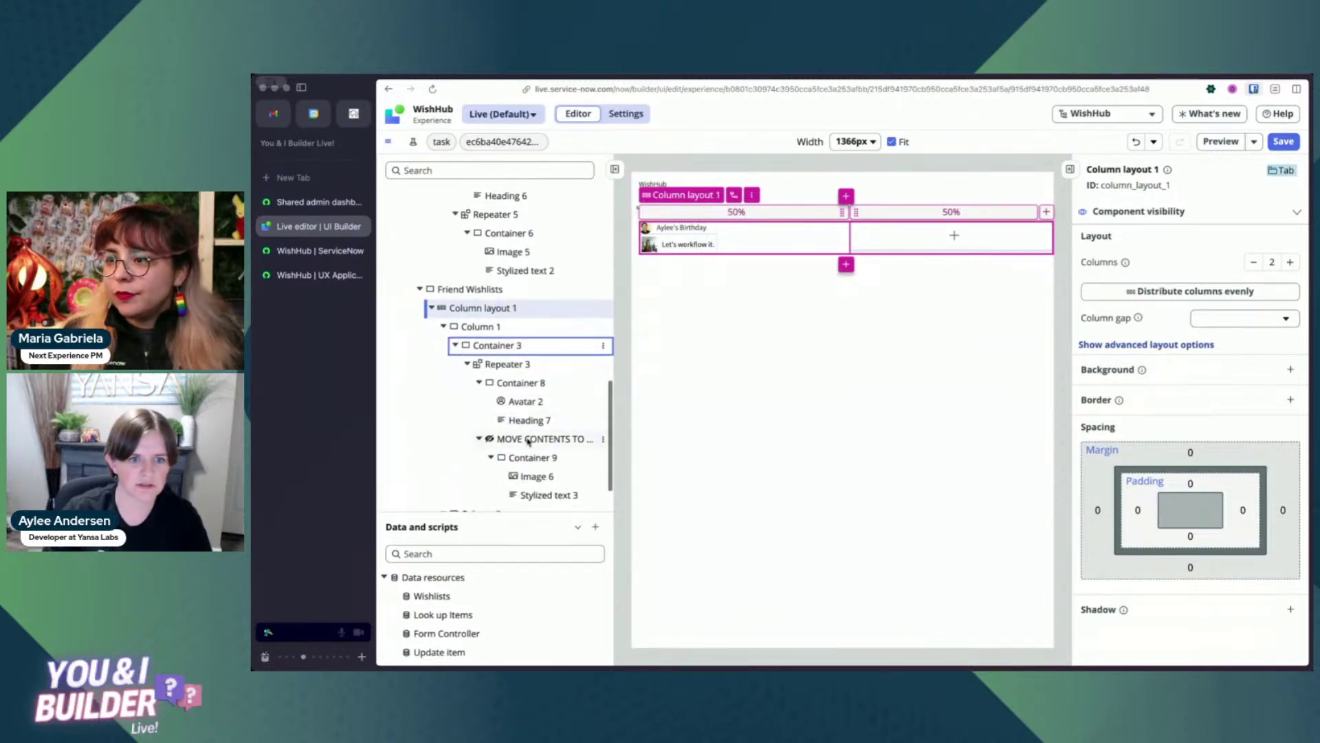
{"action": "scroll", "coordinate": [543, 420], "scroll_direction": "up", "scroll_amount": 2}
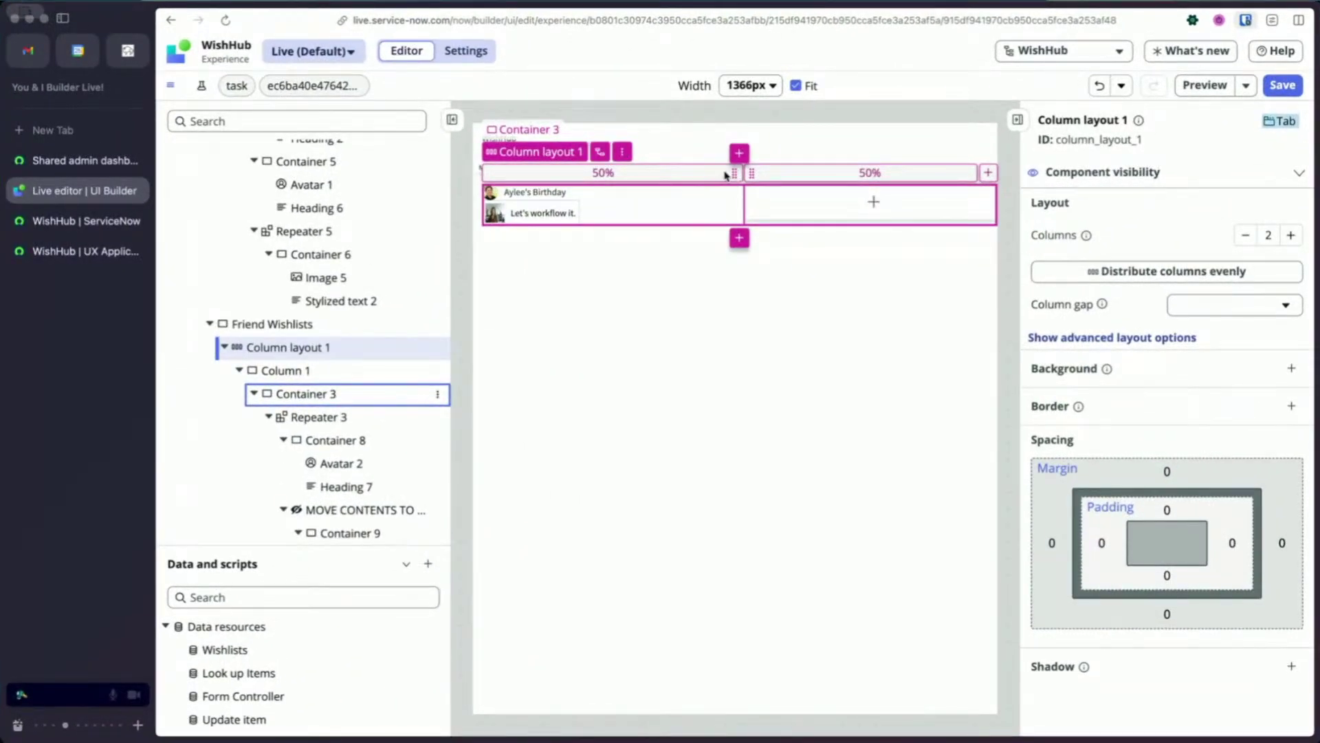
Resize the columns of Column layout 1 to about 34% for the first and 66% for the second.
{"action": "left_click_drag", "start_coordinate": [734, 173], "coordinate": [651, 175]}
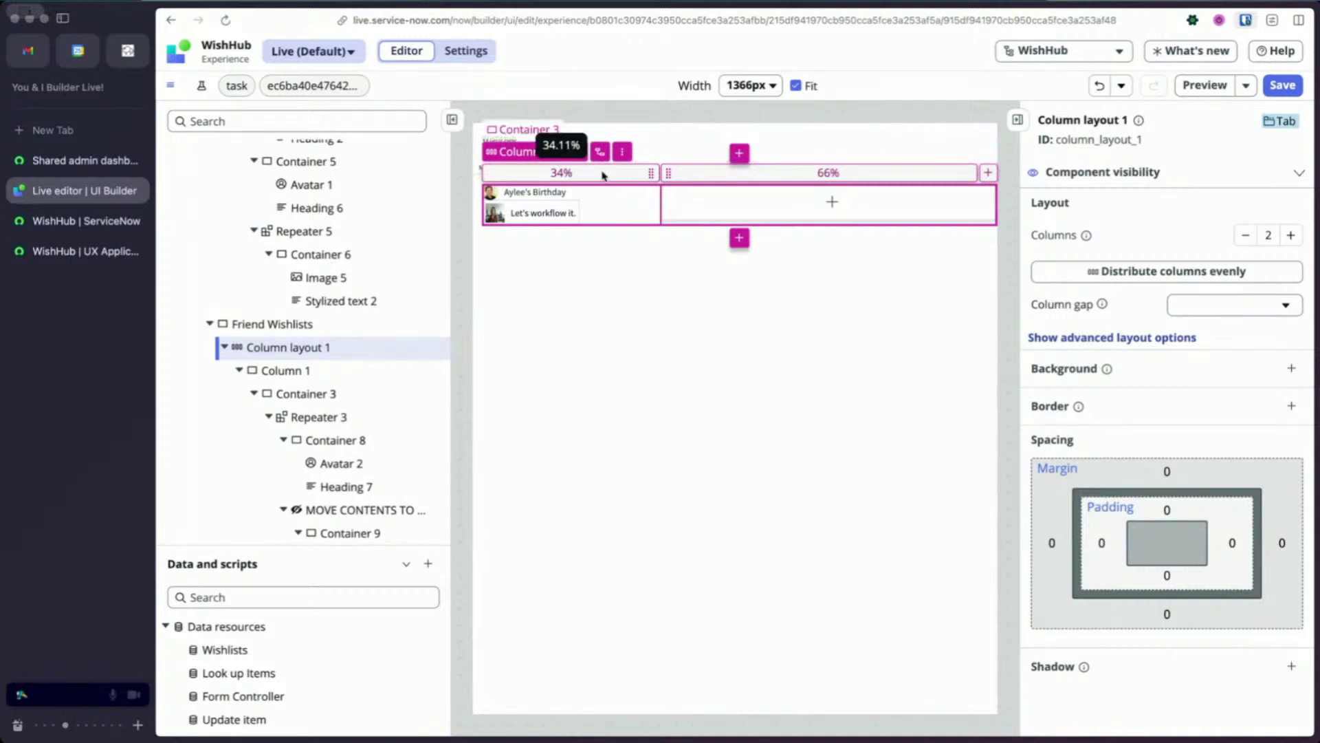
{"action": "left_click_drag", "start_coordinate": [651, 173], "coordinate": [666, 174]}
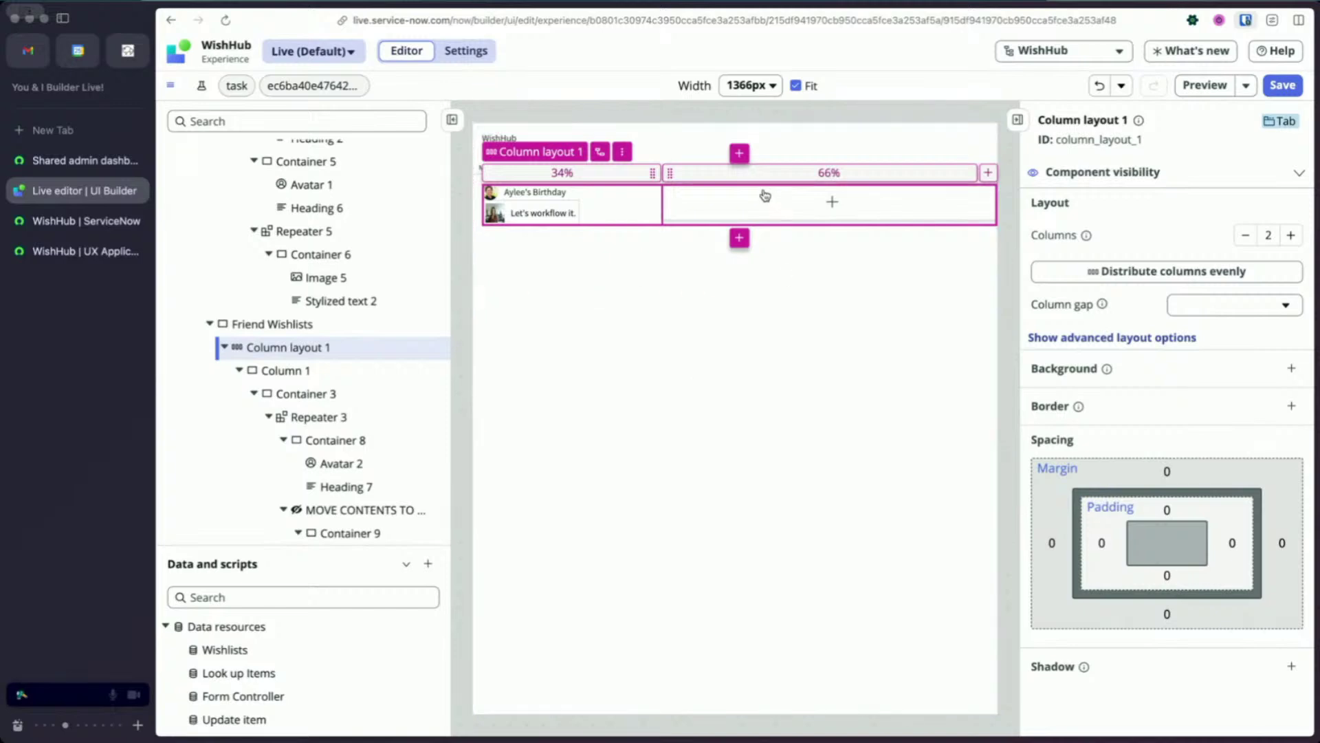
{"action": "scroll", "coordinate": [1145, 338], "scroll_direction": "down", "scroll_amount": 1}
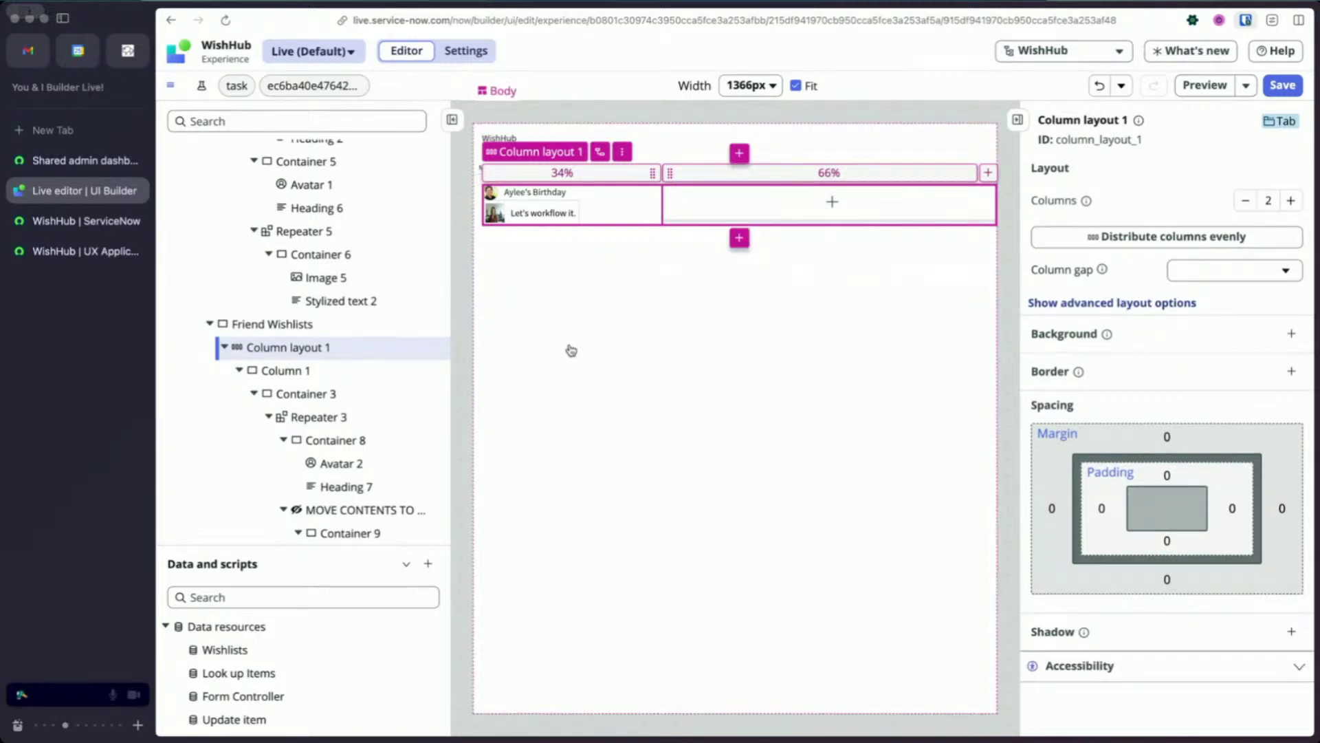
{"action": "scroll", "coordinate": [334, 391], "scroll_direction": "down", "scroll_amount": 3}
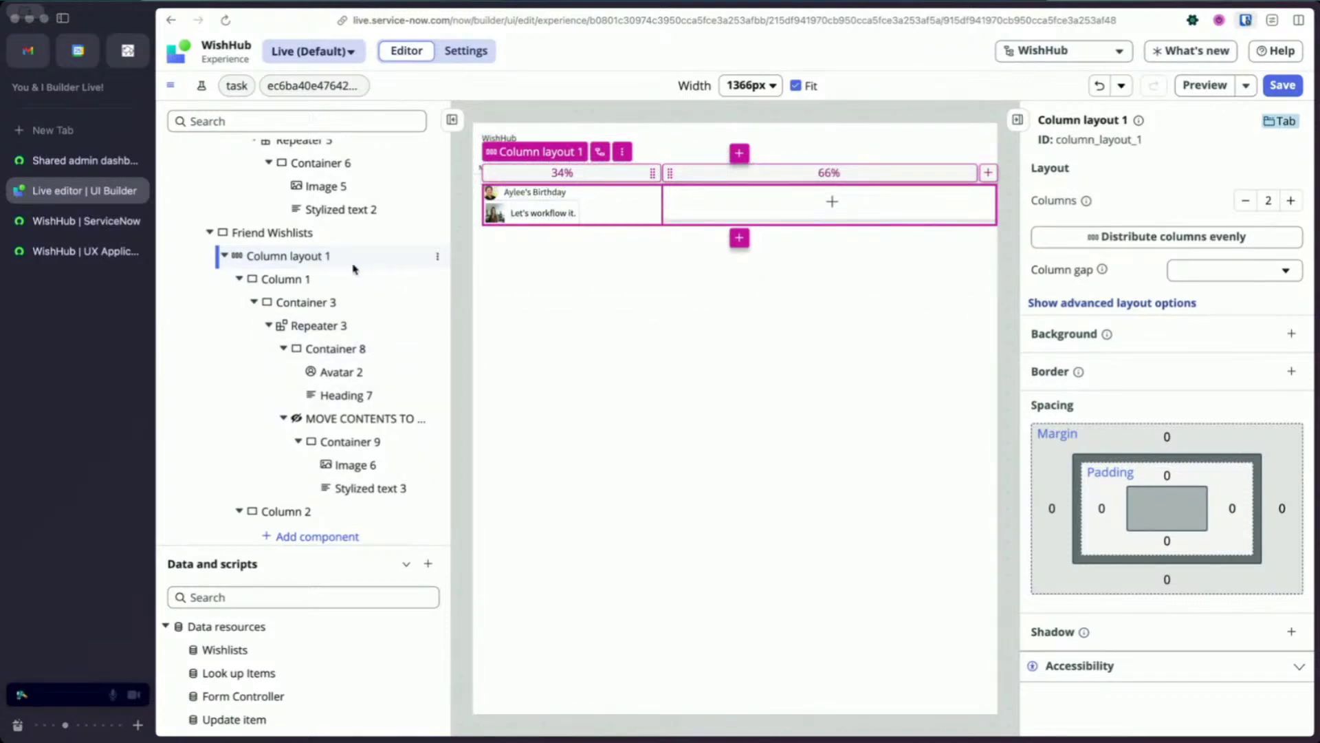
Return to the running WishHub page and close the UX Application record's browser page.
{"action": "left_click", "coordinate": [69, 221]}
{"action": "left_click", "coordinate": [137, 252]}
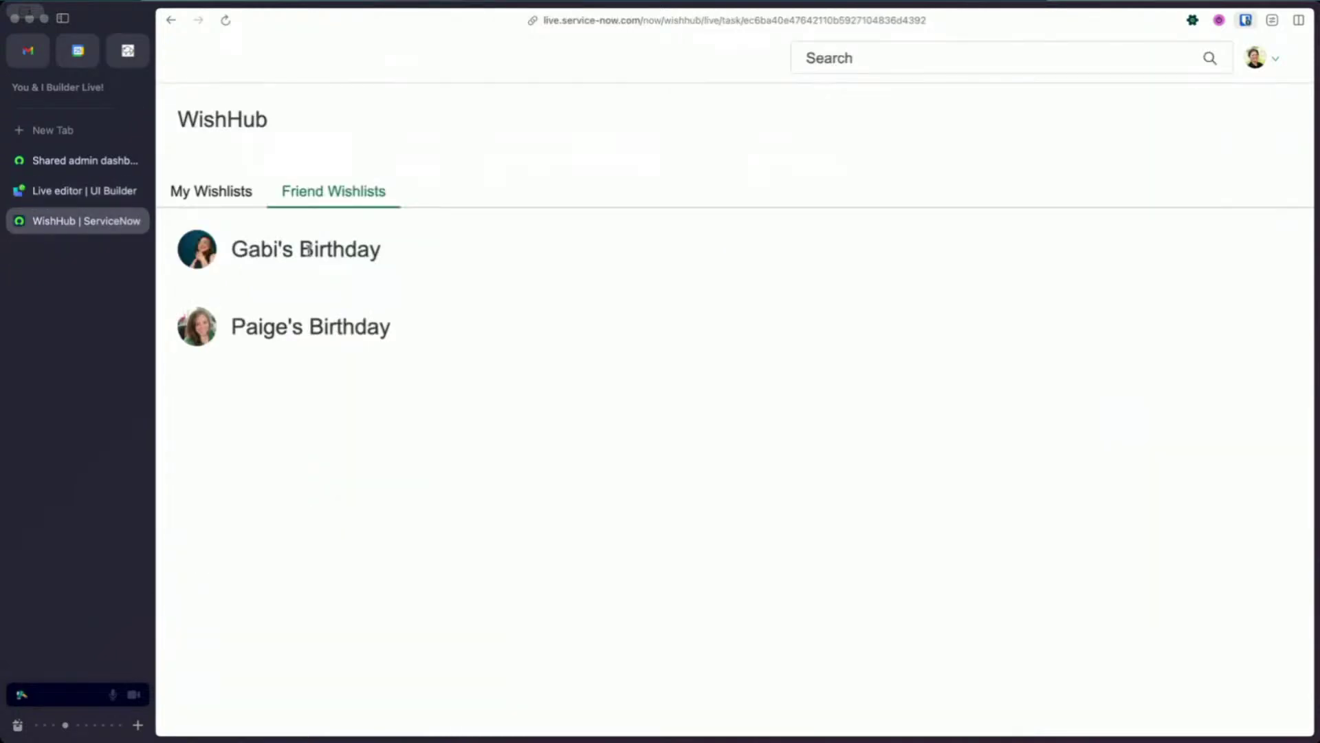
{"action": "mouse_move", "coordinate": [250, 249]}
{"action": "left_mouse_down"}
{"action": "mouse_move", "coordinate": [320, 249]}
{"action": "mouse_move", "coordinate": [224, 248]}
{"action": "left_mouse_up"}
{"action": "left_click", "coordinate": [330, 248]}
{"action": "left_click", "coordinate": [260, 249]}
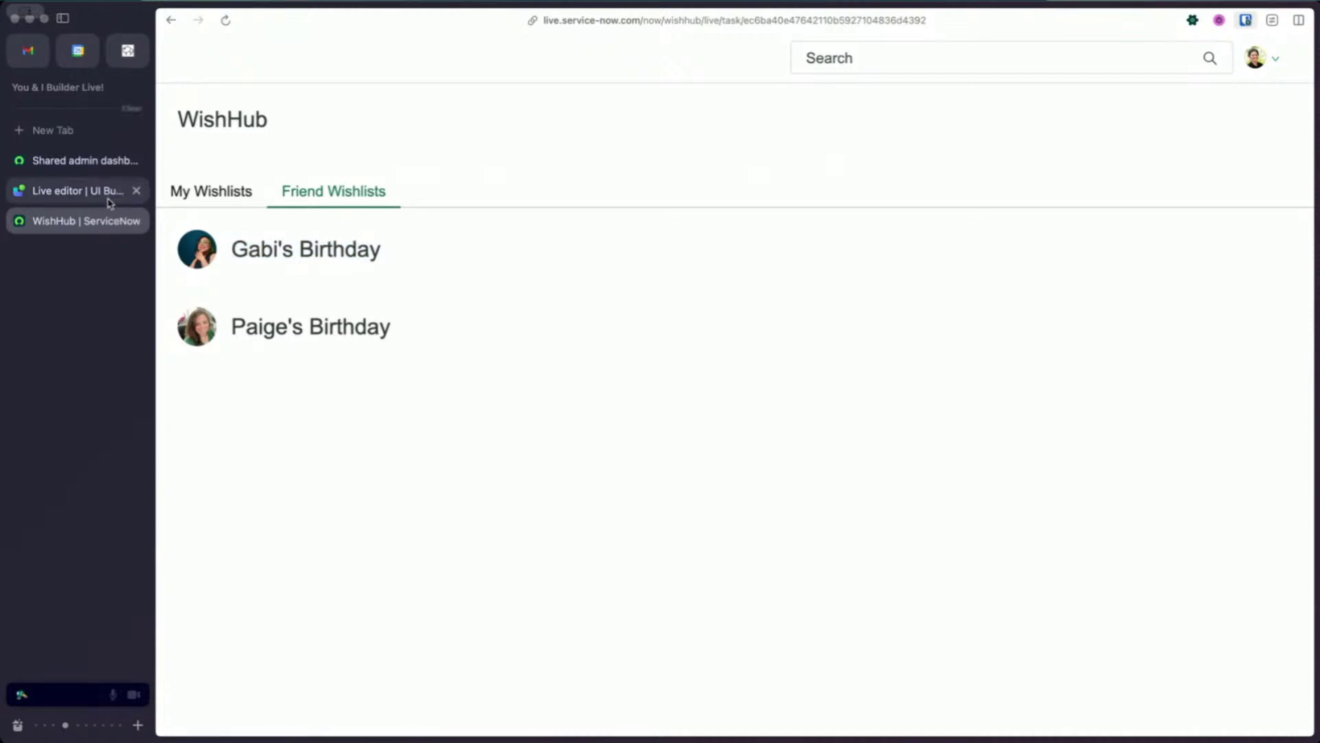
Return to the UI Builder Live editor and add a Card Base Container before Container 8 inside Repeater 3 of the Friend Wishlists tab.
{"action": "left_click", "coordinate": [69, 191]}
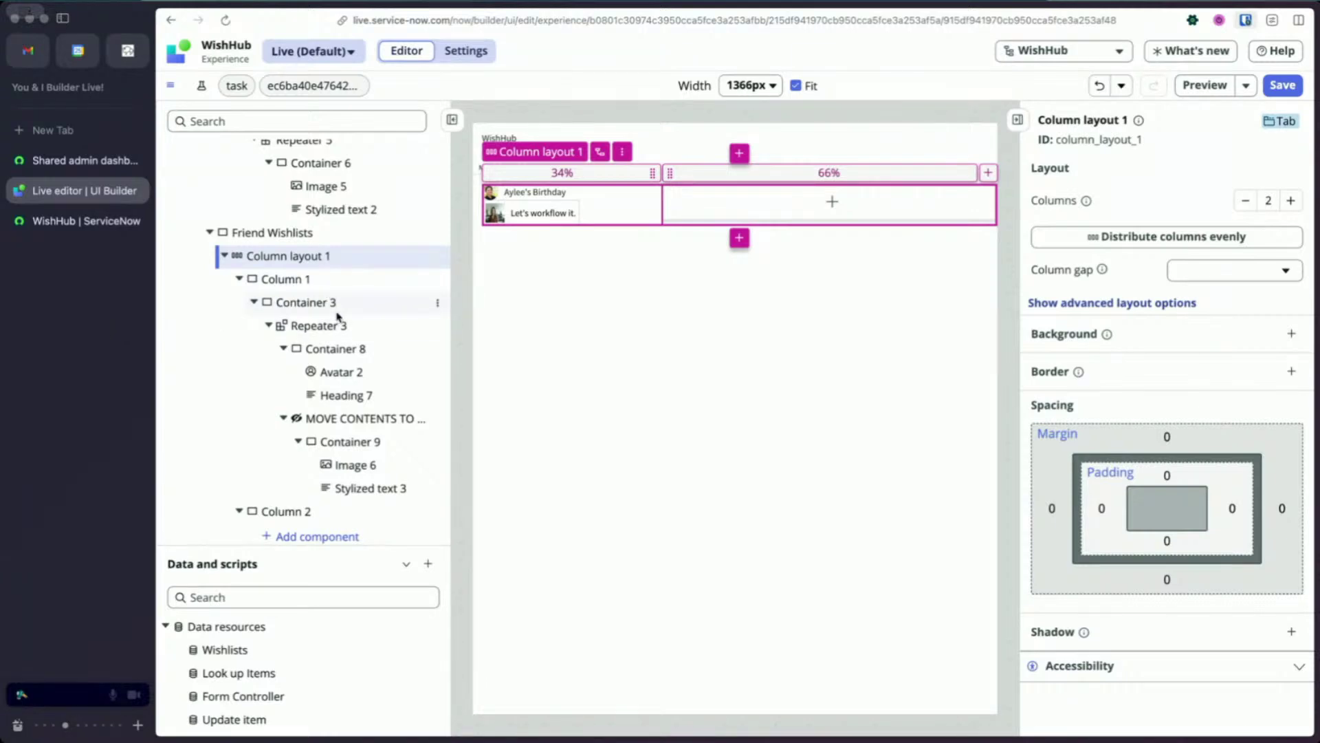
{"action": "left_click", "coordinate": [345, 354]}
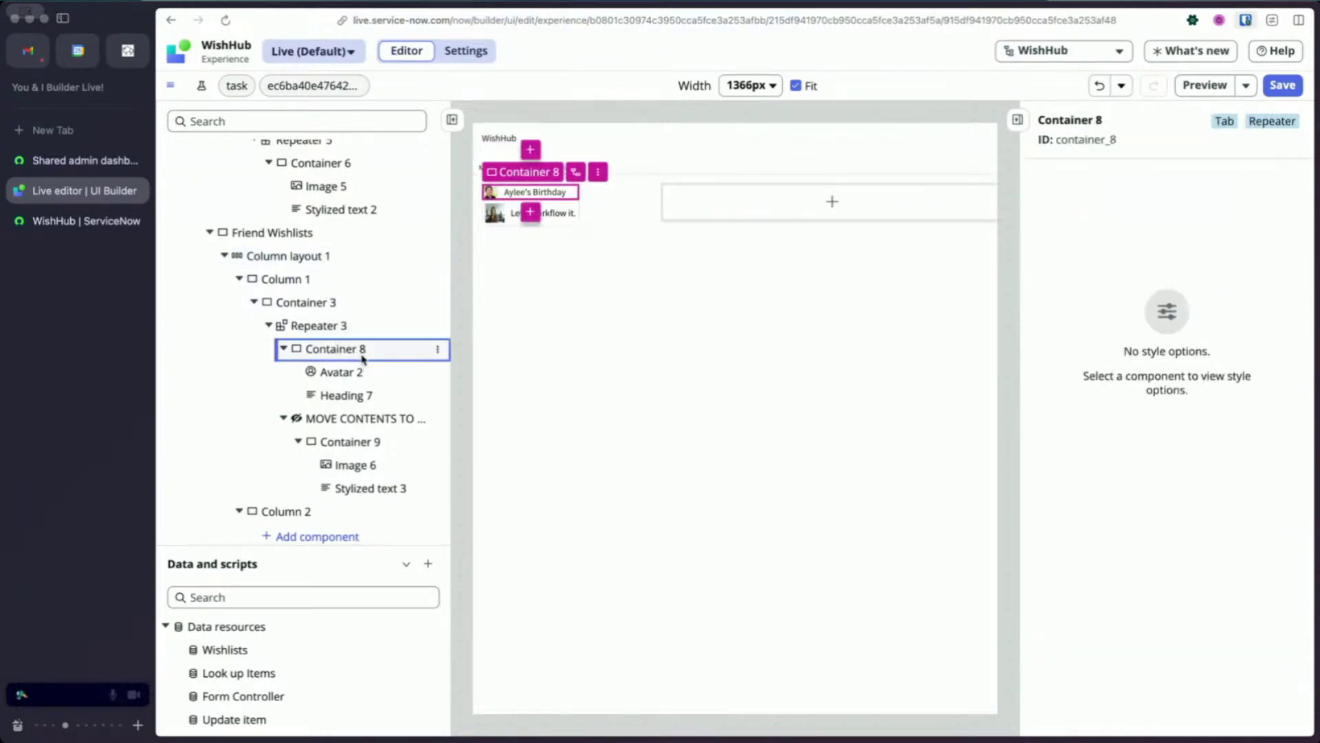
{"action": "left_click", "coordinate": [437, 351]}
{"action": "left_click", "coordinate": [438, 352]}
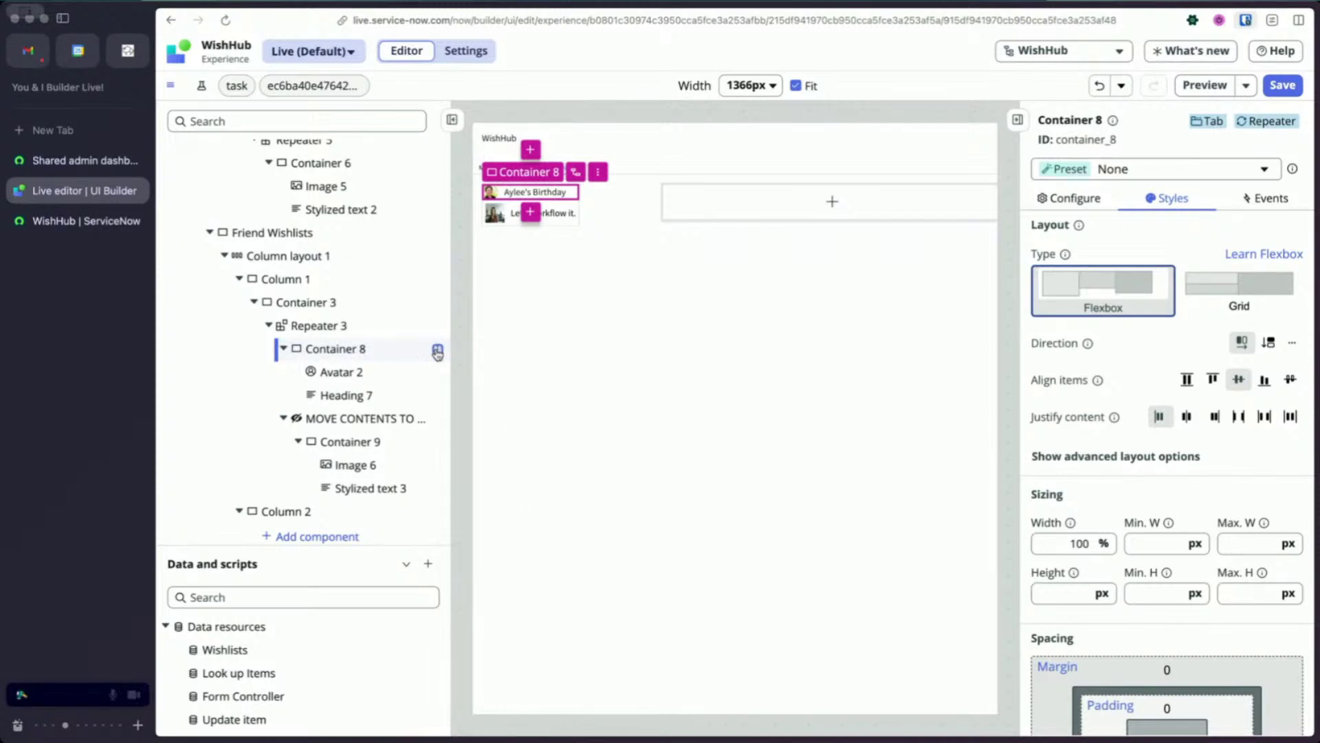
{"action": "left_click", "coordinate": [437, 352]}
{"action": "left_click", "coordinate": [437, 353]}
{"action": "left_click", "coordinate": [438, 352]}
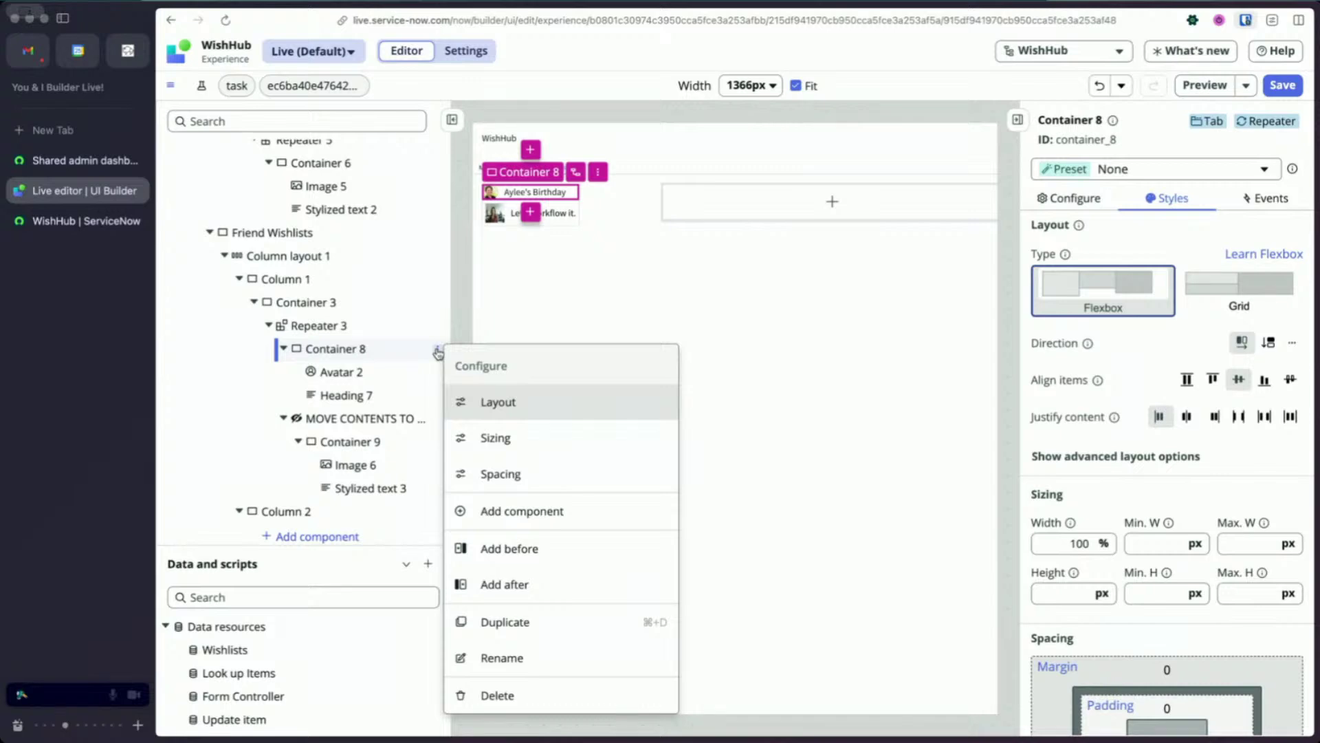
{"action": "left_click", "coordinate": [438, 353]}
{"action": "left_click", "coordinate": [438, 353]}
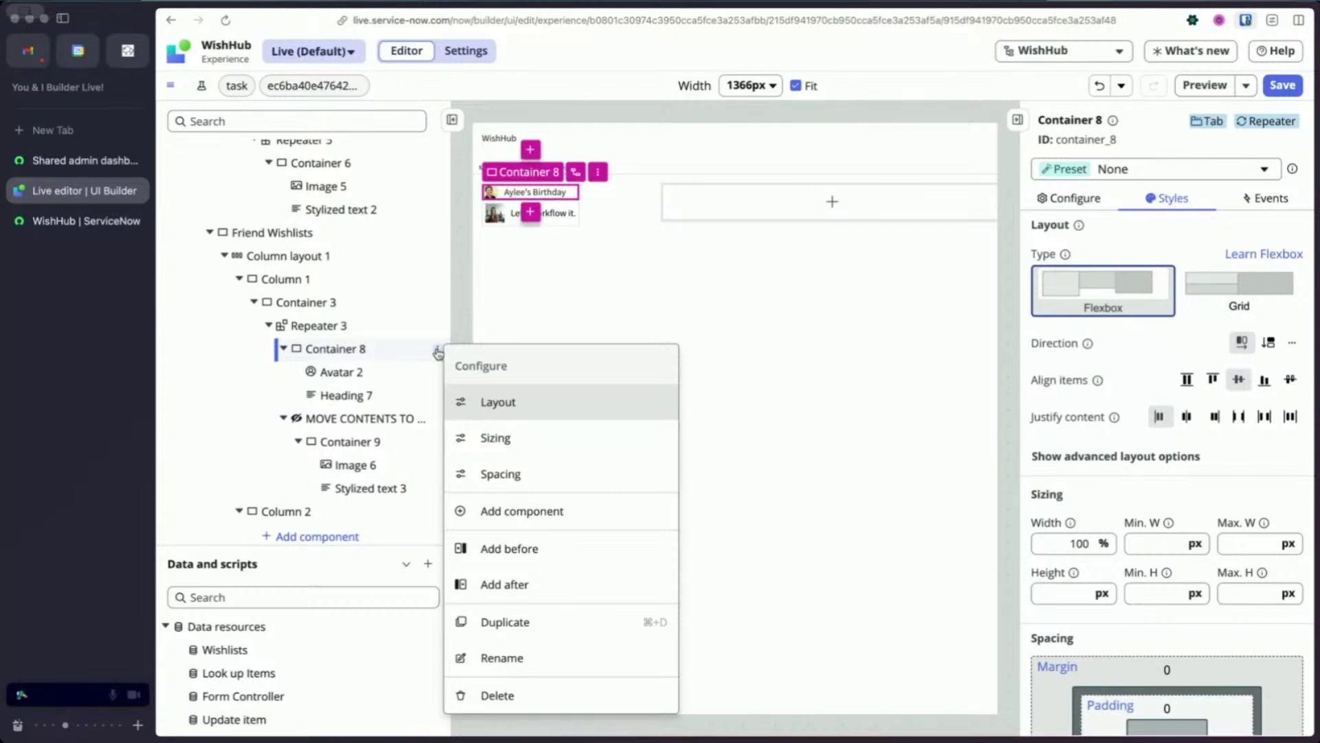
{"action": "left_click", "coordinate": [525, 553]}
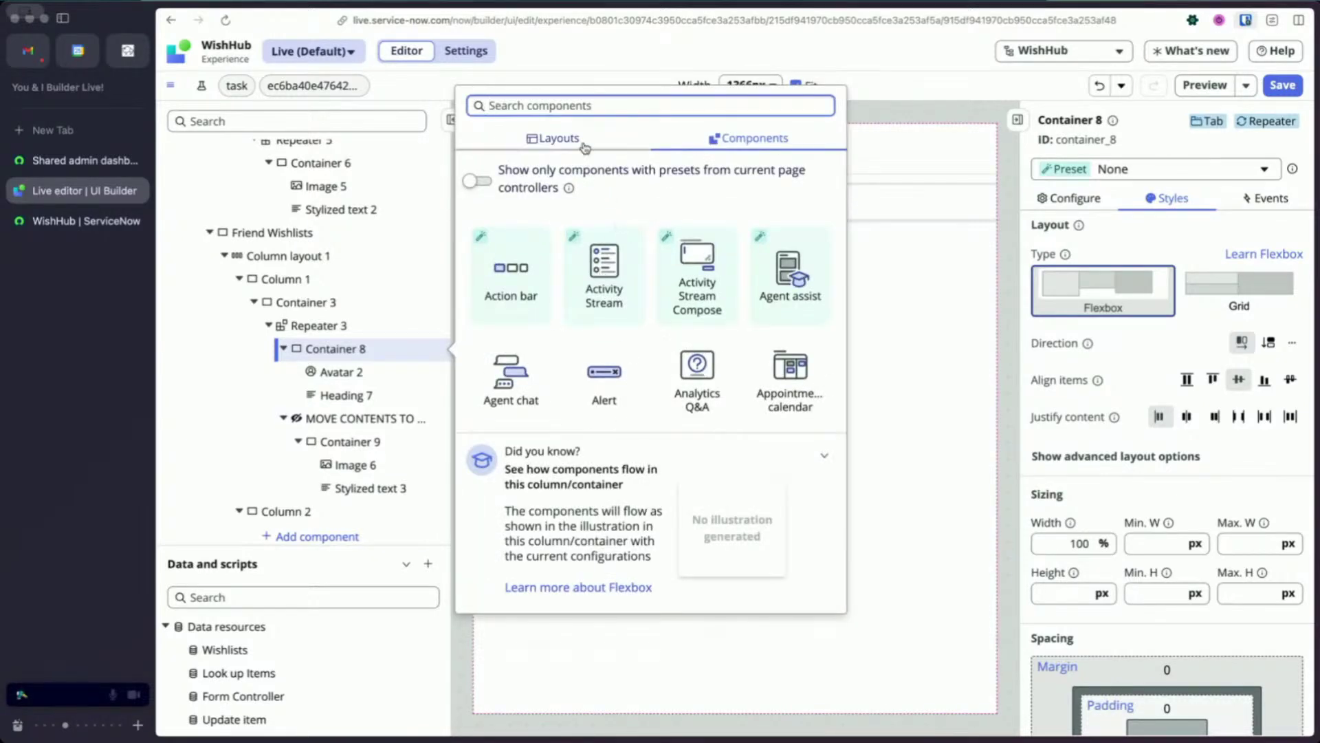
{"action": "type", "text": "card"}
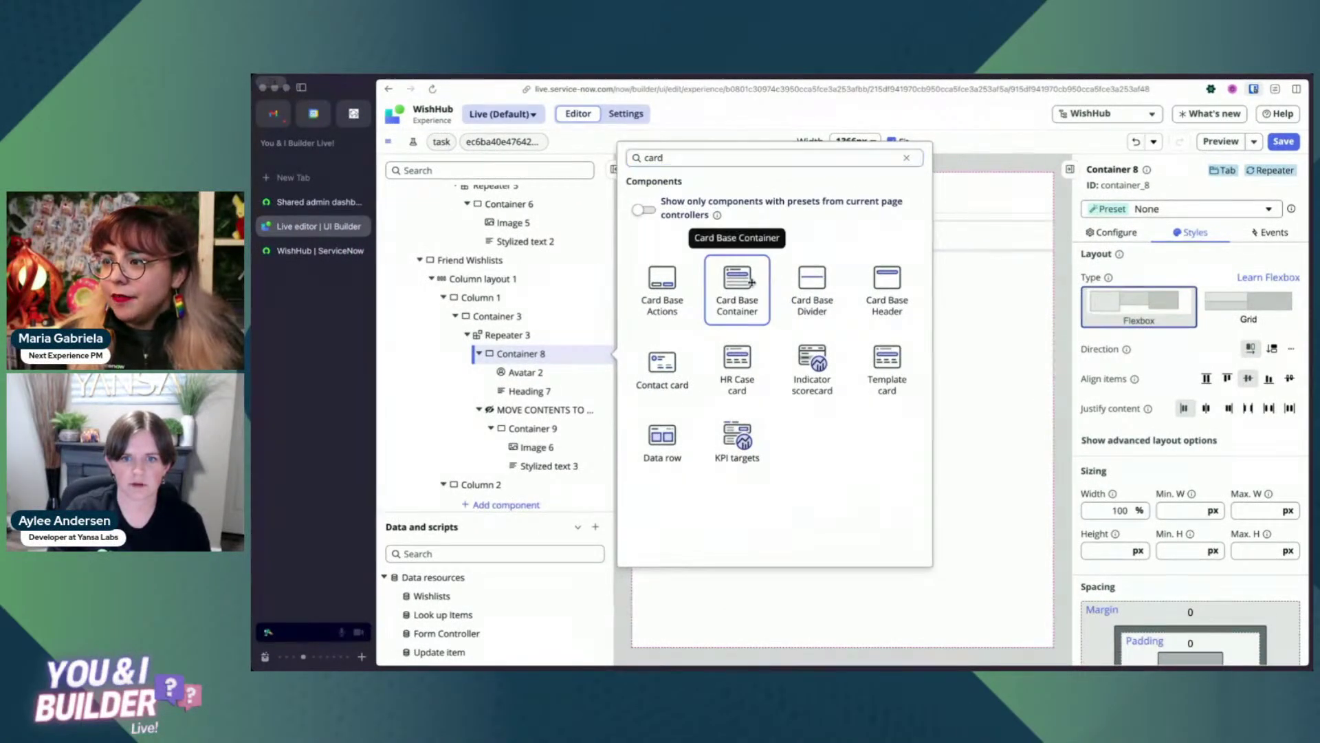
{"action": "left_click", "coordinate": [738, 296]}
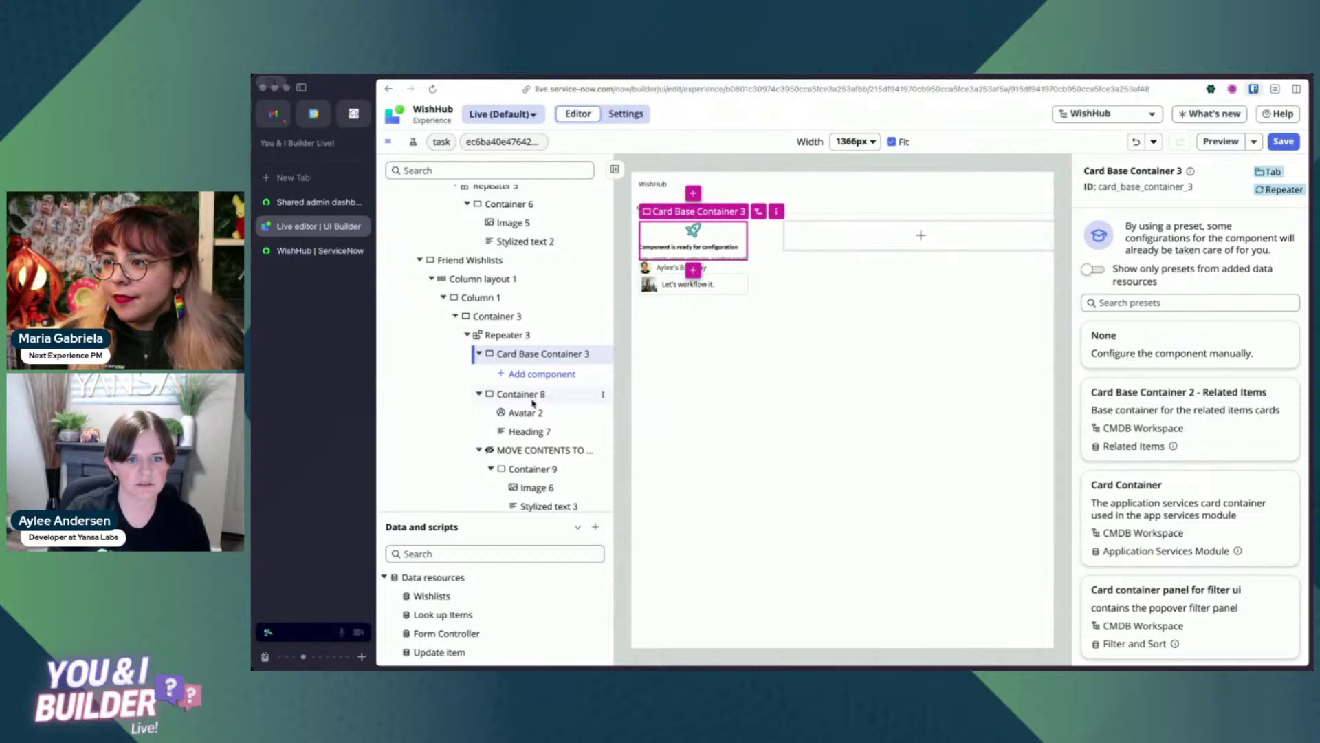
Move Container 8 with its avatar and heading into Card Base Container 3 and choose None as the card's preset.
{"action": "left_click_drag", "start_coordinate": [533, 403], "coordinate": [543, 371]}
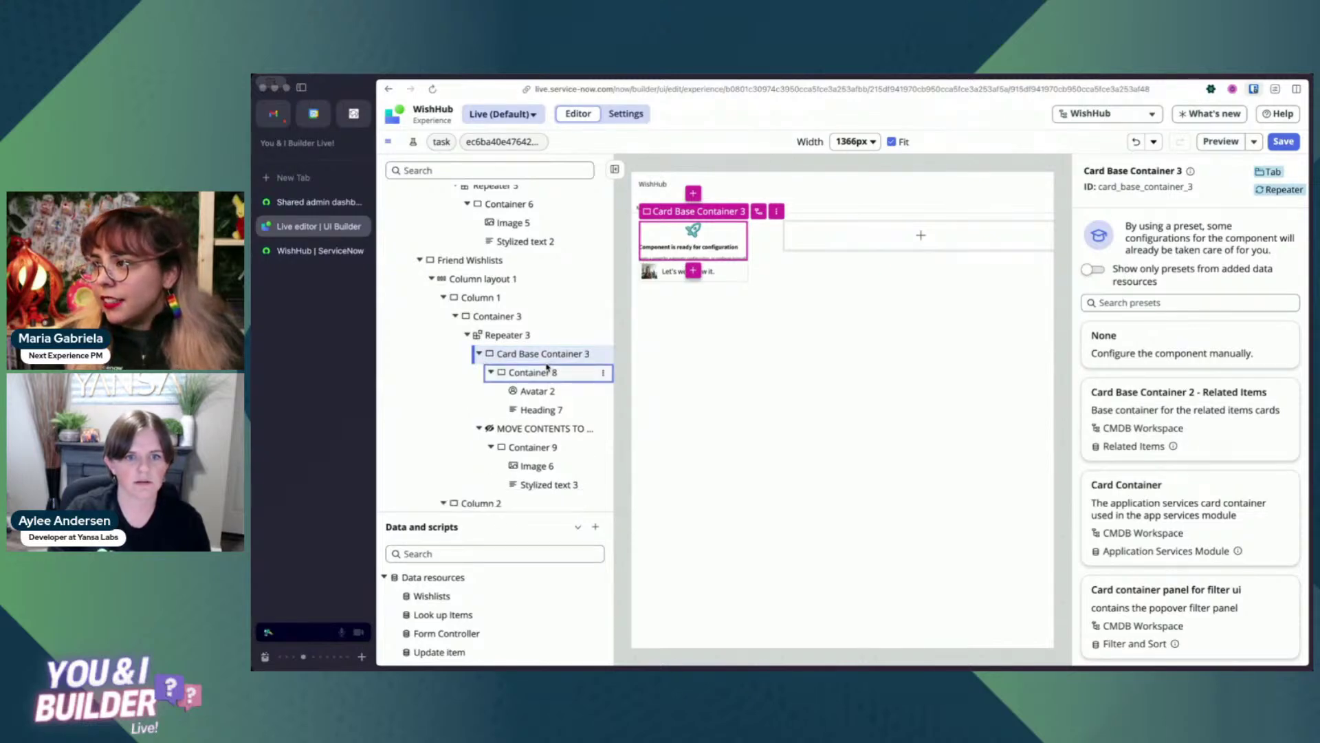
{"action": "left_click", "coordinate": [1134, 353]}
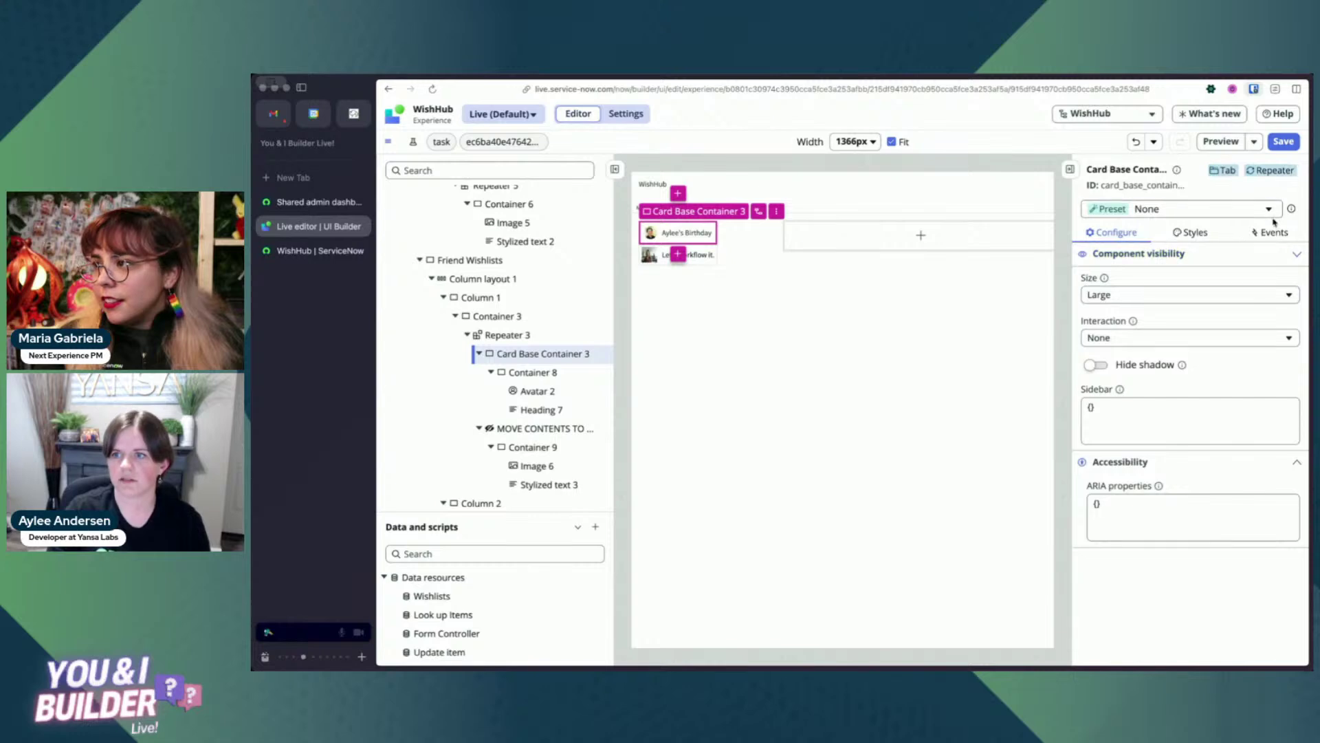
Add a Card clicked event mapping to Card Base Container 3 and look through the available event handlers without choosing one.
{"action": "left_click", "coordinate": [1272, 232]}
{"action": "left_click", "coordinate": [1155, 260]}
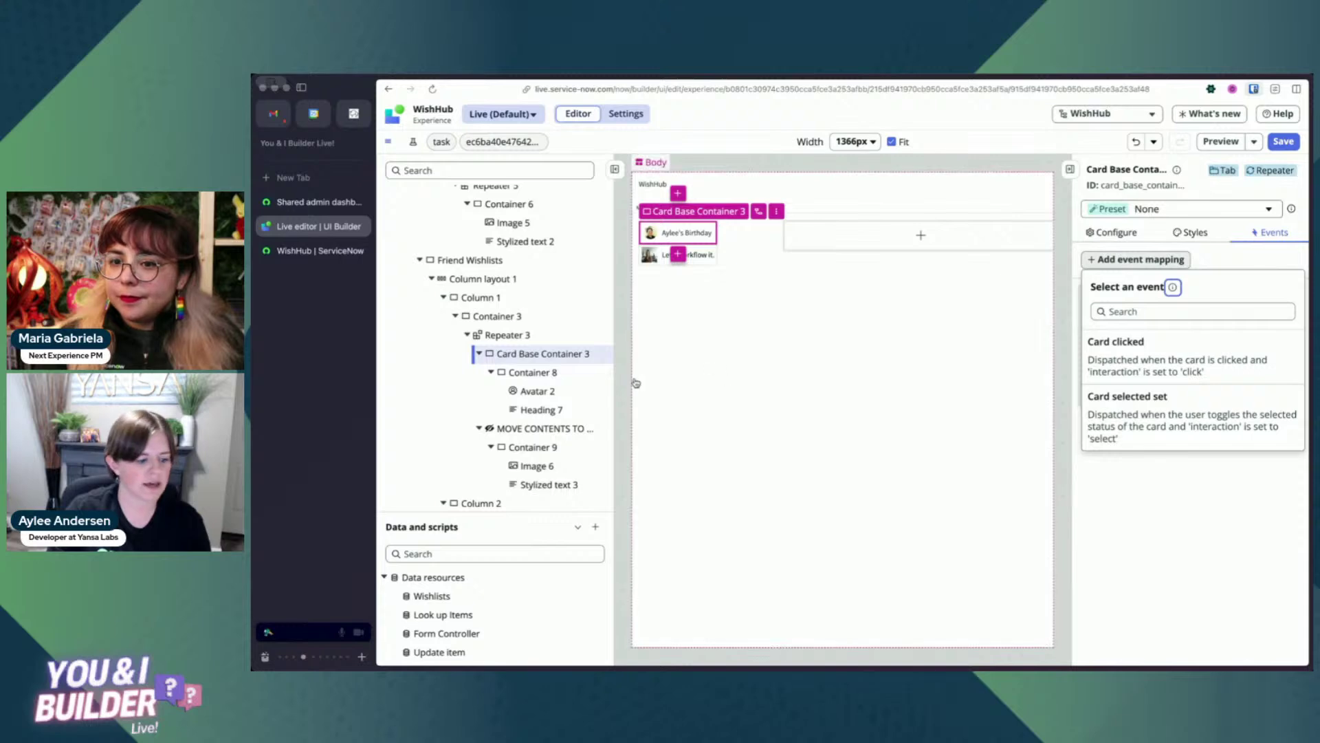
{"action": "left_click", "coordinate": [543, 372]}
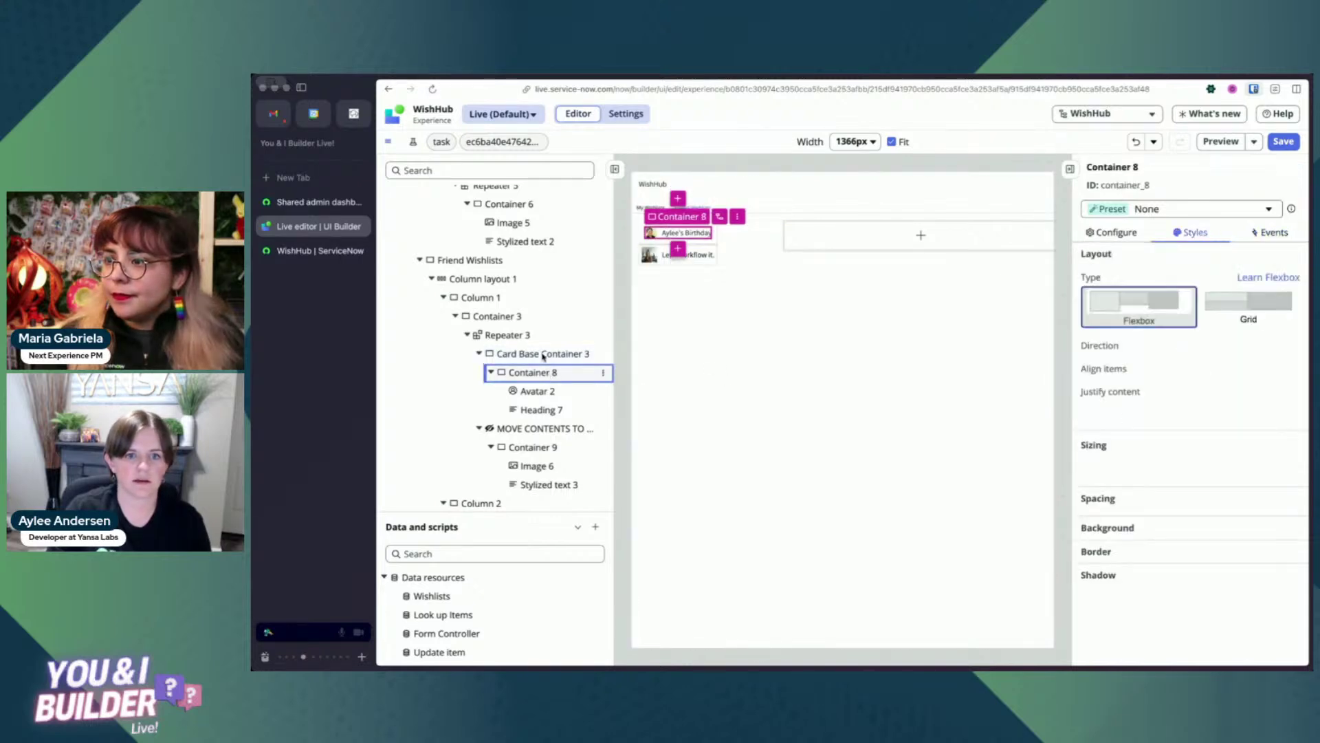
{"action": "left_click", "coordinate": [1166, 280]}
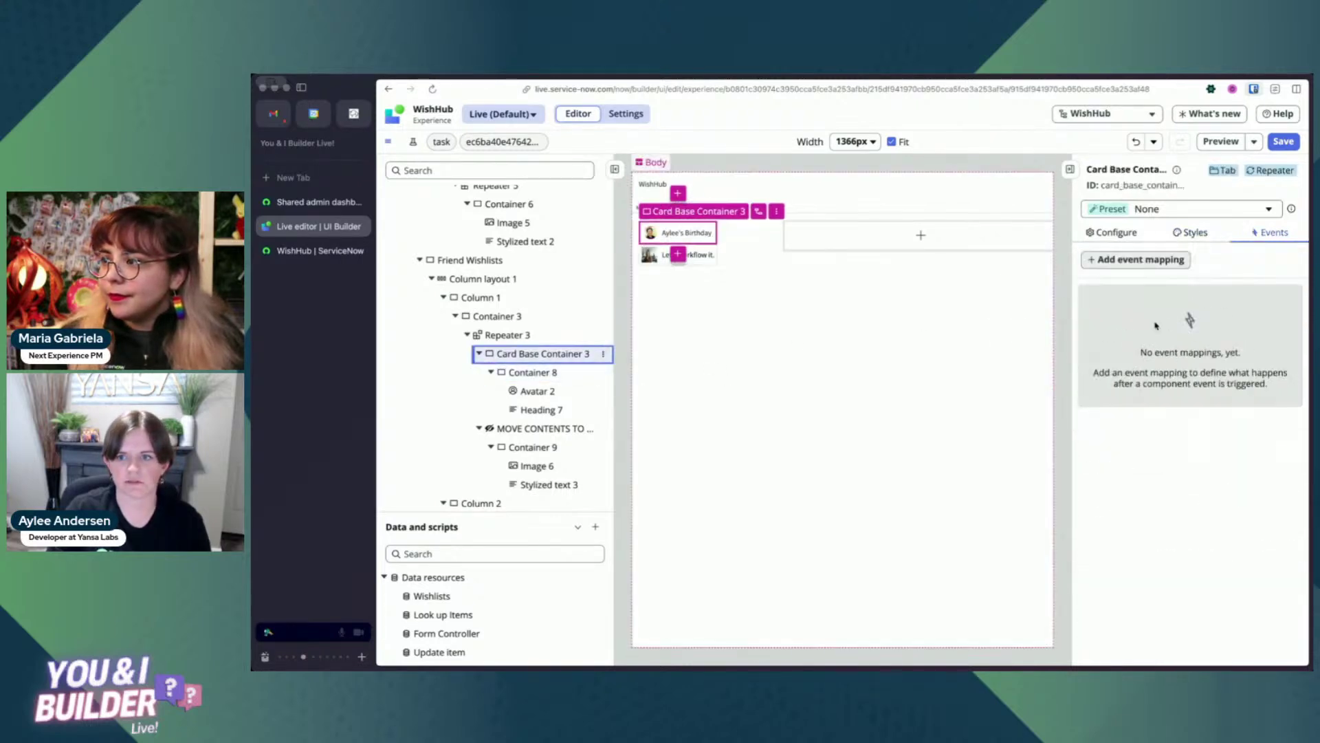
{"action": "left_click", "coordinate": [532, 337]}
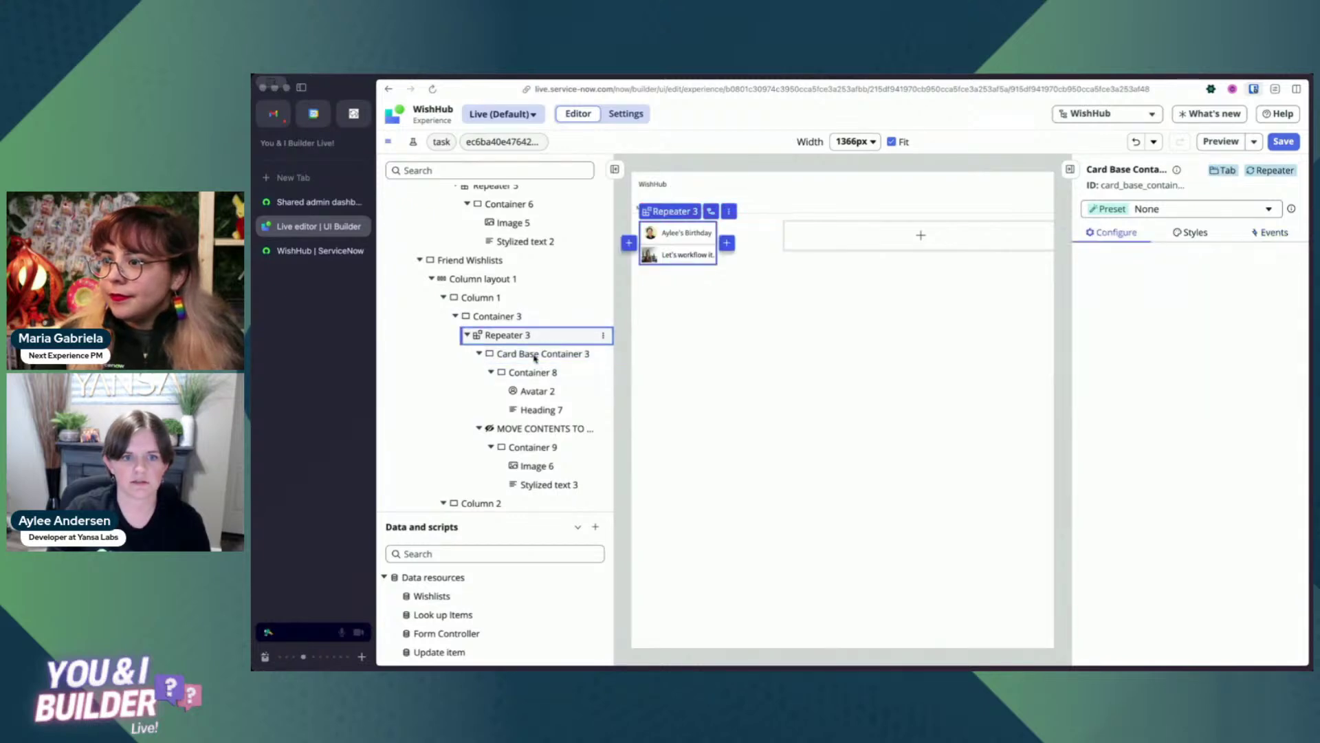
{"action": "left_click", "coordinate": [535, 359]}
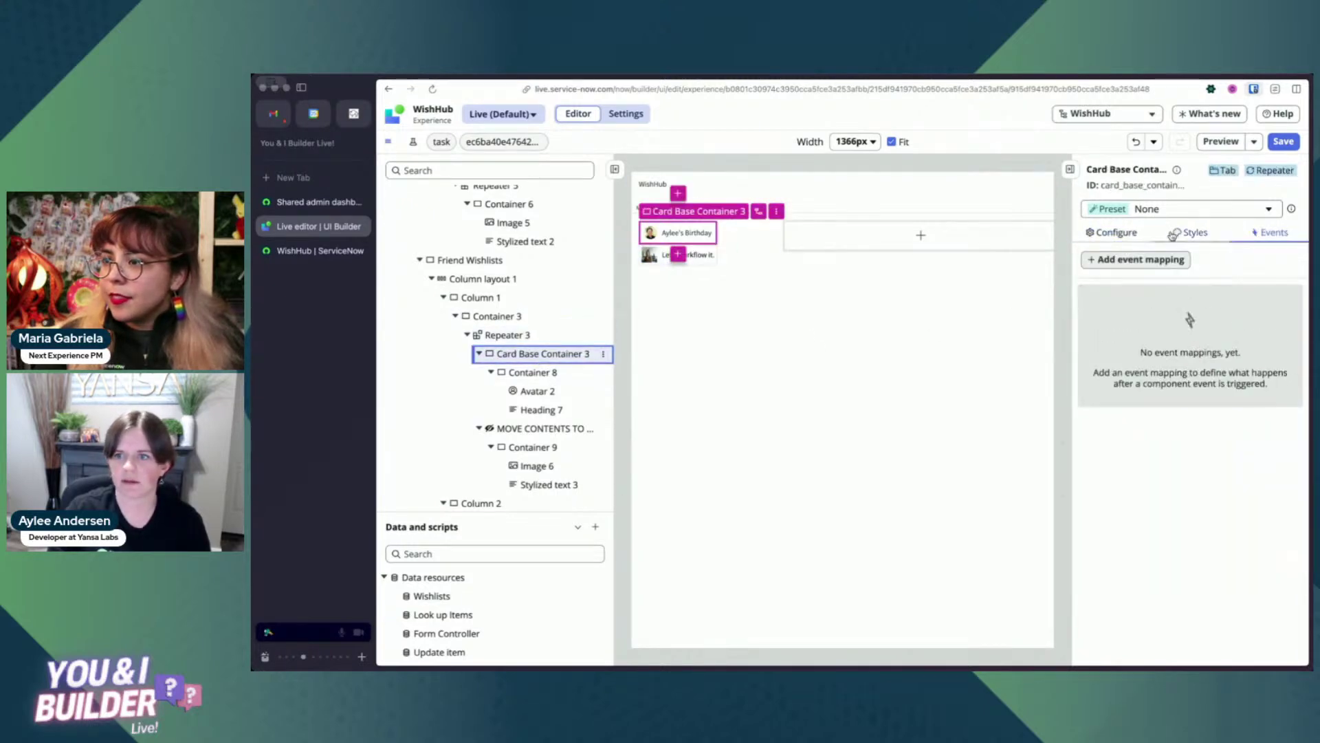
{"action": "left_click", "coordinate": [1150, 261]}
{"action": "left_click", "coordinate": [1128, 348]}
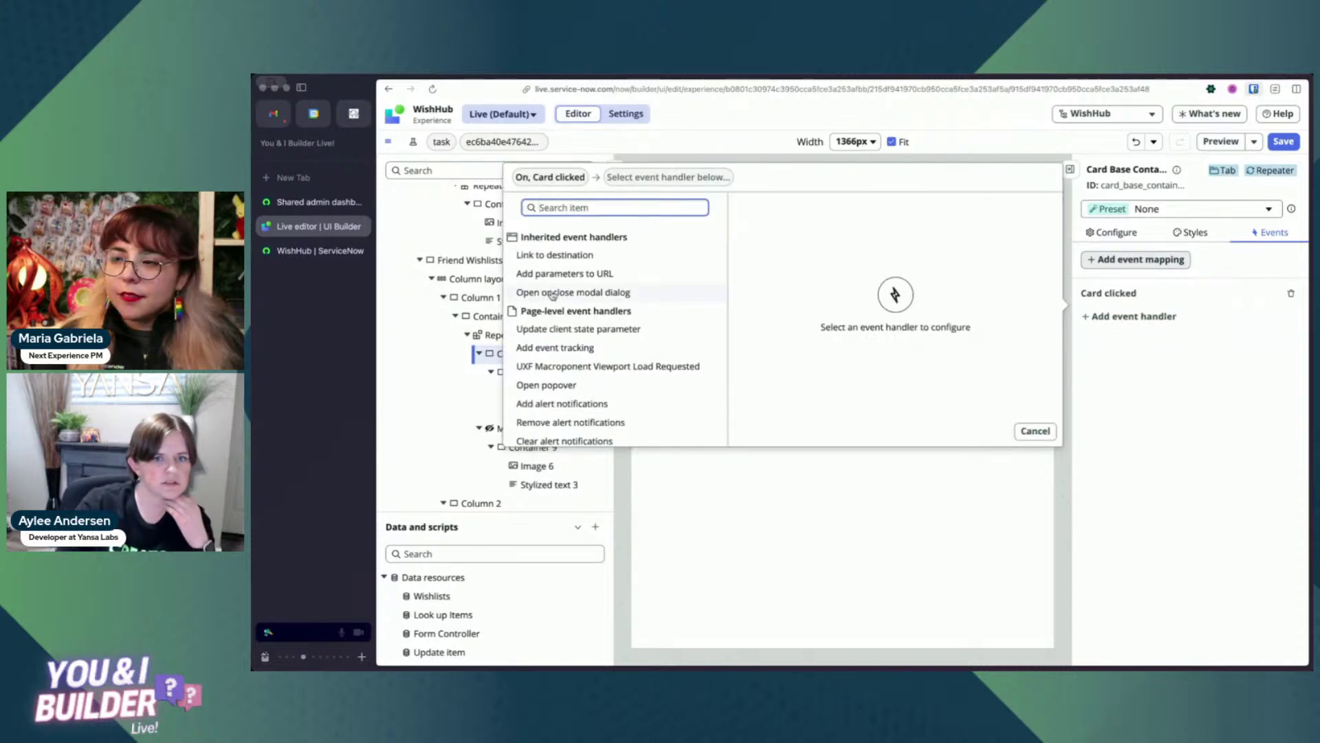
{"action": "scroll", "coordinate": [605, 299], "scroll_direction": "down", "scroll_amount": 3}
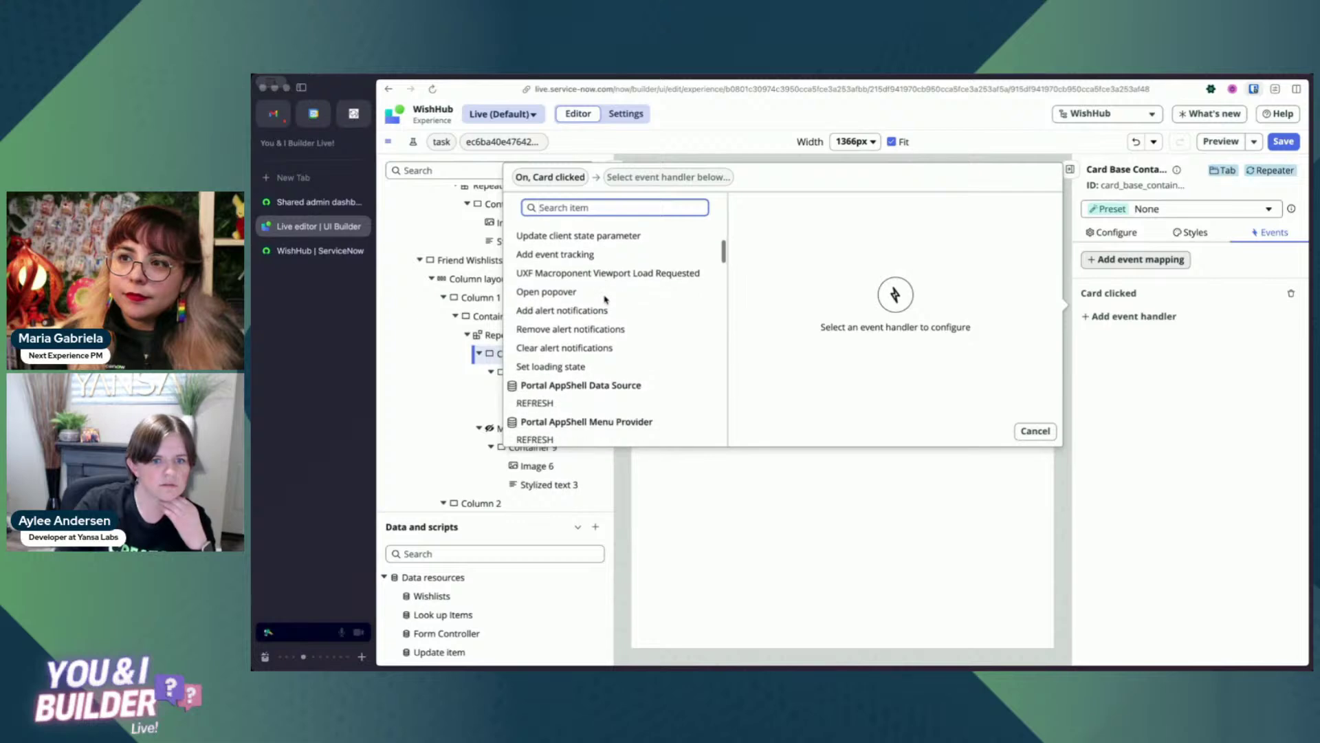
{"action": "left_click", "coordinate": [627, 506]}
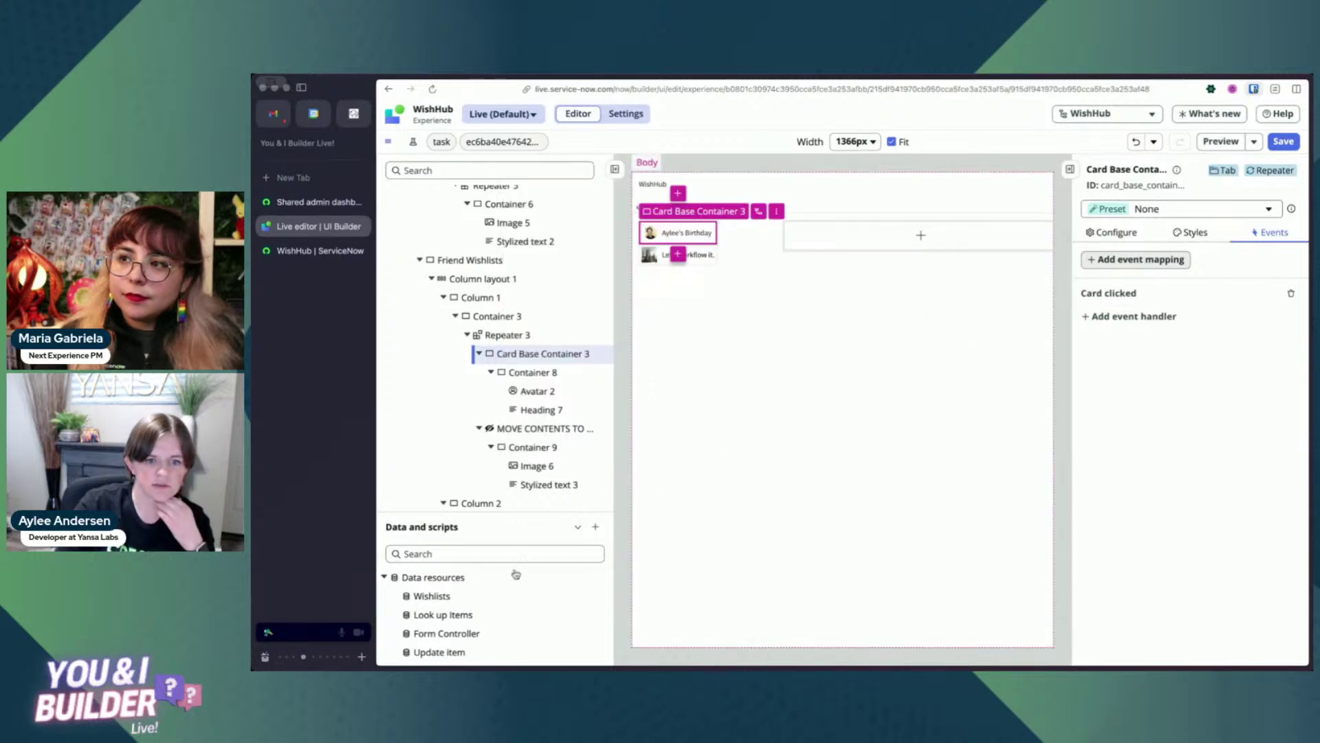
Open the page's client state parameters to check the selectedWishlist entry, then close the dialog.
{"action": "left_click", "coordinate": [595, 529]}
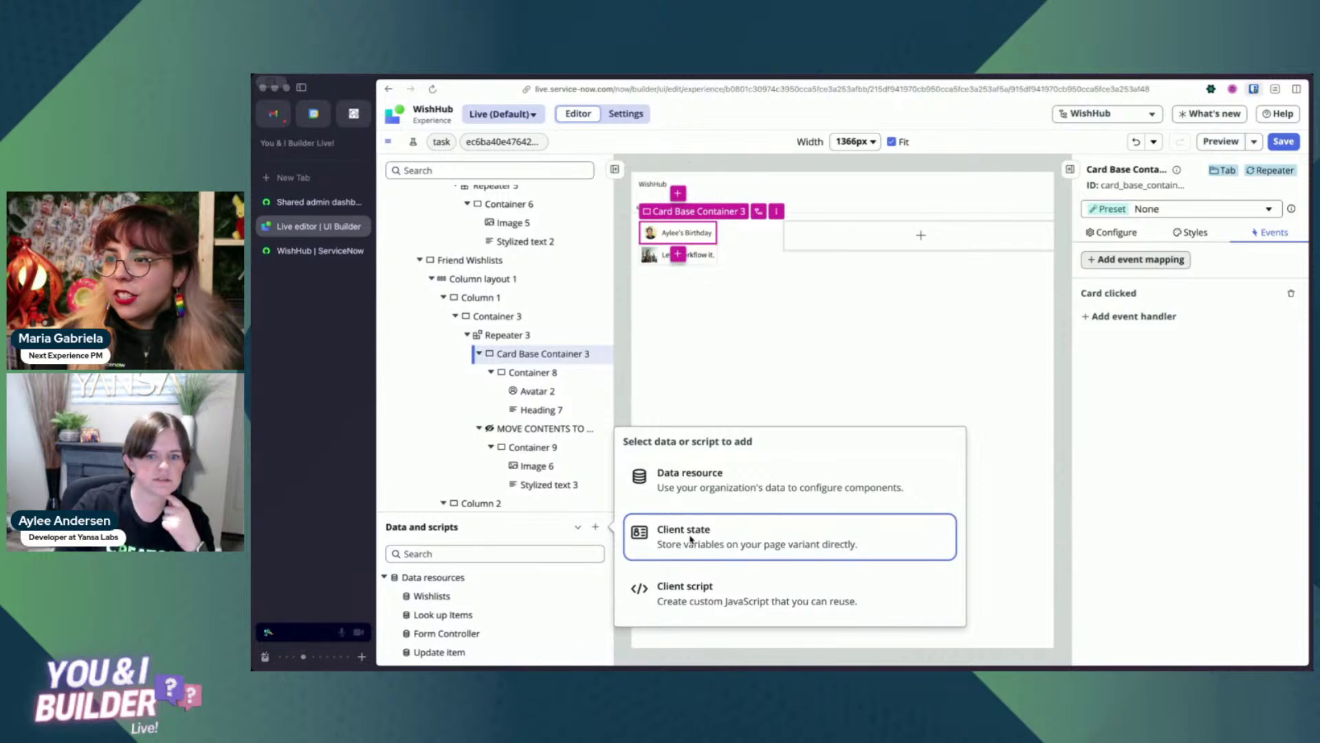
{"action": "left_click", "coordinate": [691, 539]}
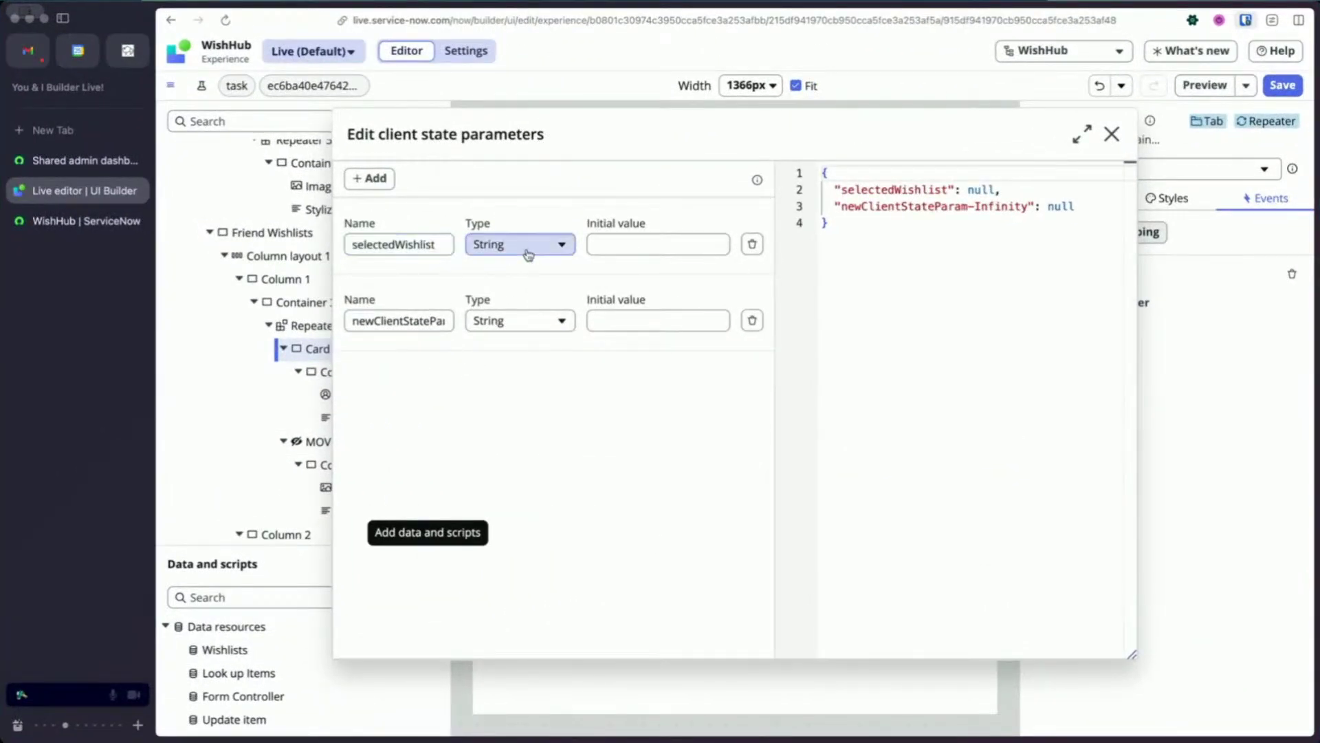
{"action": "left_click", "coordinate": [413, 244]}
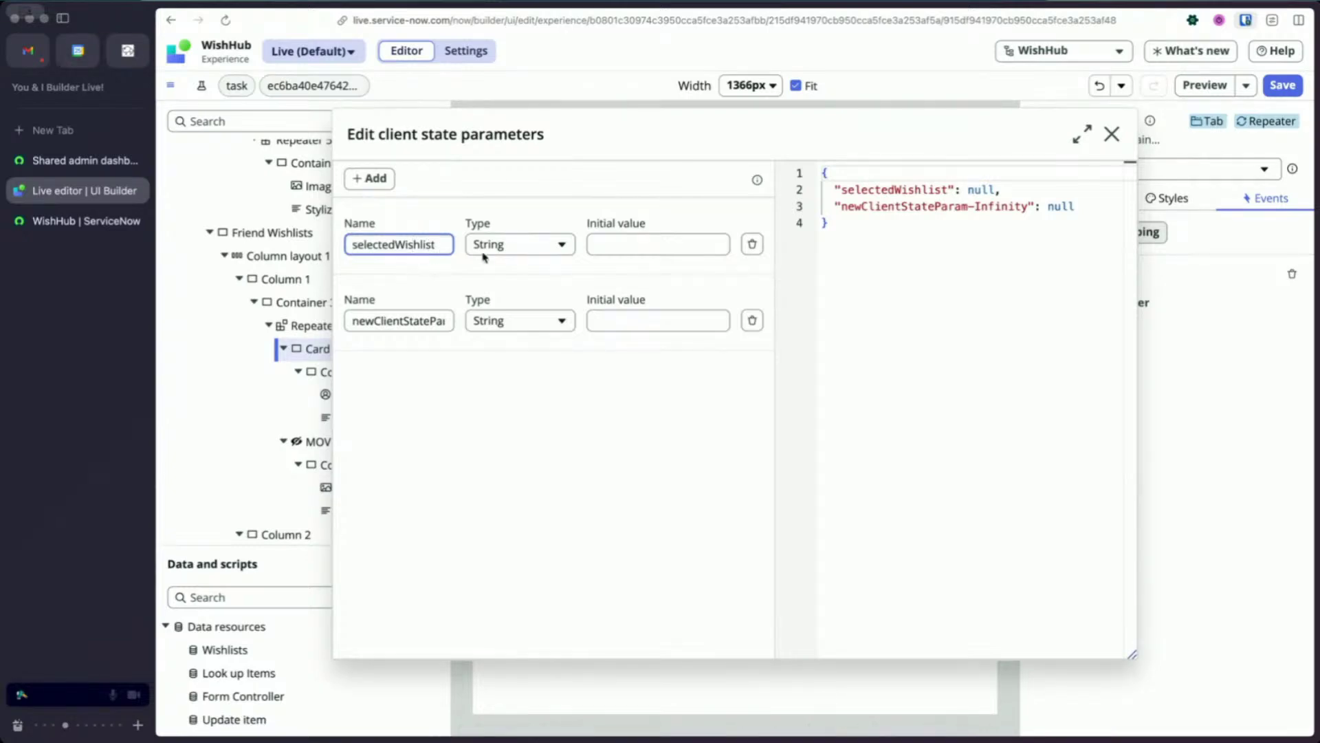
{"action": "left_click", "coordinate": [1112, 135]}
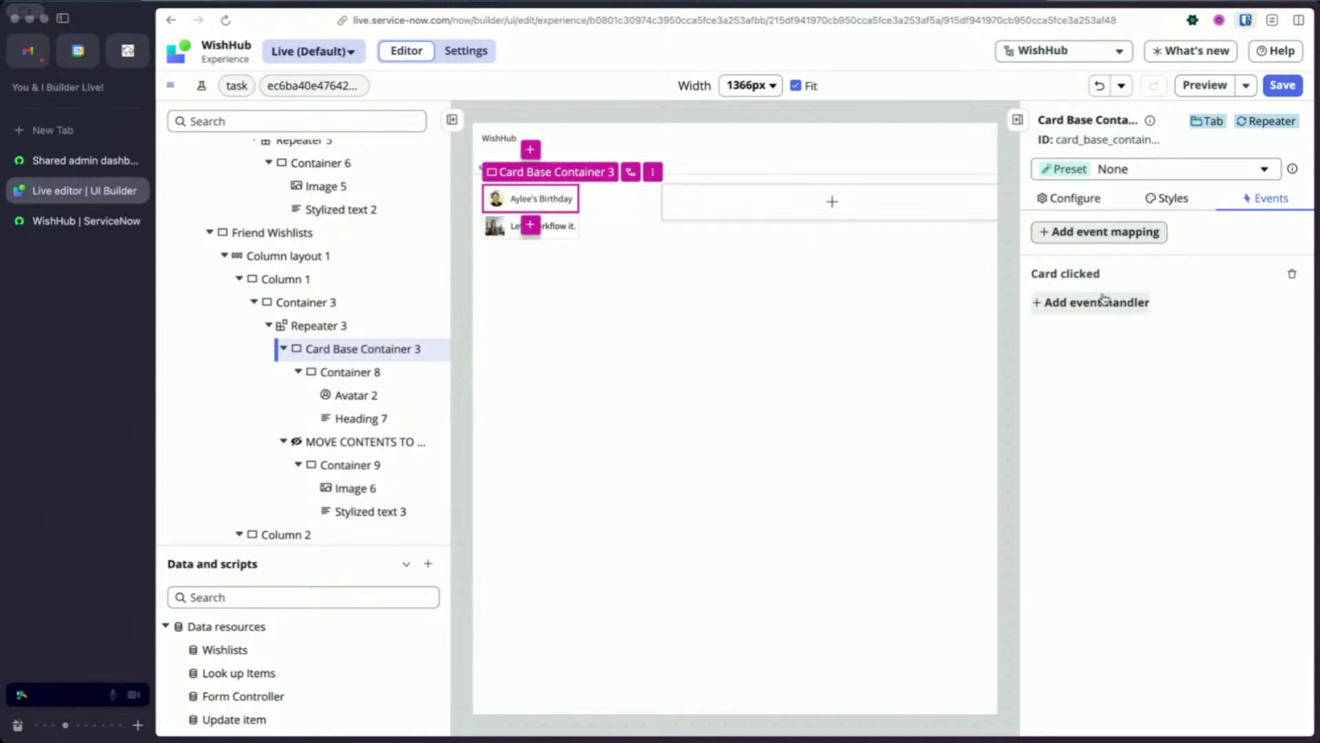
{"action": "left_click", "coordinate": [1104, 303]}
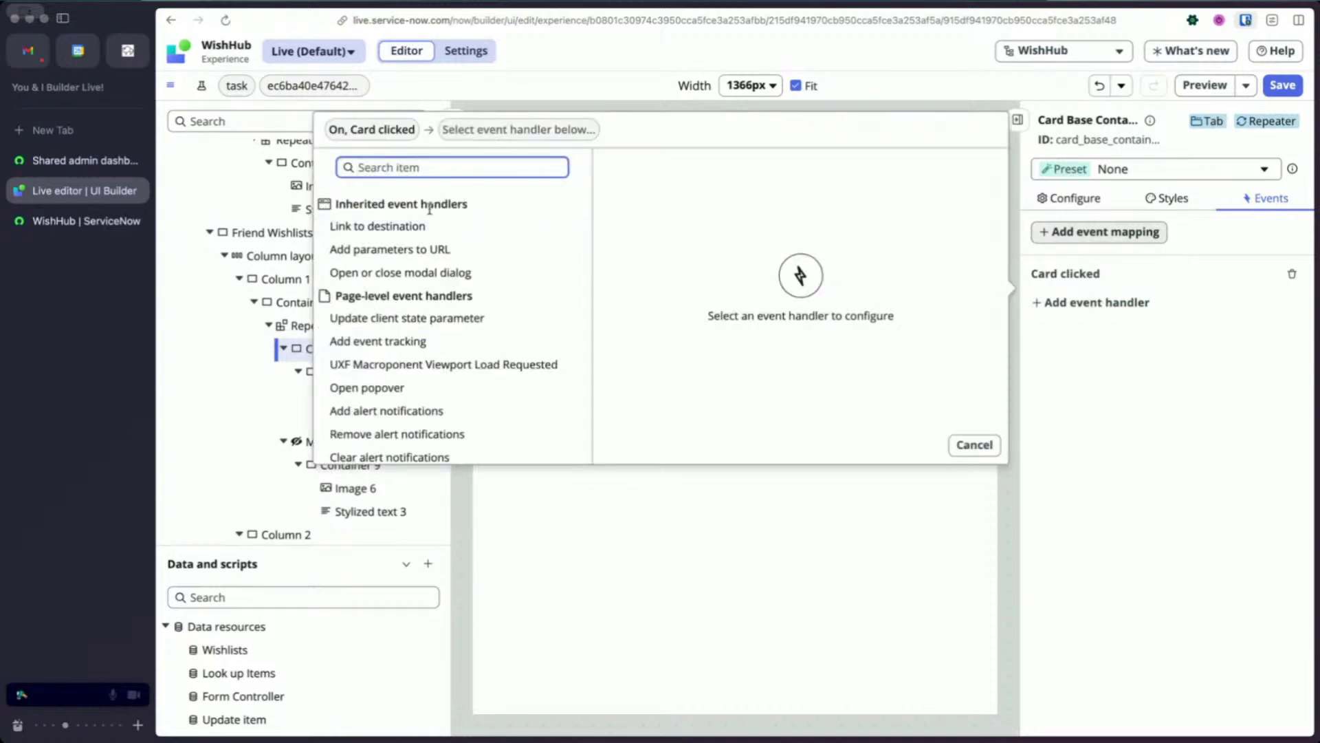
{"action": "left_click", "coordinate": [405, 319]}
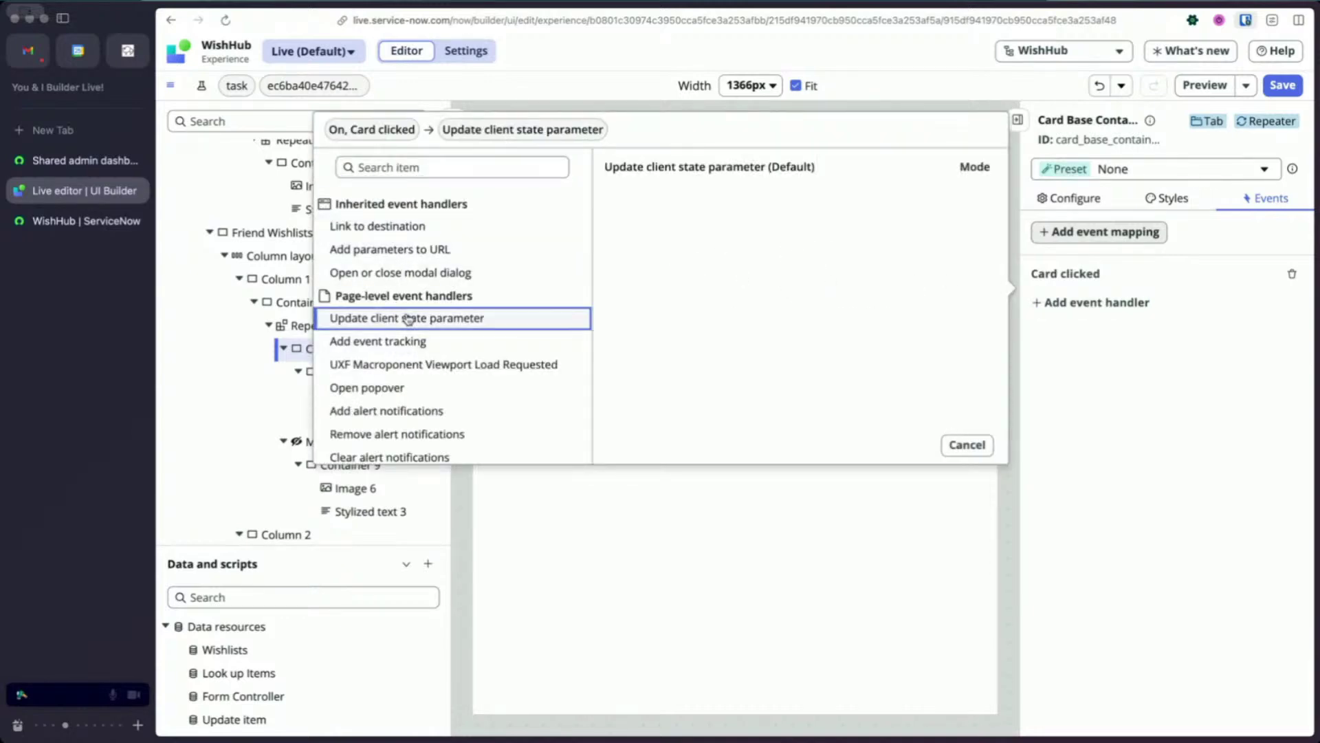
{"action": "left_click", "coordinate": [735, 231]}
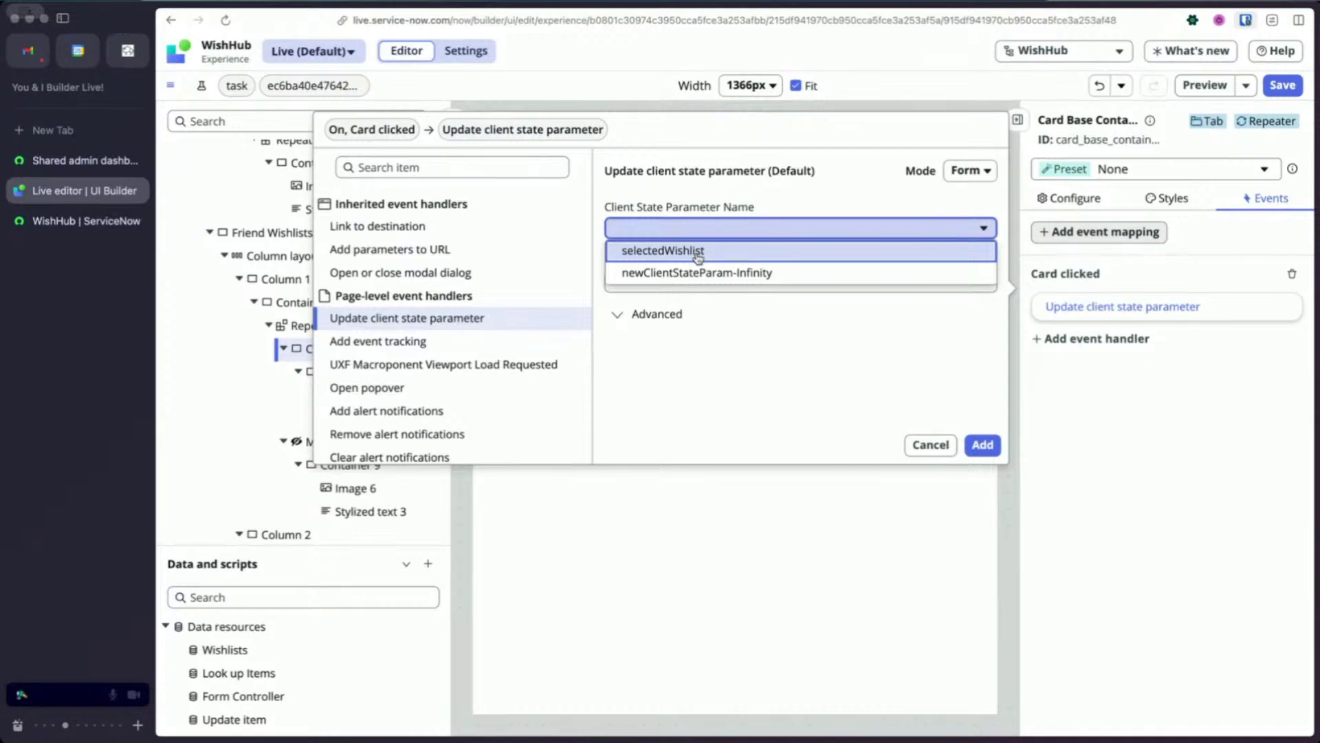
{"action": "left_click", "coordinate": [698, 253]}
{"action": "left_click", "coordinate": [714, 281]}
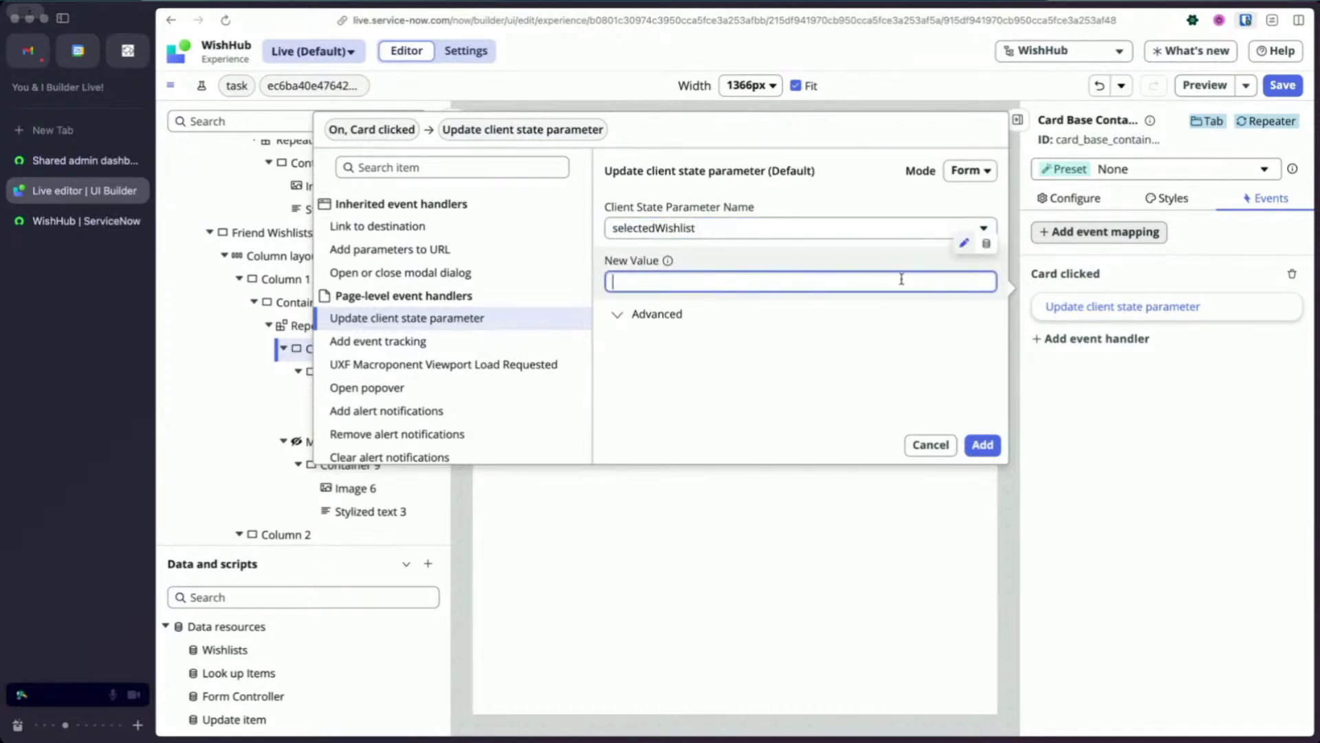
{"action": "left_click", "coordinate": [985, 245]}
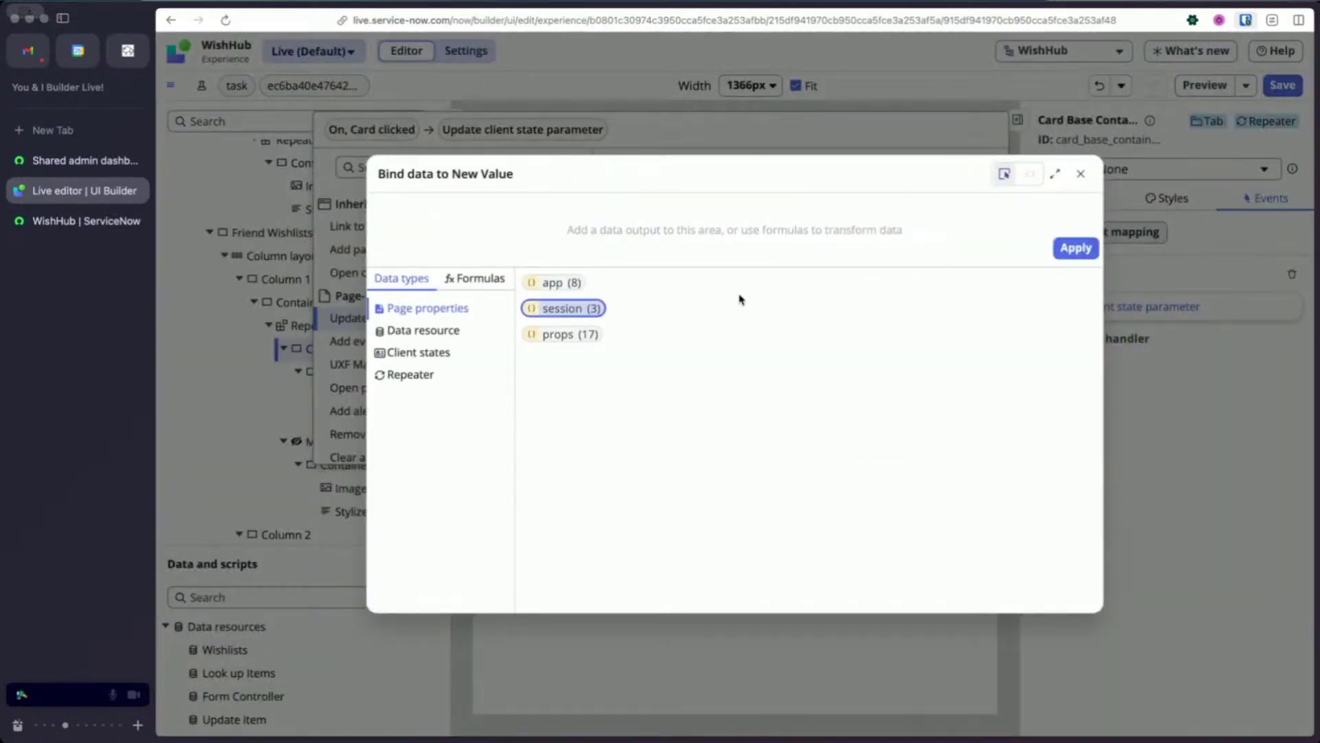
{"action": "left_click", "coordinate": [1083, 175]}
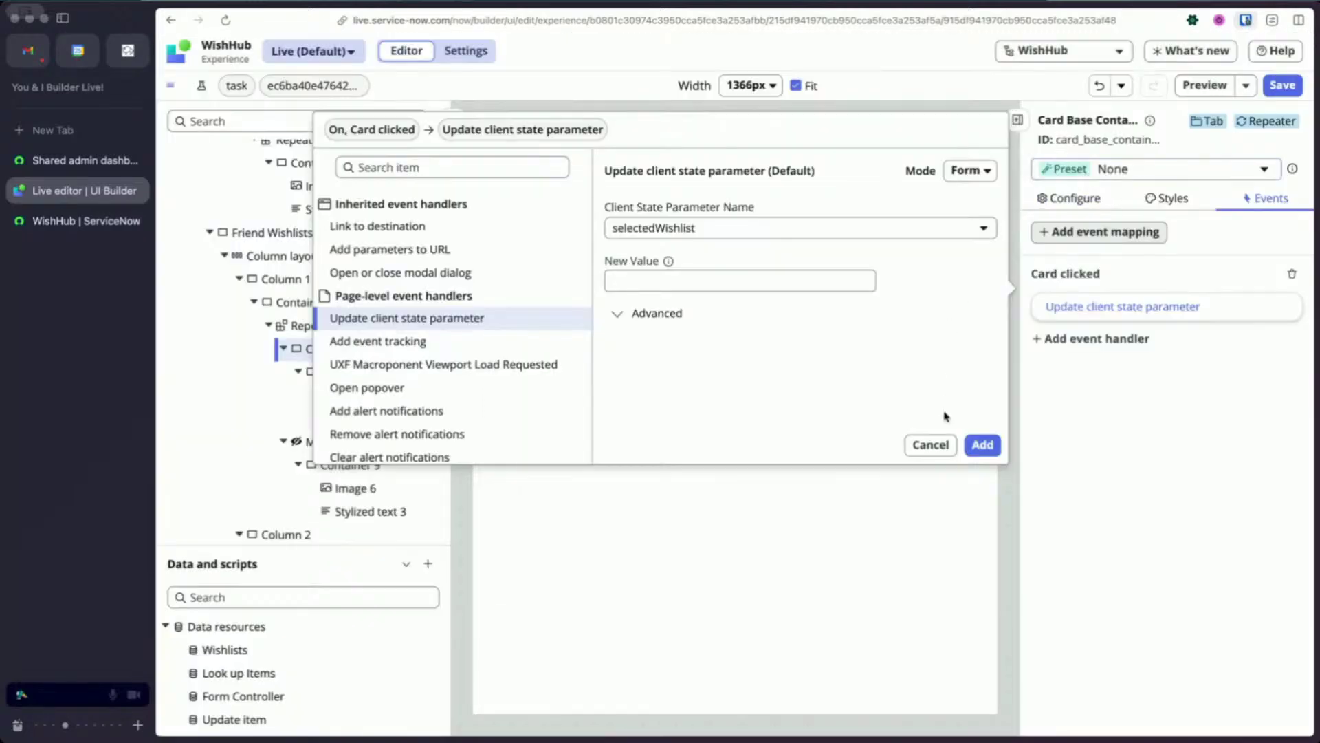
{"action": "left_click", "coordinate": [941, 448]}
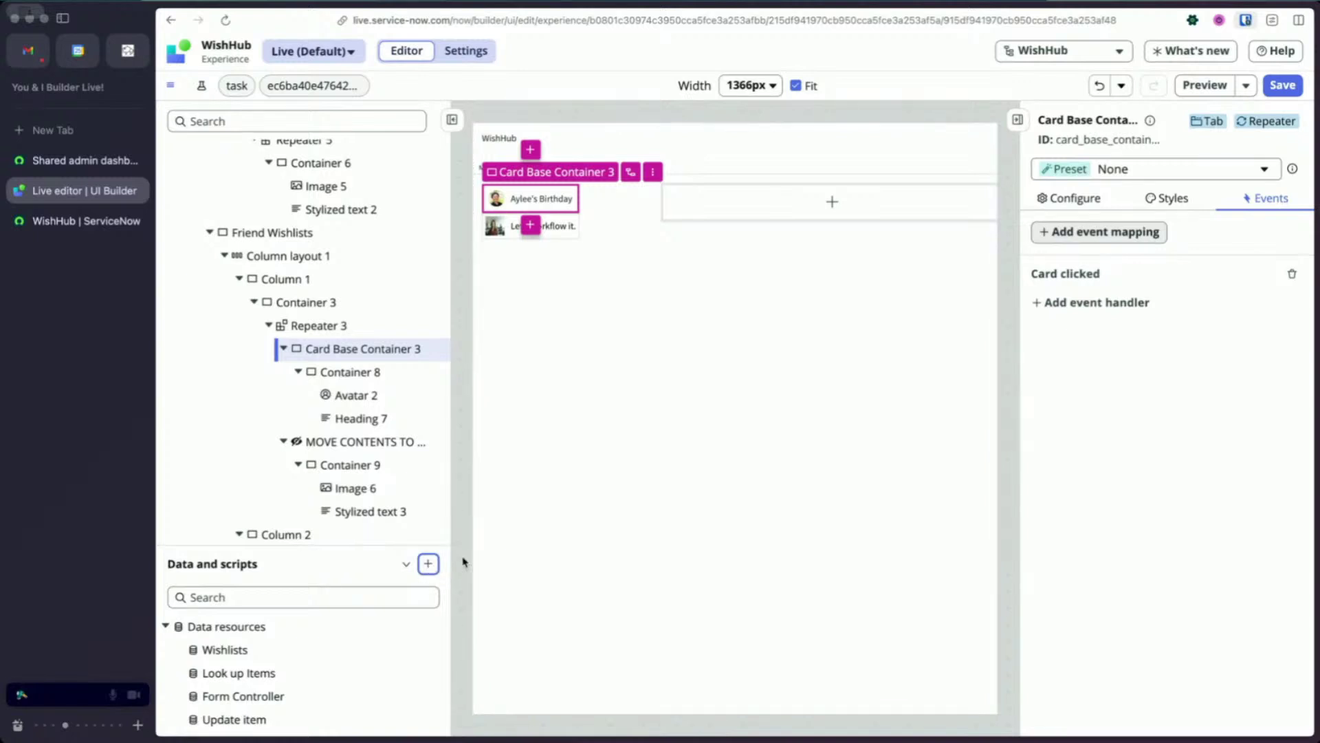
Delete the unused newClientStateParam-Infinity parameters from the client state, keep selectedWishlist, and add one new String parameter.
{"action": "left_click", "coordinate": [429, 564]}
{"action": "left_click", "coordinate": [427, 564]}
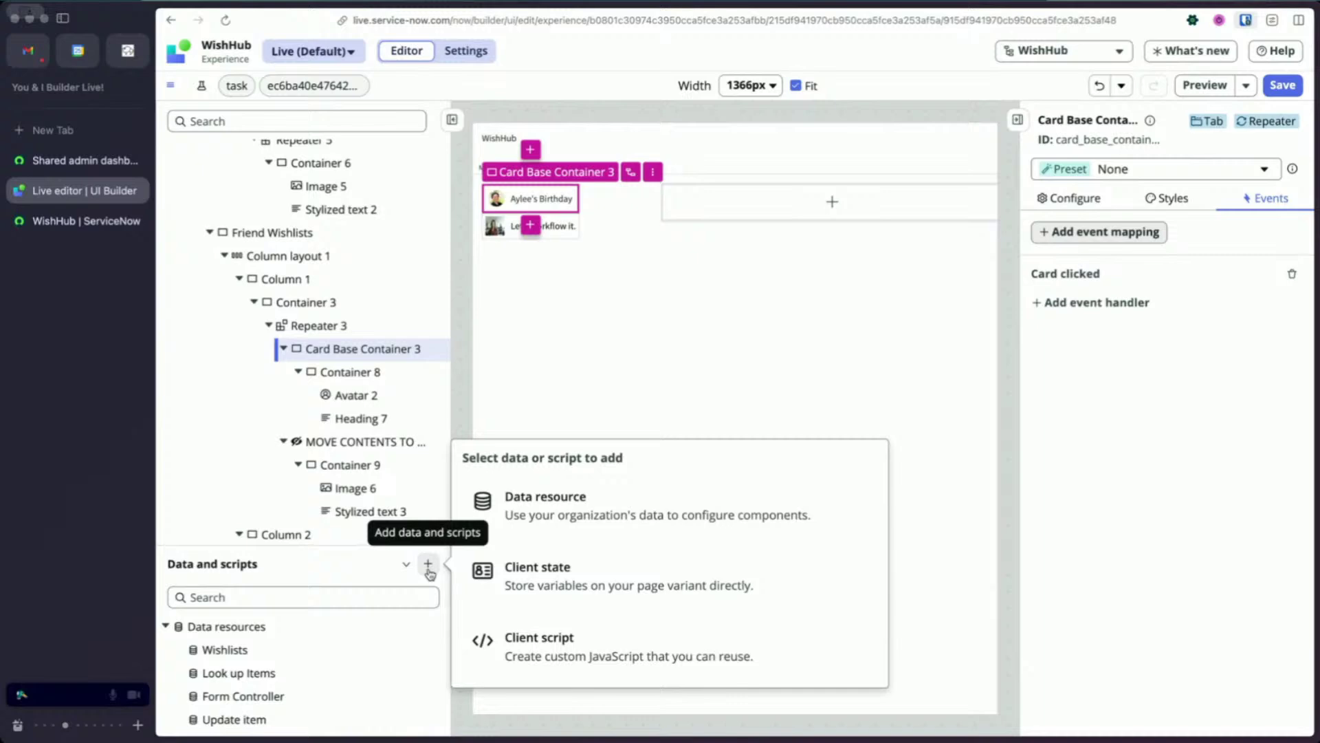
{"action": "left_click", "coordinate": [534, 580]}
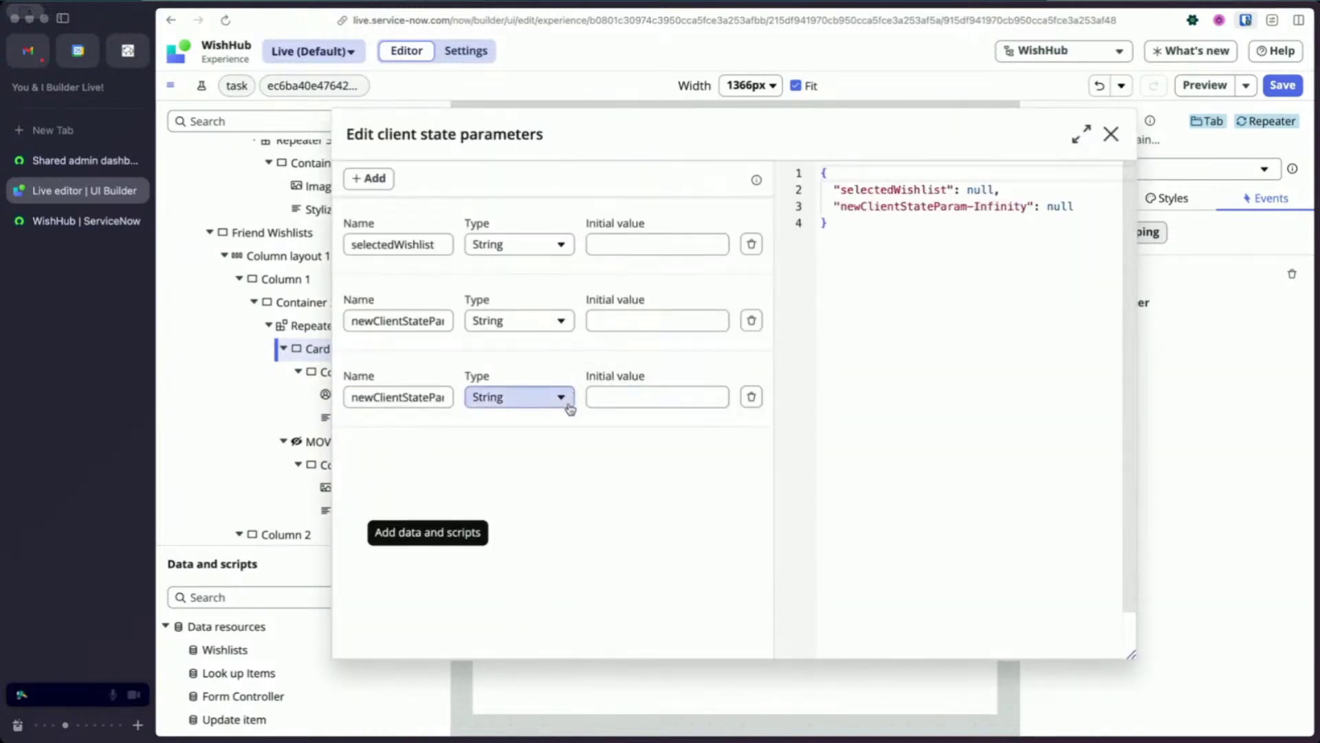
{"action": "left_click", "coordinate": [751, 323]}
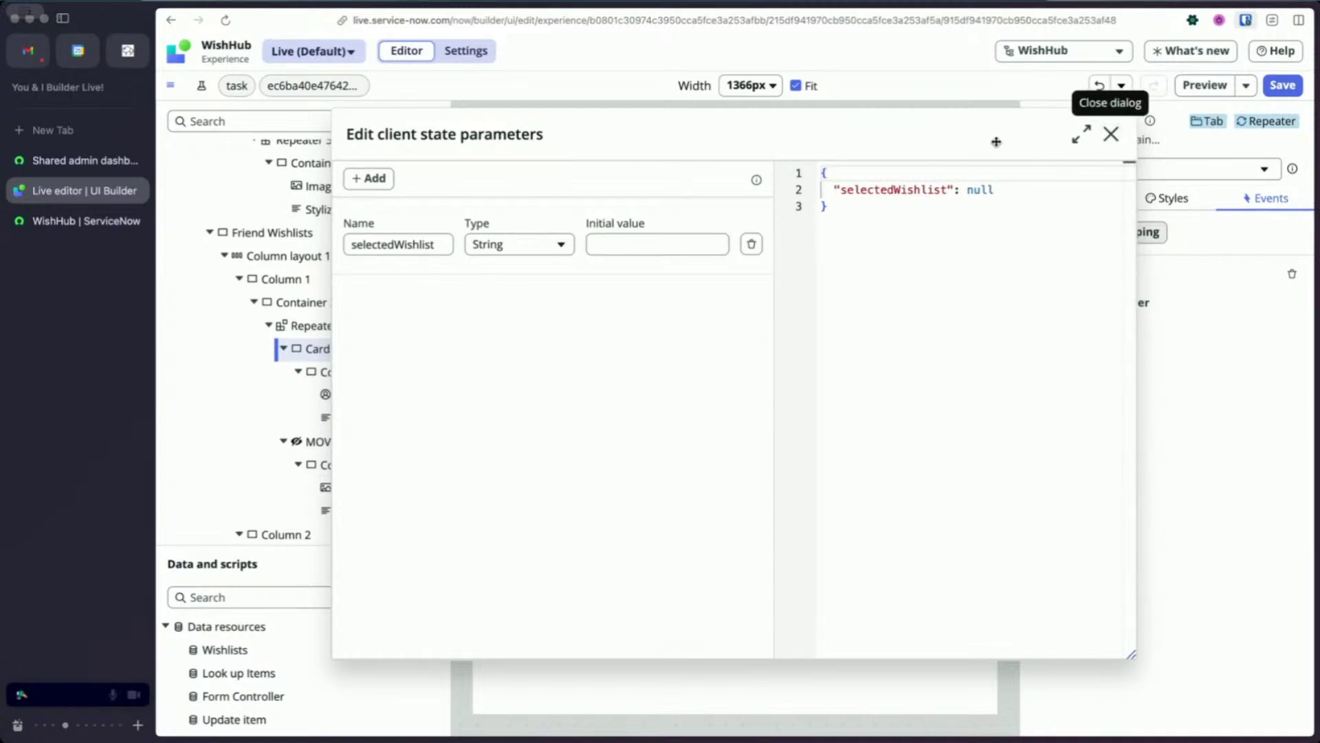
{"action": "left_click", "coordinate": [383, 186]}
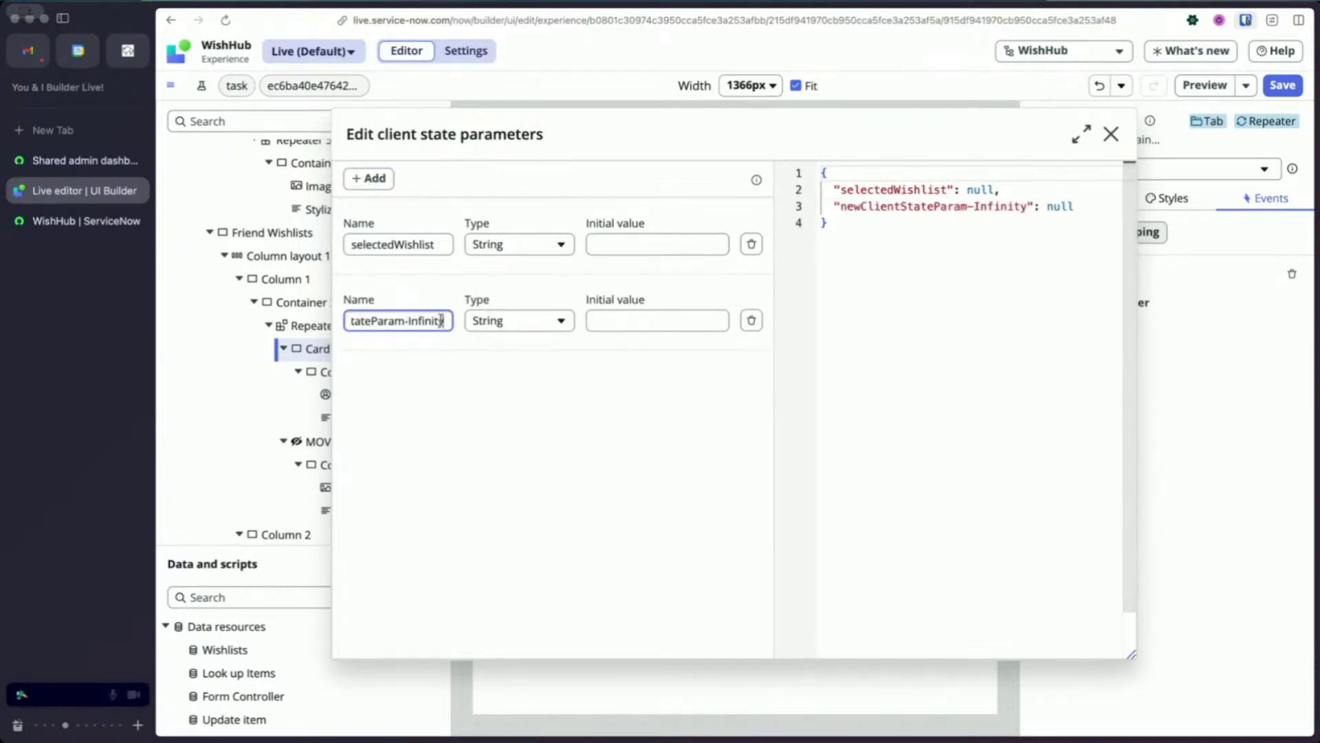
{"action": "left_click", "coordinate": [1110, 134]}
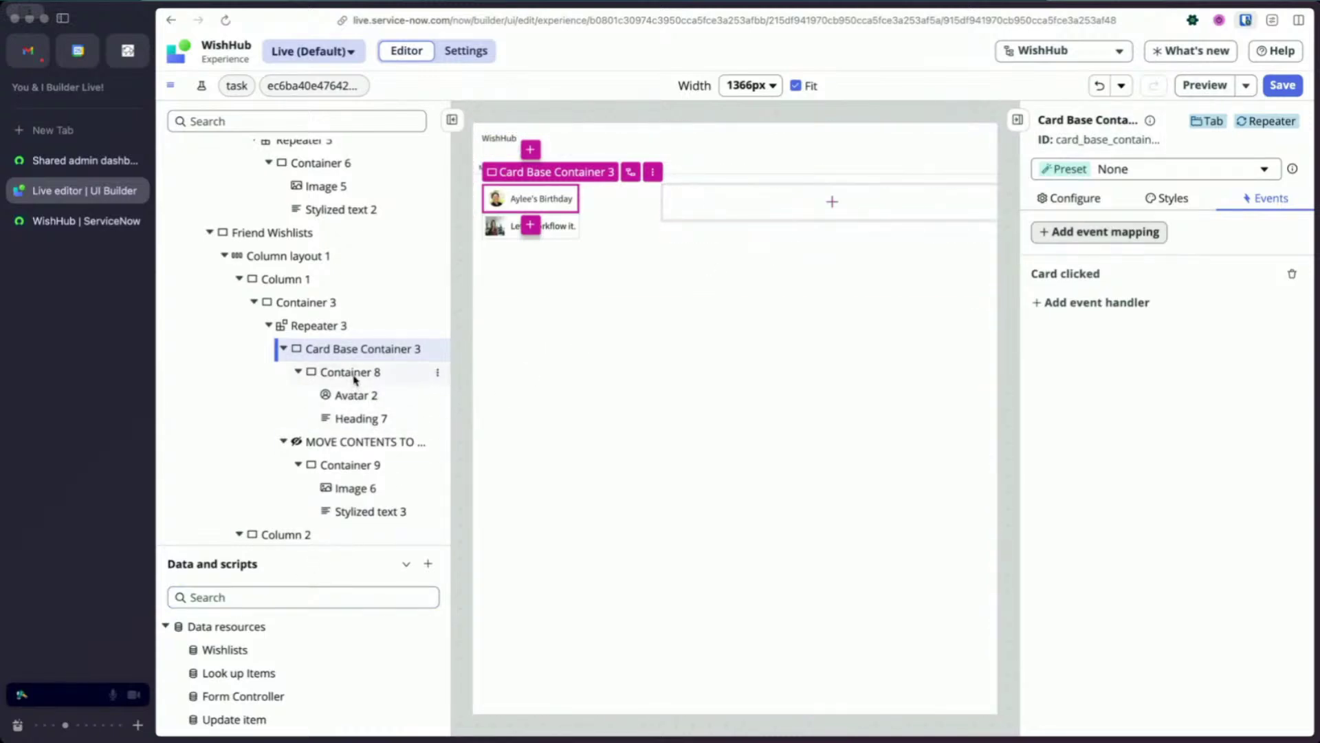
Reload the page in the editor and add a two-column layout before Container 3 in the Friend Wishlists tab.
{"action": "left_click", "coordinate": [227, 20]}
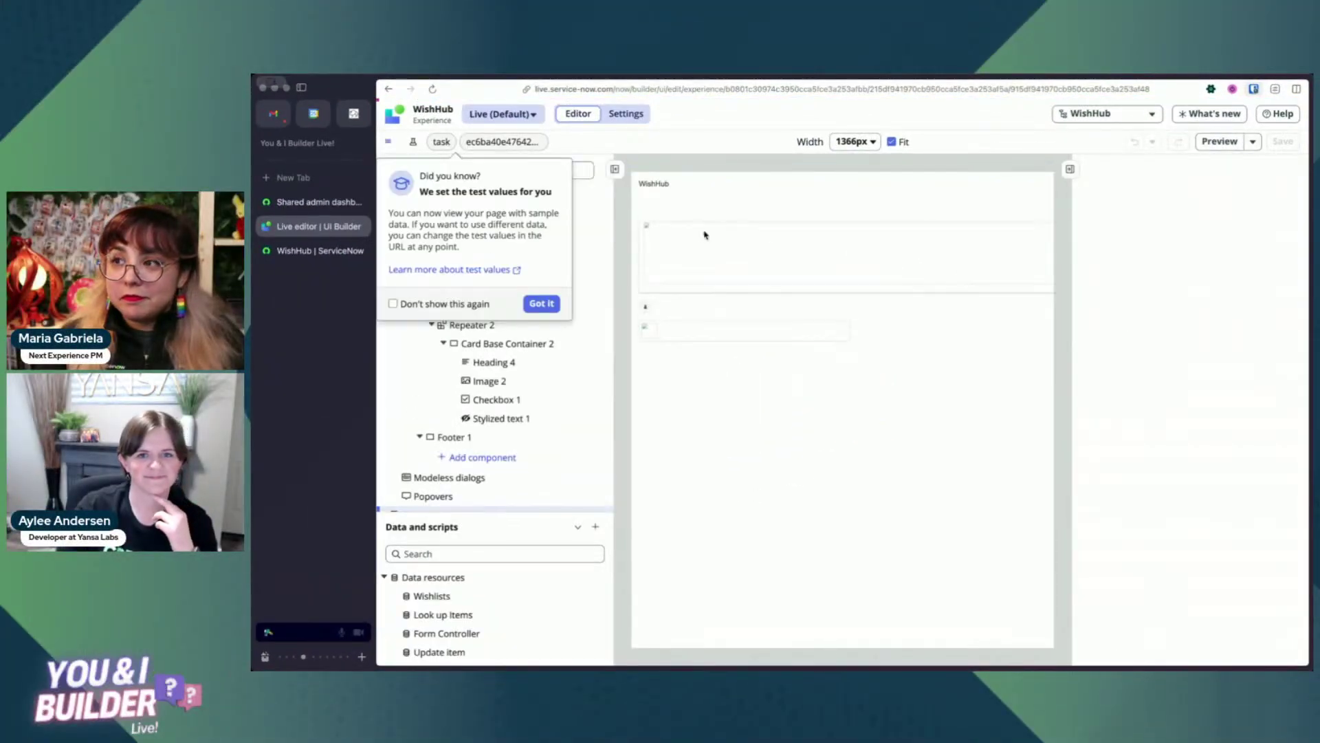
{"action": "left_click", "coordinate": [548, 303]}
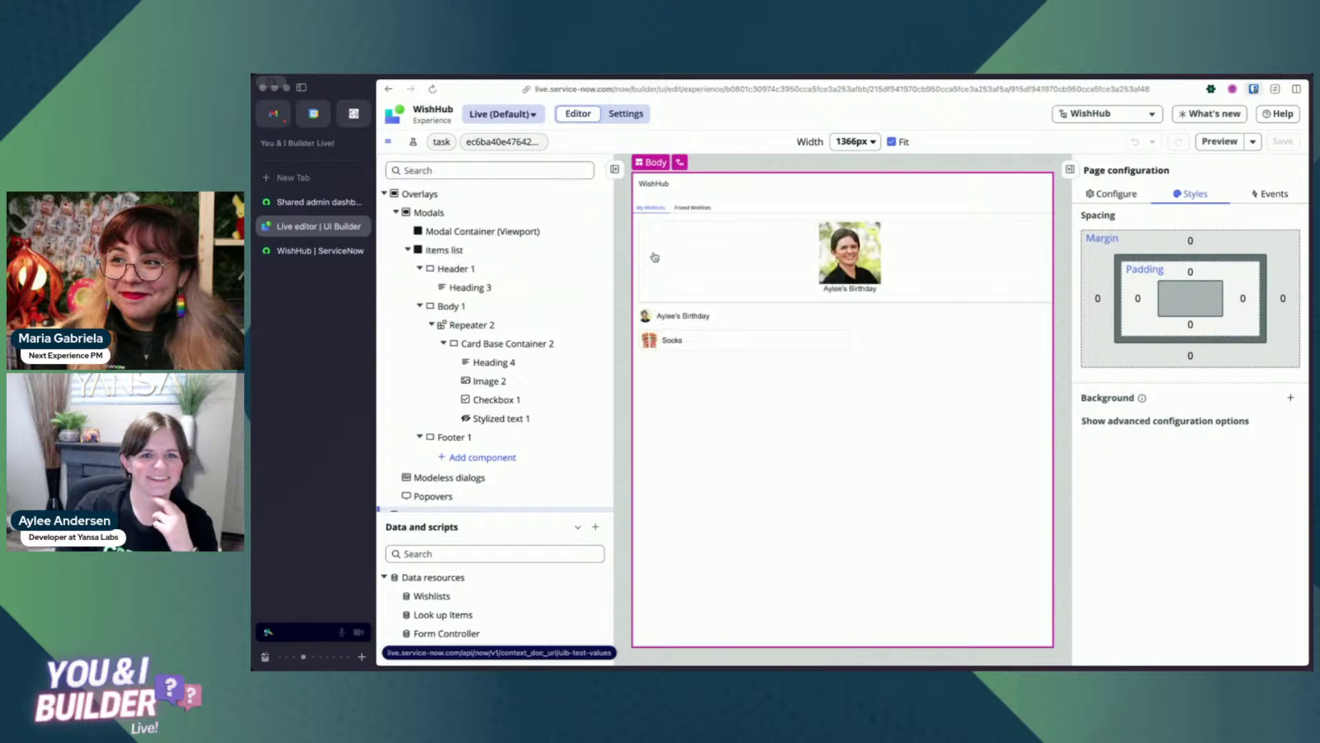
{"action": "scroll", "coordinate": [532, 355], "scroll_direction": "down", "scroll_amount": 10}
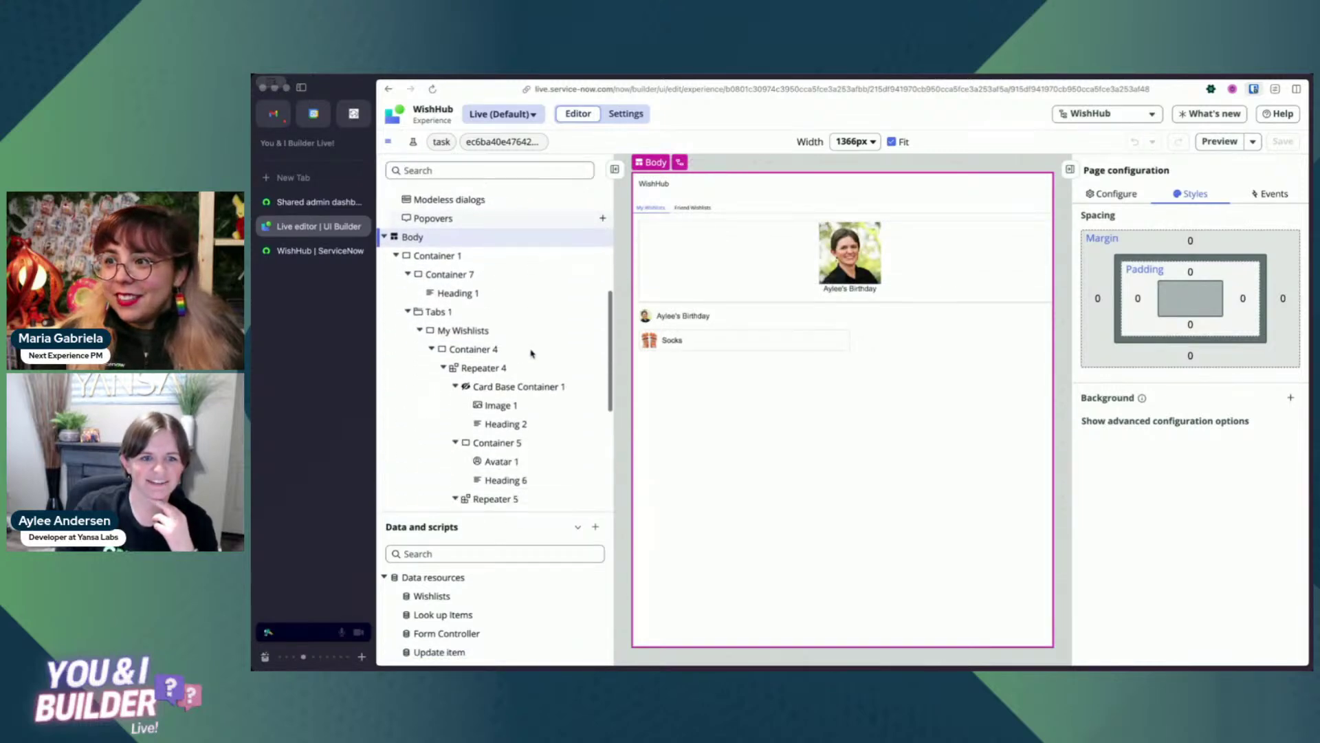
{"action": "scroll", "coordinate": [532, 353], "scroll_direction": "down", "scroll_amount": 5}
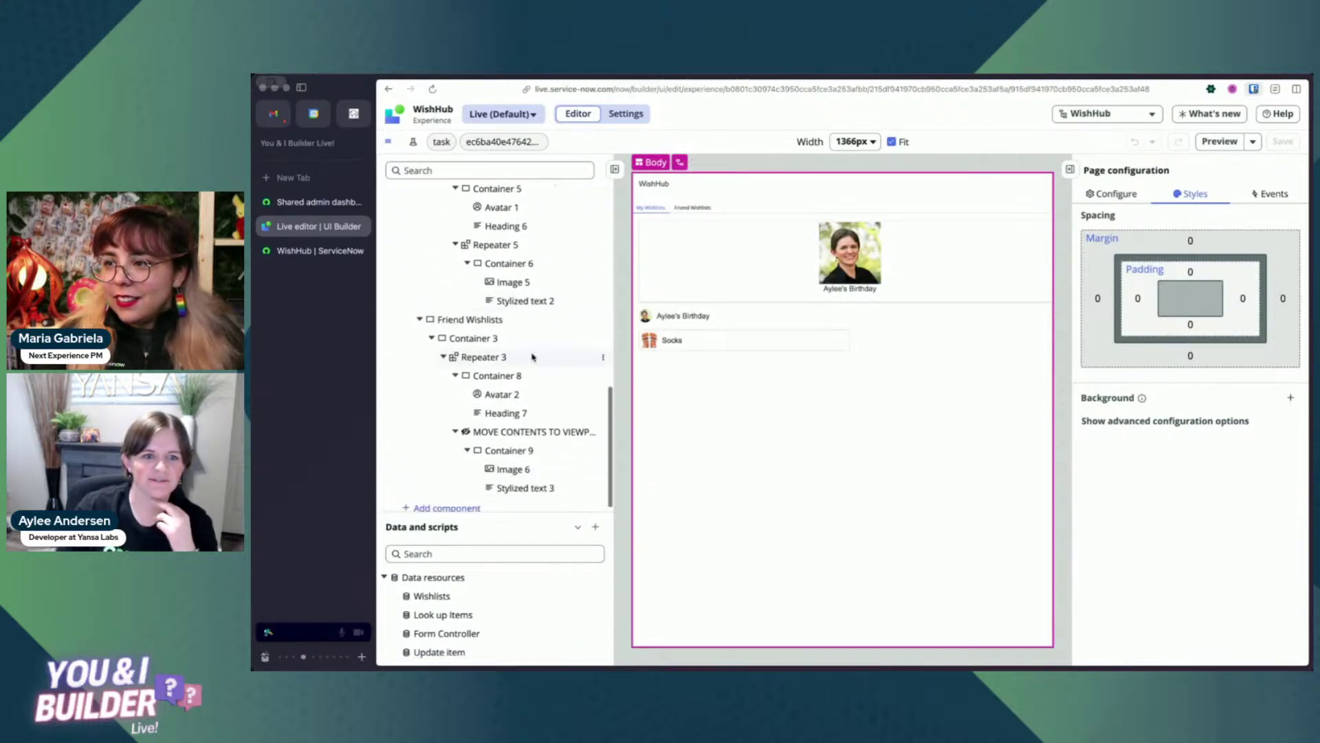
{"action": "left_click", "coordinate": [493, 339]}
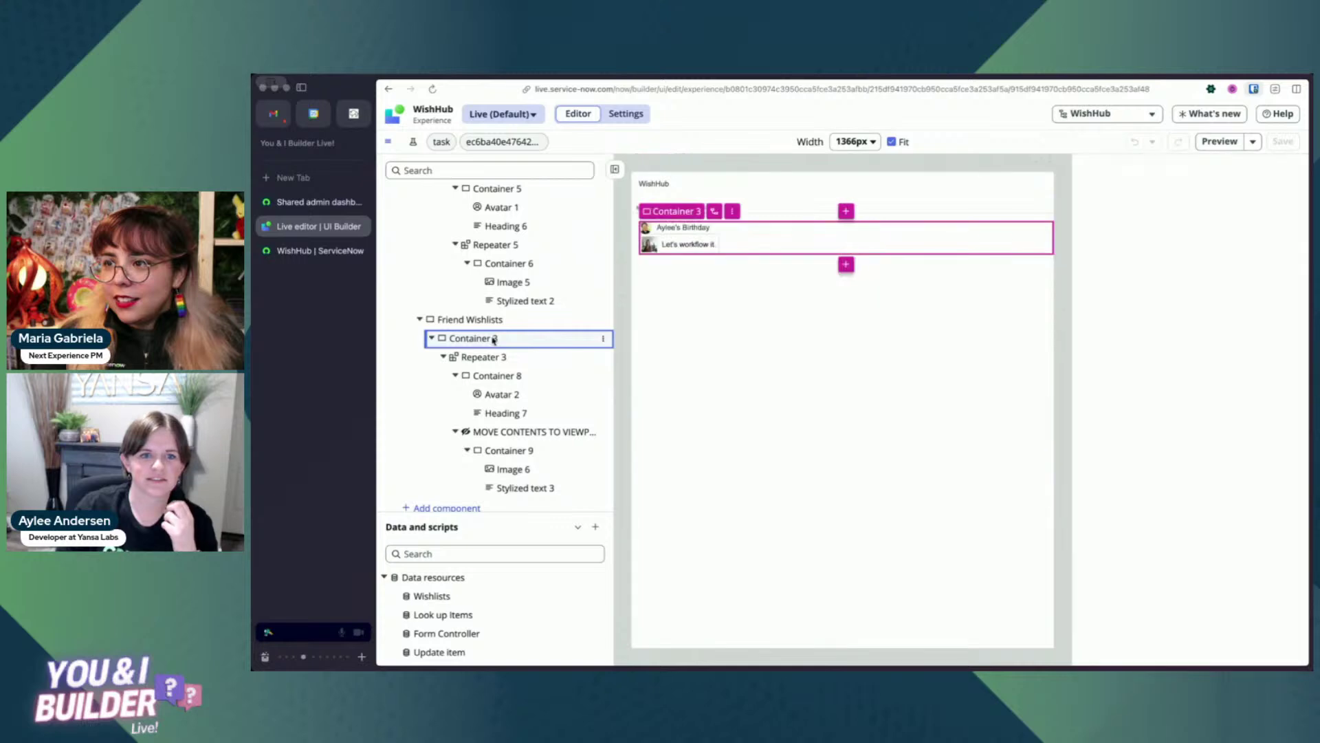
{"action": "right_click", "coordinate": [491, 339]}
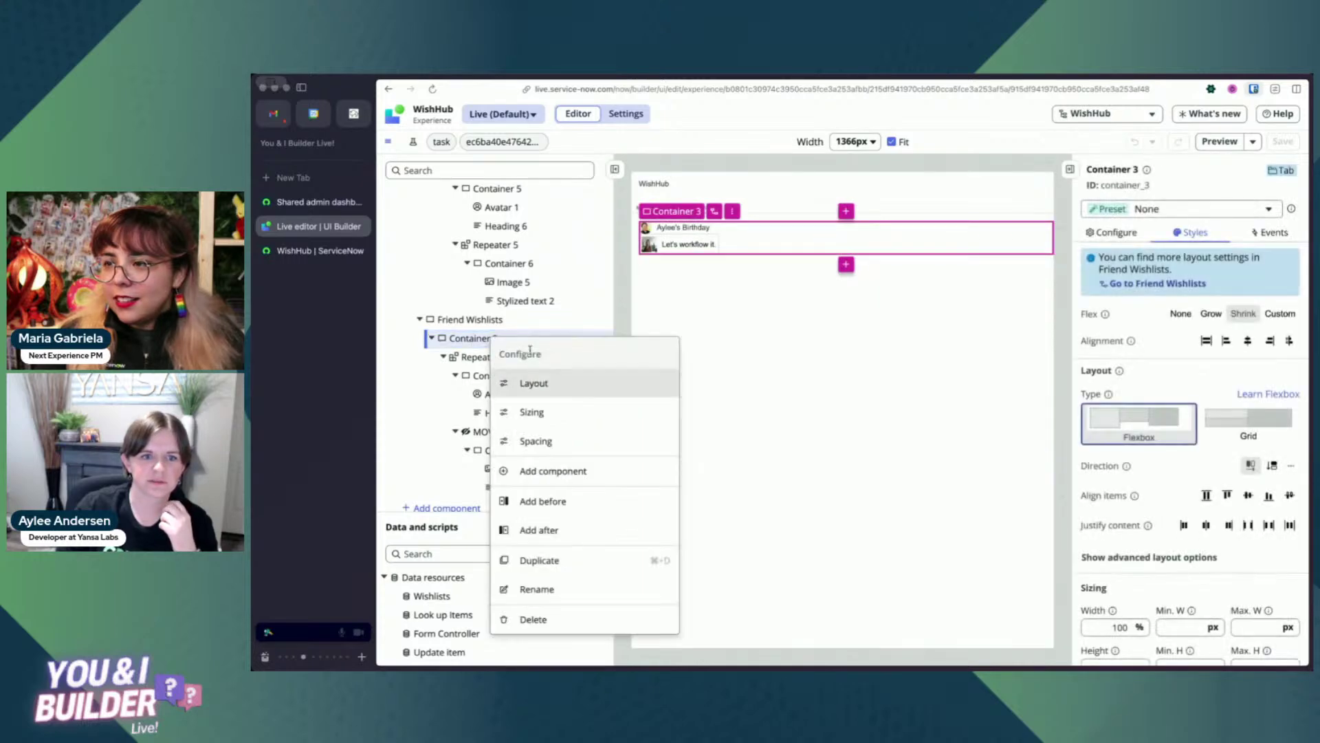
{"action": "left_click", "coordinate": [676, 389]}
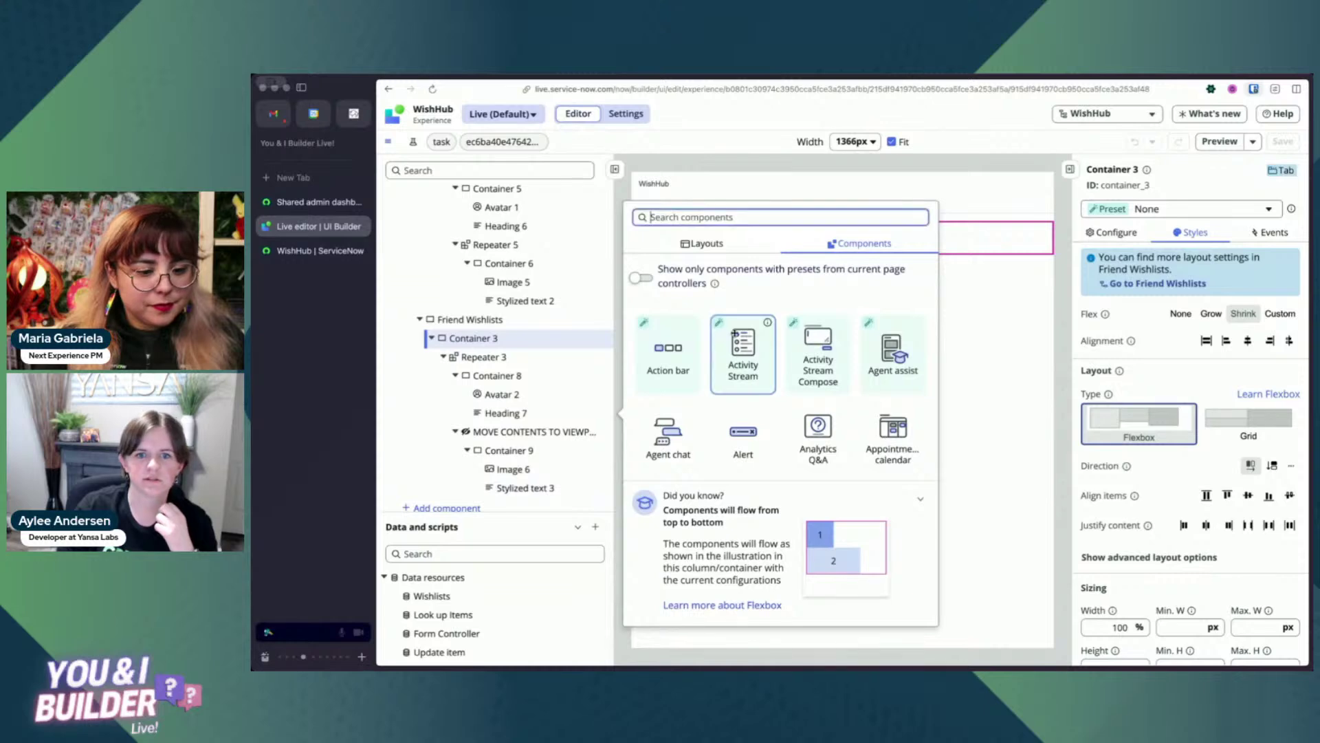
{"action": "left_click", "coordinate": [720, 248]}
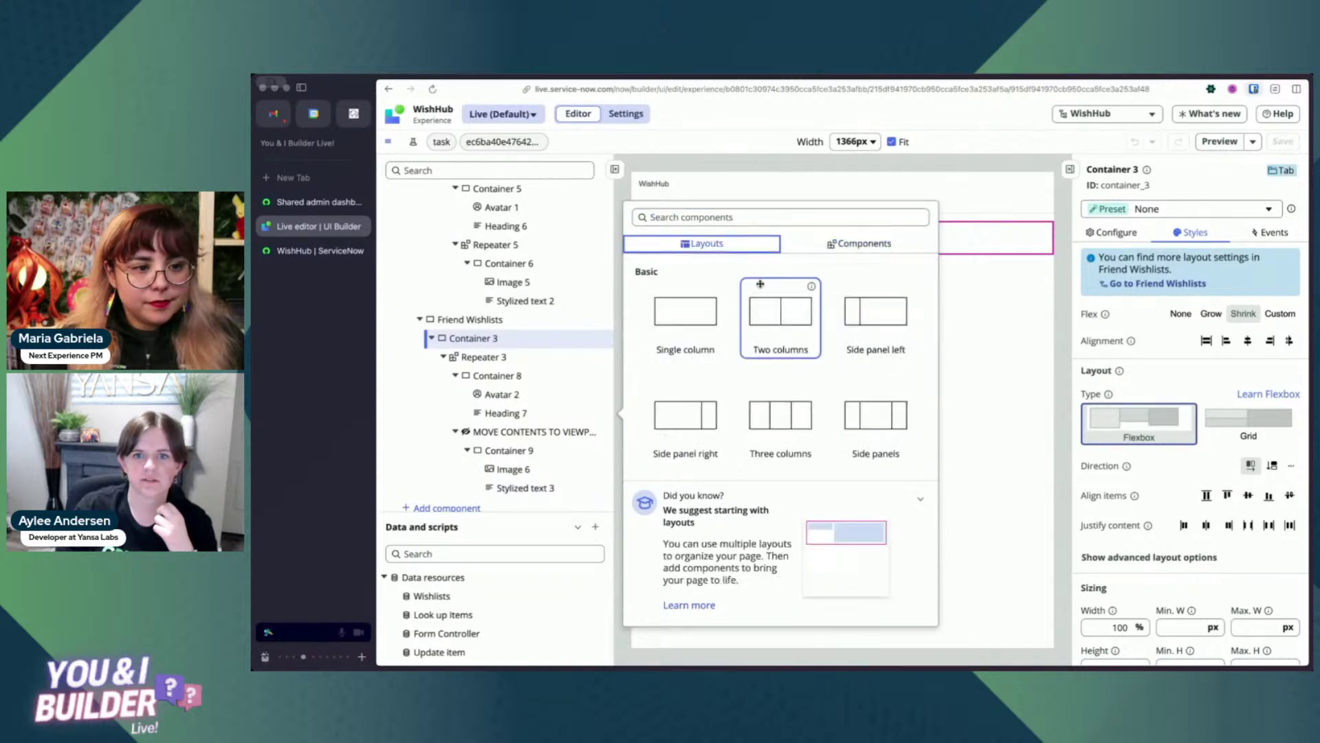
{"action": "left_click", "coordinate": [772, 311]}
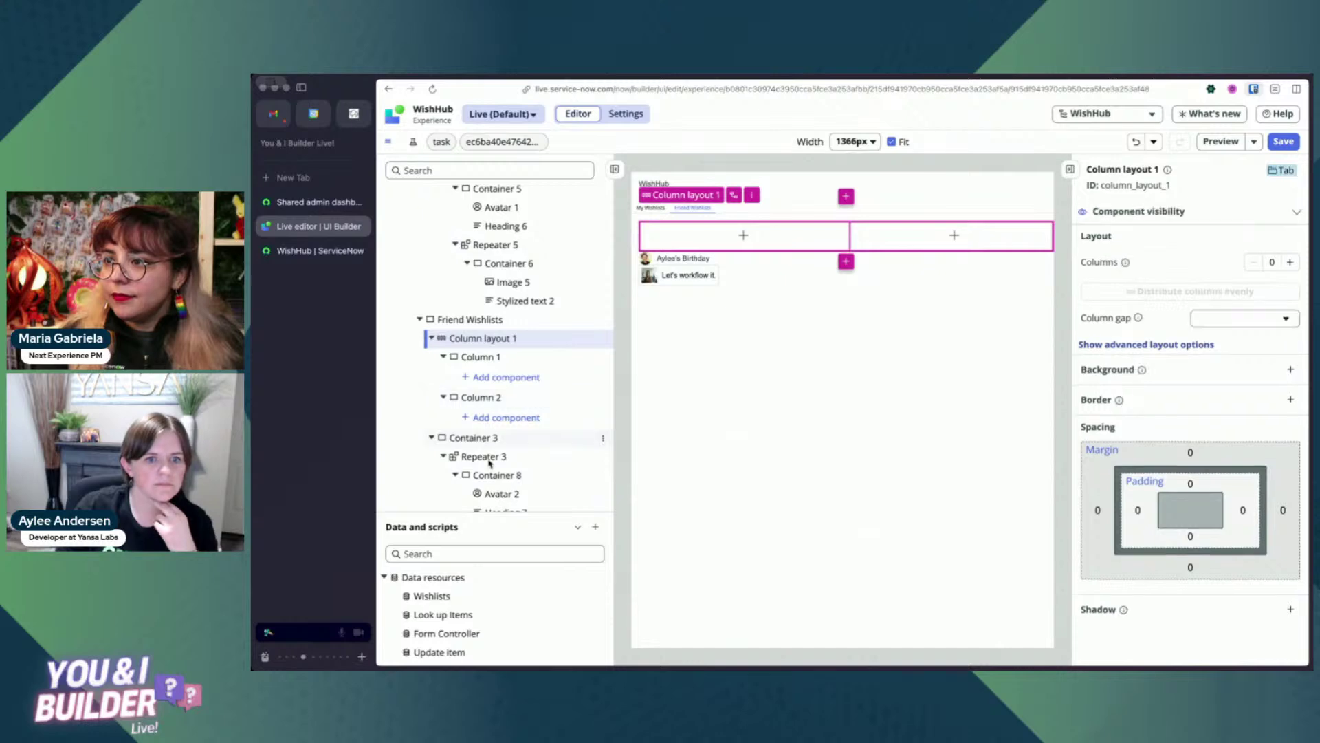
Move Container 3 into Column 1 and resize the two columns to 34% and 66%, saving the page.
{"action": "left_click_drag", "start_coordinate": [487, 444], "coordinate": [507, 374]}
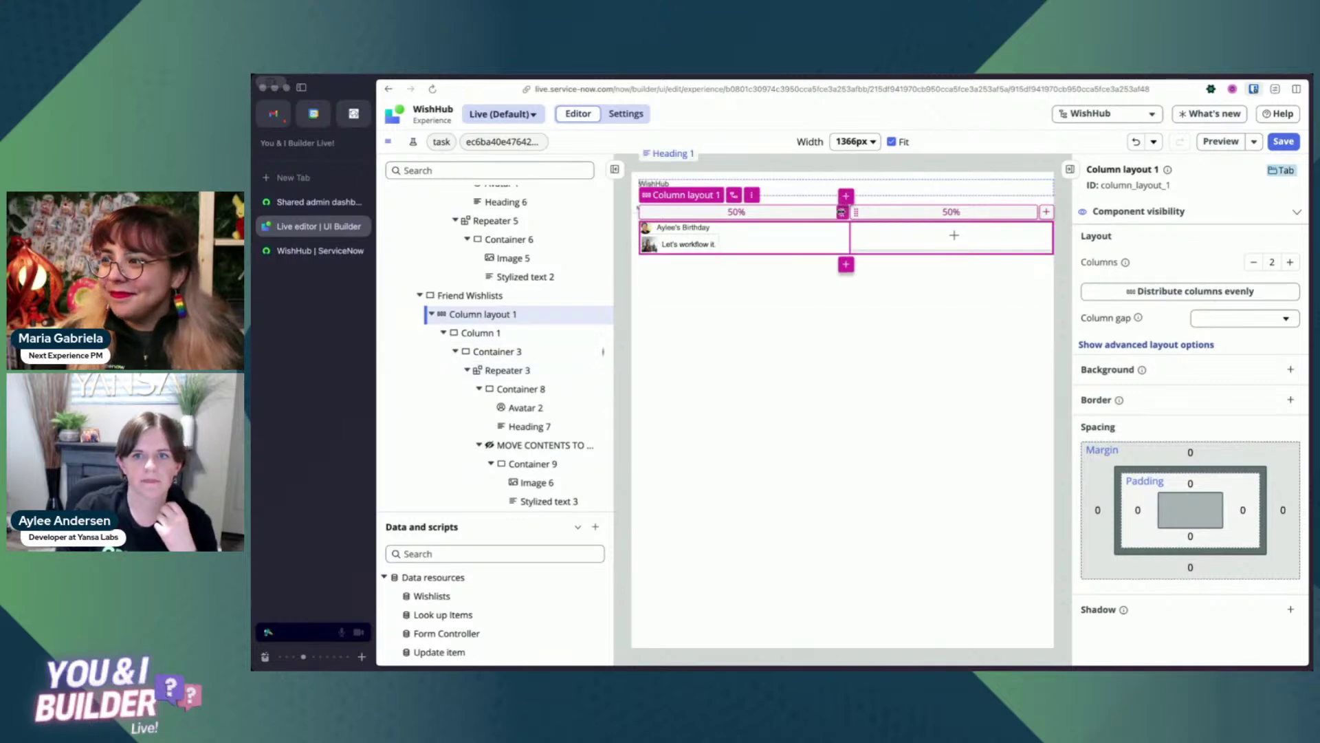
{"action": "left_click_drag", "start_coordinate": [842, 212], "coordinate": [777, 213]}
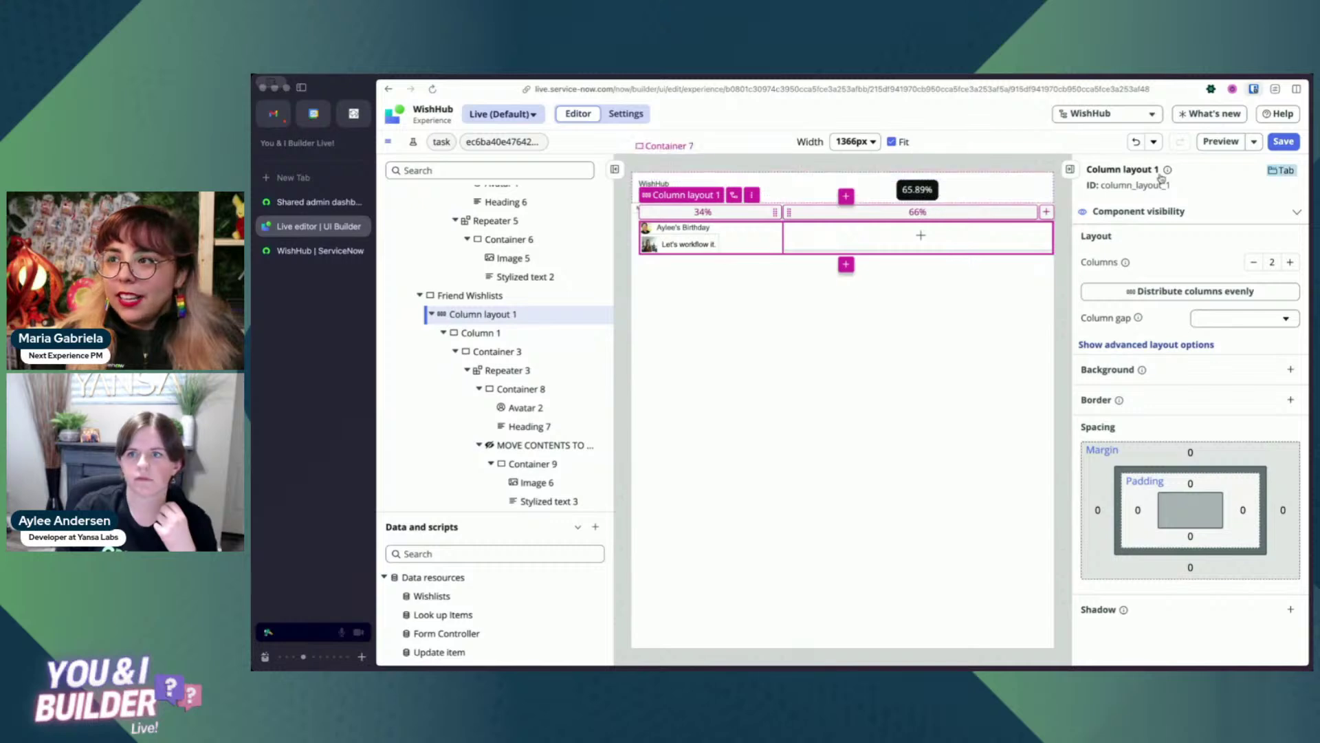
{"action": "left_click", "coordinate": [1281, 143]}
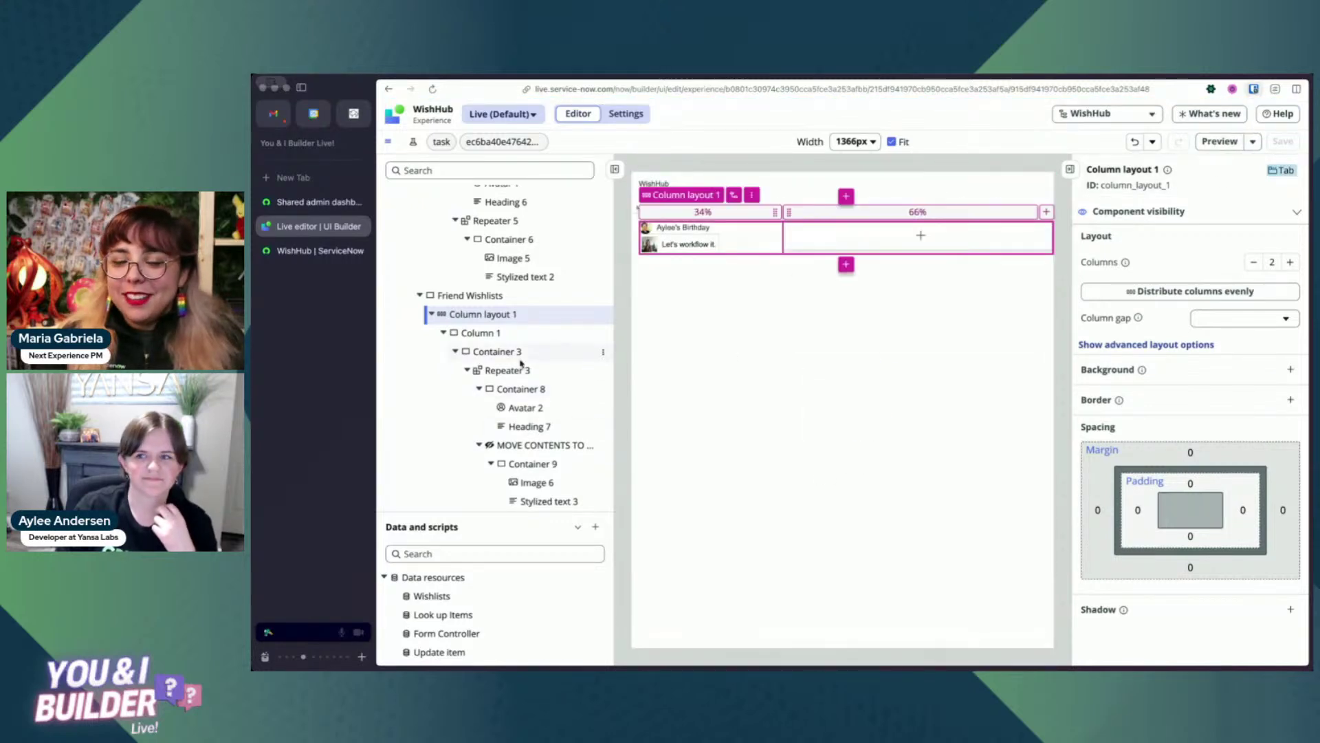
Search the components for "card" and add a Card Base Container before Container 8 inside Repeater 3.
{"action": "scroll", "coordinate": [520, 363], "scroll_direction": "down", "scroll_amount": 1}
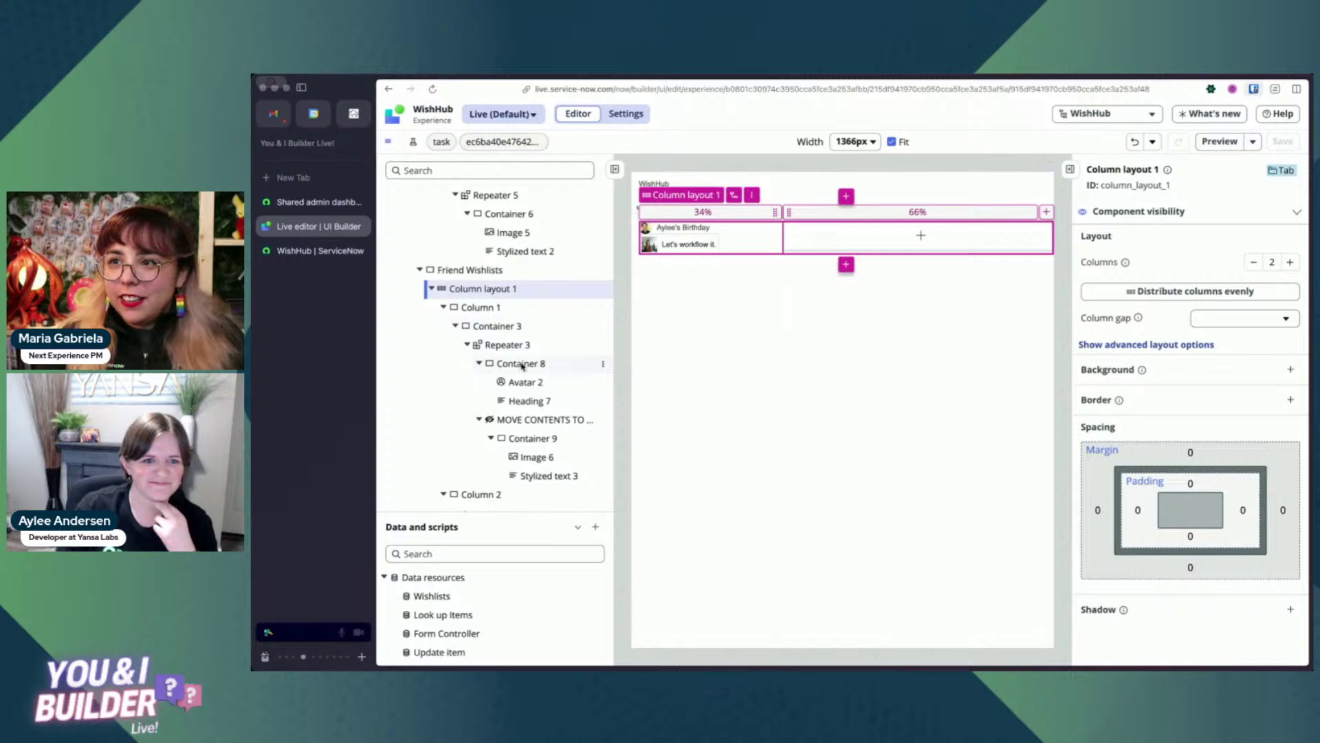
{"action": "left_click", "coordinate": [521, 364]}
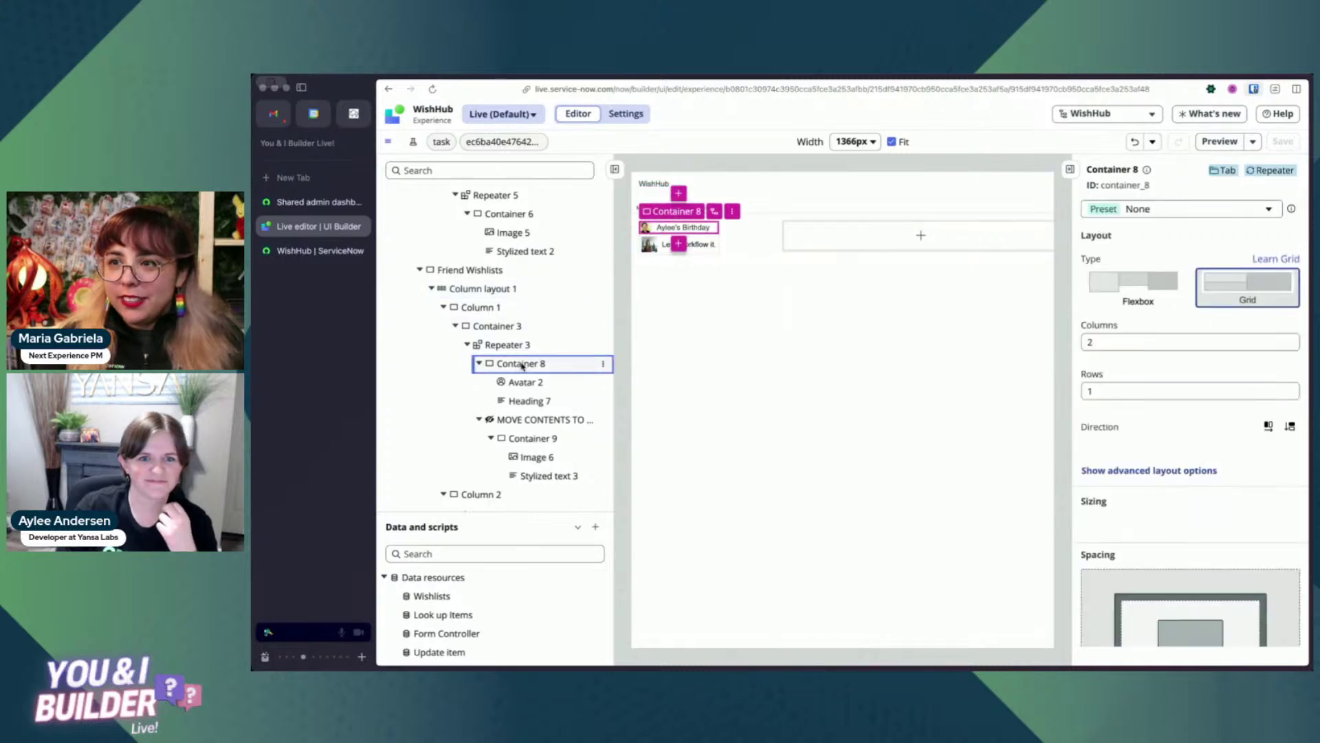
{"action": "right_click", "coordinate": [523, 365]}
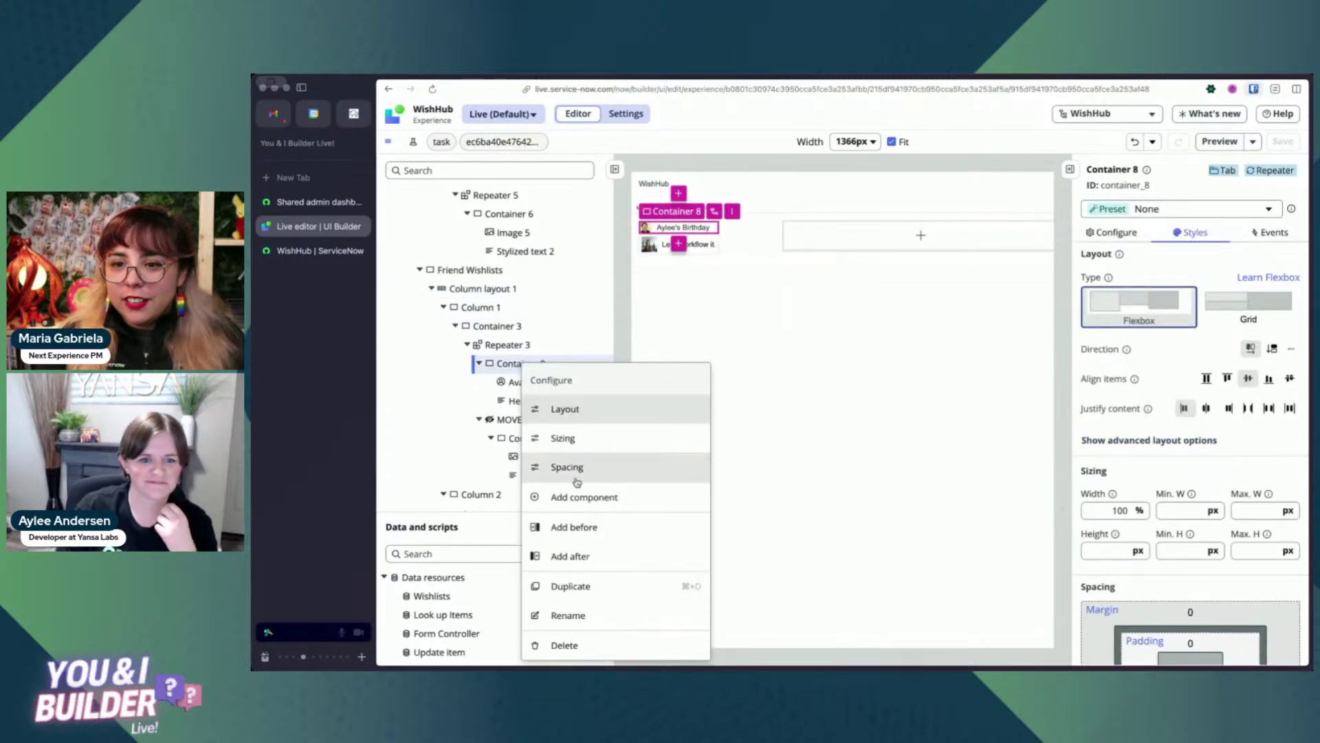
{"action": "left_click", "coordinate": [663, 420]}
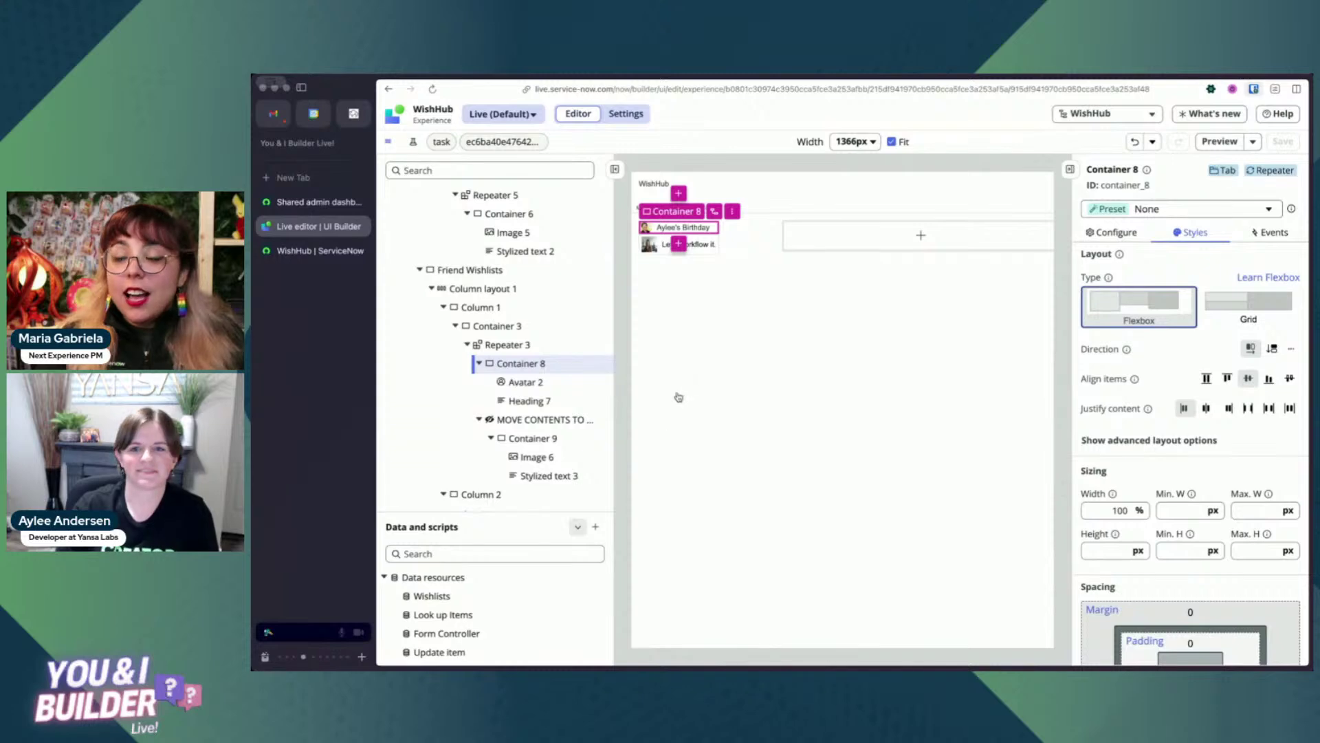
{"action": "left_click", "coordinate": [706, 182]}
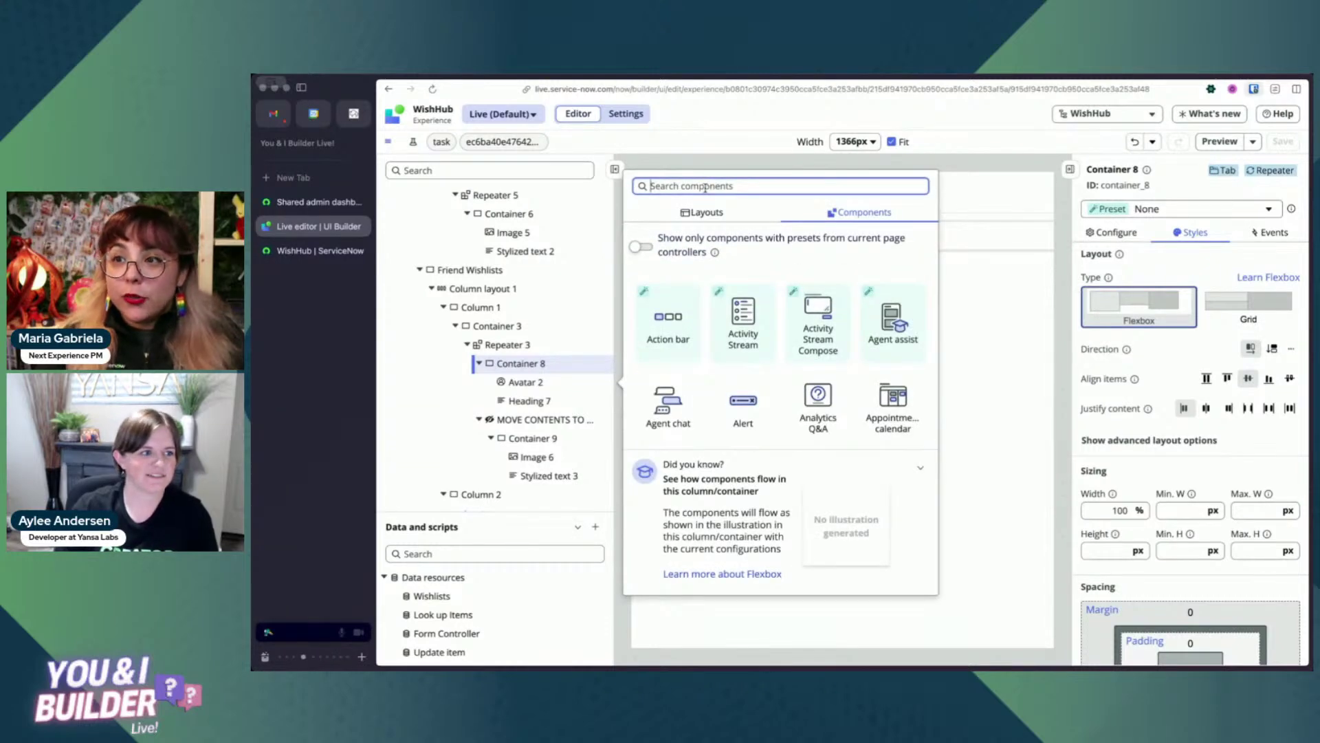
{"action": "type", "text": "car"}
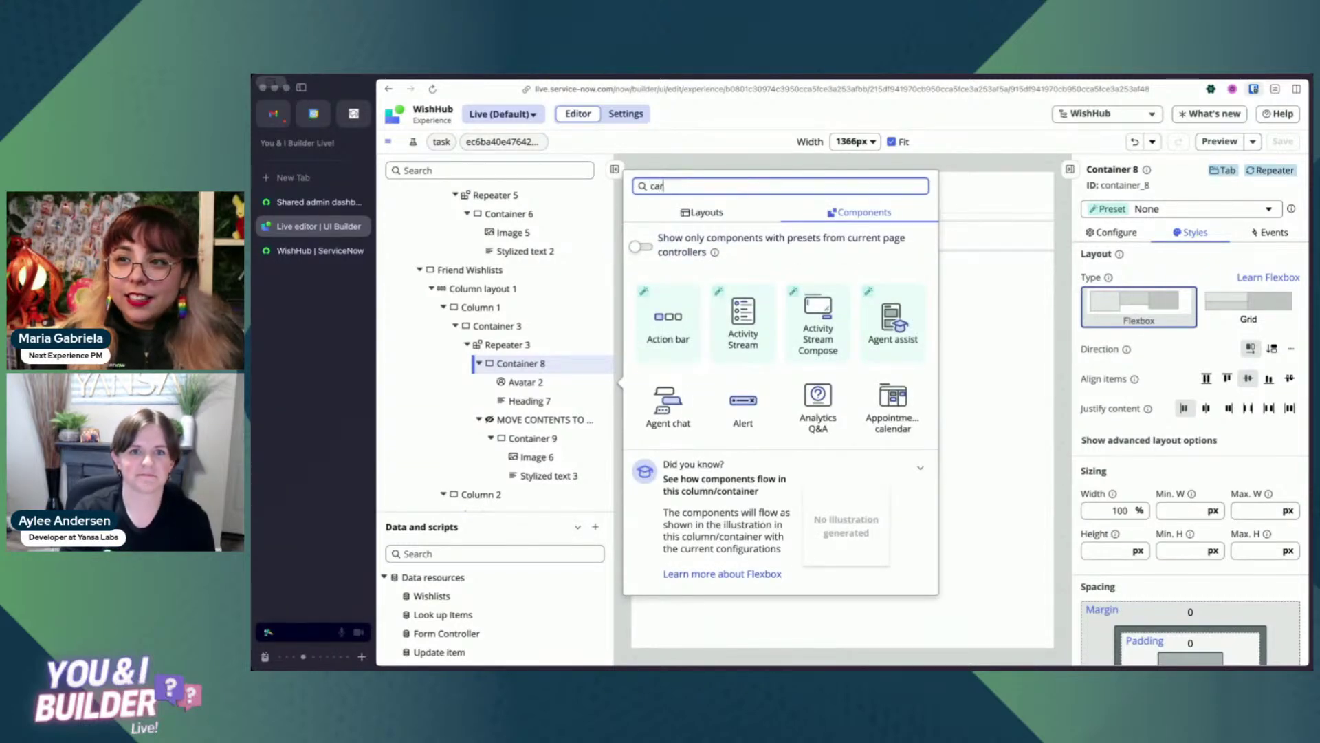
{"action": "type", "text": "d"}
{"action": "left_click", "coordinate": [743, 313]}
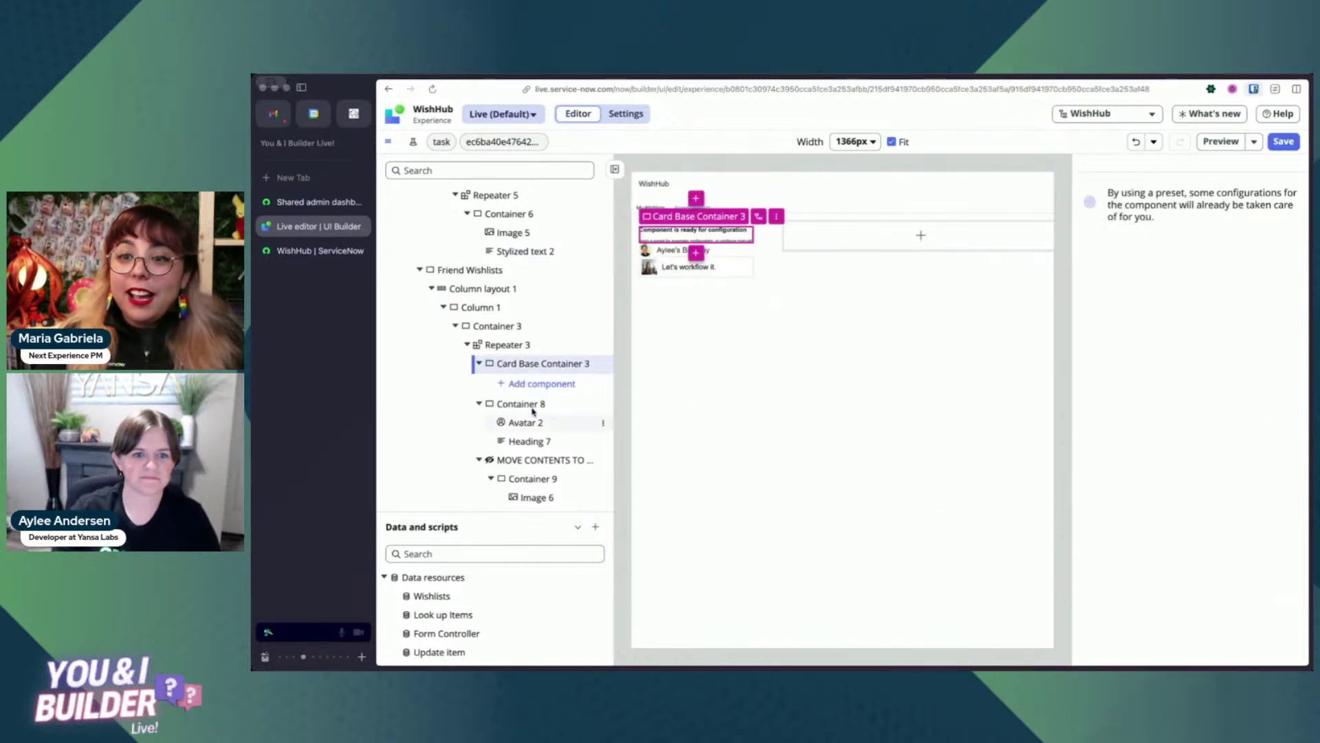
Move Container 8 into Card Base Container 3 and choose None as the card's preset, saving the page.
{"action": "left_click_drag", "start_coordinate": [522, 409], "coordinate": [543, 379]}
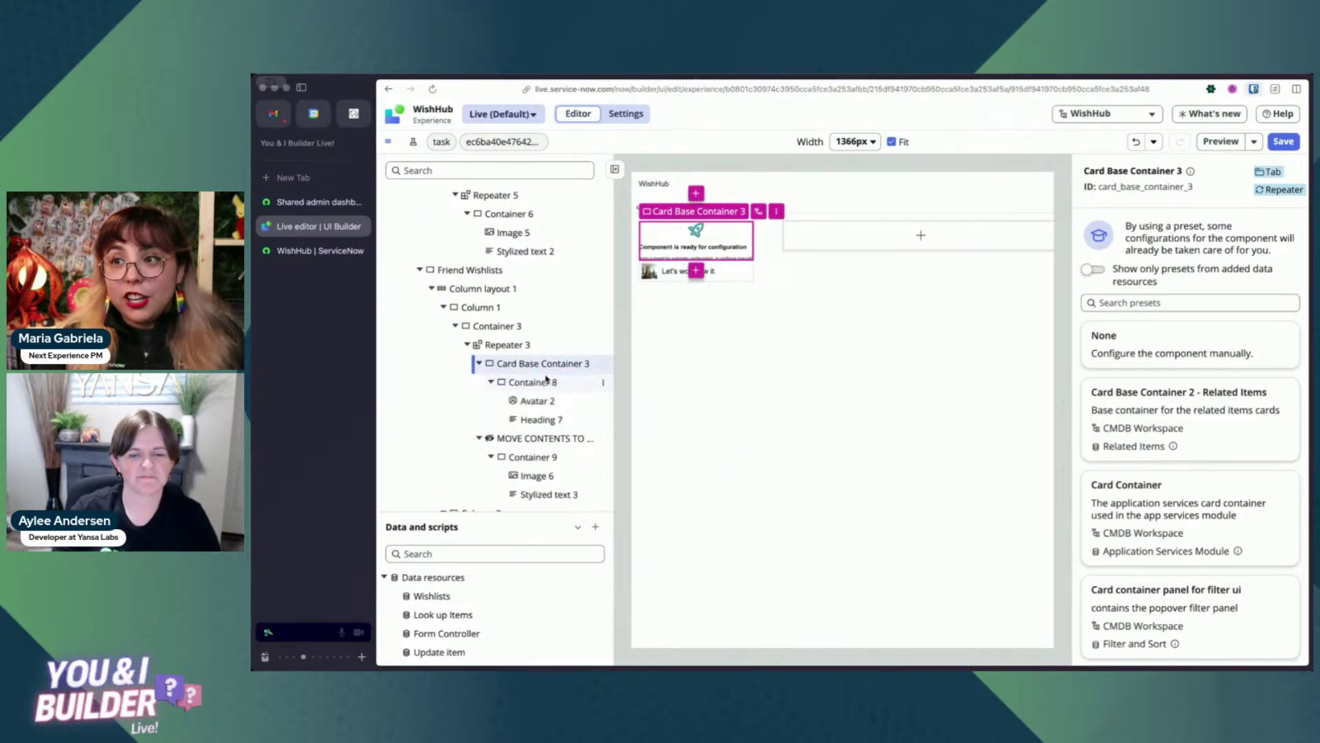
{"action": "left_click", "coordinate": [1195, 334]}
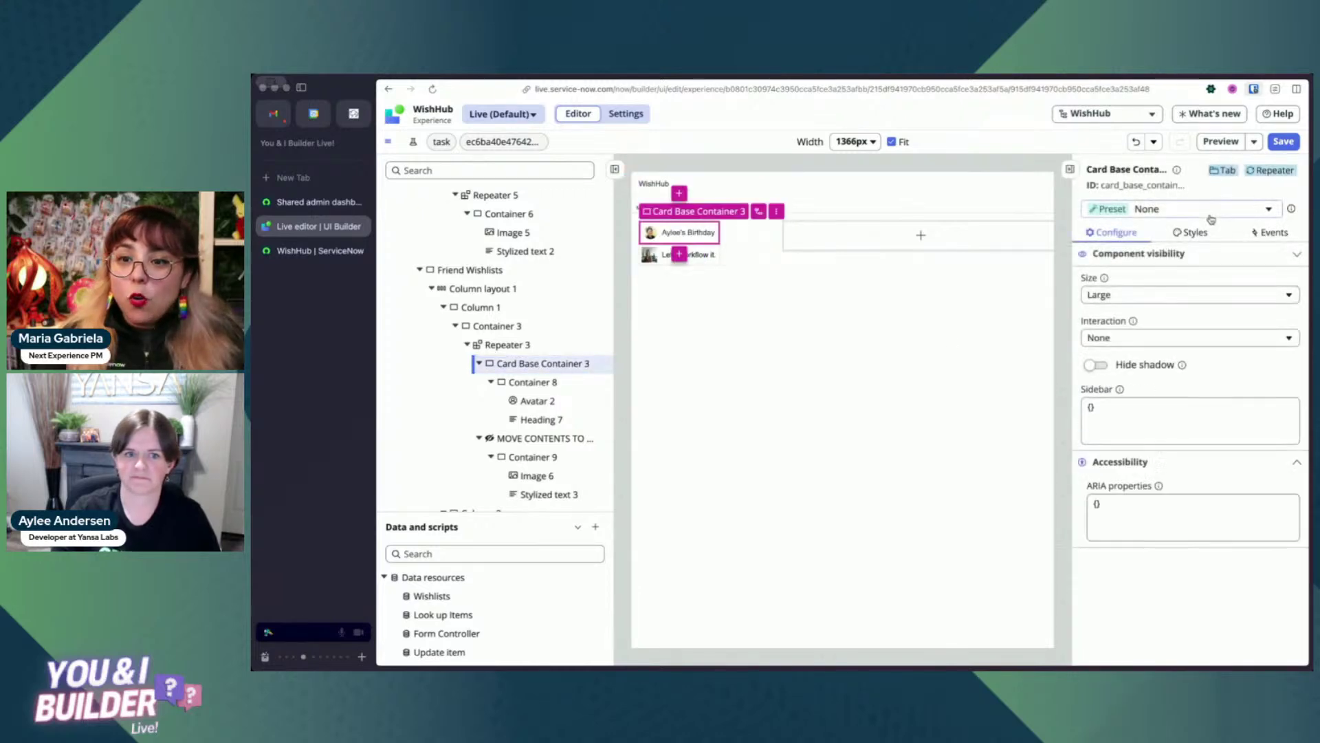
{"action": "left_click", "coordinate": [1283, 141]}
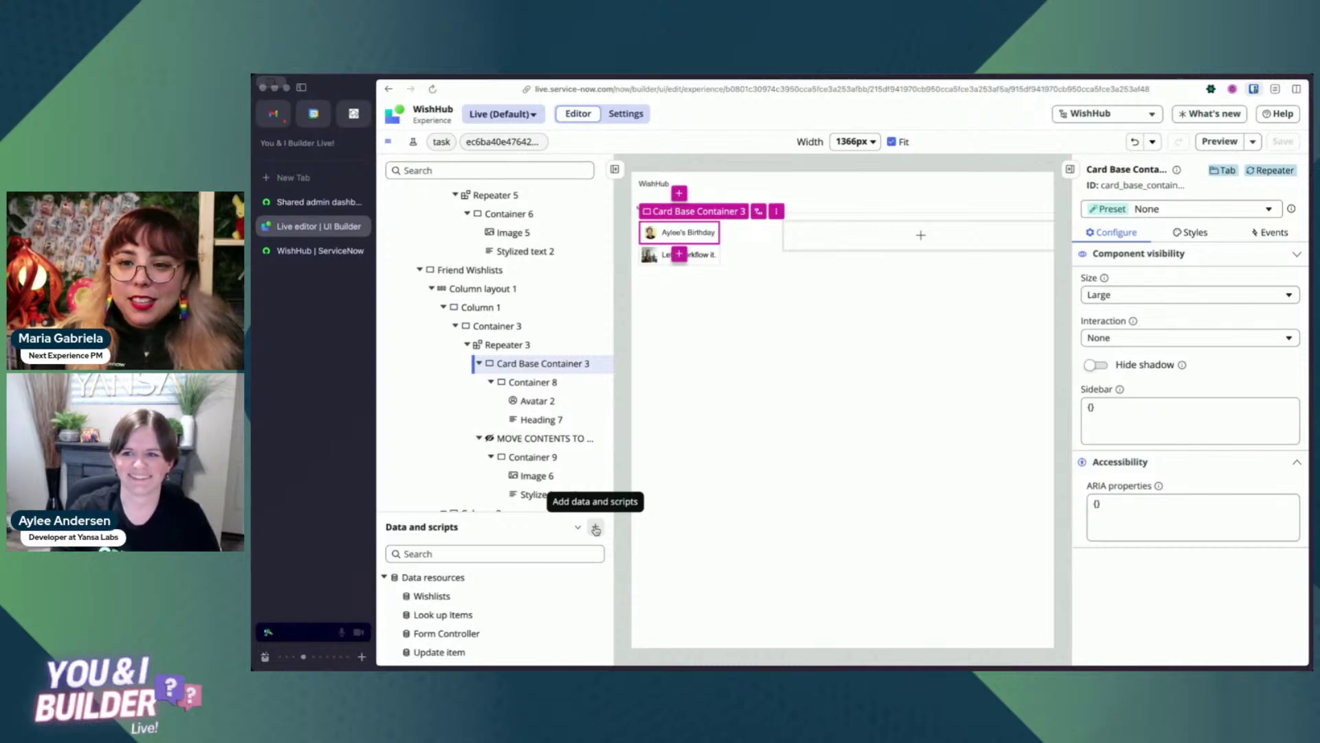
Add a String client state parameter named selectedFriendList with no initial value and close the parameters dialog.
{"action": "left_click", "coordinate": [595, 528]}
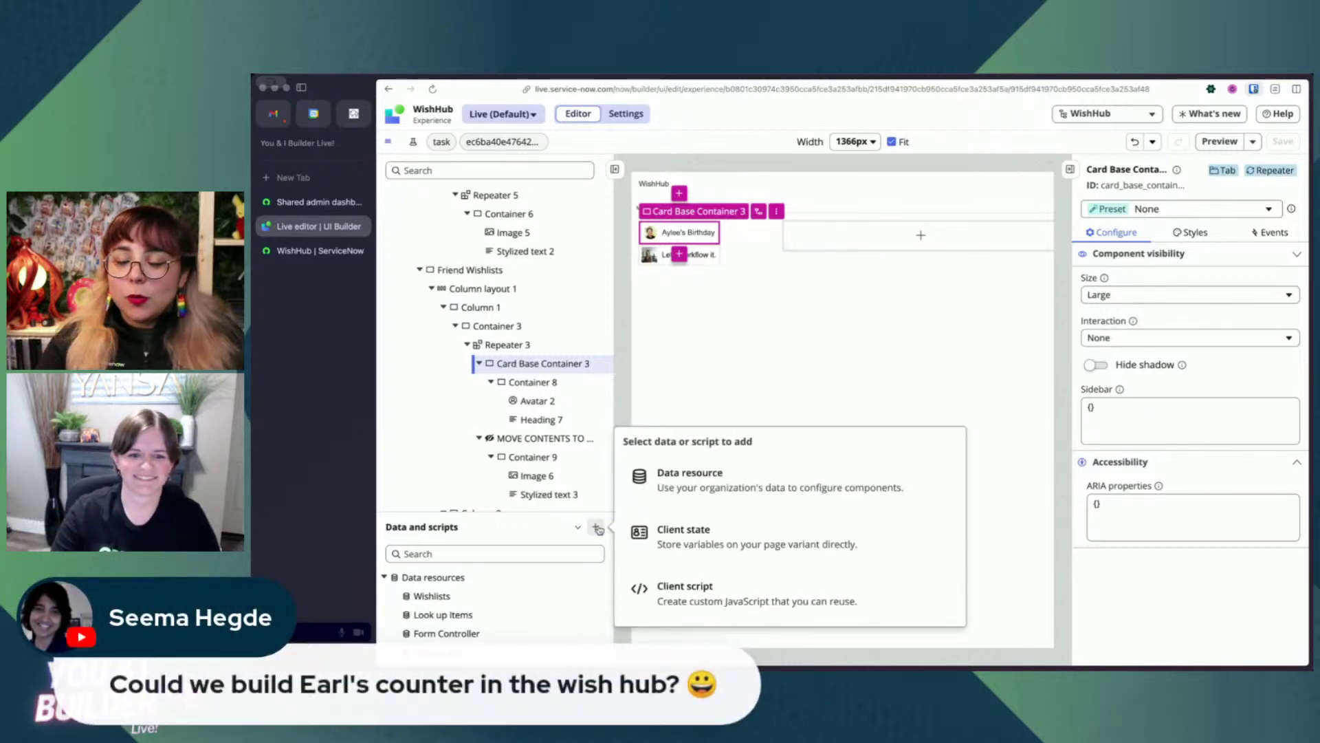
{"action": "left_click", "coordinate": [674, 531]}
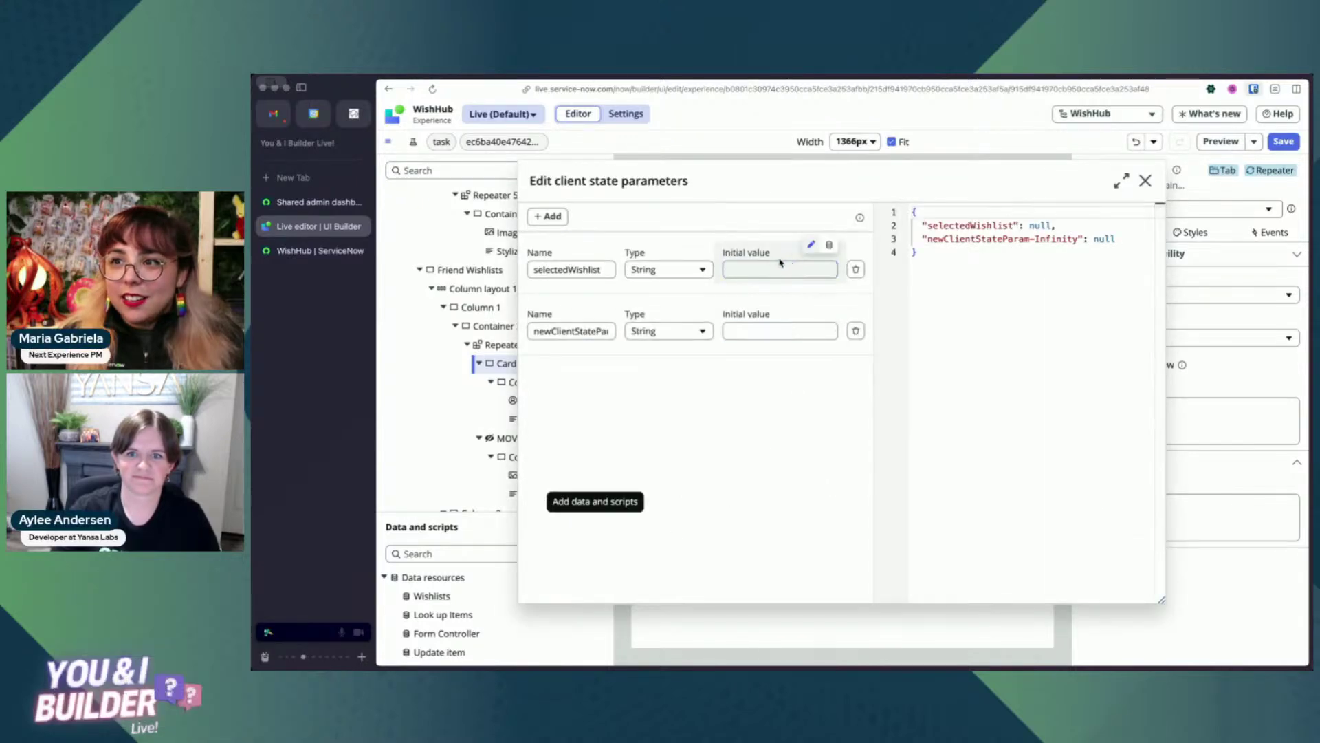
{"action": "left_click", "coordinate": [566, 218]}
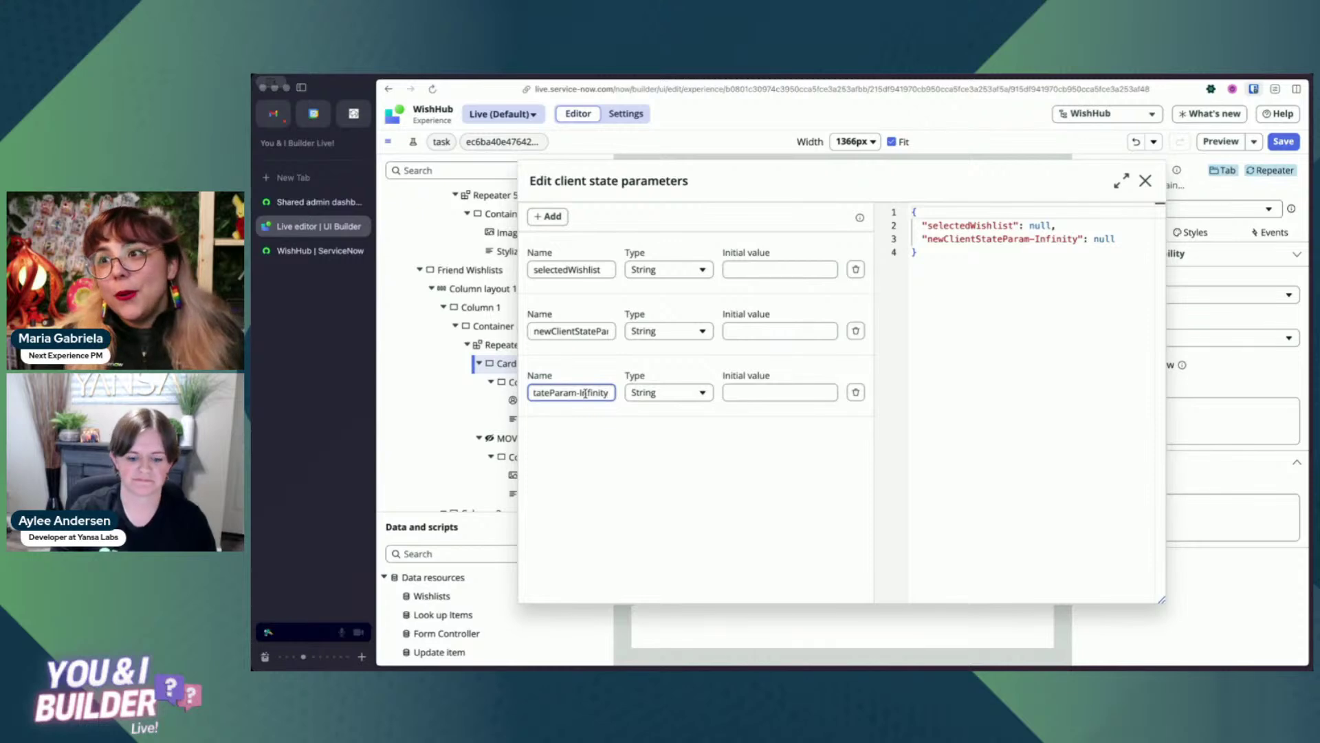
{"action": "triple_click", "coordinate": [585, 392]}
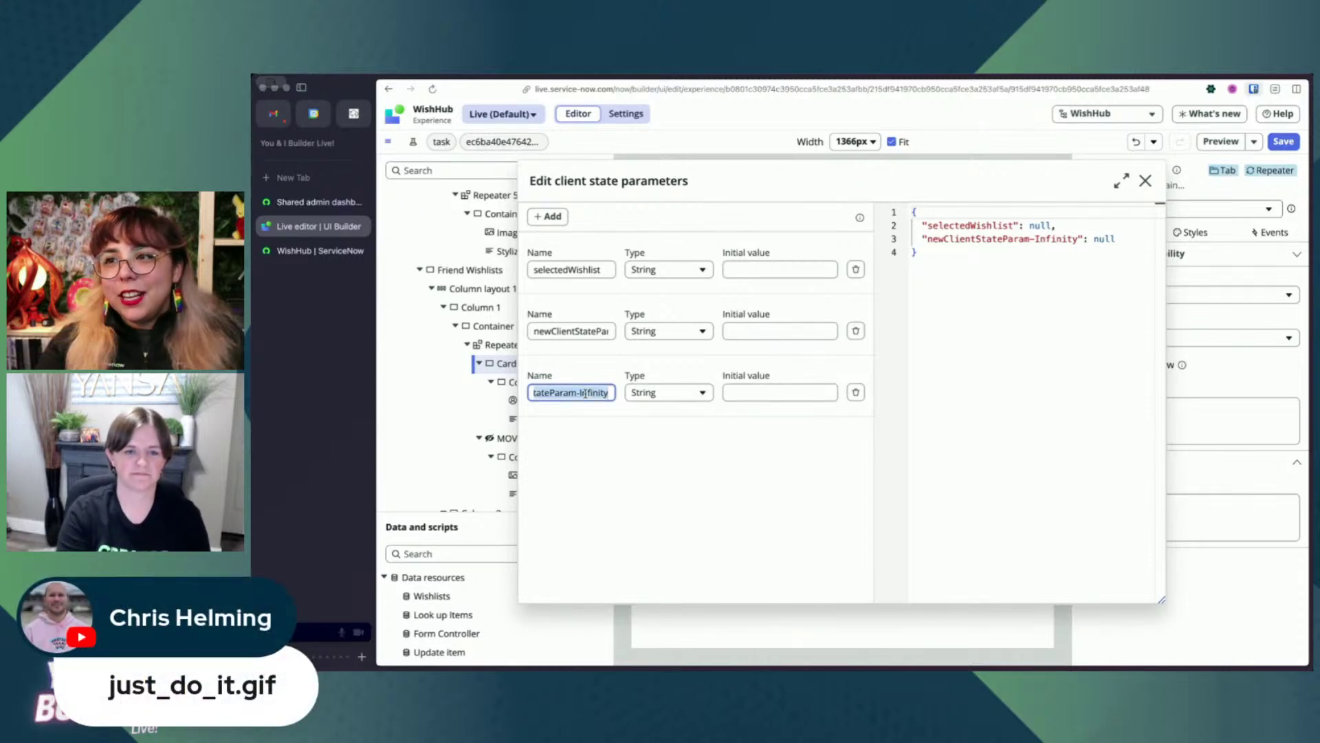
{"action": "type", "text": "fri"}
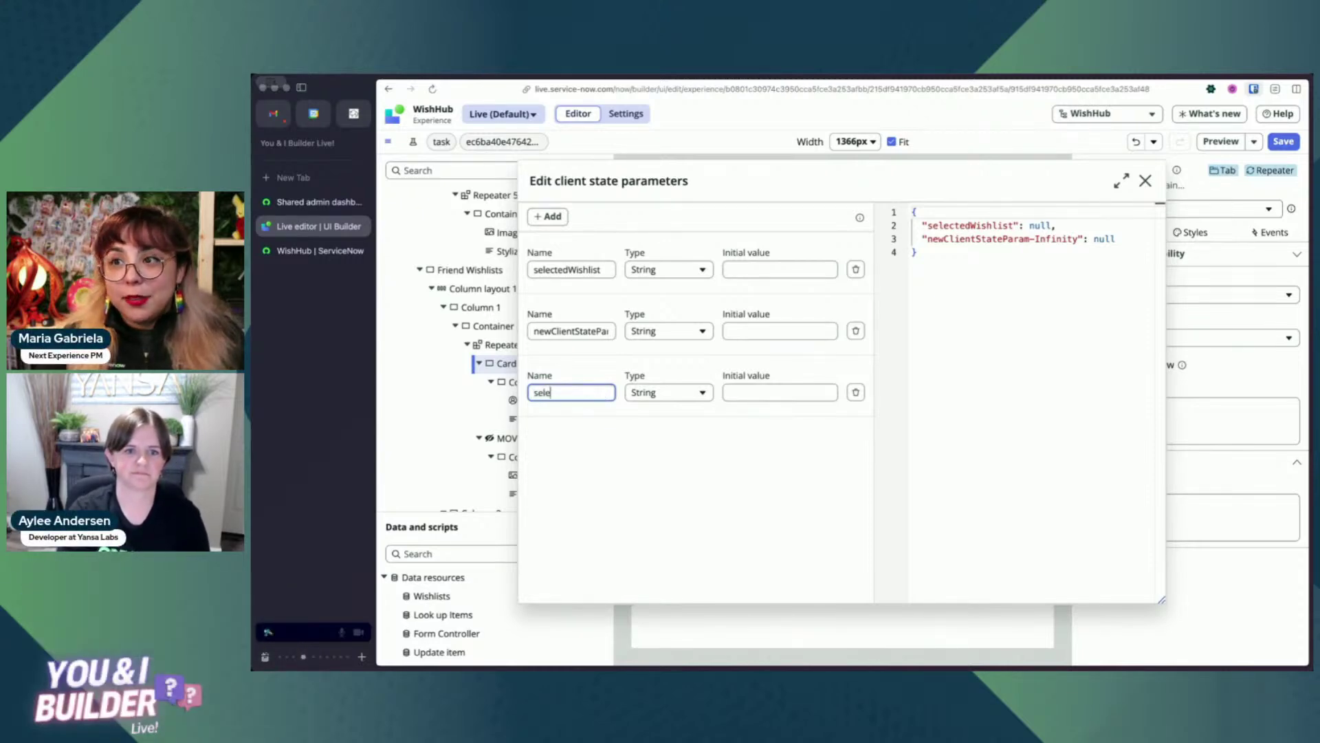
{"action": "type", "text": "endL"}
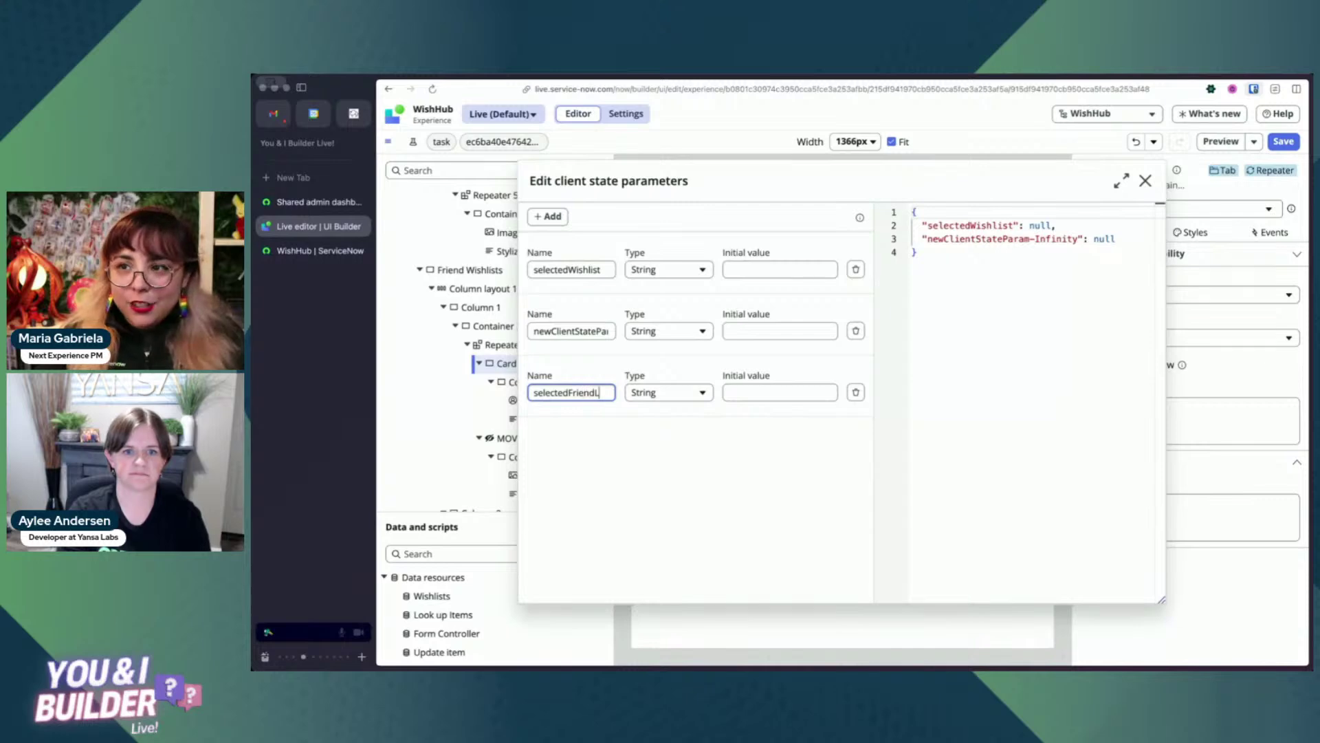
{"action": "type", "text": "ist"}
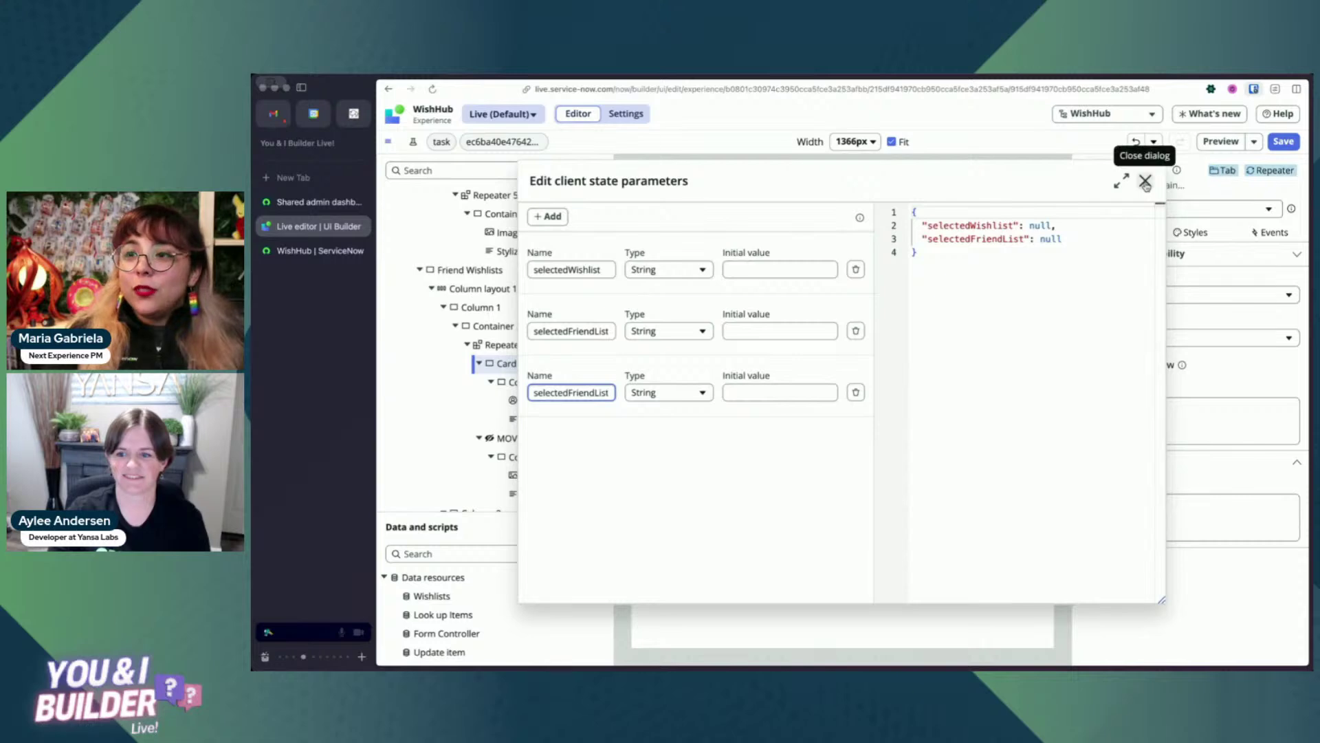
{"action": "left_click", "coordinate": [1145, 180]}
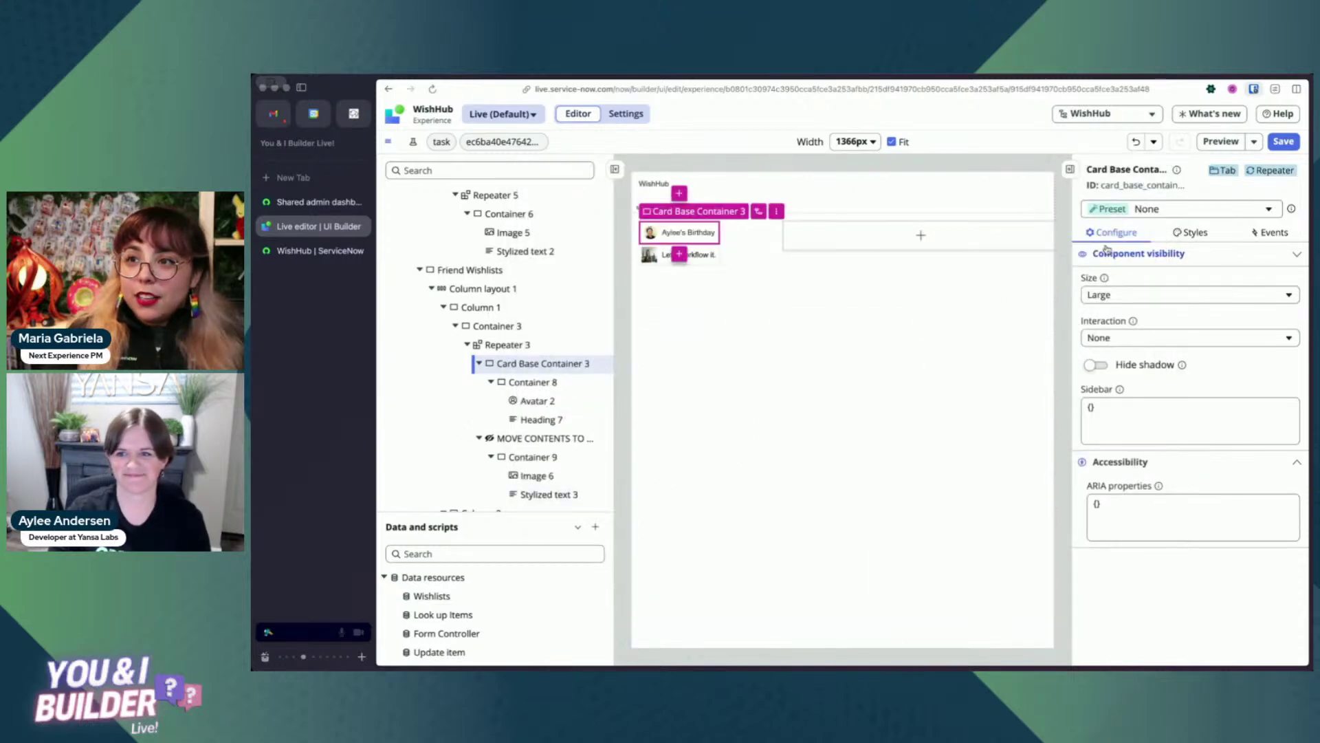
{"action": "left_click", "coordinate": [1264, 234]}
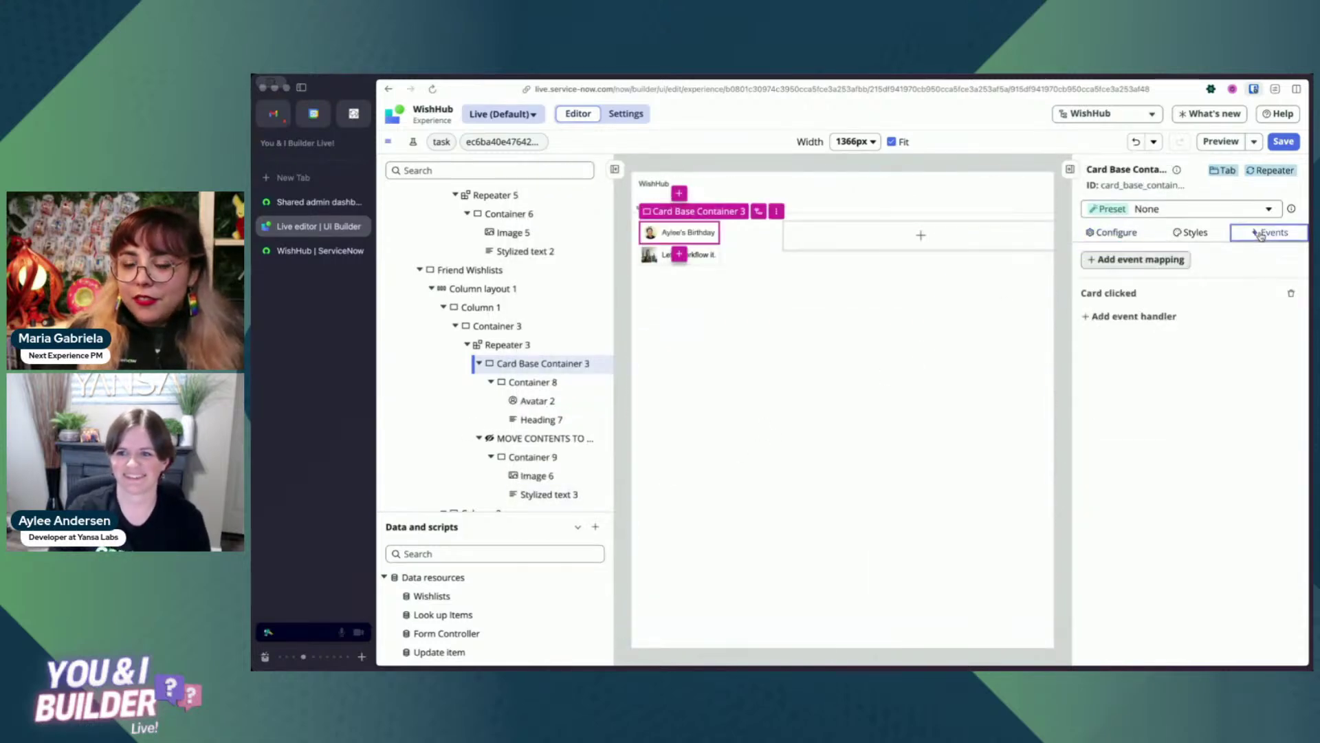
{"action": "left_click", "coordinate": [1131, 316]}
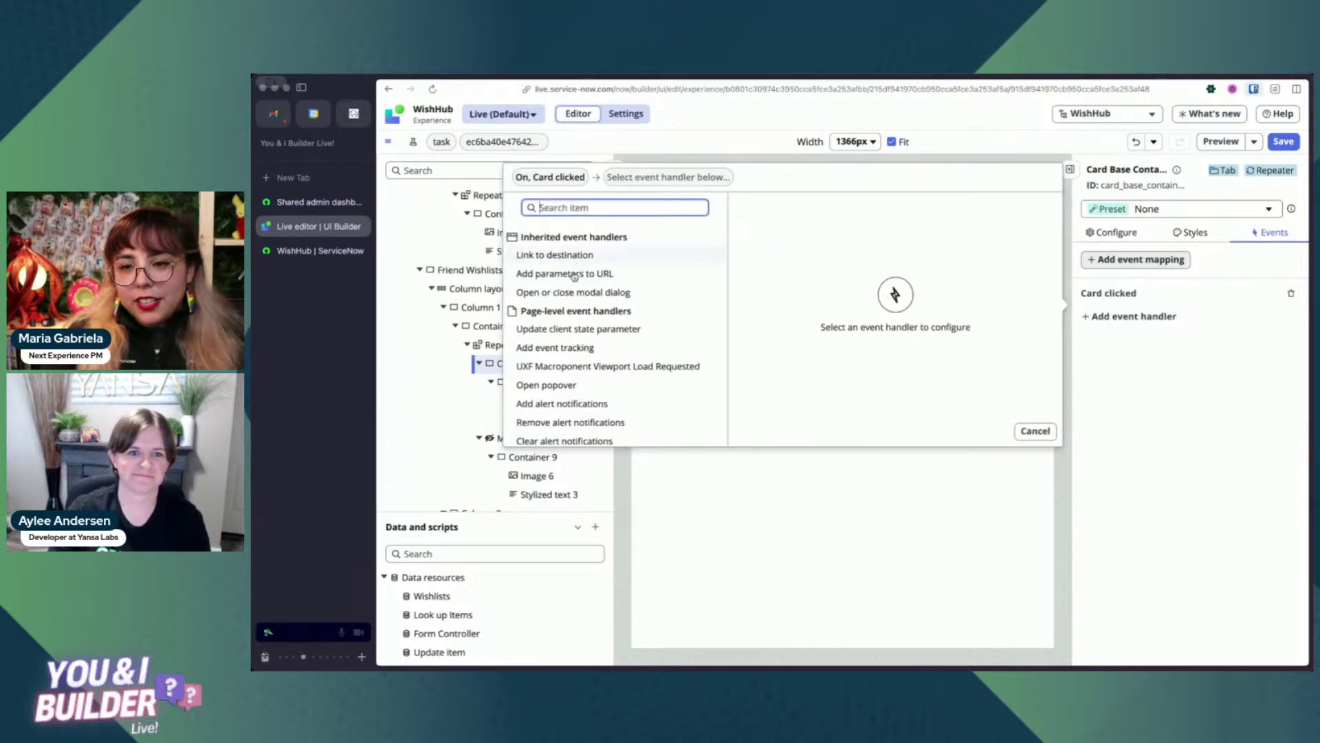
{"action": "left_click", "coordinate": [567, 329]}
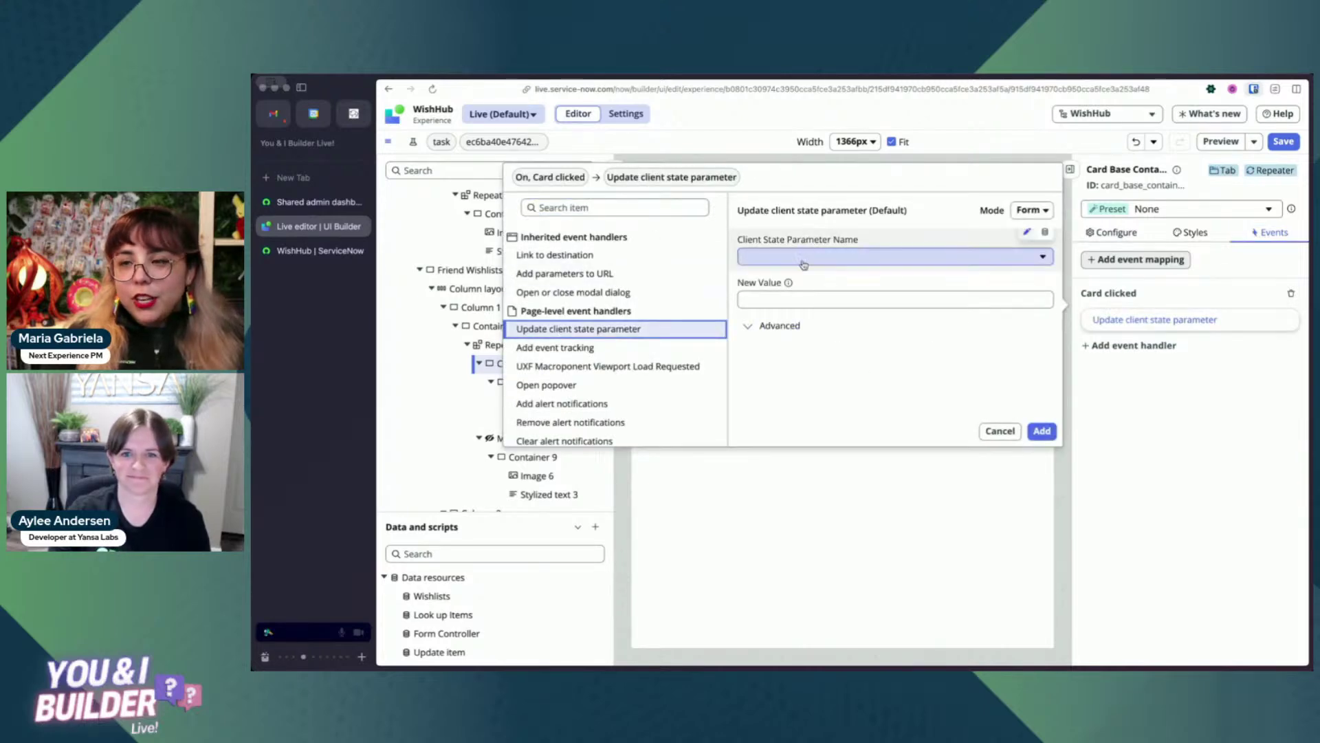
{"action": "left_click", "coordinate": [802, 263]}
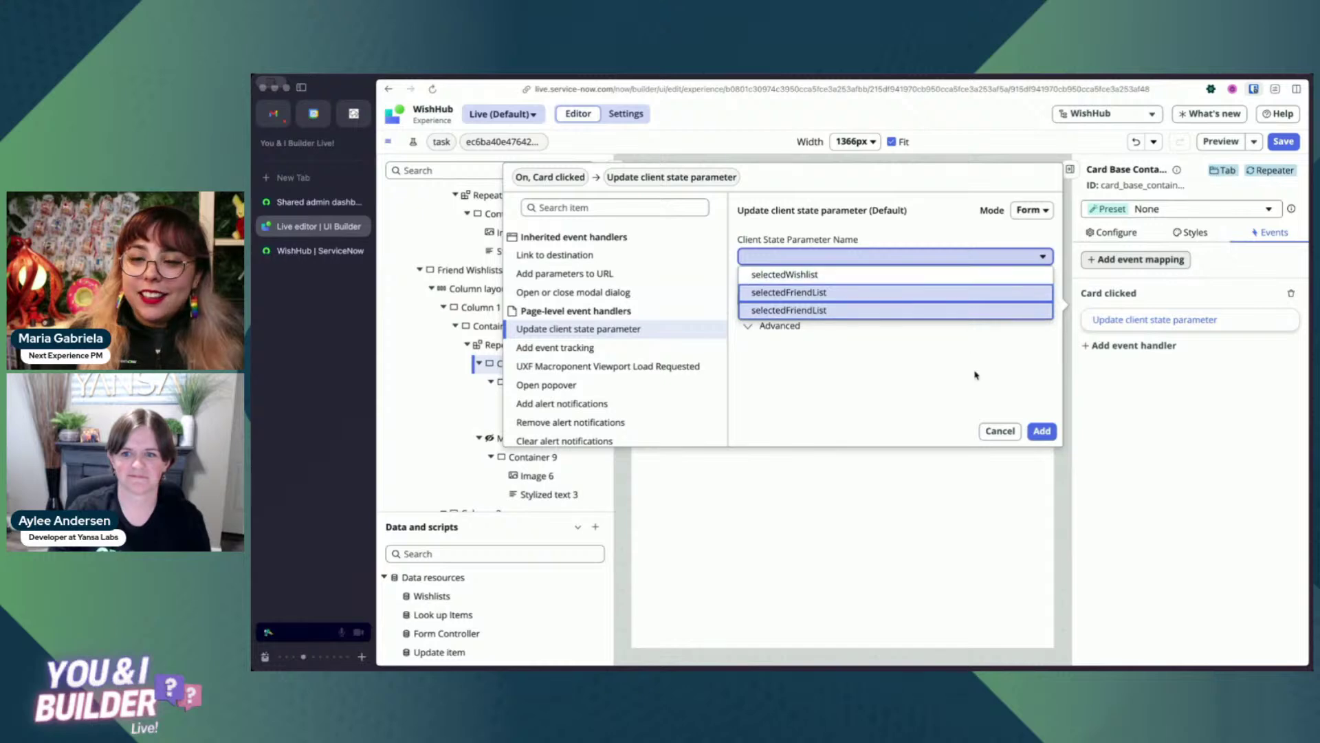
{"action": "left_click", "coordinate": [998, 432]}
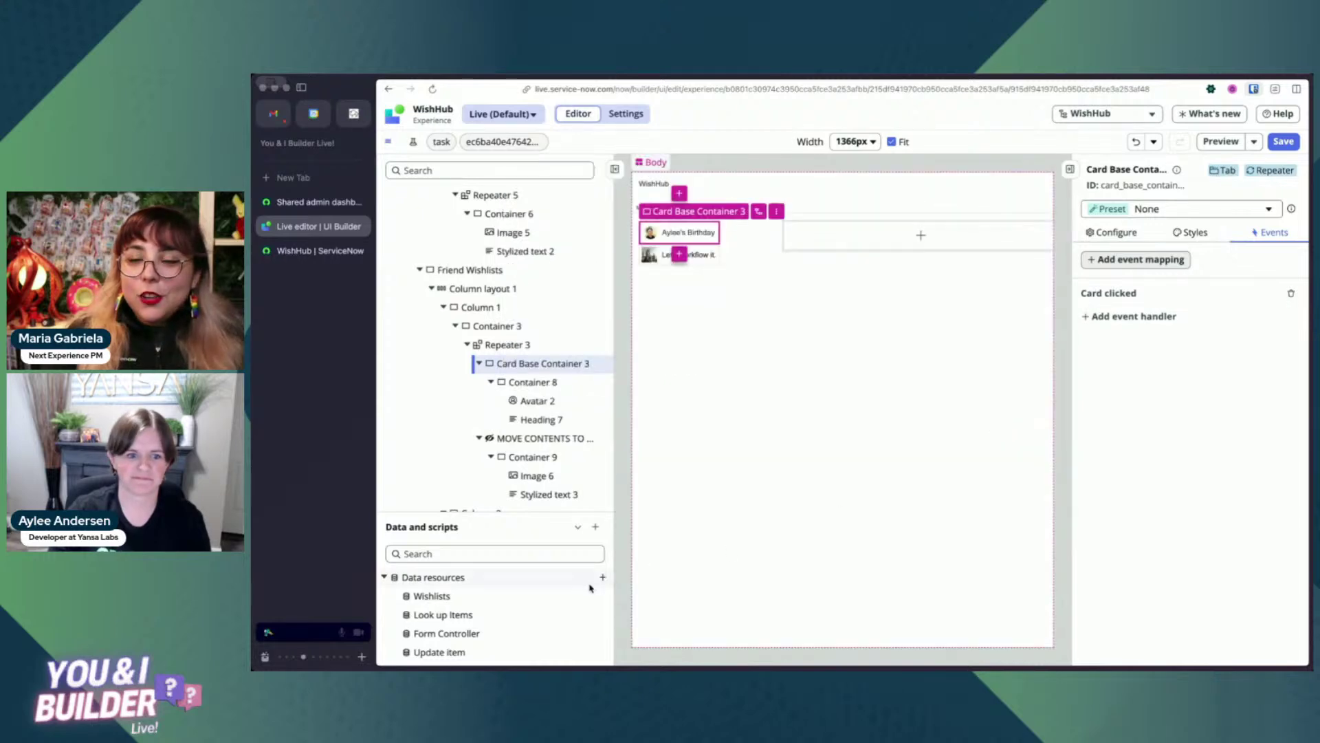
Delete the duplicate selectedFriendList entry from the client state parameters.
{"action": "scroll", "coordinate": [478, 594], "scroll_direction": "down", "scroll_amount": 2}
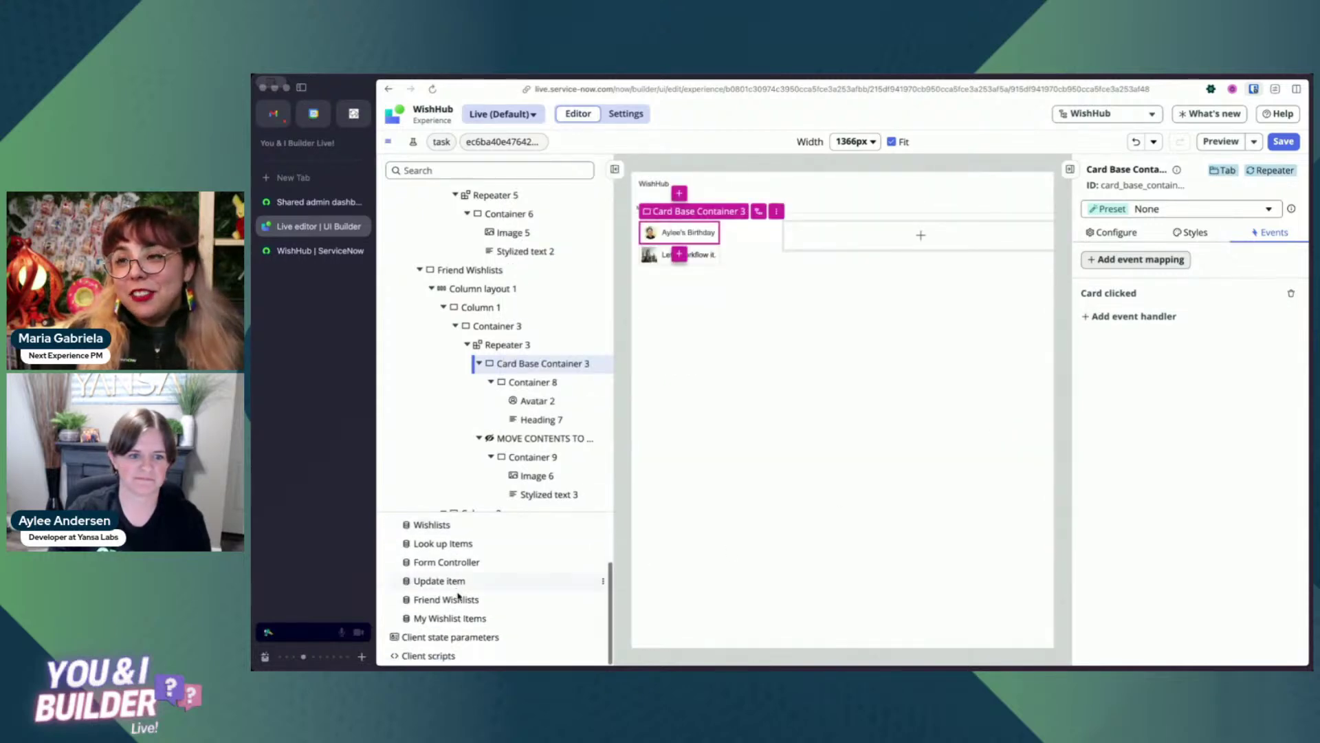
{"action": "left_click", "coordinate": [478, 636]}
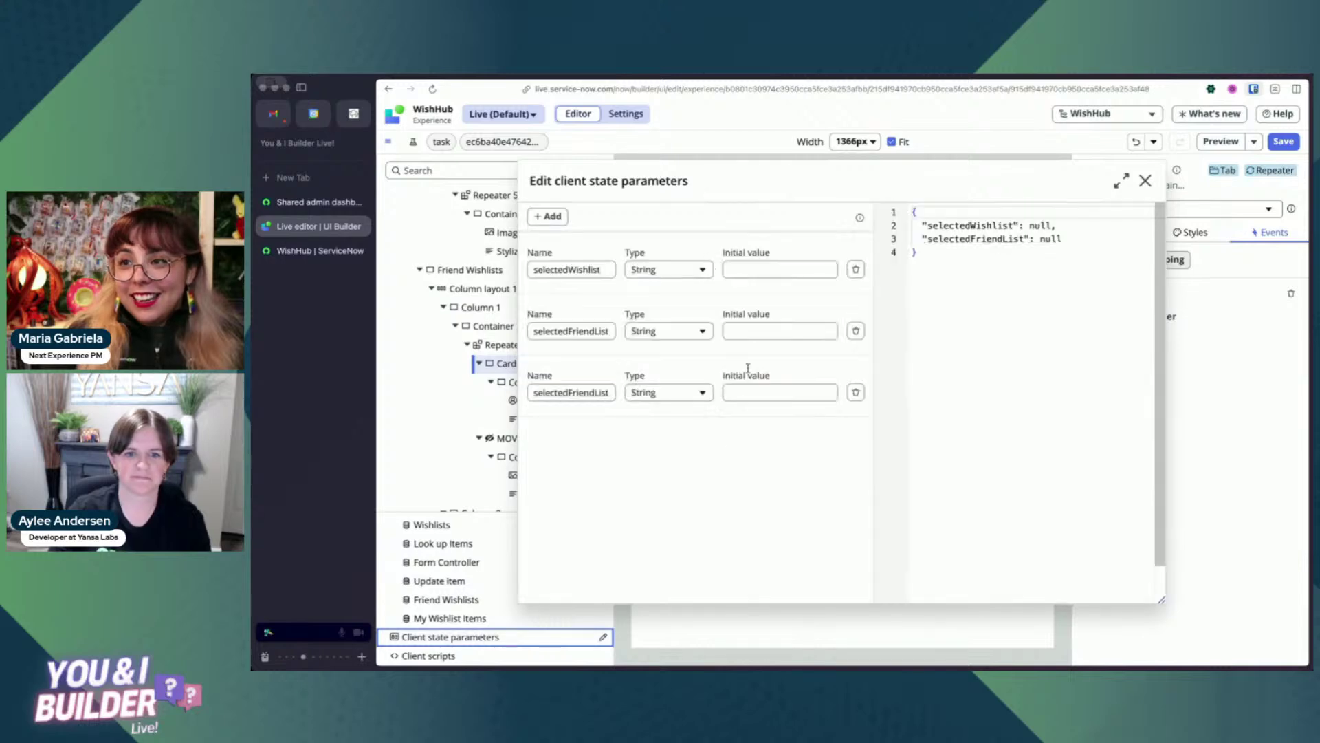
{"action": "left_click", "coordinate": [855, 331]}
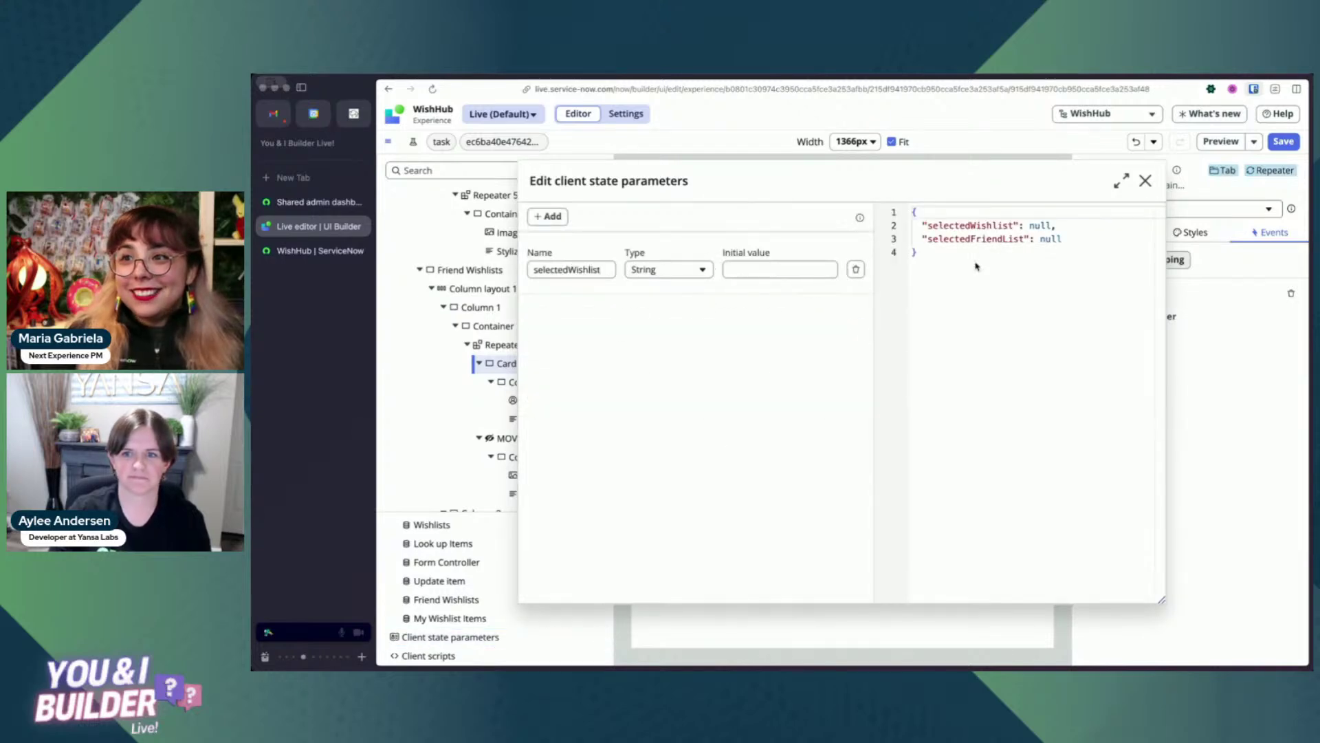
Add a String client state parameter named selectedFriendList without an initial value, close the parameters dialog and save the page.
{"action": "left_click", "coordinate": [548, 216]}
{"action": "left_click", "coordinate": [605, 330]}
{"action": "key", "text": "ctrl+a"}
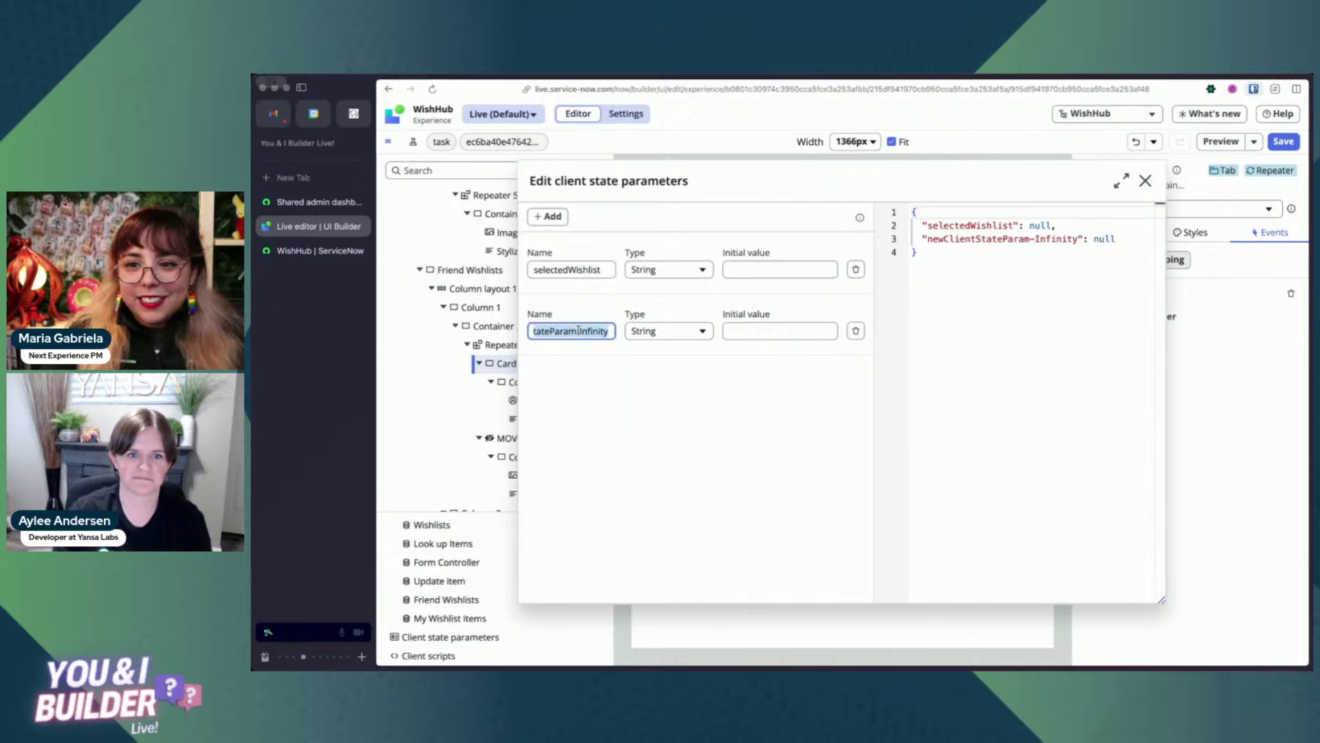
{"action": "type", "text": "felectedFrien"}
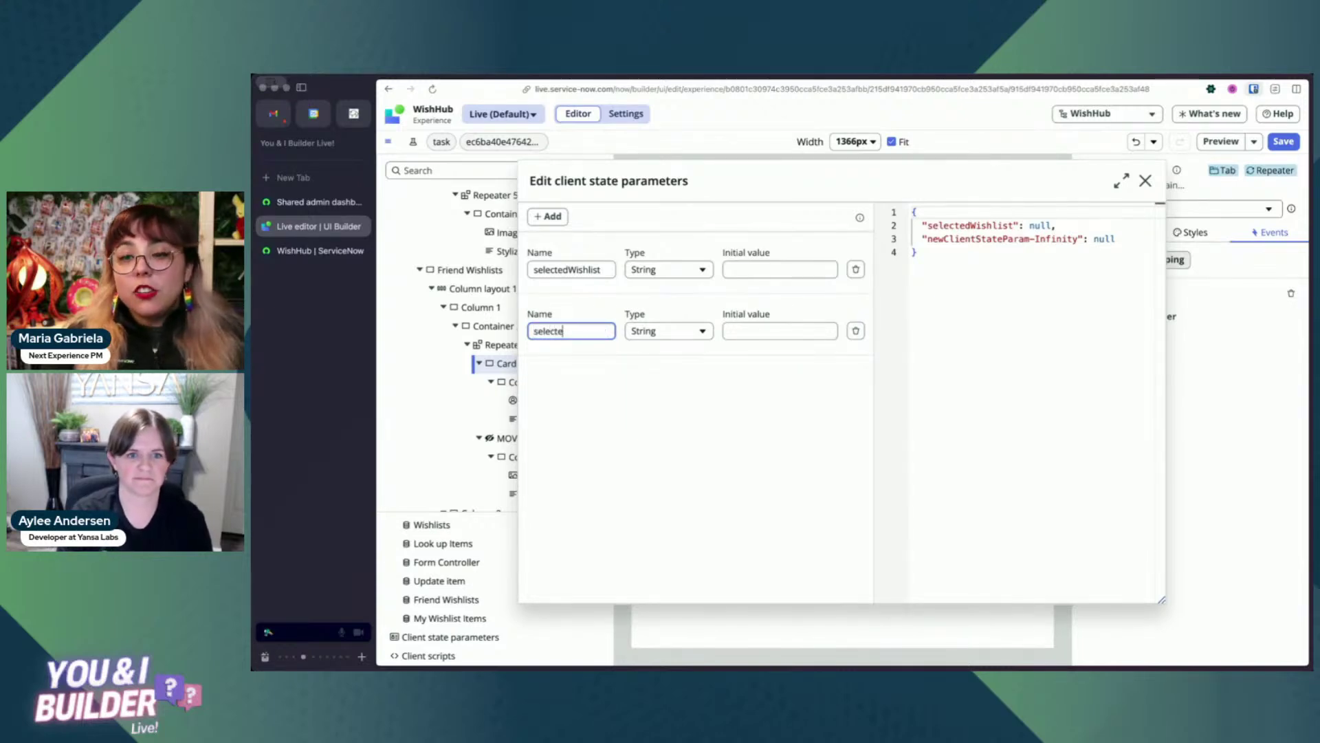
{"action": "type", "text": "dList"}
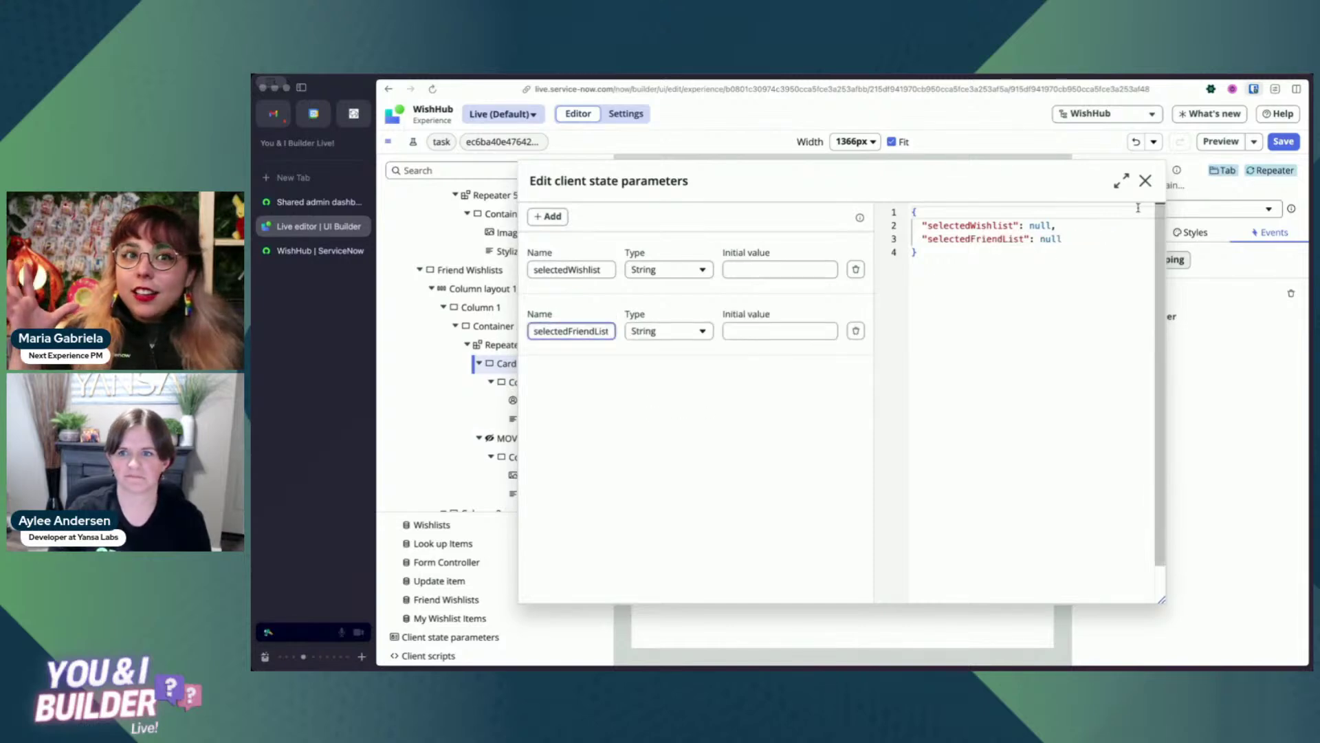
{"action": "left_click", "coordinate": [1145, 182]}
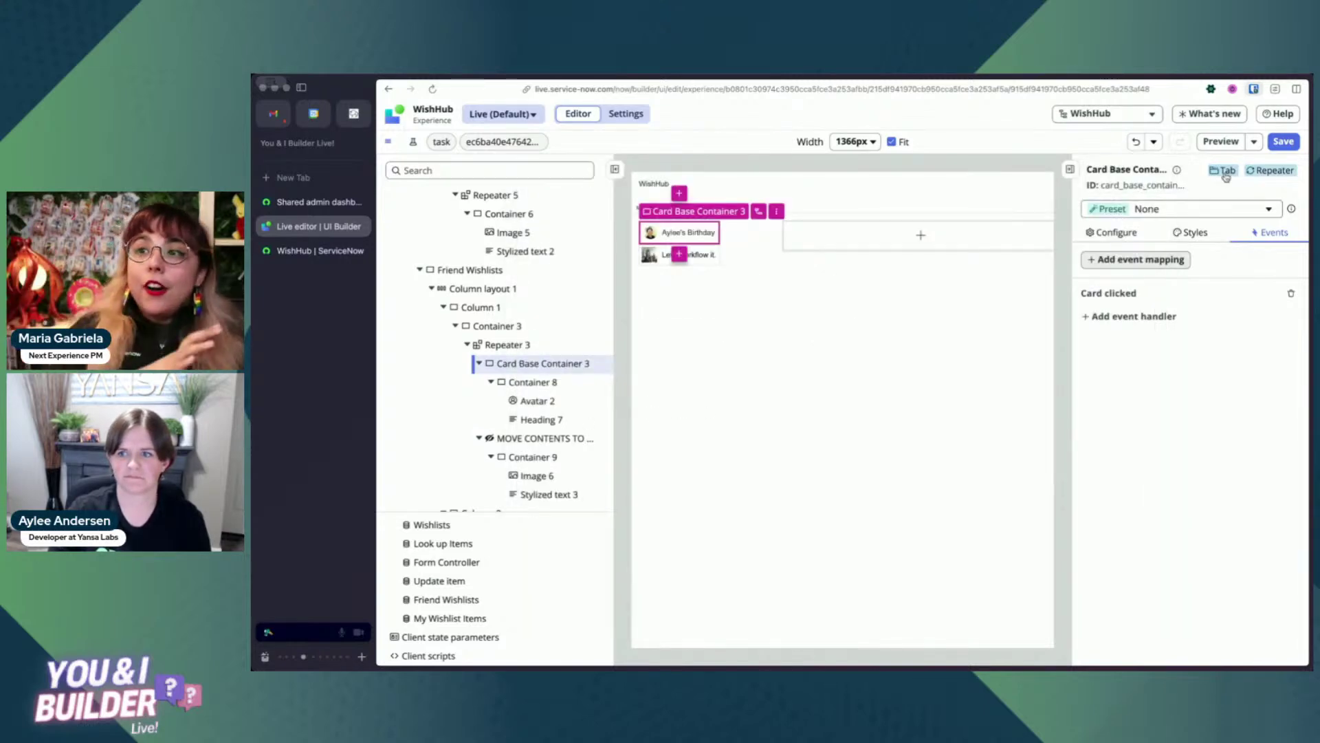
{"action": "left_click", "coordinate": [1283, 141]}
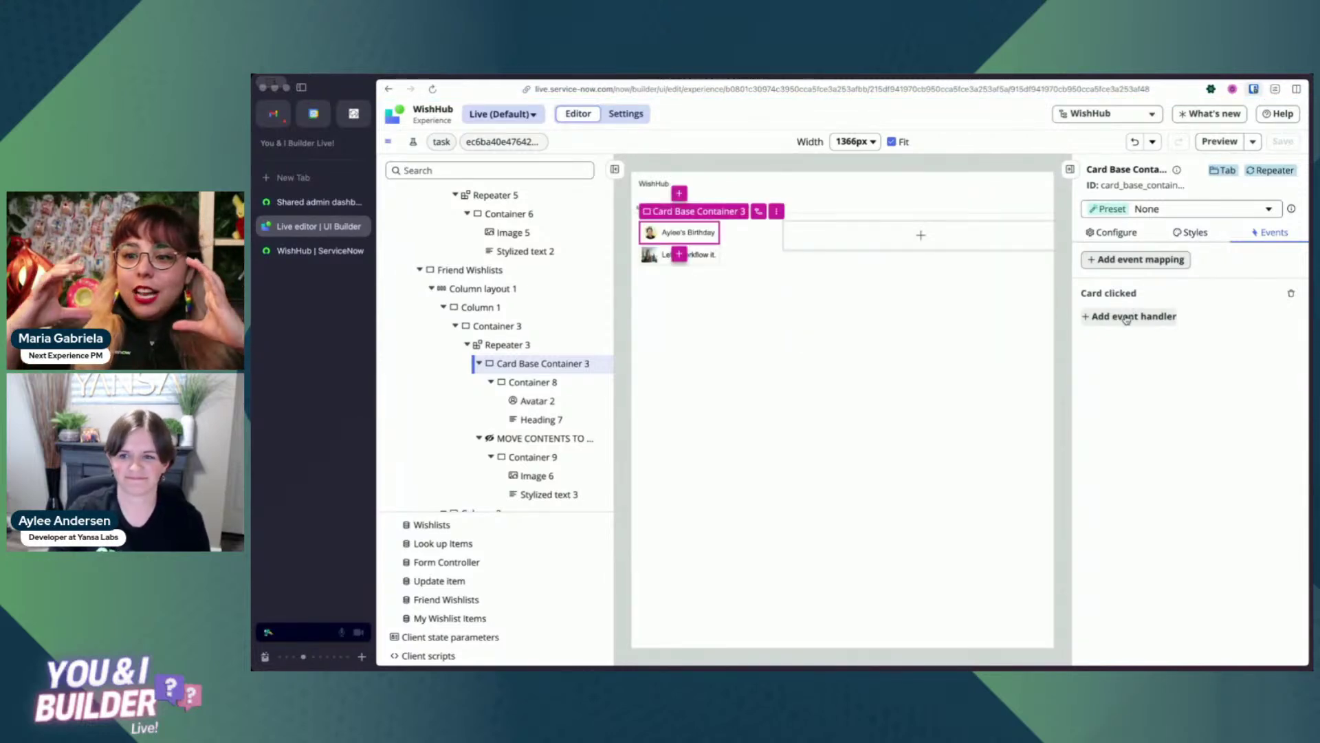
{"action": "left_click", "coordinate": [1128, 317]}
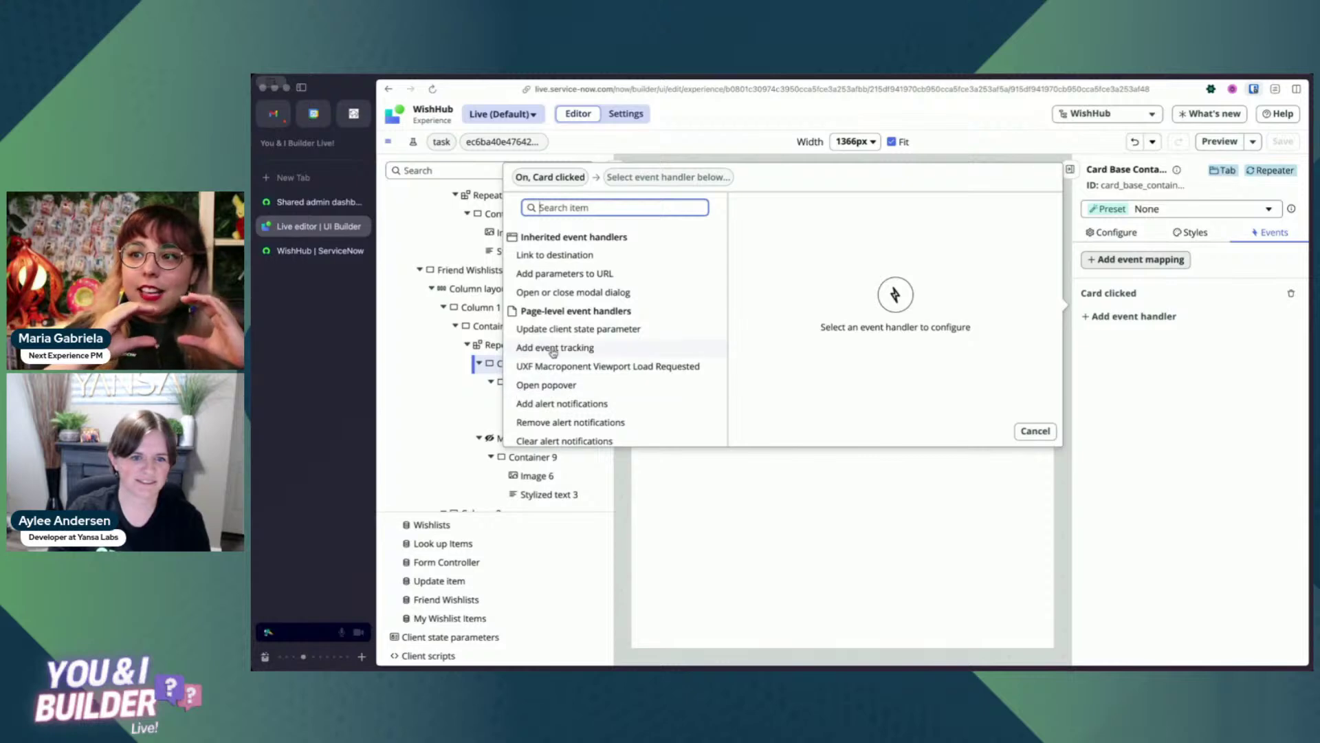
{"action": "left_click", "coordinate": [559, 330]}
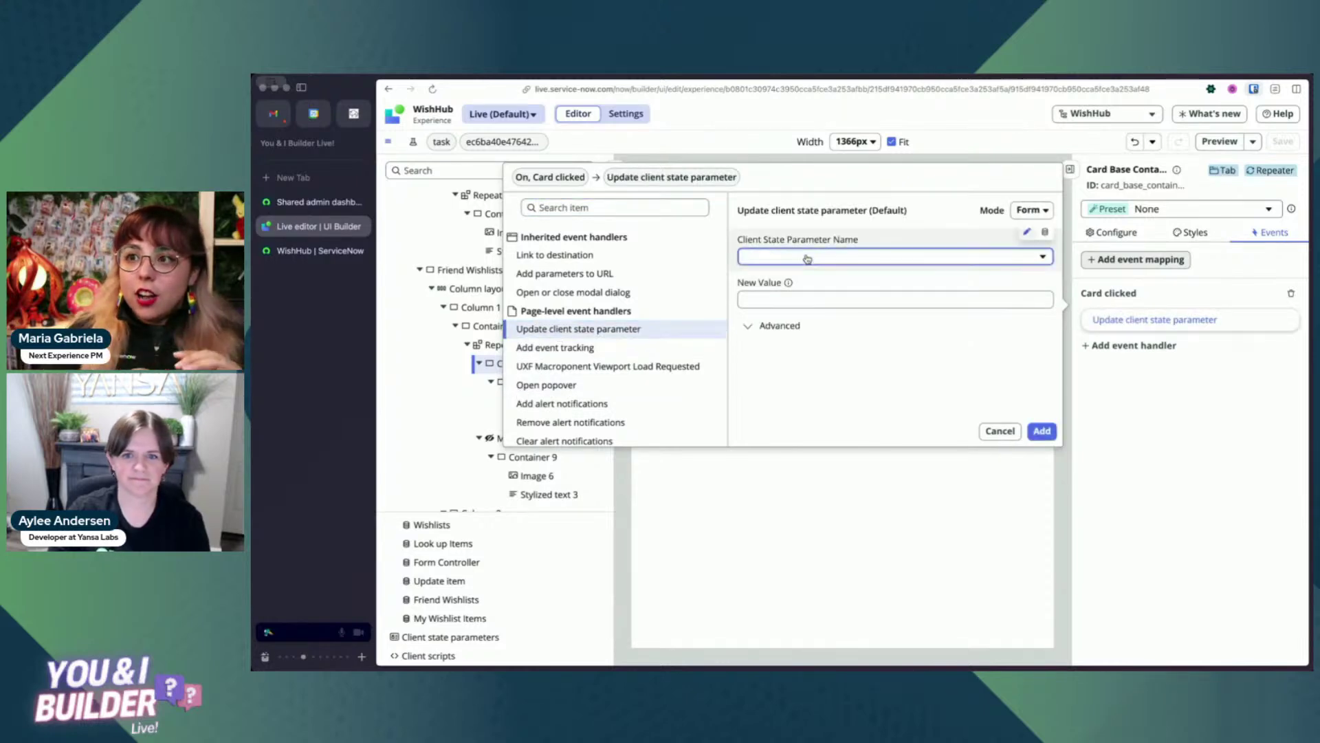
{"action": "left_click", "coordinate": [810, 257]}
{"action": "left_click", "coordinate": [807, 293]}
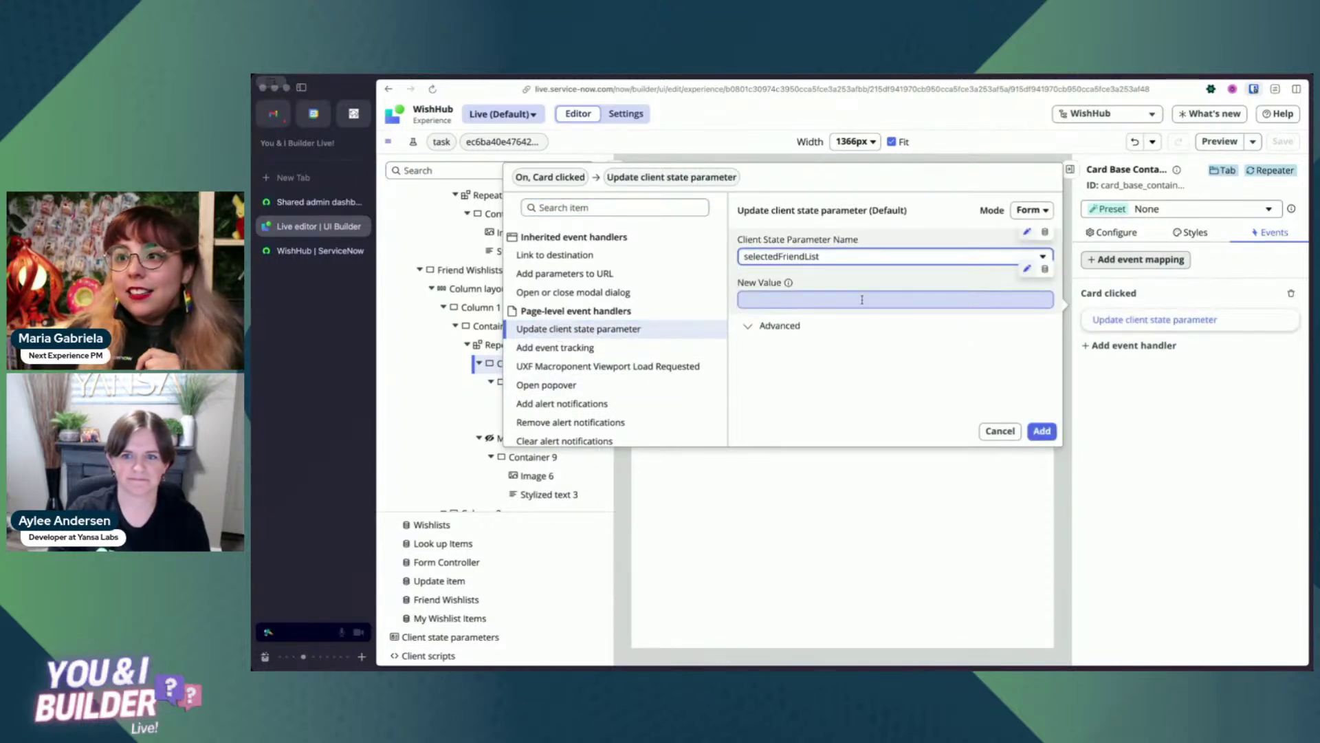
{"action": "left_click", "coordinate": [1044, 269]}
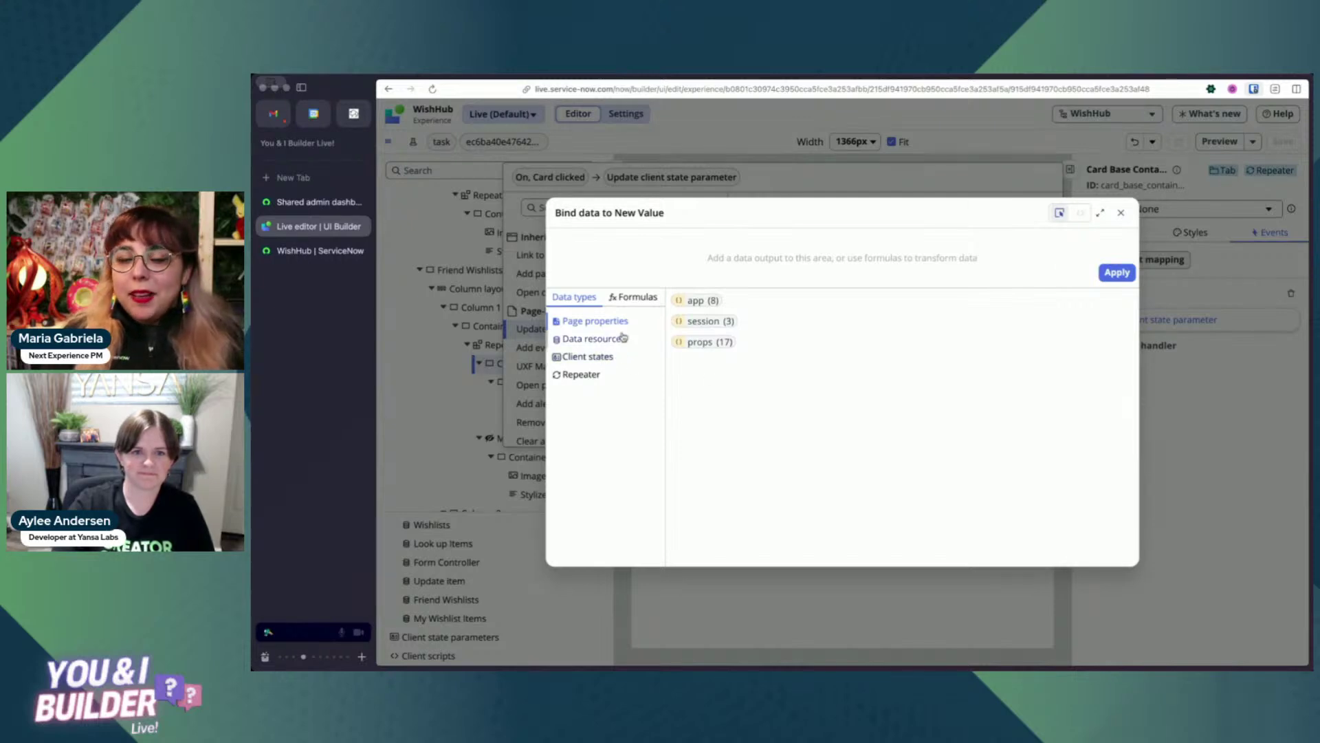
{"action": "left_click", "coordinate": [588, 376]}
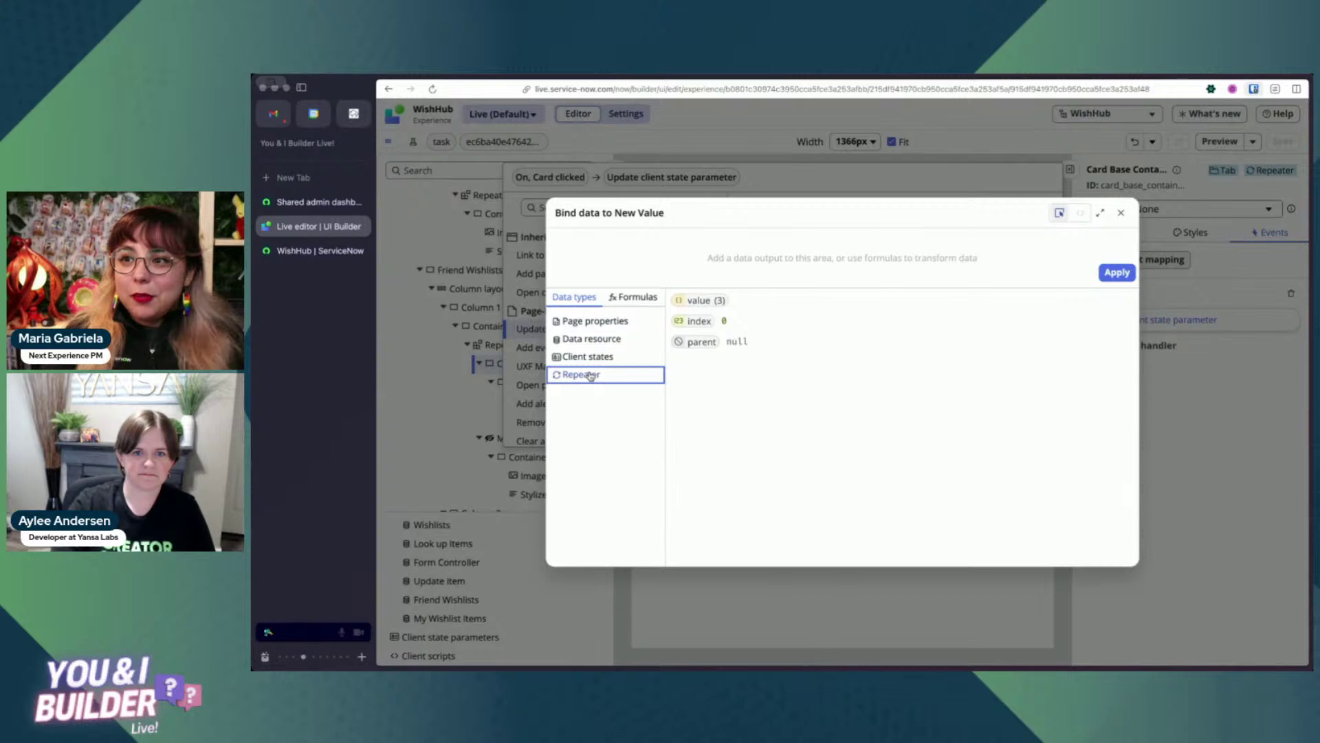
{"action": "left_click", "coordinate": [700, 300]}
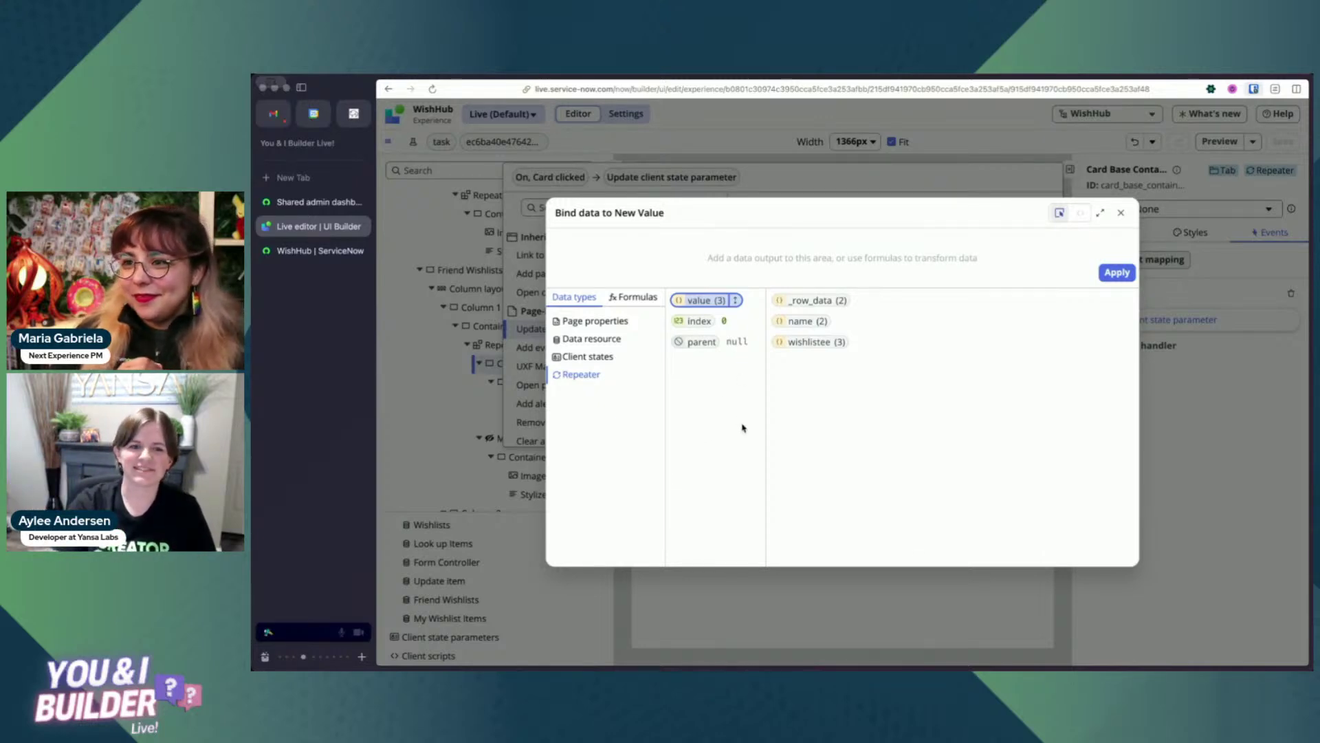
{"action": "left_click", "coordinate": [1121, 212]}
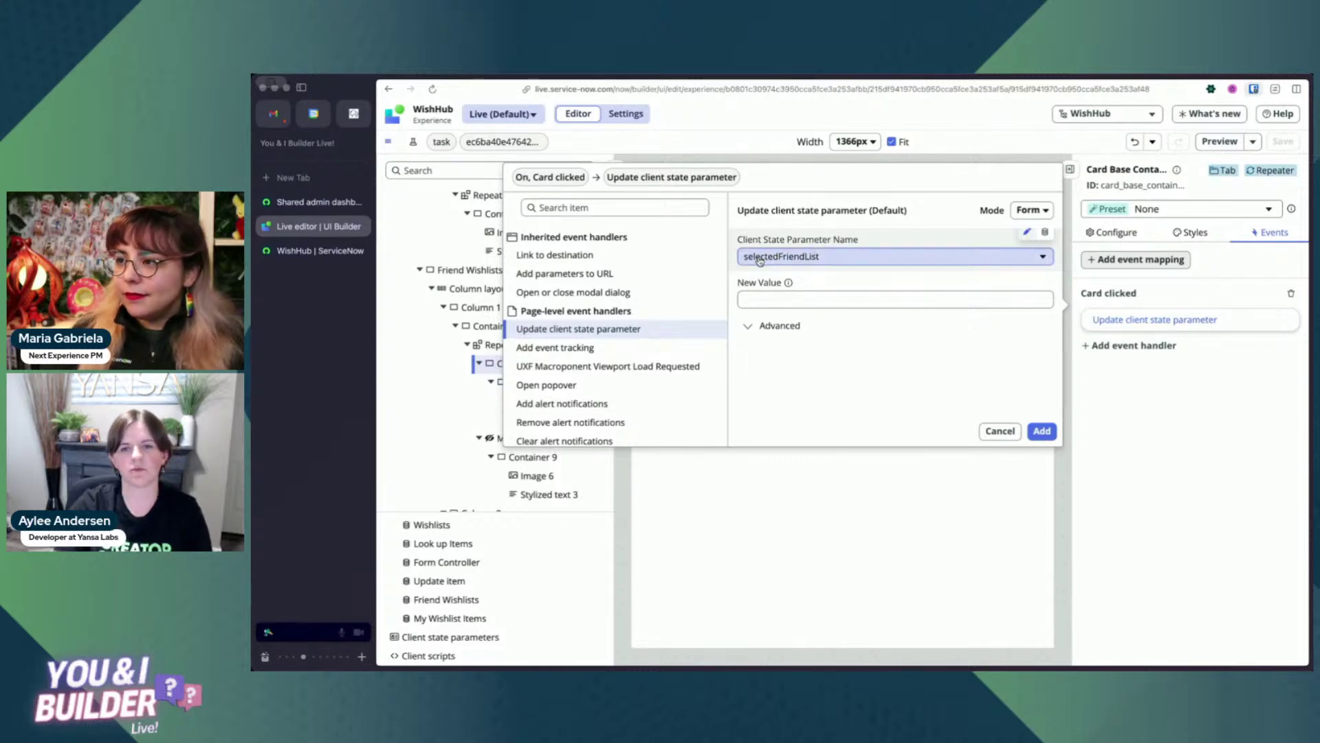
{"action": "left_click", "coordinate": [1000, 431]}
Map Card Base Container 3's Card selected set event to an Update client state parameter handler targeting selectedFriendList.
{"action": "left_click", "coordinate": [1131, 260]}
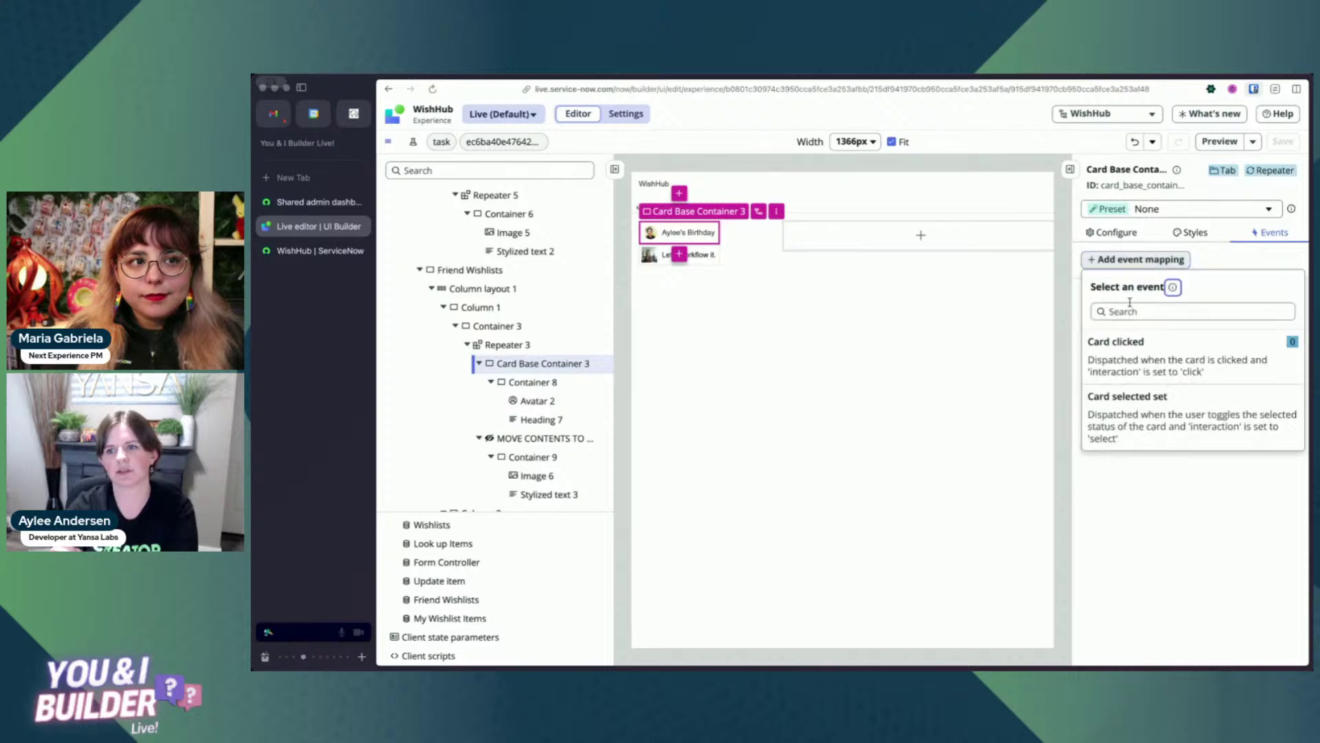
{"action": "left_click", "coordinate": [1141, 423]}
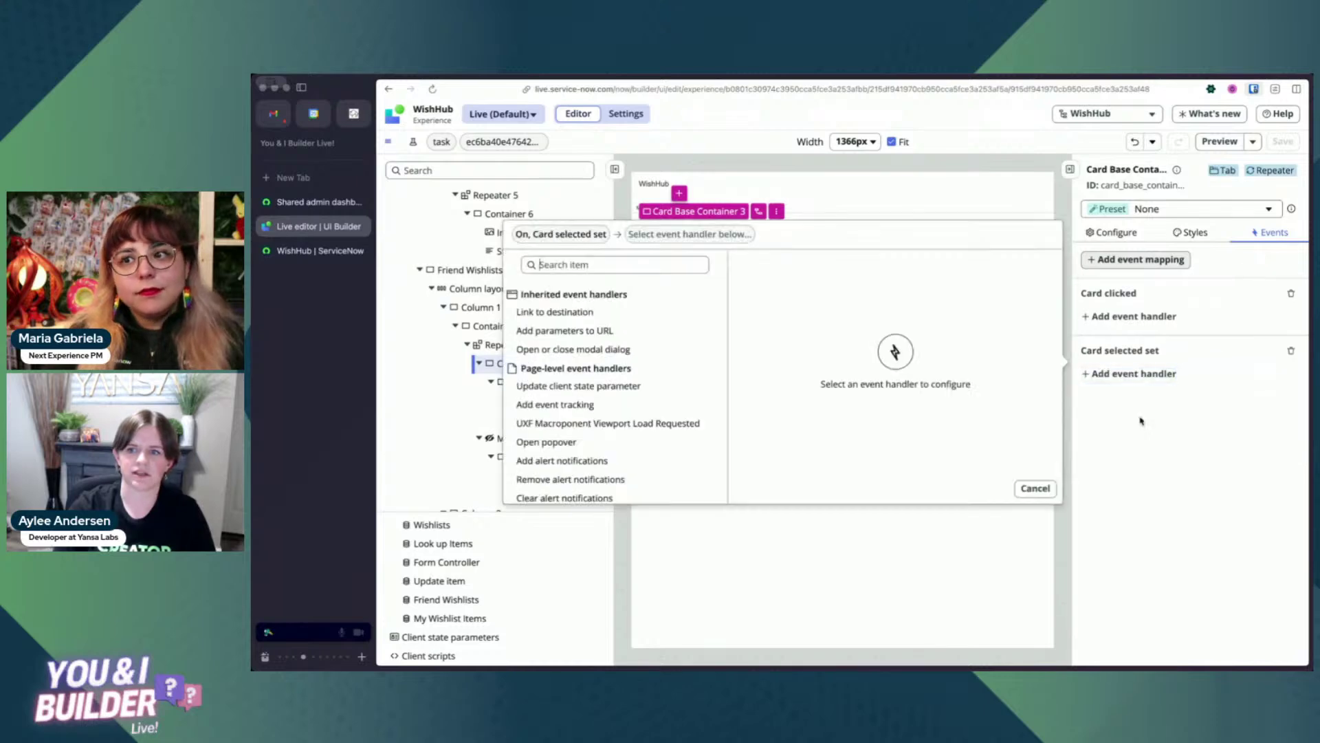
{"action": "left_click", "coordinate": [578, 386]}
{"action": "left_click", "coordinate": [815, 315]}
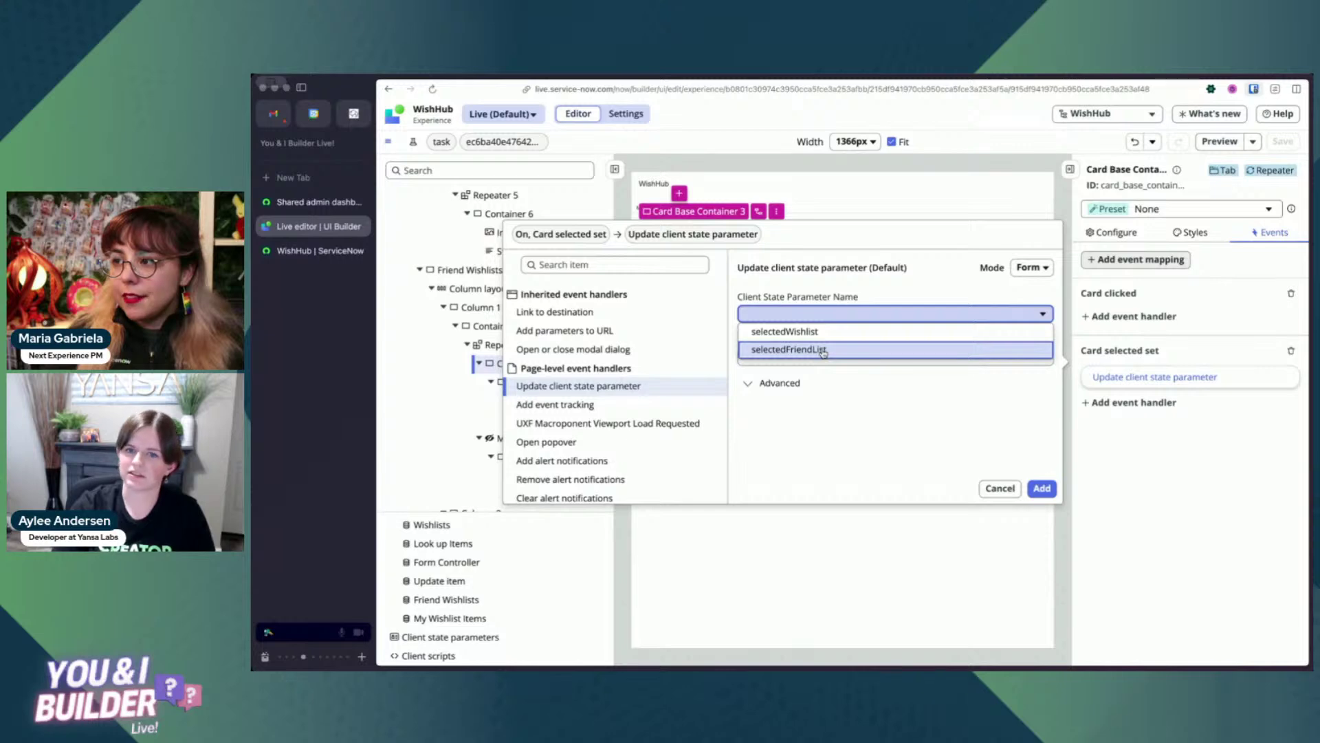
{"action": "left_click", "coordinate": [823, 350]}
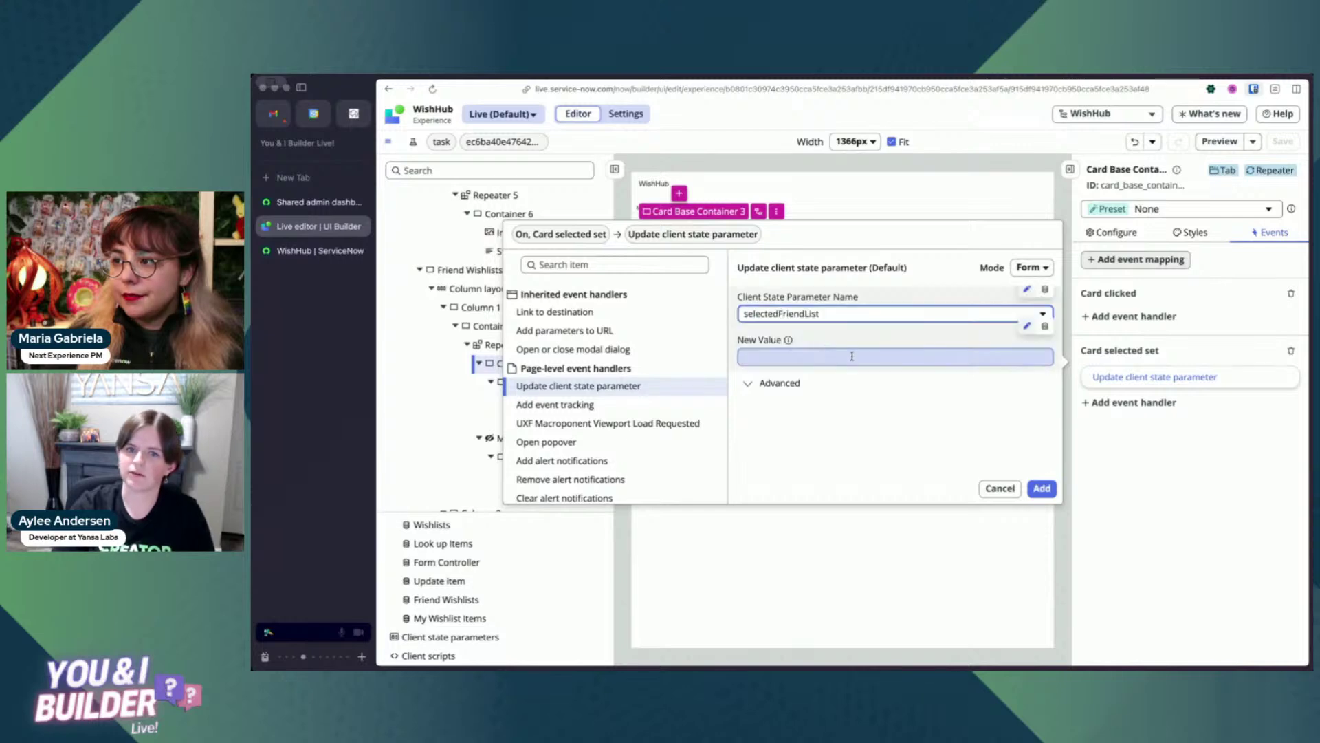
Bind the handler's New Value to the repeater's value > _row_data > uniqueValue and add the handler.
{"action": "left_click", "coordinate": [1045, 326]}
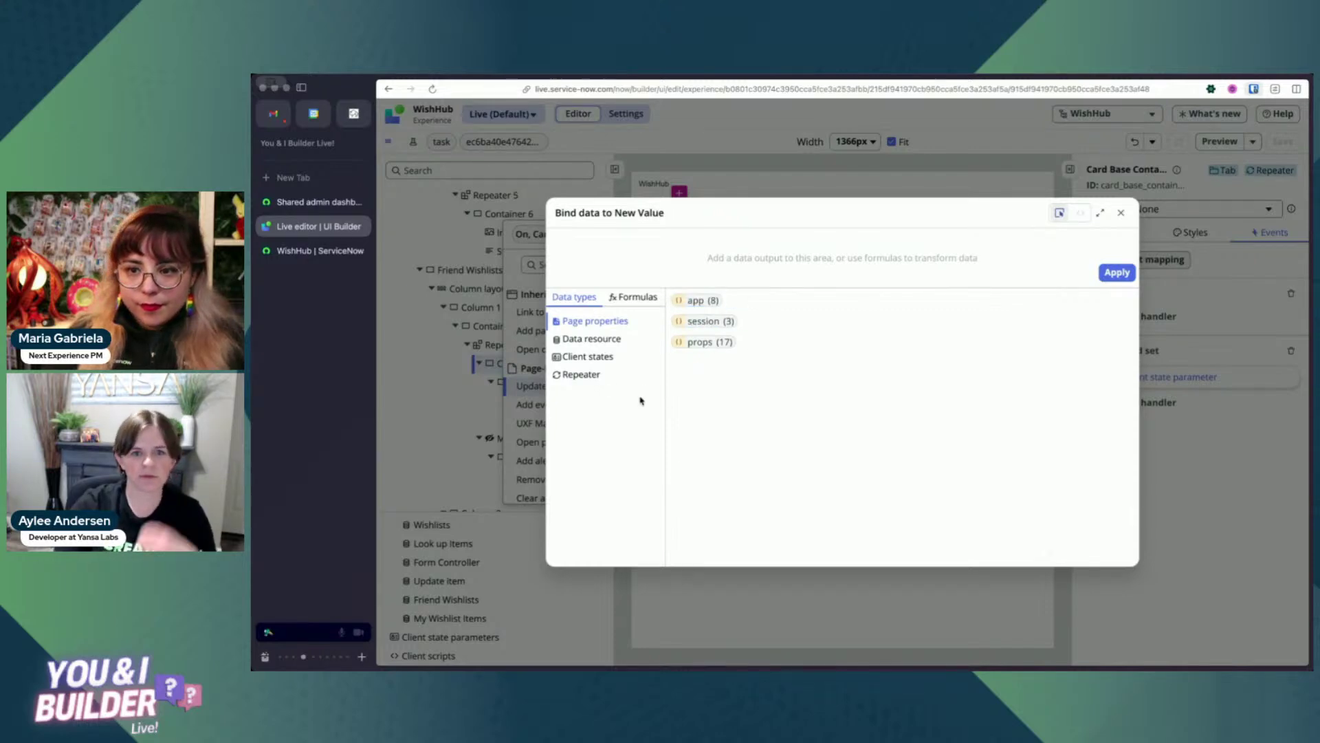
{"action": "left_click", "coordinate": [590, 377]}
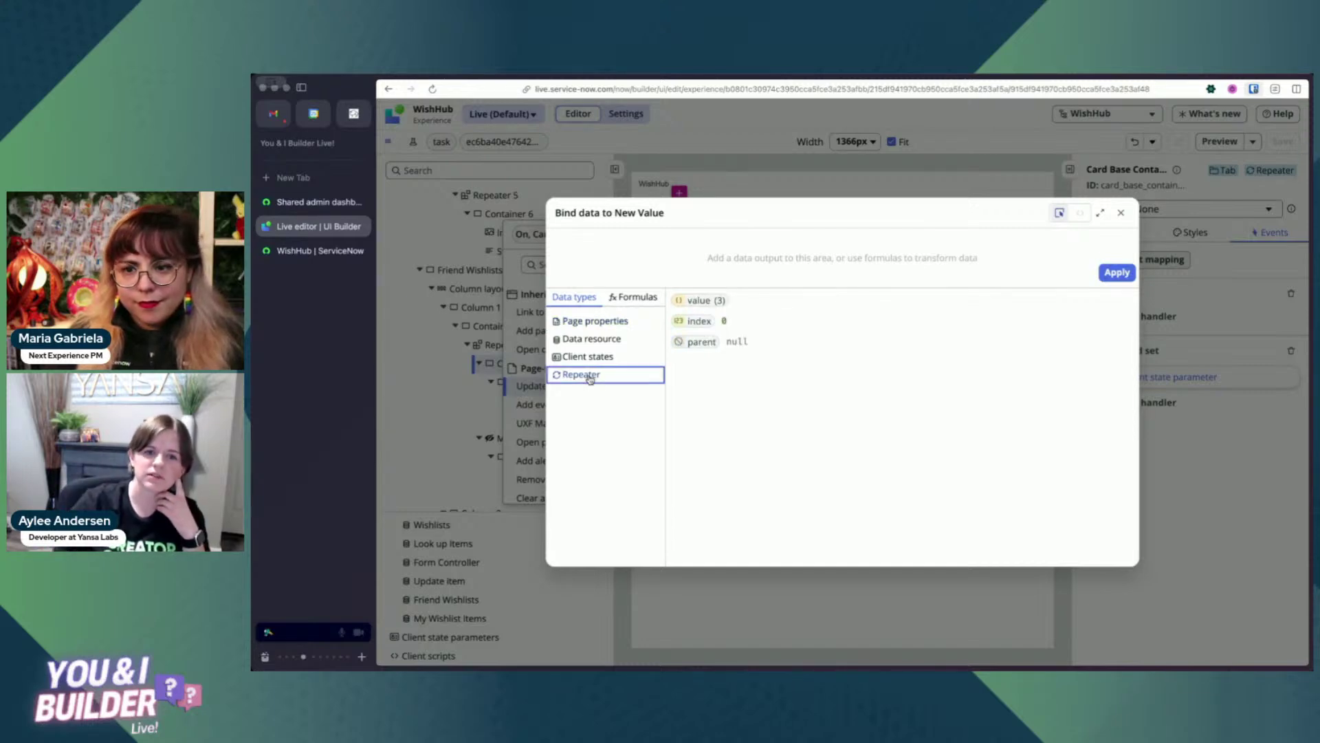
{"action": "left_click", "coordinate": [719, 301]}
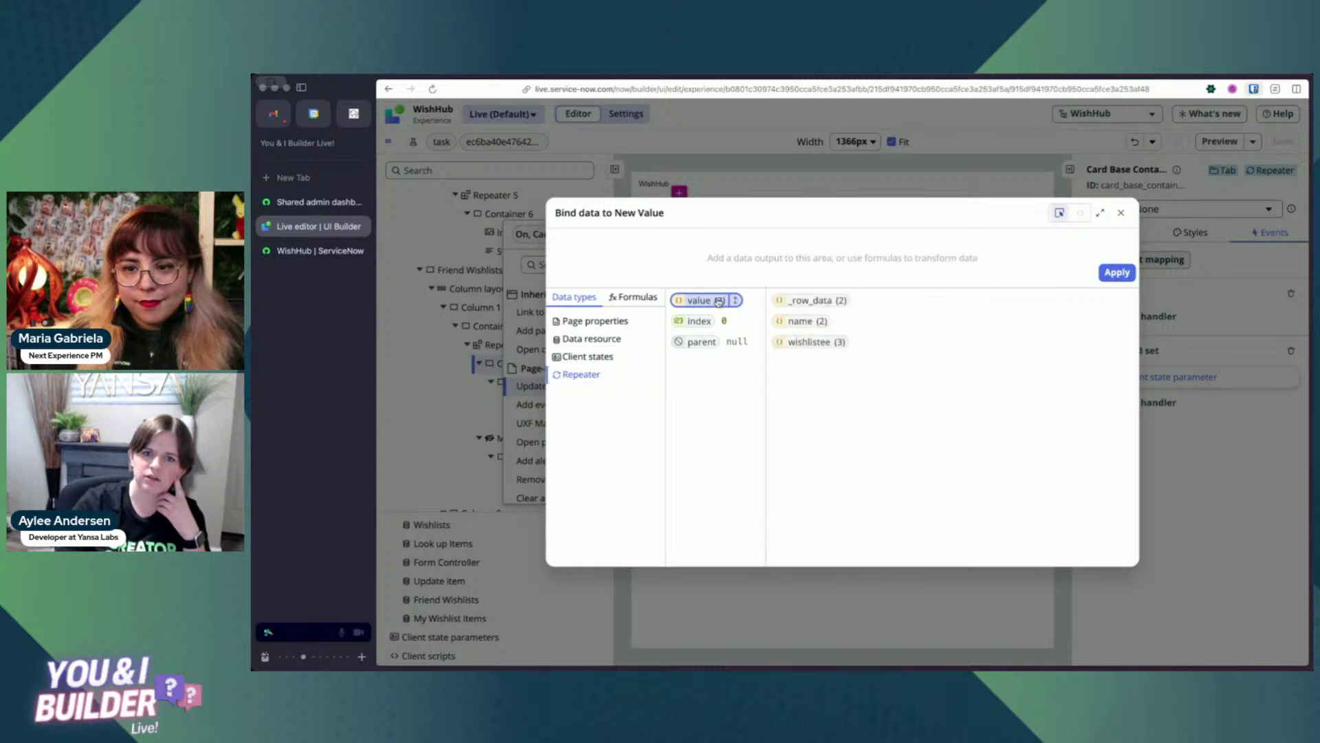
{"action": "left_click", "coordinate": [813, 301]}
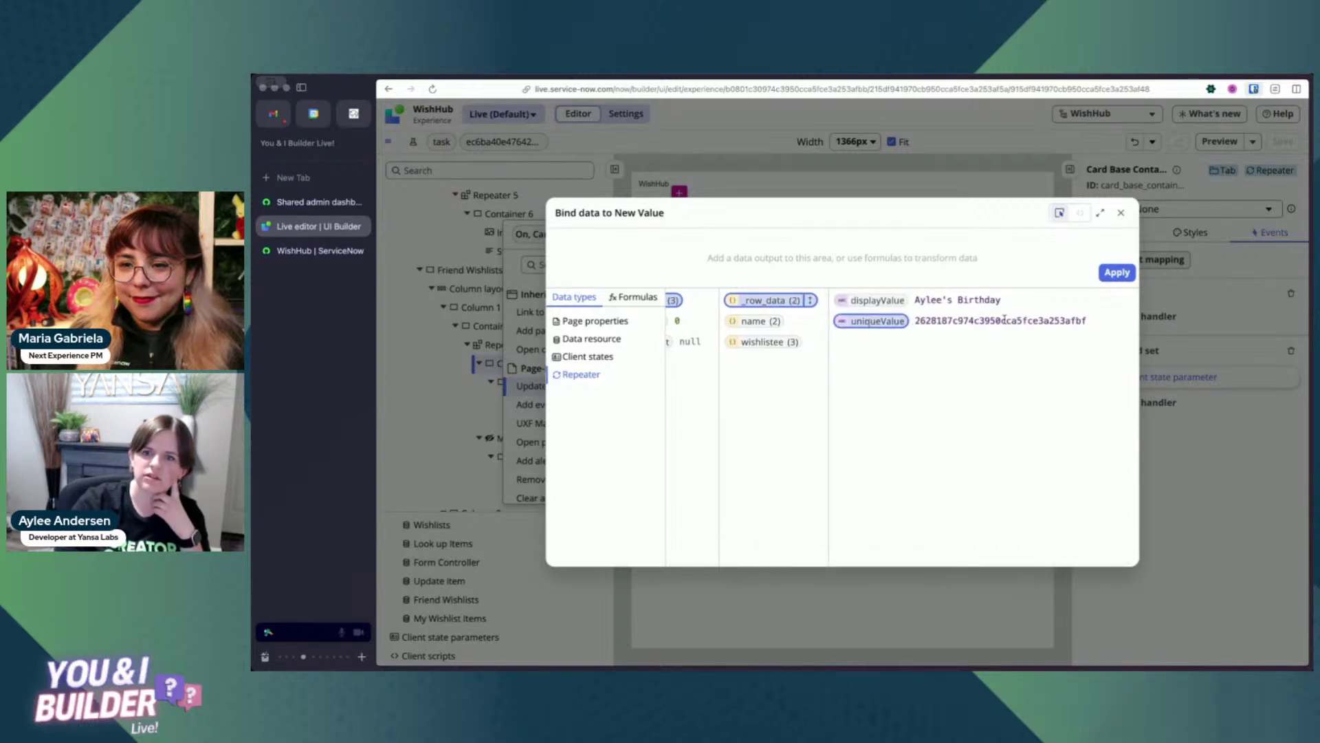
{"action": "left_click", "coordinate": [885, 321]}
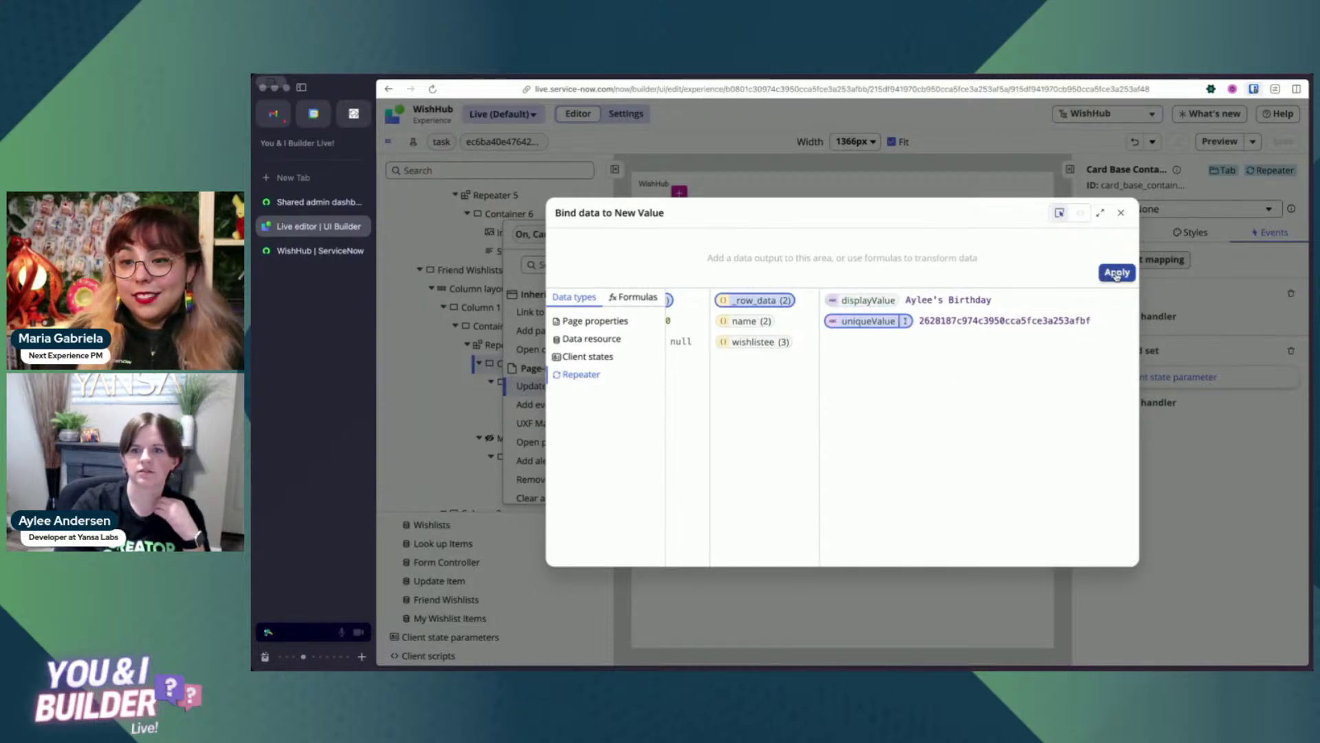
{"action": "left_click", "coordinate": [906, 321]}
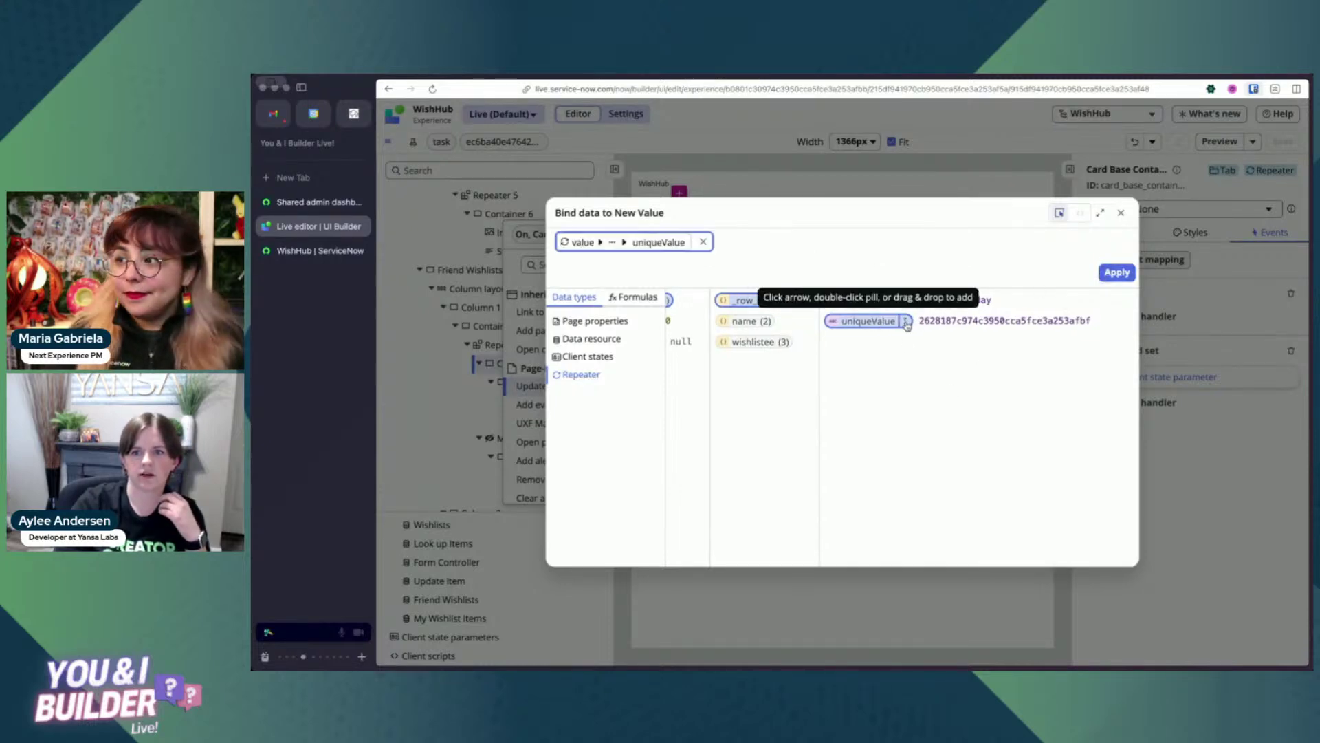
{"action": "left_click", "coordinate": [1116, 273]}
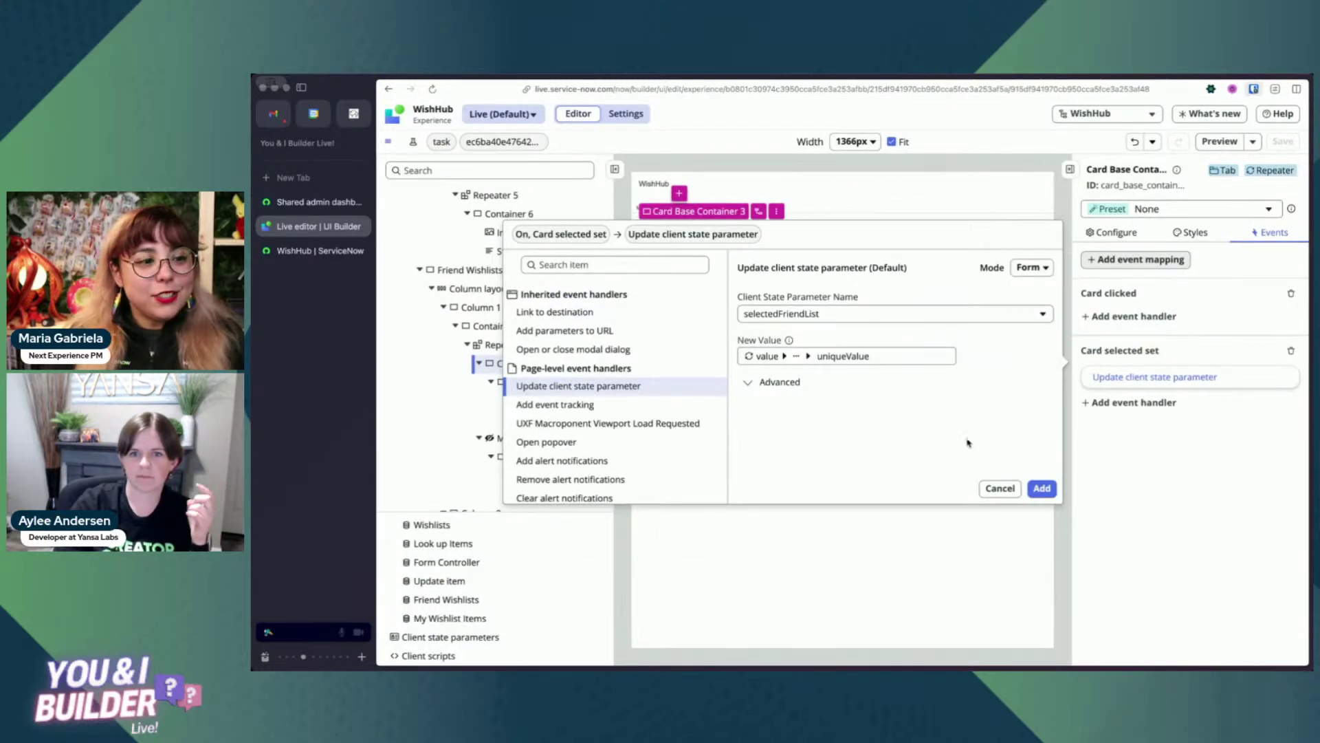
{"action": "left_click", "coordinate": [1045, 492]}
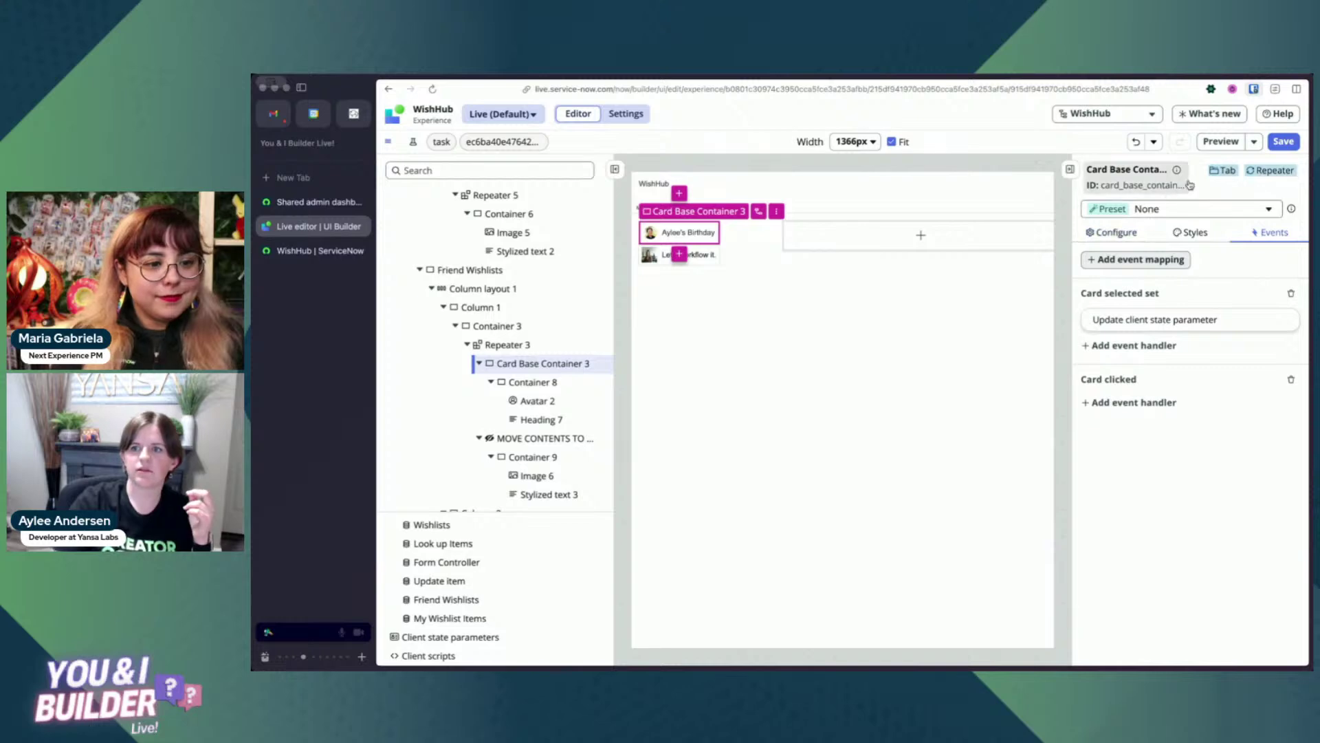
Set Card Base Container 3's Interaction property to Select.
{"action": "left_click", "coordinate": [1125, 235]}
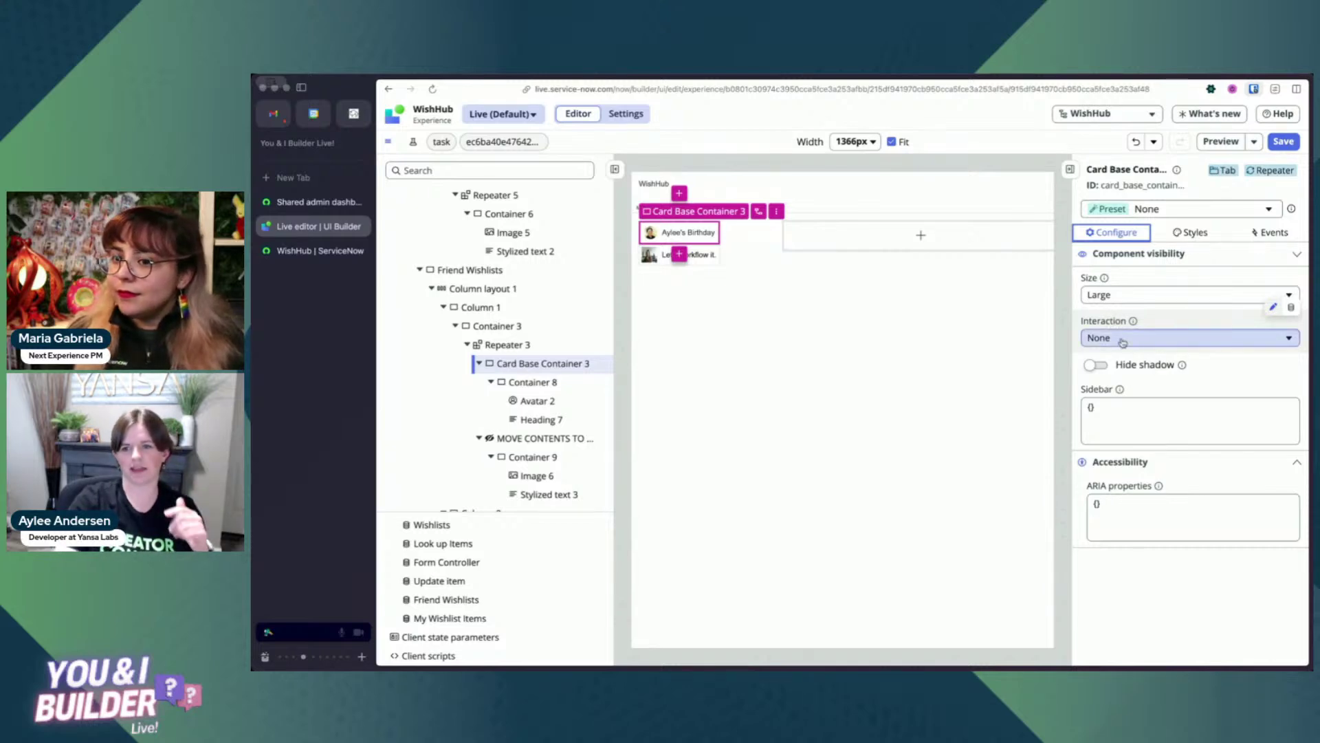
{"action": "left_click", "coordinate": [1122, 338]}
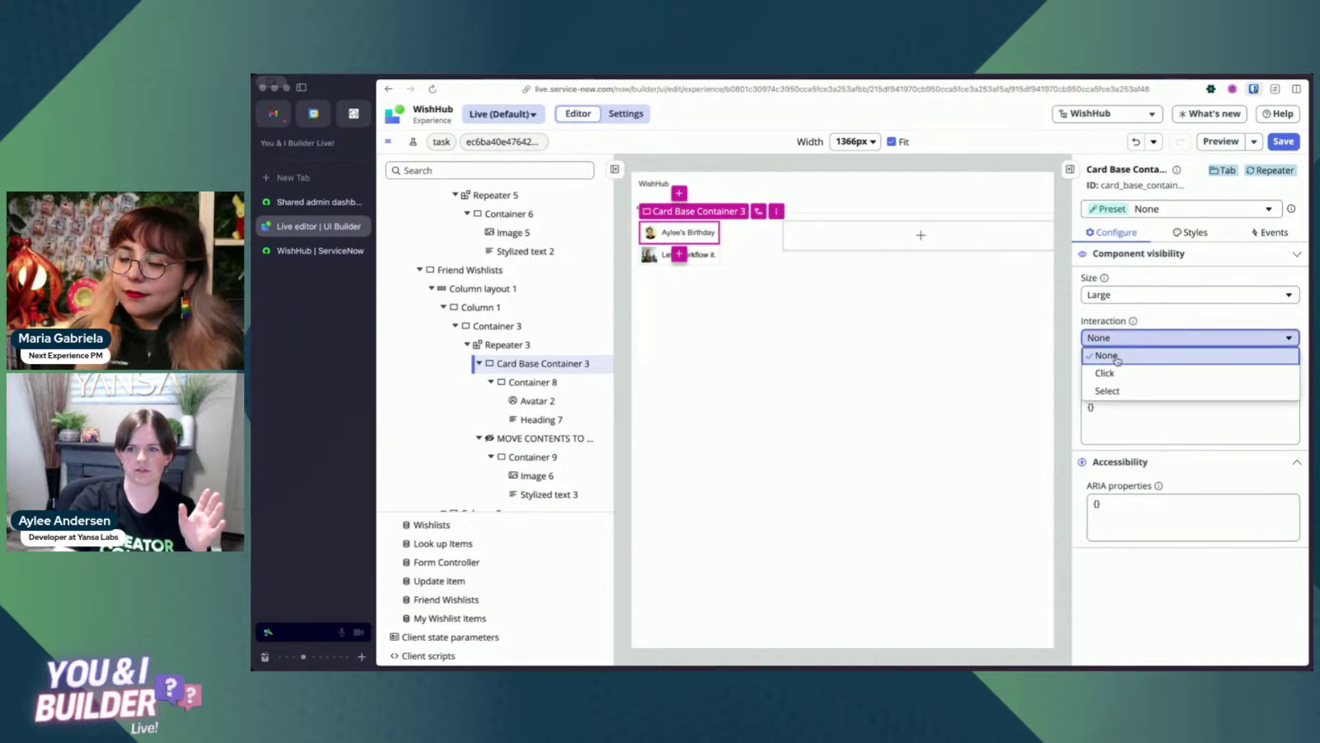
{"action": "left_click", "coordinate": [1128, 391]}
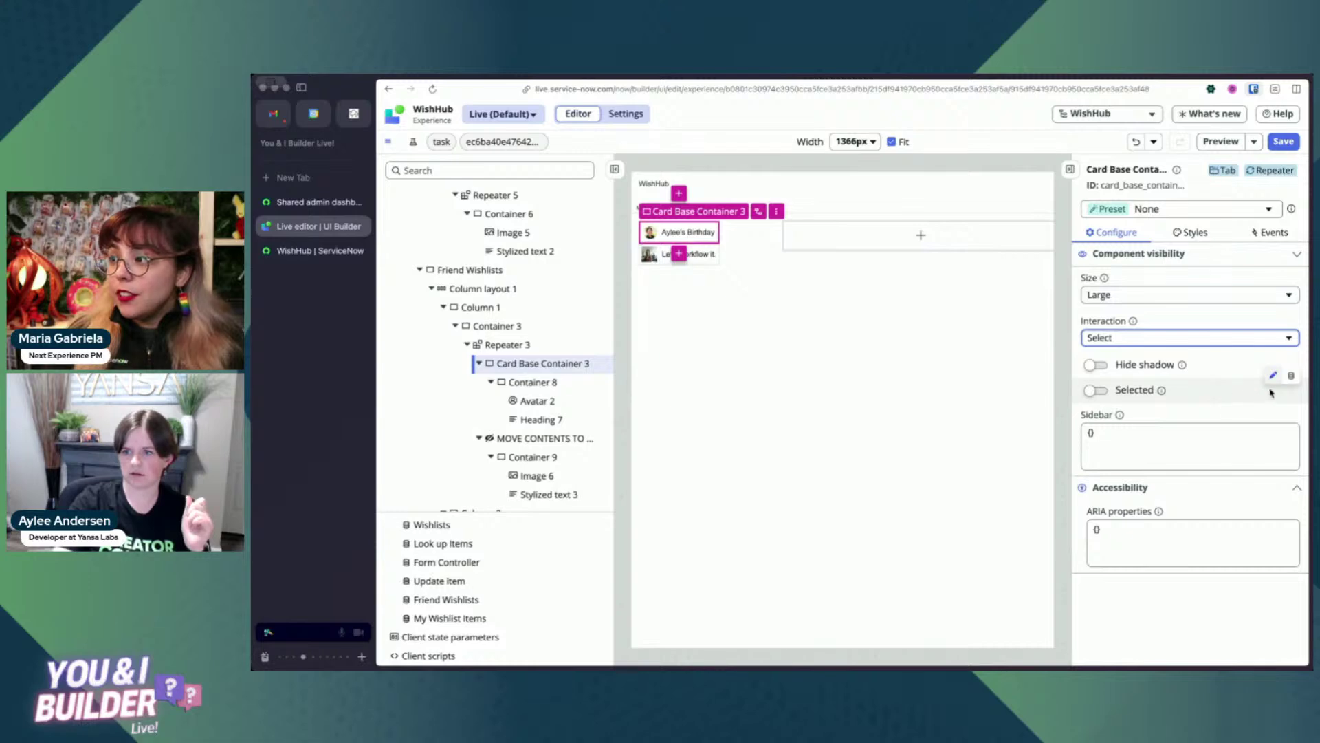
Open the data binding for Card Base Container 3's Selected property and insert an EQUAL formula.
{"action": "left_click", "coordinate": [1292, 375]}
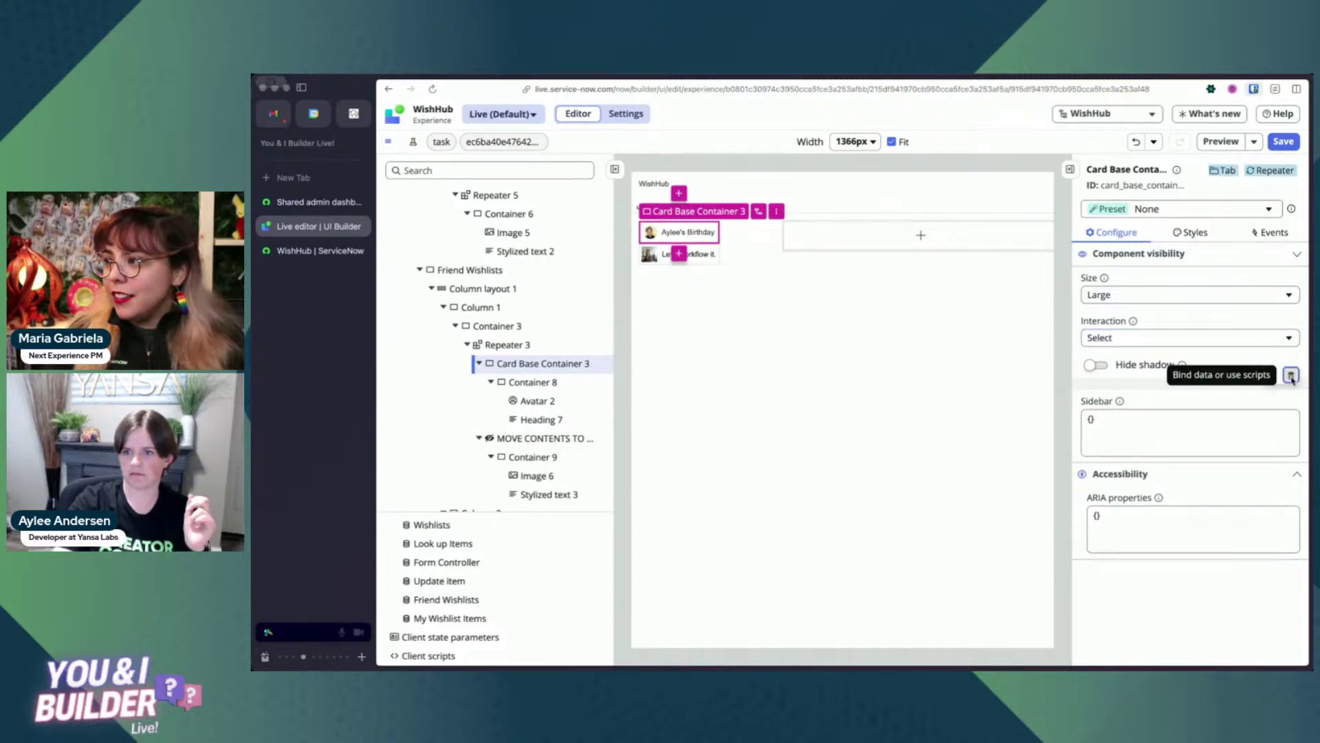
{"action": "left_click", "coordinate": [1119, 213]}
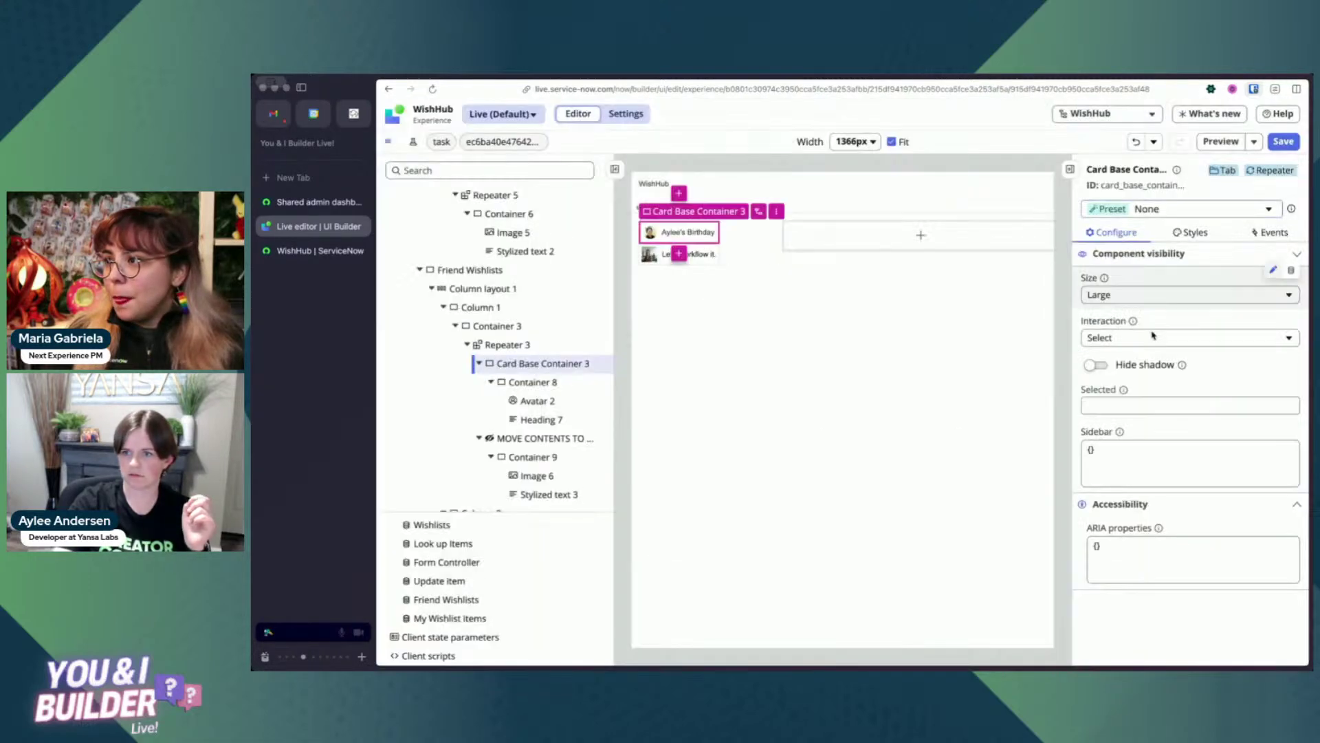
{"action": "mouse_move", "coordinate": [1124, 392]}
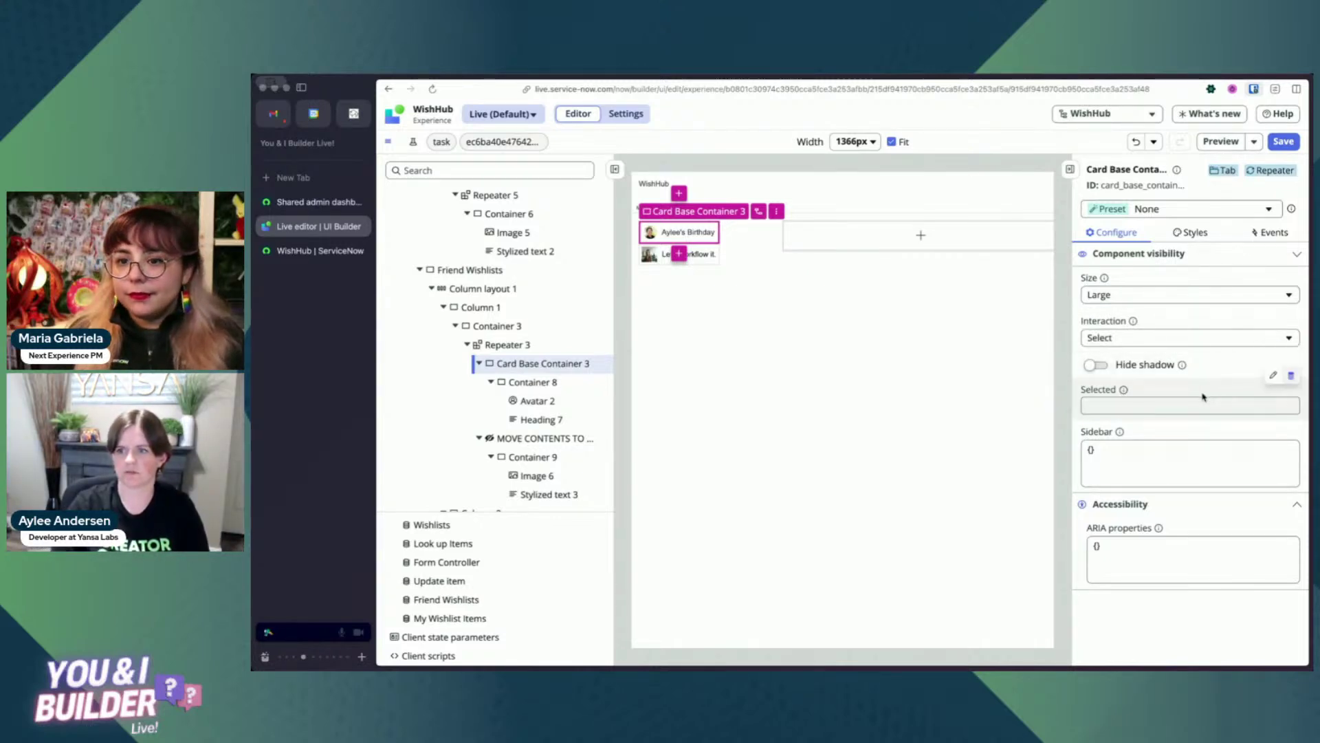
{"action": "left_click", "coordinate": [1292, 376]}
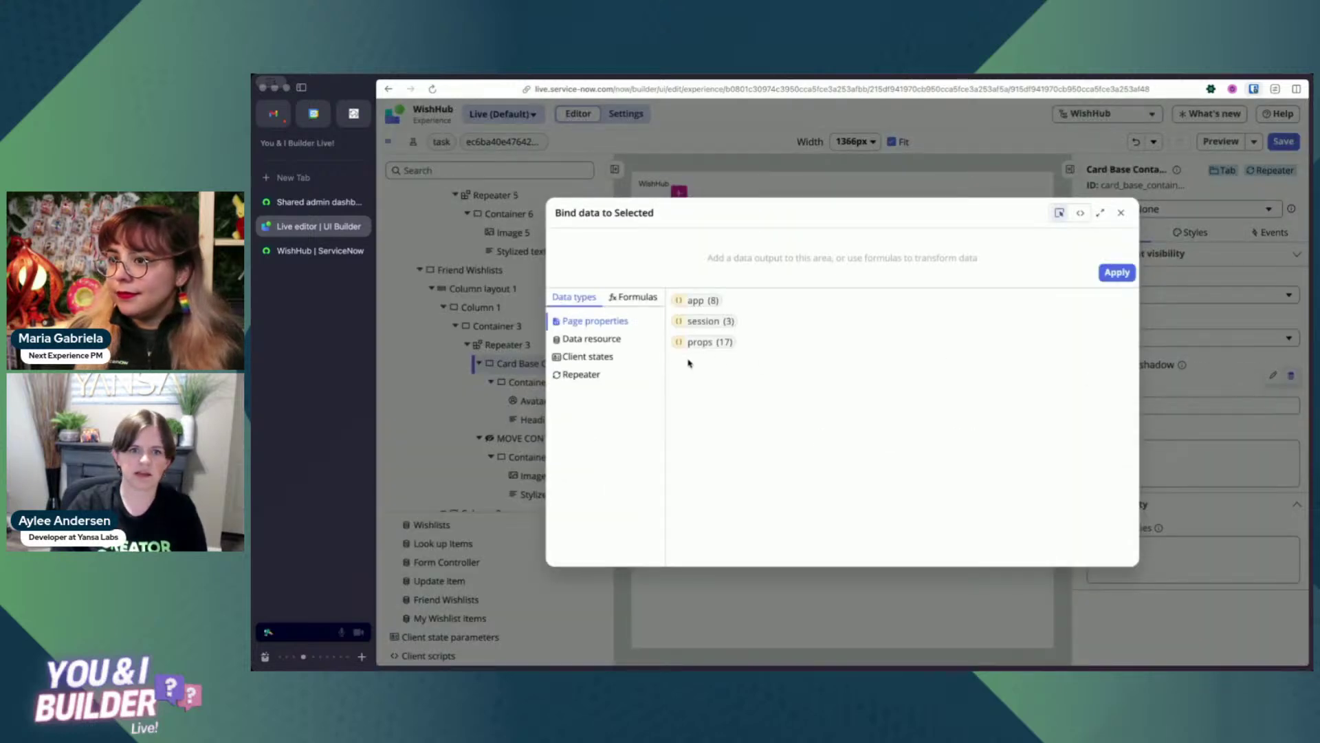
{"action": "left_click", "coordinate": [577, 358]}
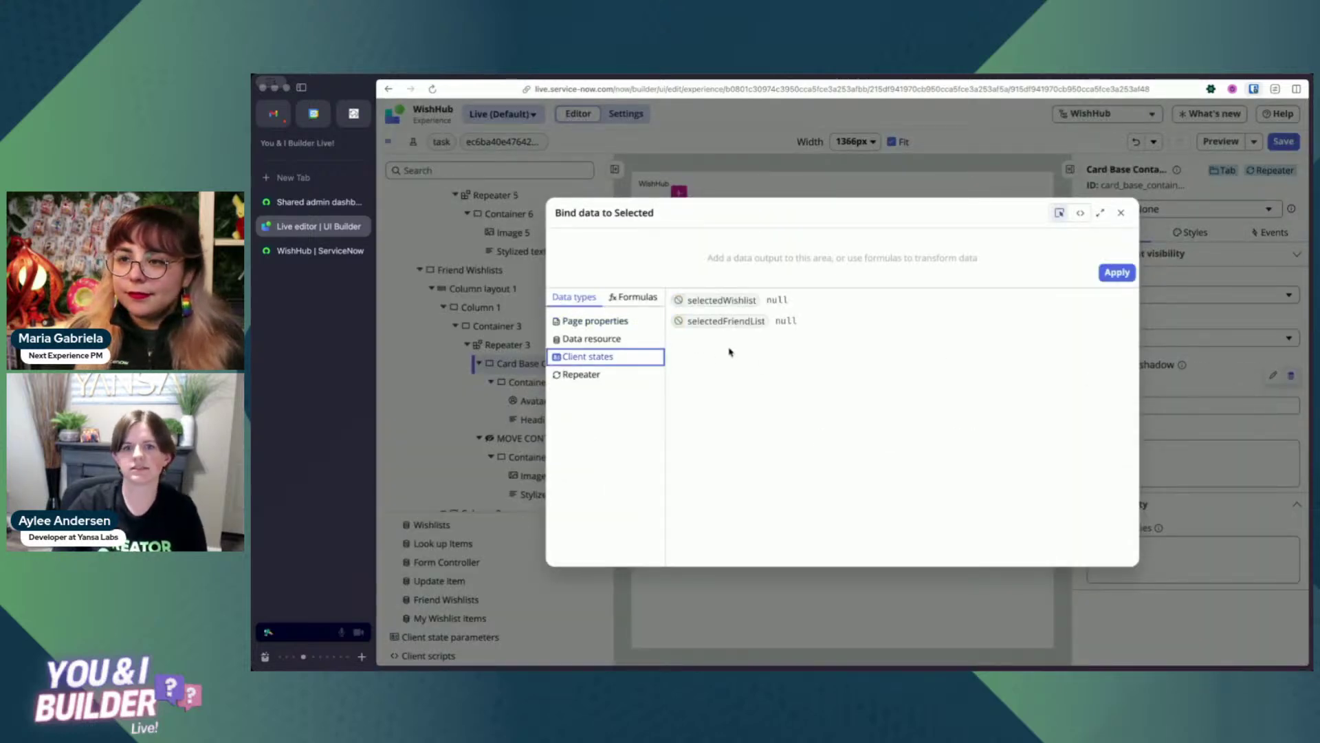
{"action": "left_click", "coordinate": [706, 324]}
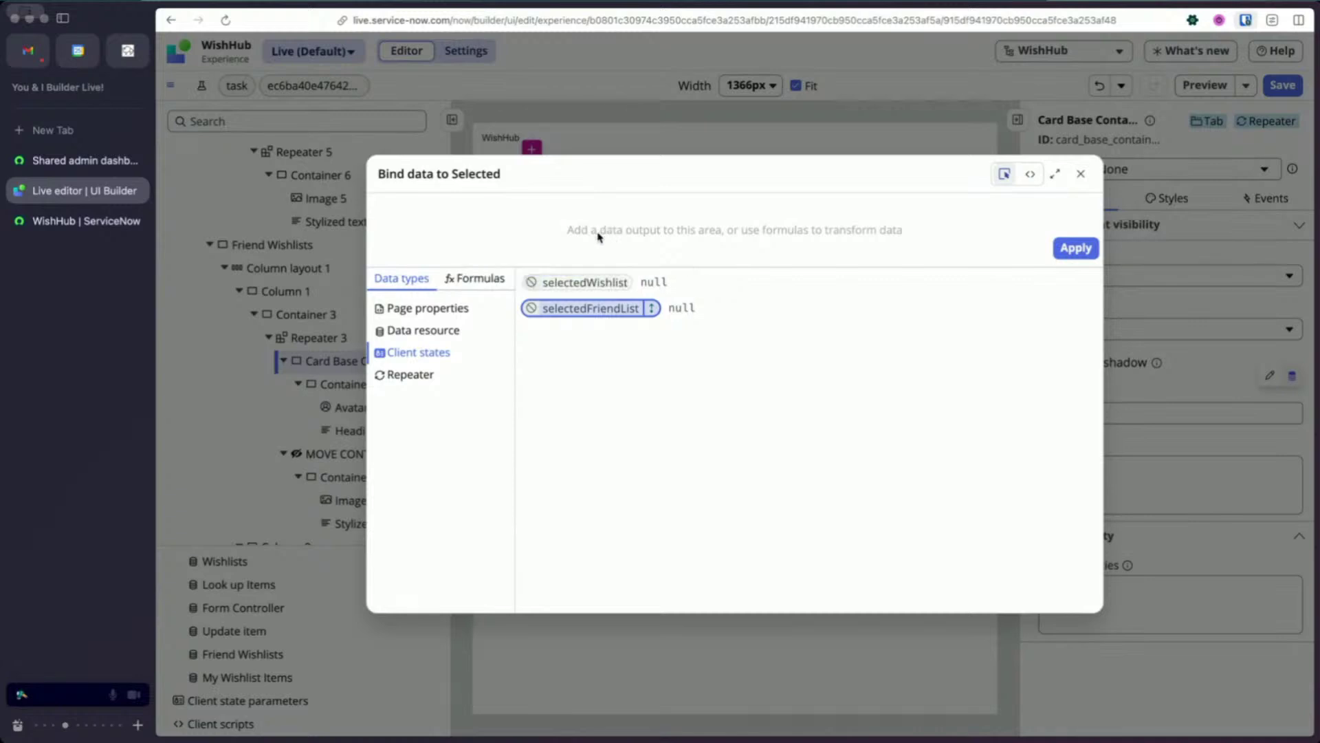
{"action": "left_click", "coordinate": [474, 278]}
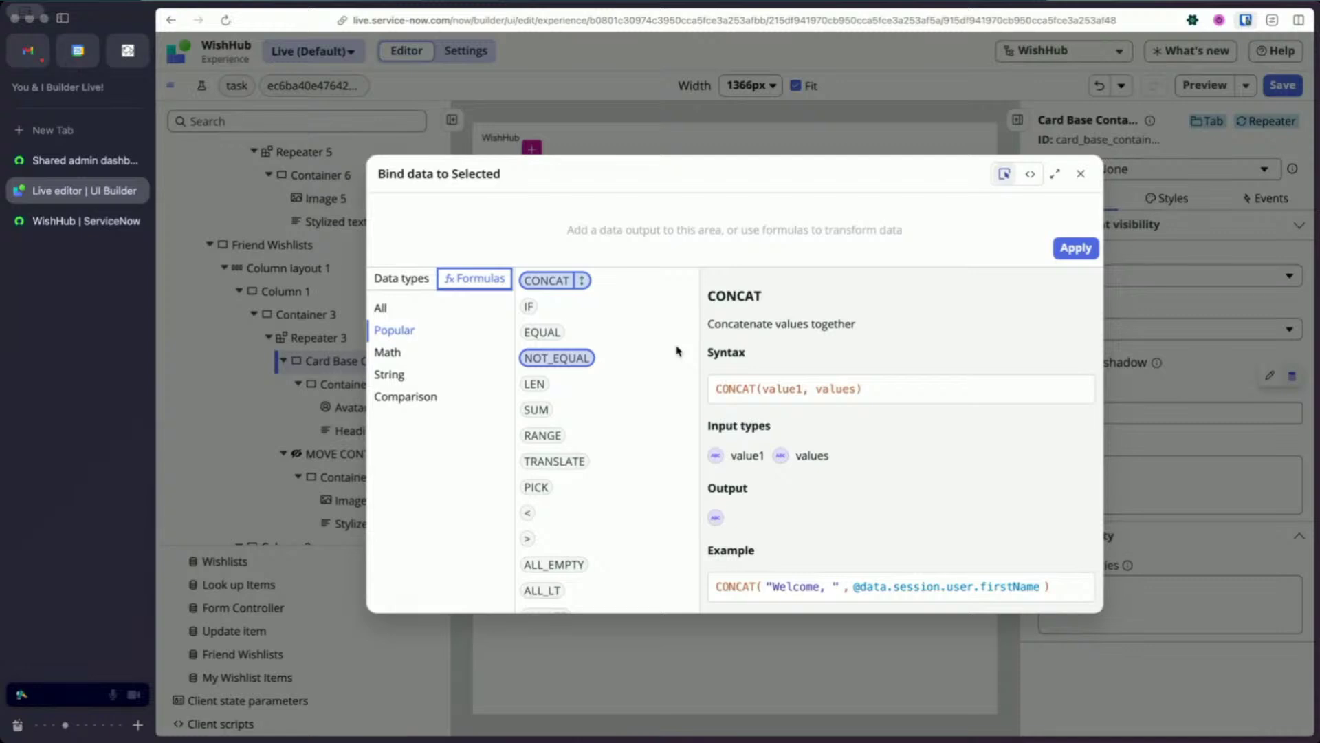
{"action": "left_click", "coordinate": [548, 334]}
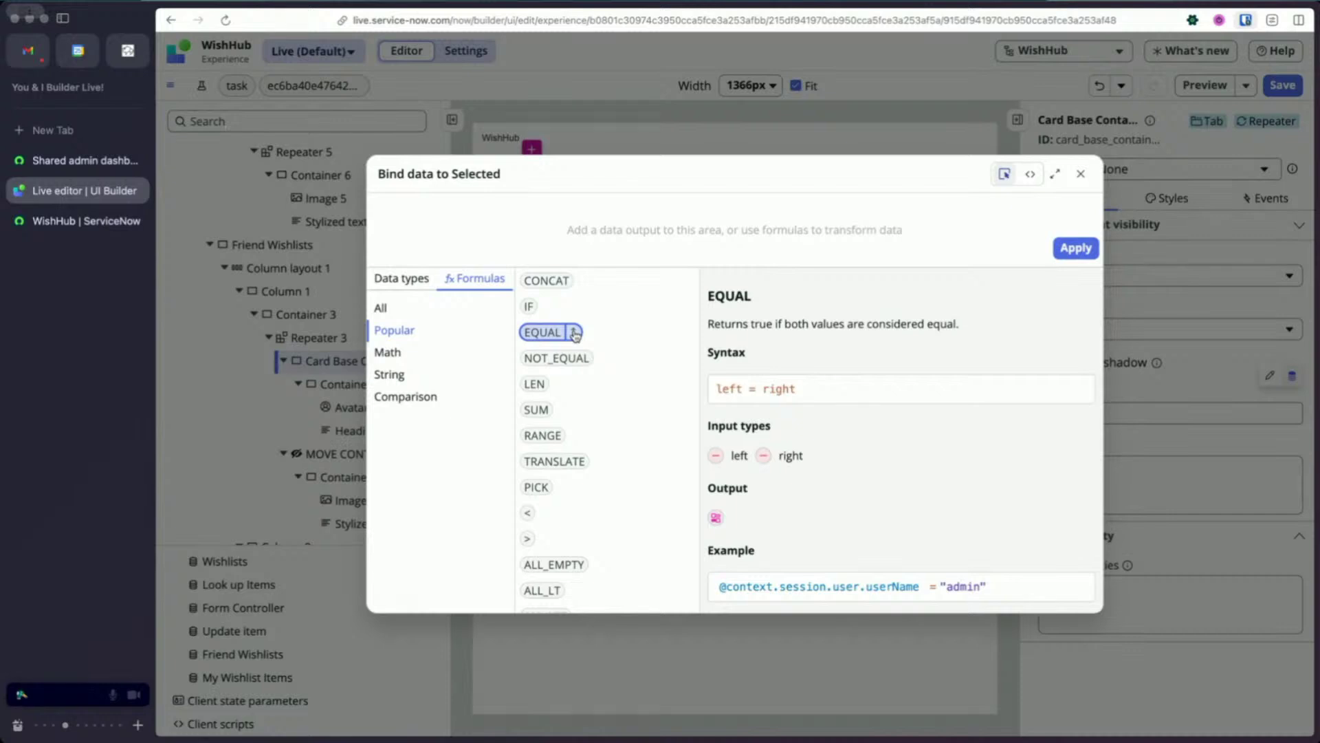
{"action": "left_click_drag", "start_coordinate": [575, 335], "coordinate": [413, 209]}
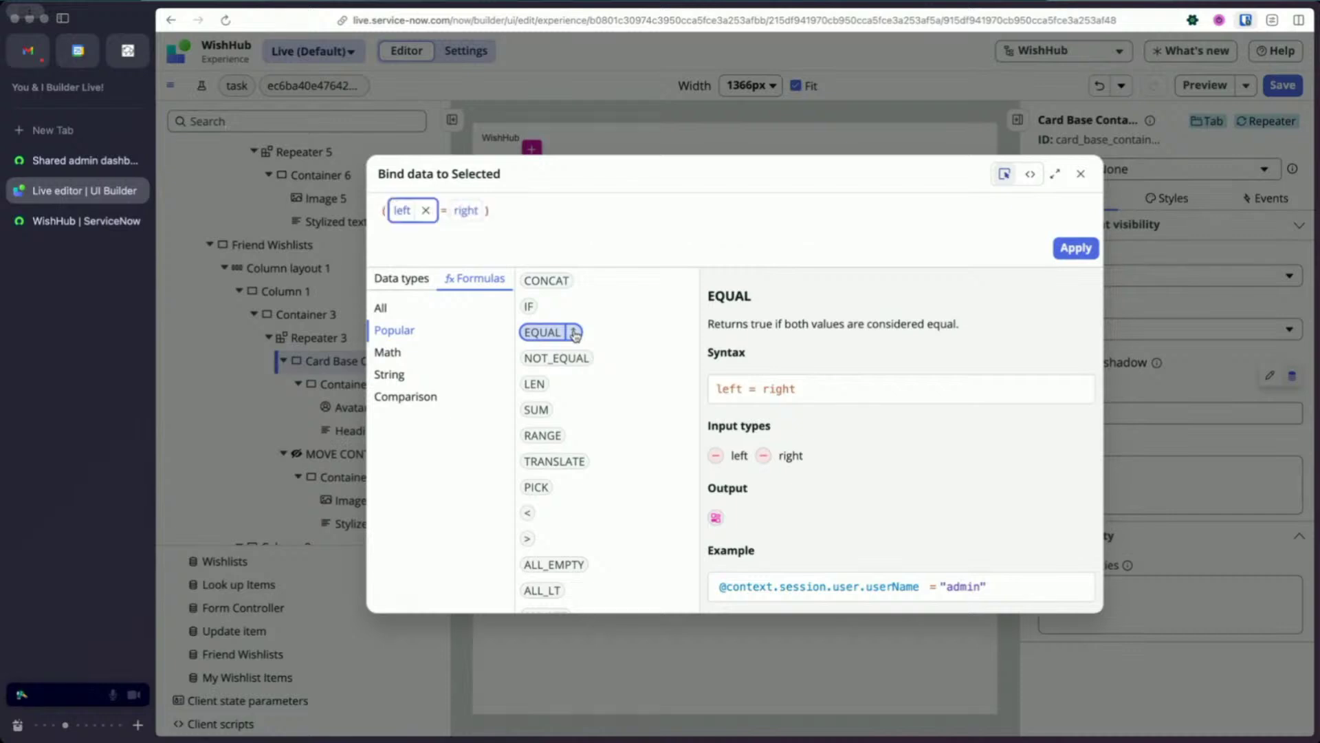
Set the left operand of the EQUAL formula to the client state selectedFriendList.
{"action": "left_click", "coordinate": [401, 208]}
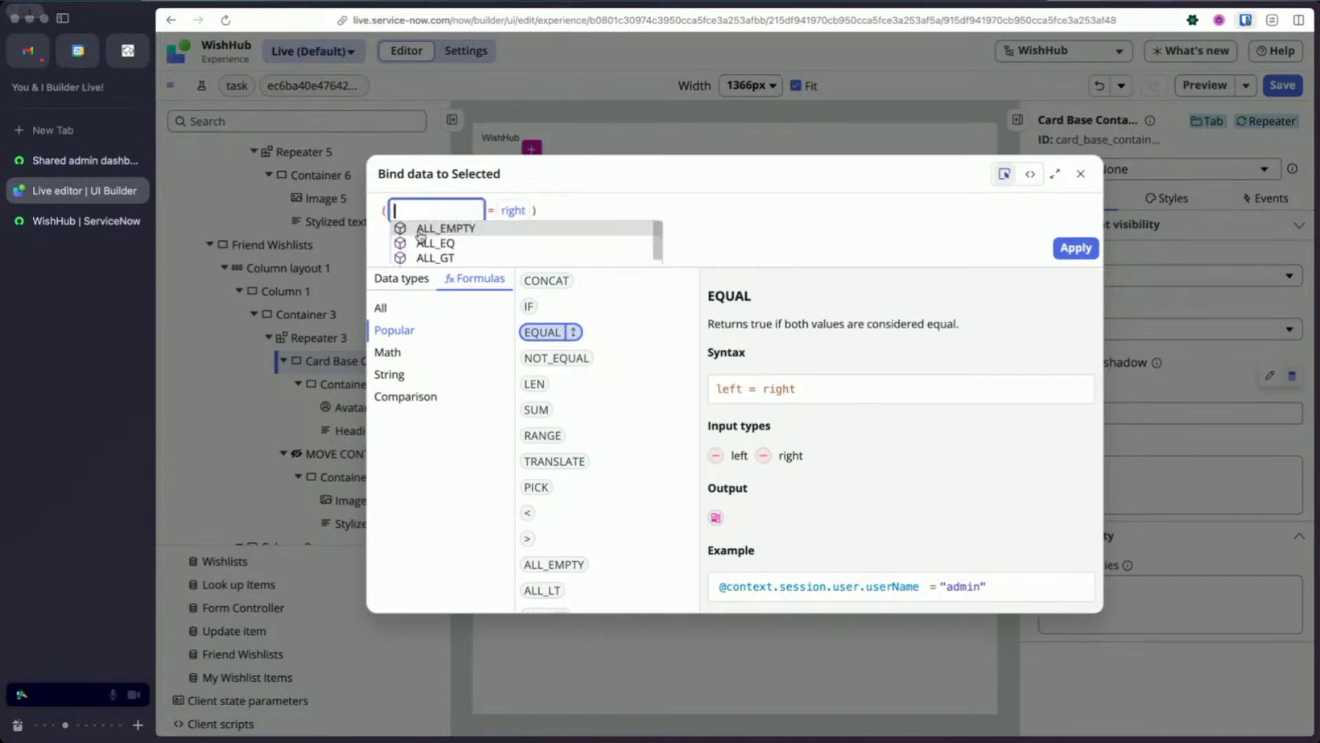
{"action": "left_click", "coordinate": [415, 281]}
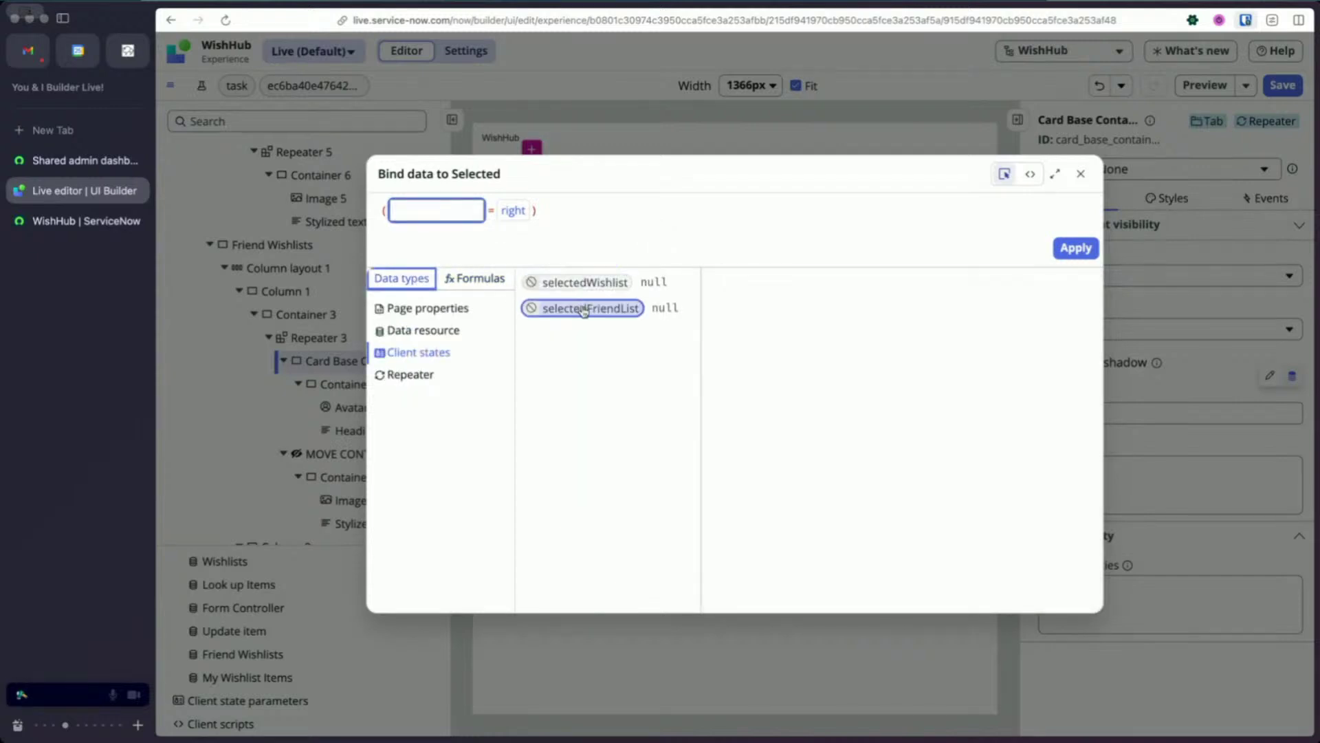
{"action": "left_click", "coordinate": [576, 311]}
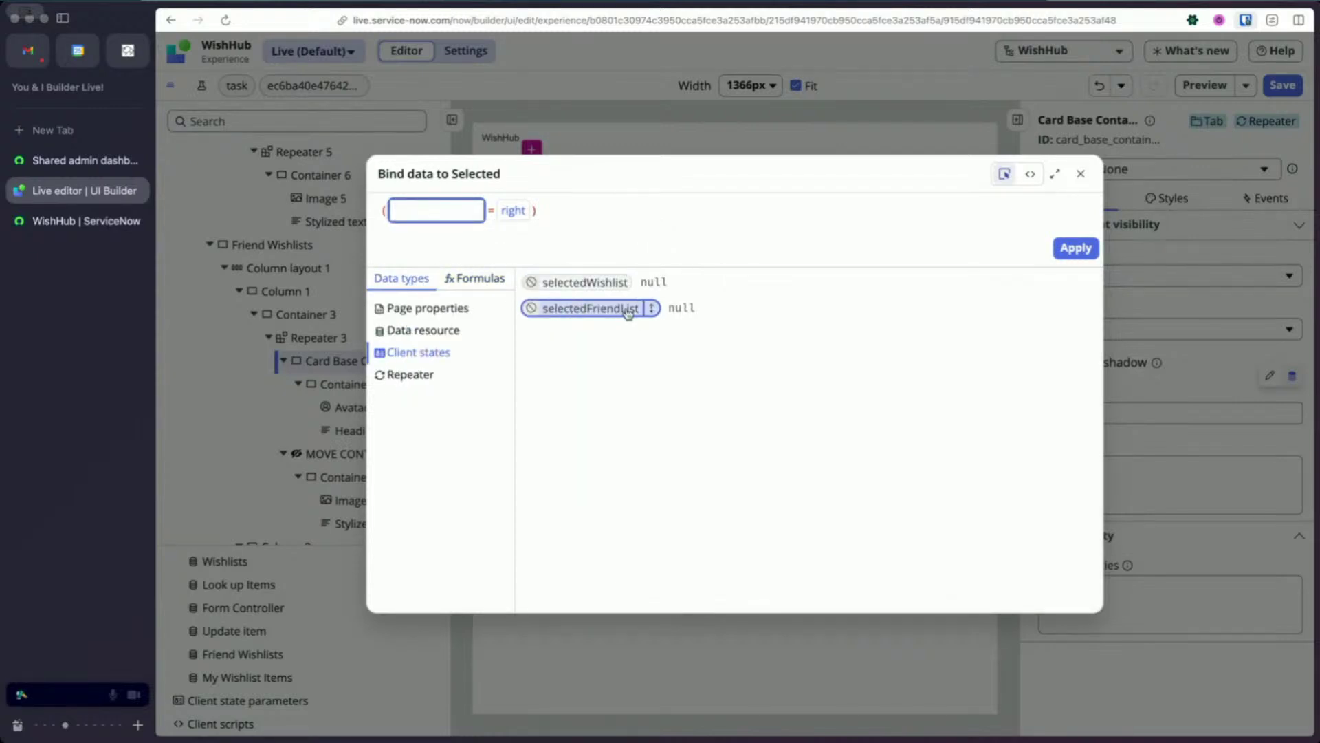
{"action": "left_click", "coordinate": [651, 308]}
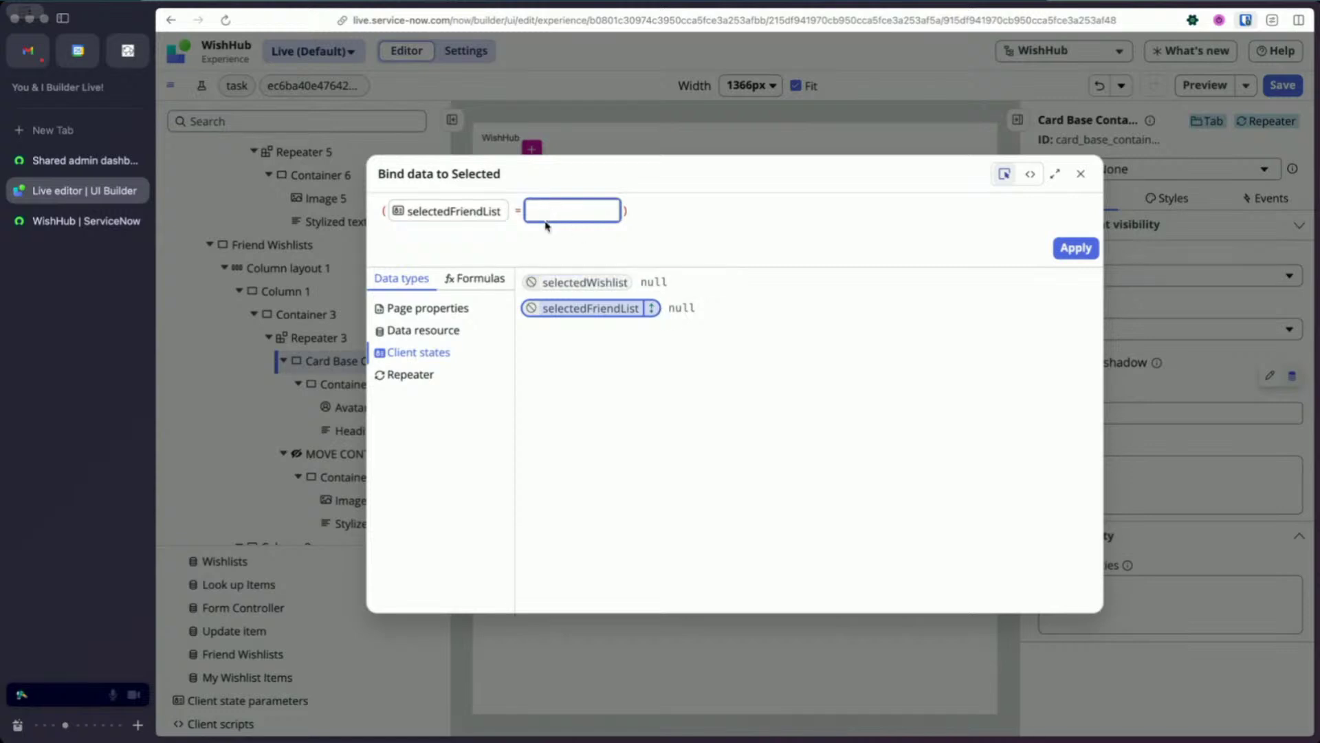
Set the formula's right operand to the repeater's value > _row_data > uniqueValue, apply the binding and save the page.
{"action": "left_click", "coordinate": [495, 375]}
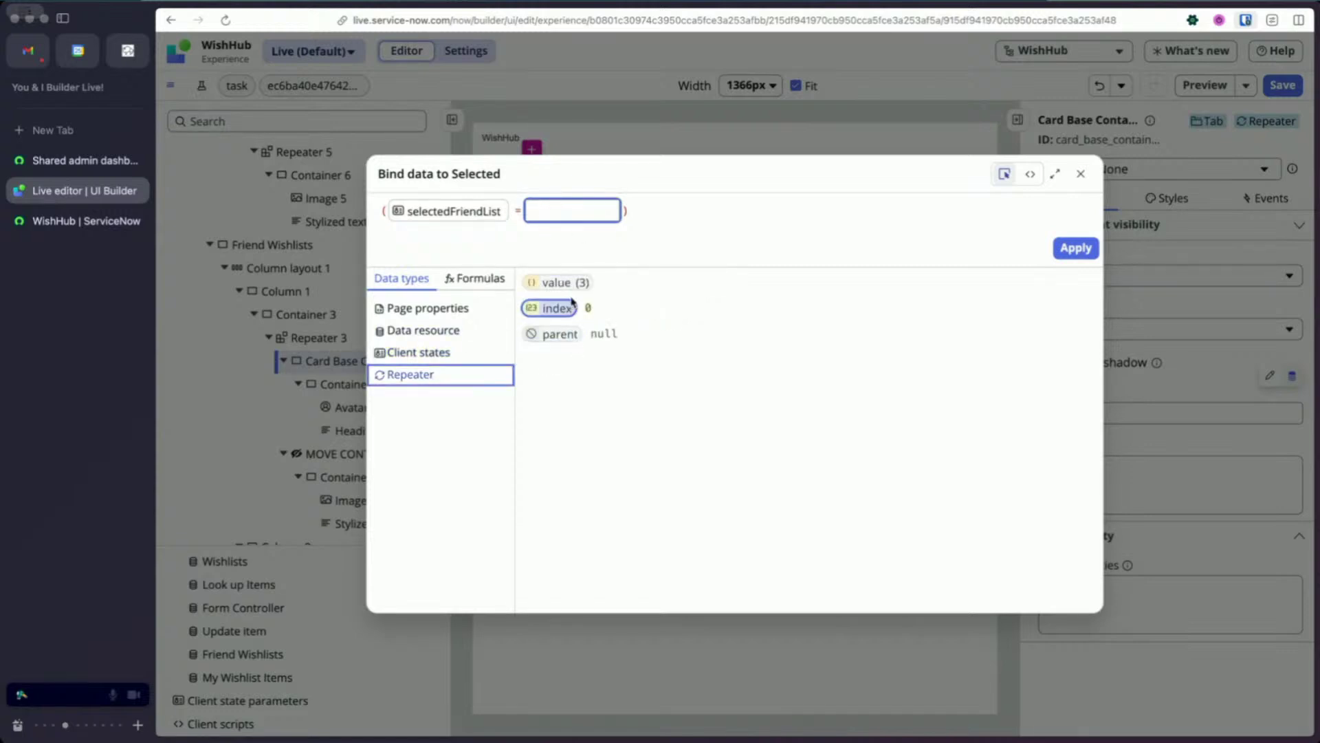
{"action": "left_click", "coordinate": [602, 282]}
{"action": "left_click", "coordinate": [679, 283]}
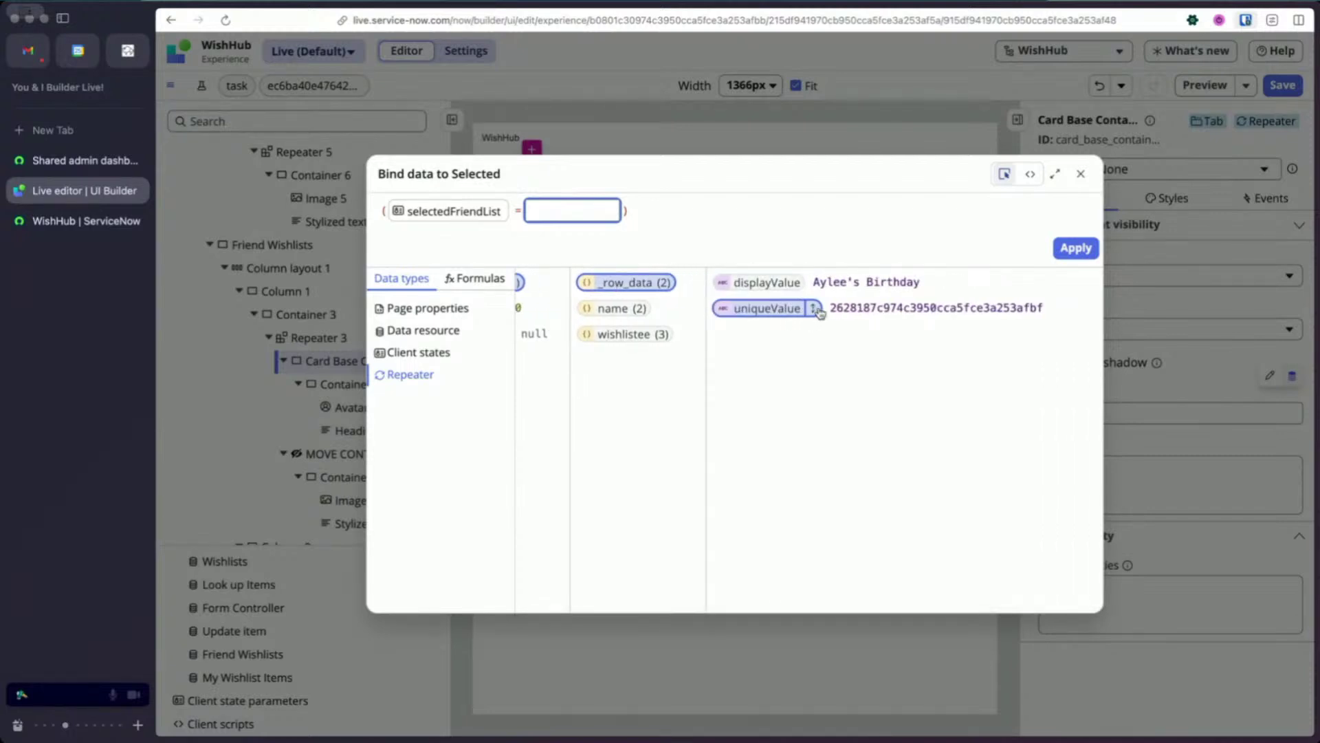
{"action": "left_click", "coordinate": [815, 309]}
{"action": "left_click", "coordinate": [1075, 249]}
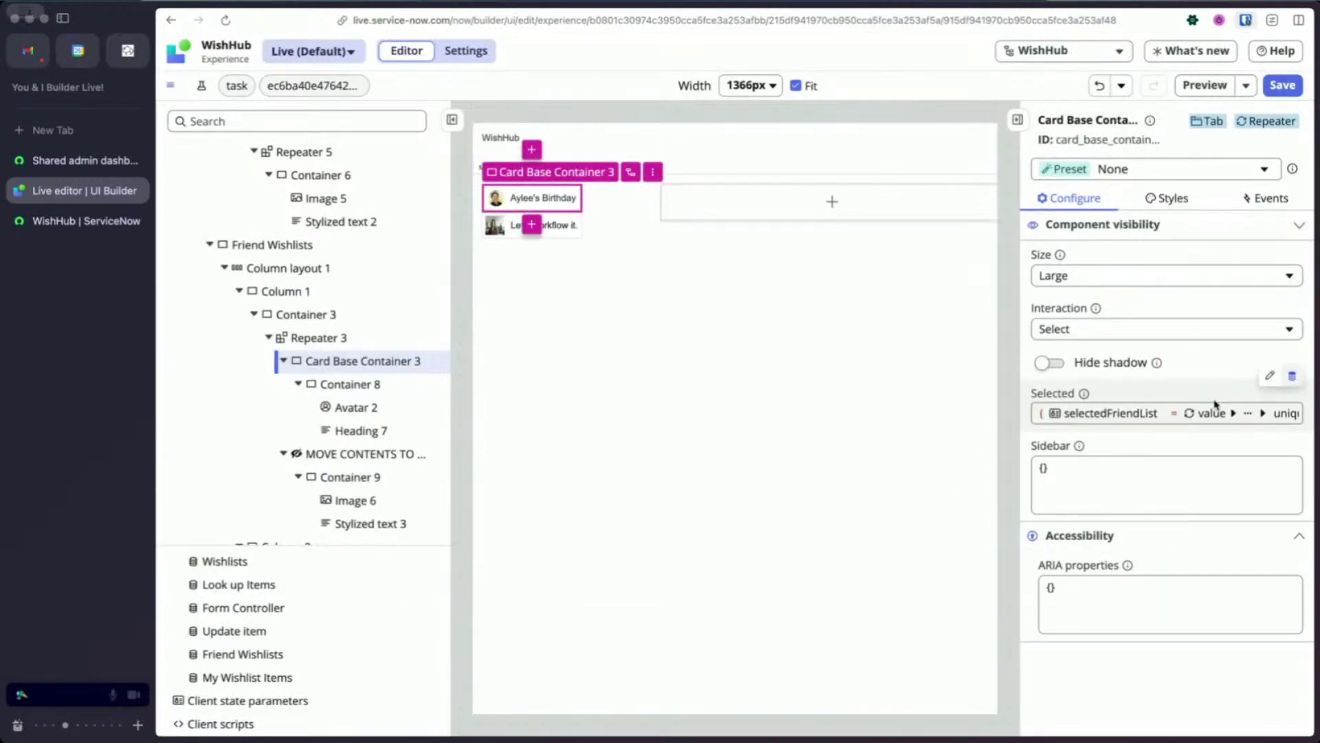
{"action": "left_click", "coordinate": [1277, 89]}
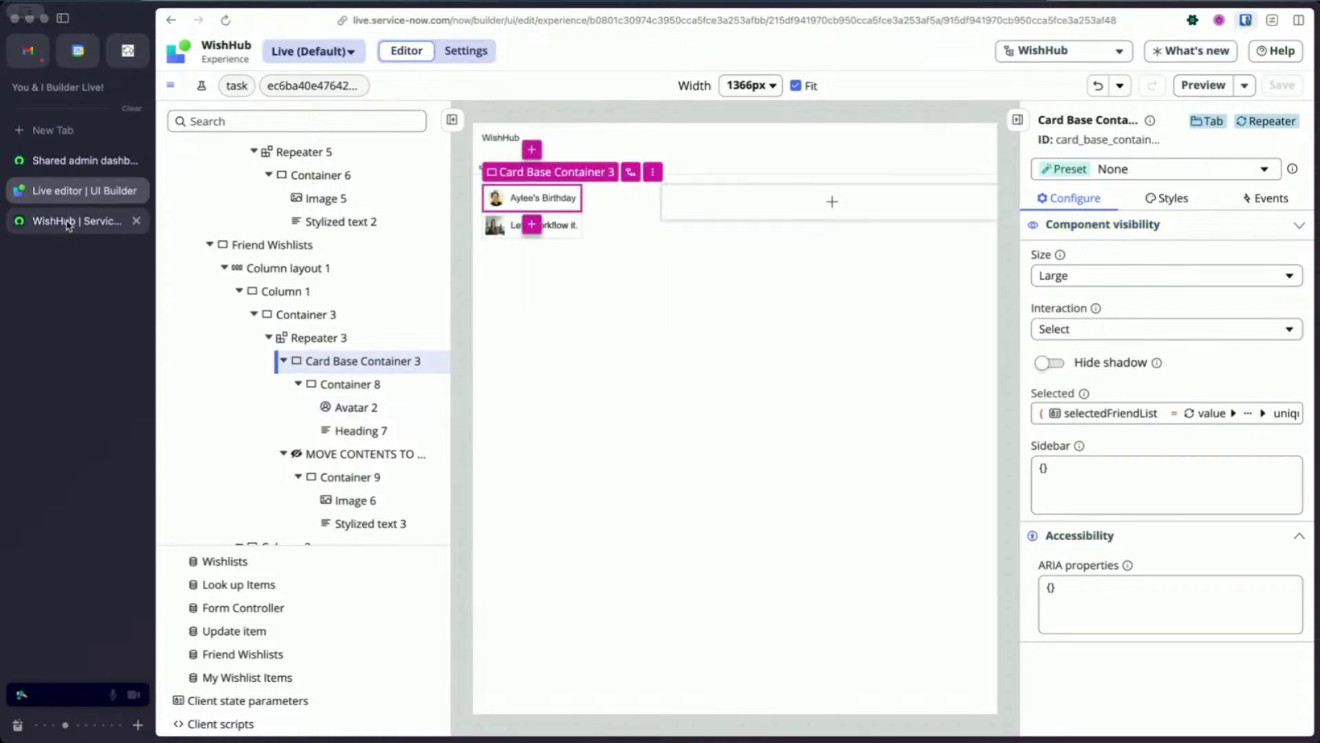
Switch to the live WishHub page and test selecting each of the two cards under Friend Wishlists.
{"action": "left_click", "coordinate": [69, 223]}
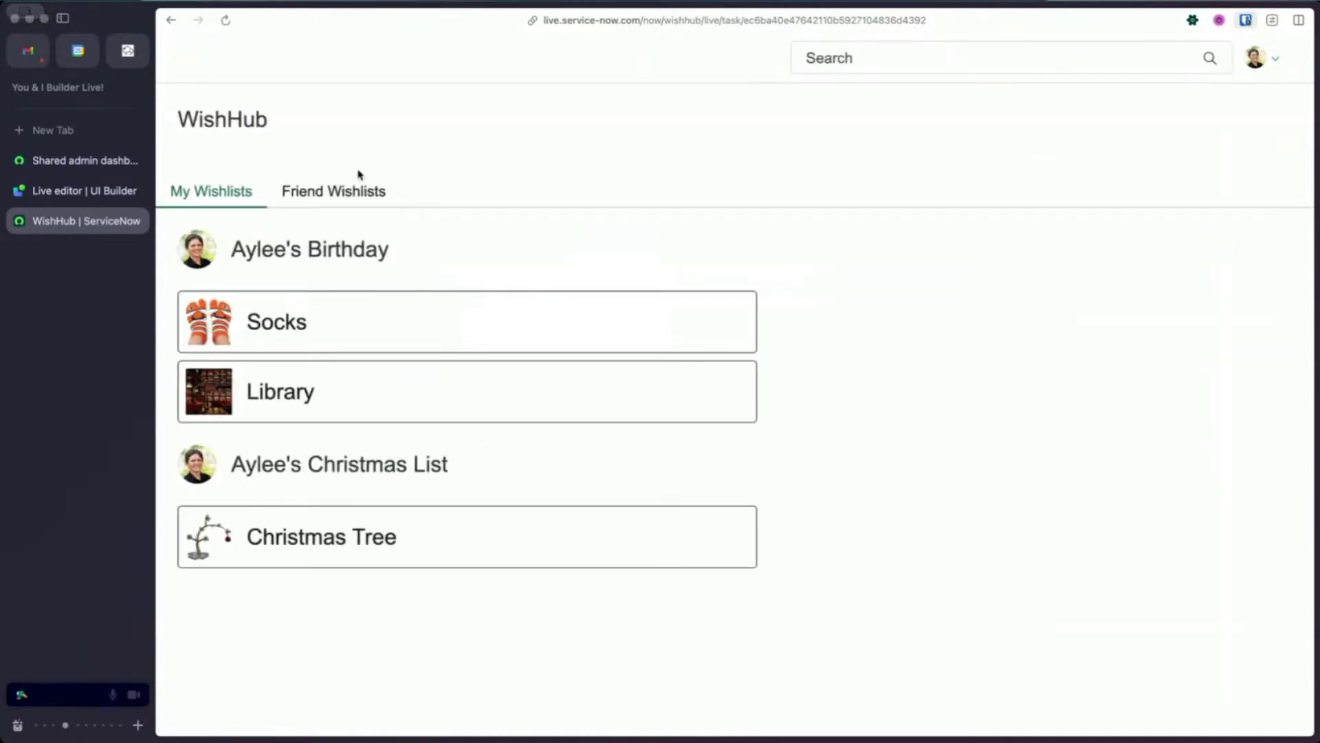
{"action": "left_click", "coordinate": [345, 198]}
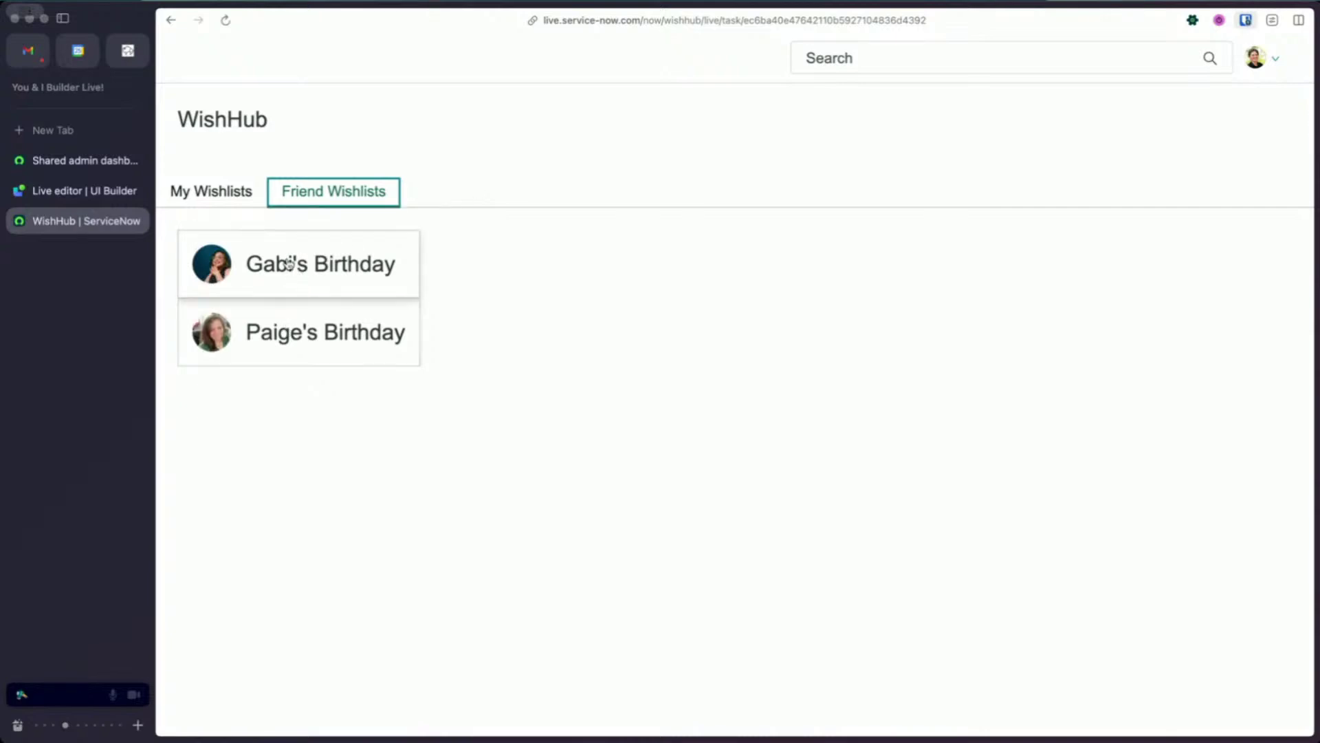
{"action": "key", "text": "Tab"}
{"action": "left_click", "coordinate": [268, 335]}
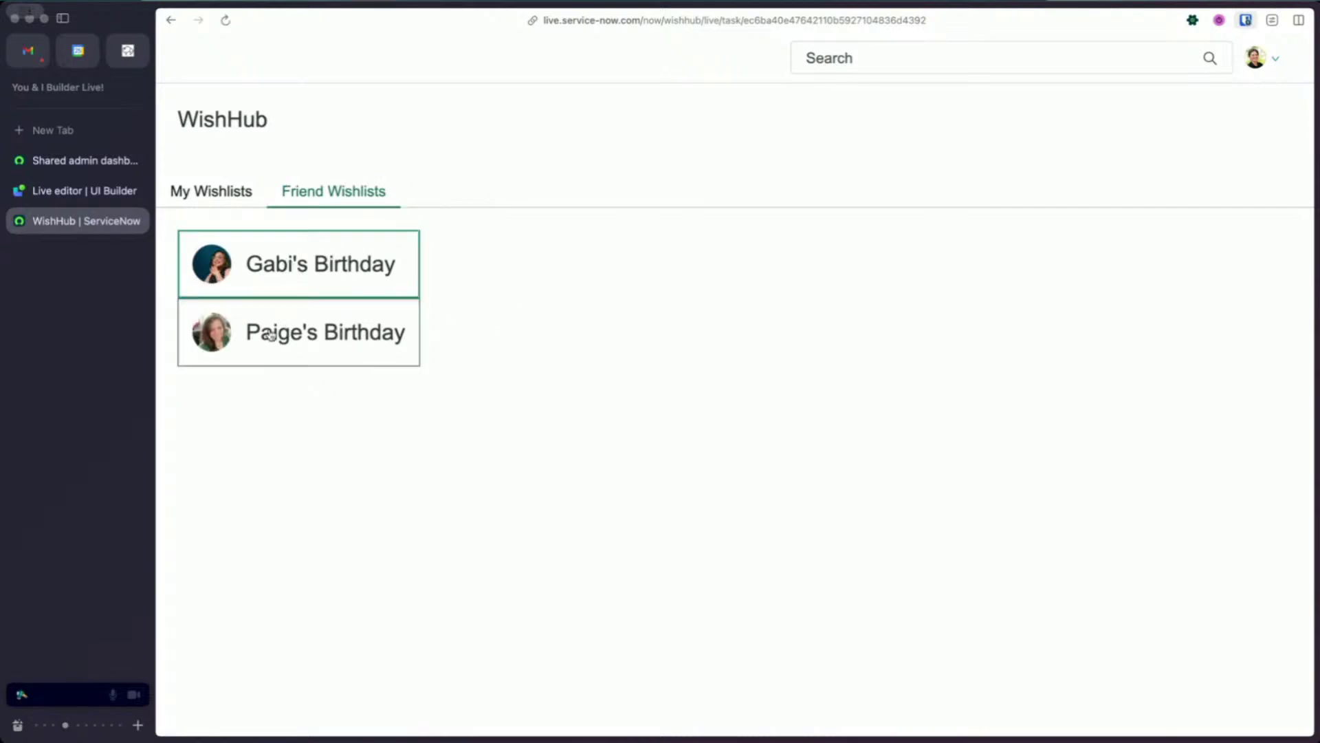
{"action": "left_click", "coordinate": [370, 272]}
{"action": "left_click", "coordinate": [548, 294]}
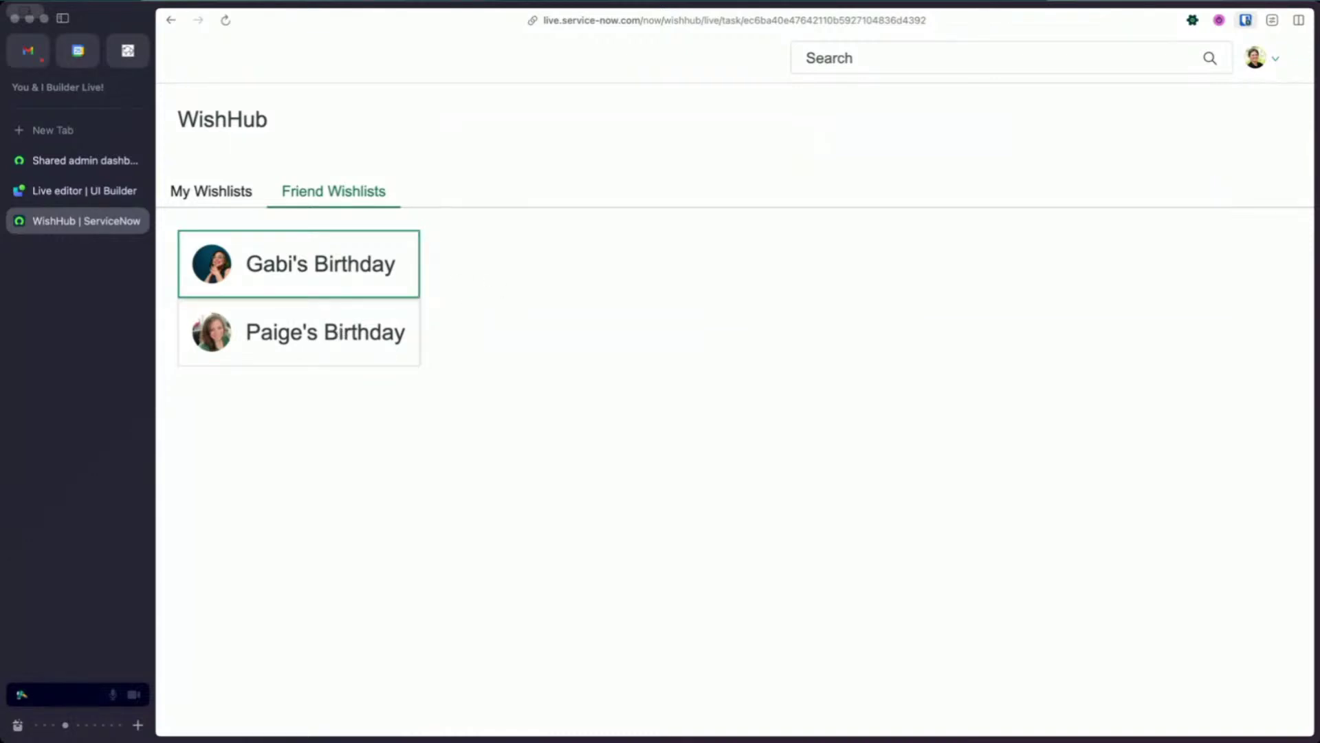
Return to UI Builder and add a Viewport component inside Column 2 of the Friend Wishlists tab.
{"action": "left_click", "coordinate": [66, 196]}
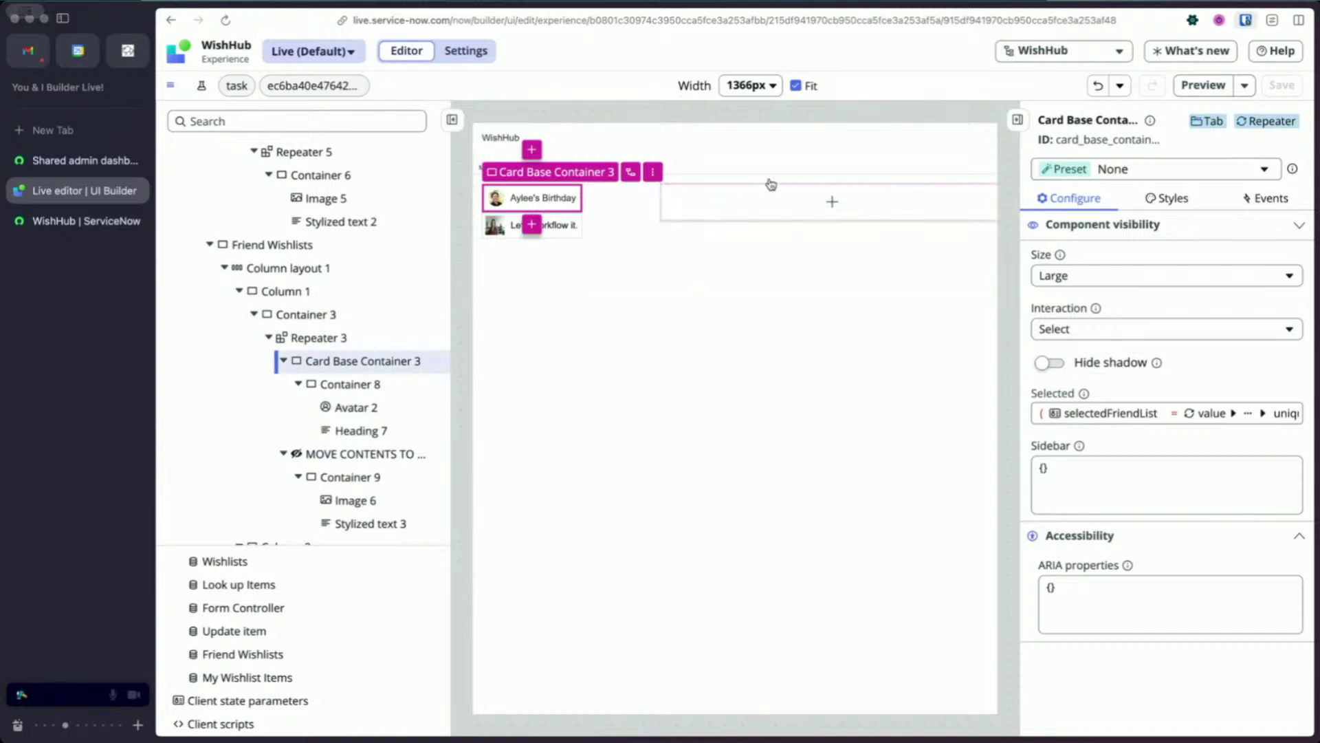
{"action": "left_click", "coordinate": [870, 206]}
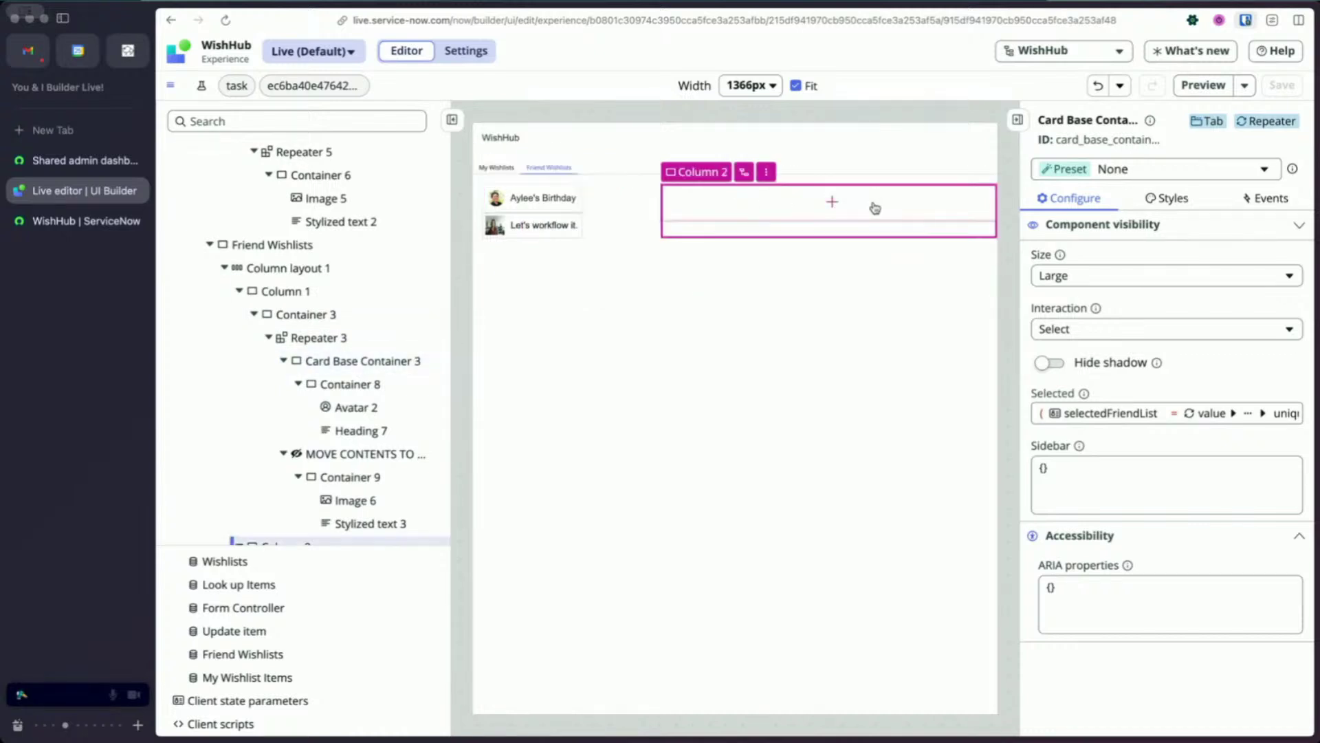
{"action": "scroll", "coordinate": [266, 395], "scroll_direction": "down", "scroll_amount": 2}
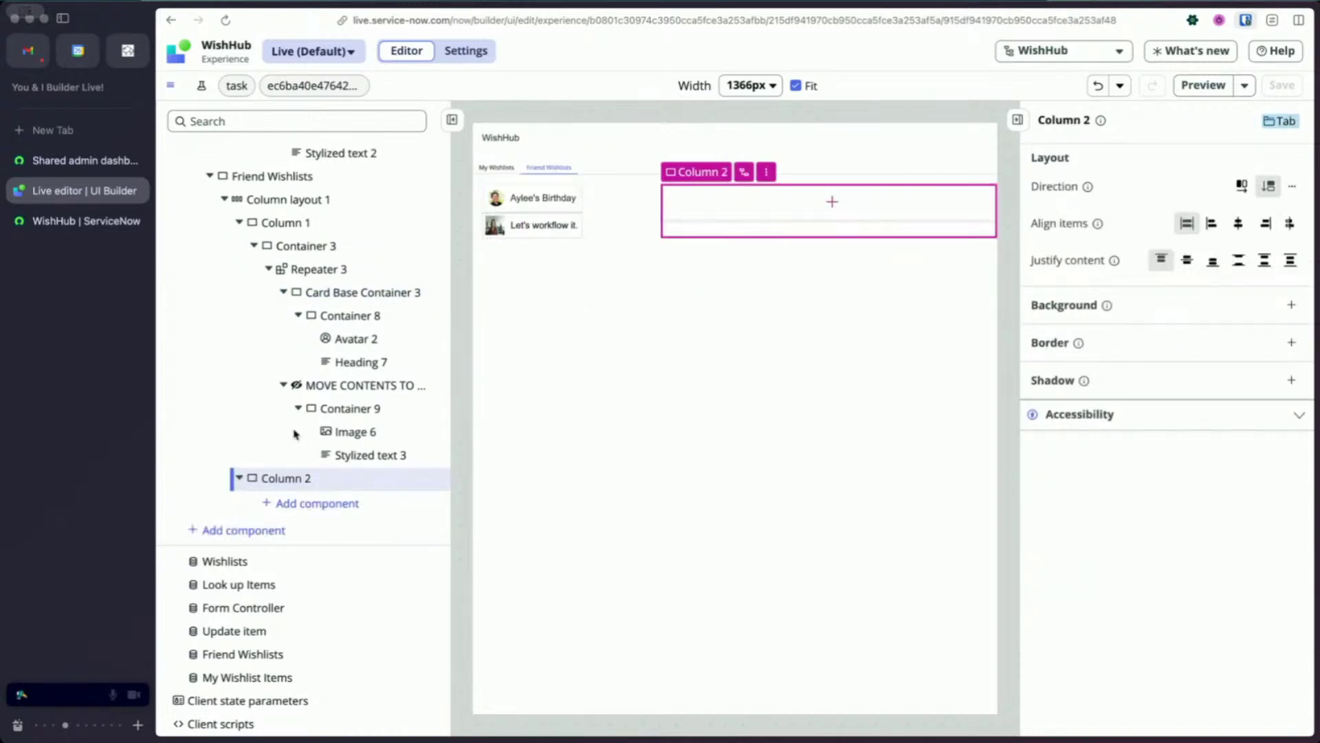
{"action": "left_click", "coordinate": [305, 509]}
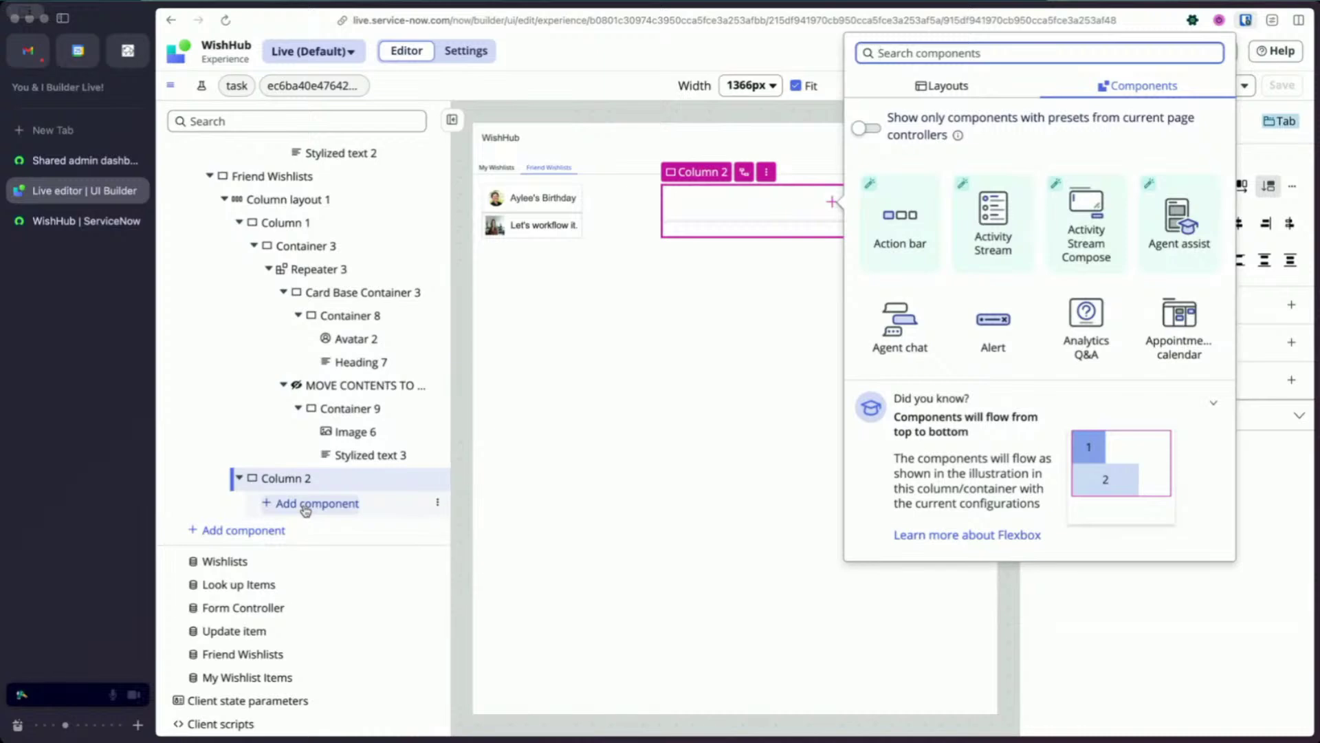
{"action": "left_click", "coordinate": [307, 509]}
{"action": "left_click", "coordinate": [310, 510]}
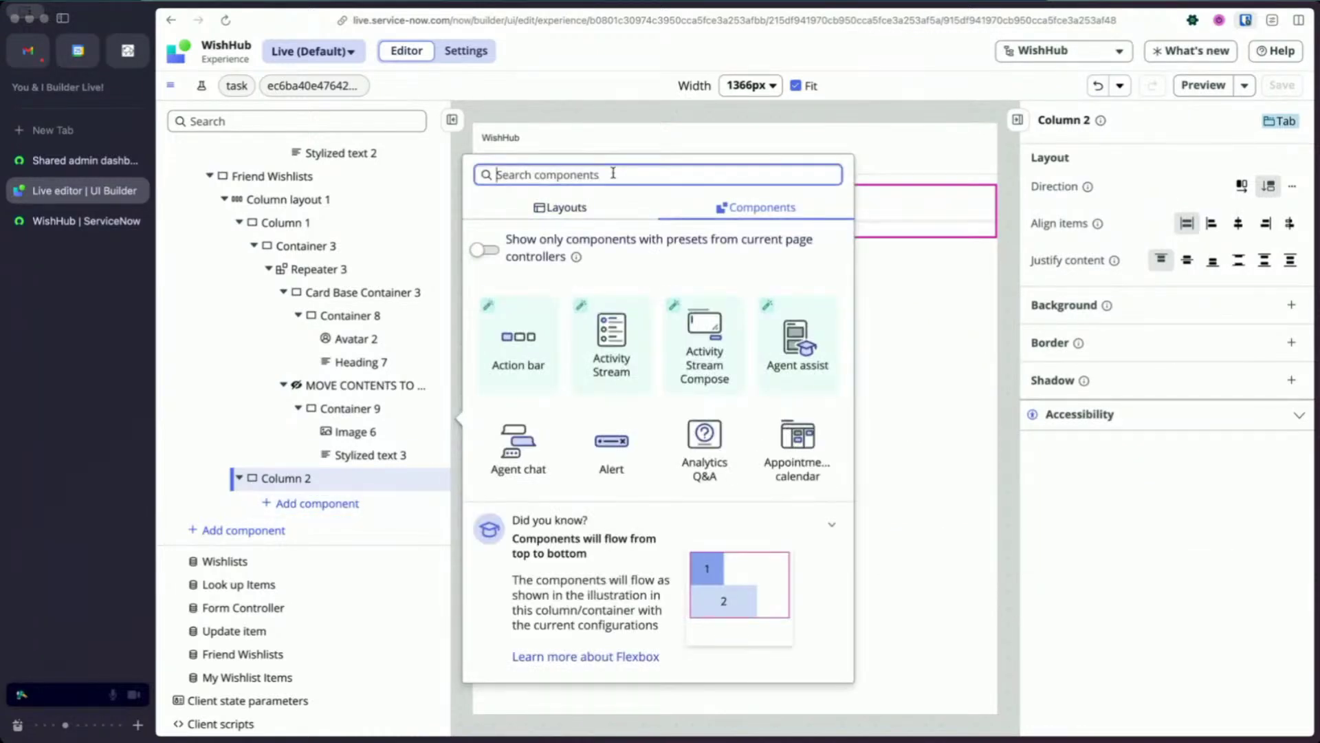
{"action": "type", "text": "vuewoir"}
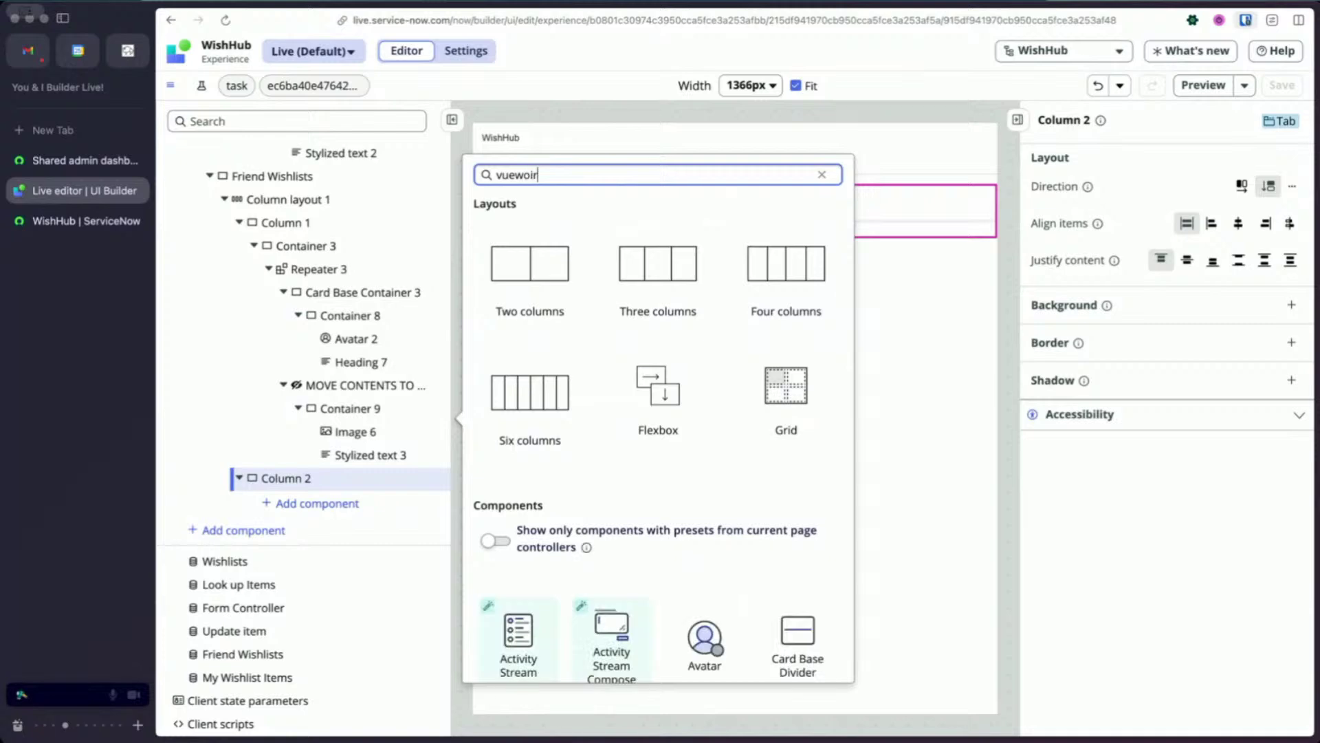
{"action": "key", "text": "BackSpace"}
{"action": "key", "text": "BackSpace"}
{"action": "key", "text": "BackSpace"}
{"action": "key", "text": "BackSpace"}
{"action": "key", "text": "BackSpace"}
{"action": "key", "text": "BackSpace"}
{"action": "type", "text": "iewport"}
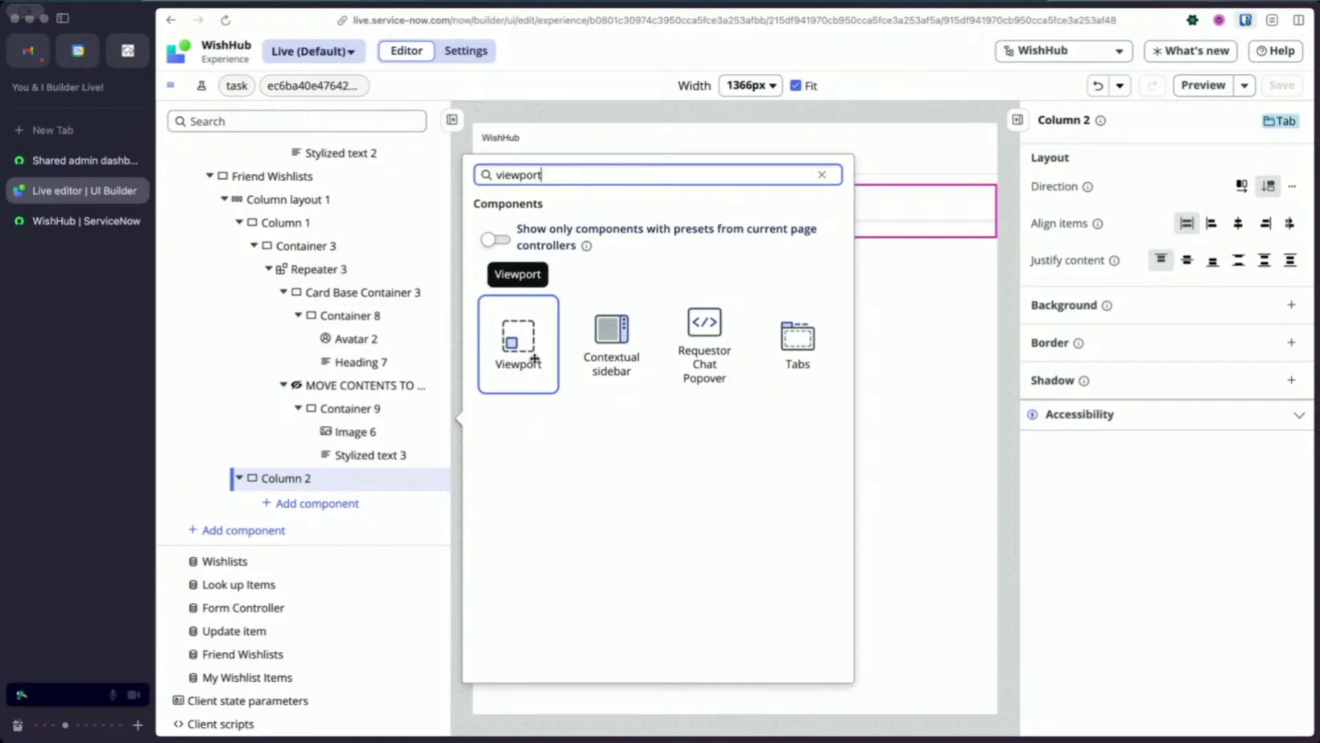
{"action": "left_click", "coordinate": [537, 336]}
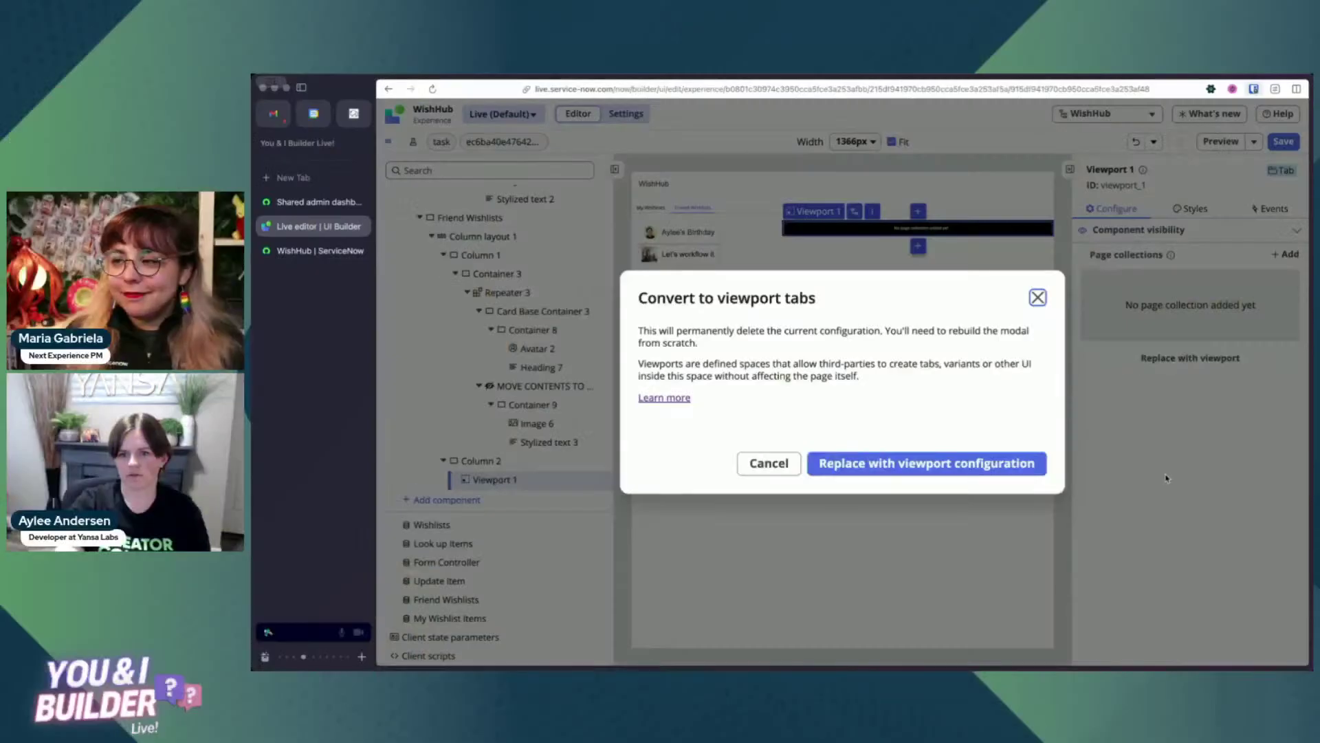
Replace Viewport 1's page collections with a viewport configuration and open its content for editing, saving the page changes.
{"action": "left_click", "coordinate": [985, 465]}
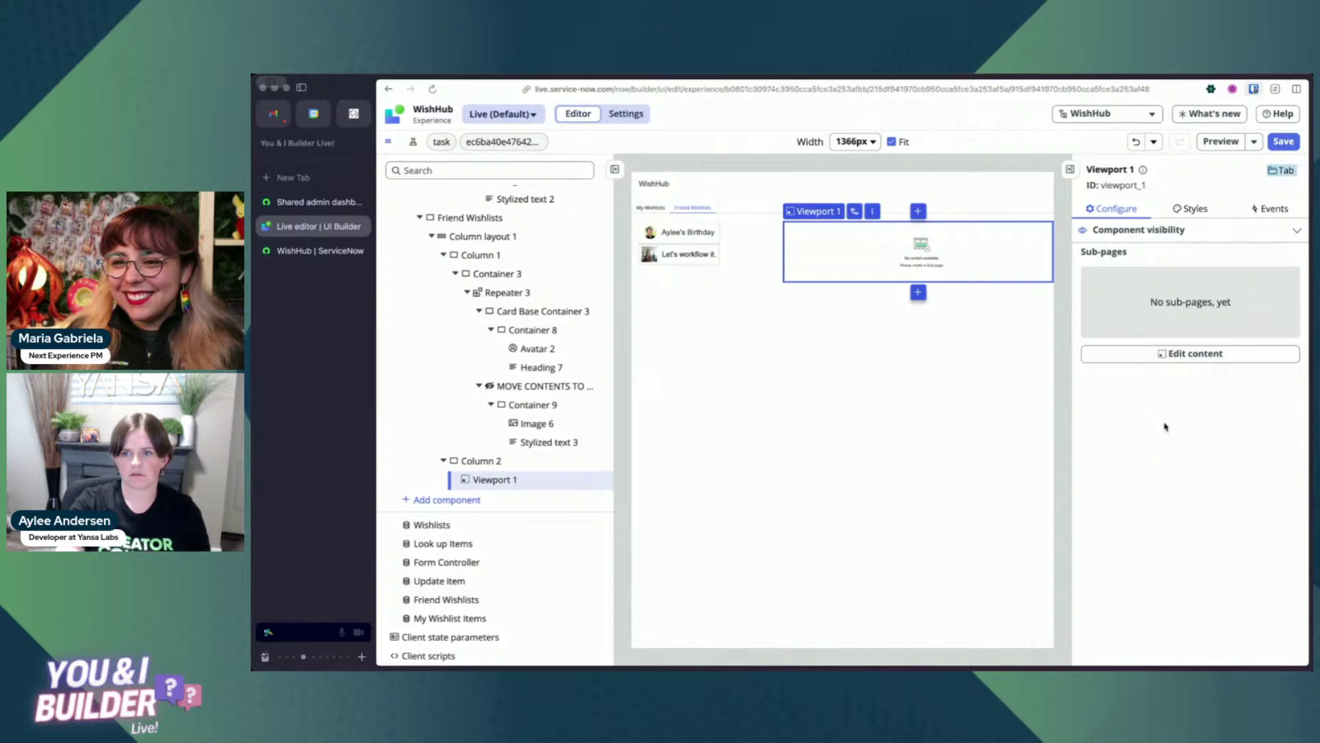
{"action": "left_click", "coordinate": [1182, 356]}
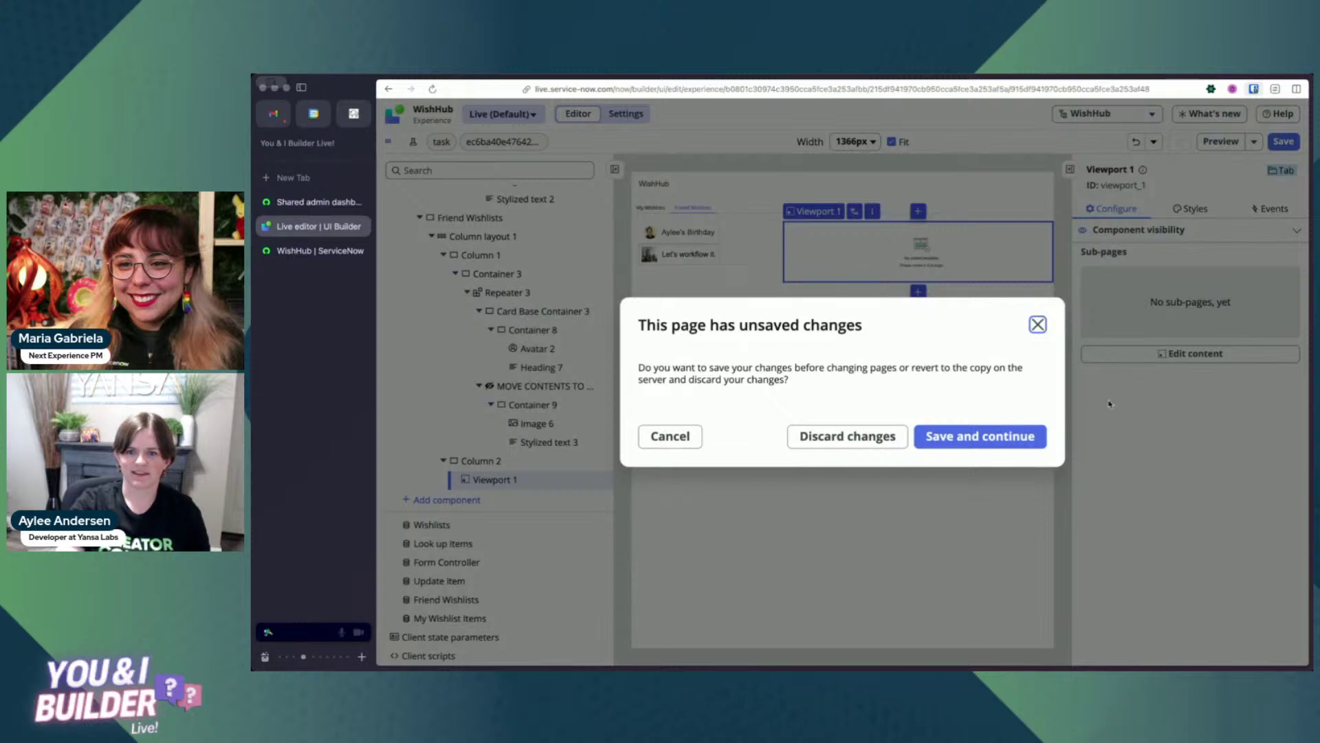
{"action": "left_click", "coordinate": [1022, 438]}
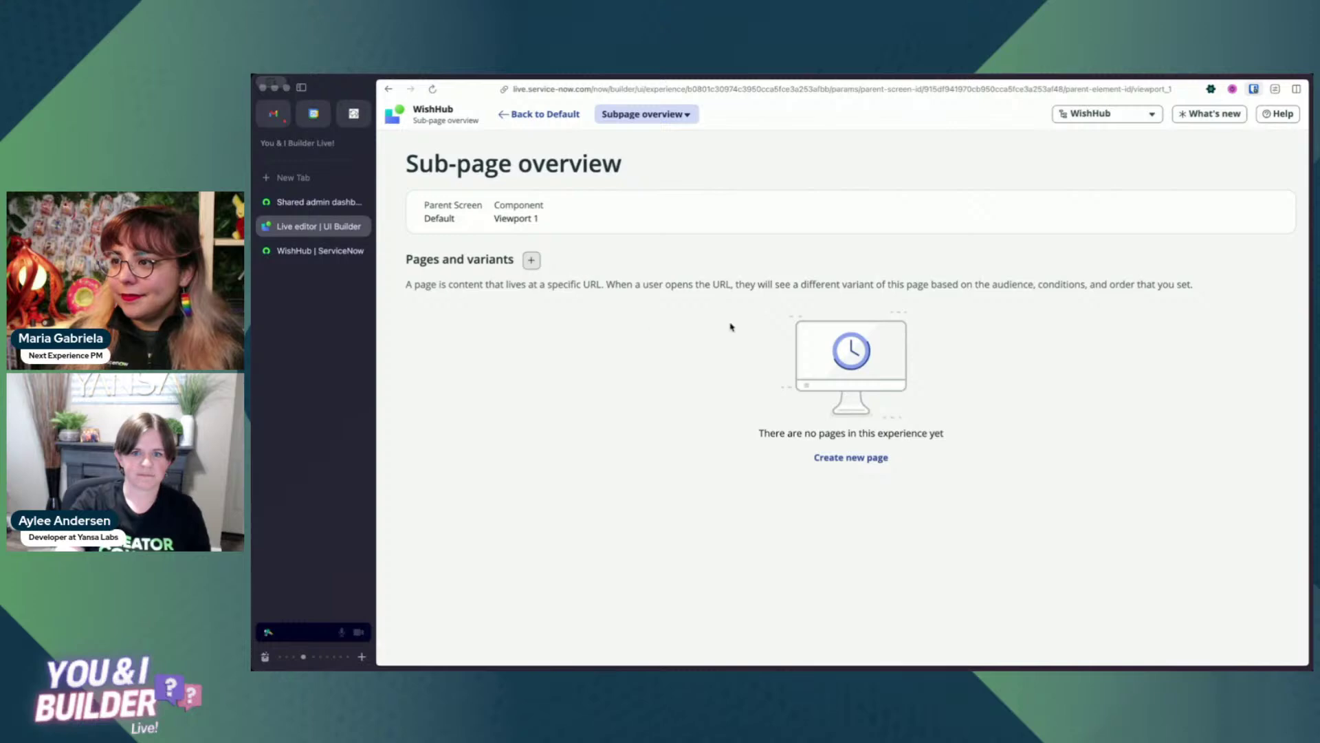
Create a sub-page for Viewport 1 named Friend List with URL path friend-list, no parameters and a Default variant.
{"action": "left_click", "coordinate": [858, 458]}
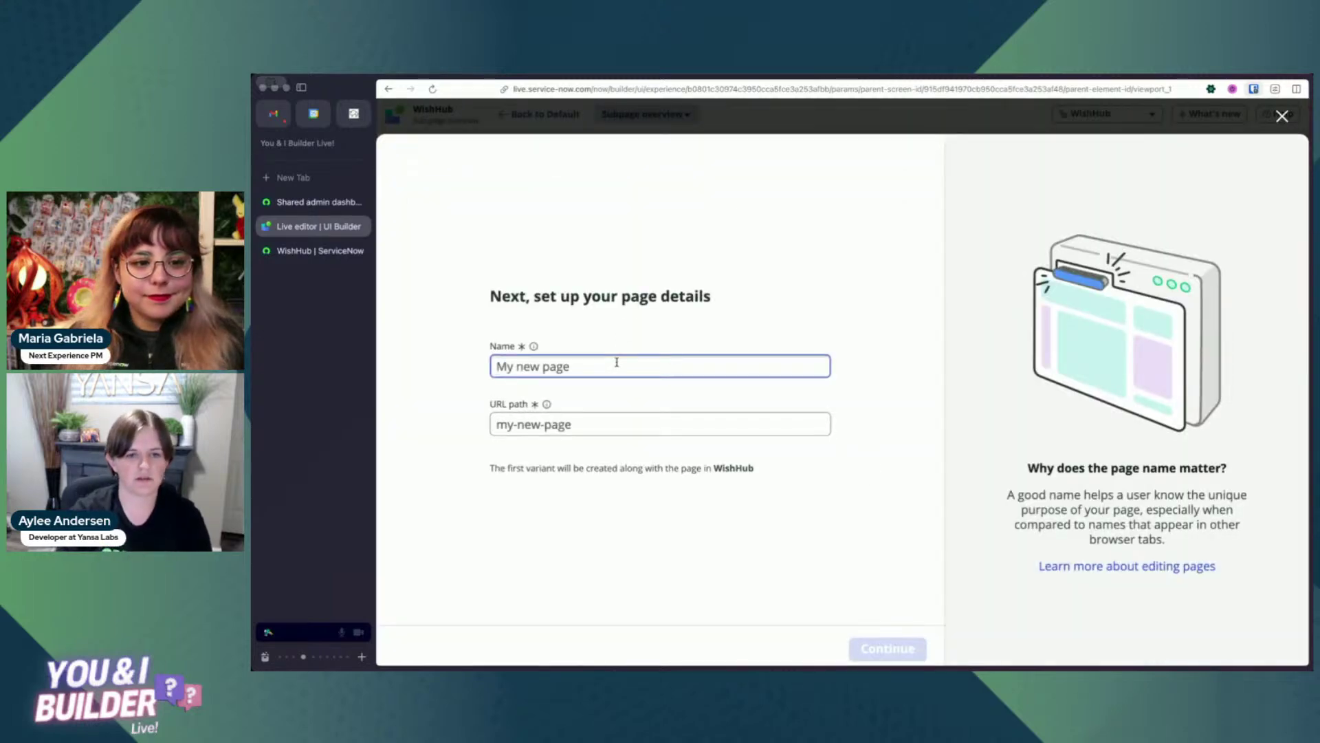
{"action": "type", "text": "Friend List"}
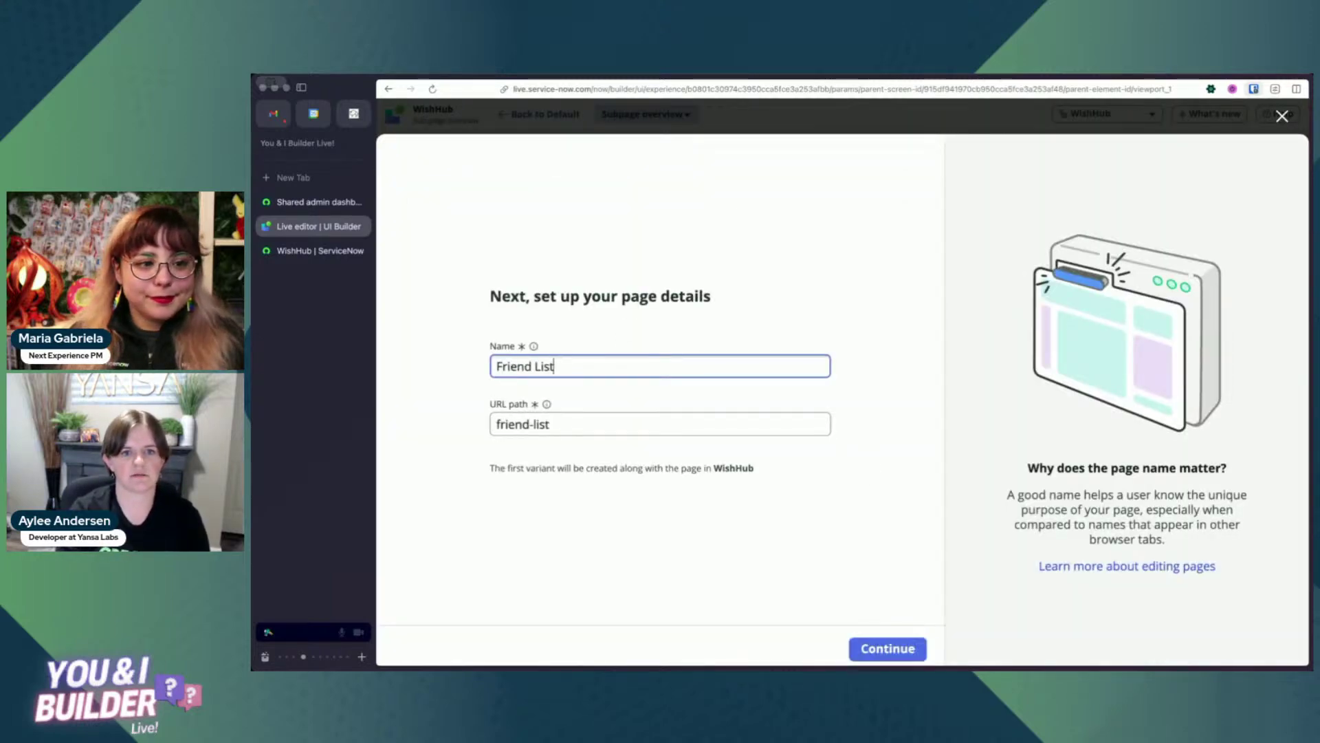
{"action": "left_click", "coordinate": [709, 474]}
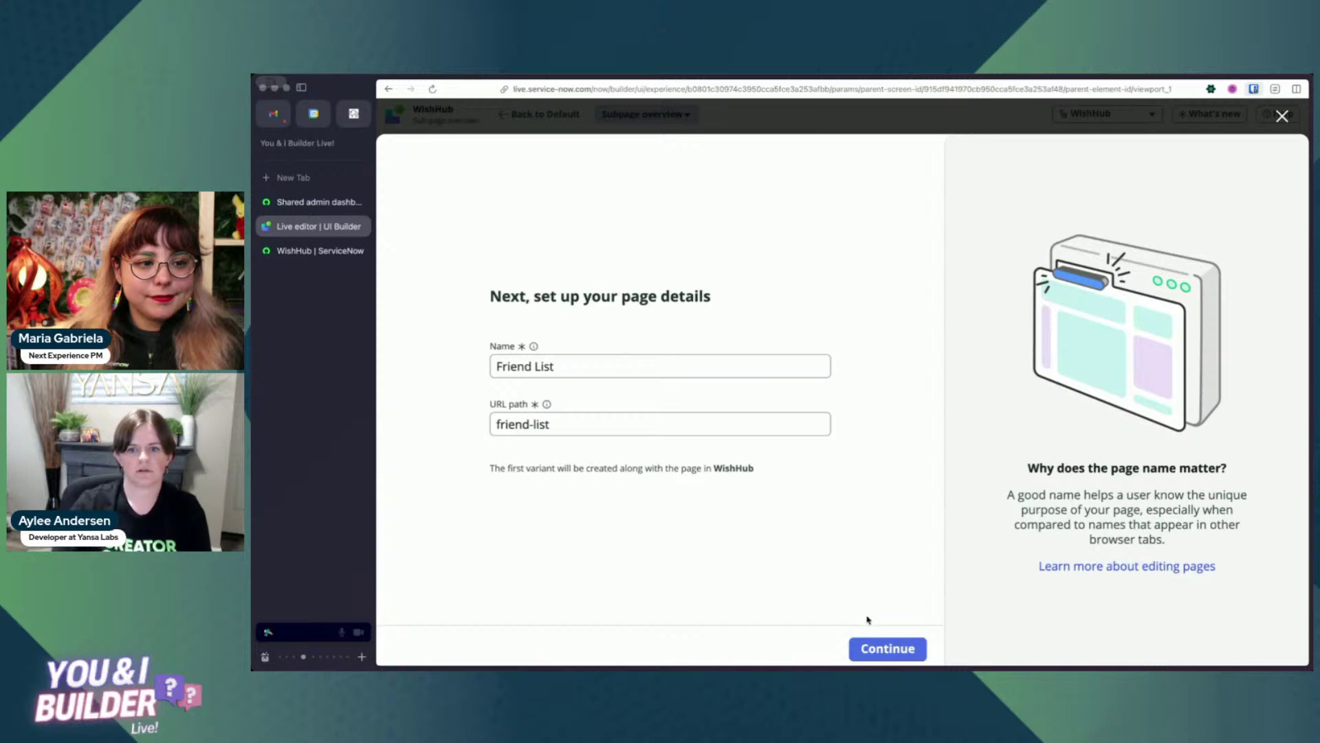
{"action": "left_click", "coordinate": [887, 648]}
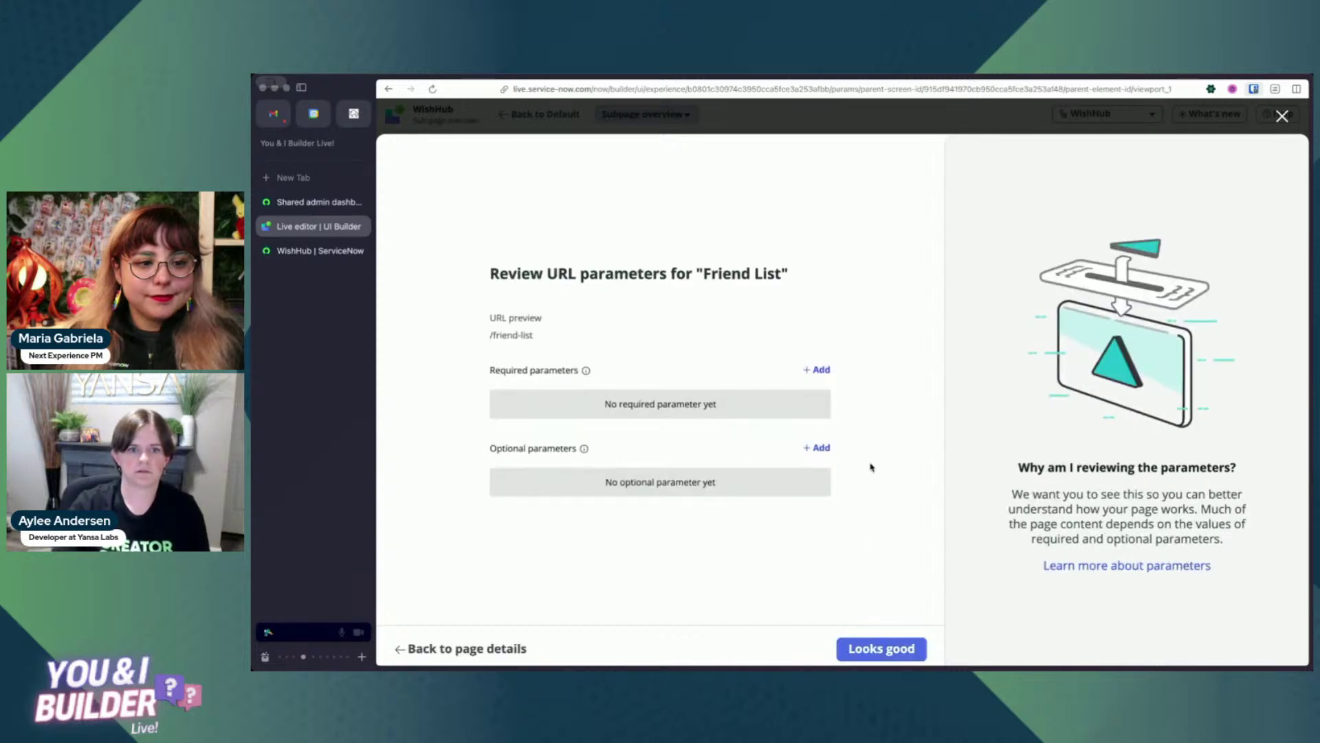
{"action": "left_click", "coordinate": [888, 650]}
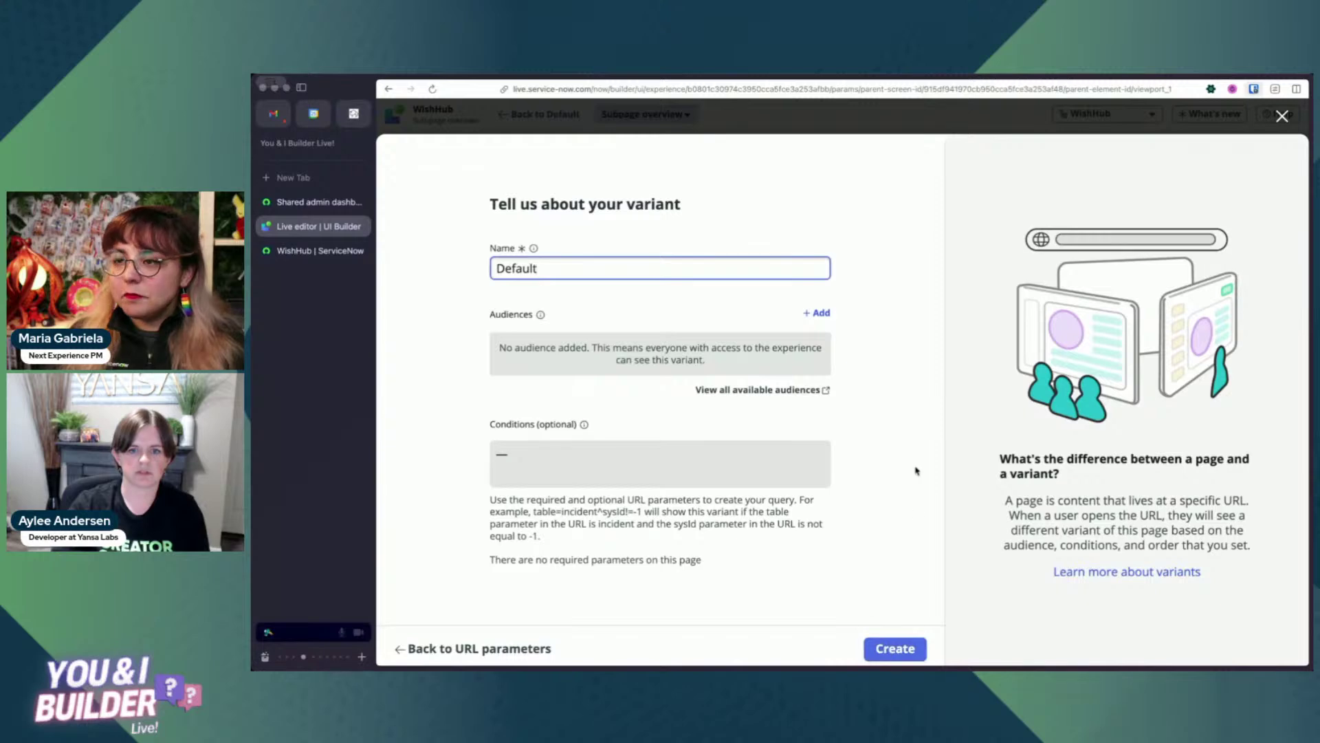
{"action": "left_click", "coordinate": [914, 643]}
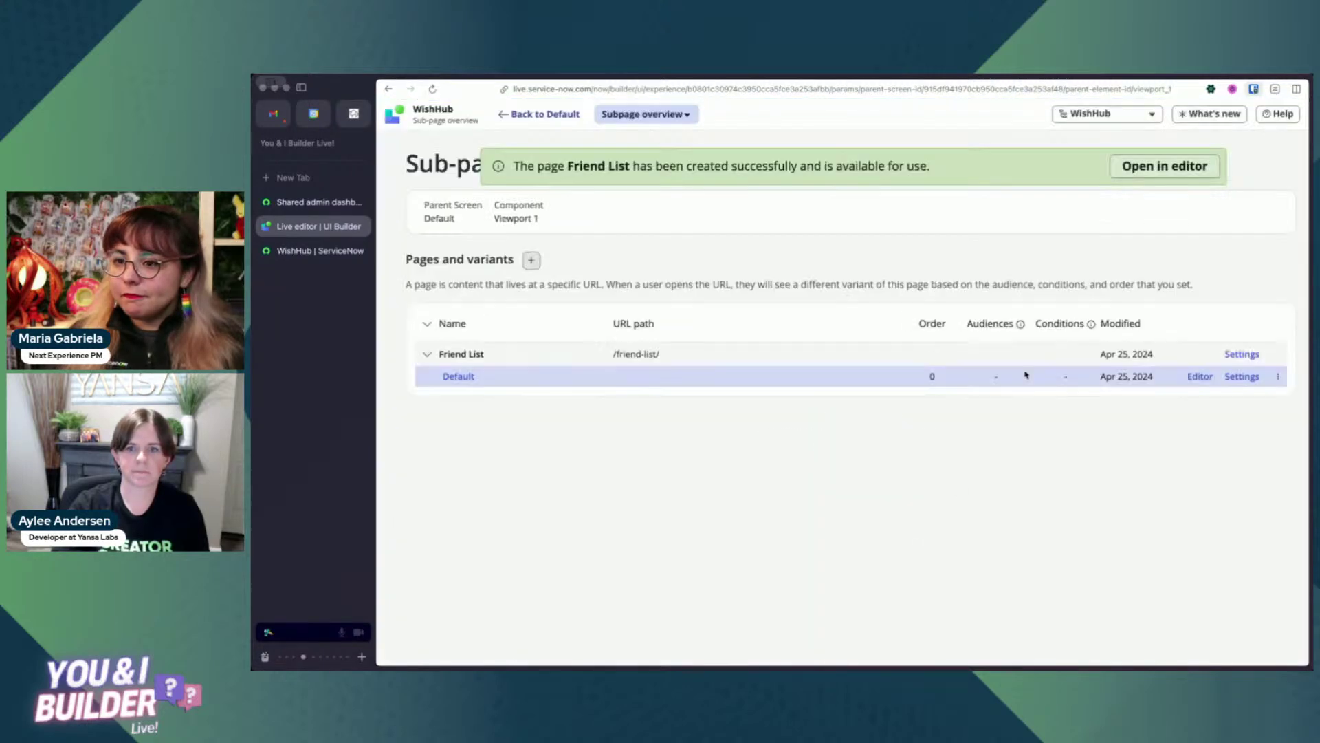
Open the Friend List page's Default variant in the editor and add a Stylized text component to its Body.
{"action": "left_click", "coordinate": [1198, 377]}
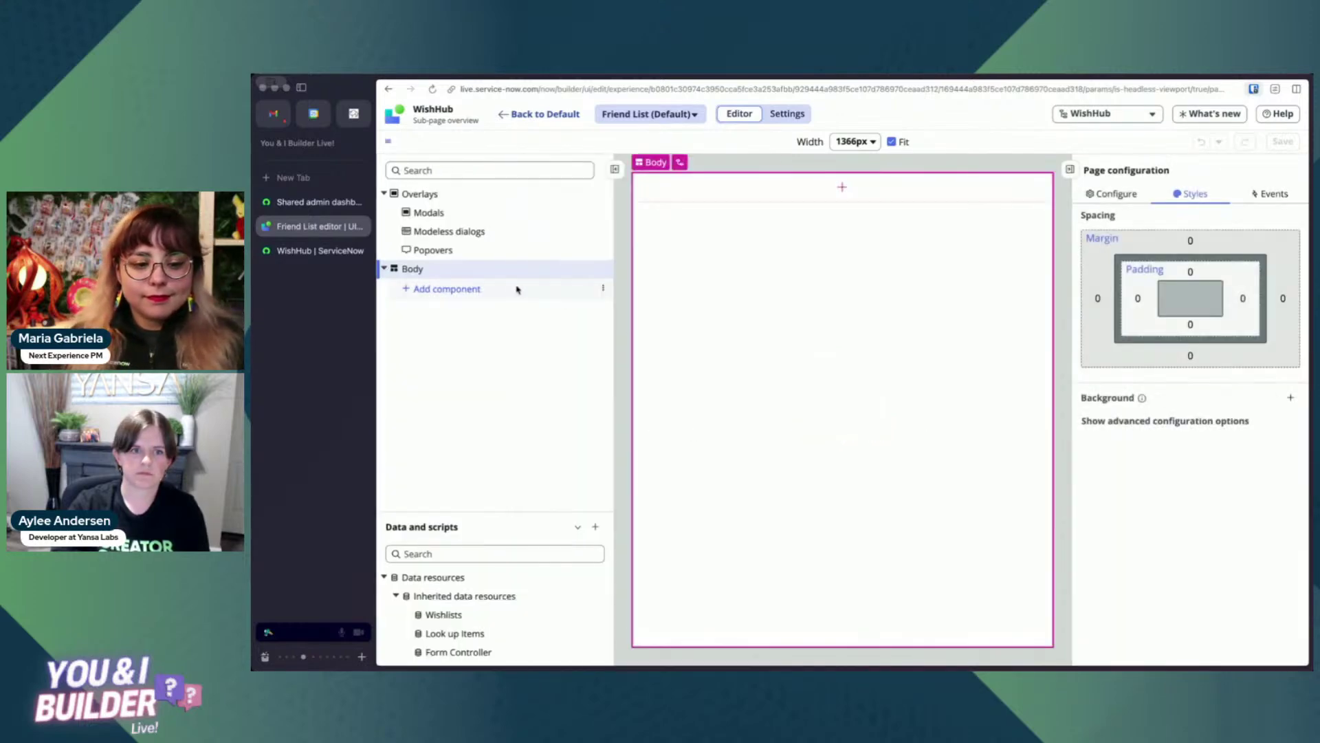
{"action": "left_click", "coordinate": [459, 289]}
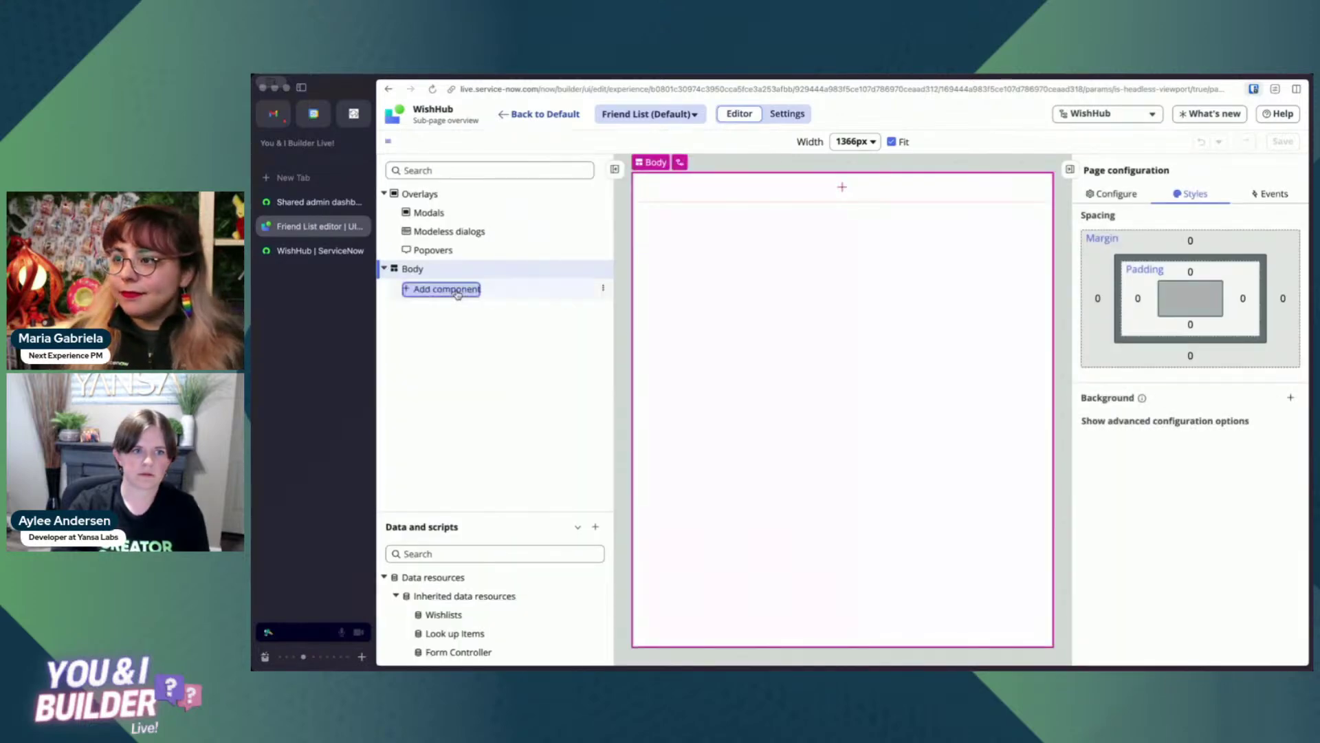
{"action": "left_click", "coordinate": [852, 240]}
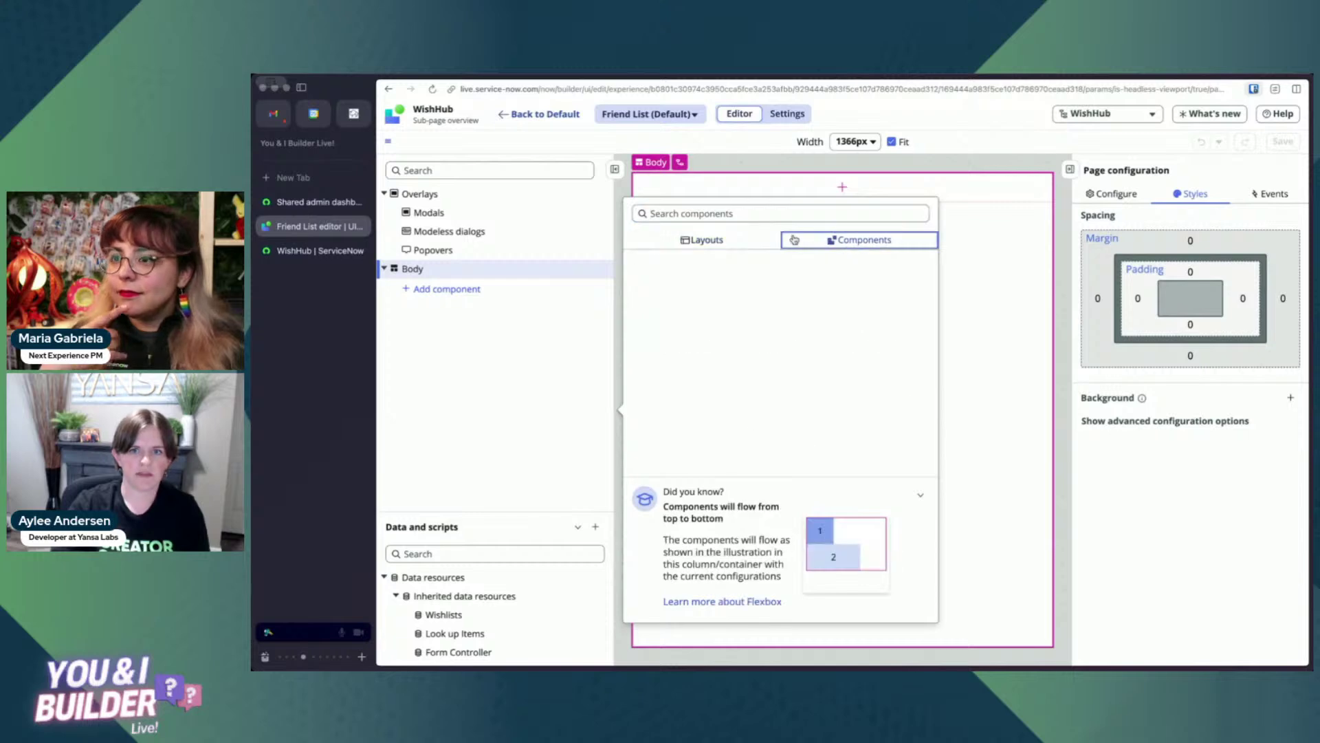
{"action": "left_click", "coordinate": [747, 214]}
{"action": "type", "text": "styli"}
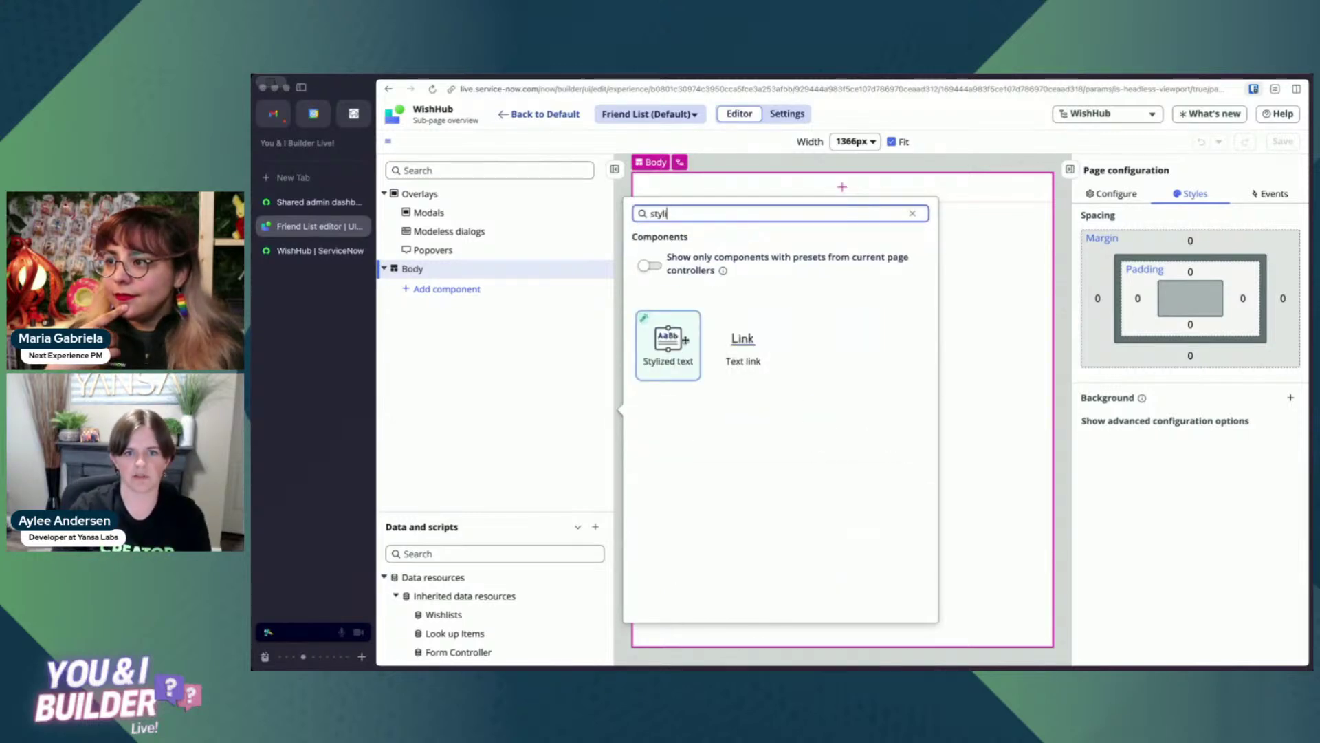
{"action": "left_click", "coordinate": [678, 338]}
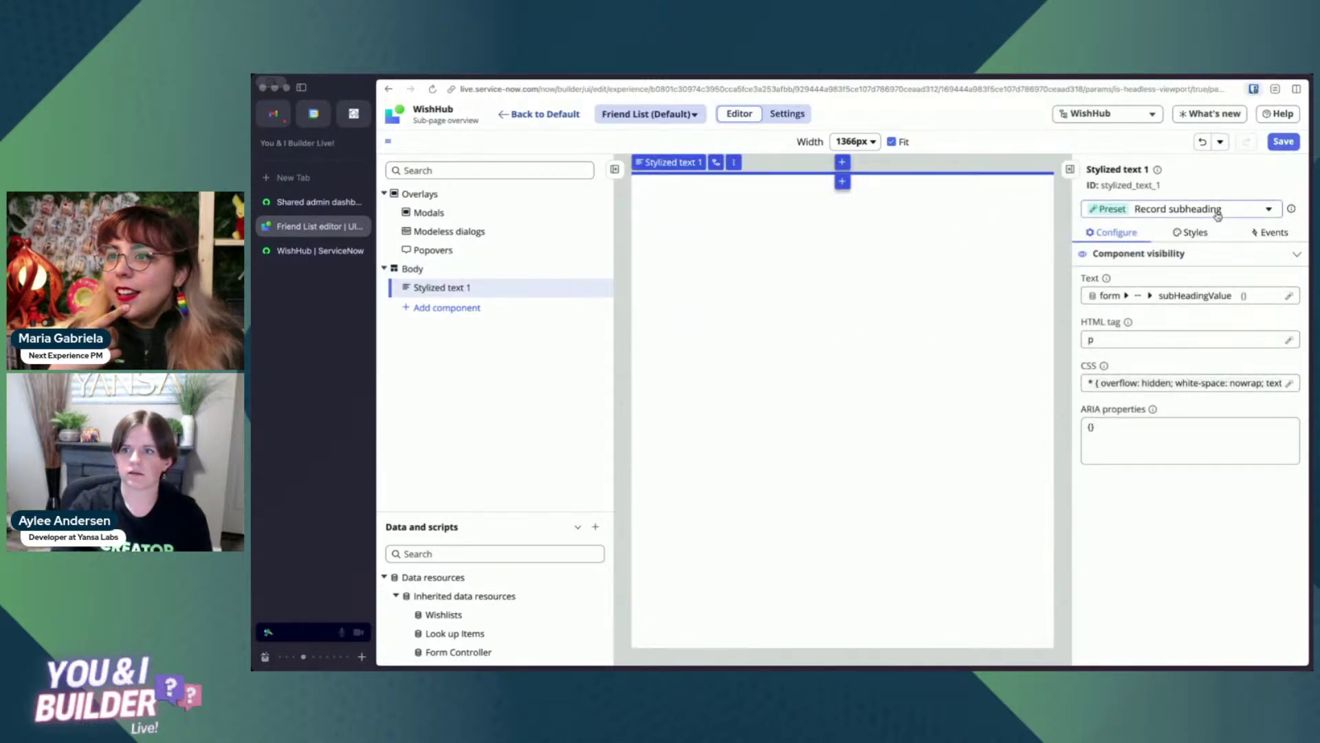
Remove the stylized text's Record subheading preset by setting it to None, and save the Friend List page.
{"action": "left_click", "coordinate": [1223, 210]}
{"action": "left_click", "coordinate": [1154, 316]}
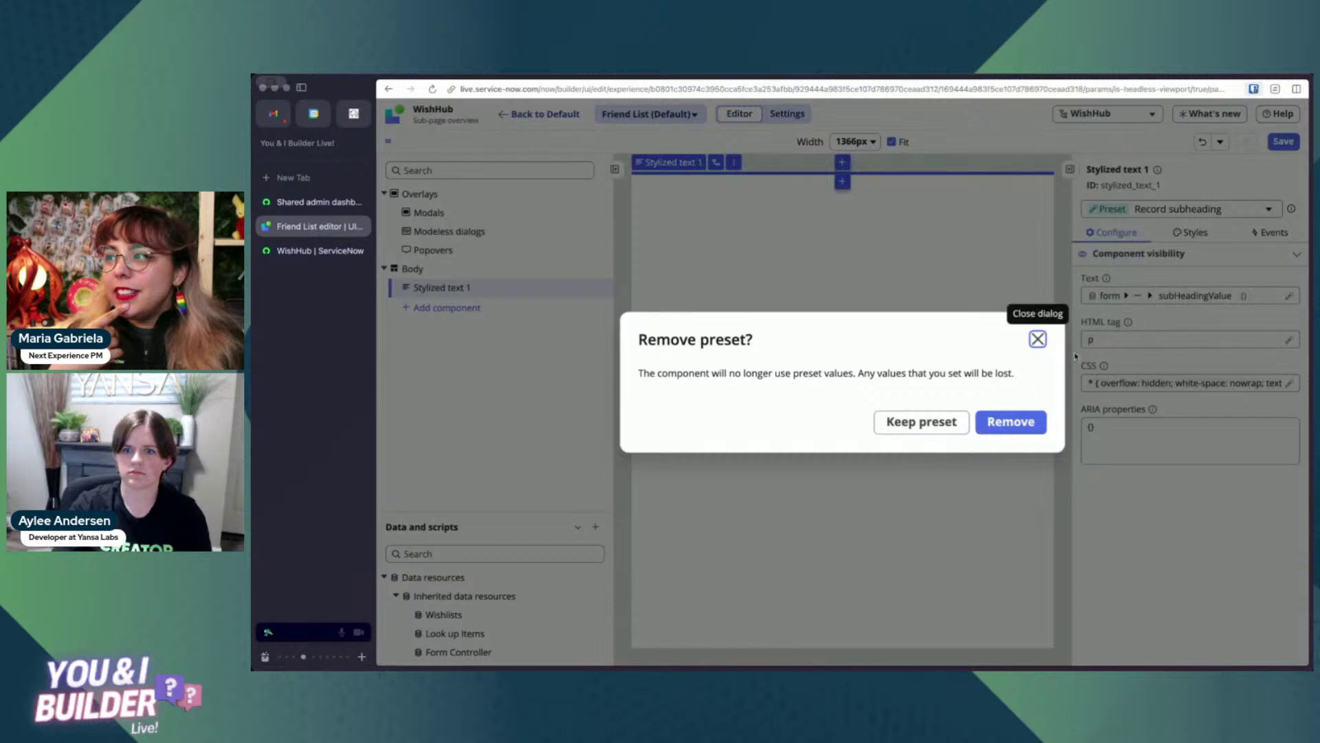
{"action": "left_click", "coordinate": [1023, 421]}
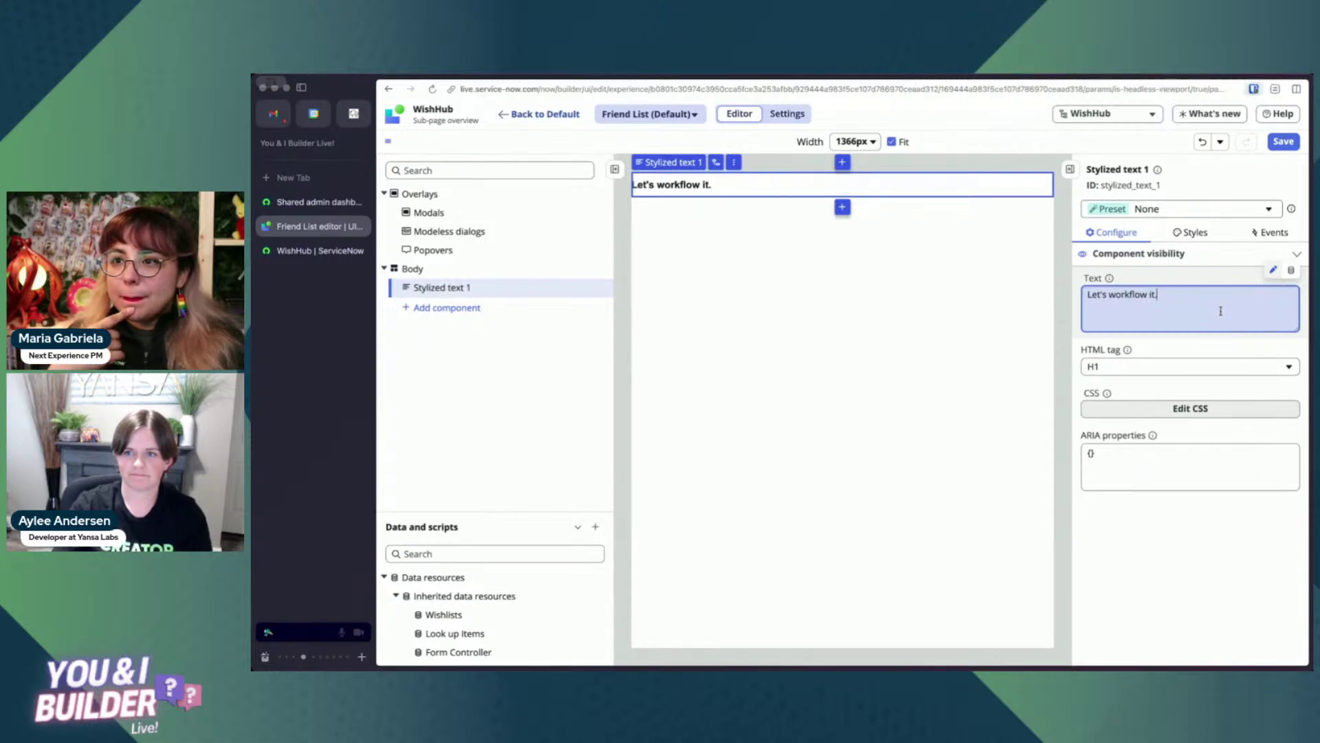
{"action": "left_click", "coordinate": [1285, 141]}
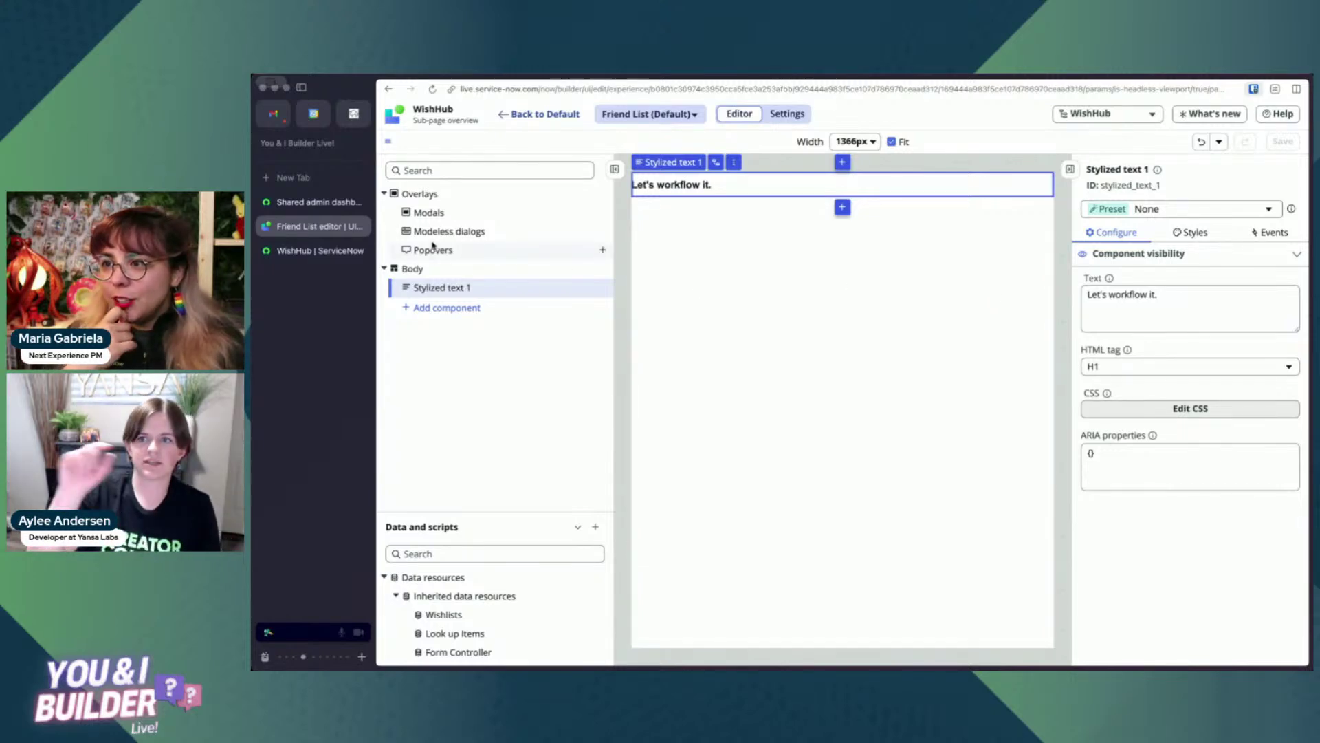
Switch to the live WishHub page, reload it and check the viewport area on the Friend Wishlists tab.
{"action": "left_click", "coordinate": [316, 251]}
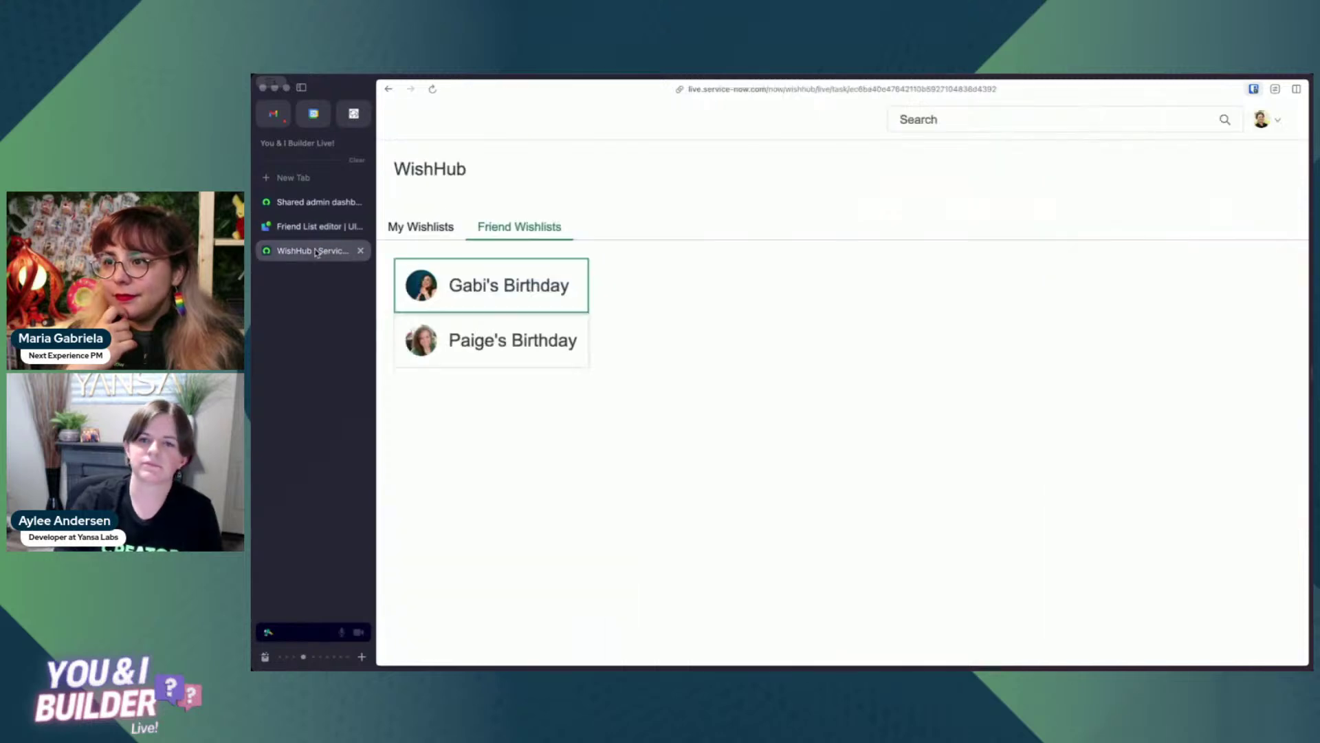
{"action": "left_click", "coordinate": [433, 92]}
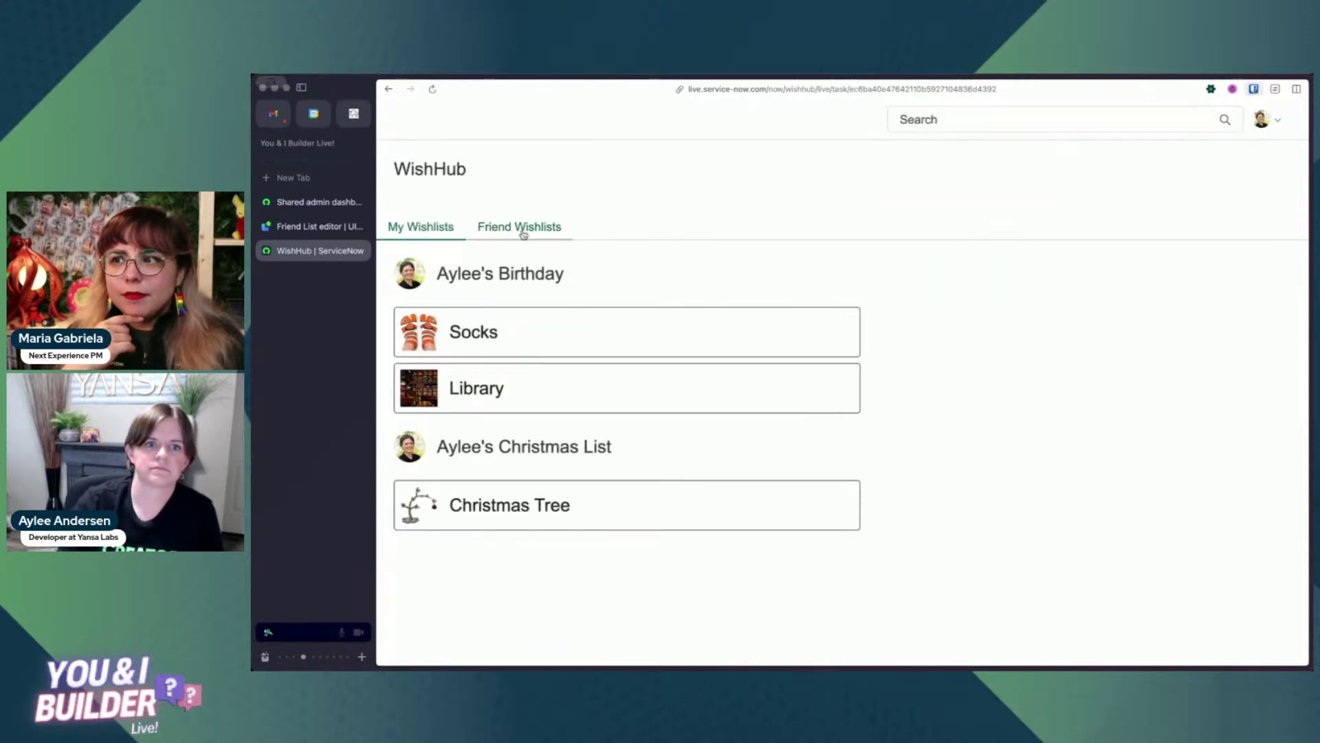
{"action": "left_click", "coordinate": [523, 234]}
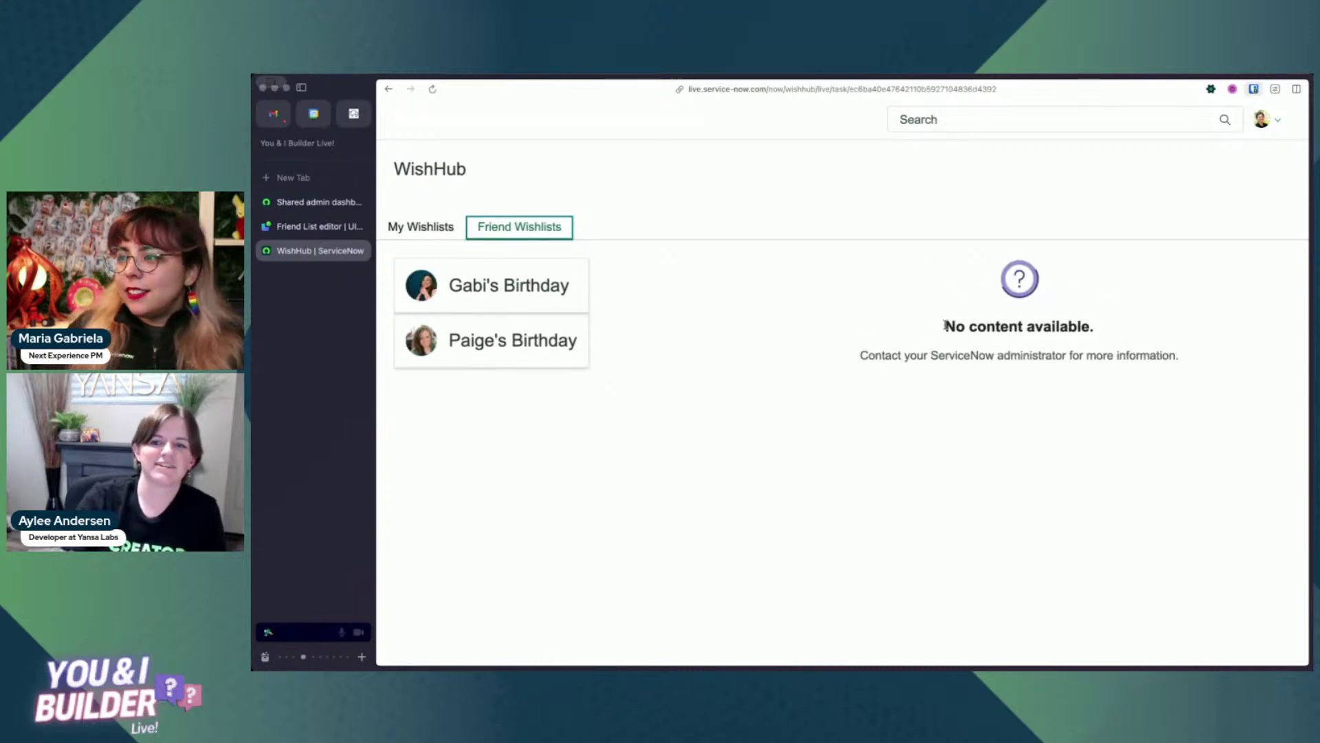
{"action": "left_click_drag", "start_coordinate": [931, 327], "coordinate": [1192, 363]}
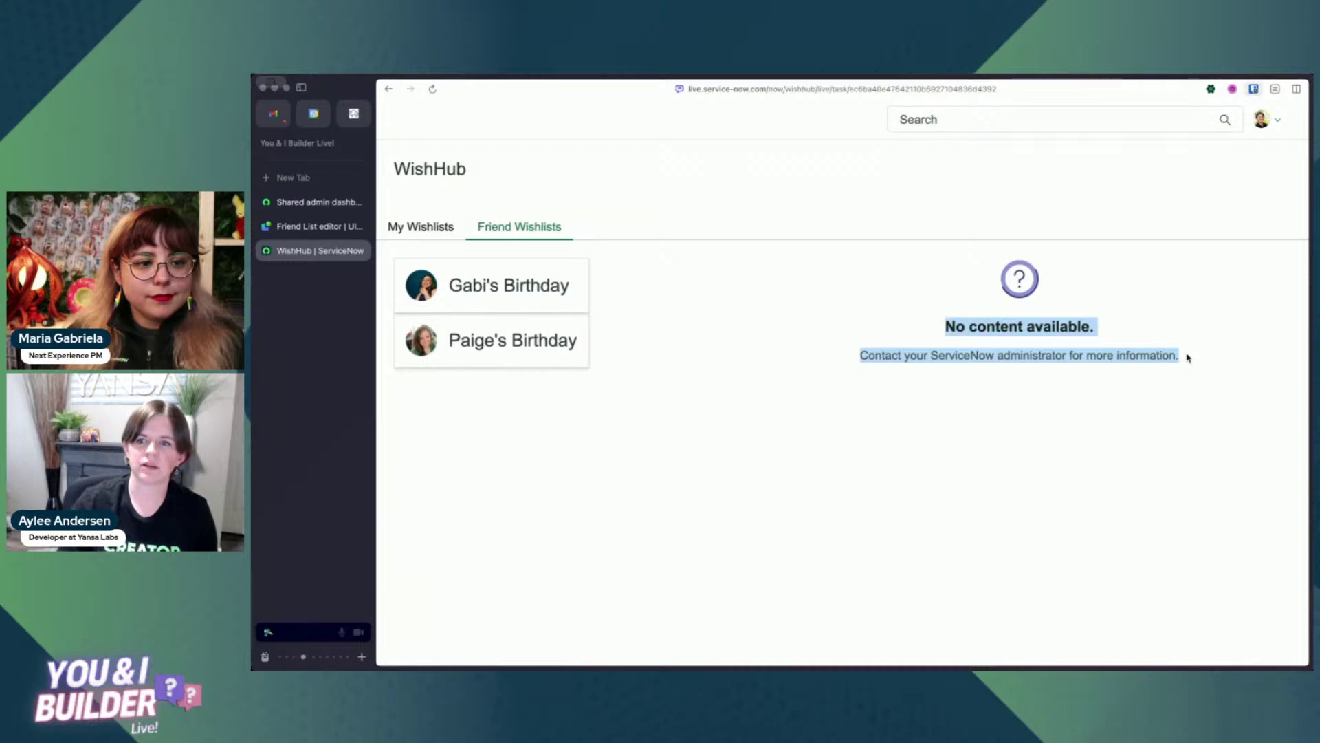
{"action": "left_click", "coordinate": [1176, 348]}
{"action": "left_click_drag", "start_coordinate": [1182, 362], "coordinate": [946, 320]}
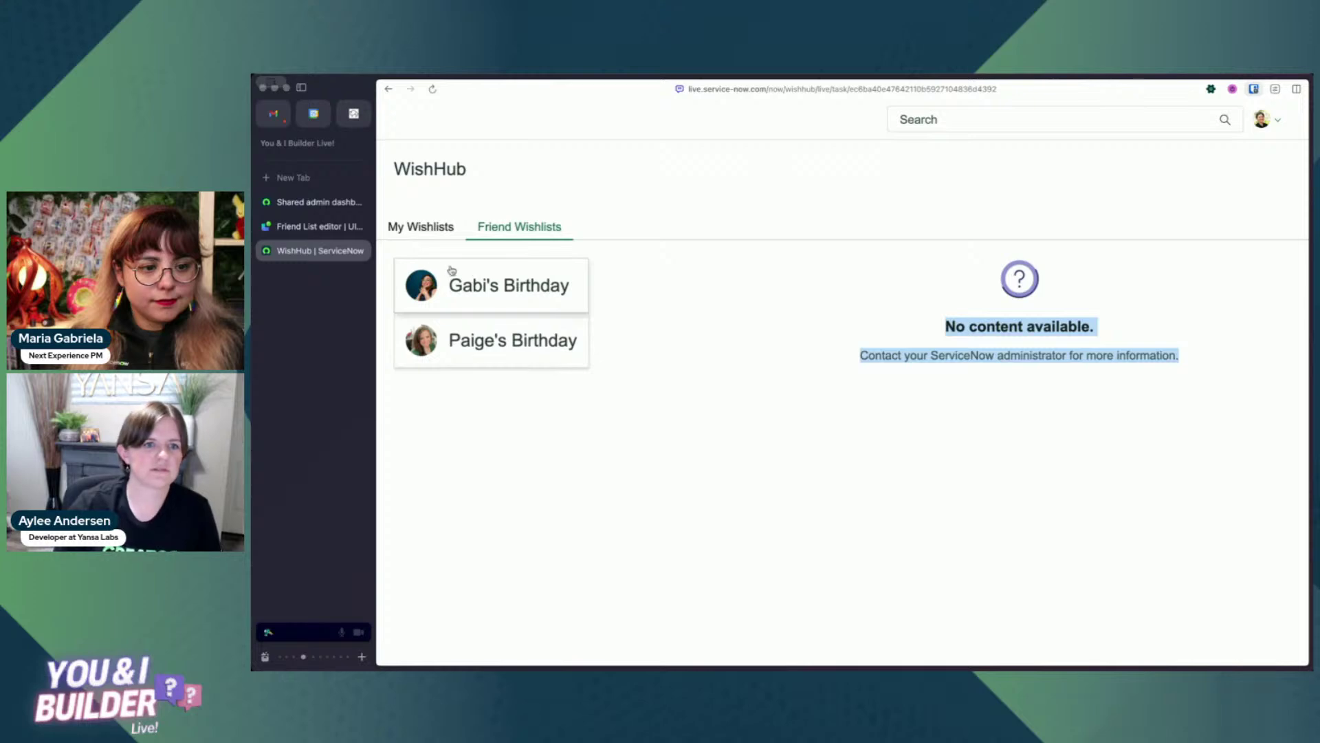
Return to UI Builder, keep the Friend List editor in a duplicate tab, go back to the parent Live page and collapse its Overlays.
{"action": "left_click", "coordinate": [303, 227]}
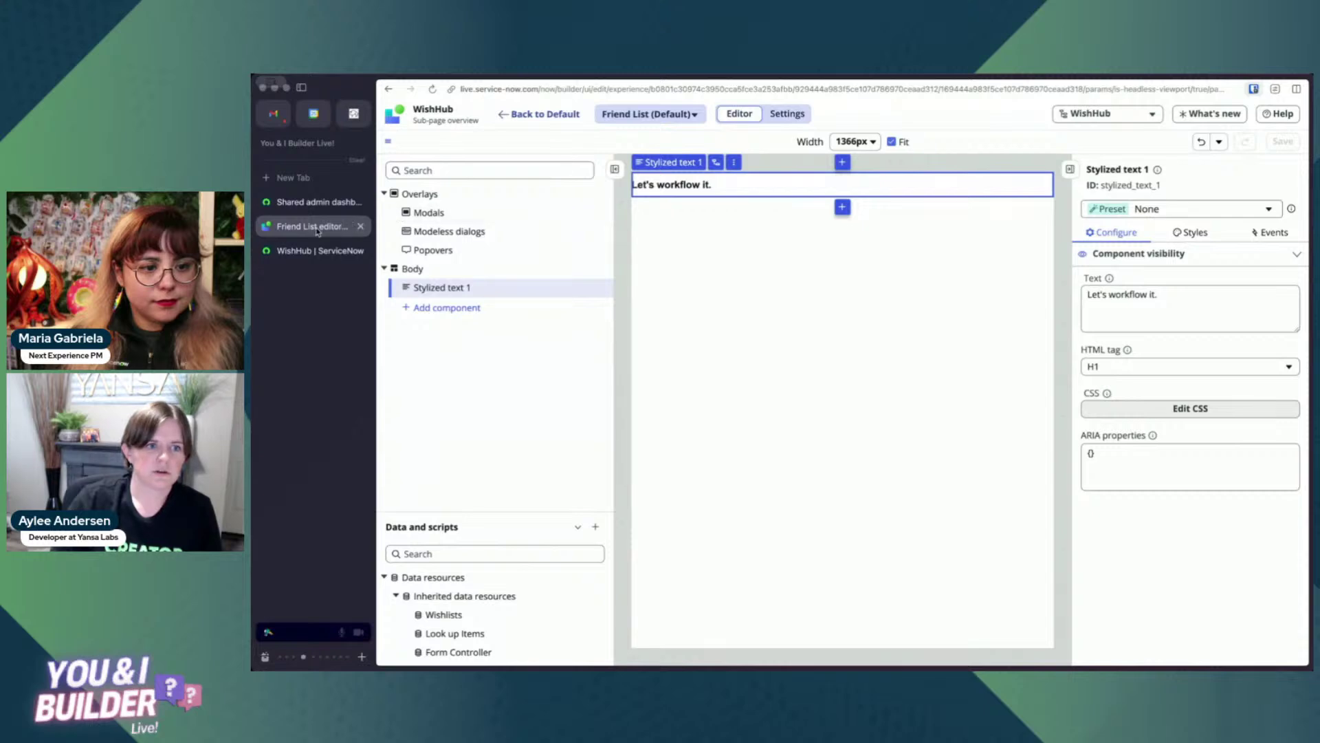
{"action": "left_click", "coordinate": [346, 256]}
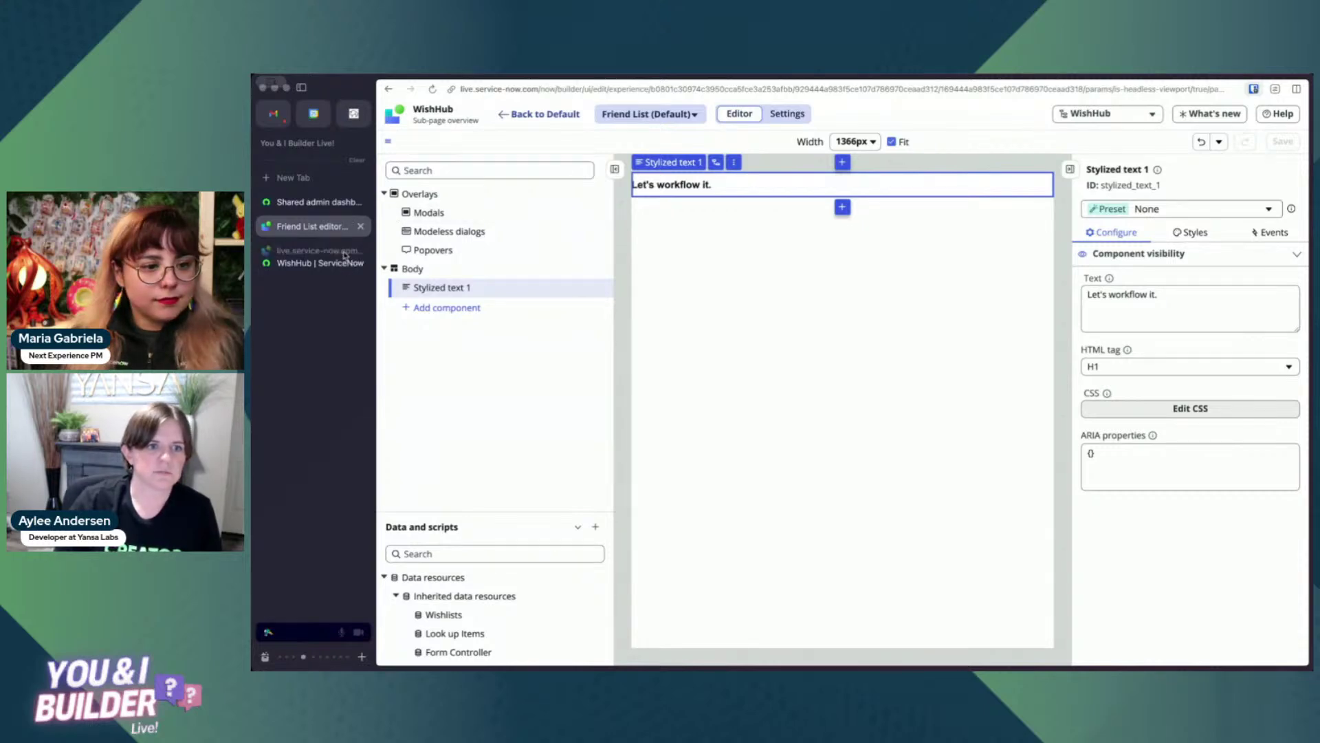
{"action": "left_click", "coordinate": [537, 115]}
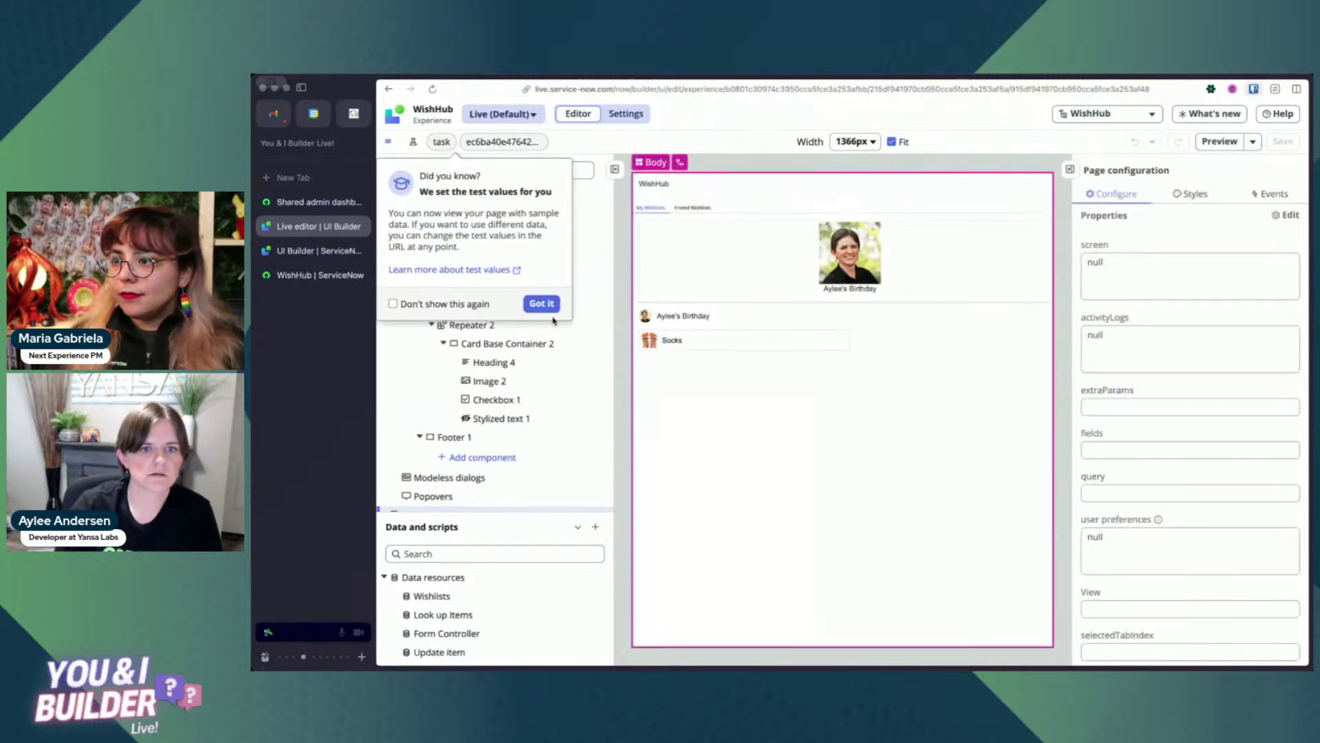
{"action": "left_click", "coordinate": [541, 303]}
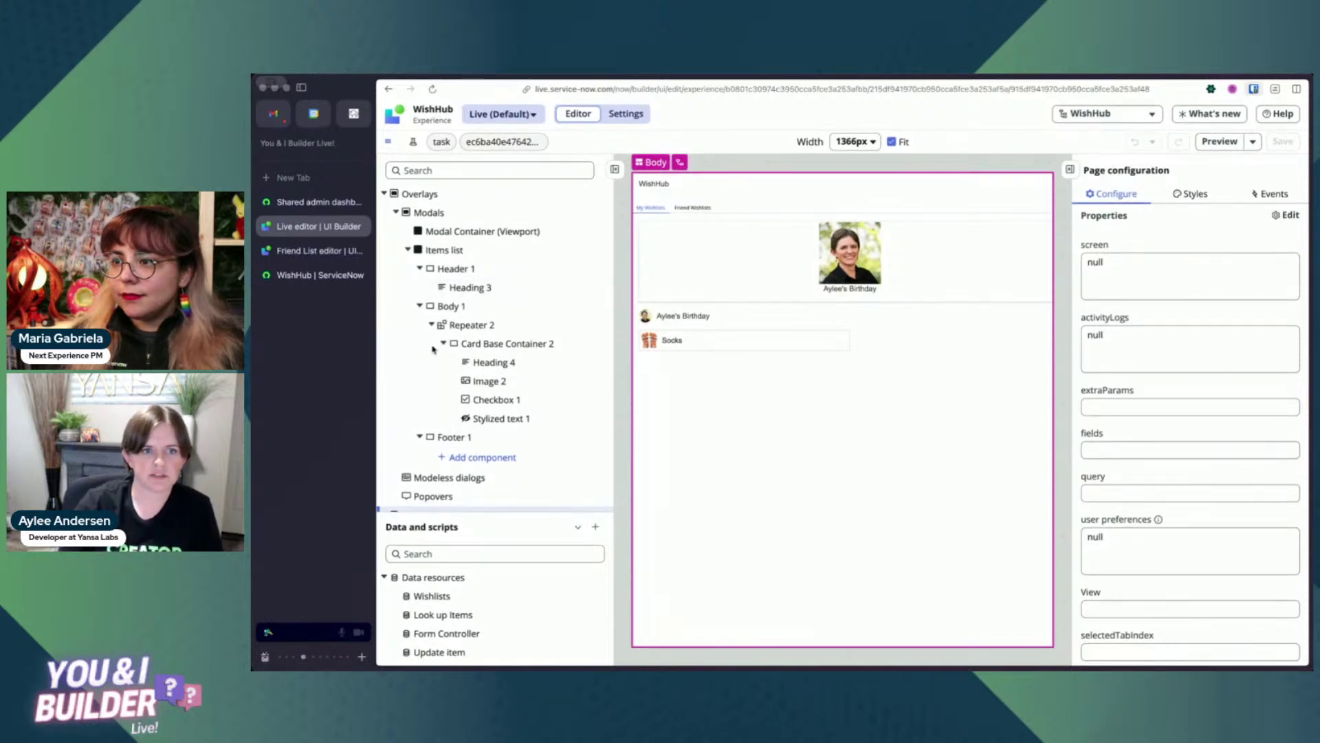
{"action": "left_click", "coordinate": [383, 194]}
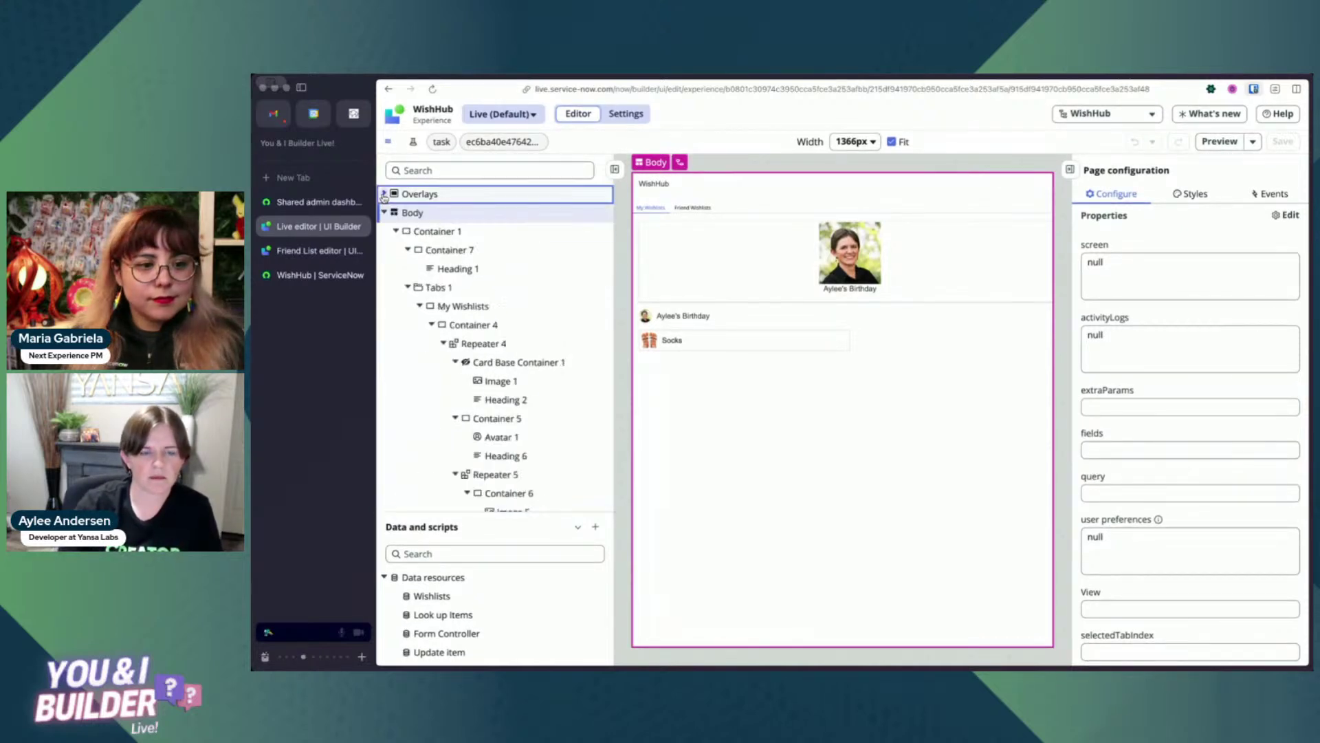
Add a Page ready event mapping to the Live page's Body with the UXF Macroponent Viewport Load Requested handler.
{"action": "left_click", "coordinate": [472, 216]}
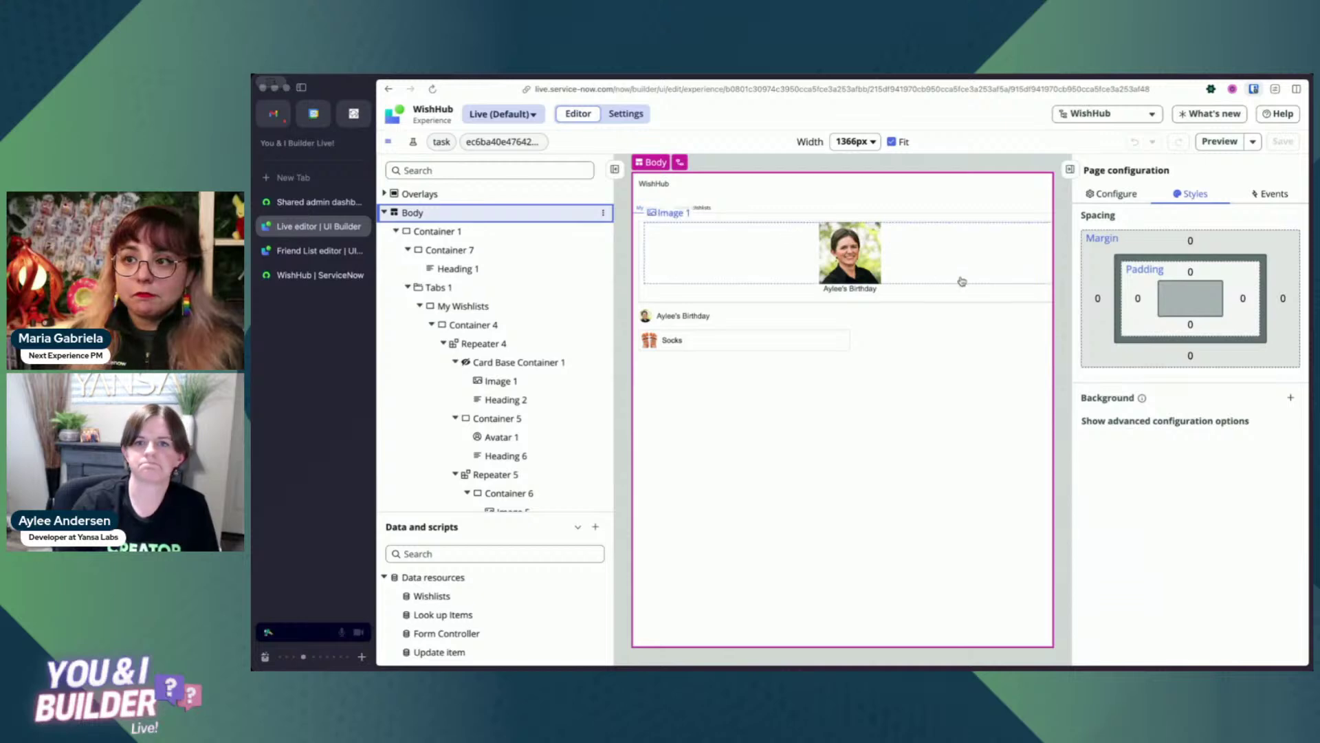
{"action": "left_click", "coordinate": [1282, 196]}
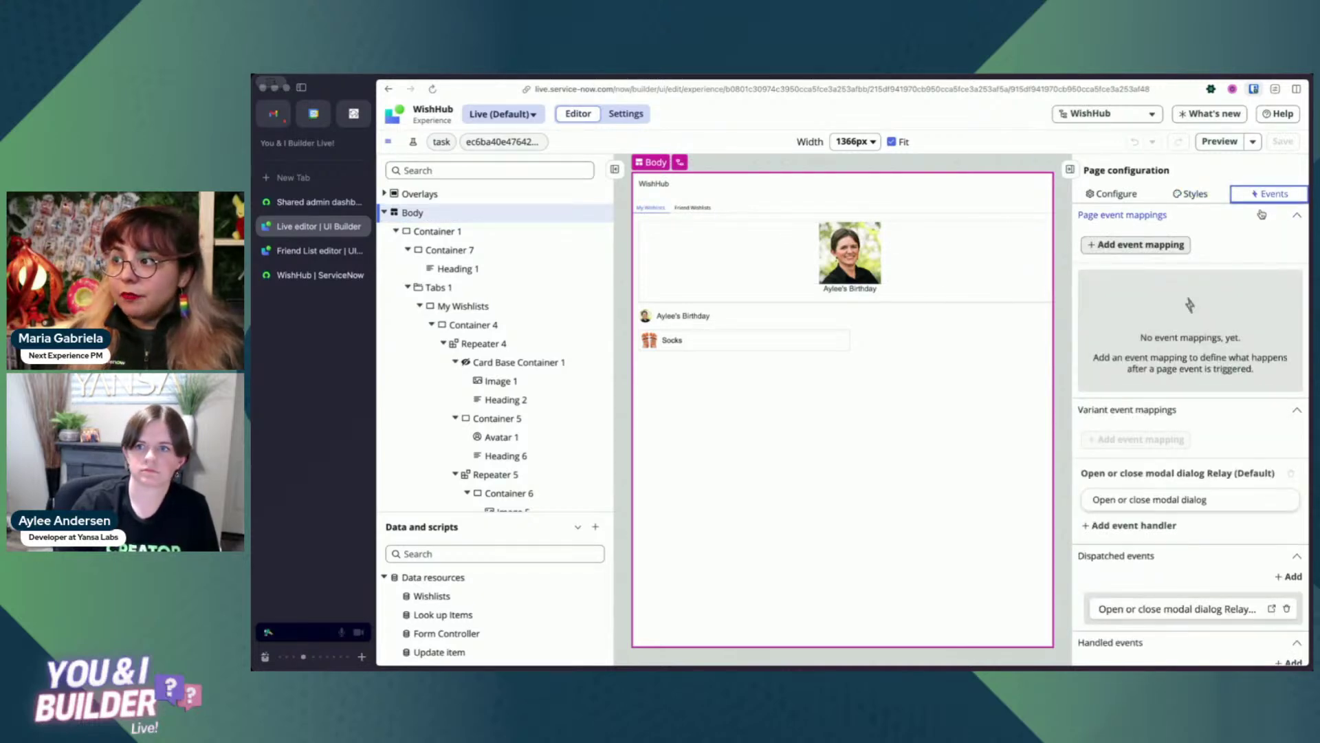
{"action": "left_click", "coordinate": [1155, 245]}
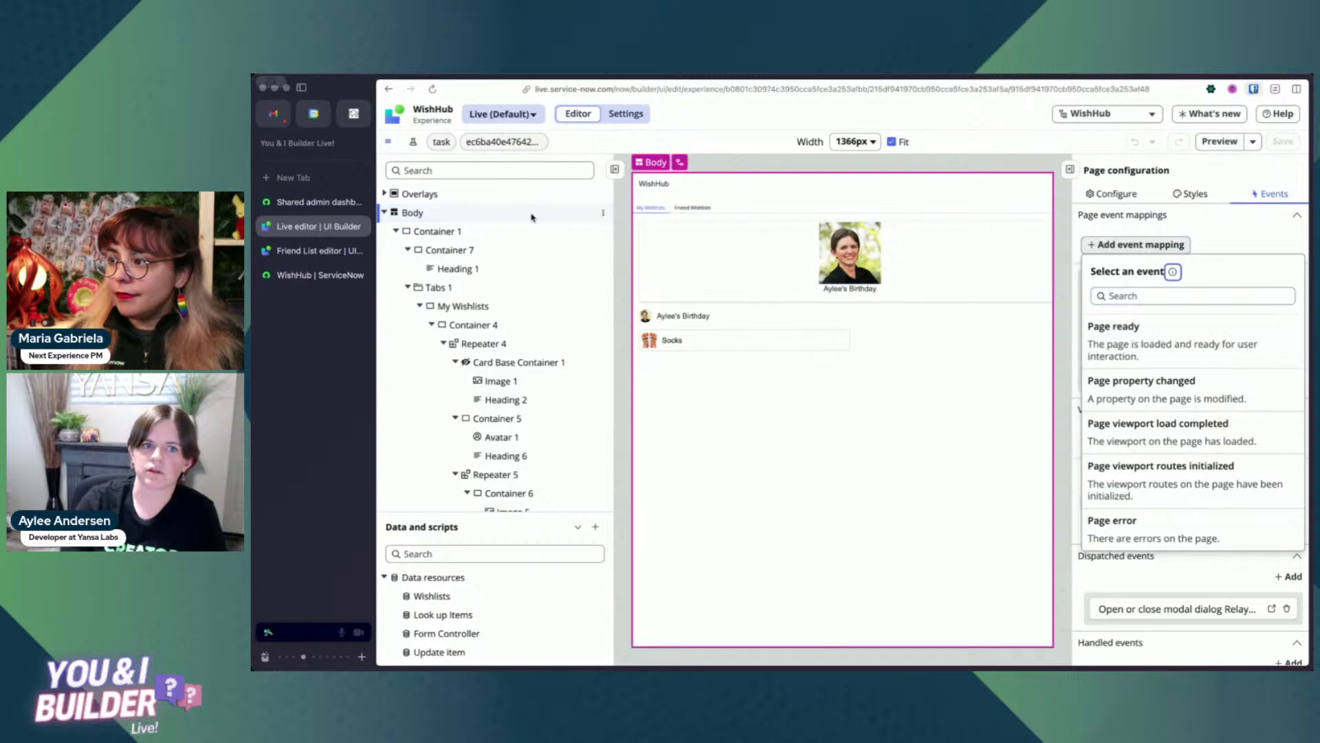
{"action": "left_click", "coordinate": [1160, 337]}
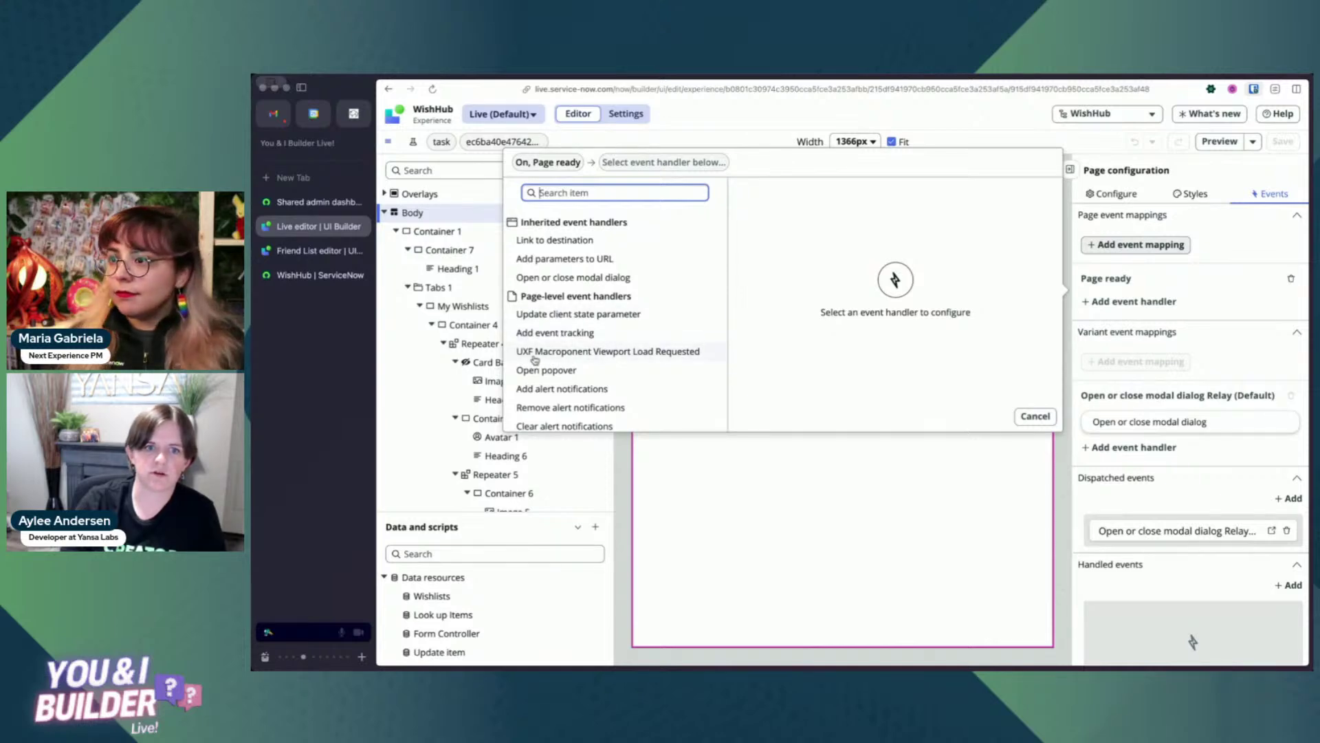
{"action": "left_click", "coordinate": [612, 352]}
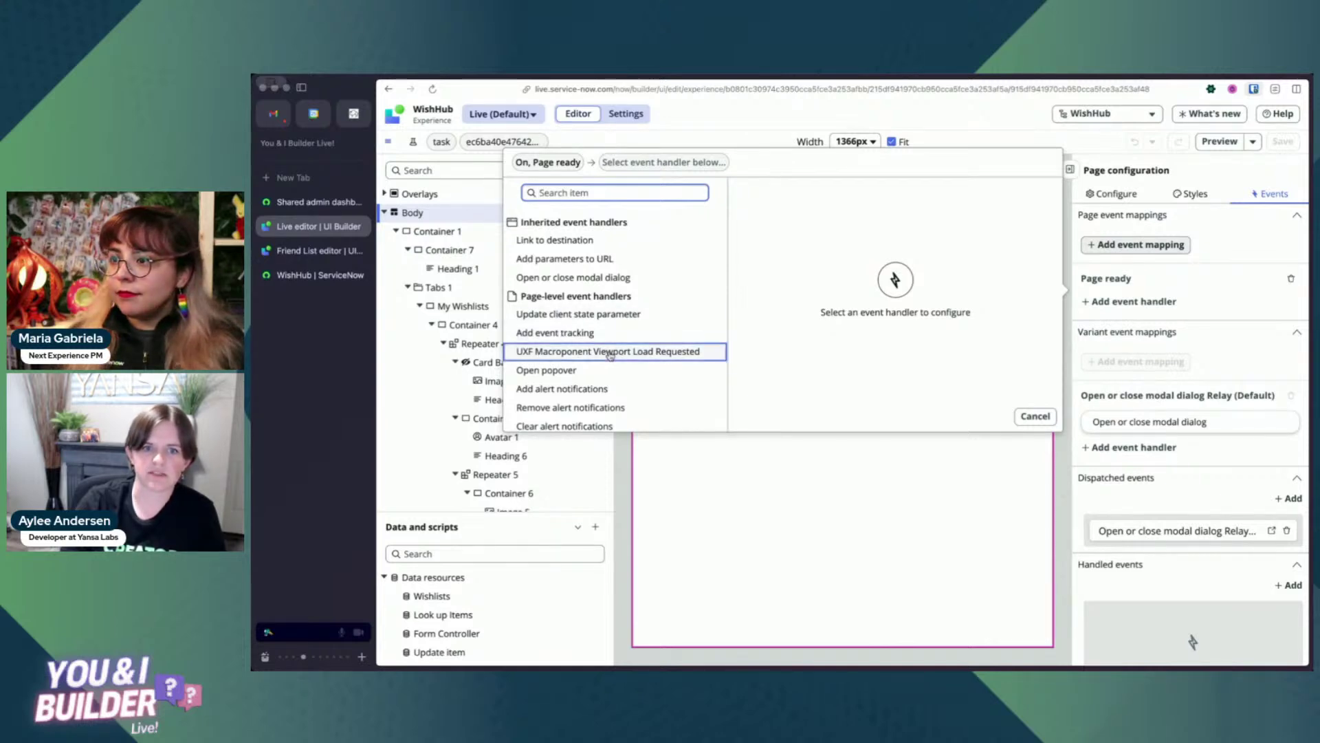
{"action": "scroll", "coordinate": [872, 292], "scroll_direction": "down", "scroll_amount": 2}
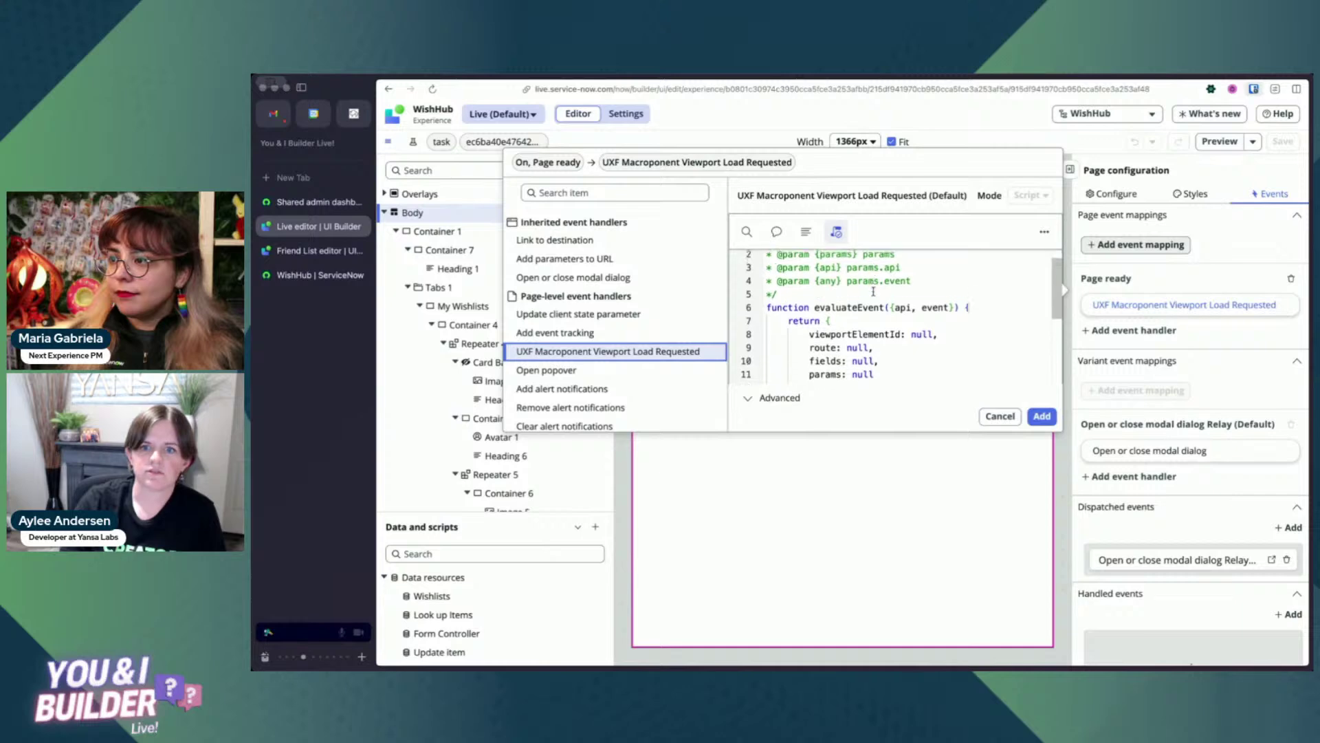
{"action": "scroll", "coordinate": [861, 319], "scroll_direction": "down", "scroll_amount": 2}
{"action": "scroll", "coordinate": [861, 318], "scroll_direction": "up", "scroll_amount": 2}
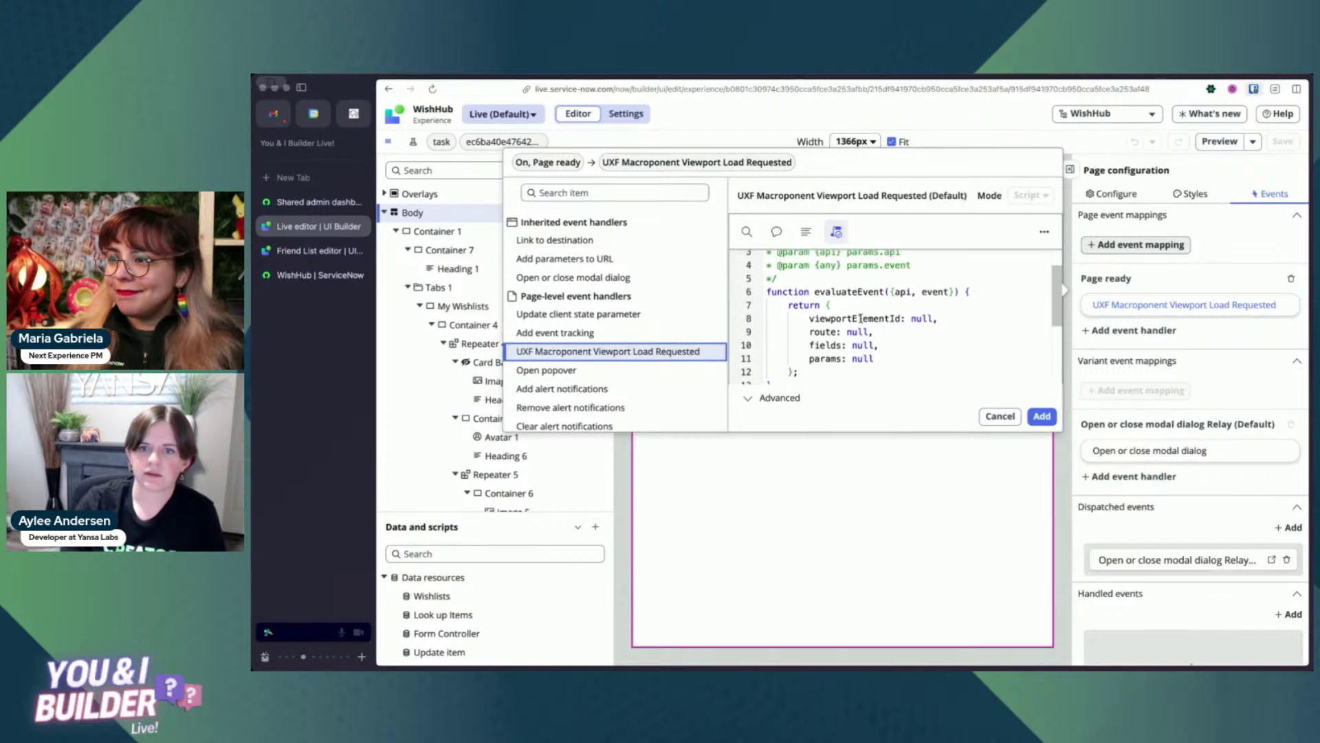
{"action": "scroll", "coordinate": [894, 309], "scroll_direction": "down", "scroll_amount": 1}
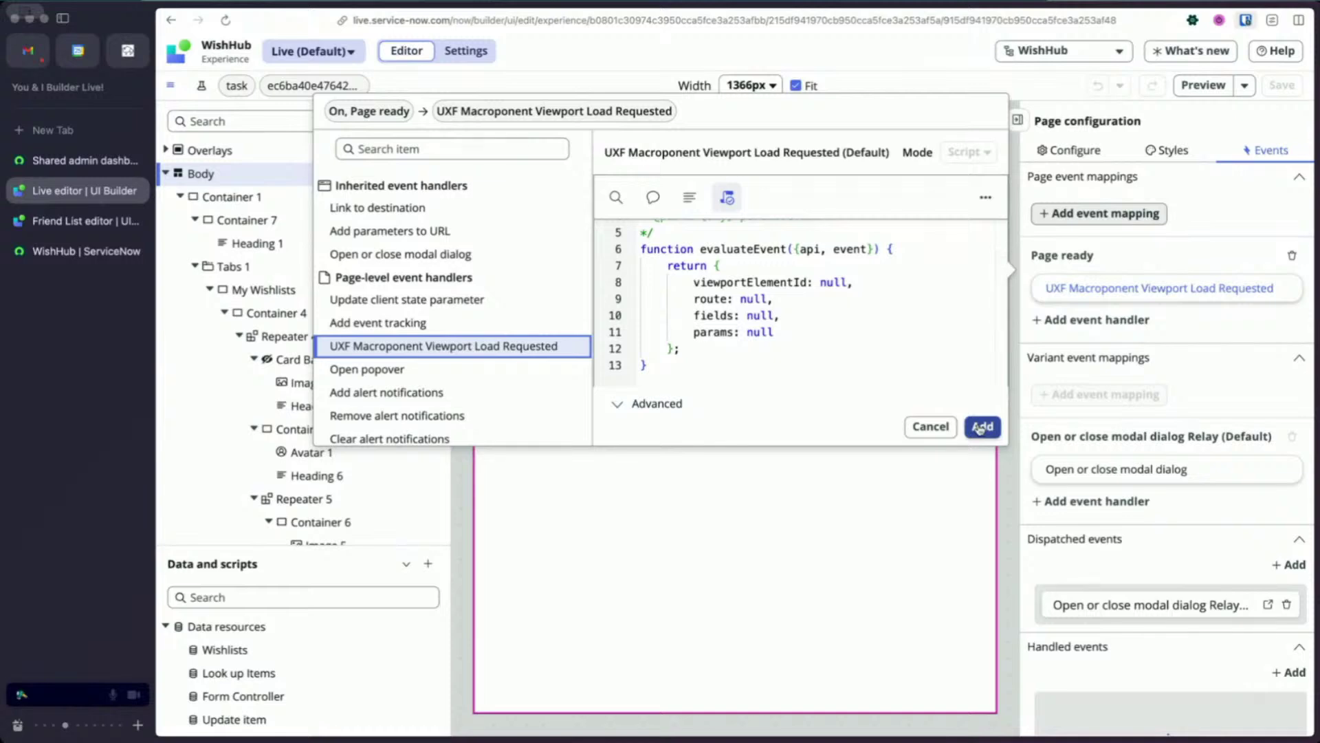
{"action": "left_click", "coordinate": [981, 427]}
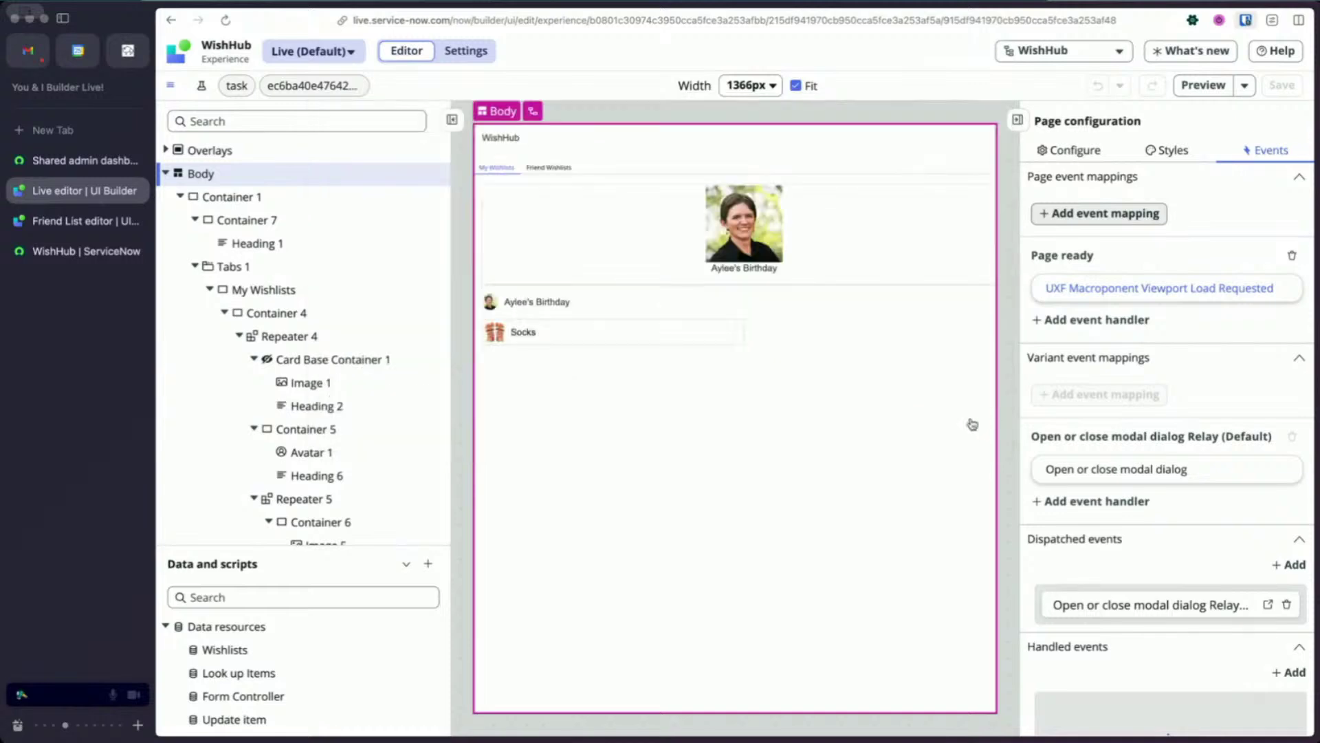
Check which parameters the Page ready handler's script expects, including viewportElementId and route, without changing it.
{"action": "left_click", "coordinate": [1089, 293]}
{"action": "scroll", "coordinate": [918, 349], "scroll_direction": "down", "scroll_amount": 2}
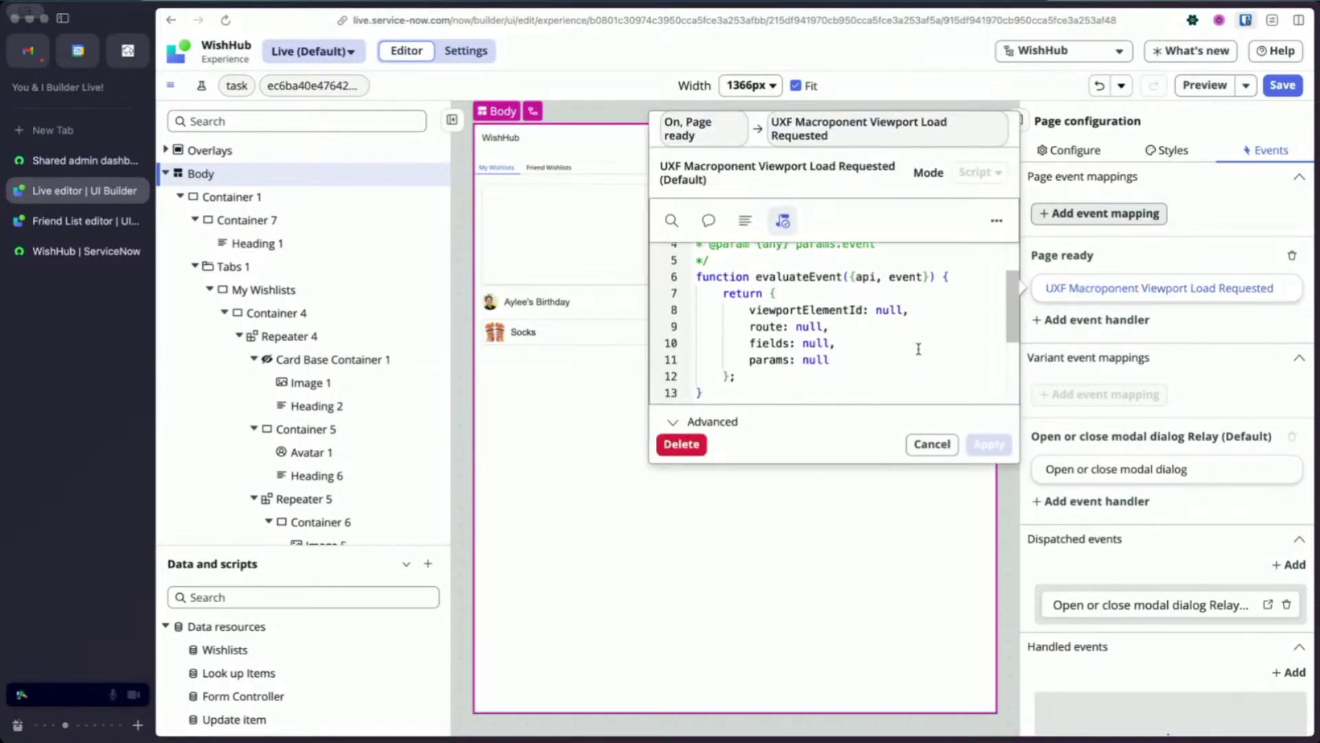
{"action": "double_click", "coordinate": [795, 310]}
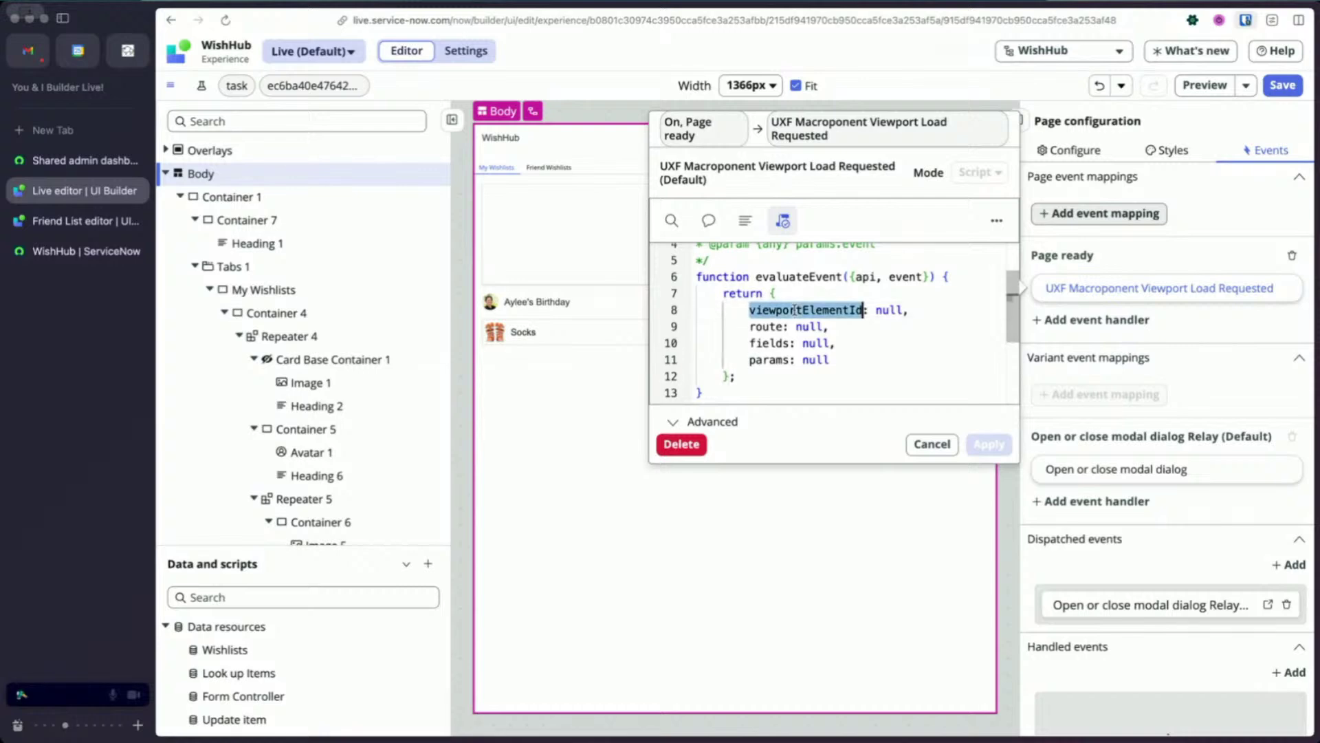
{"action": "double_click", "coordinate": [772, 326]}
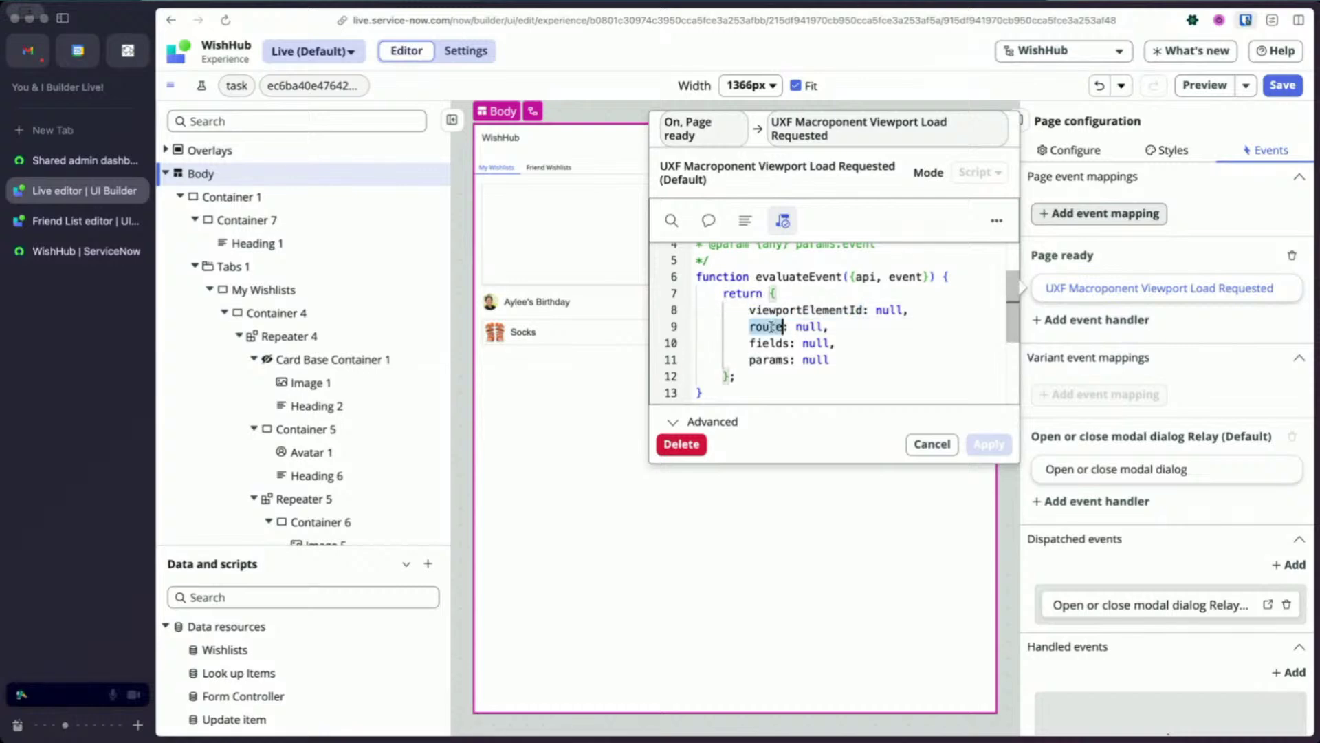
{"action": "left_click", "coordinate": [941, 447]}
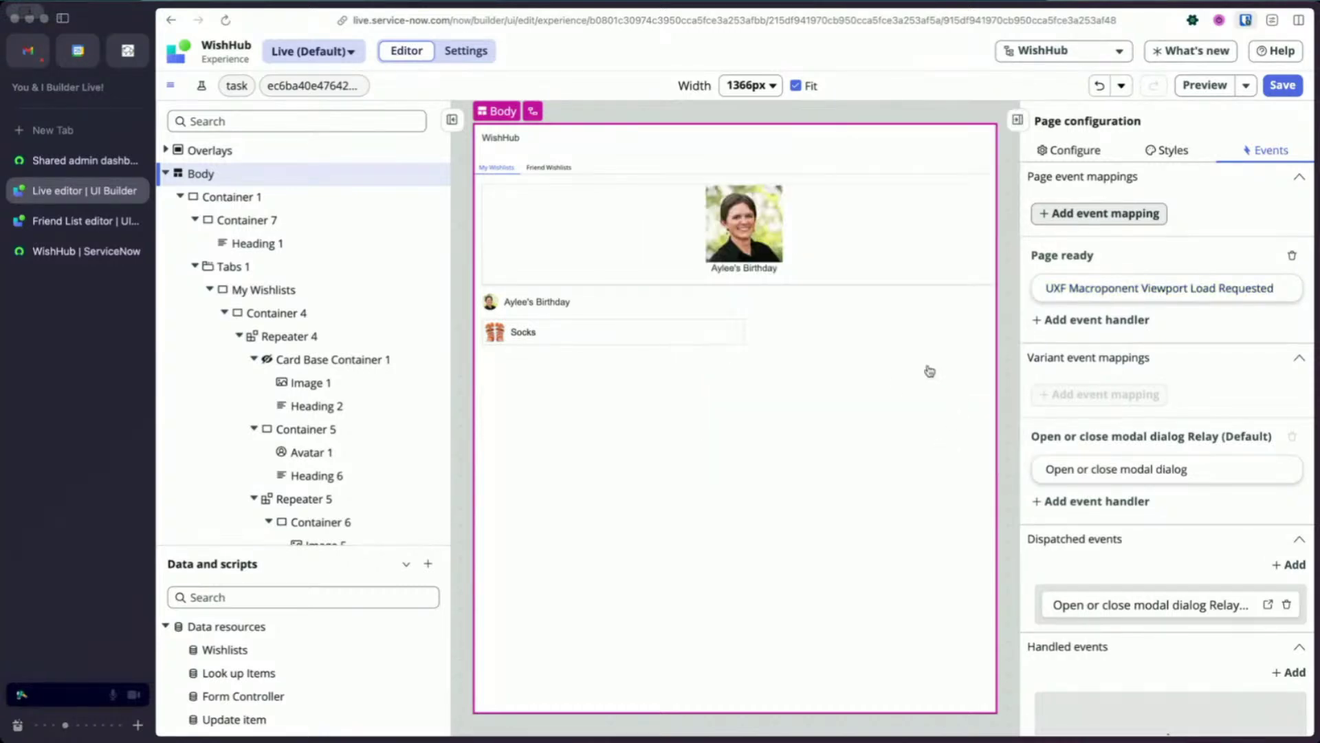
Look up the component ID of Viewport 1 in Column 2 of the Friend Wishlists tab.
{"action": "scroll", "coordinate": [413, 413], "scroll_direction": "down", "scroll_amount": 10}
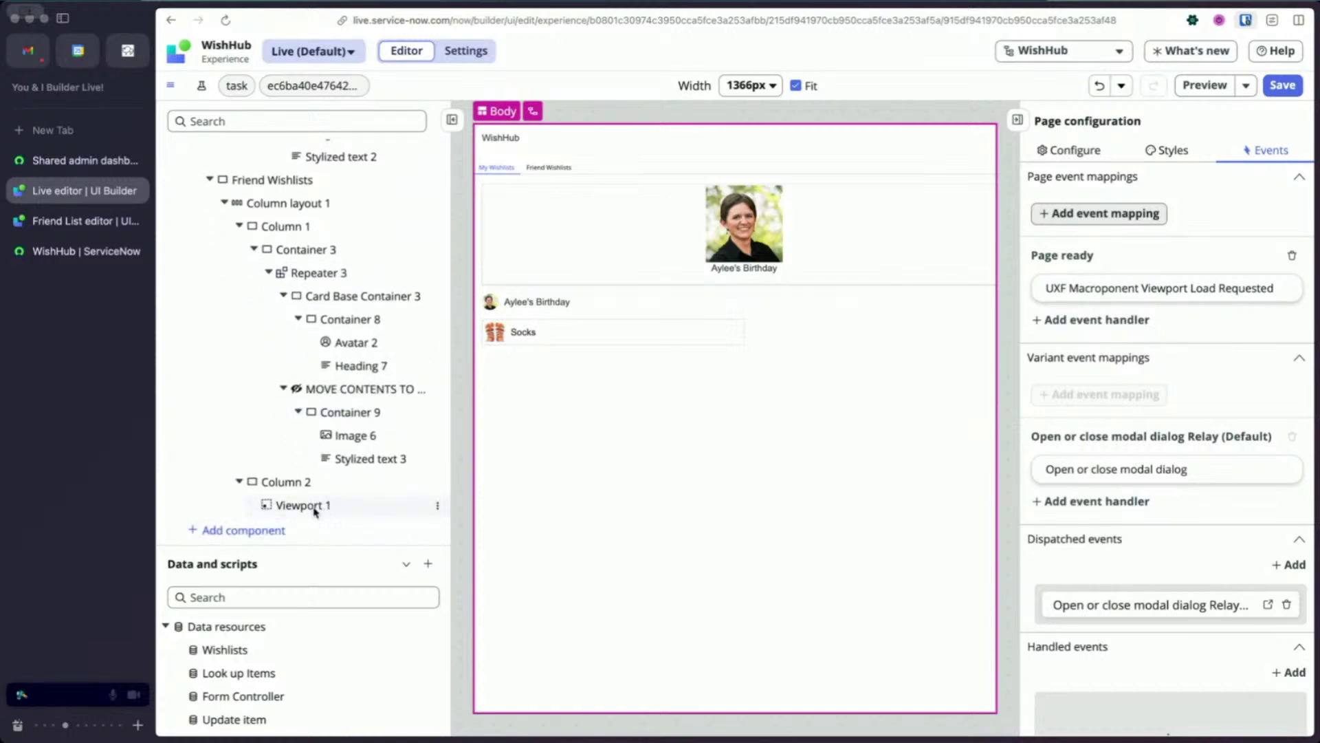
{"action": "left_click", "coordinate": [317, 509]}
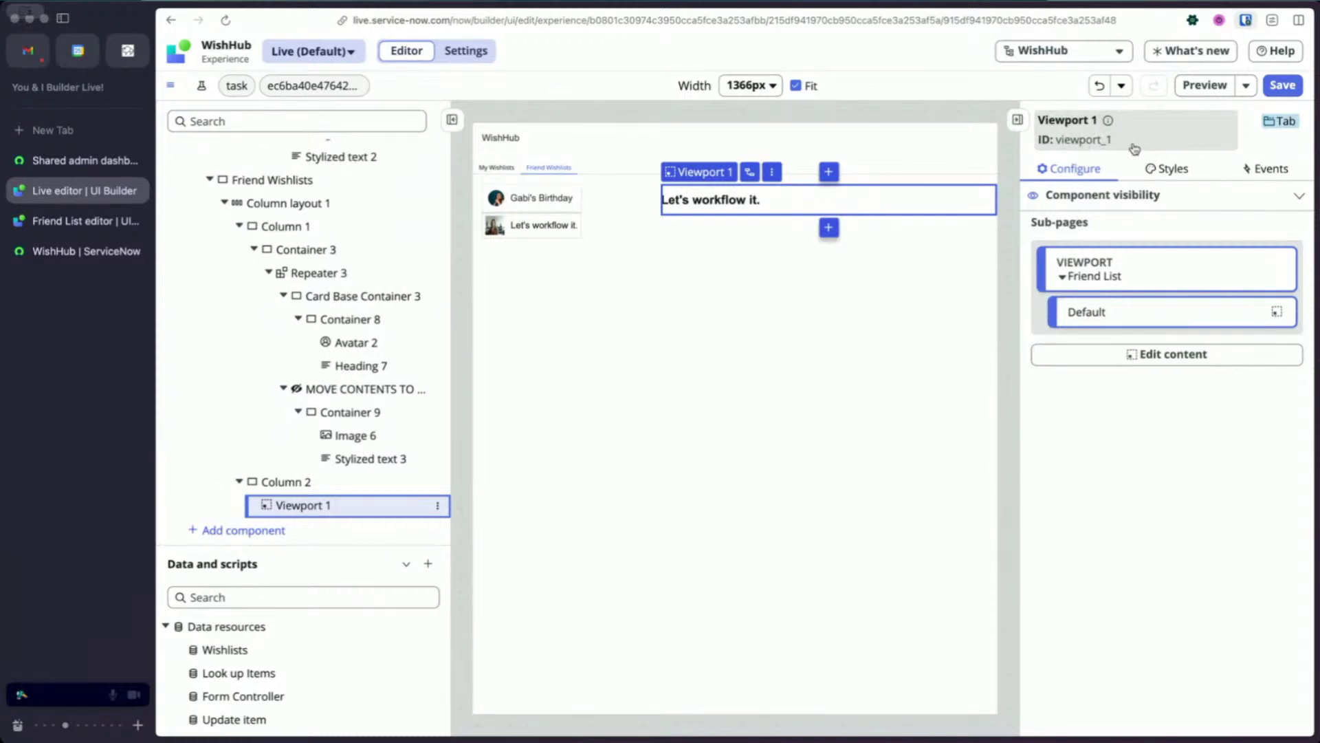
{"action": "left_click", "coordinate": [1107, 121]}
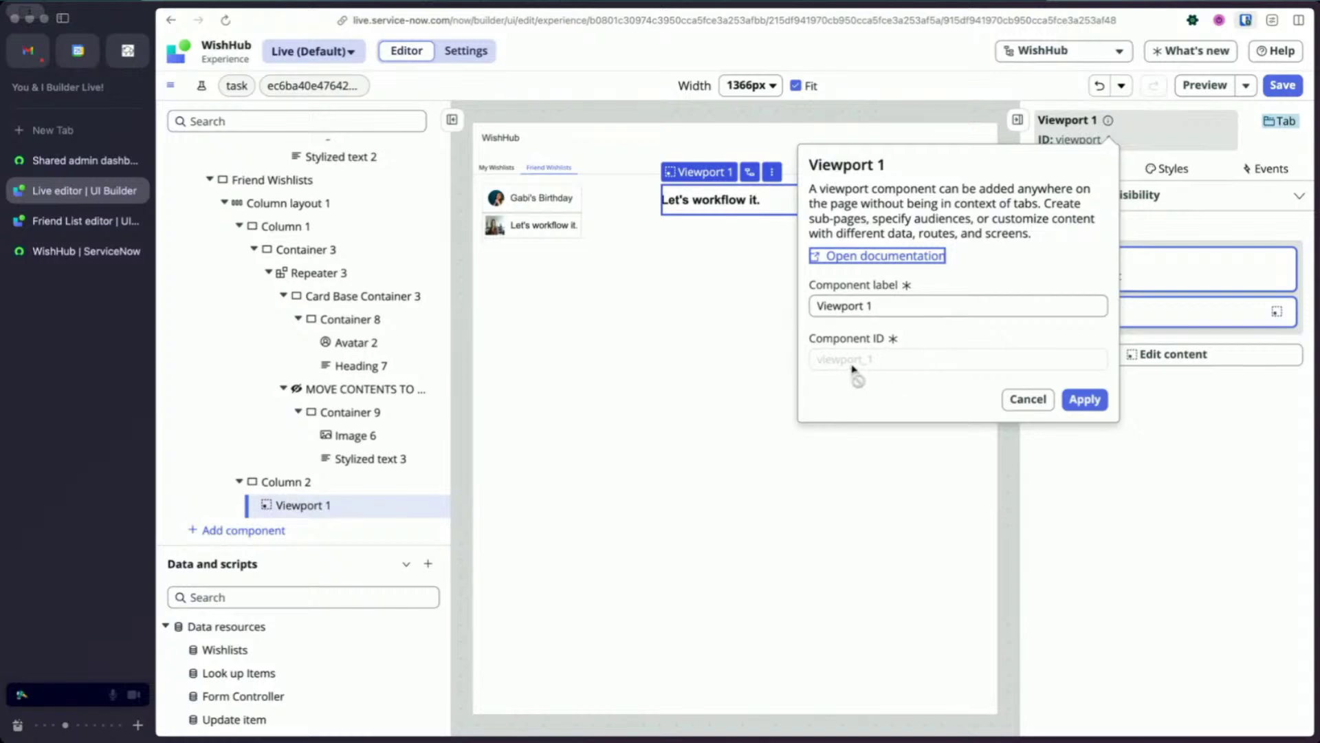
{"action": "left_click", "coordinate": [1028, 398]}
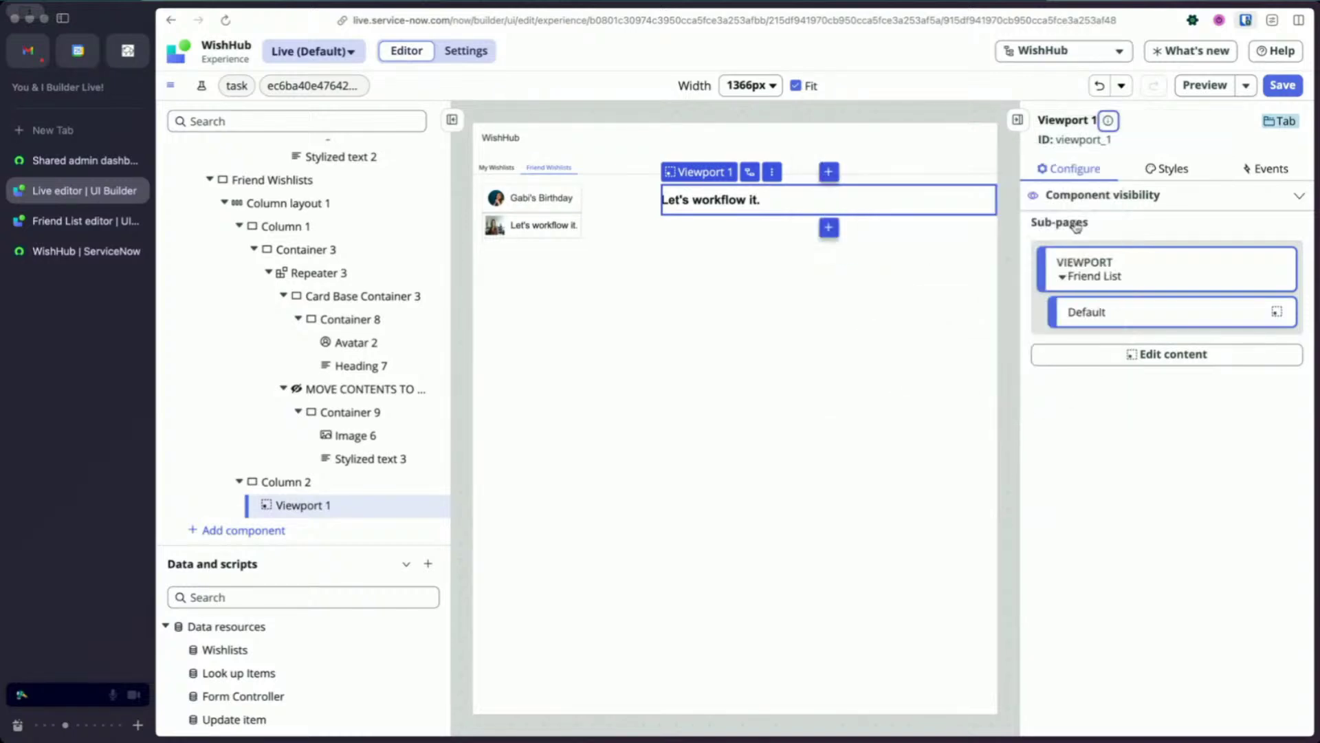
{"action": "left_click_drag", "start_coordinate": [1121, 145], "coordinate": [1054, 145]}
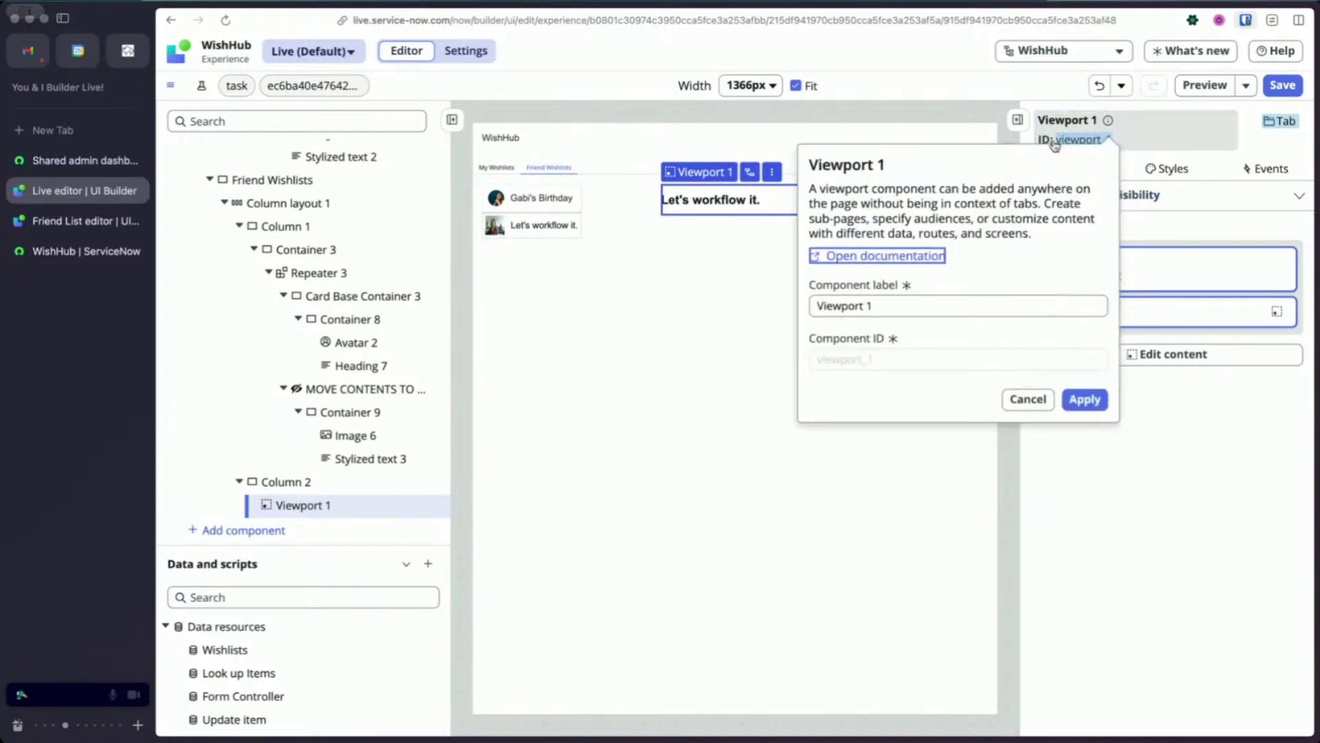
{"action": "left_click", "coordinate": [1027, 399]}
{"action": "scroll", "coordinate": [296, 245], "scroll_direction": "up", "scroll_amount": 5}
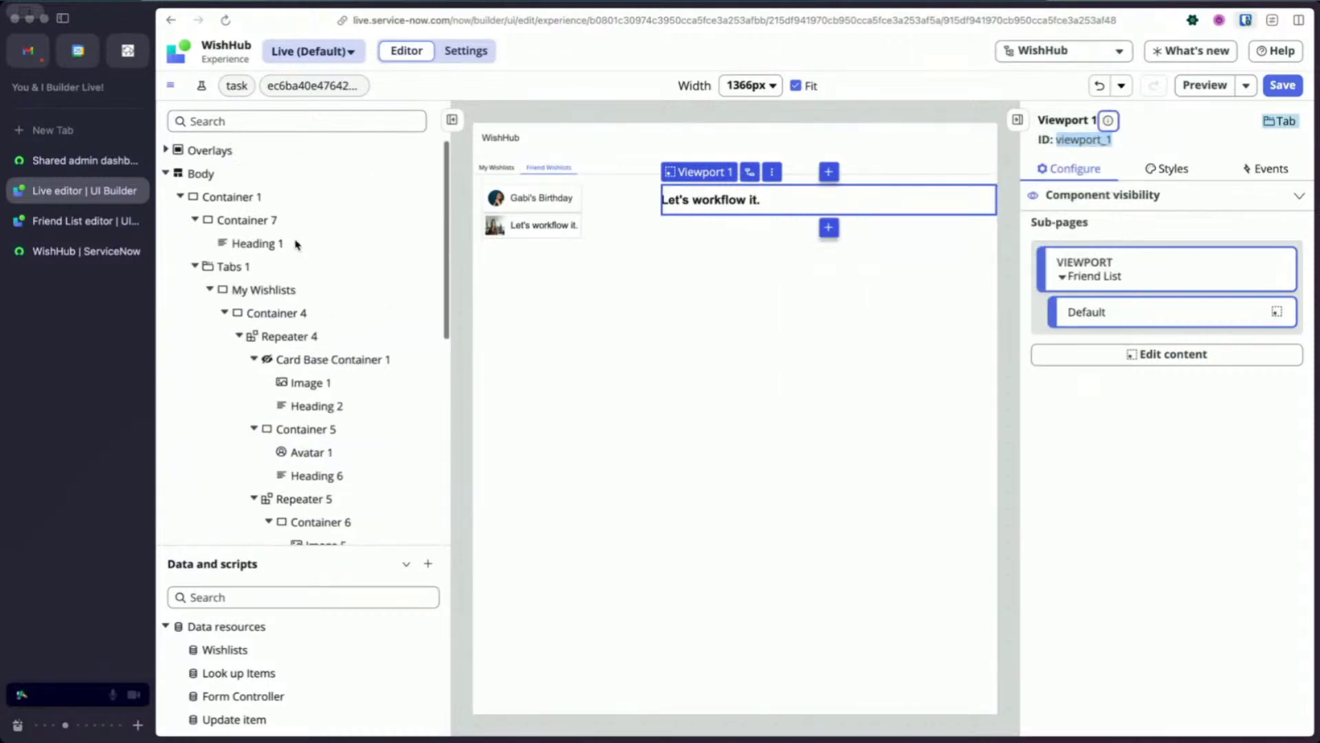
In the Body's UXF Macroponent Viewport Load Requested handler for Page ready, set viewportElementId to "viewport_1".
{"action": "left_click", "coordinate": [413, 173]}
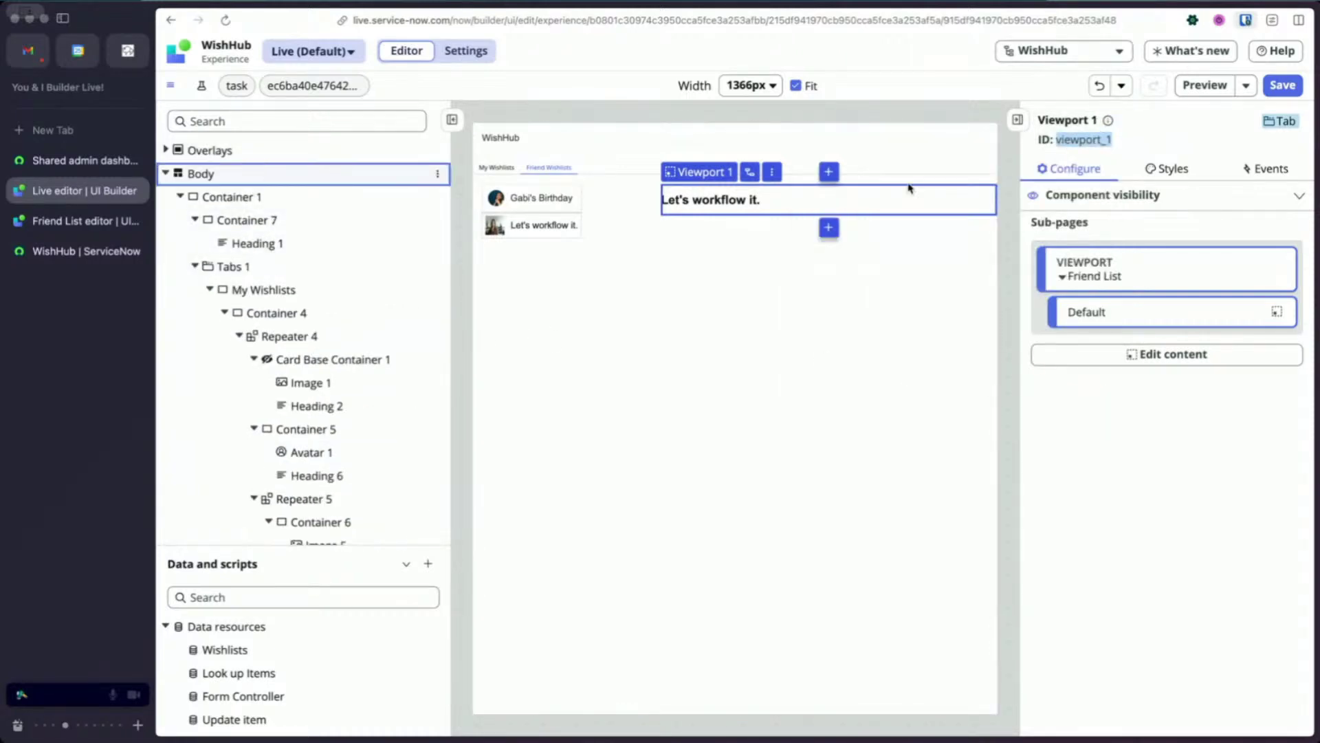
{"action": "left_click", "coordinate": [1101, 289]}
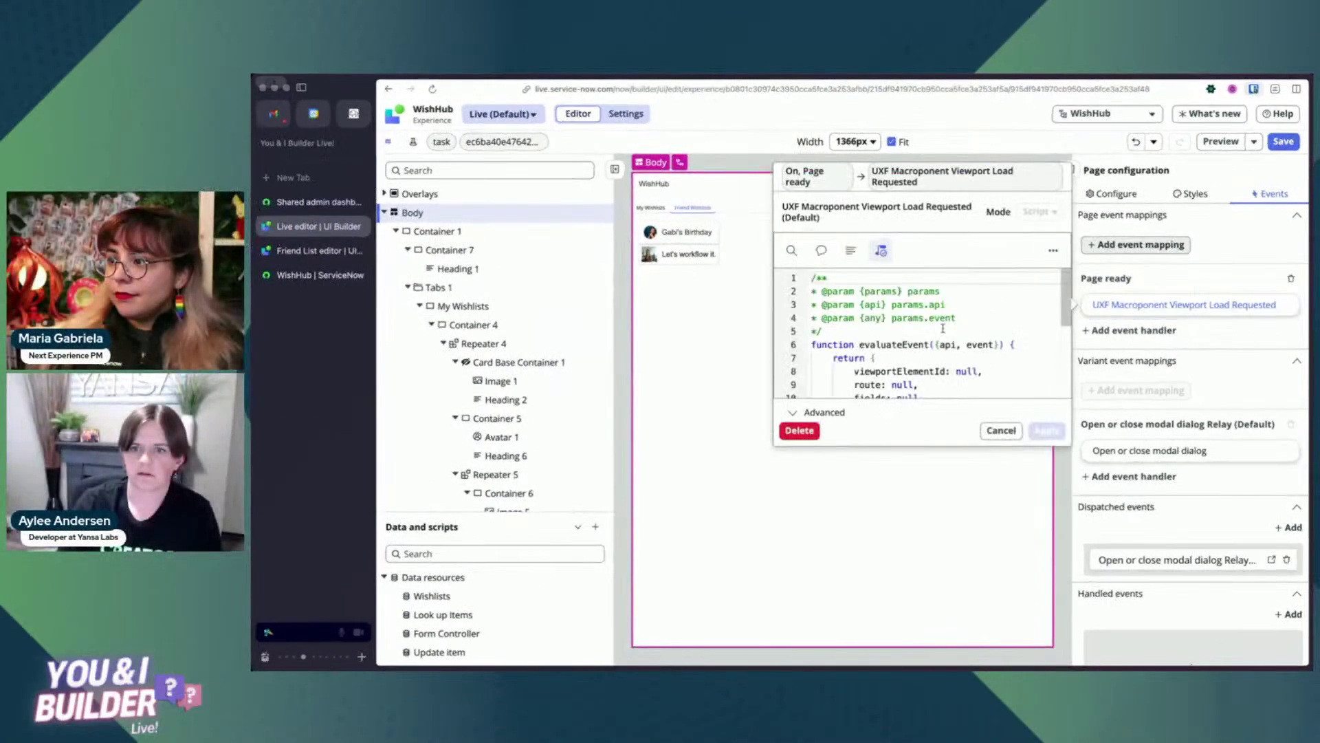
{"action": "double_click", "coordinate": [967, 372]}
{"action": "scroll", "coordinate": [995, 358], "scroll_direction": "down", "scroll_amount": 1}
{"action": "key", "text": "BackSpace"}
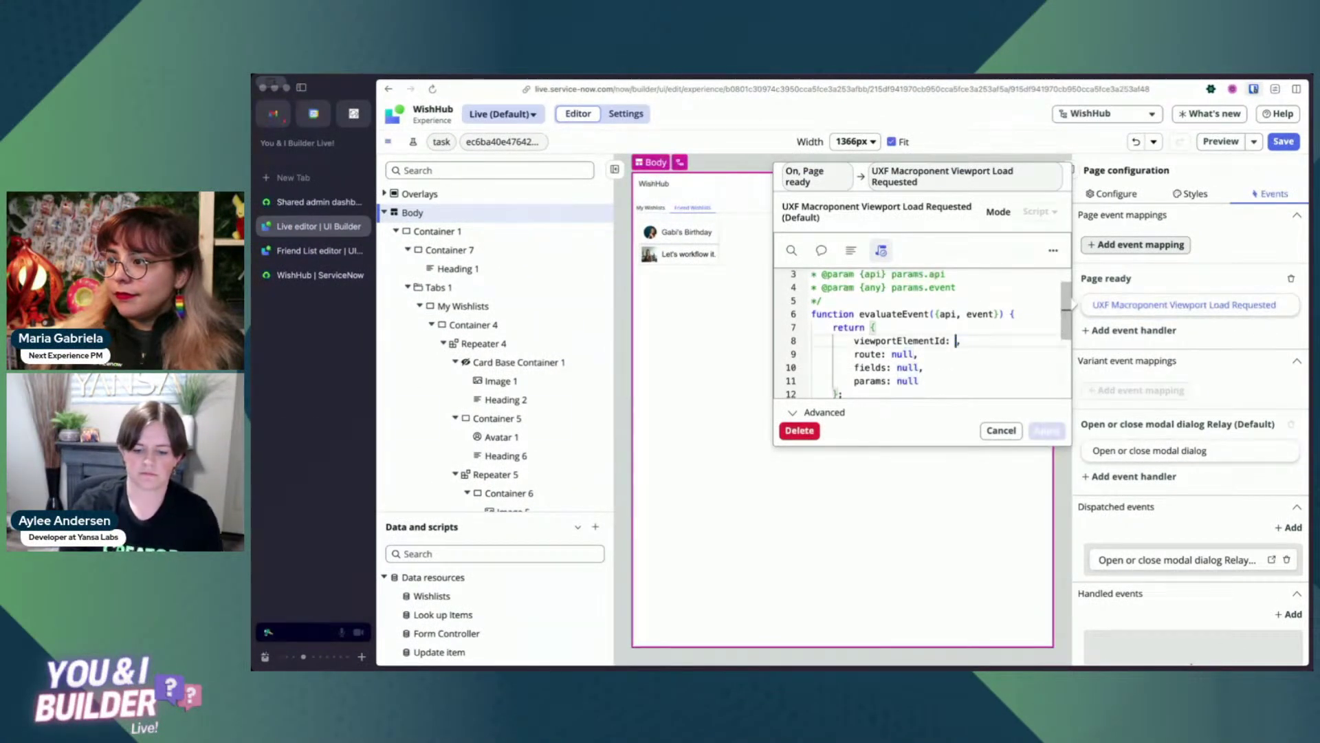
{"action": "type", "text": "\"viewport_1"}
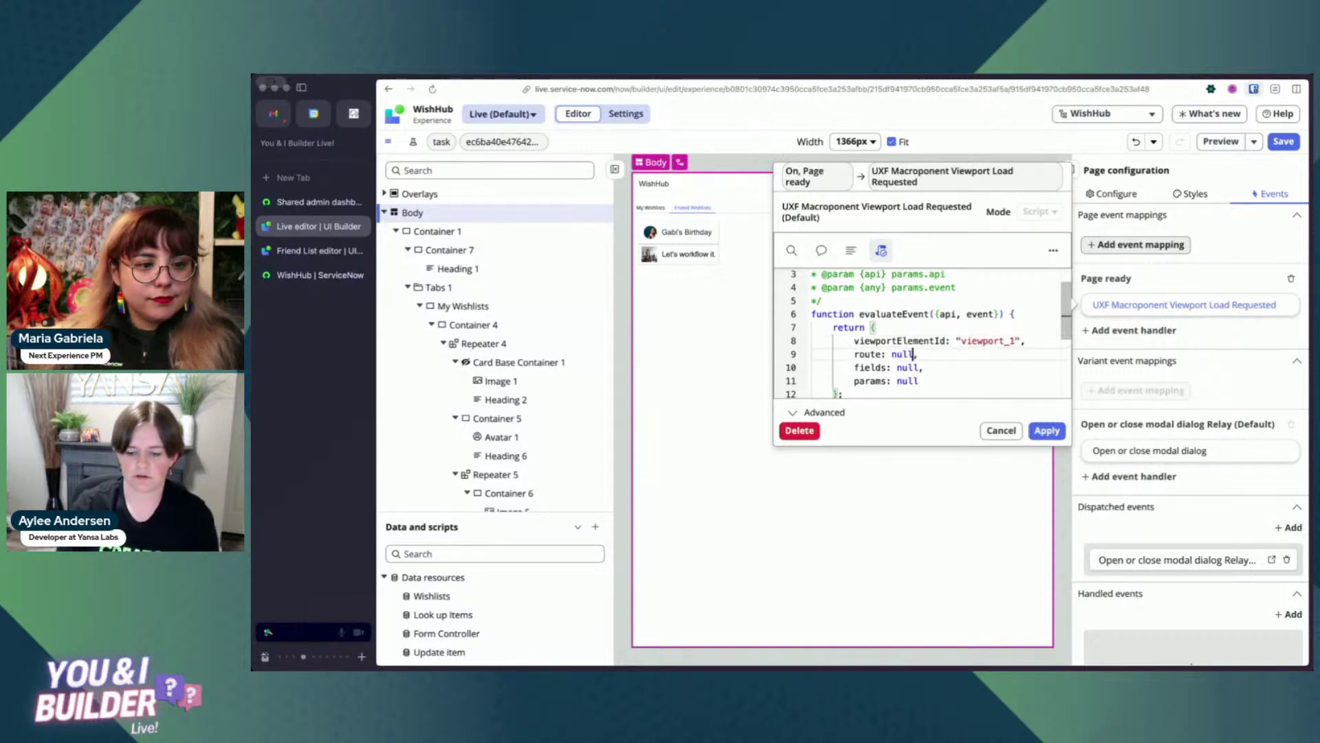
Set the handler's route to "friend-list", apply the script and save the Live page.
{"action": "double_click", "coordinate": [906, 353]}
{"action": "key", "text": "BackSpace"}
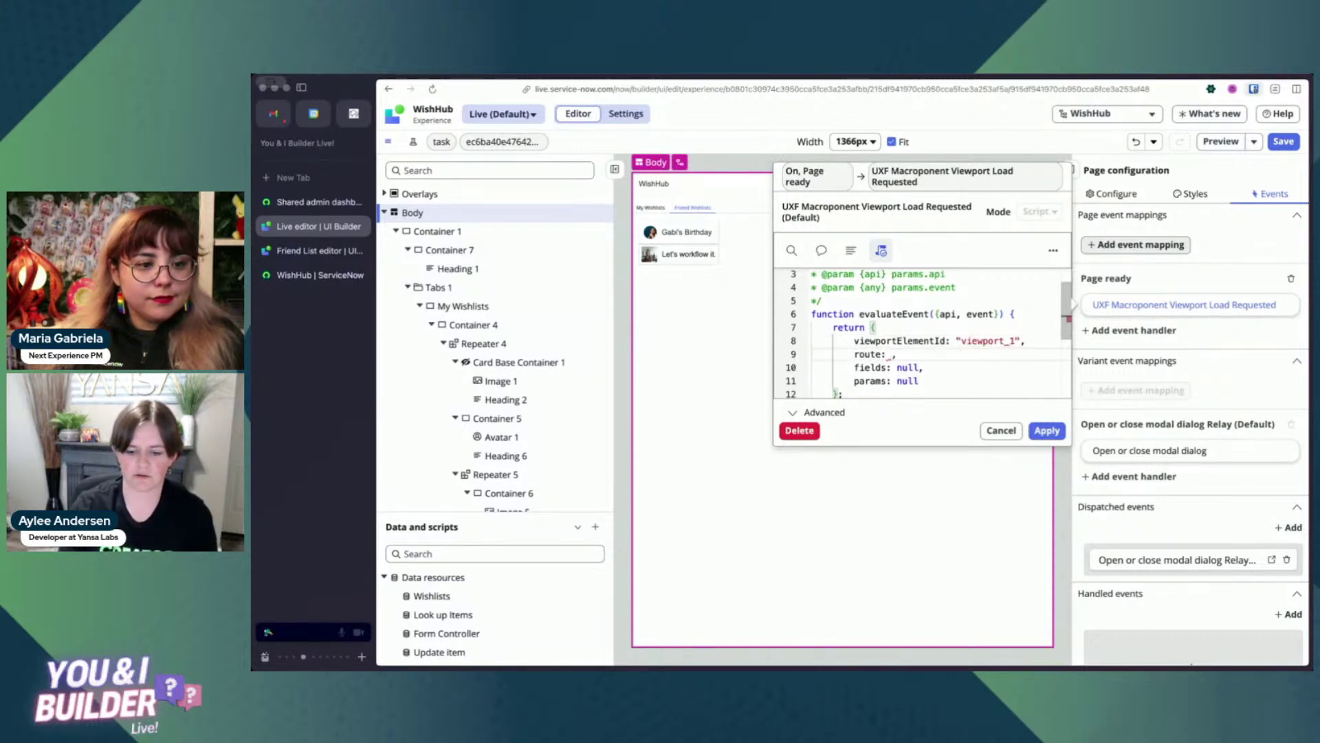
{"action": "type", "text": "\"friend-list"}
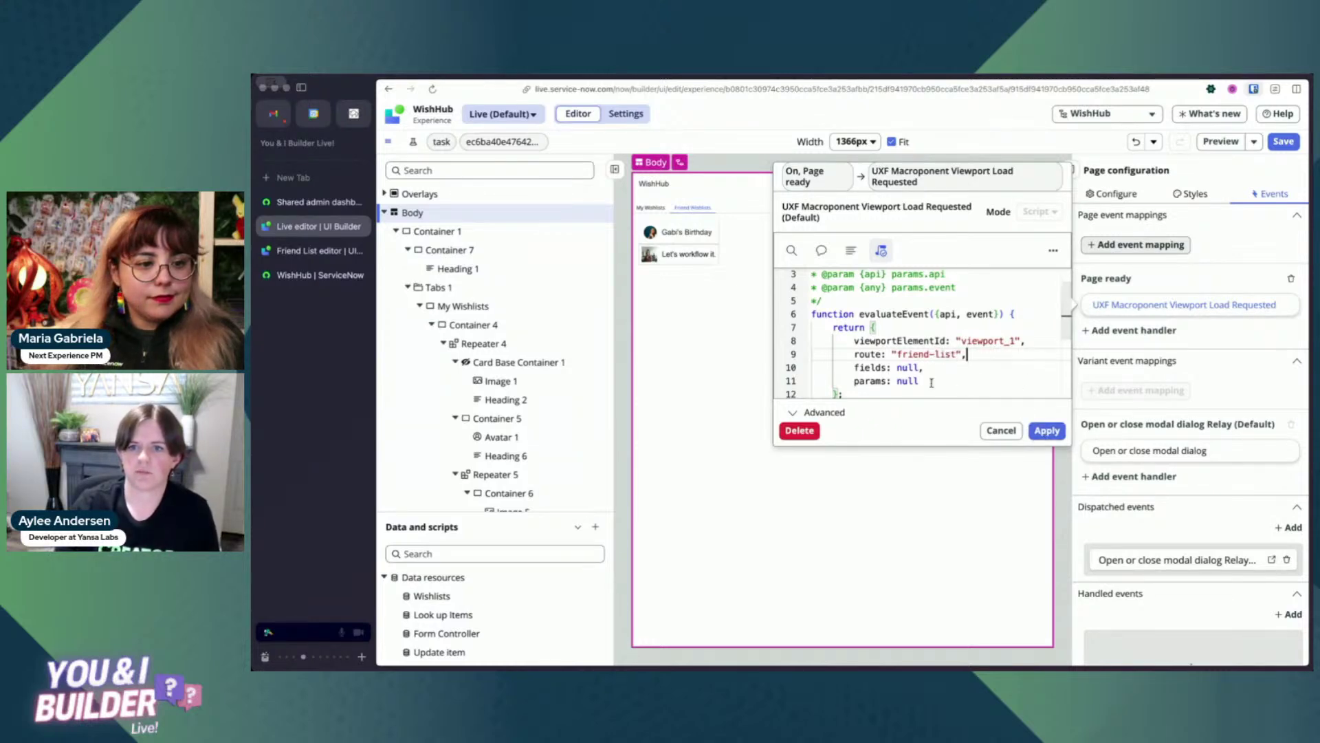
{"action": "scroll", "coordinate": [963, 382], "scroll_direction": "down", "scroll_amount": 1}
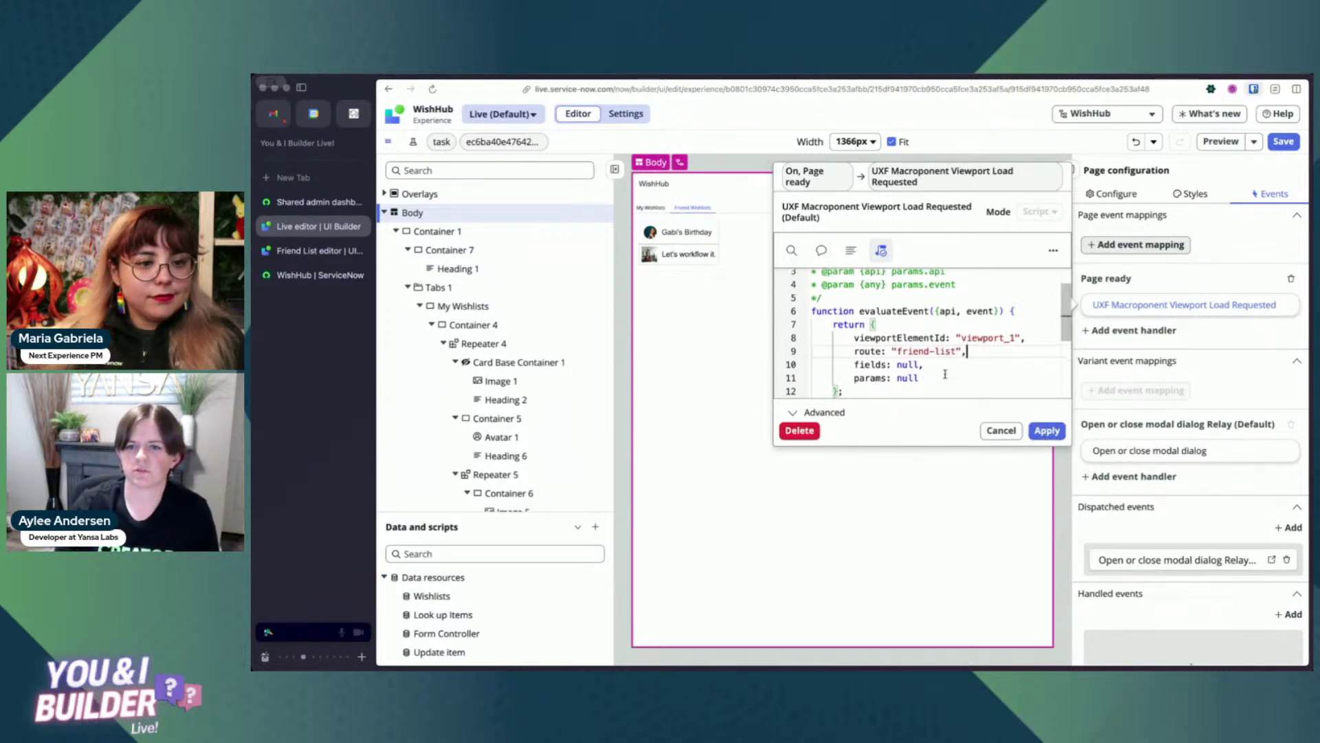
{"action": "left_click", "coordinate": [1046, 430]}
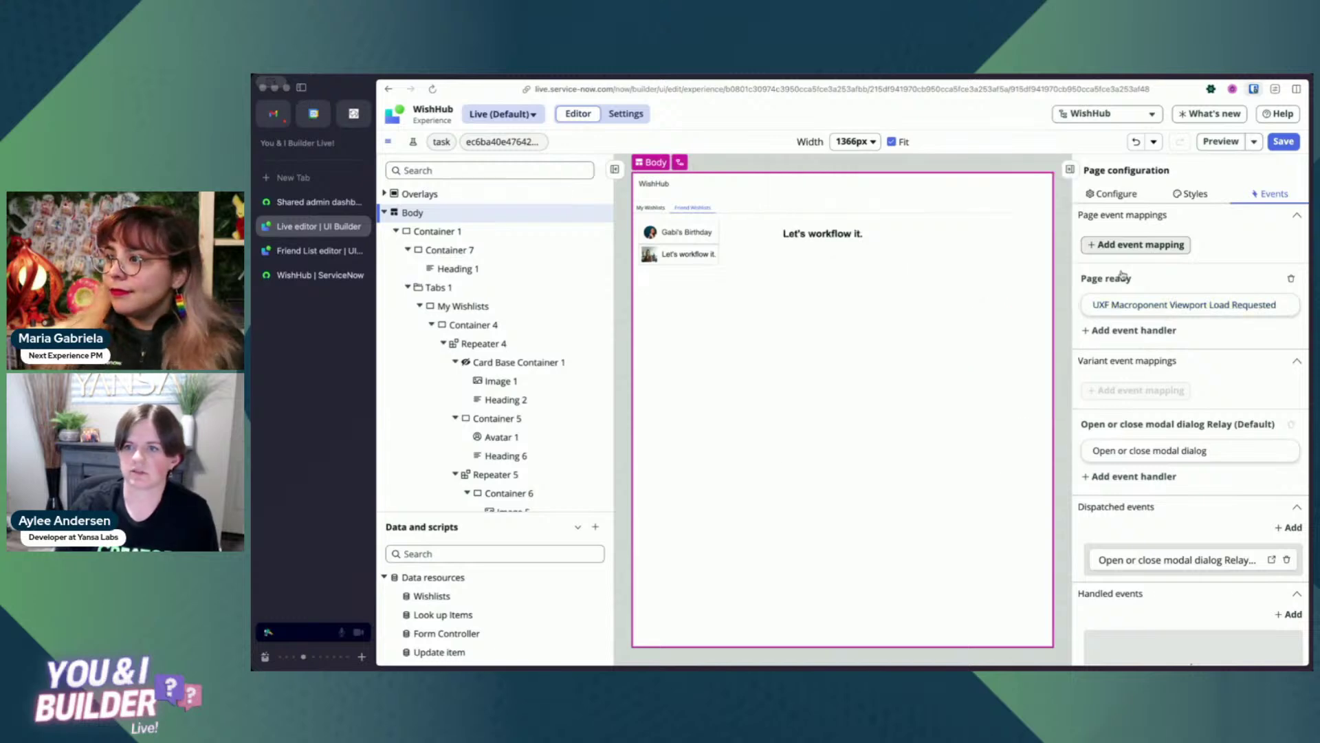
{"action": "left_click", "coordinate": [1283, 143]}
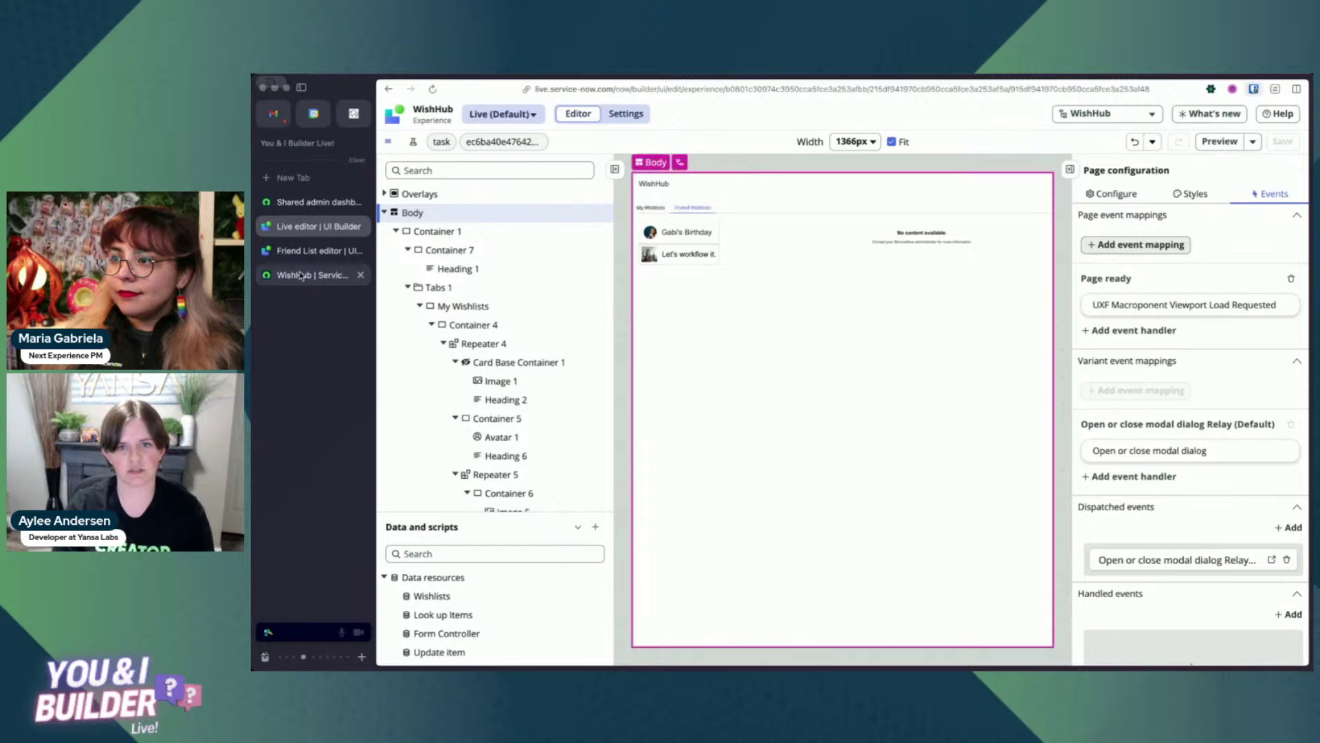
Switch to the live WishHub page, reload it and check whether the Friend Wishlists tab loads the sub-page content.
{"action": "left_click", "coordinate": [301, 275]}
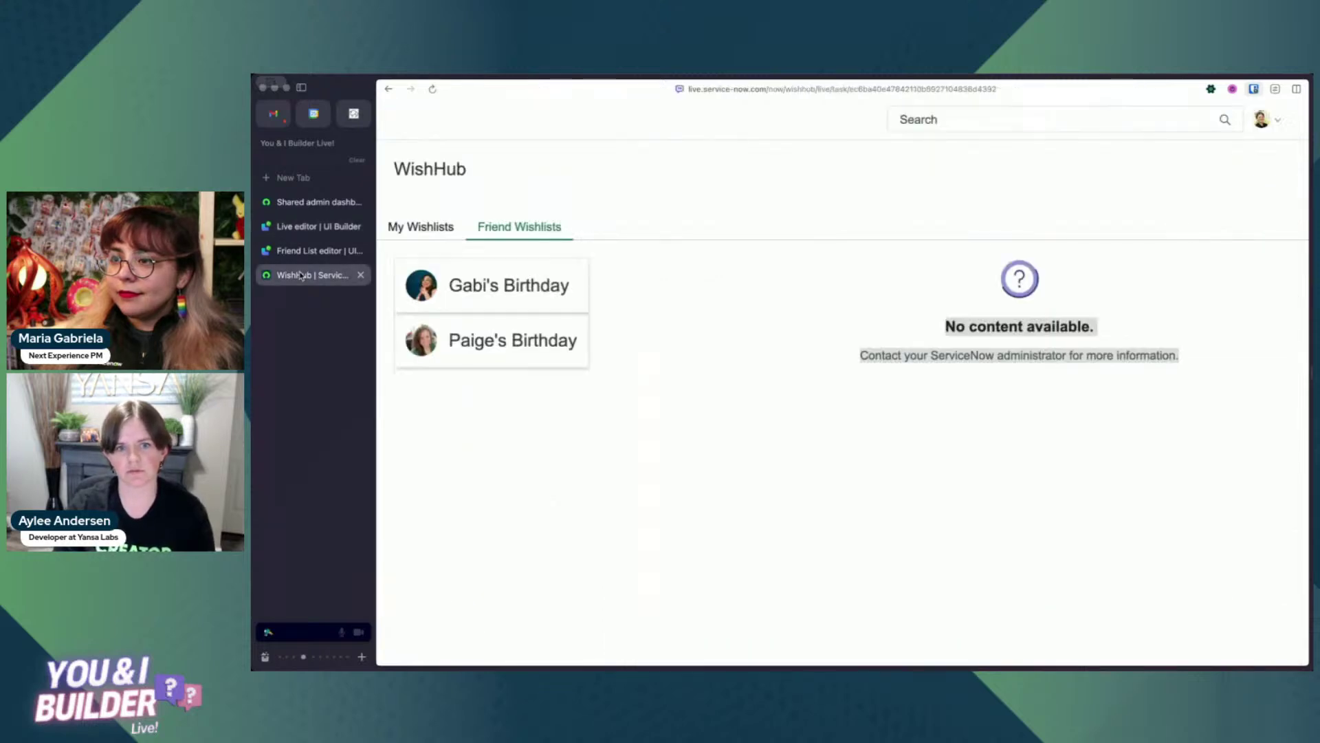
{"action": "left_click", "coordinate": [765, 465]}
{"action": "key", "text": "super+r"}
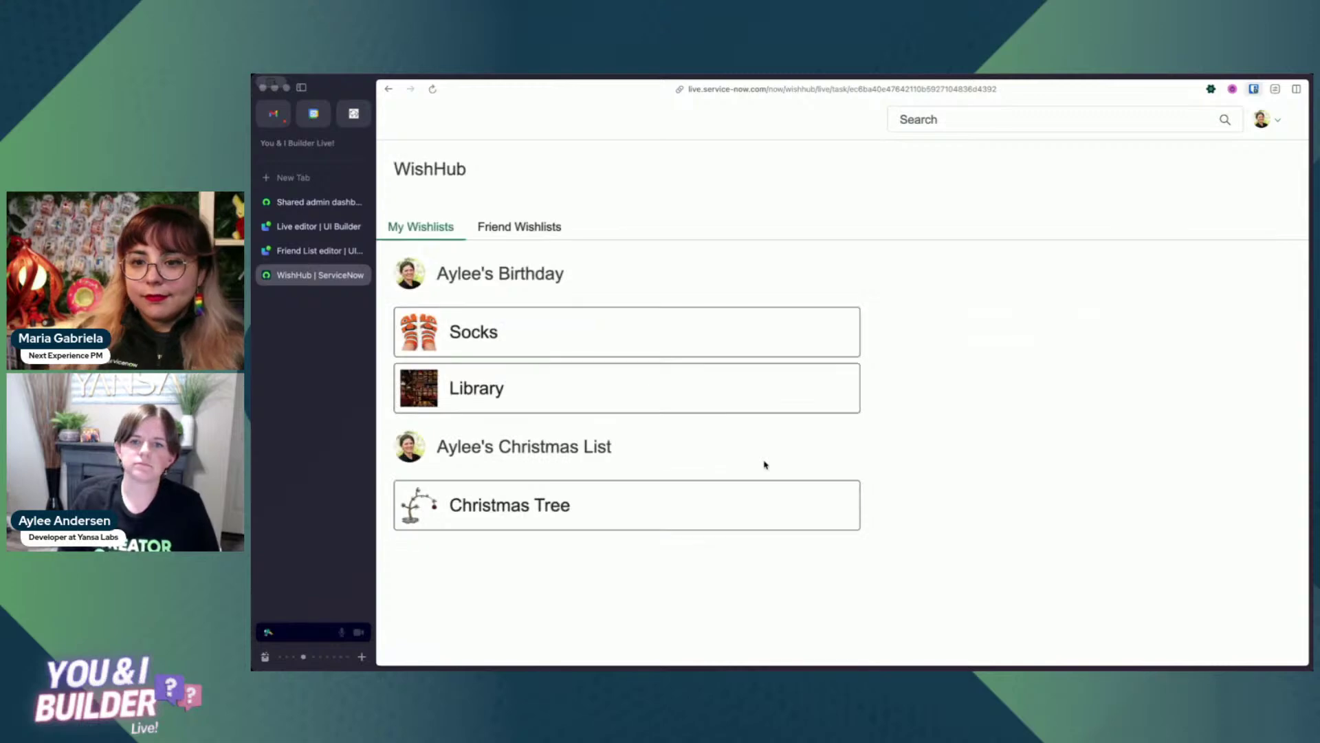
{"action": "left_click", "coordinate": [539, 228]}
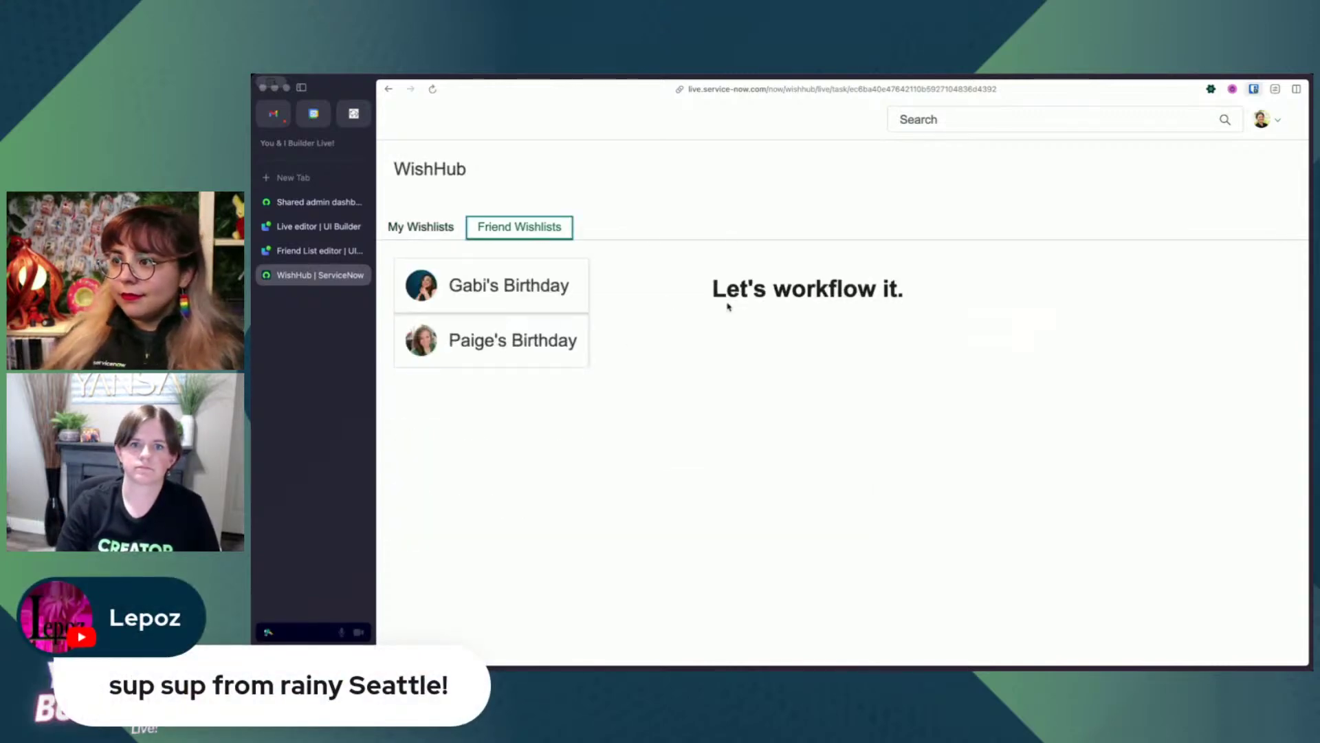
{"action": "left_click_drag", "start_coordinate": [711, 292], "coordinate": [961, 292]}
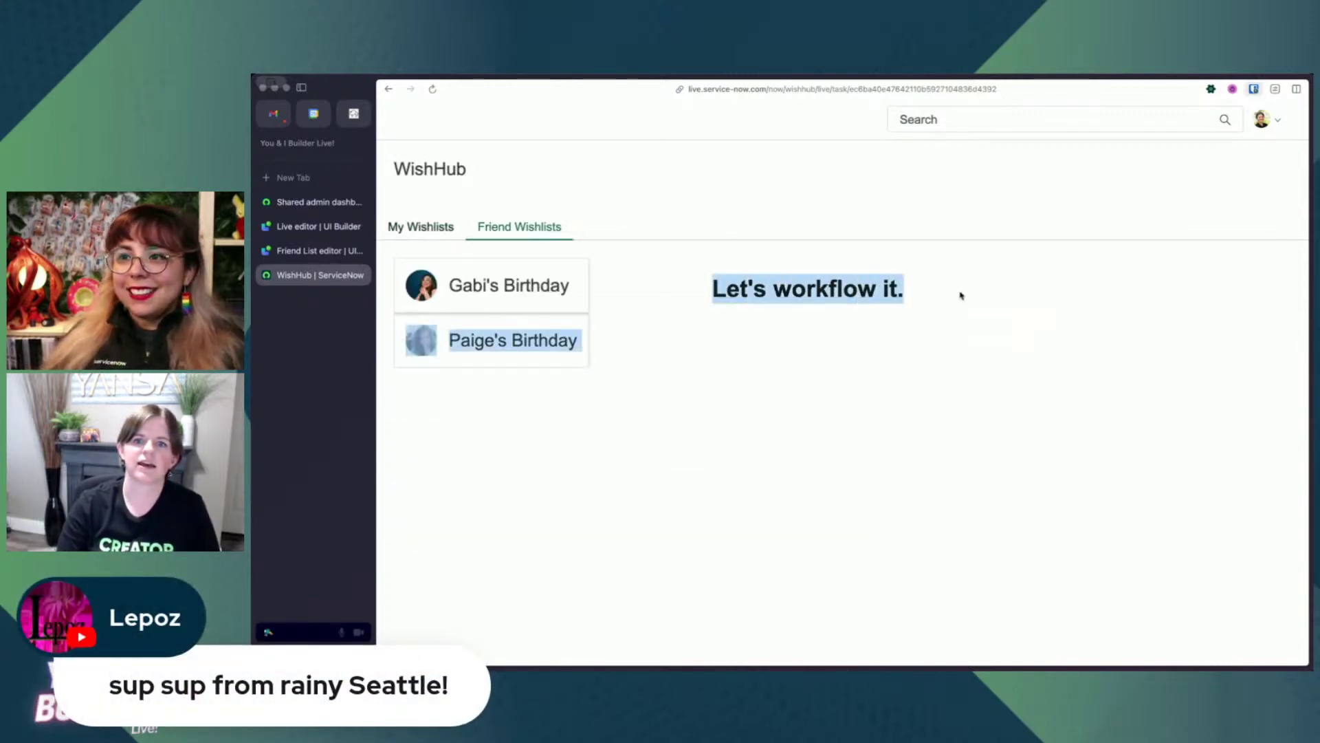
{"action": "left_click", "coordinate": [835, 294]}
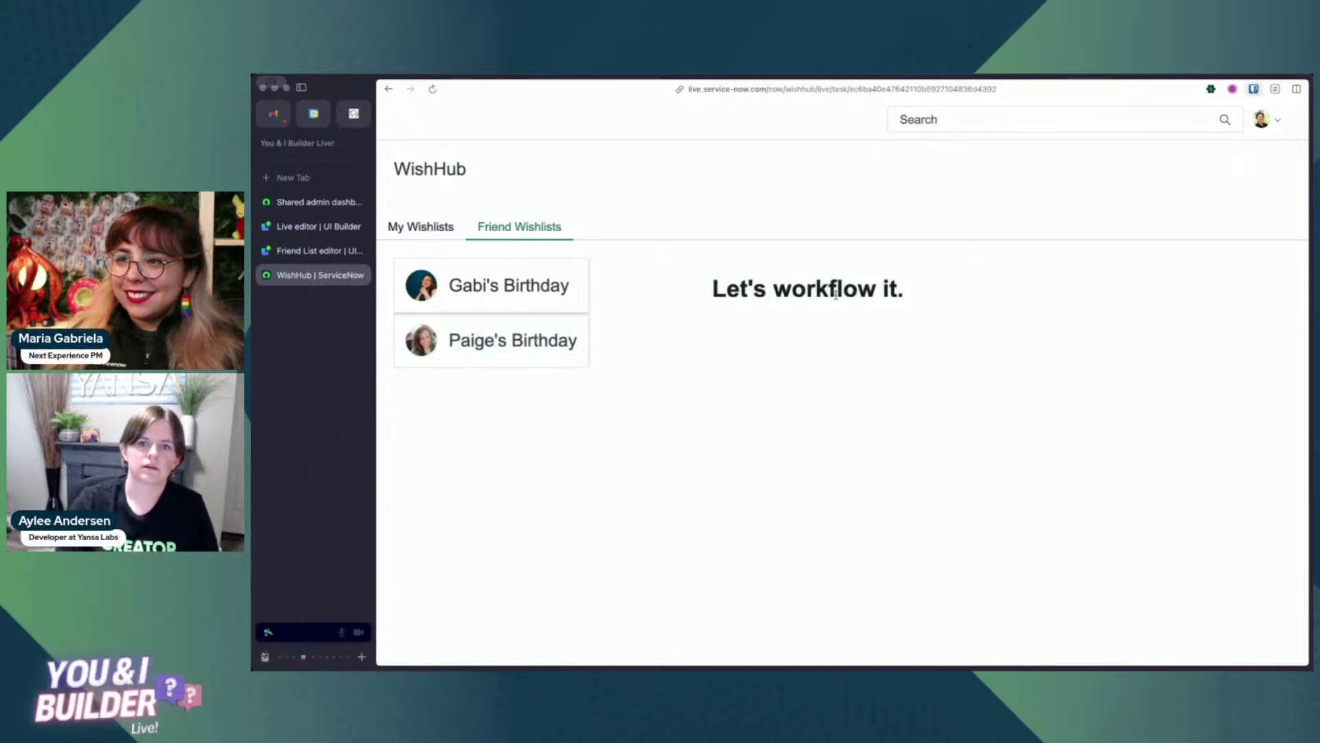
Switch to the Friend List editor and add a String property named friendListId to the page's Body.
{"action": "left_click", "coordinate": [303, 252]}
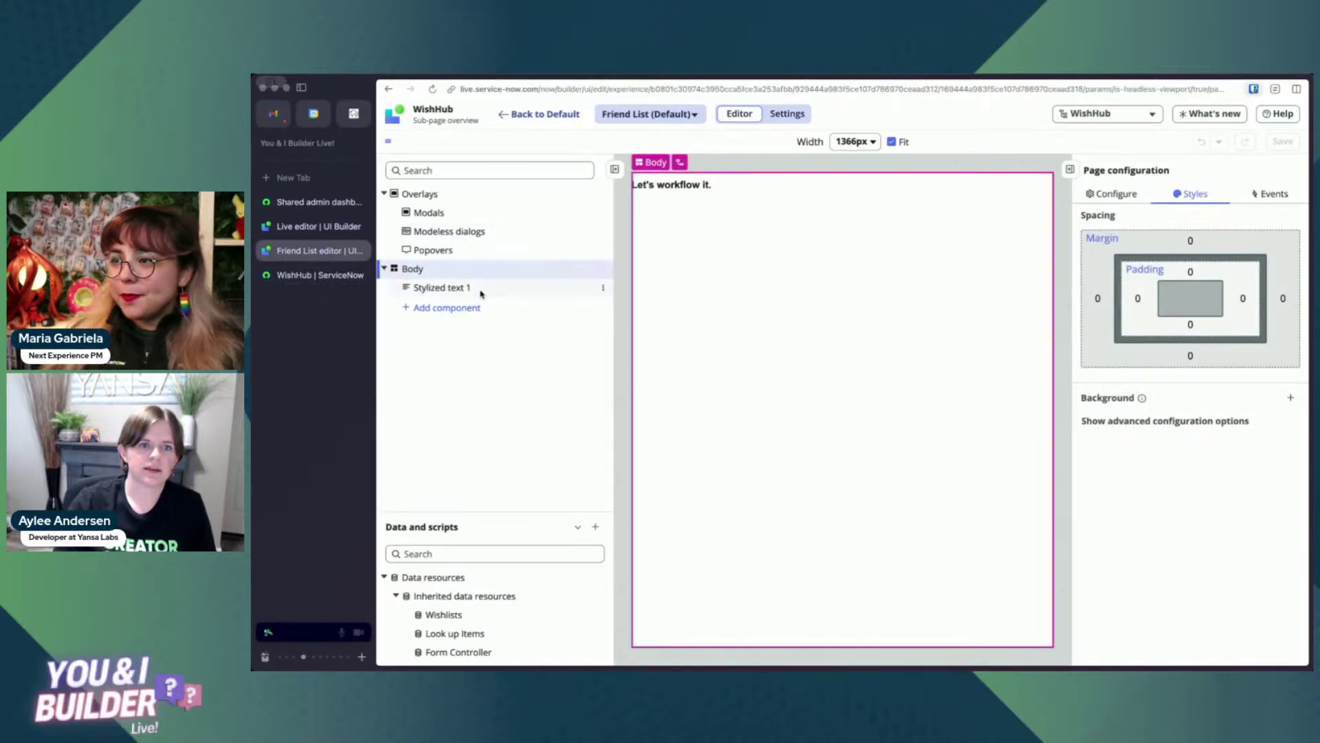
{"action": "left_click", "coordinate": [482, 289]}
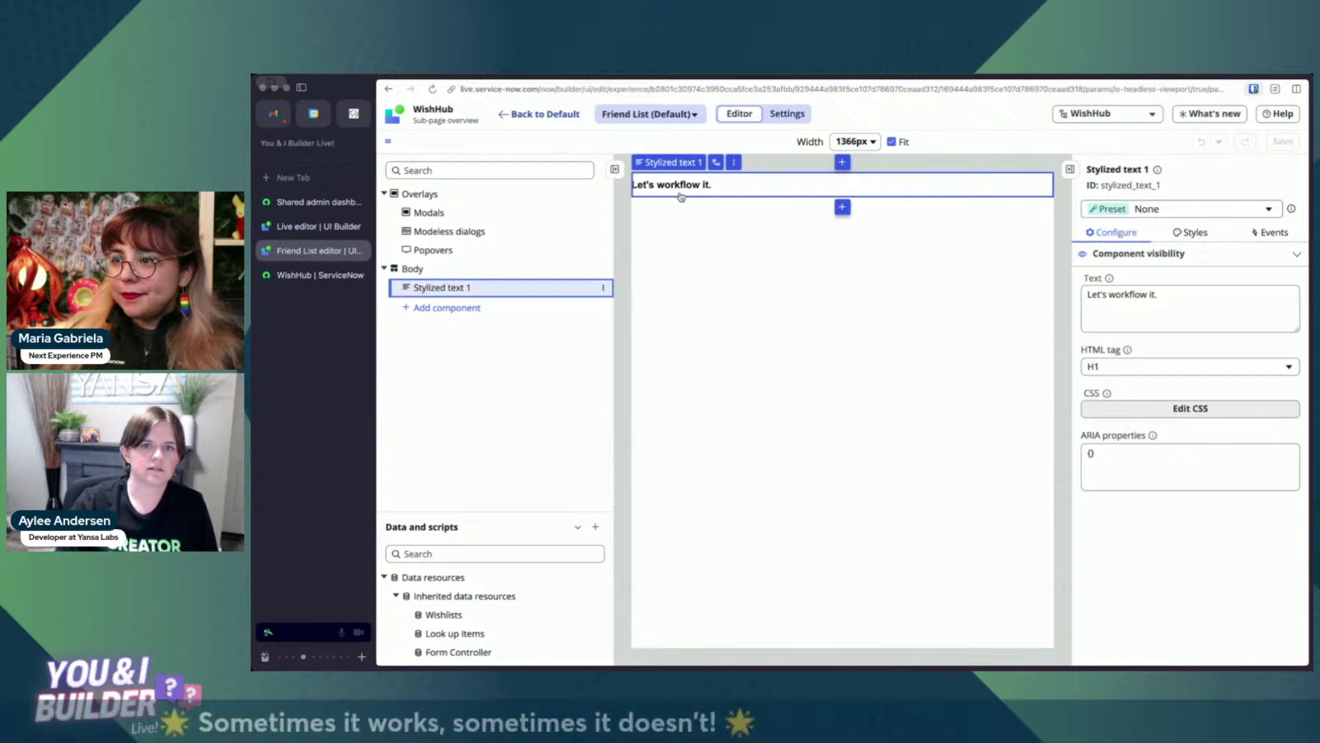
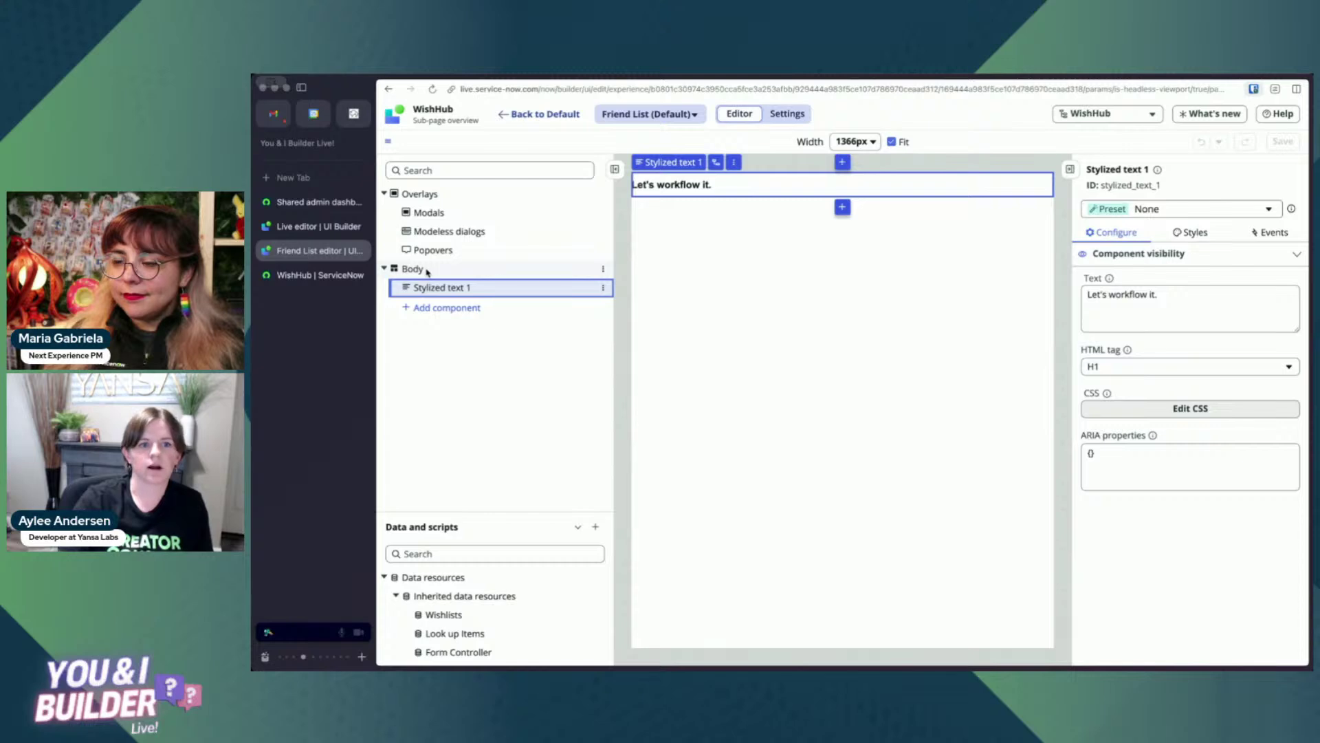
{"action": "left_click", "coordinate": [427, 270]}
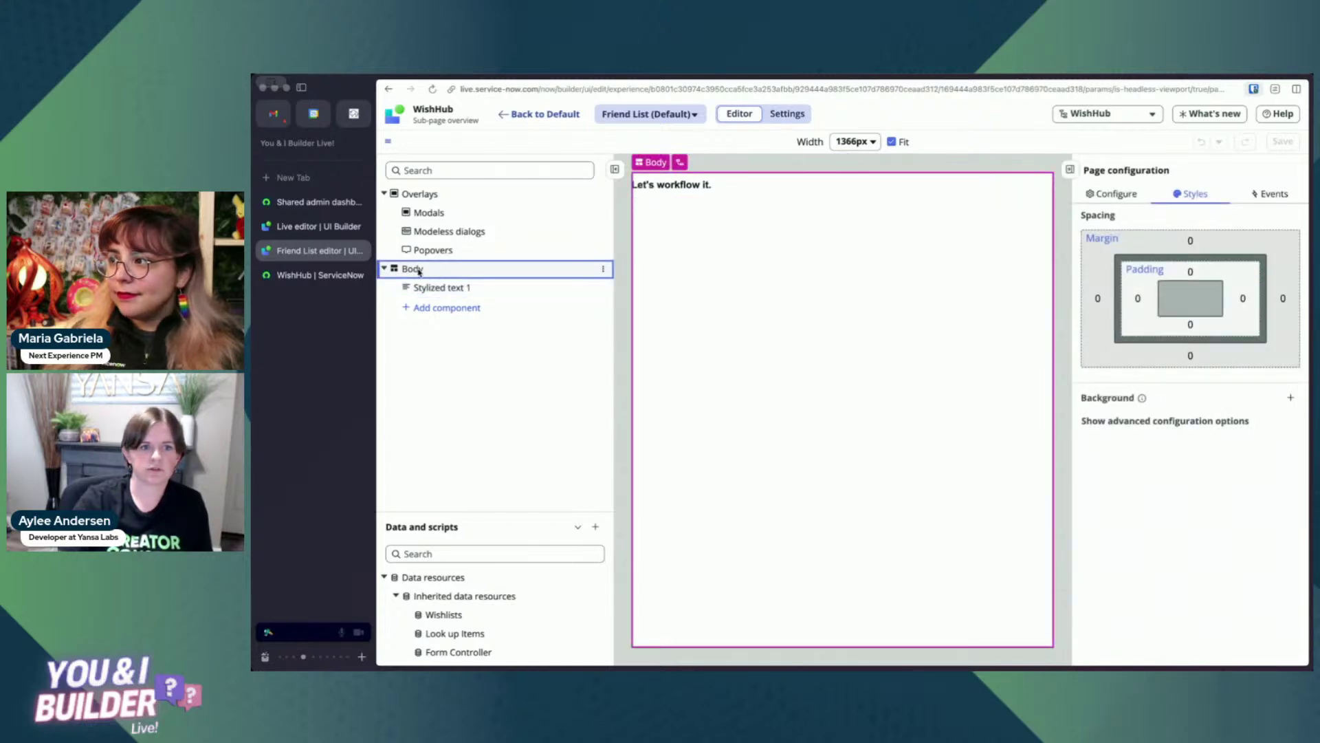
{"action": "left_click", "coordinate": [1112, 194]}
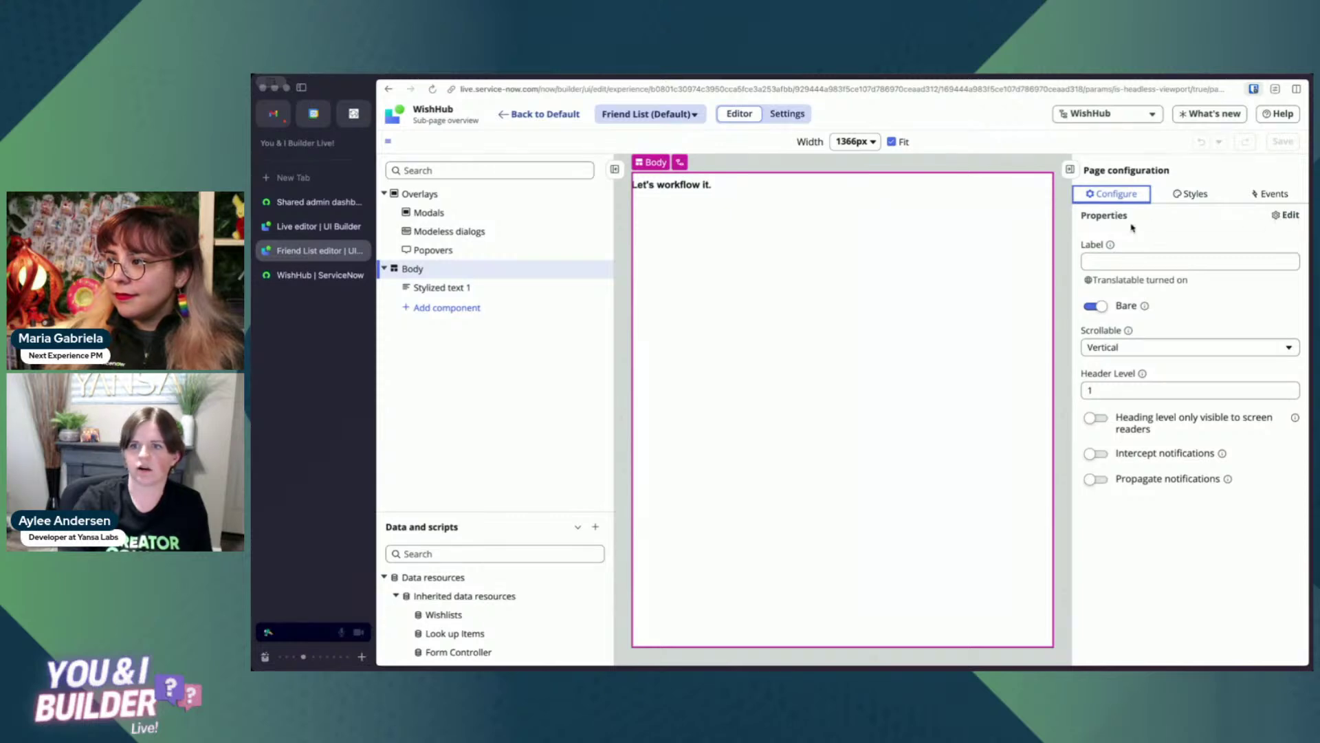
{"action": "left_click", "coordinate": [1278, 215]}
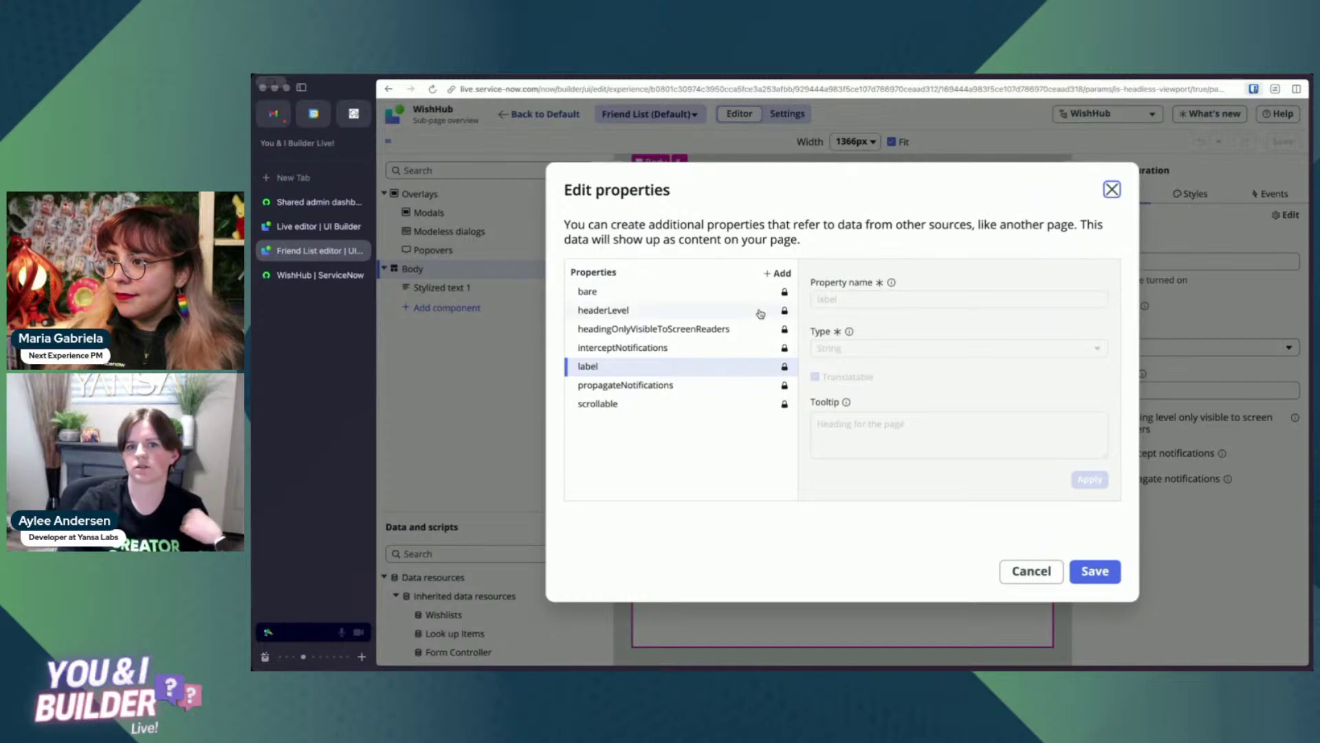
{"action": "left_click", "coordinate": [778, 273]}
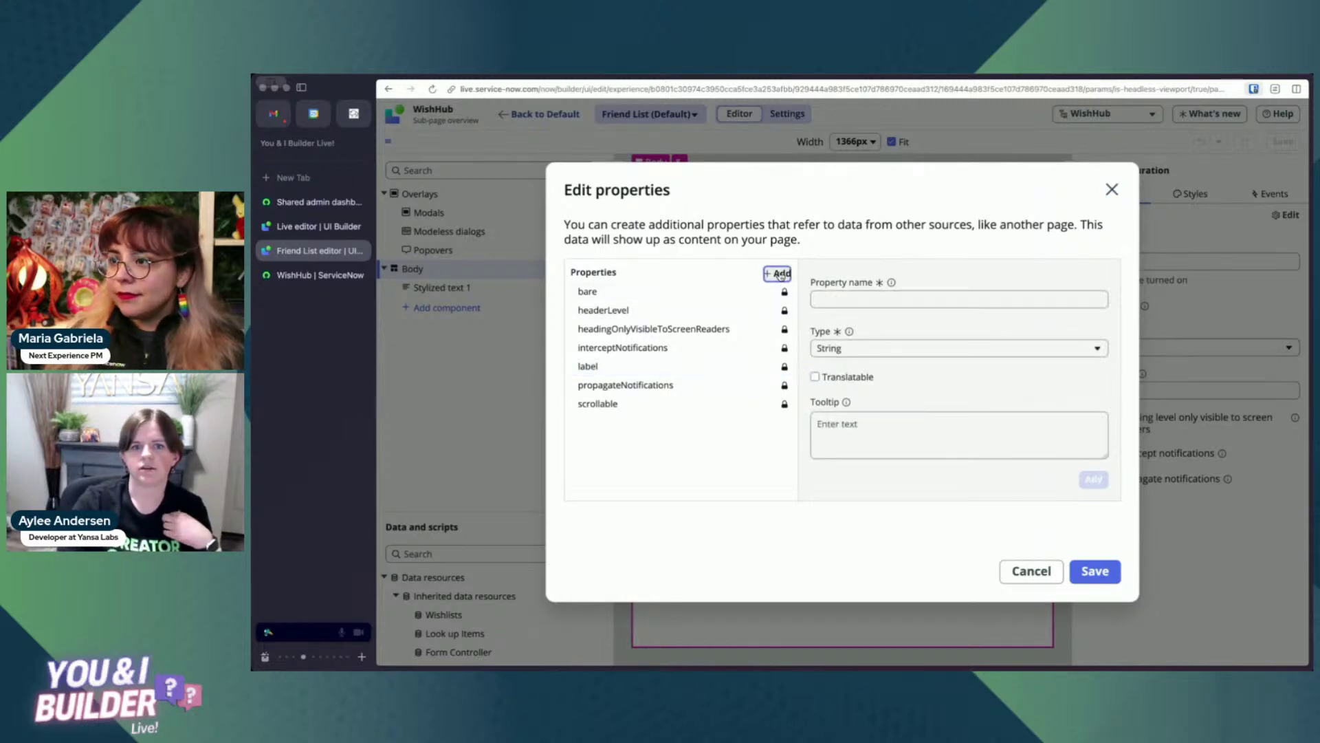
{"action": "left_click", "coordinate": [857, 301]}
{"action": "type", "text": "f"}
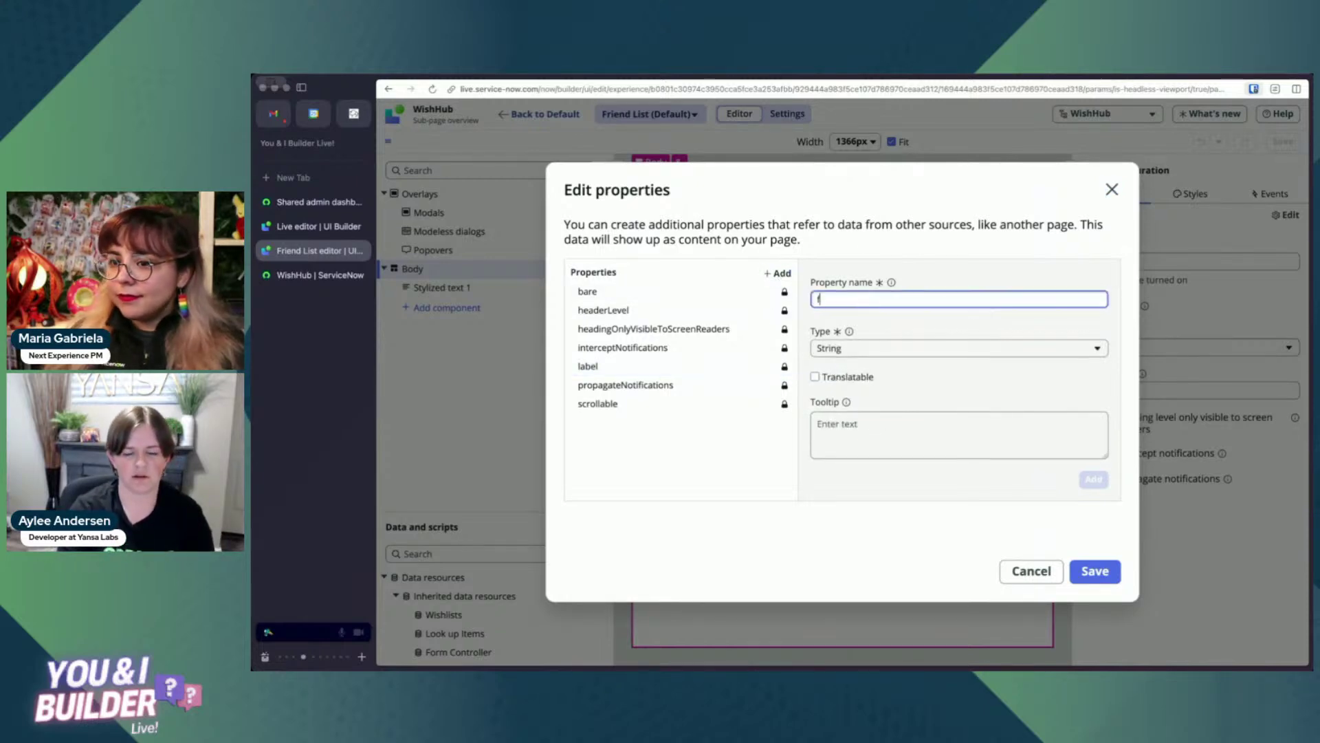
{"action": "type", "text": "riendListId"}
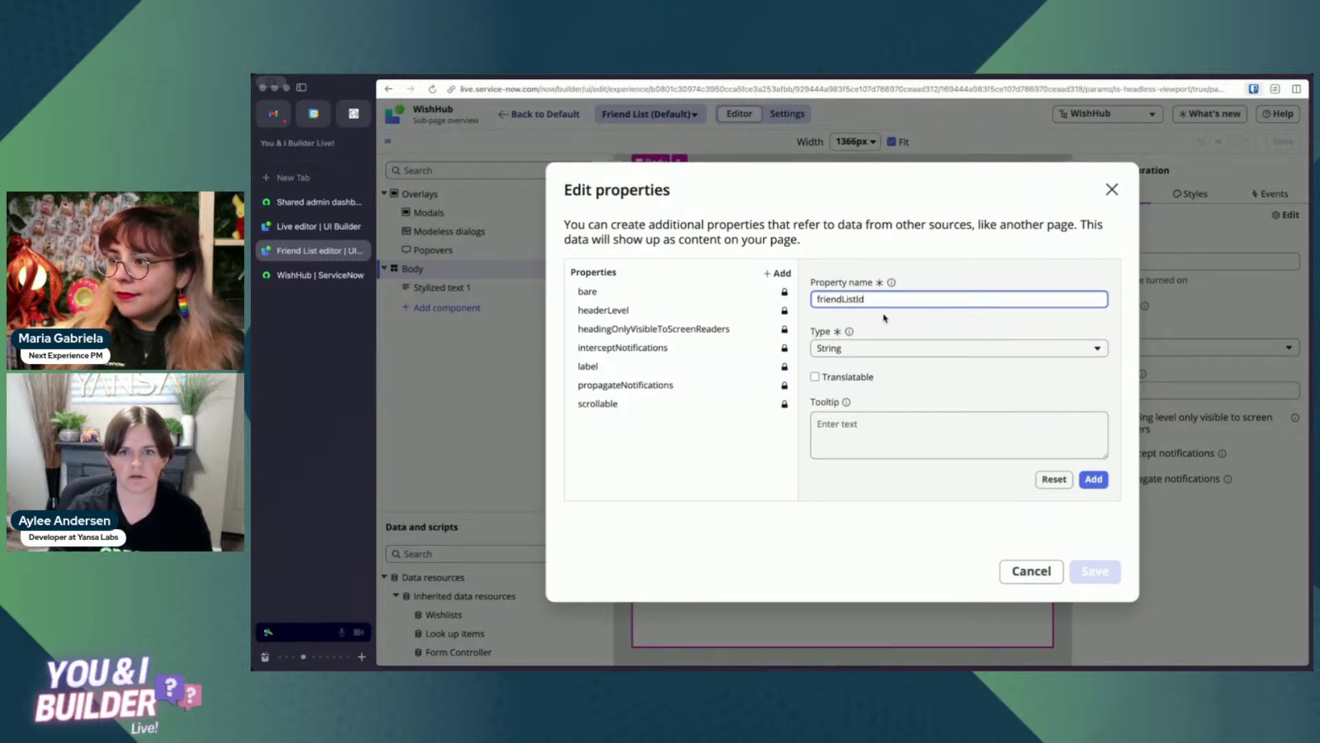
{"action": "left_click", "coordinate": [884, 318]}
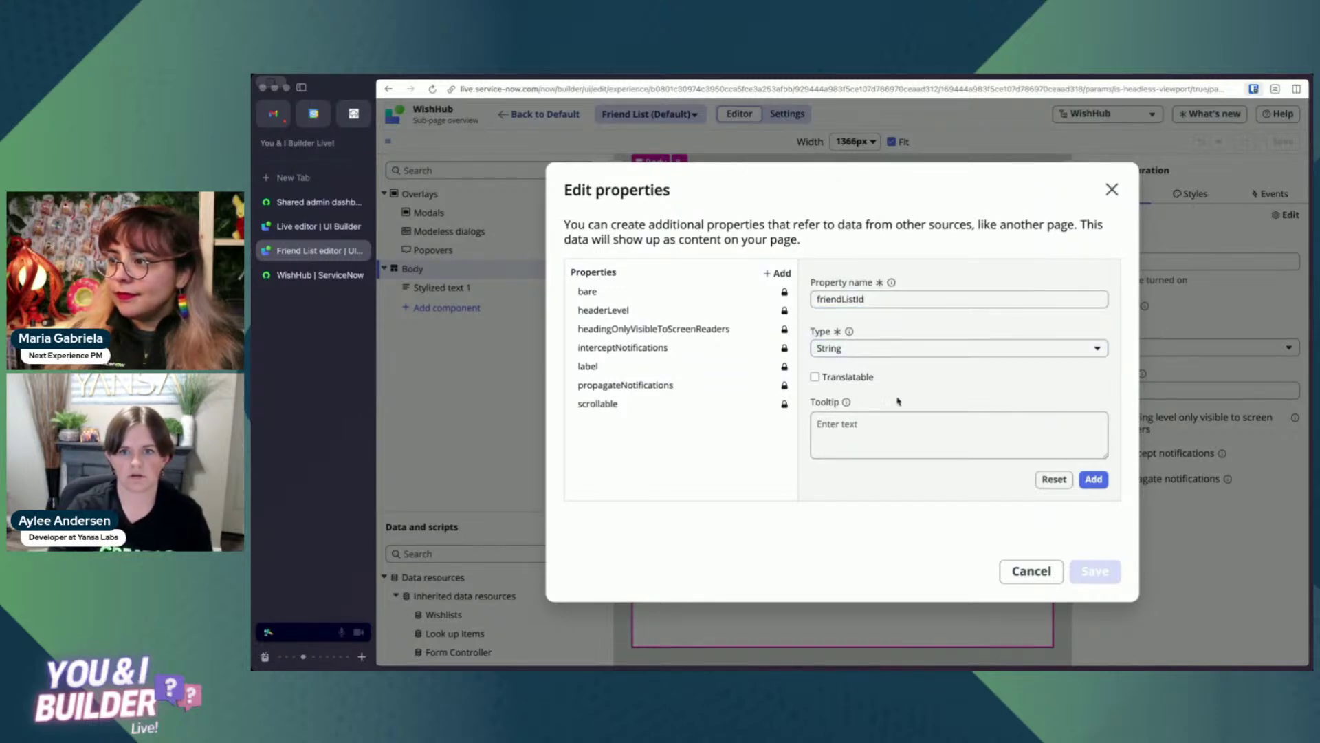
{"action": "left_click", "coordinate": [1090, 479]}
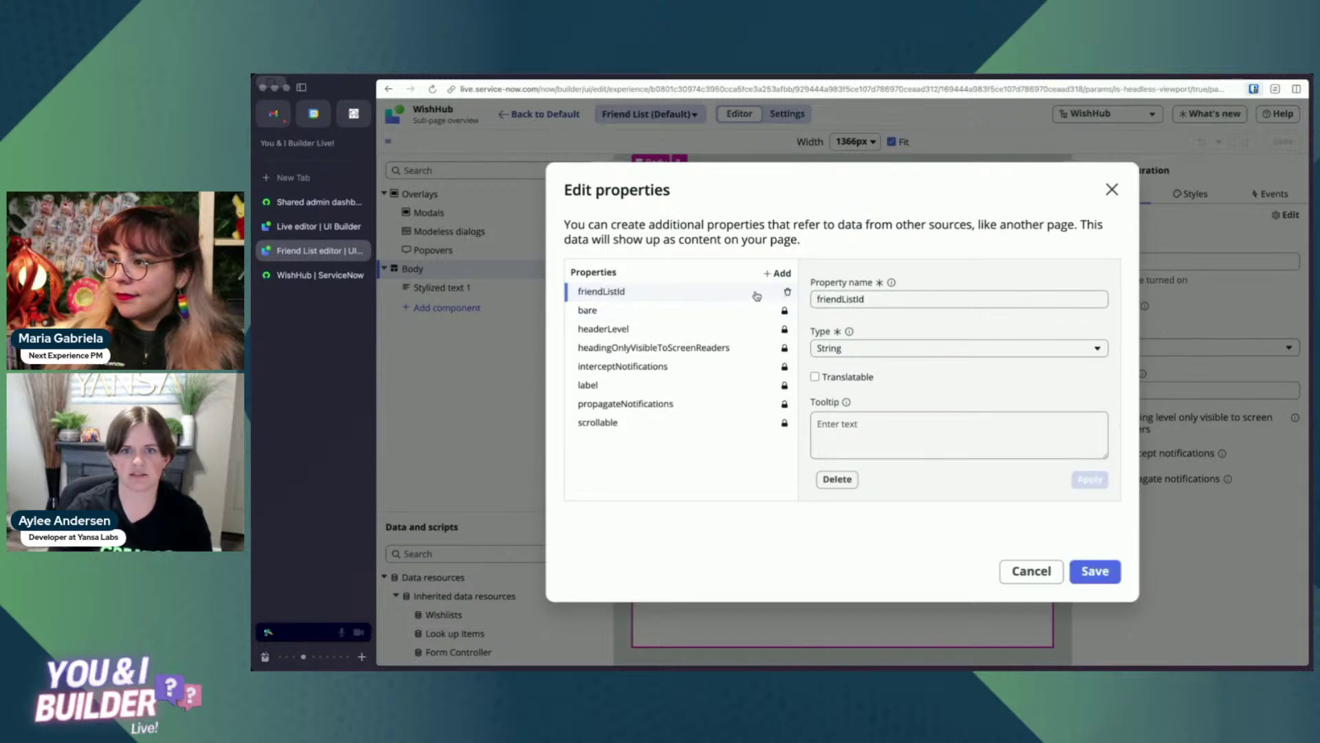
Save the friendListId property to the Friend List page's Body.
{"action": "left_click", "coordinate": [1100, 573]}
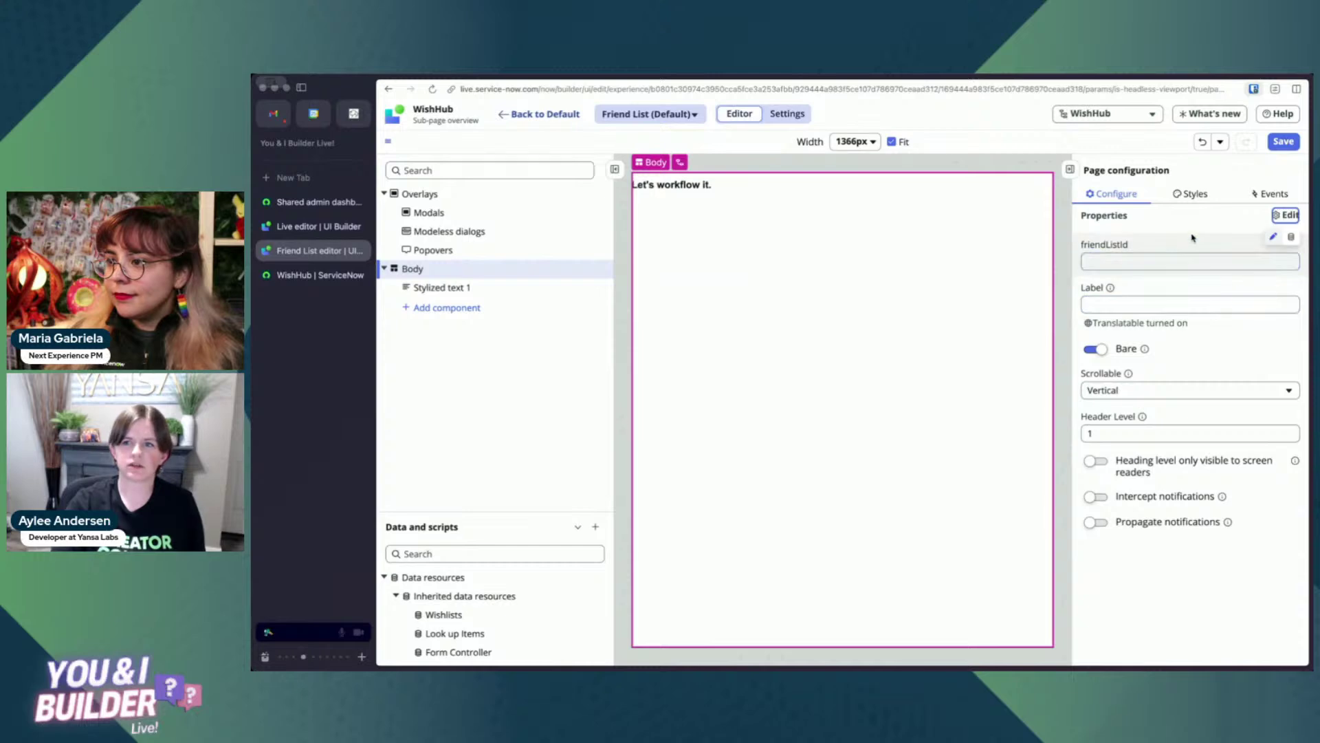
Examine the page properties, data resources and client states available for binding to friendListId, then close the binding dialog without choosing one.
{"action": "left_click", "coordinate": [1292, 237]}
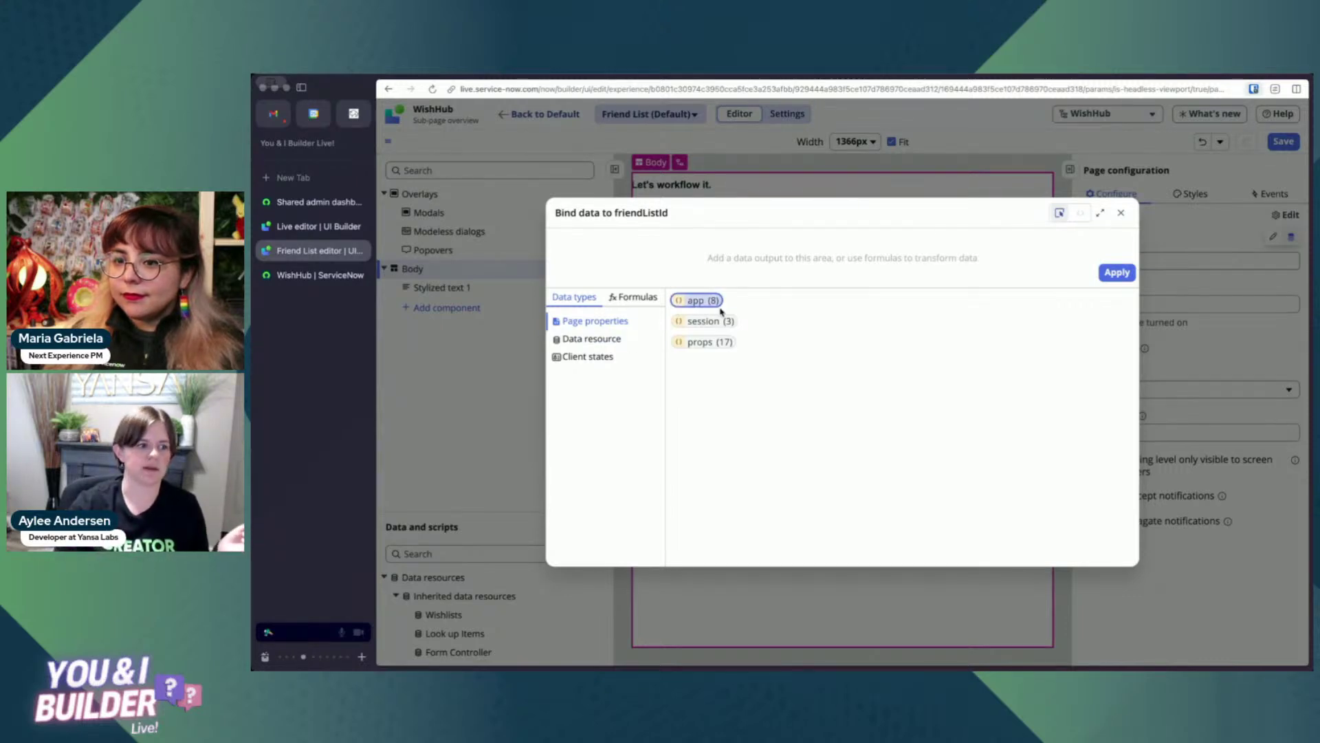
{"action": "left_click", "coordinate": [597, 357]}
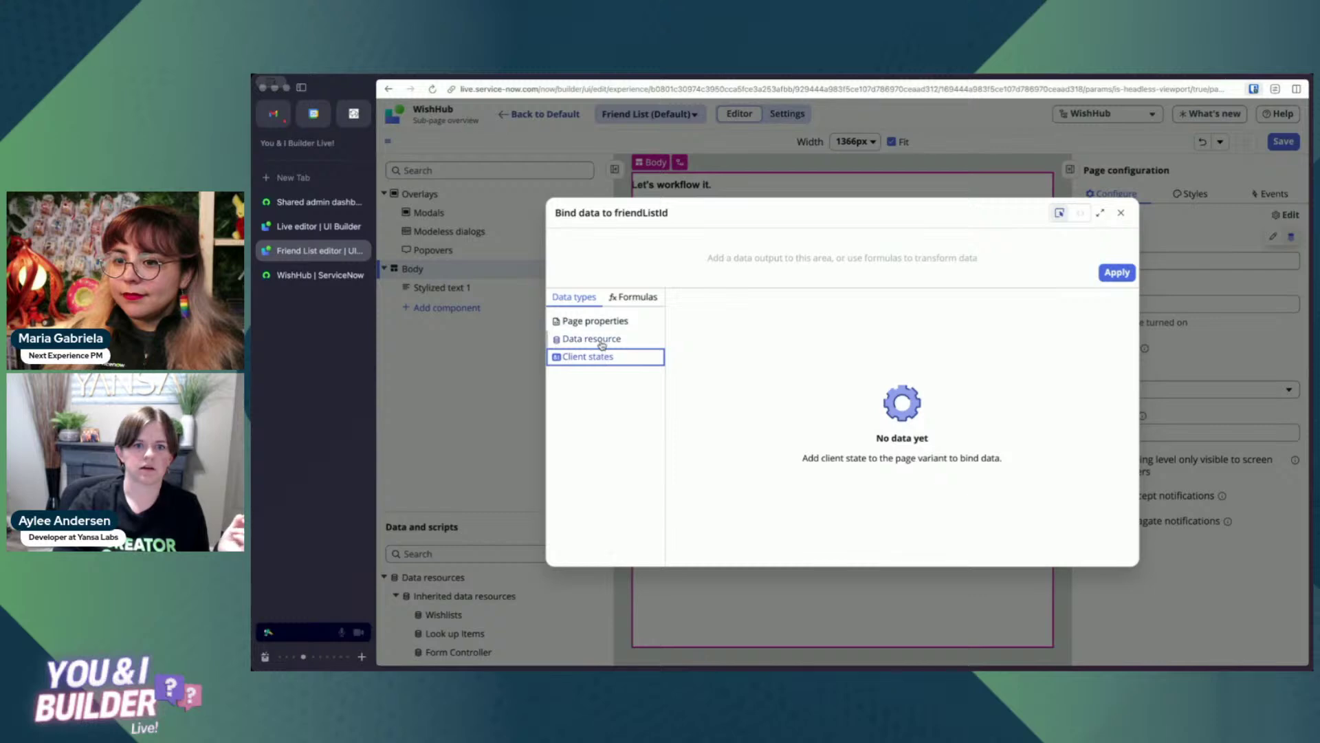
{"action": "left_click", "coordinate": [601, 341]}
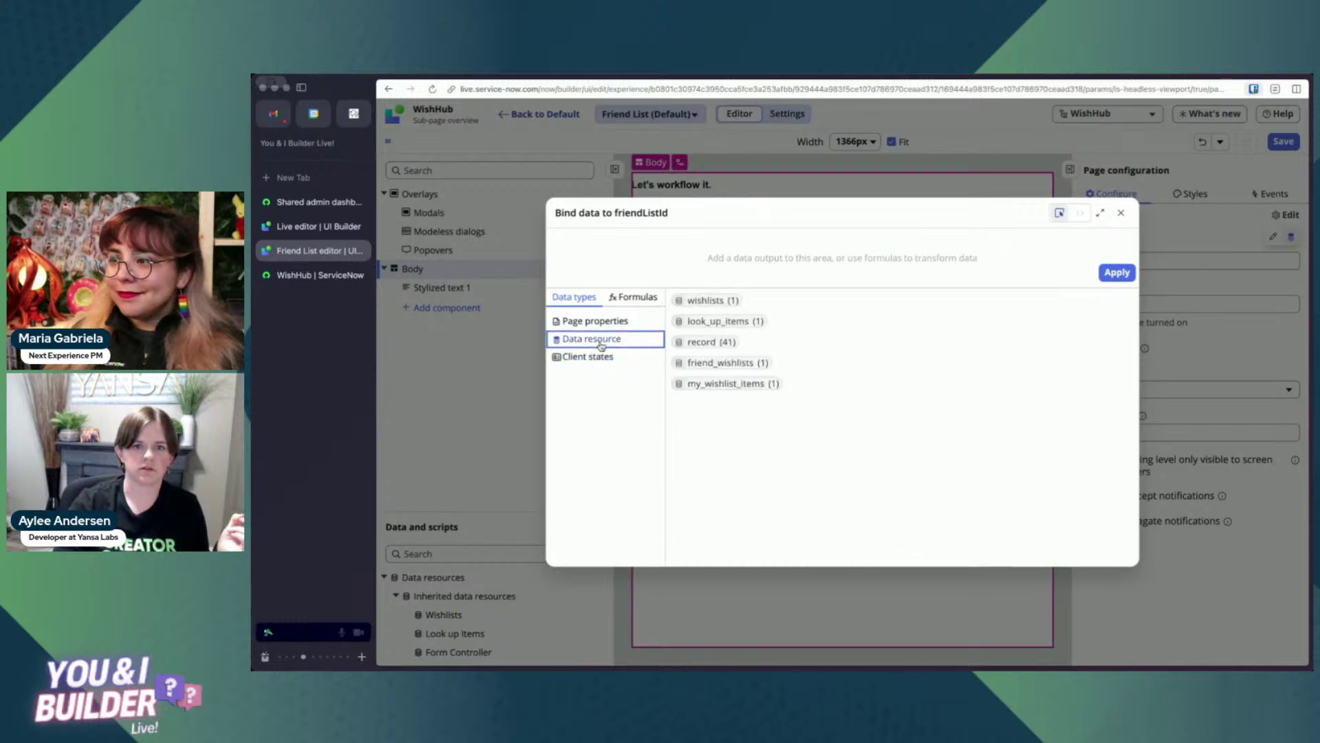
{"action": "left_click", "coordinate": [590, 357]}
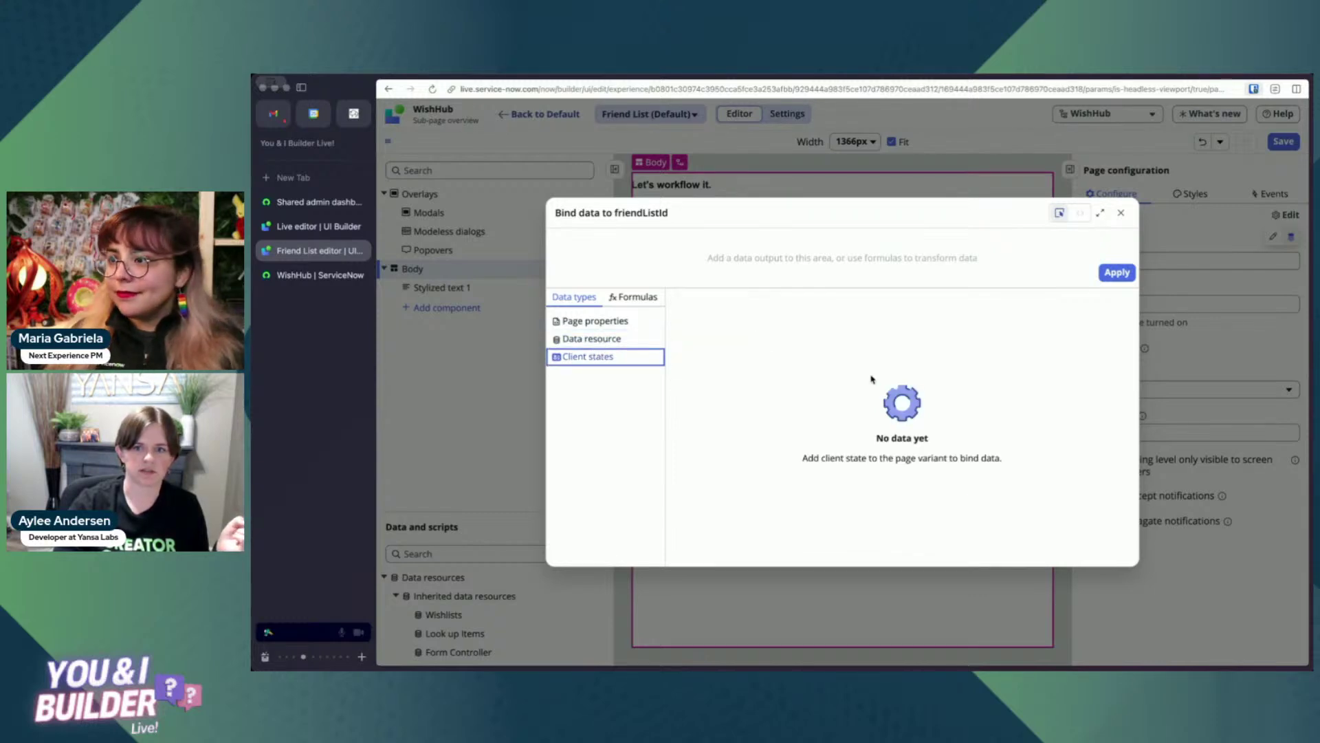
{"action": "left_click_drag", "start_coordinate": [829, 459], "coordinate": [1004, 465]}
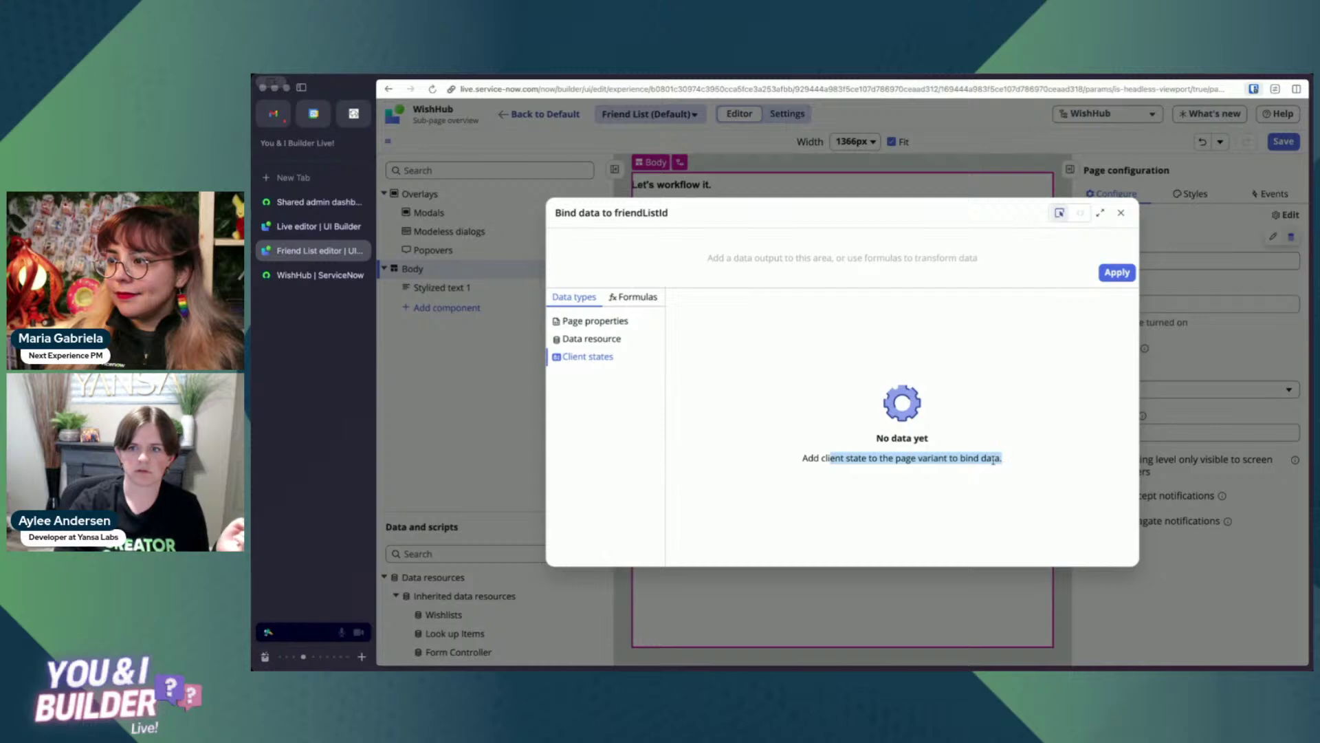
{"action": "left_click", "coordinate": [785, 410]}
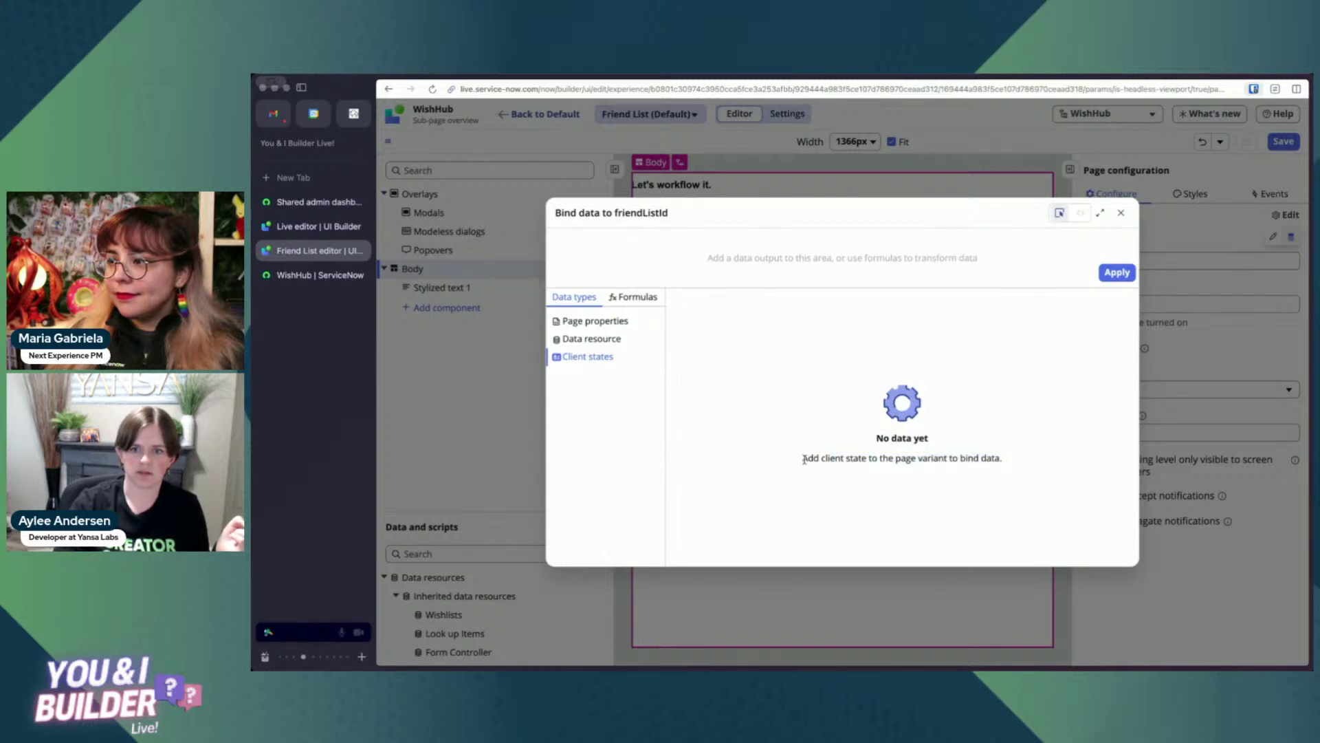
{"action": "left_click_drag", "start_coordinate": [802, 459], "coordinate": [1036, 470]}
{"action": "left_click", "coordinate": [990, 458]}
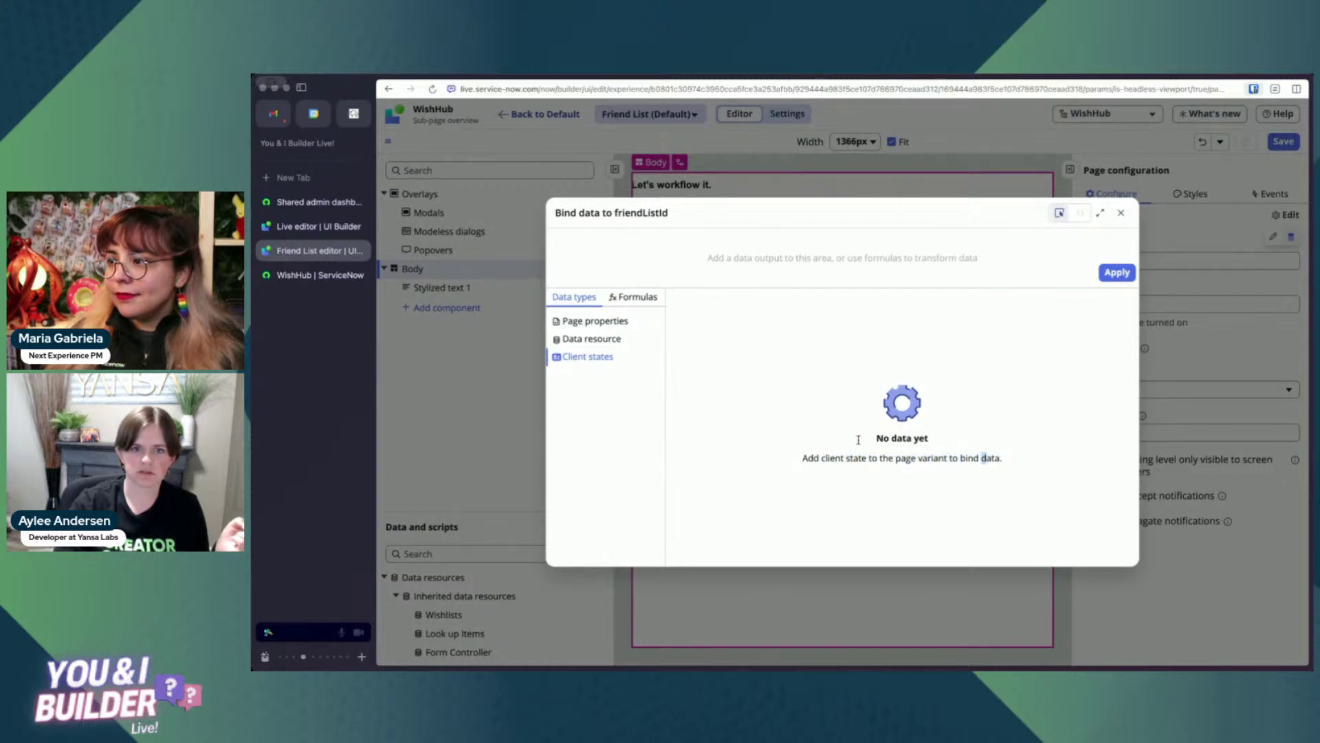
{"action": "left_click", "coordinate": [591, 321]}
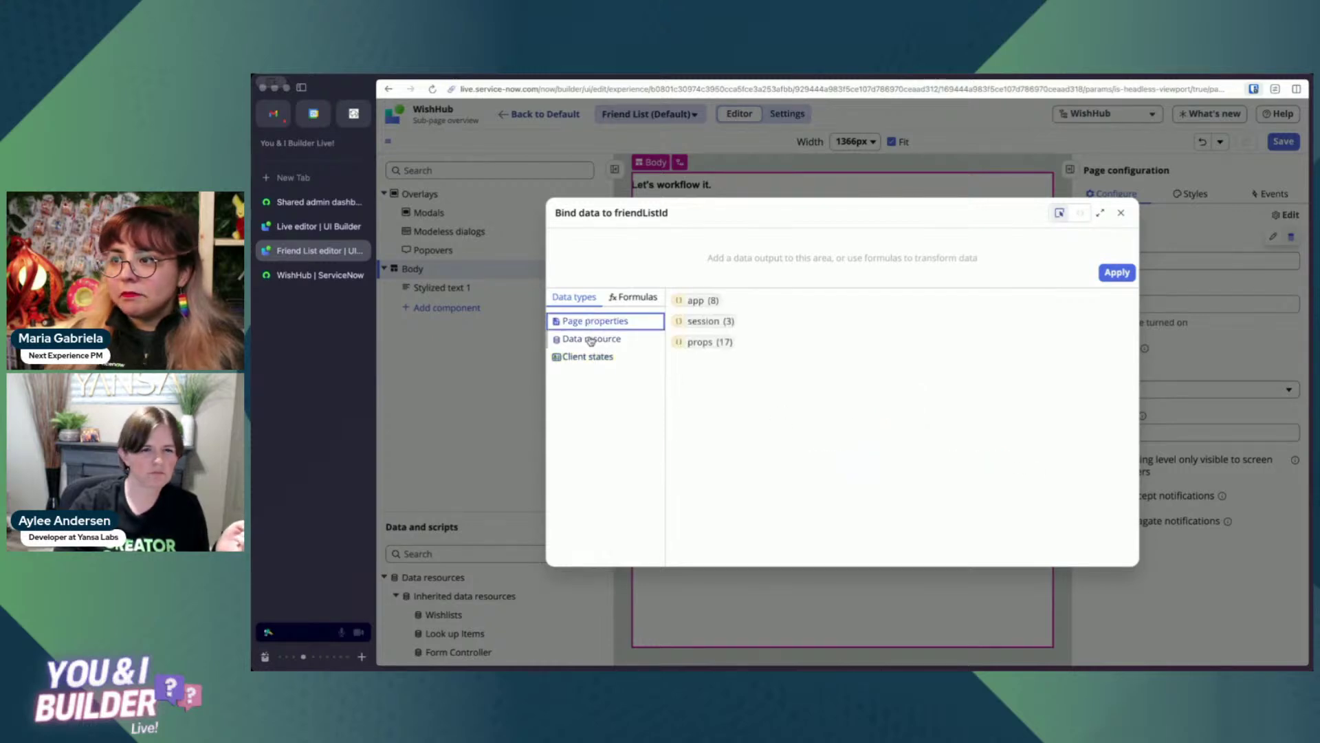
{"action": "left_click", "coordinate": [705, 342]}
{"action": "scroll", "coordinate": [754, 388], "scroll_direction": "down", "scroll_amount": 3}
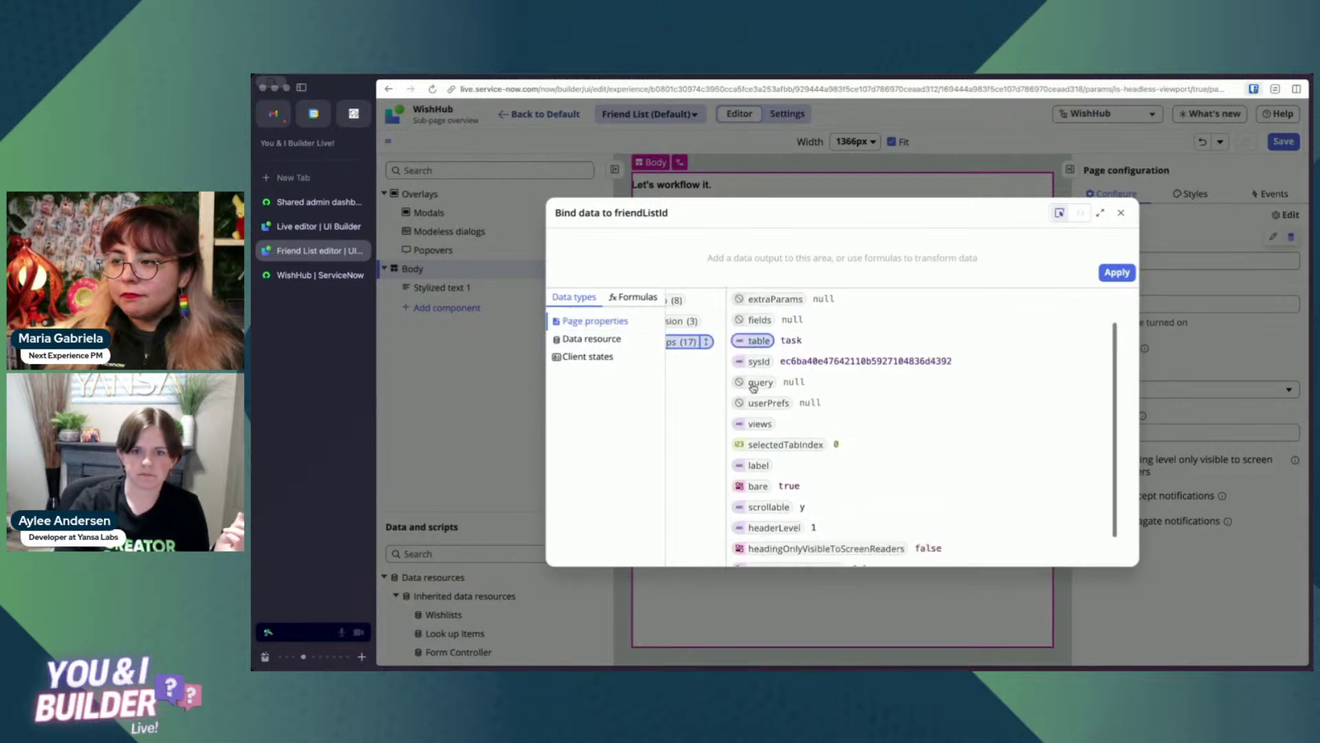
{"action": "scroll", "coordinate": [754, 388], "scroll_direction": "up", "scroll_amount": 3}
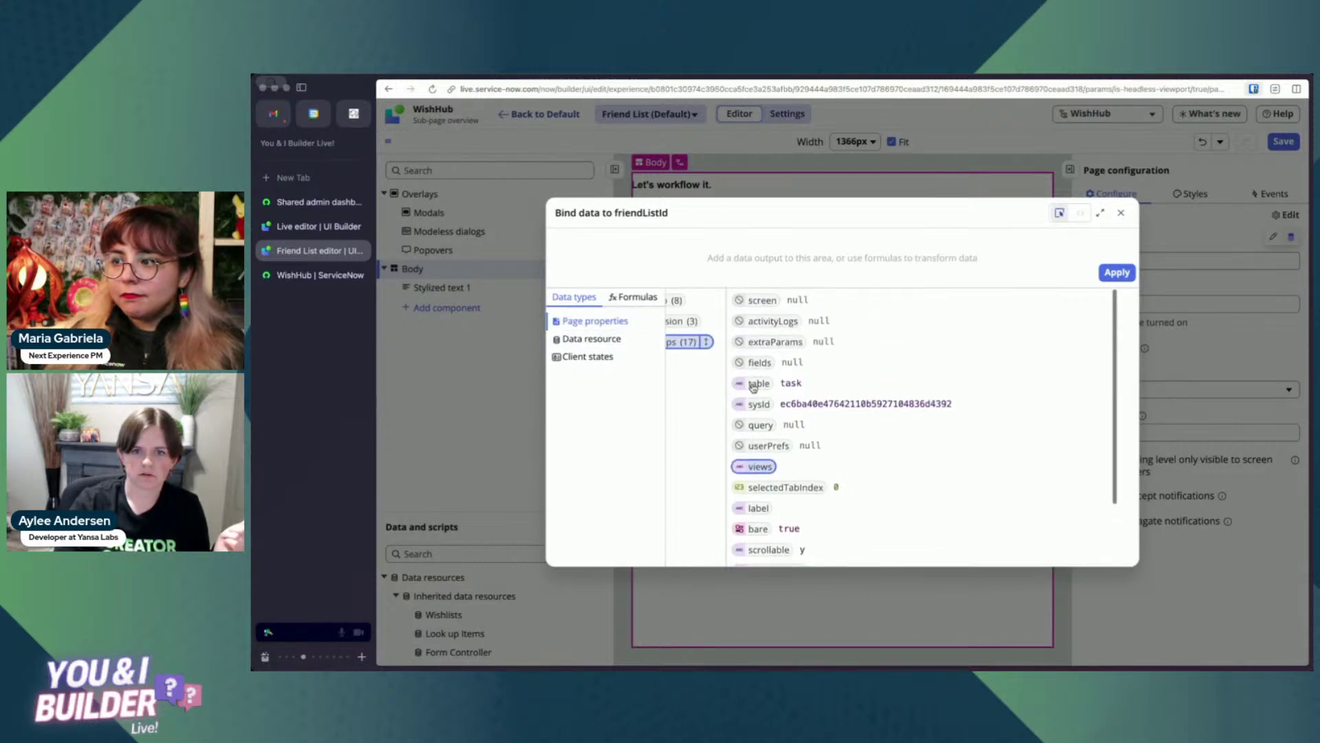
{"action": "left_click", "coordinate": [685, 322]}
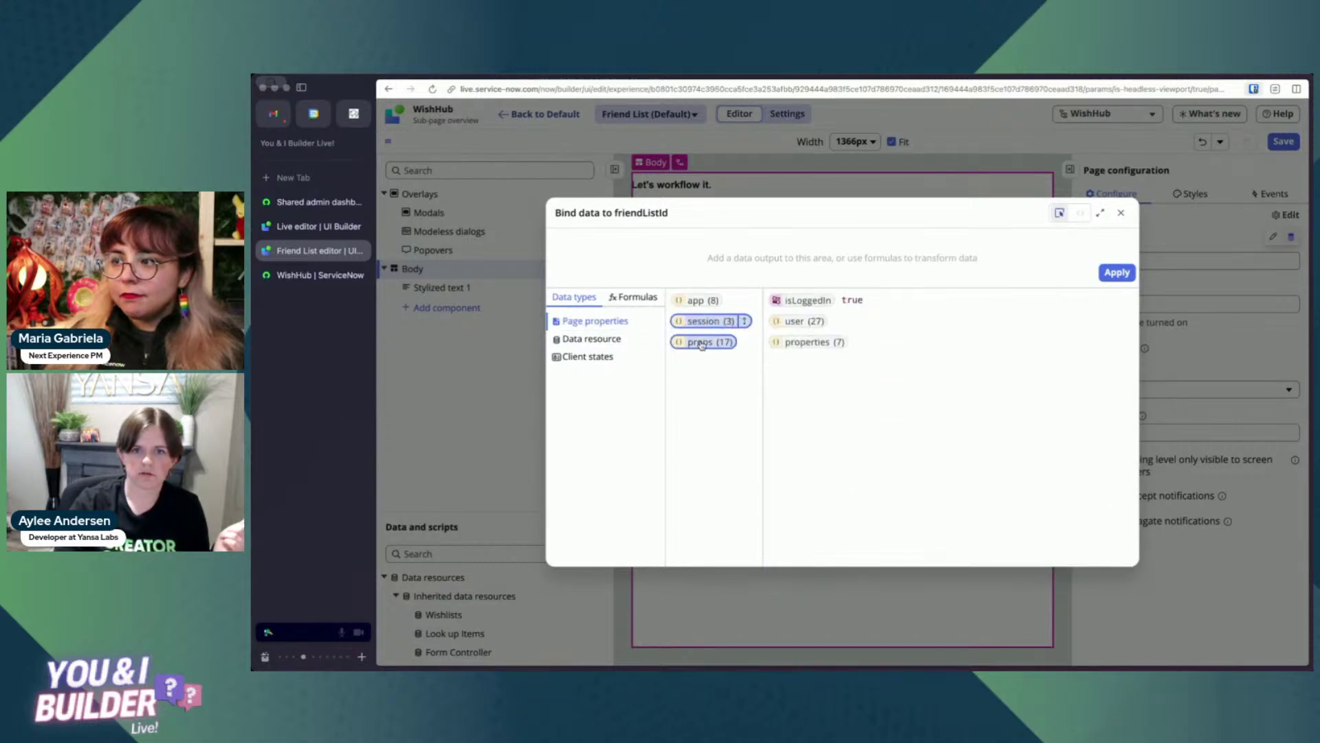
{"action": "left_click", "coordinate": [684, 306]}
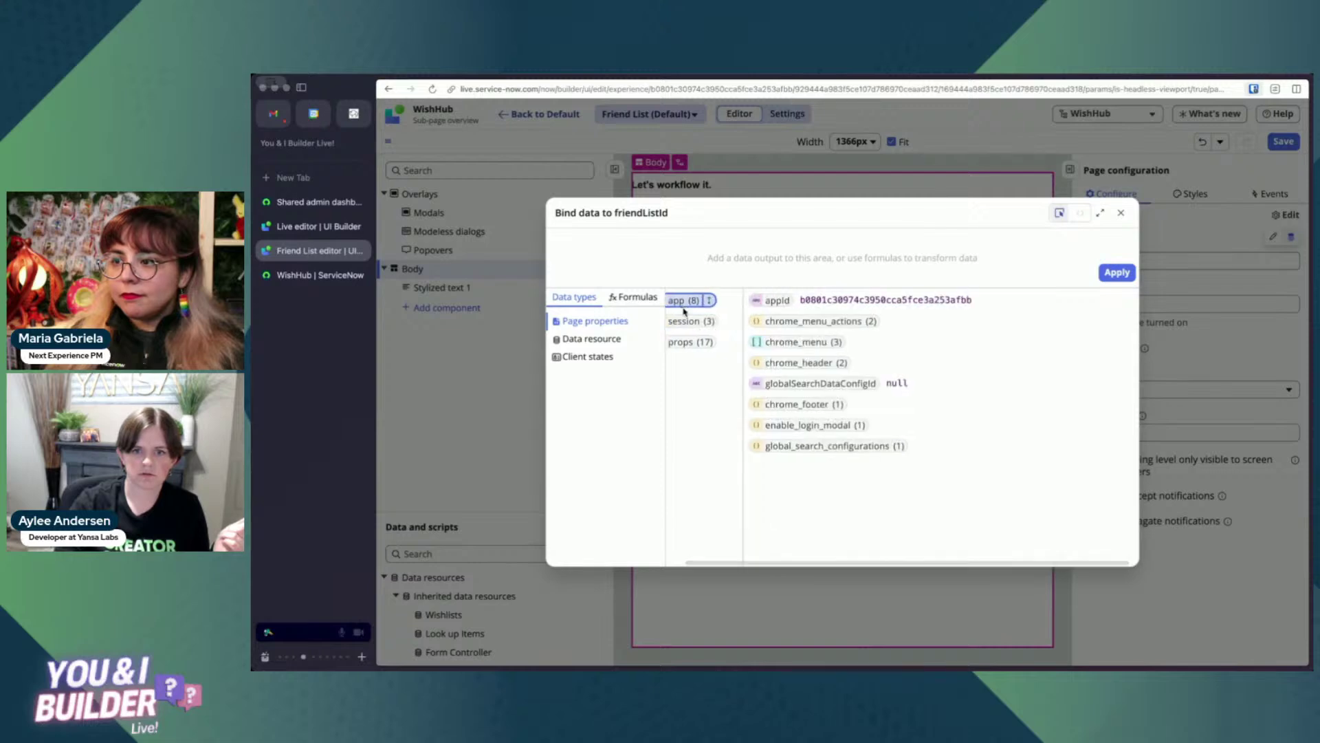
{"action": "left_click", "coordinate": [610, 339]}
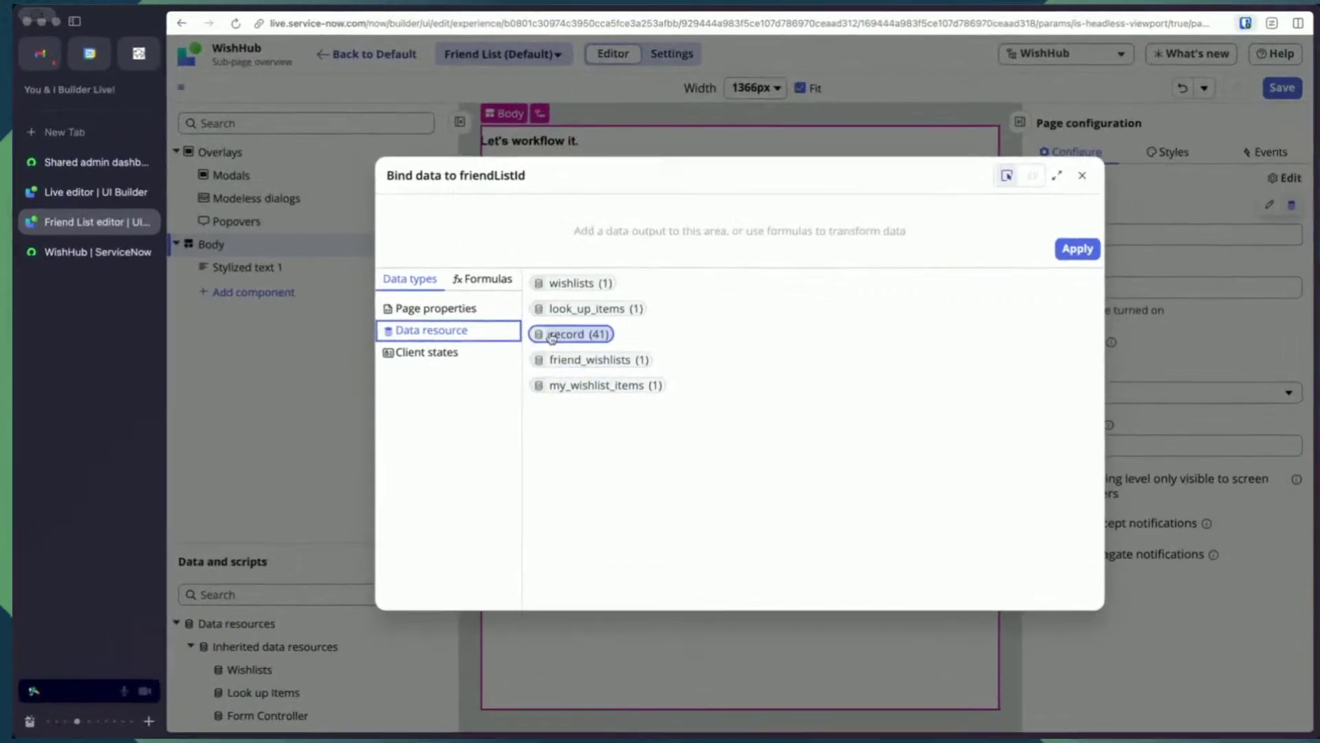
{"action": "left_click", "coordinate": [654, 355]}
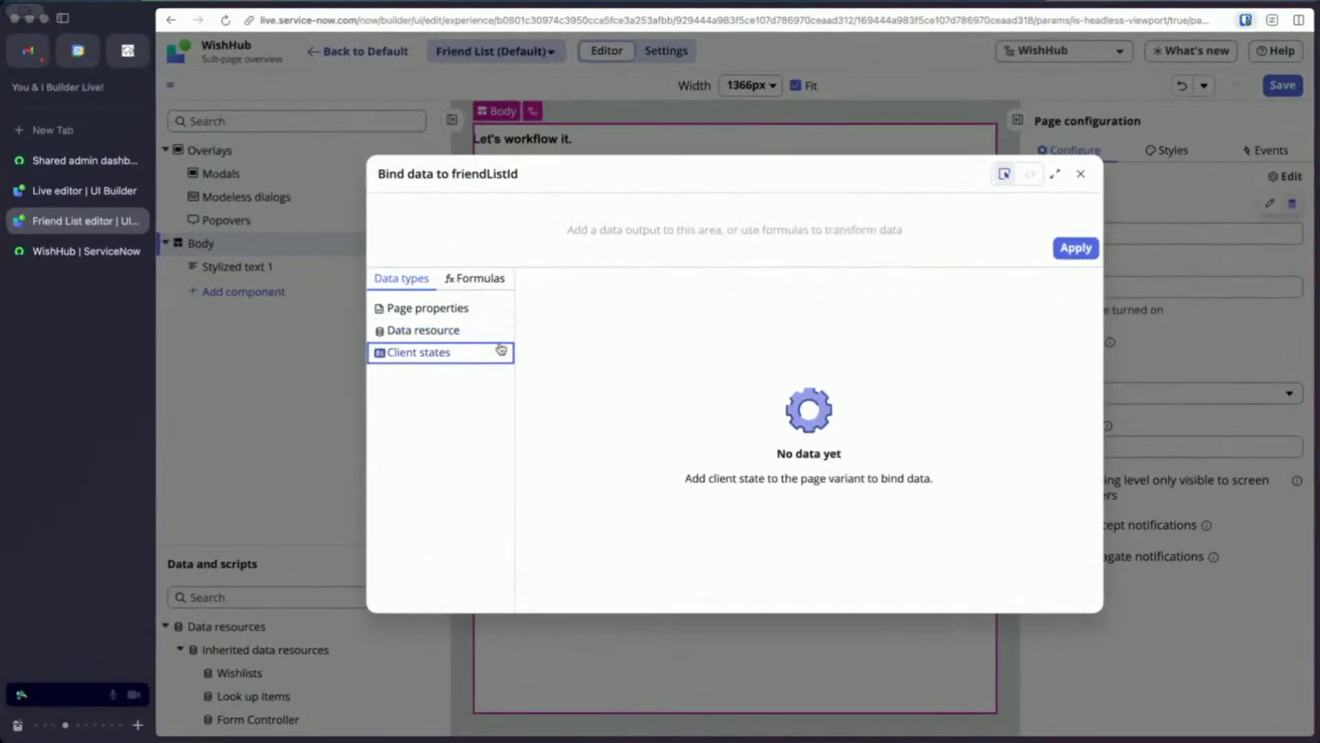
{"action": "left_click", "coordinate": [1080, 174]}
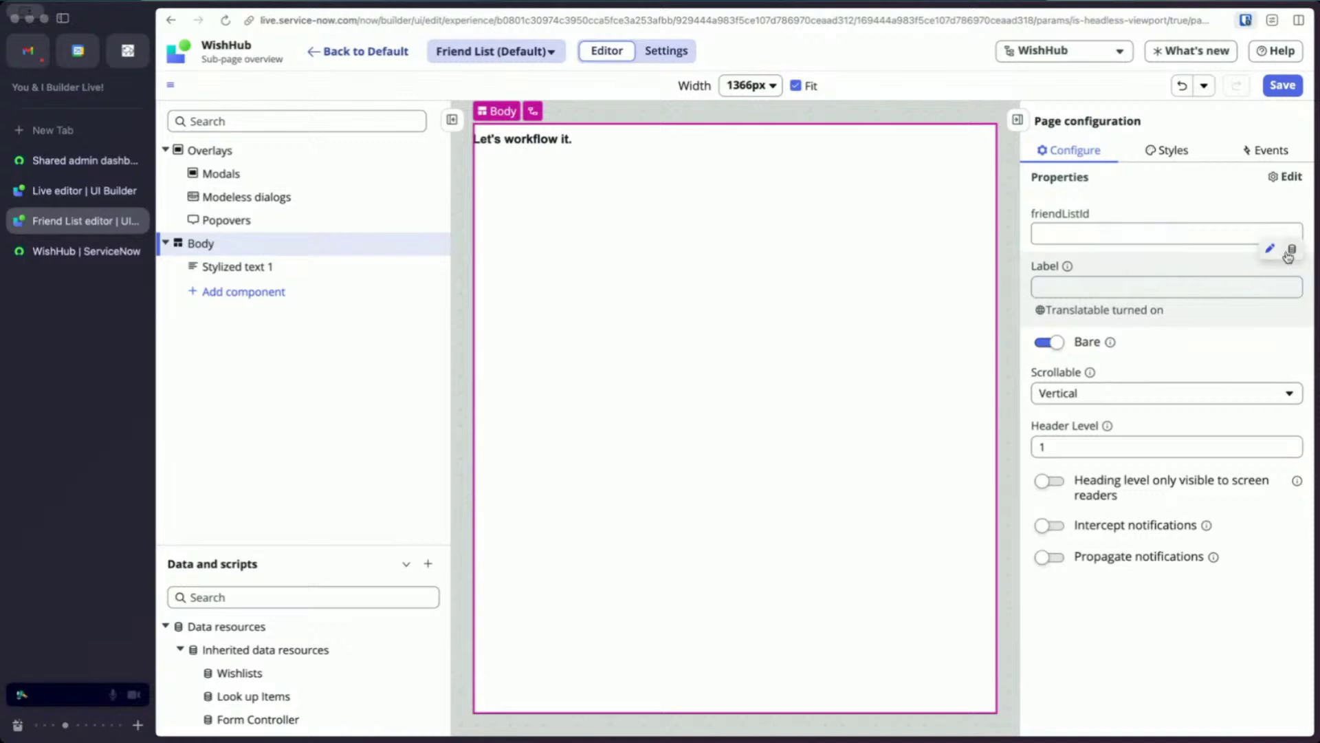
{"action": "left_click", "coordinate": [1269, 204]}
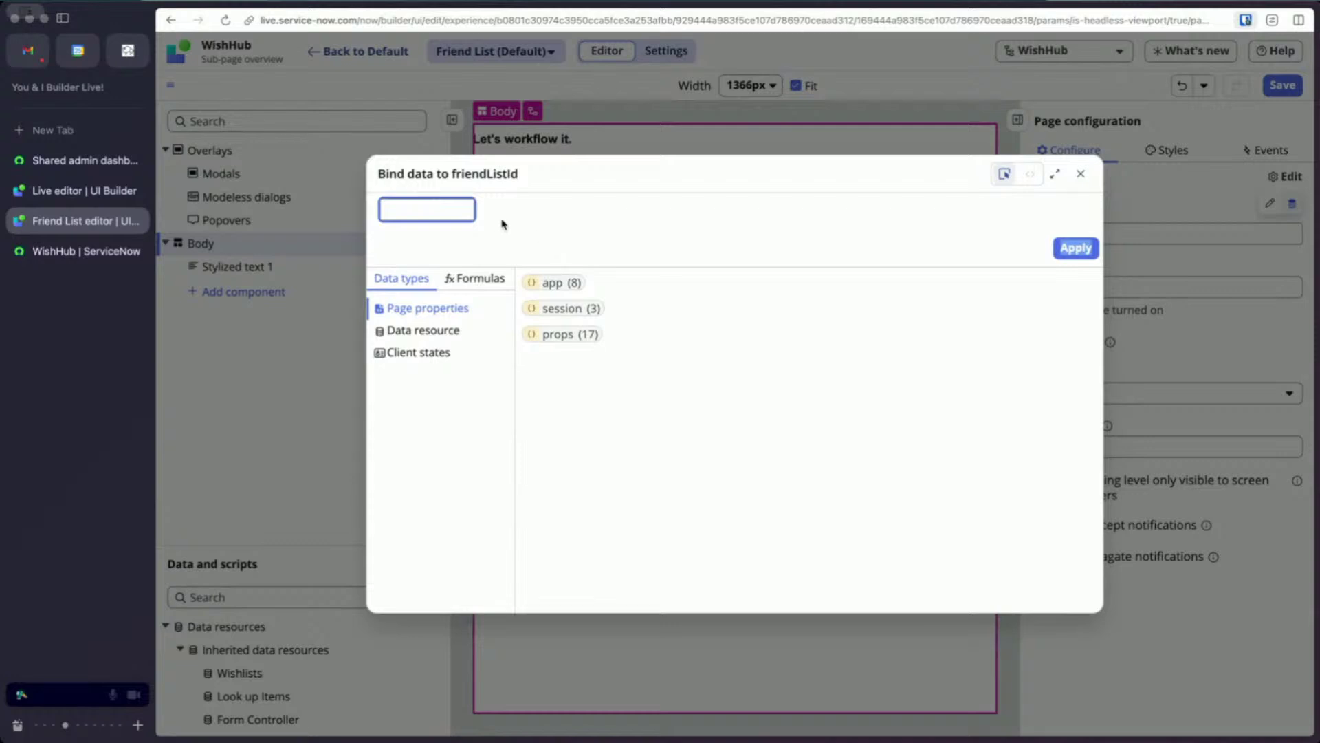
{"action": "left_click", "coordinate": [446, 210]}
{"action": "type", "text": "@"}
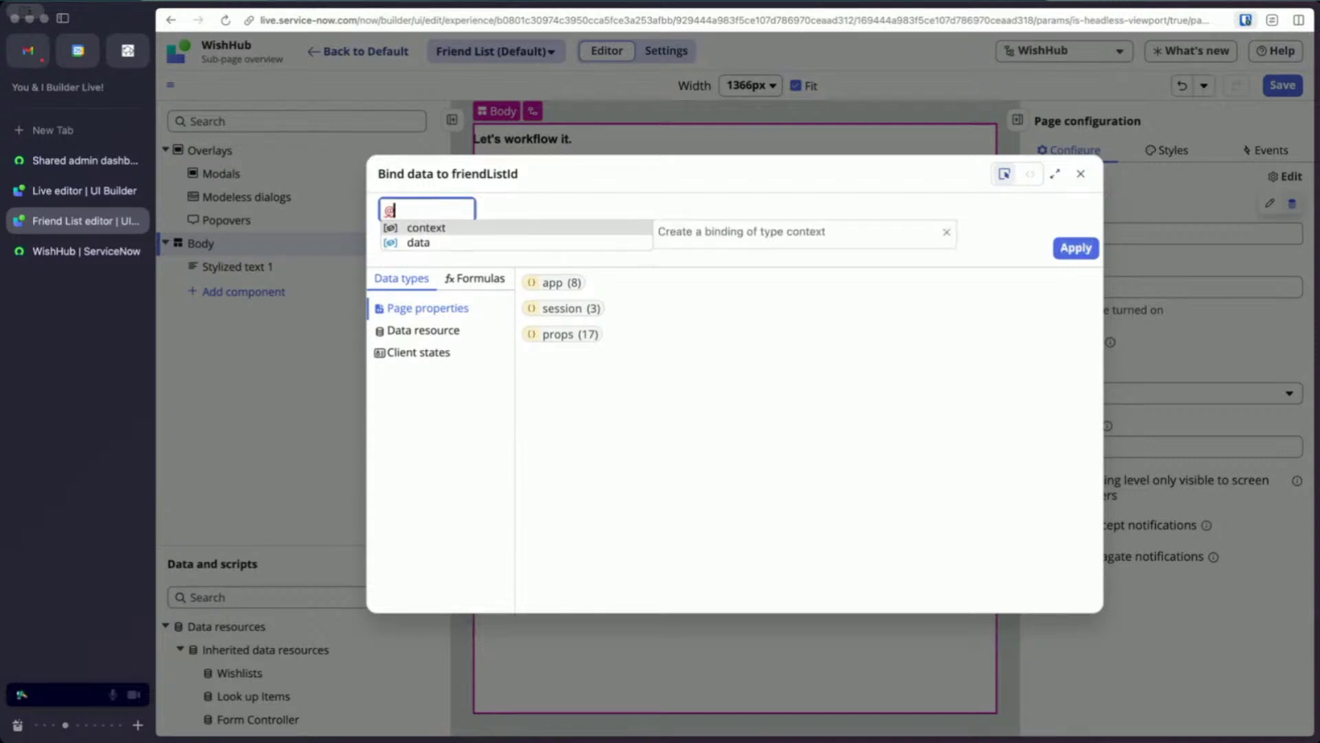
{"action": "type", "text": "state"}
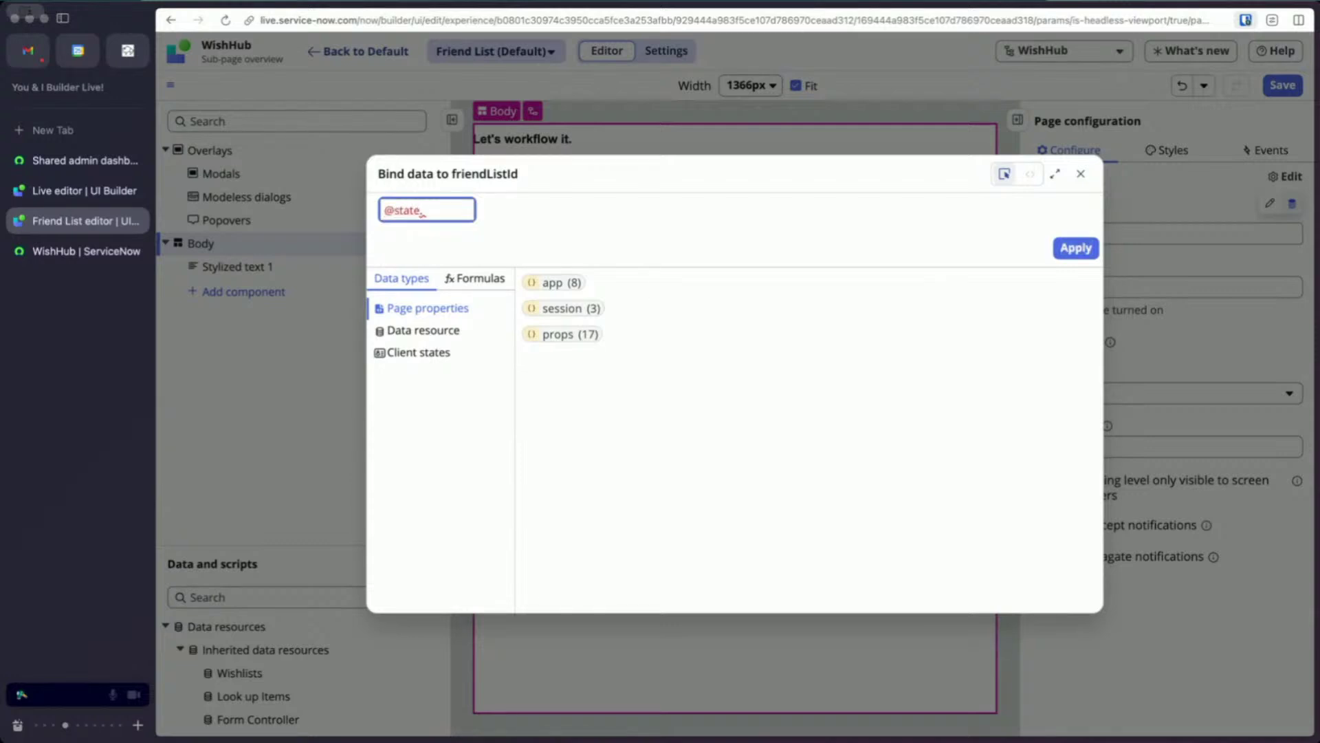
{"action": "type", "text": ".selectedFriendList"}
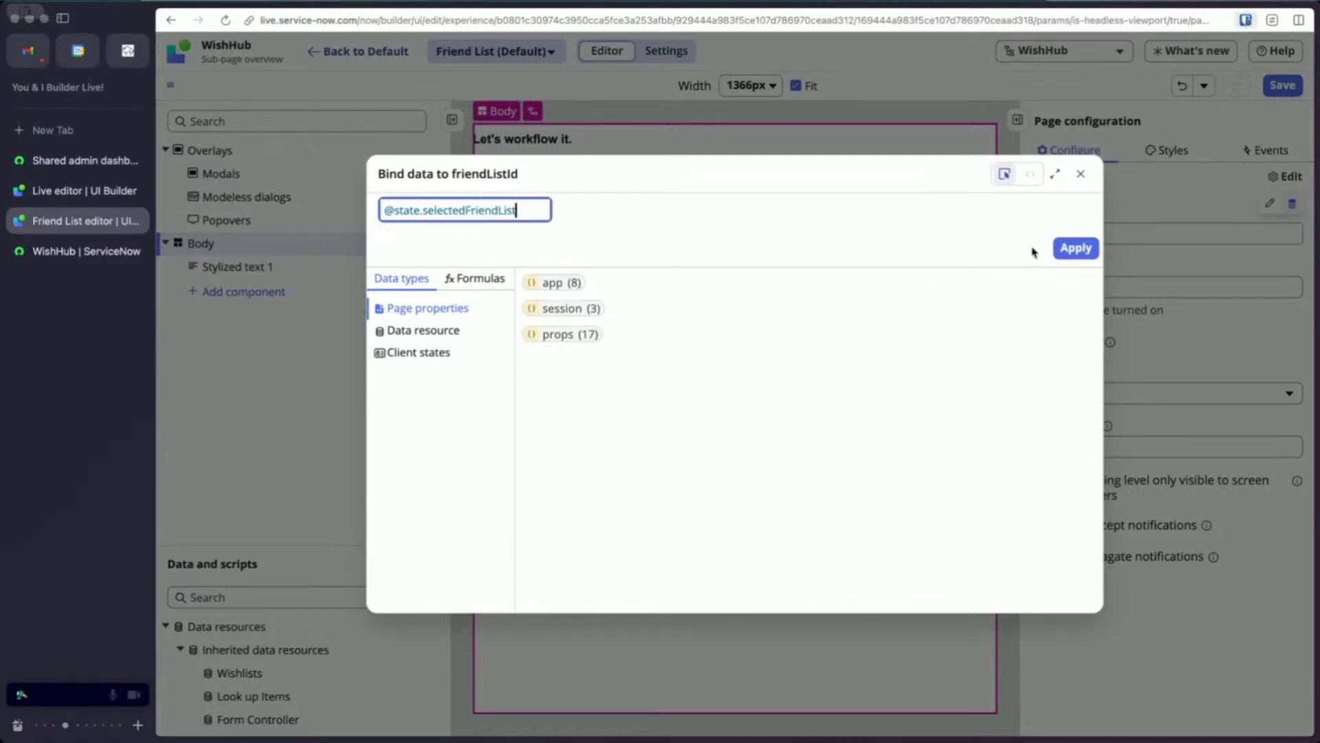
{"action": "left_click", "coordinate": [1074, 250]}
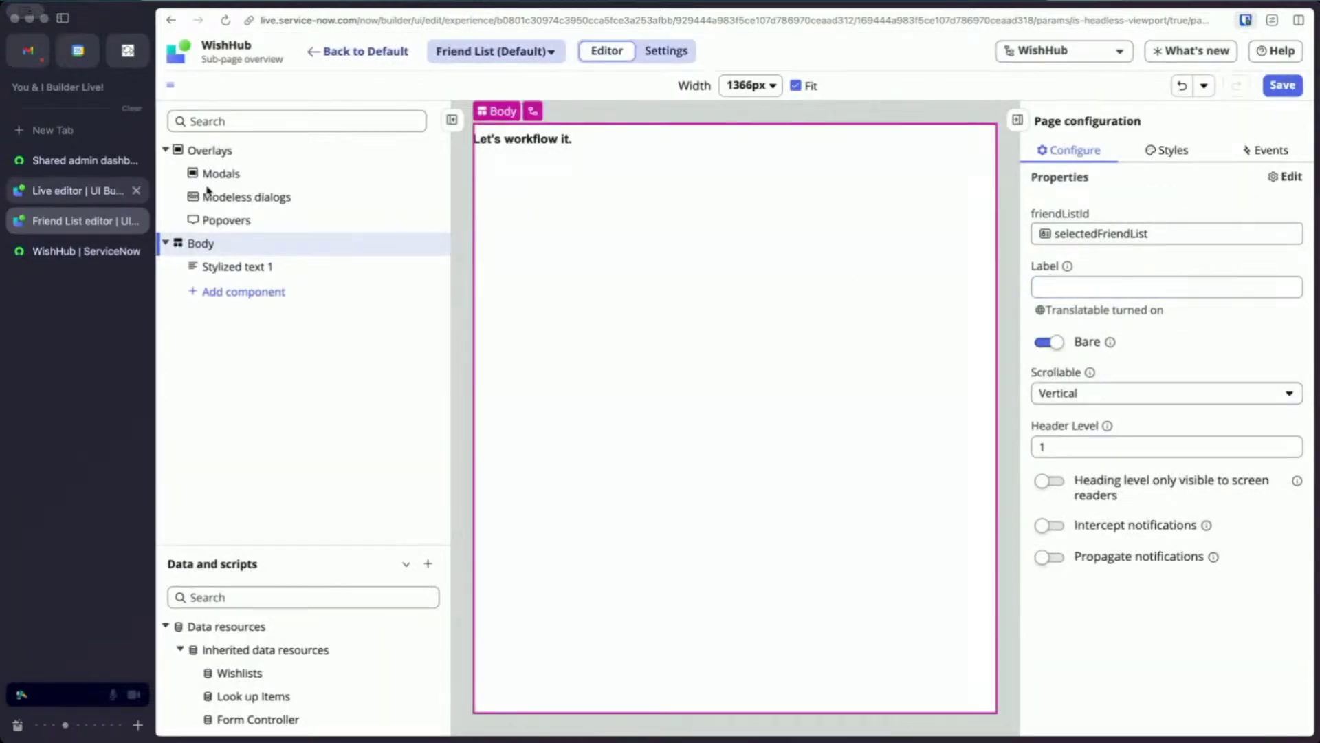
{"action": "left_click", "coordinate": [1283, 85]}
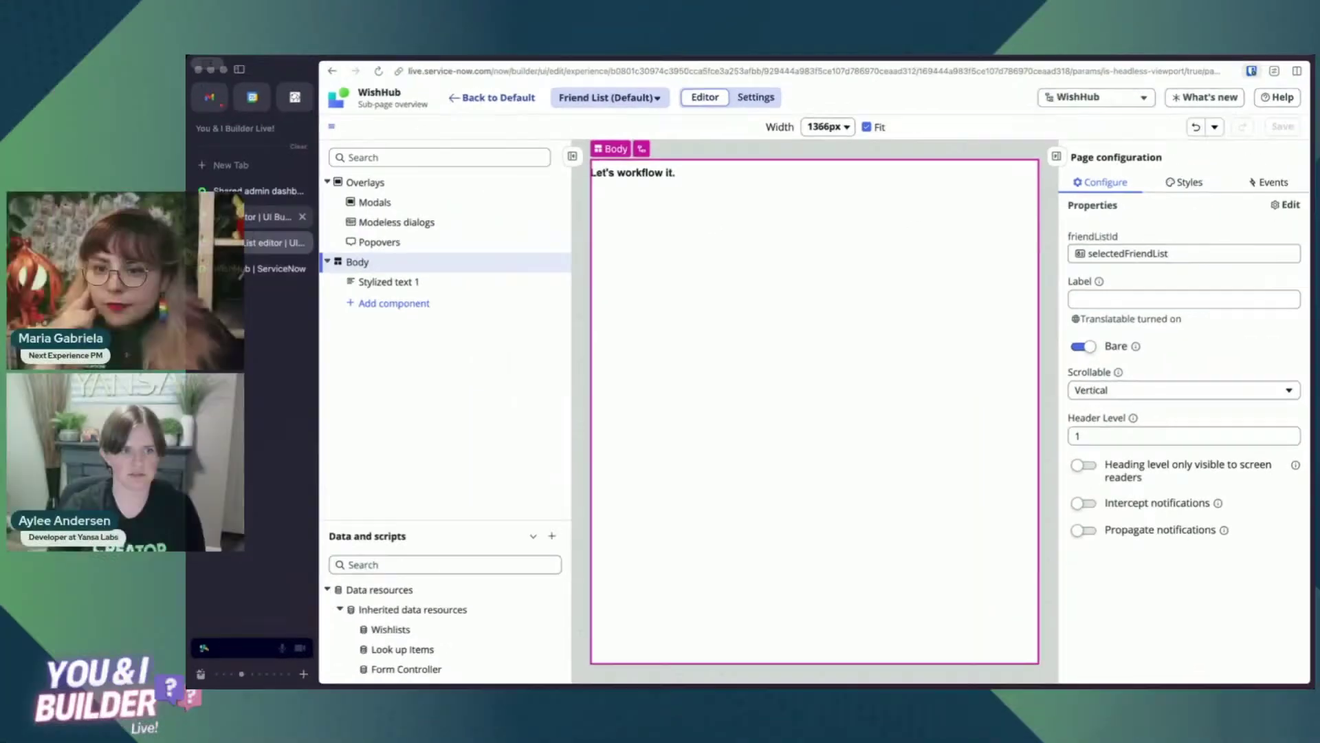
Switch to the Live page editor, check its client state parameters and close the dialog.
{"action": "left_click", "coordinate": [84, 191]}
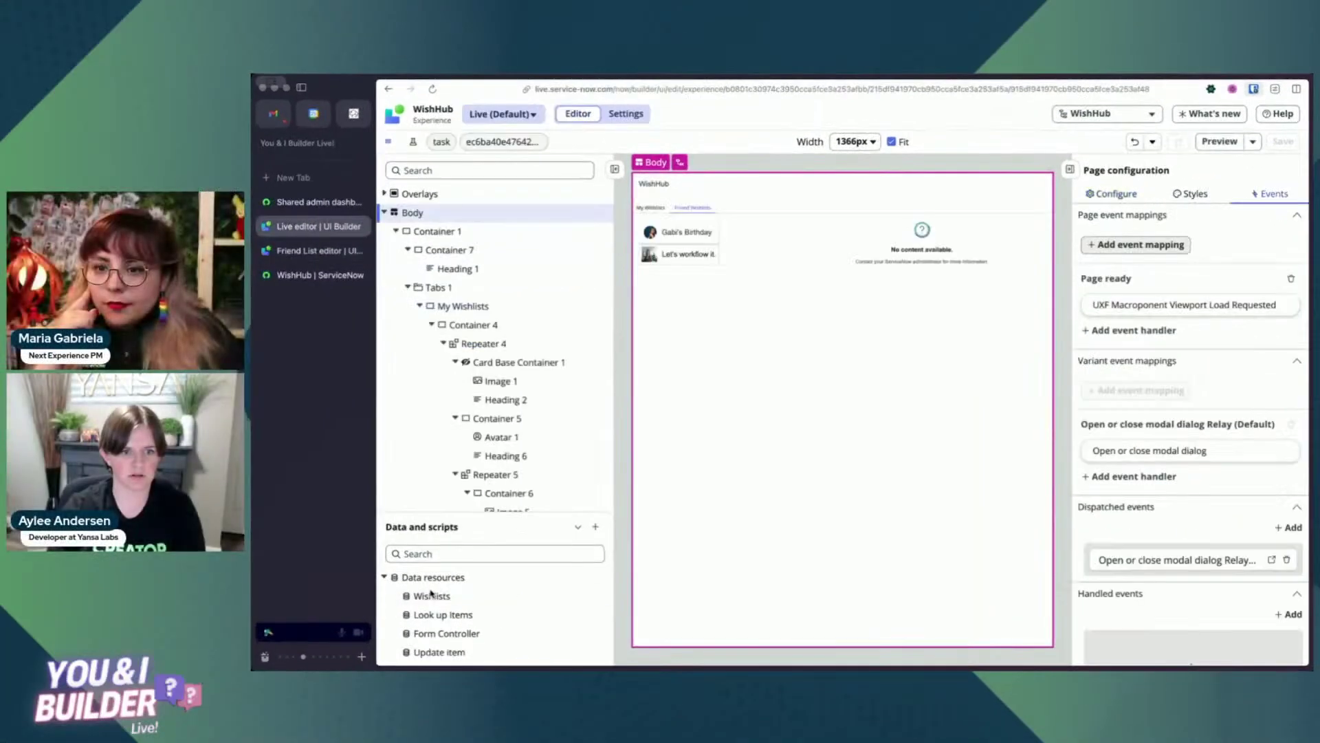
{"action": "scroll", "coordinate": [440, 605], "scroll_direction": "down", "scroll_amount": 2}
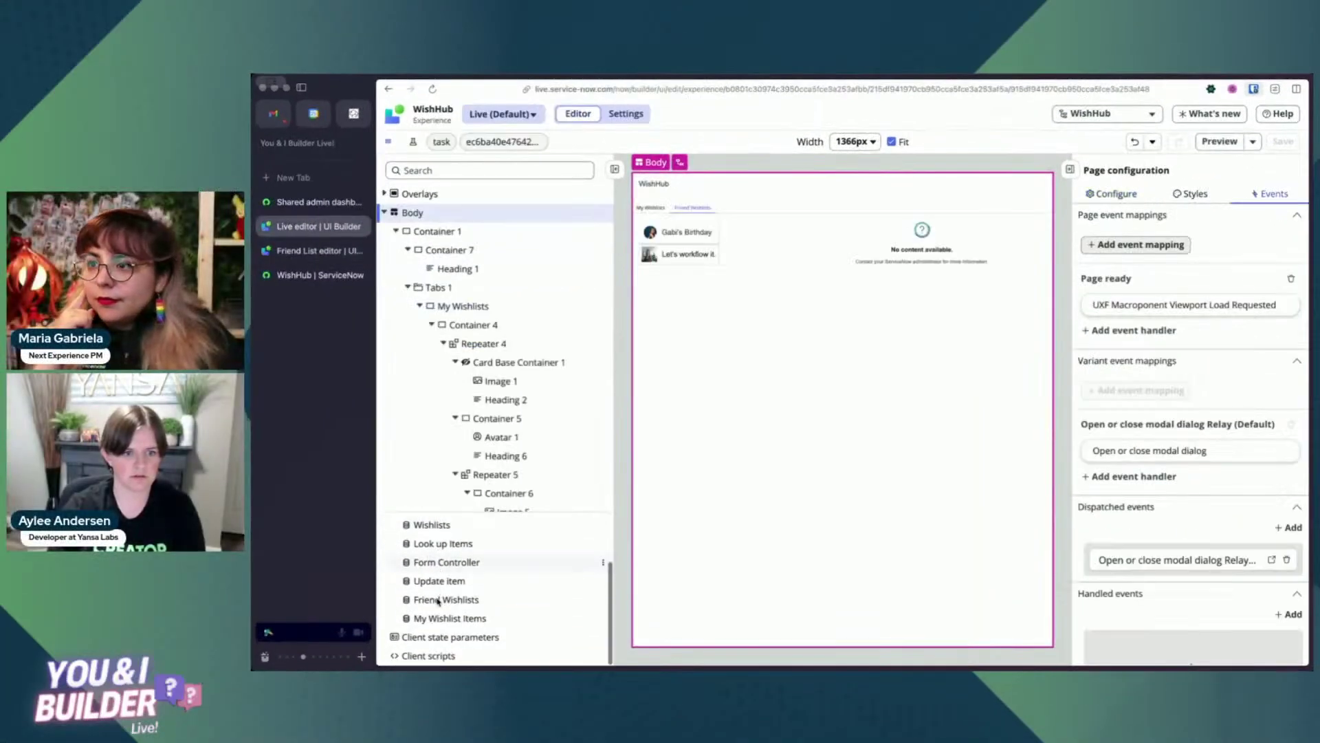
{"action": "left_click", "coordinate": [454, 638]}
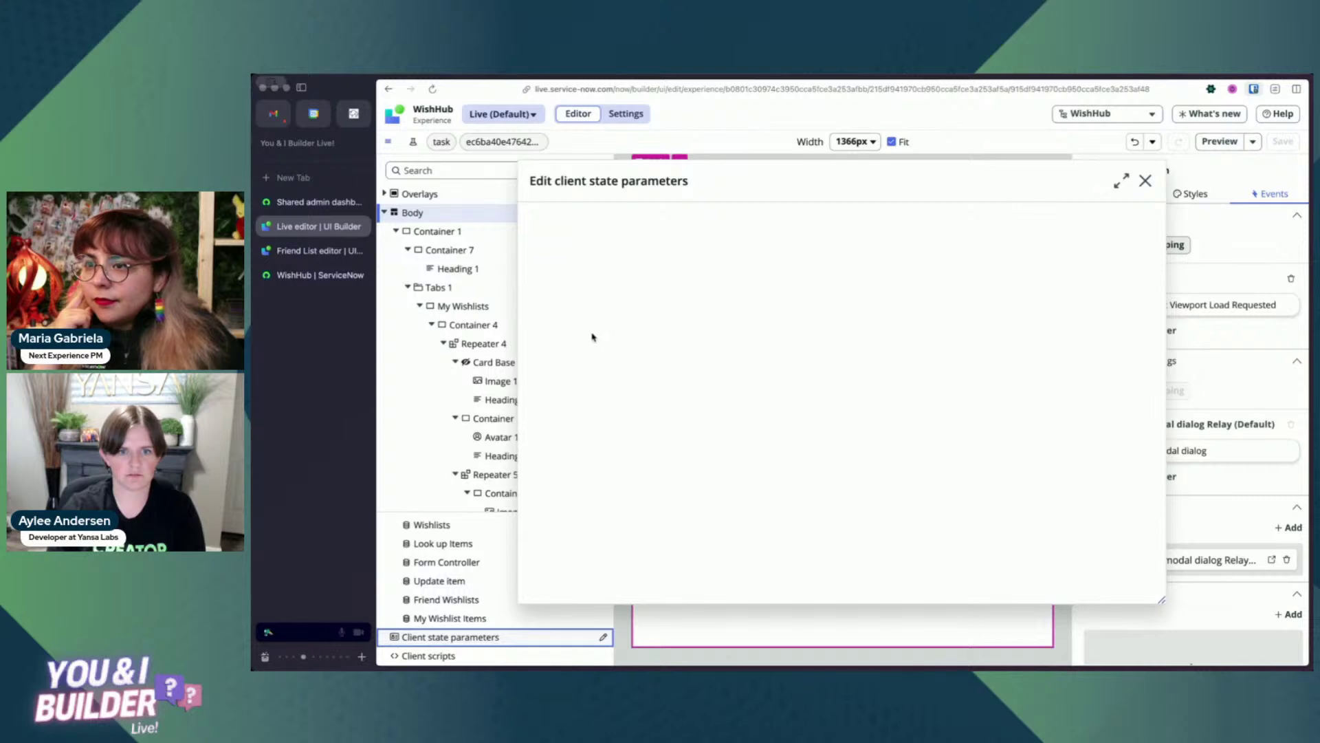
{"action": "left_click", "coordinate": [1145, 182]}
Reload the live WishHub page, open Friend Wishlists and alternate between the two friends' wishlists to check the sub-page's response.
{"action": "left_click", "coordinate": [283, 279]}
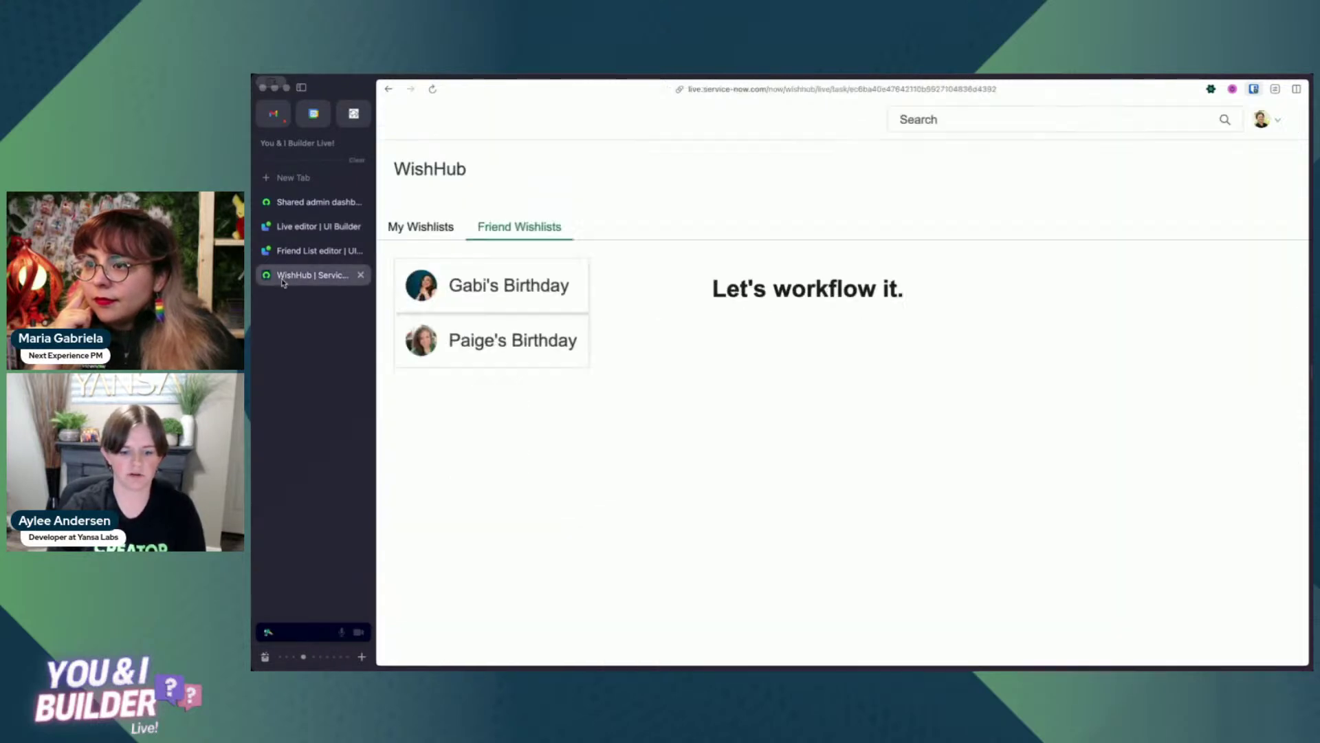
{"action": "key", "text": "super+r"}
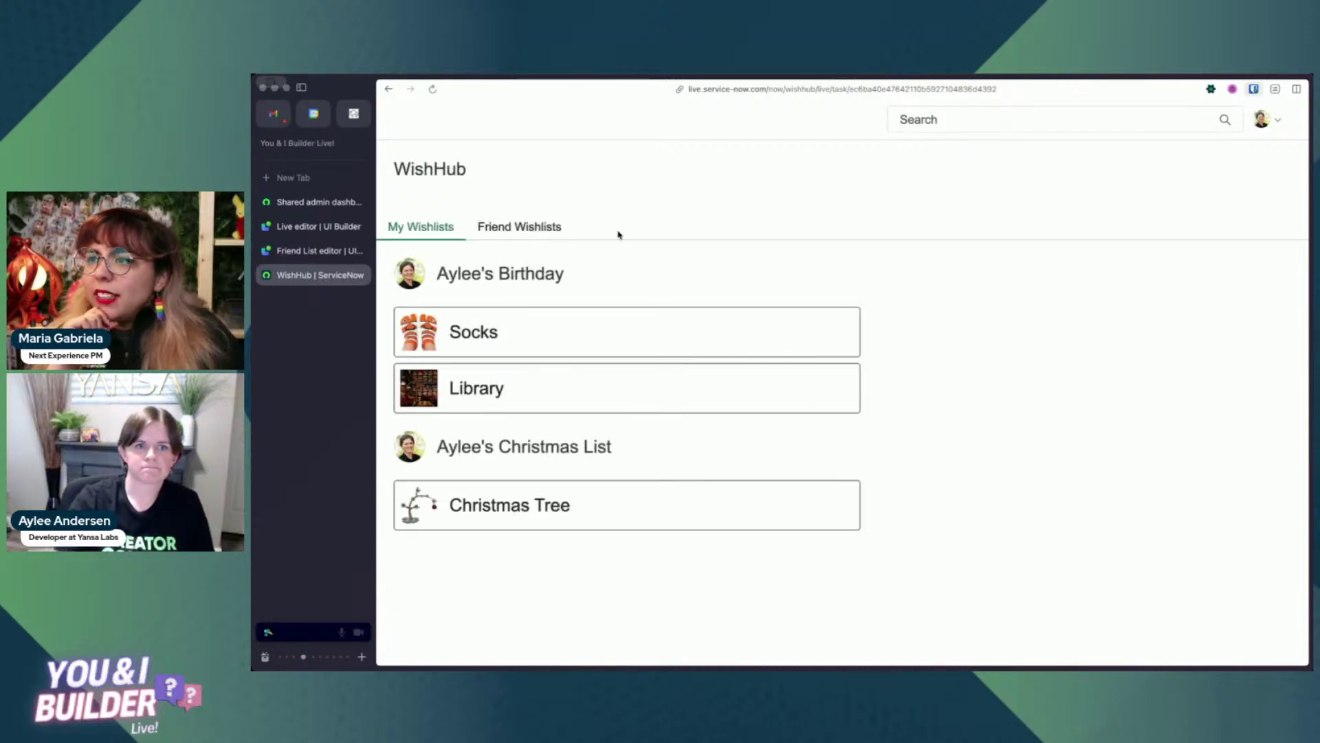
{"action": "left_click", "coordinate": [537, 231]}
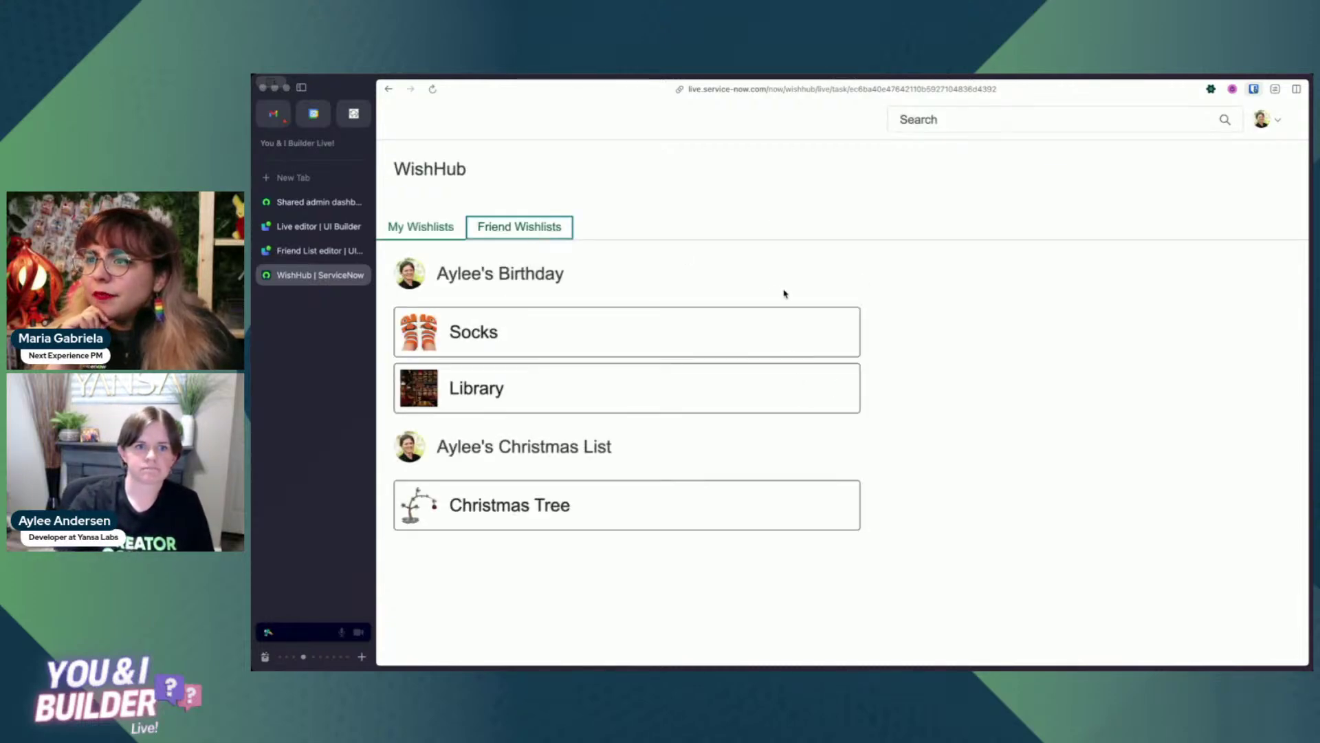
{"action": "left_click", "coordinate": [308, 226]}
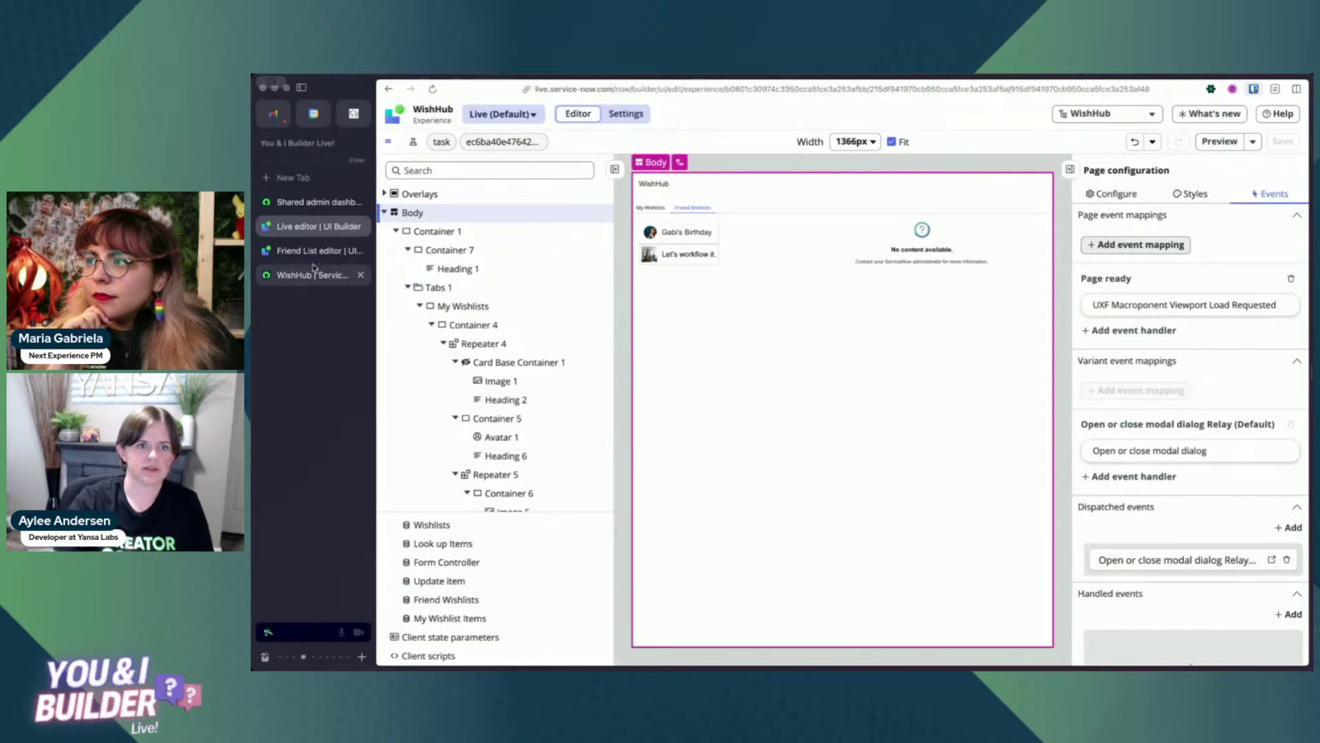
{"action": "left_click", "coordinate": [312, 276]}
{"action": "left_click", "coordinate": [313, 252]}
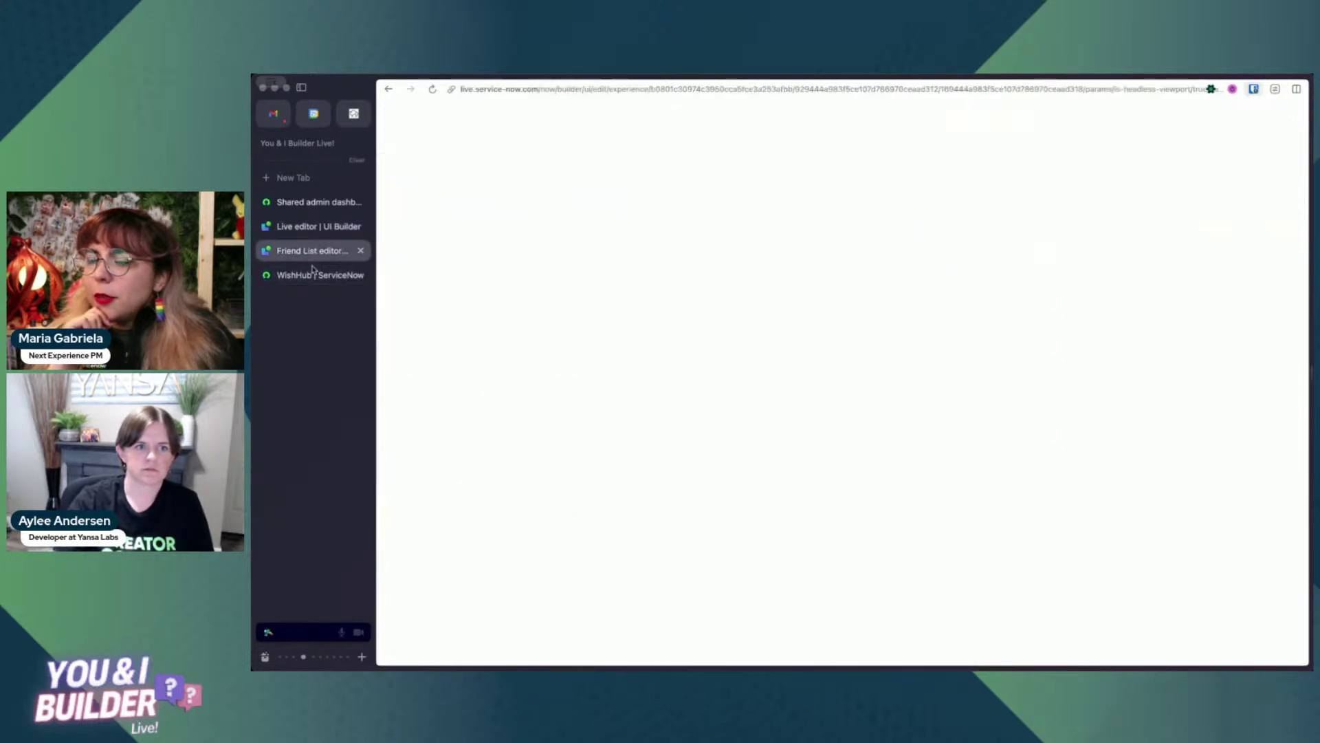
{"action": "left_click", "coordinate": [311, 276]}
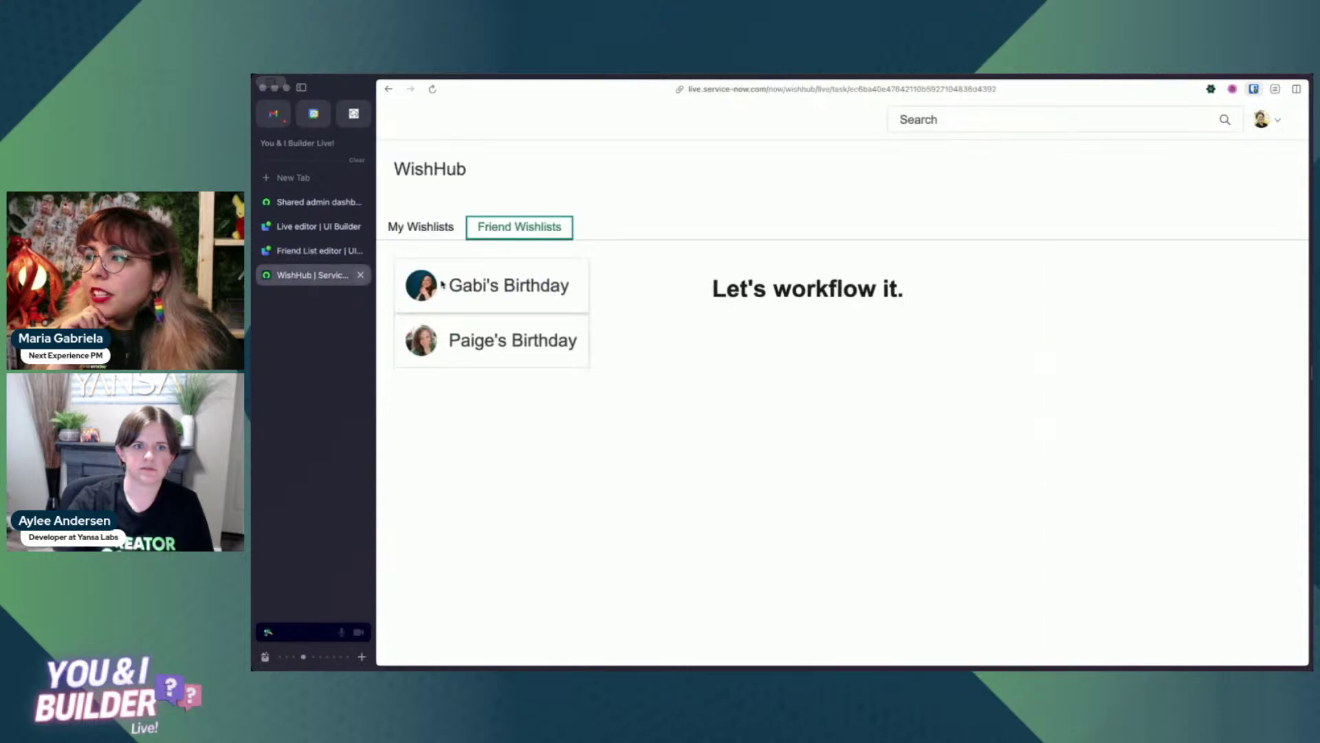
{"action": "left_click", "coordinate": [544, 293]}
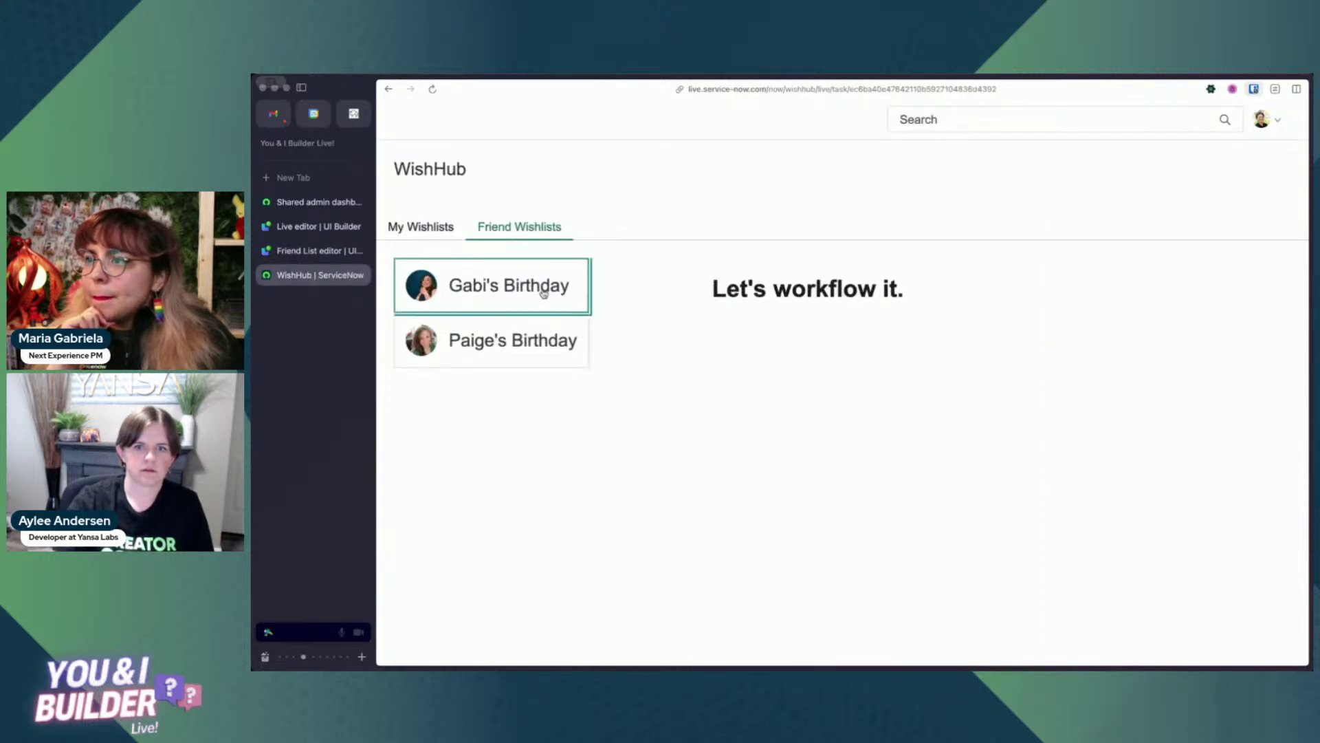
{"action": "left_click", "coordinate": [537, 348]}
{"action": "left_click", "coordinate": [530, 297]}
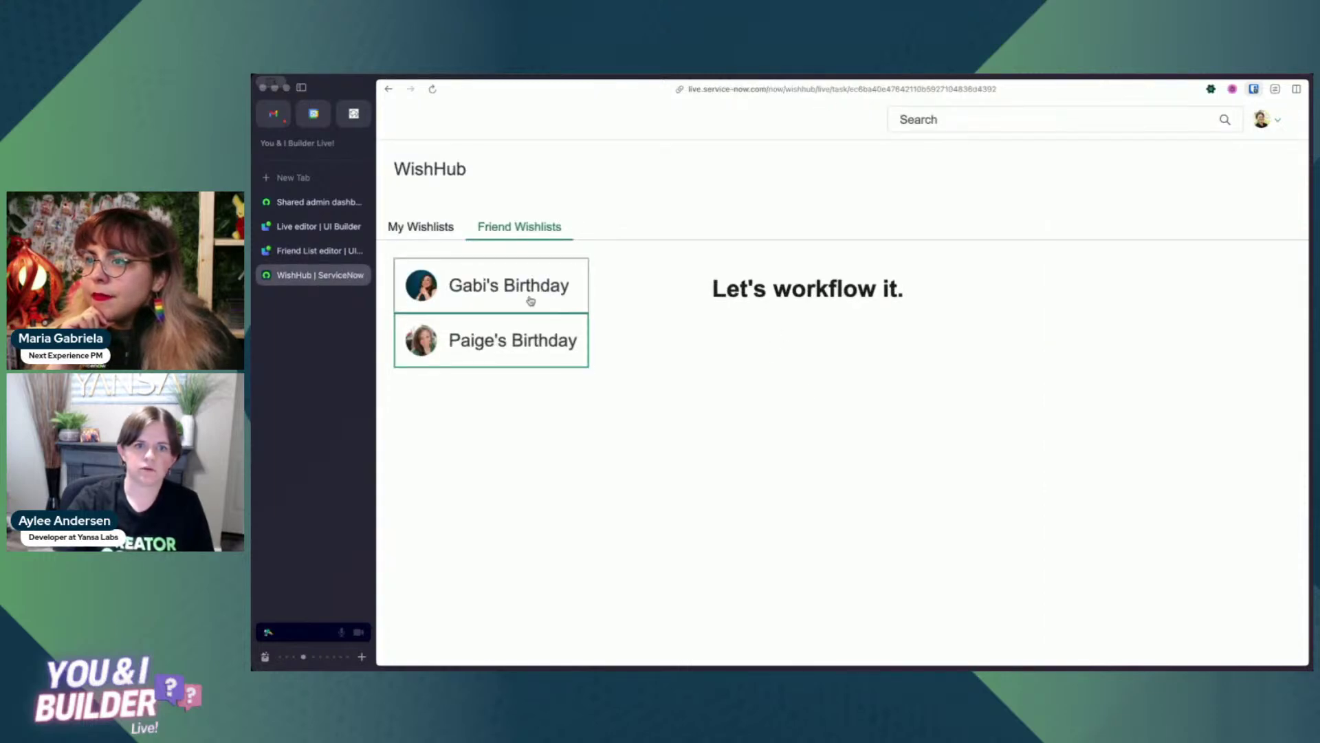
{"action": "left_click", "coordinate": [526, 346]}
{"action": "left_click", "coordinate": [531, 291]}
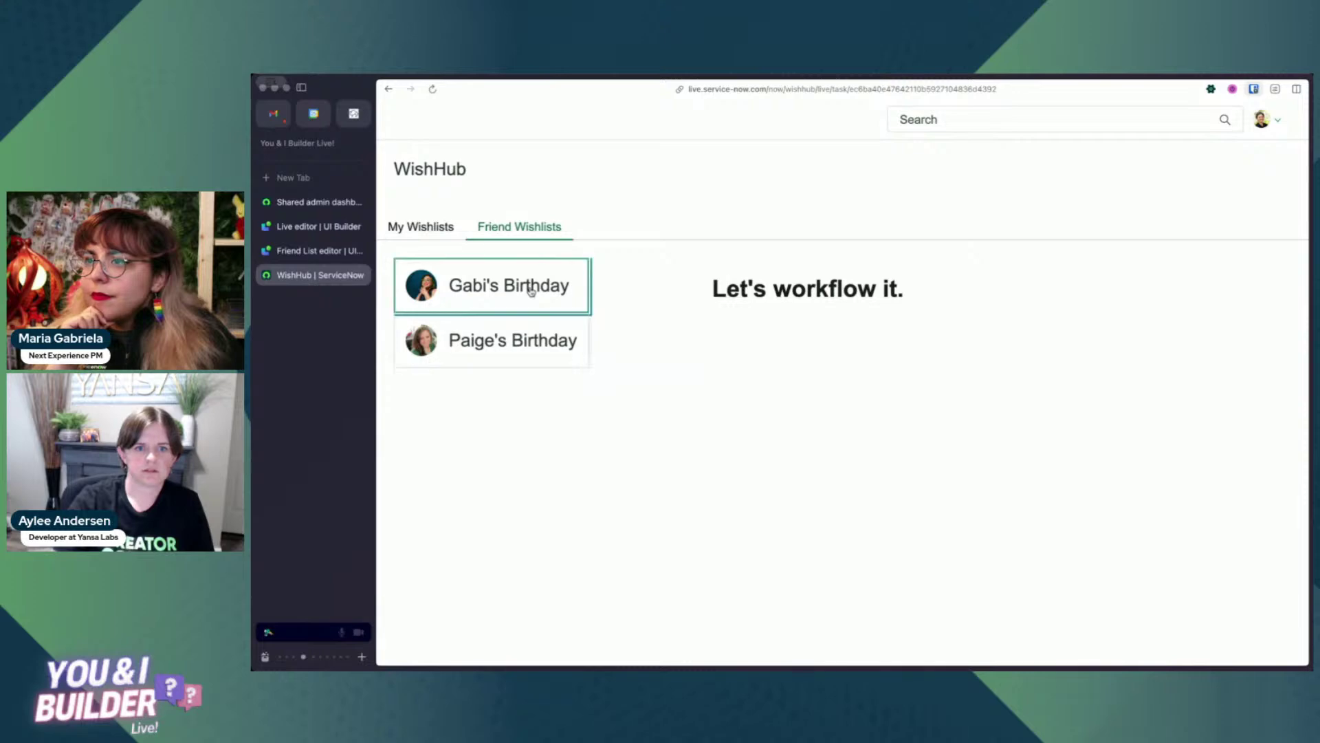
Return to the Friend List editor and select the Stylized text 1 component to configure its text.
{"action": "left_click", "coordinate": [313, 251]}
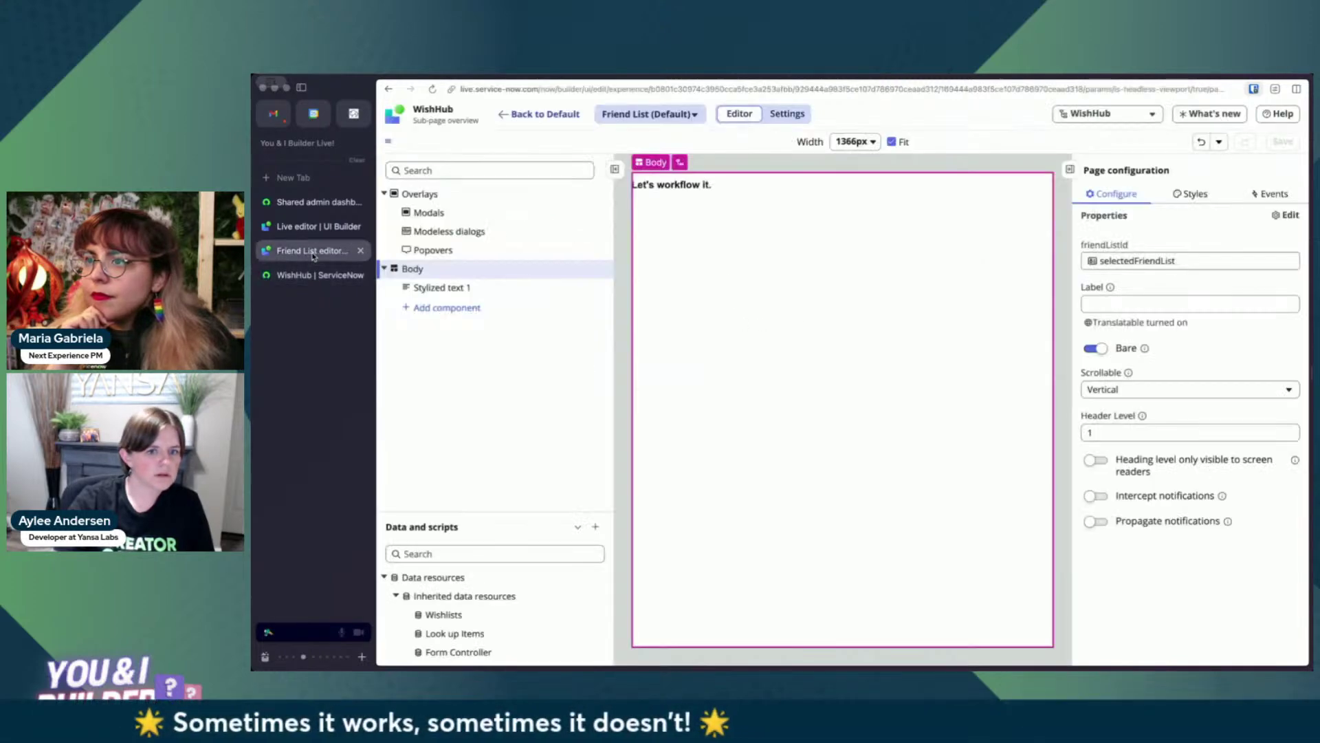
{"action": "left_click", "coordinate": [447, 287]}
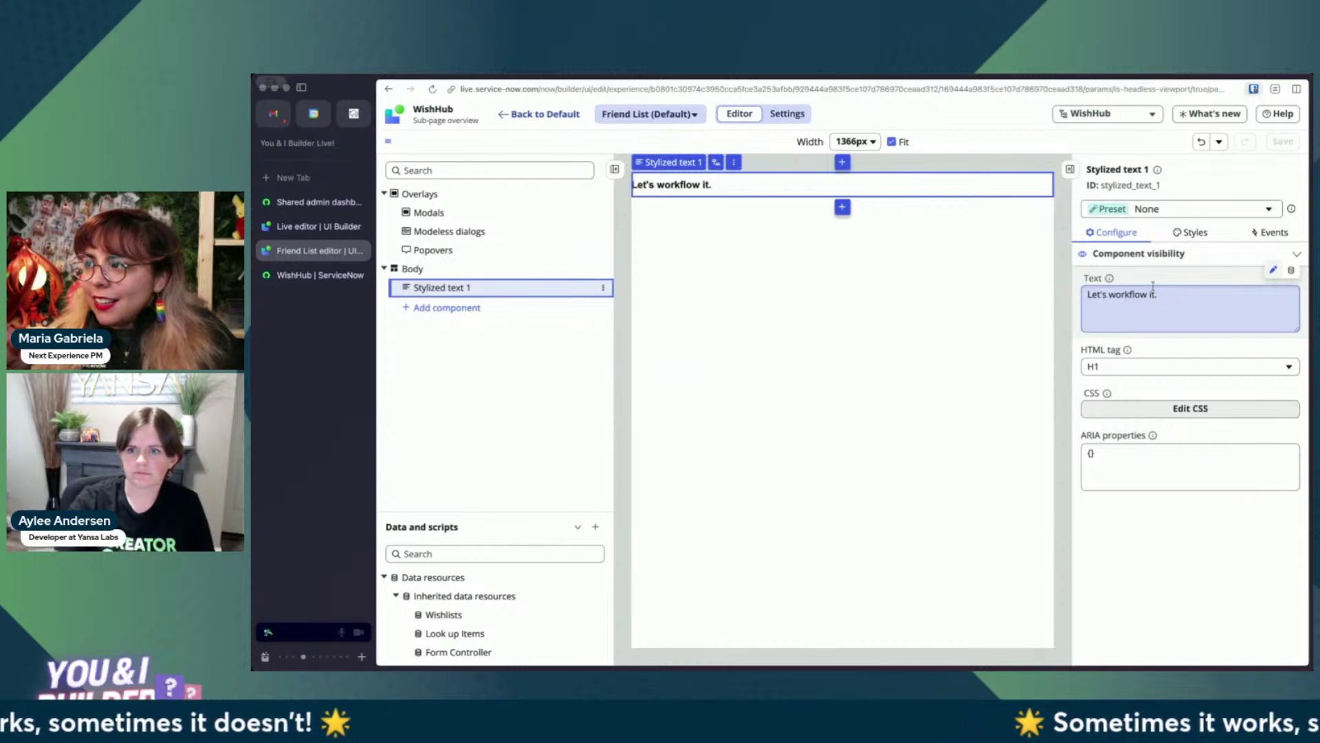
{"action": "left_click", "coordinate": [411, 268]}
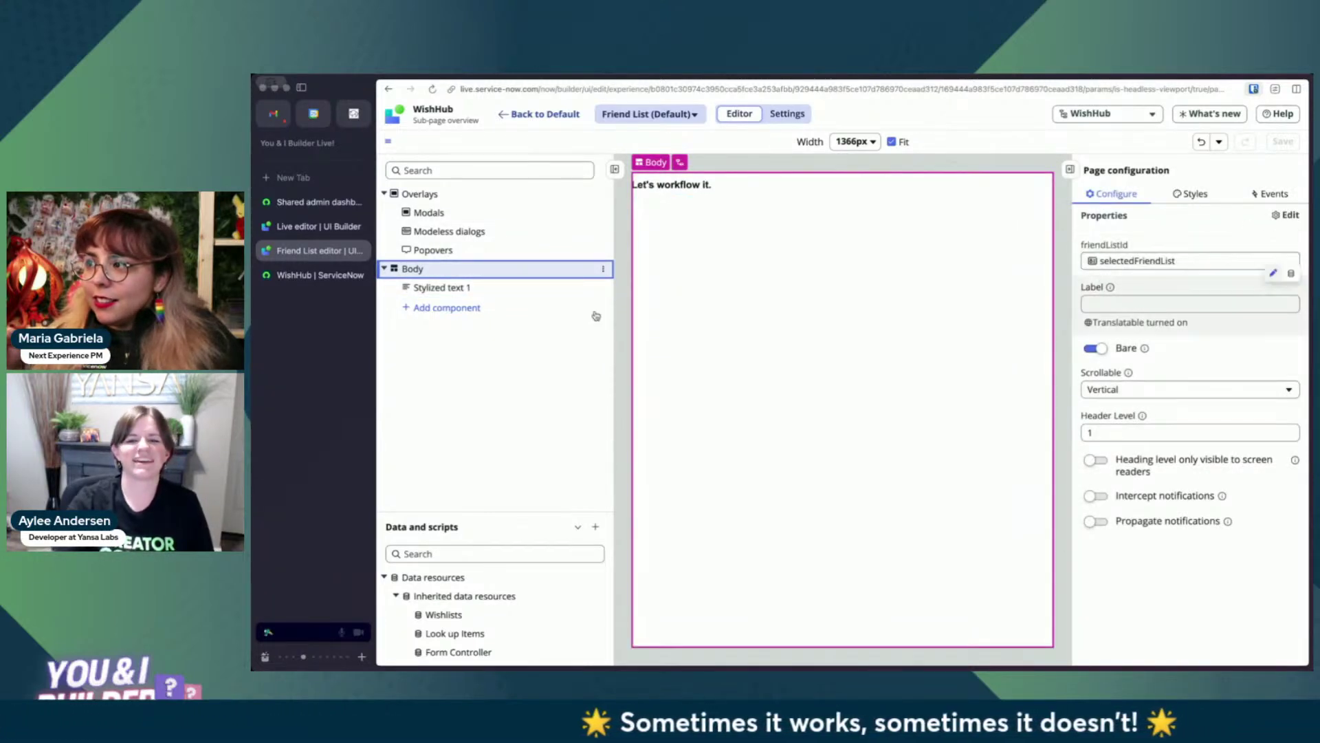
{"action": "left_click", "coordinate": [467, 287]}
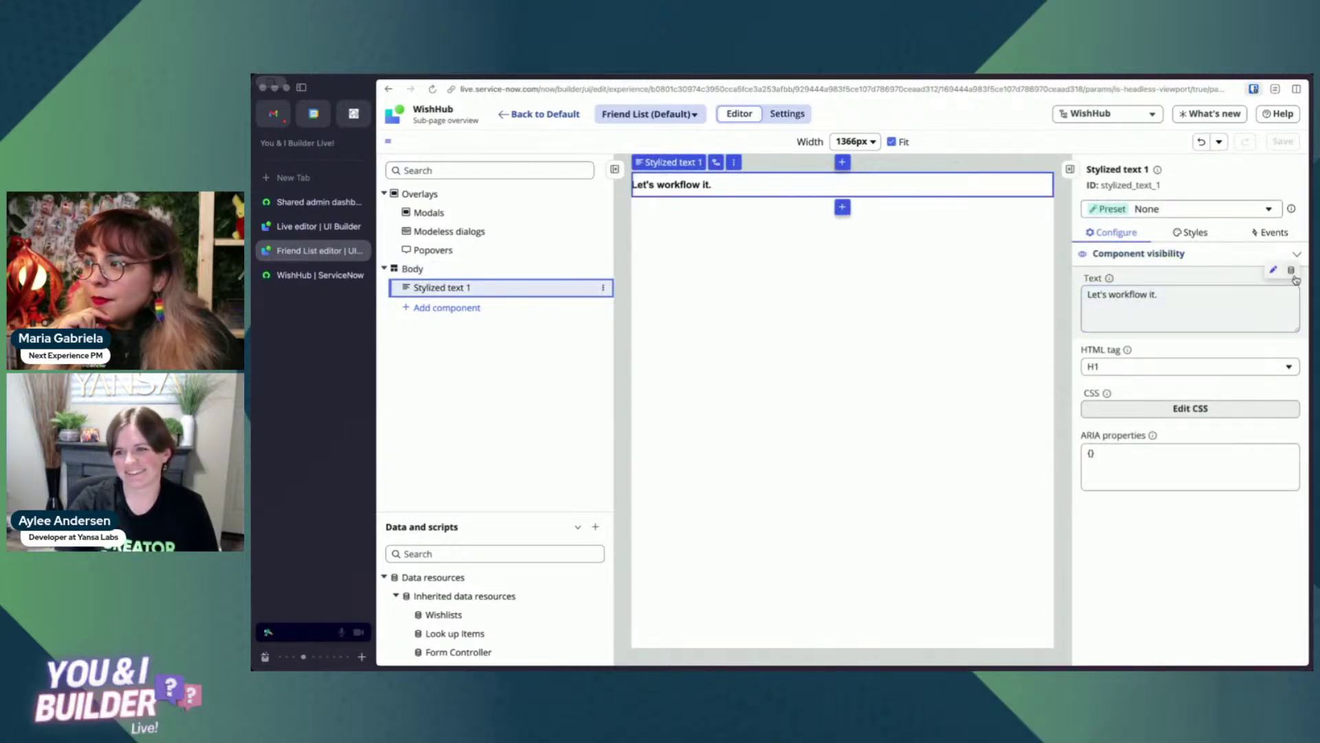
Bind the text of Stylized text 1 to the page property props > friendListId and save the page.
{"action": "left_click", "coordinate": [1273, 270]}
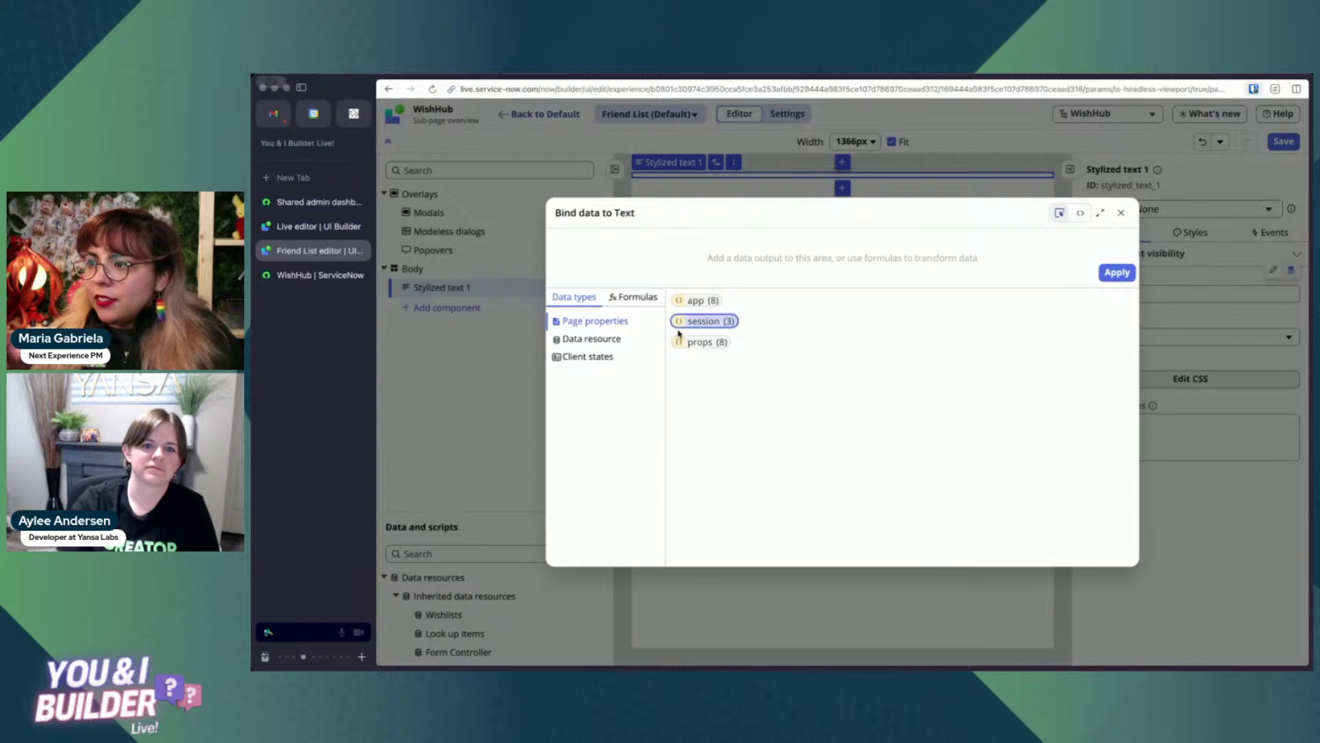
{"action": "left_click", "coordinate": [711, 347]}
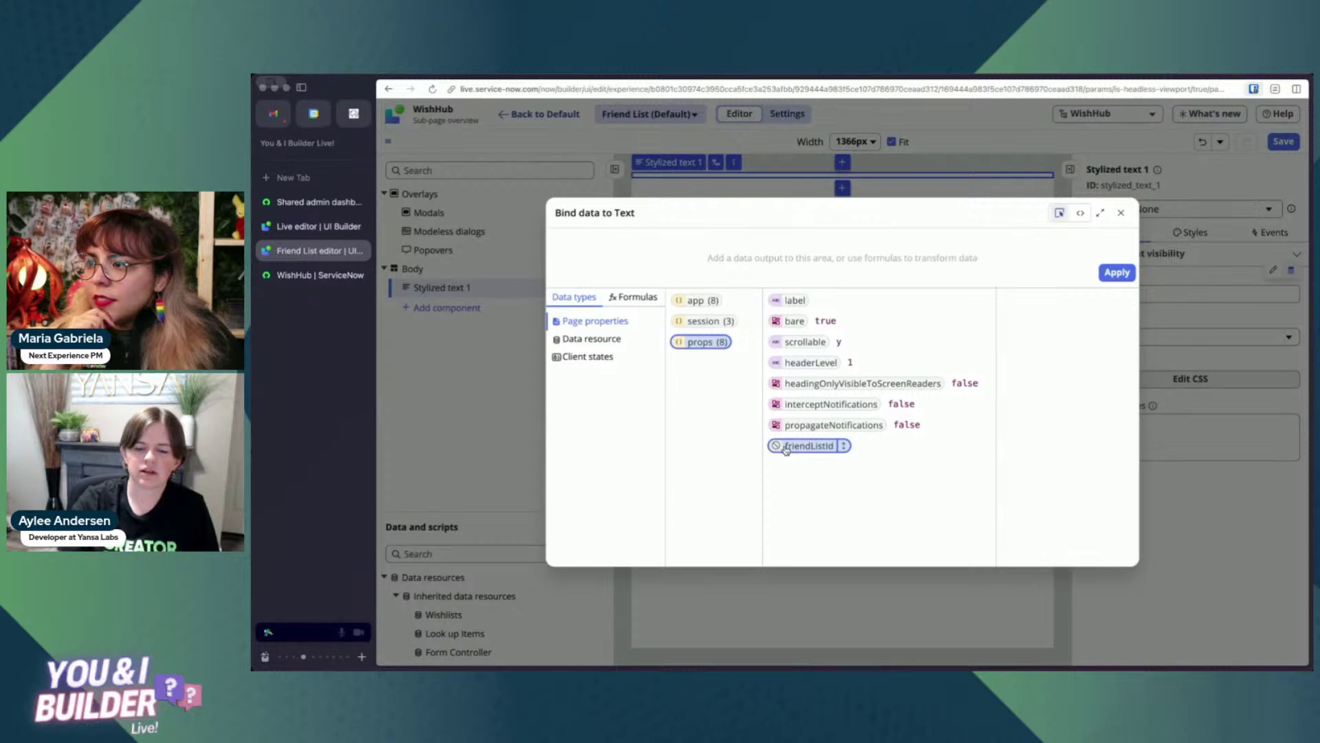
{"action": "left_click", "coordinate": [844, 447]}
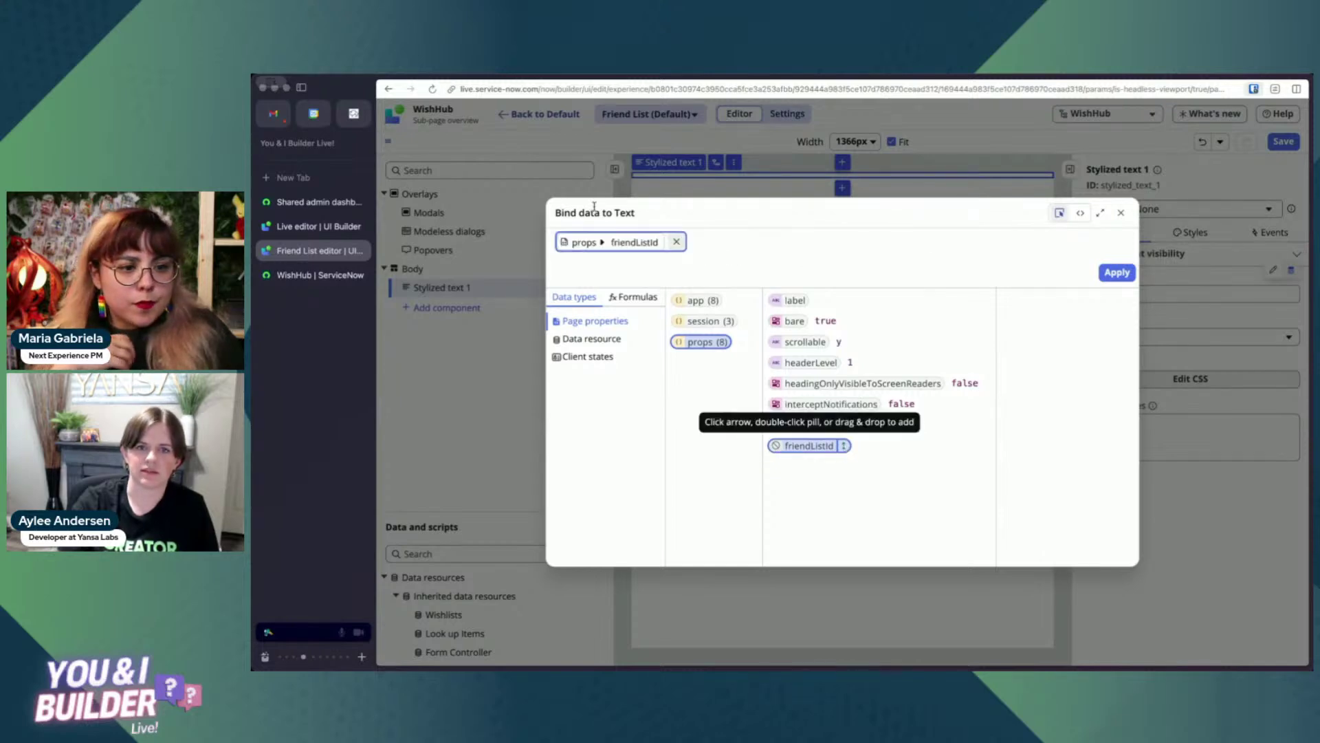
{"action": "left_click", "coordinate": [1117, 273]}
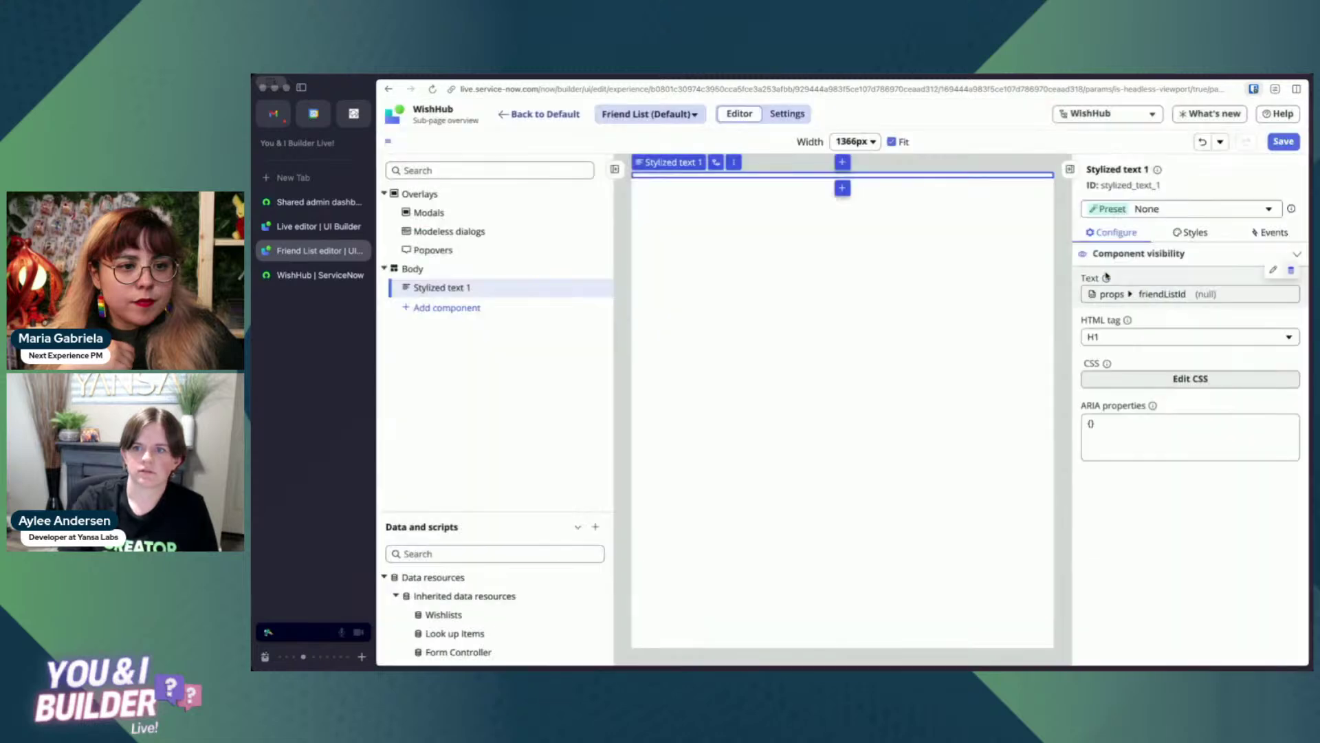
{"action": "left_click", "coordinate": [1283, 140]}
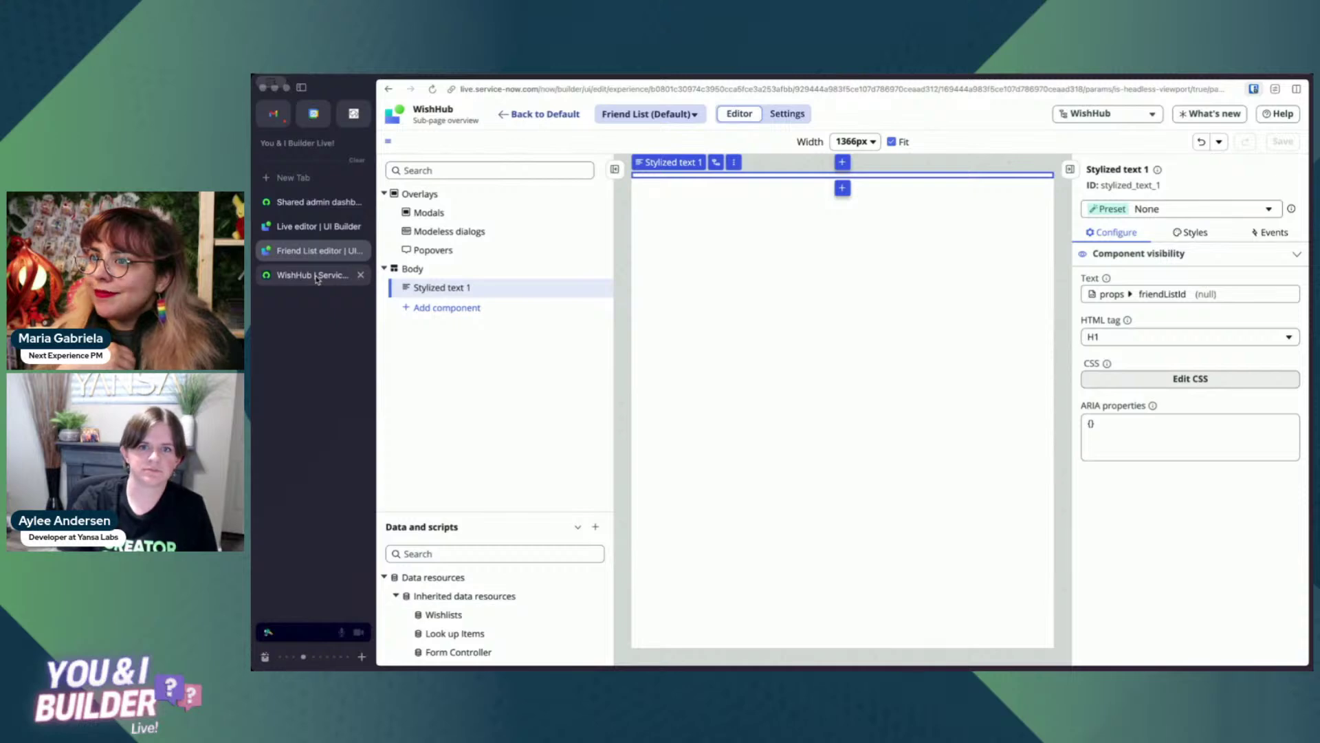
Reload the live WishHub page and test the Friend Wishlists by switching between the two friends' birthday lists.
{"action": "left_click", "coordinate": [317, 276]}
{"action": "key", "text": "super+r"}
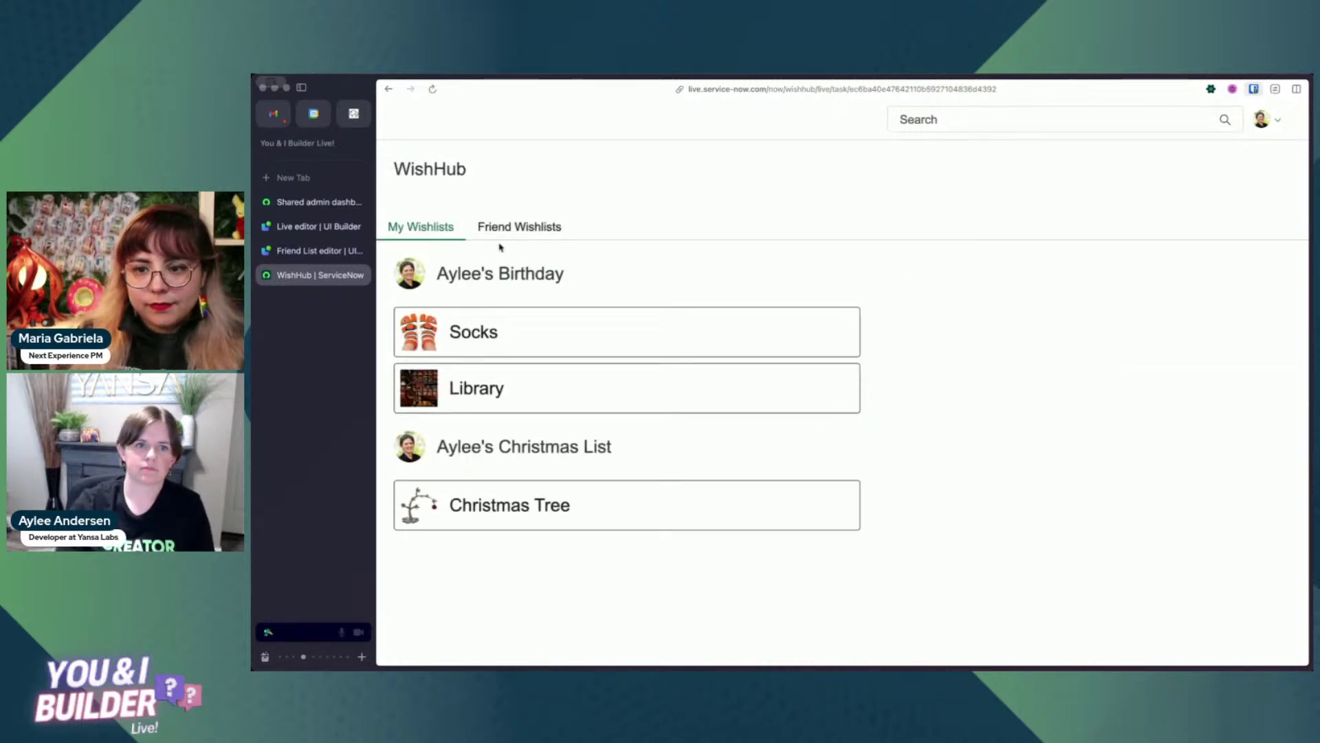
{"action": "left_click", "coordinate": [522, 235]}
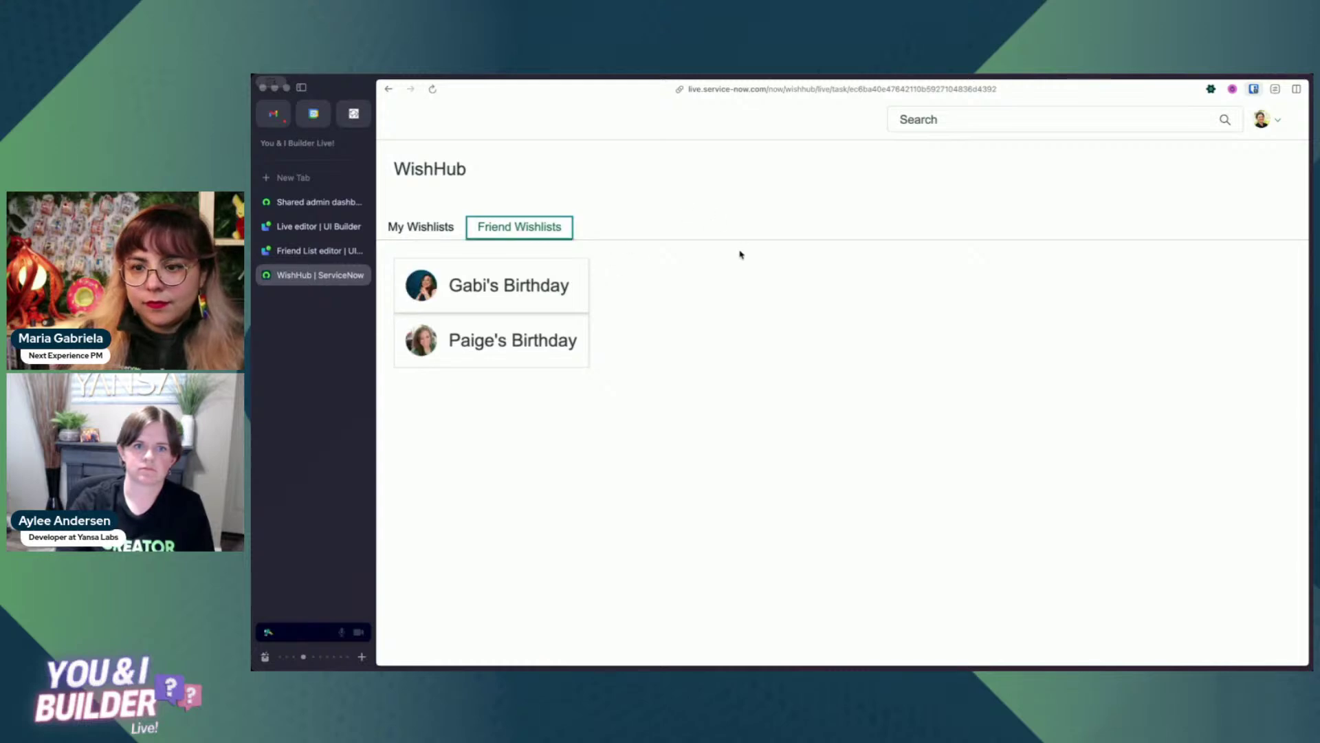
{"action": "left_click", "coordinate": [504, 288]}
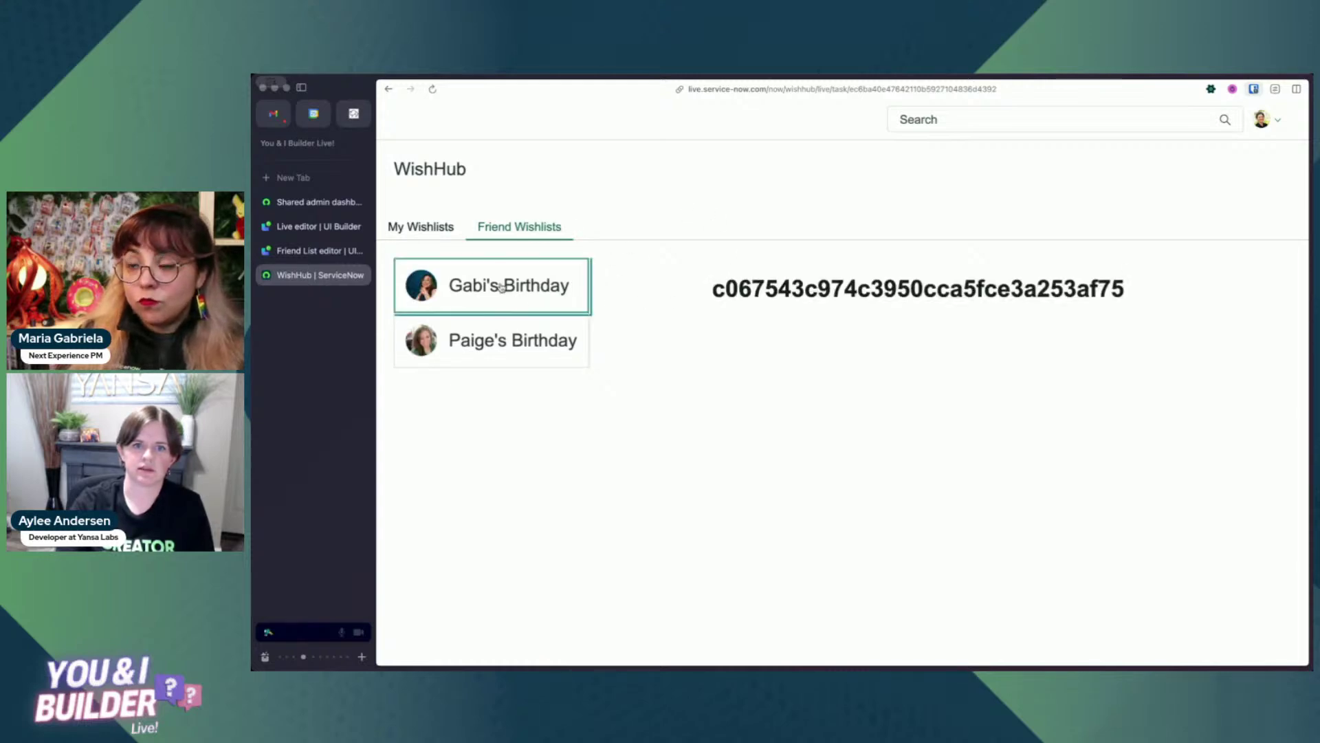
{"action": "left_click", "coordinate": [500, 345]}
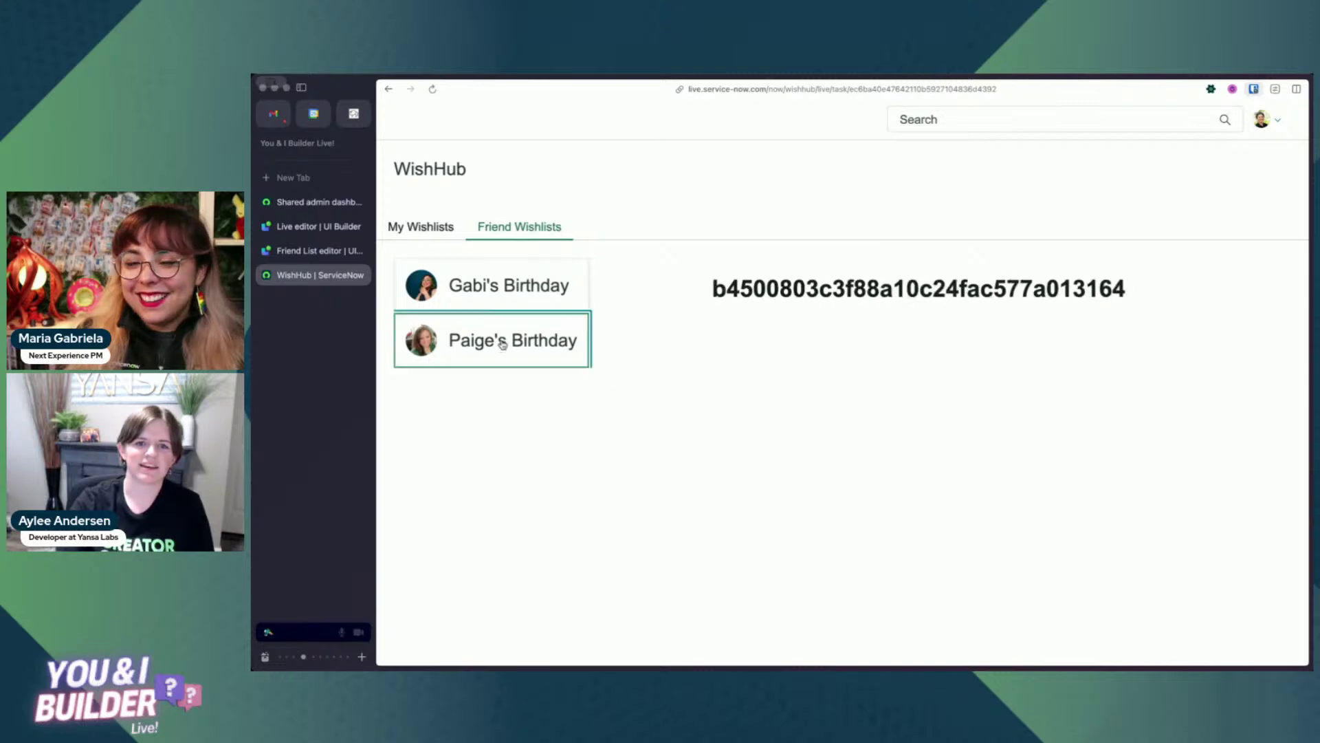
{"action": "left_click", "coordinate": [533, 287]}
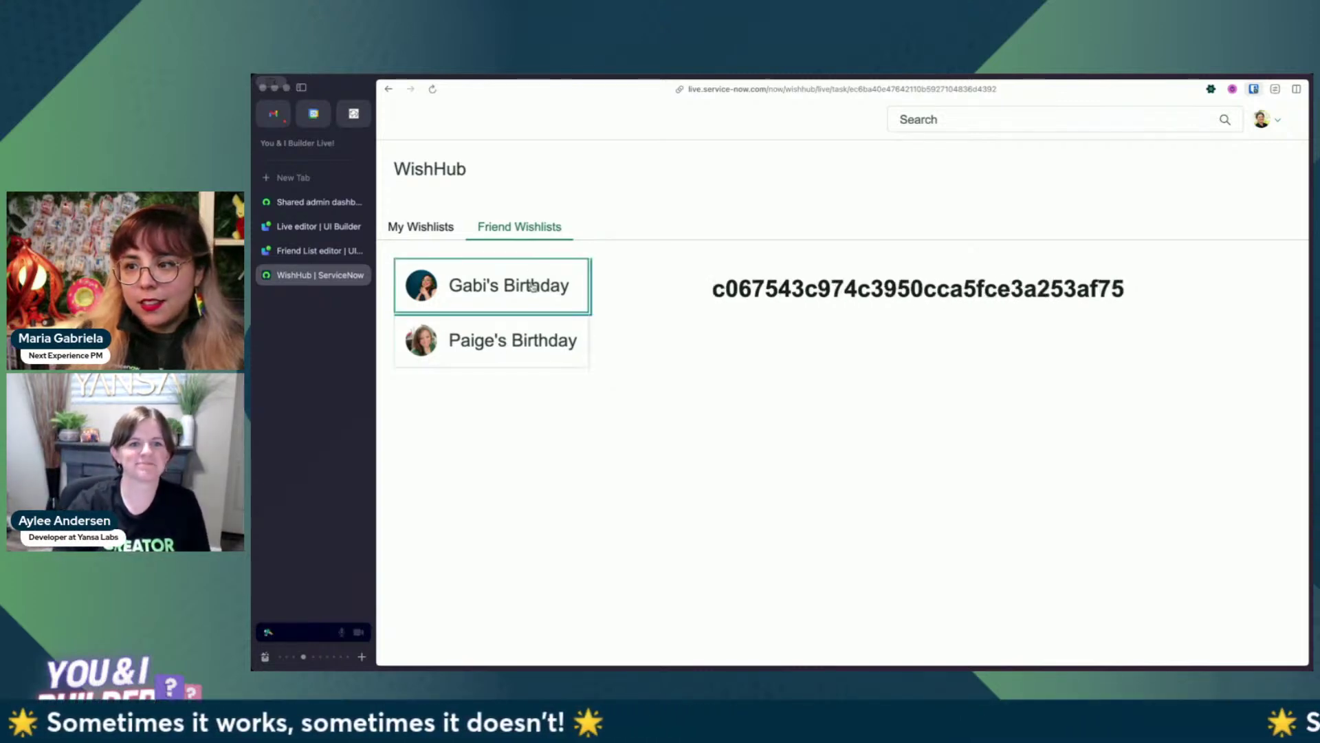
{"action": "left_click", "coordinate": [524, 344]}
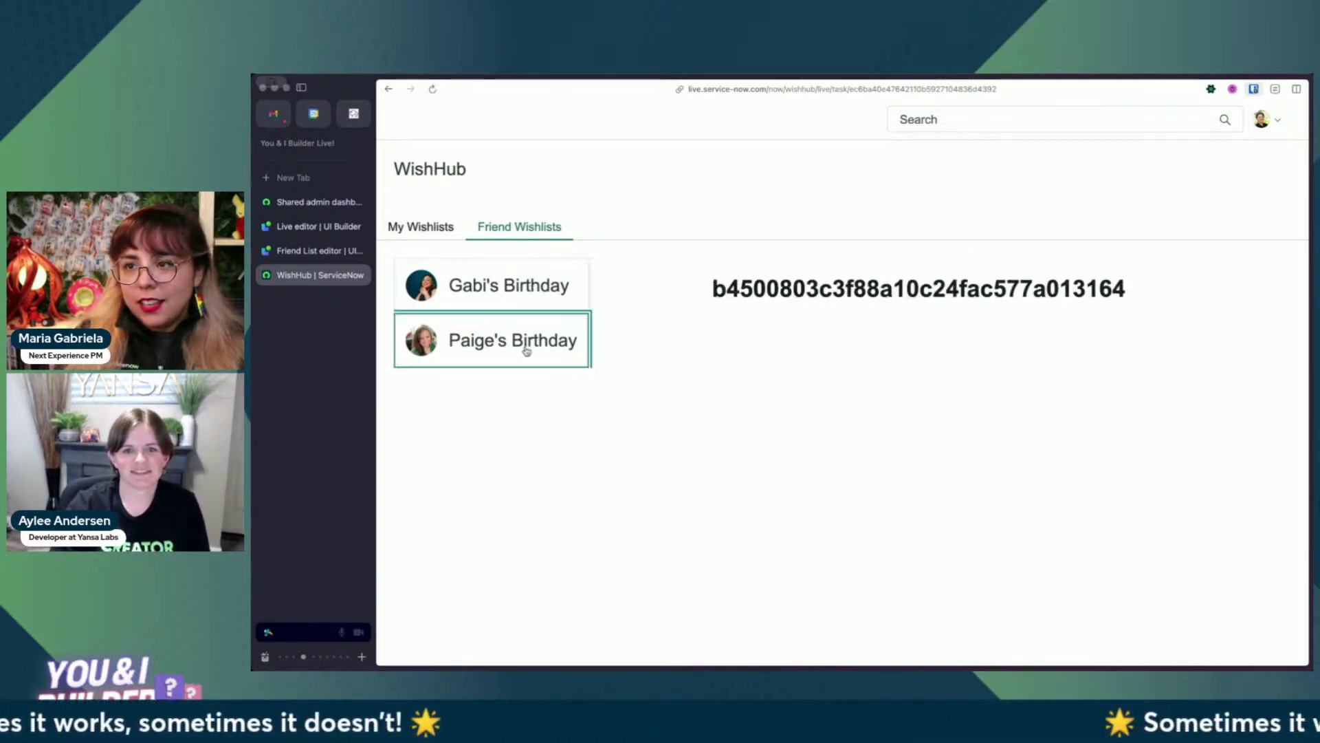
{"action": "left_click", "coordinate": [524, 289]}
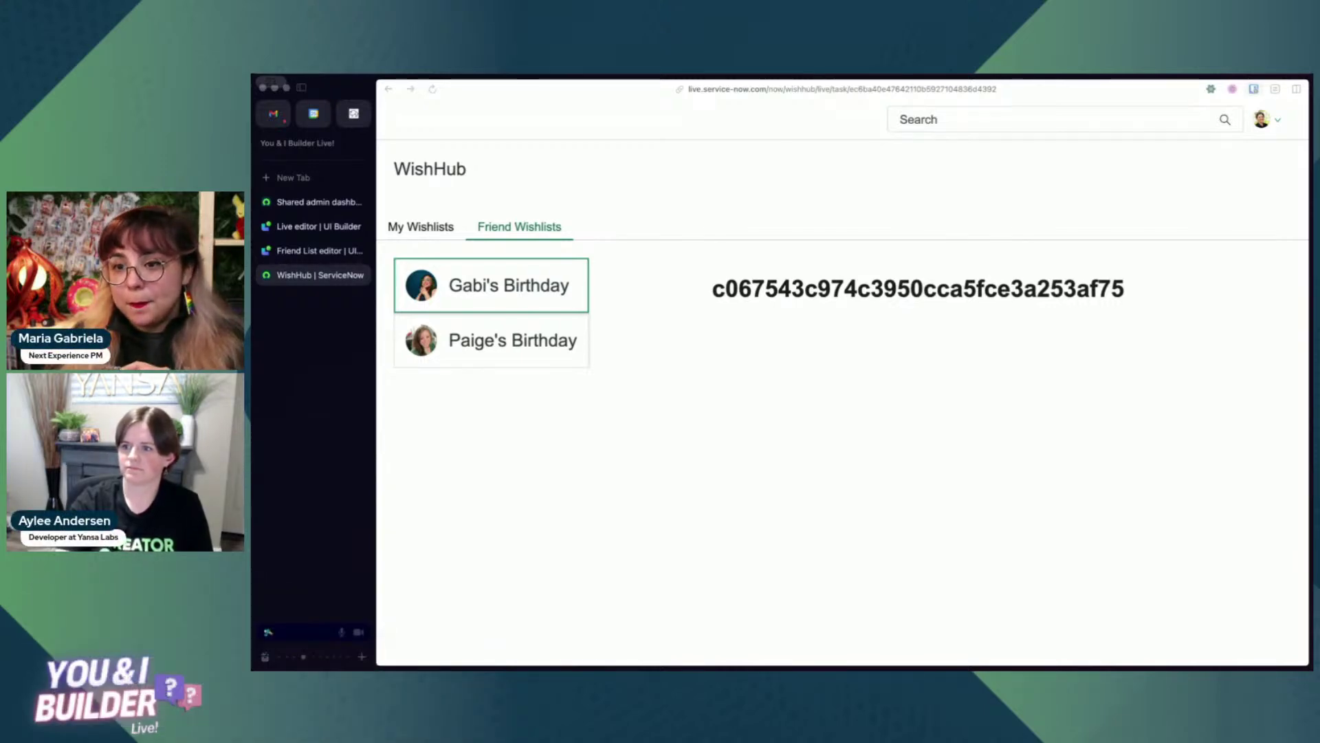
Return to the Friend List editor and add a local Look up multiple records data resource.
{"action": "left_click", "coordinate": [300, 251]}
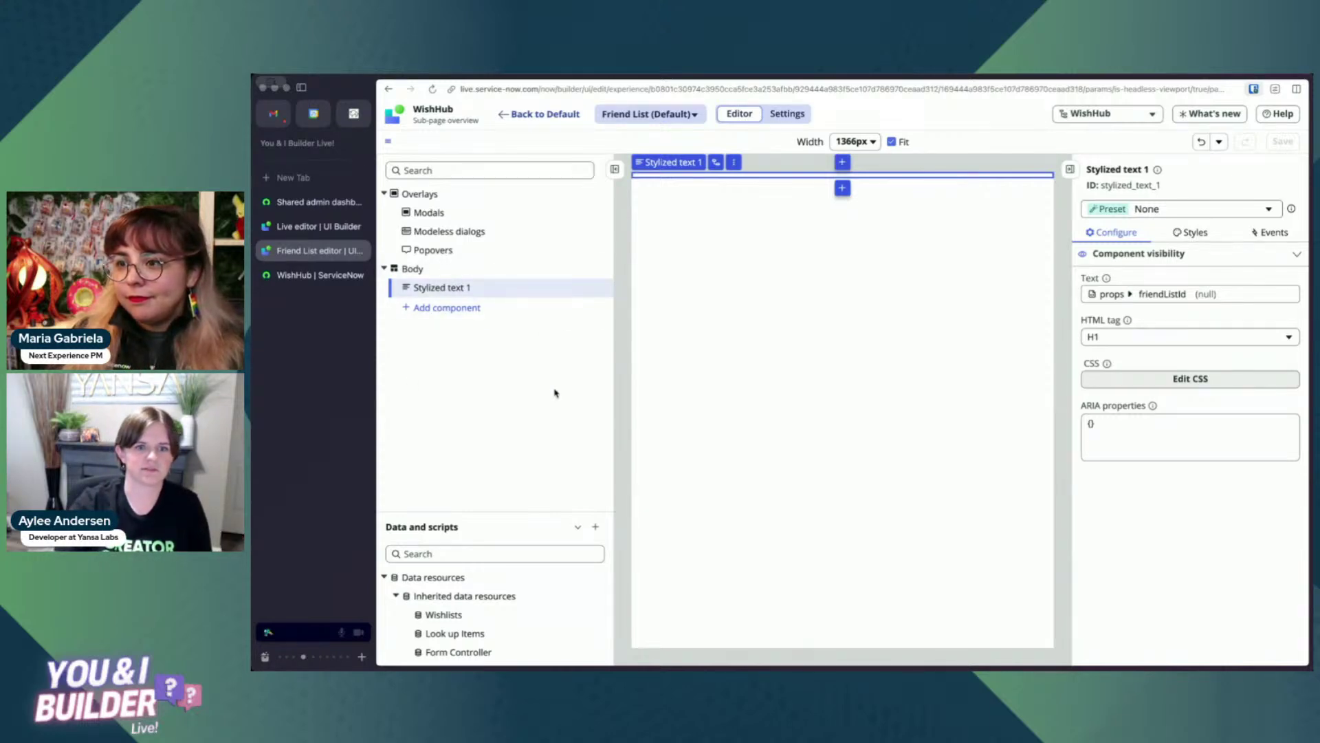
{"action": "scroll", "coordinate": [504, 623], "scroll_direction": "down", "scroll_amount": 1}
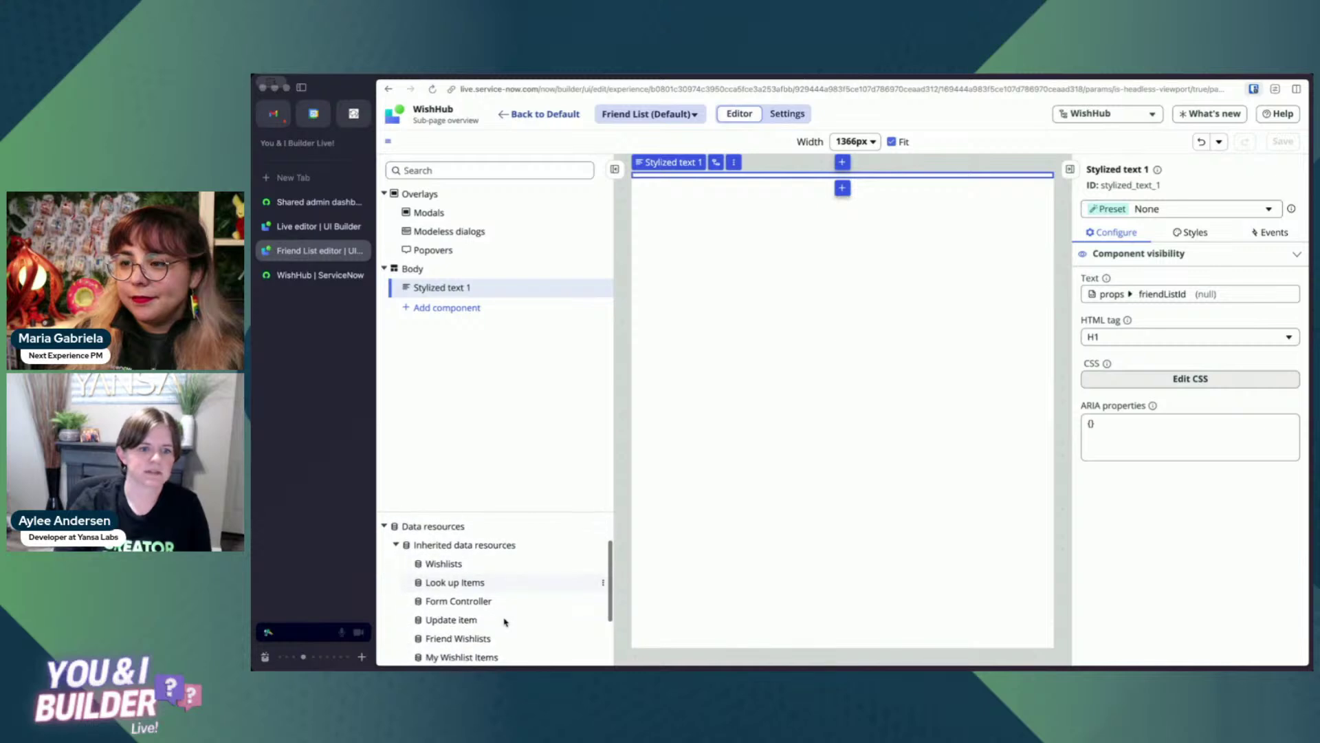
{"action": "scroll", "coordinate": [437, 554], "scroll_direction": "up", "scroll_amount": 1}
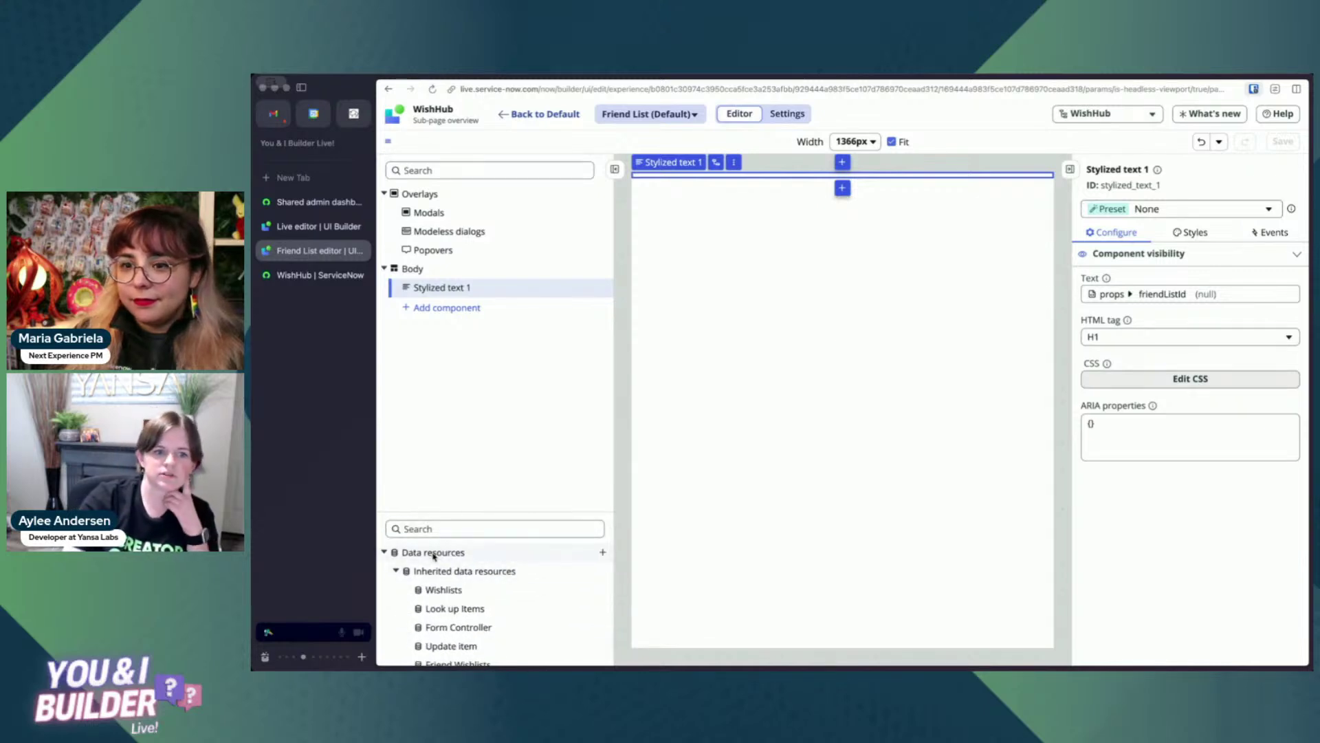
{"action": "scroll", "coordinate": [495, 578], "scroll_direction": "down", "scroll_amount": 1}
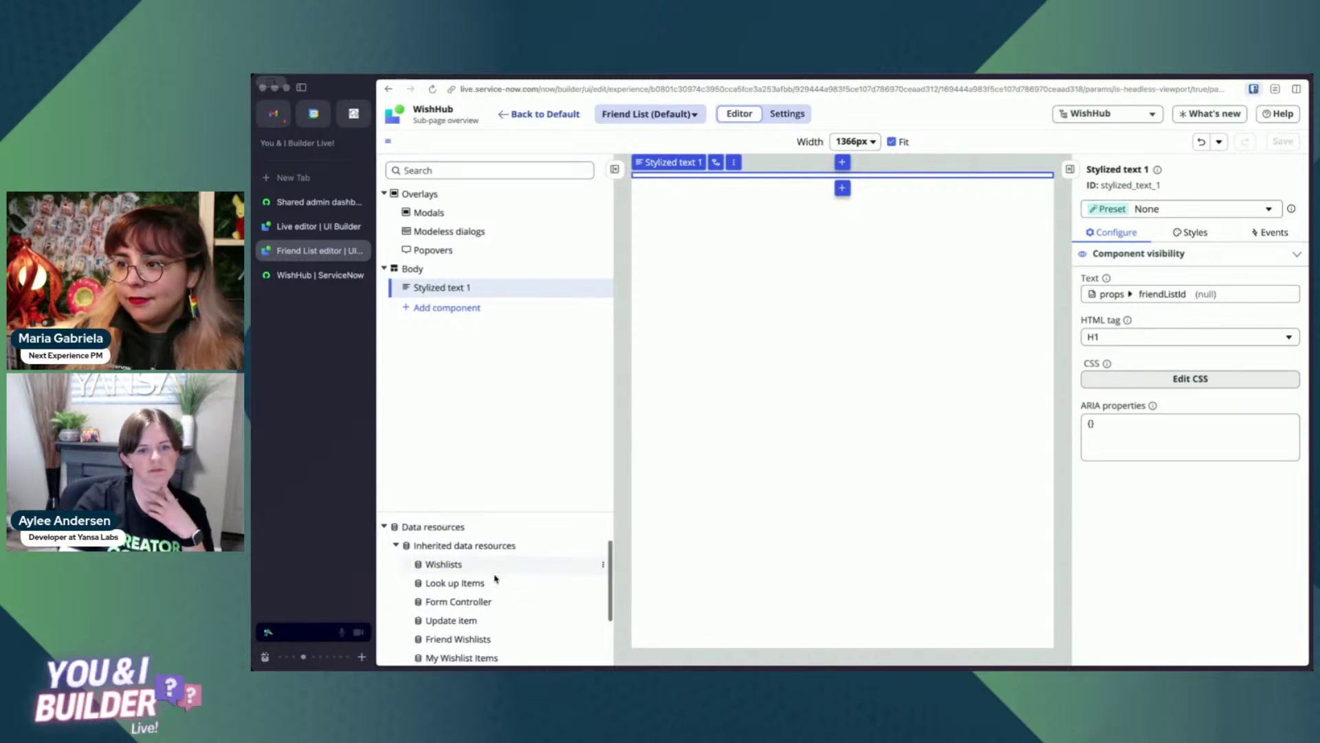
{"action": "left_click", "coordinate": [397, 545]}
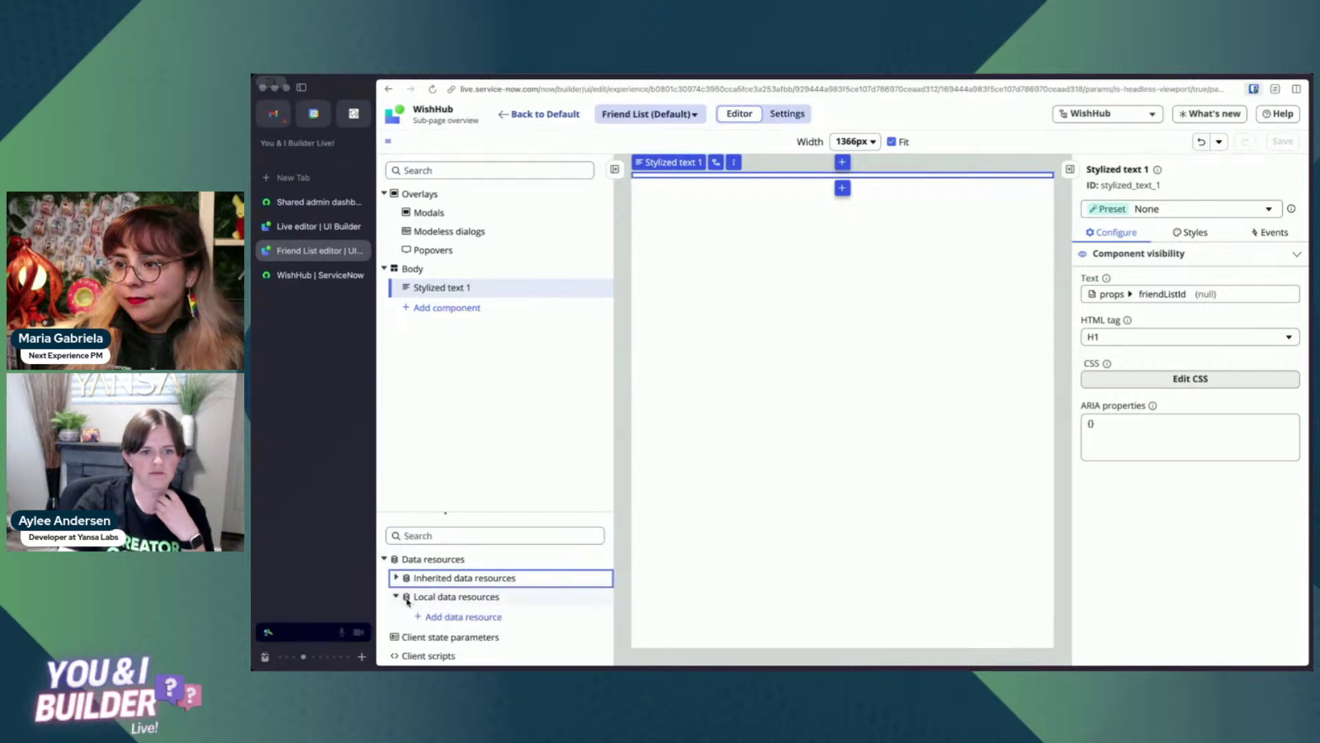
{"action": "left_click", "coordinate": [457, 618]}
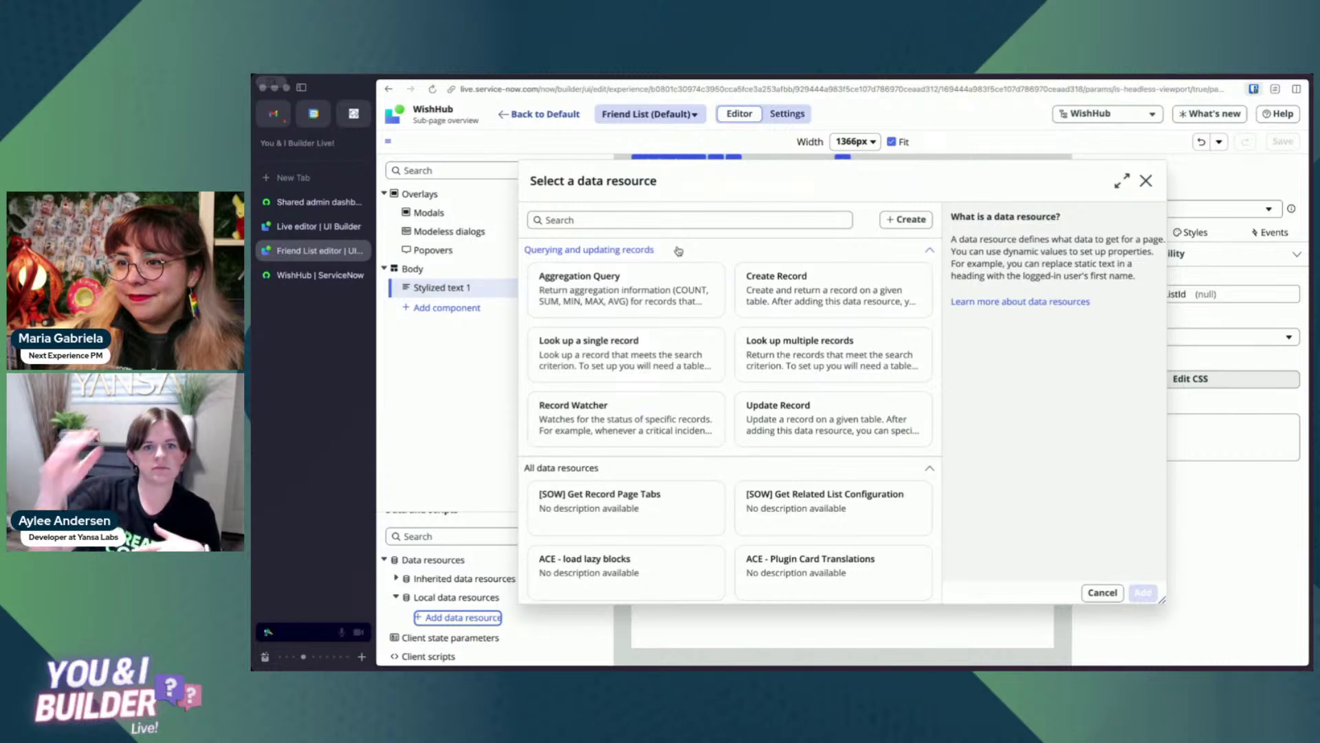
{"action": "left_click", "coordinate": [662, 217]}
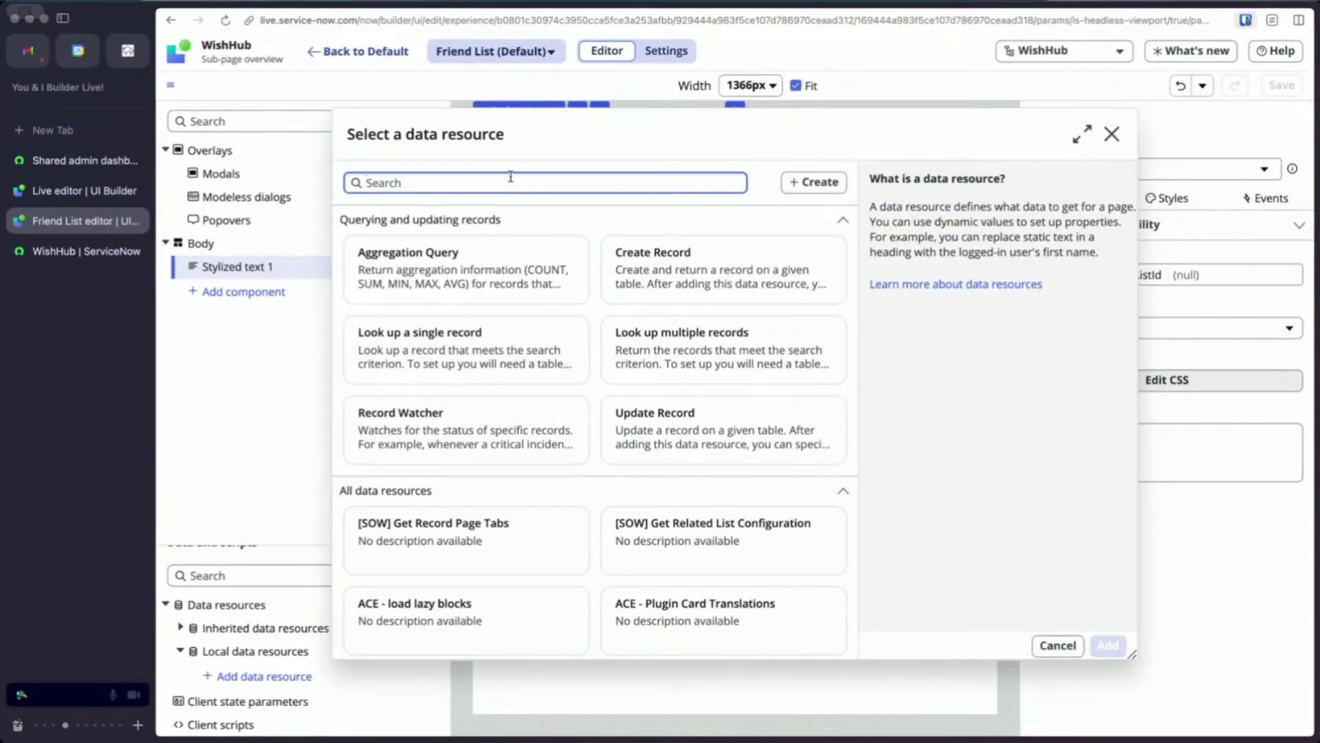
{"action": "left_click", "coordinate": [684, 351]}
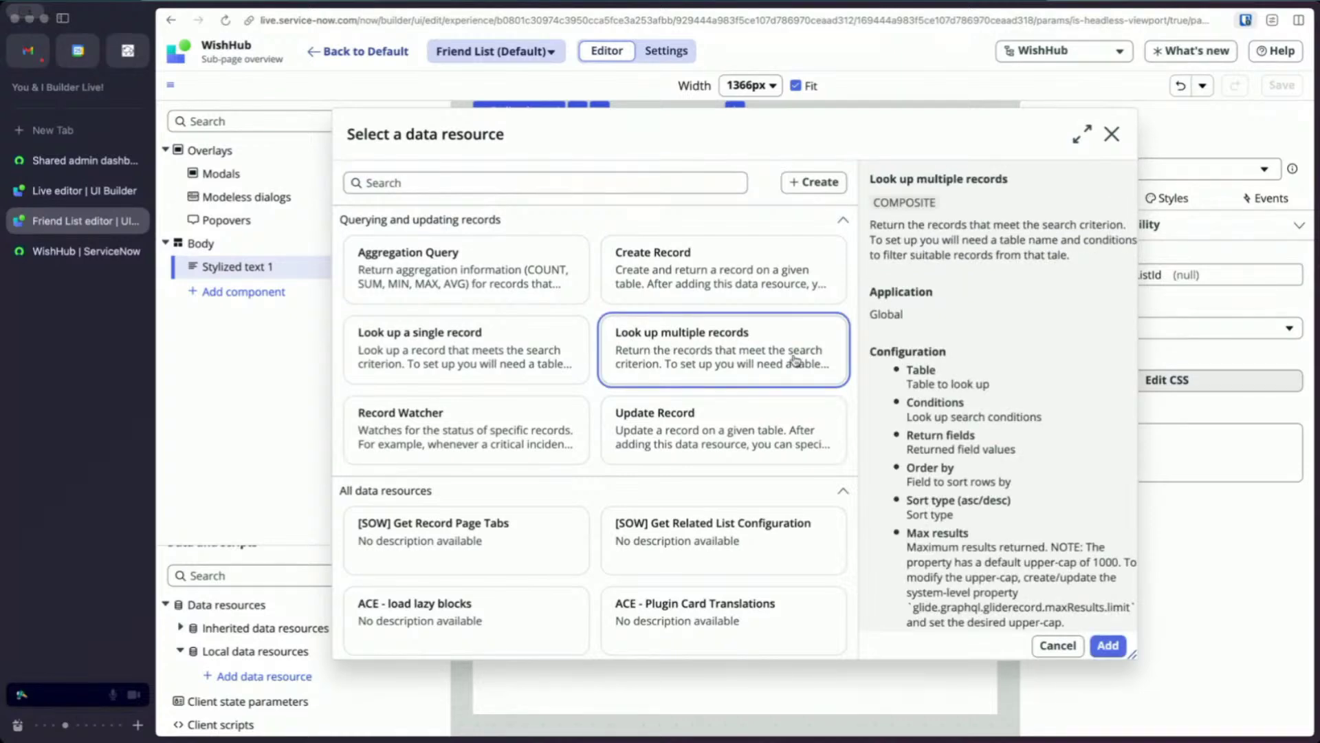
{"action": "left_click", "coordinate": [1108, 646]}
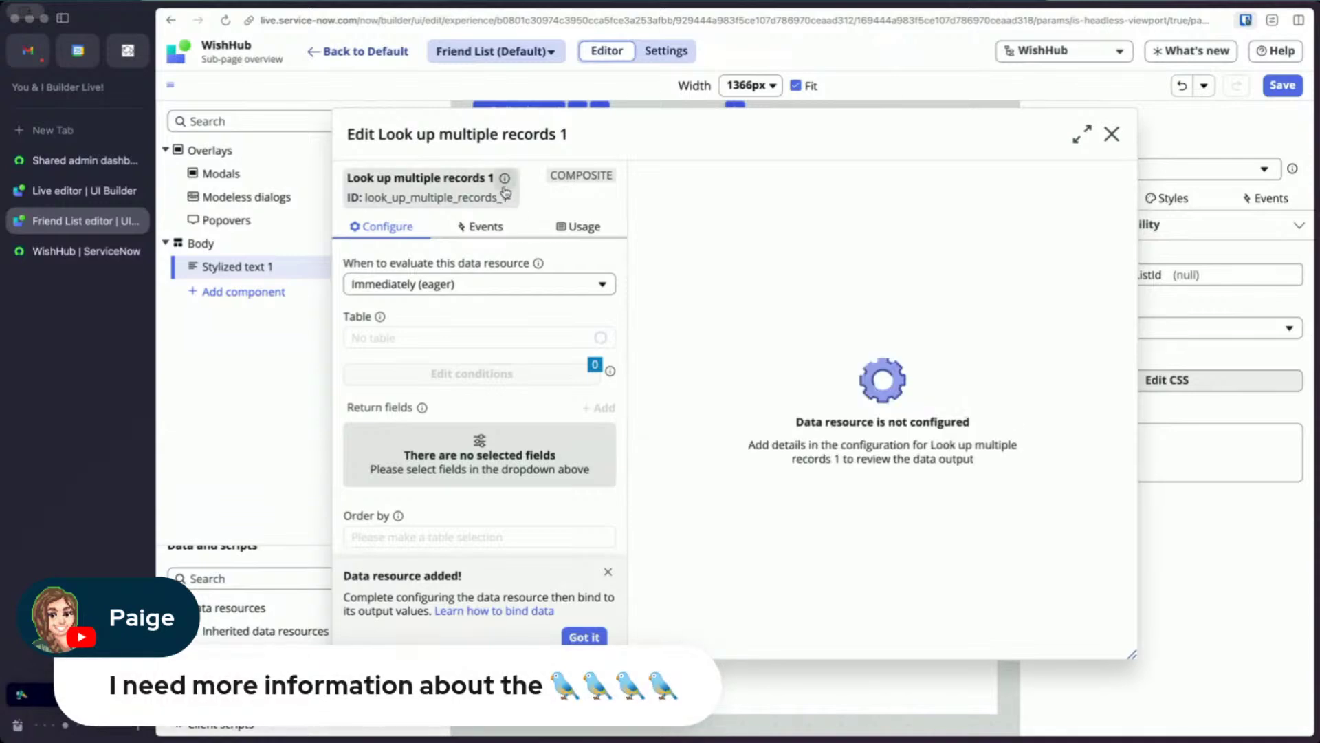
Rename the new data resource with the label Friend List Items and the ID friend_list_items.
{"action": "left_click", "coordinate": [506, 179]}
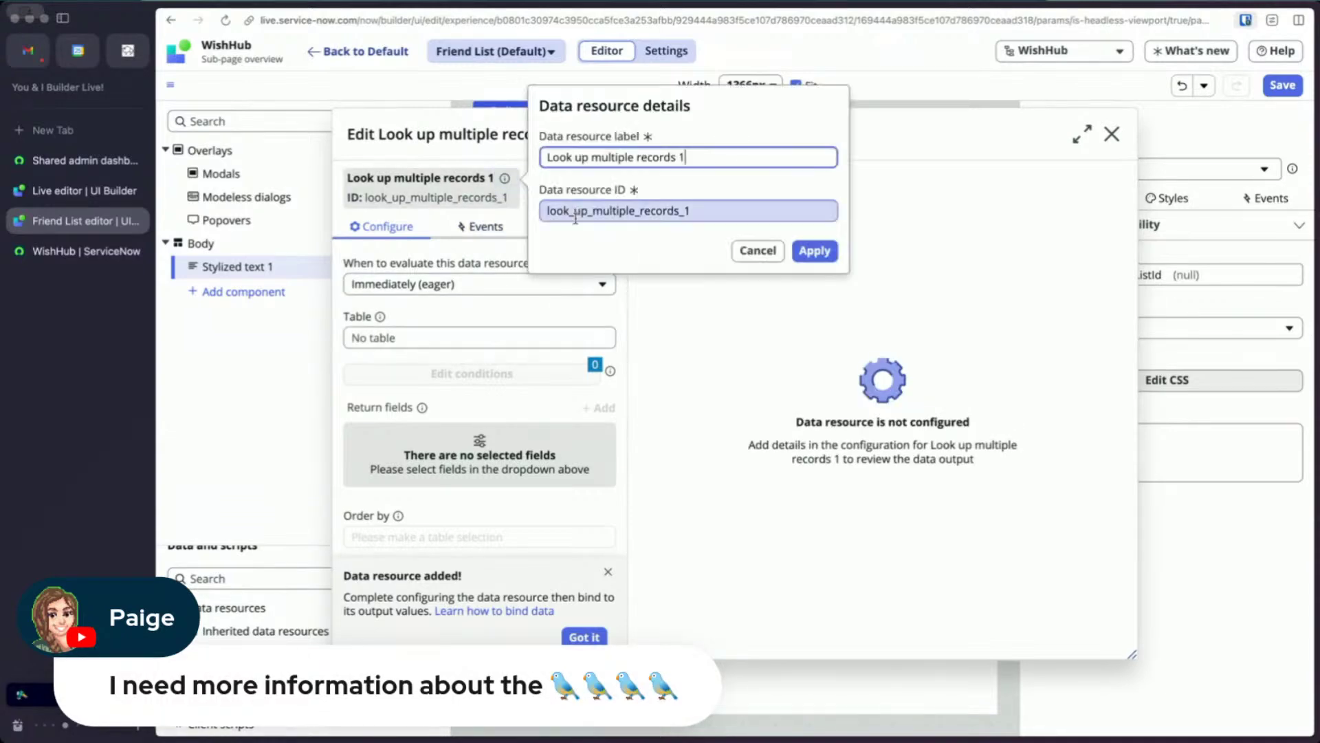
{"action": "key", "text": "super+a"}
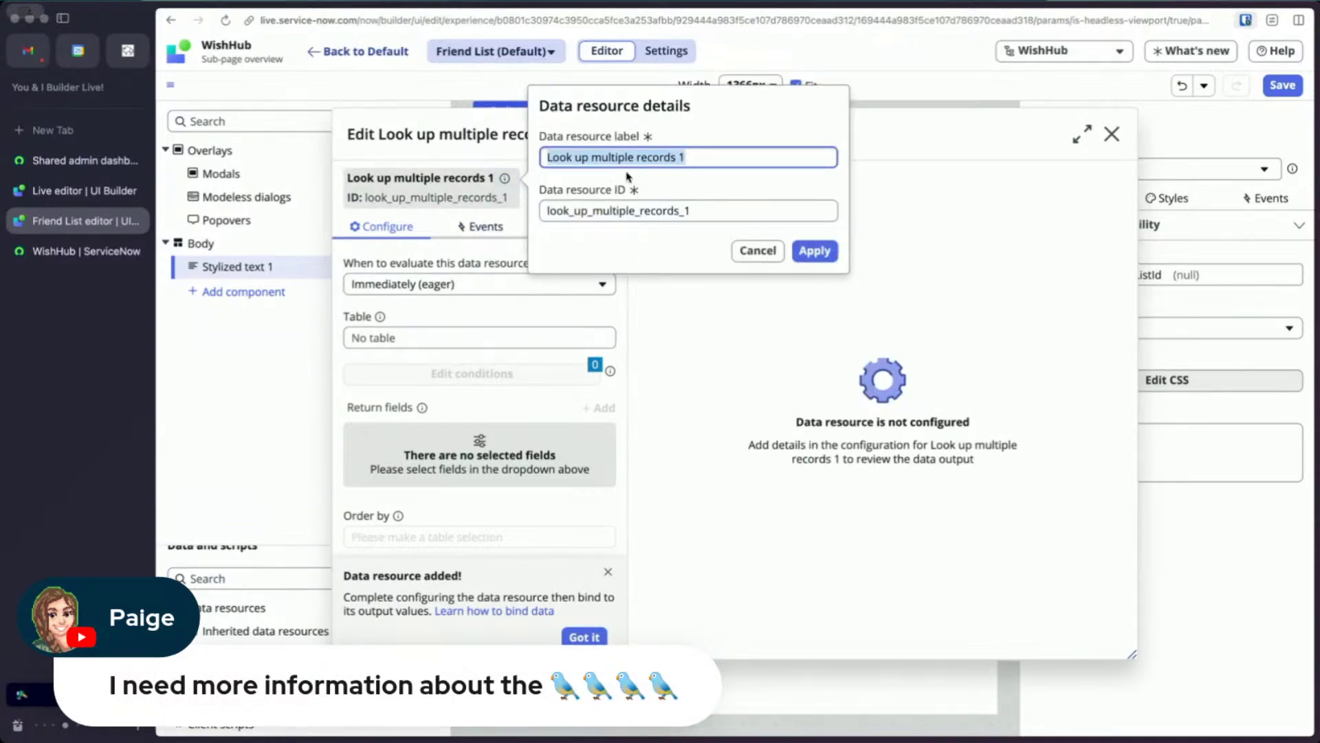
{"action": "type", "text": "Look up"}
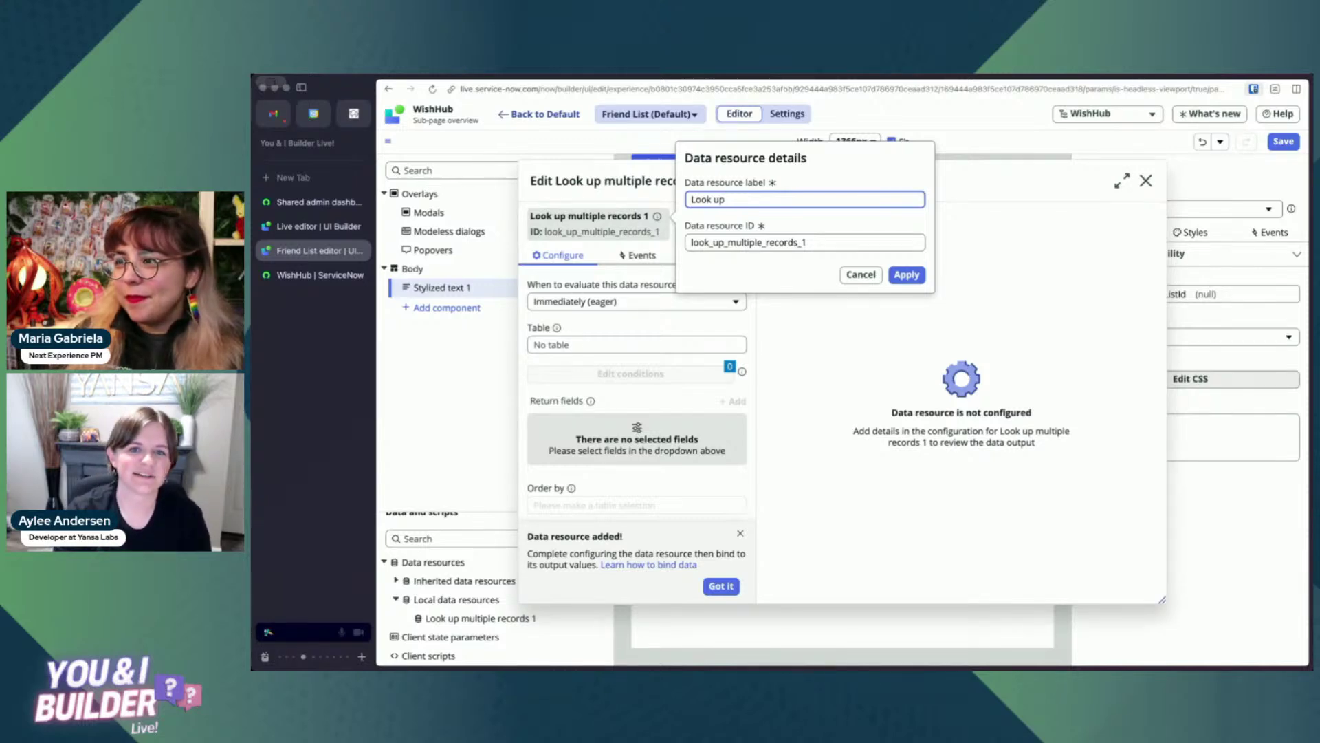
{"action": "key", "text": "ctrl+a"}
{"action": "key", "text": "BackSpace"}
{"action": "type", "text": "Fr"}
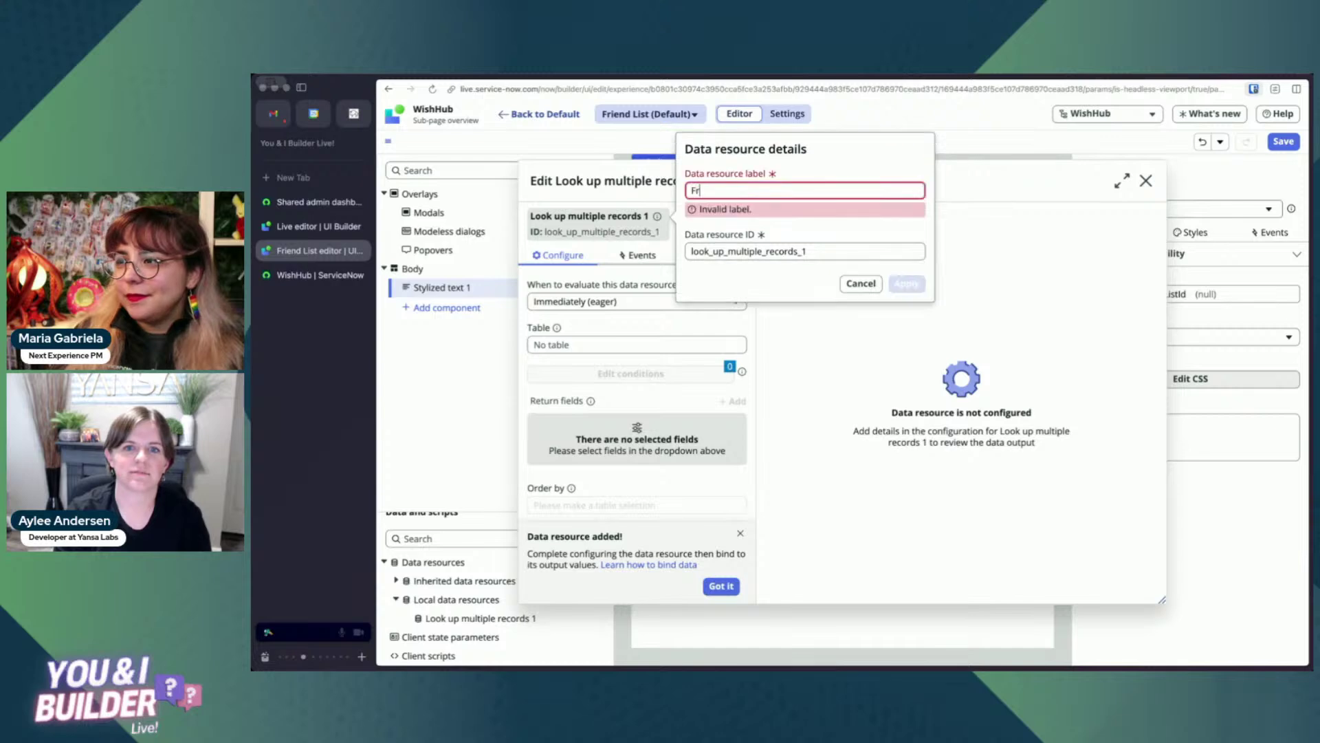
{"action": "type", "text": "iend List Items"}
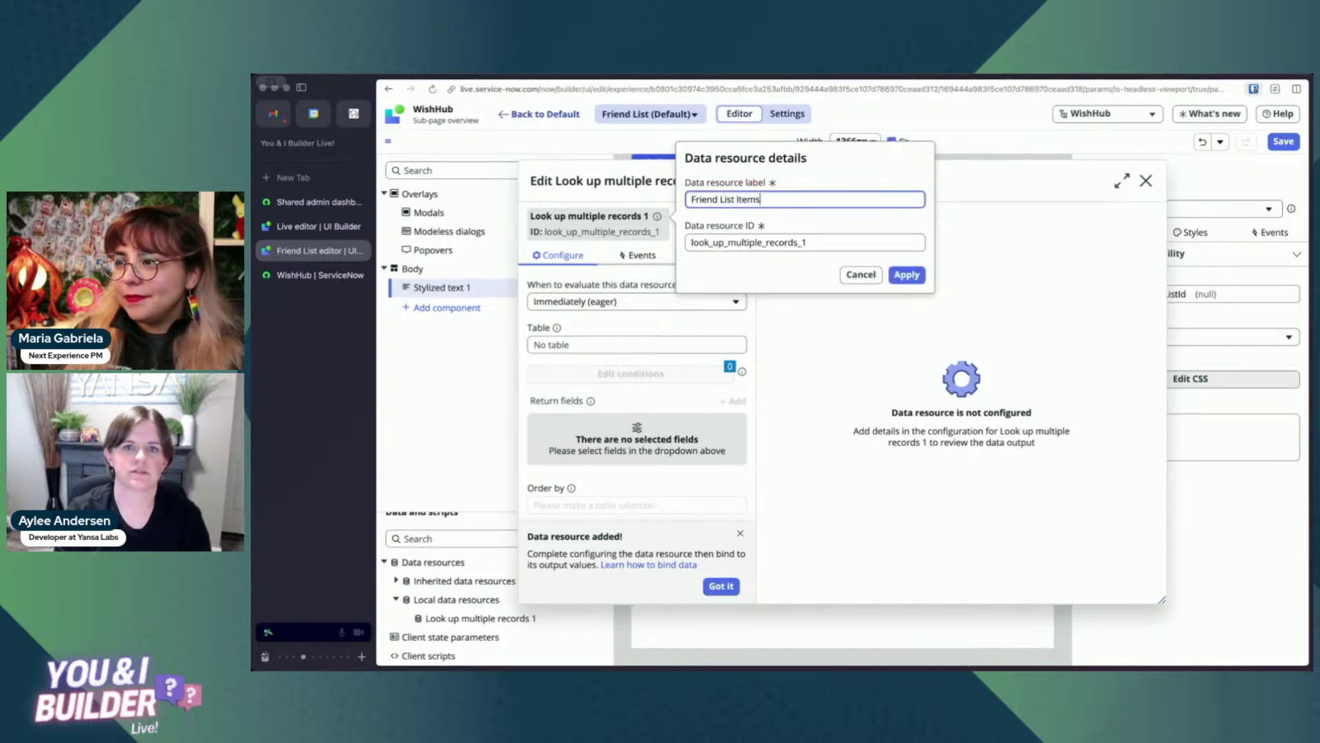
{"action": "key", "text": "Tab"}
{"action": "type", "text": "fri"}
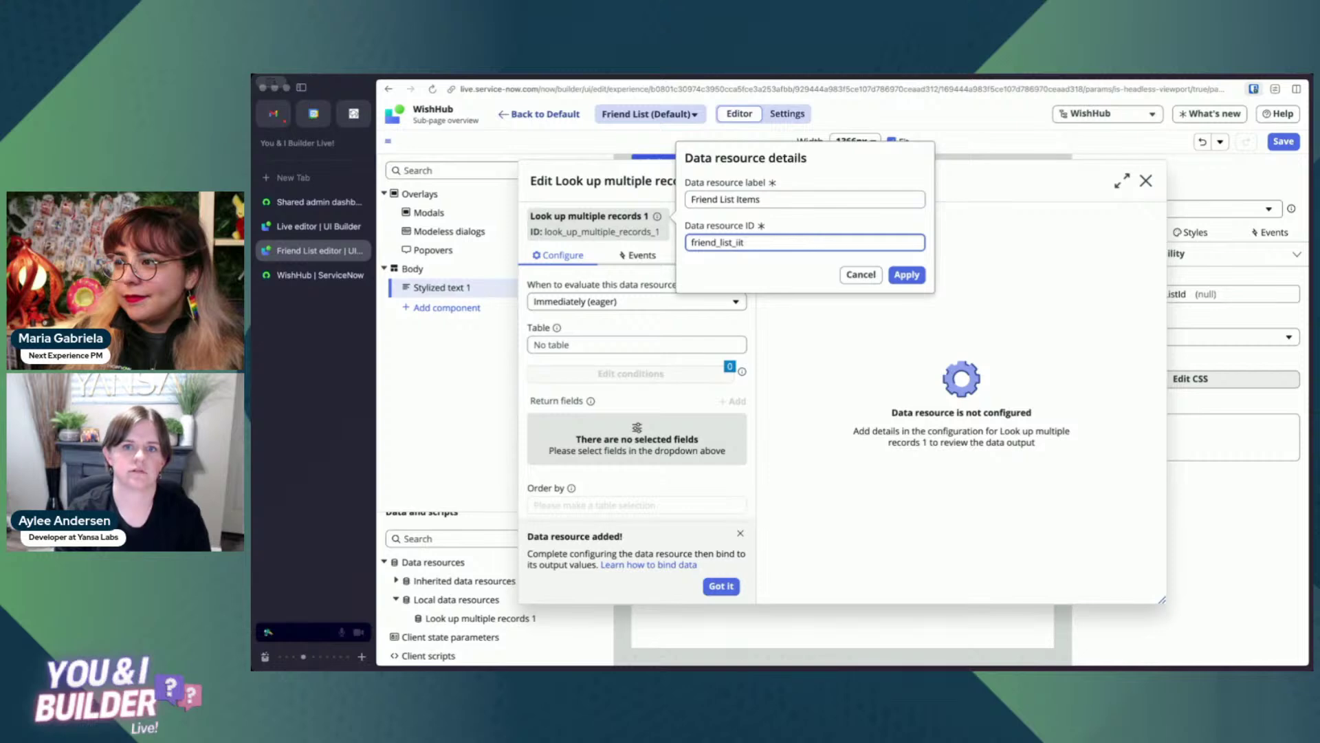
{"action": "type", "text": "end_list_items"}
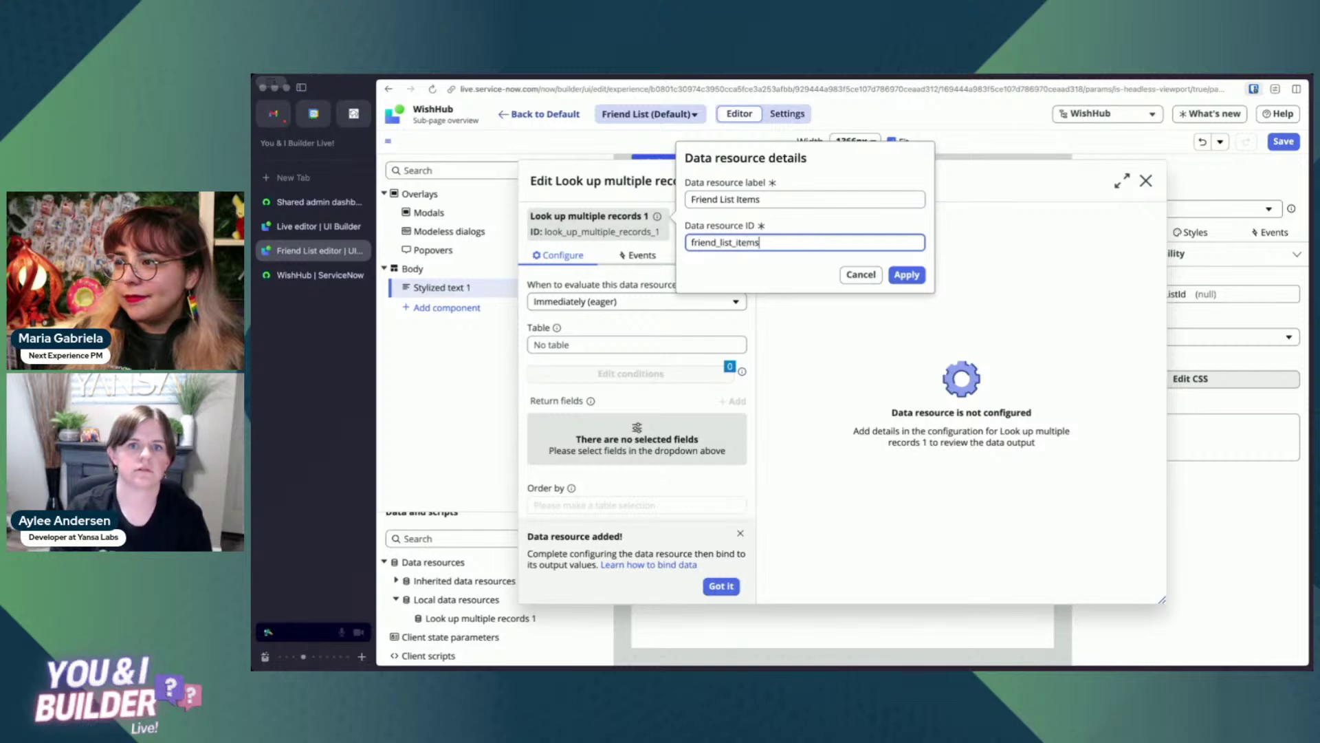
{"action": "left_click", "coordinate": [907, 275]}
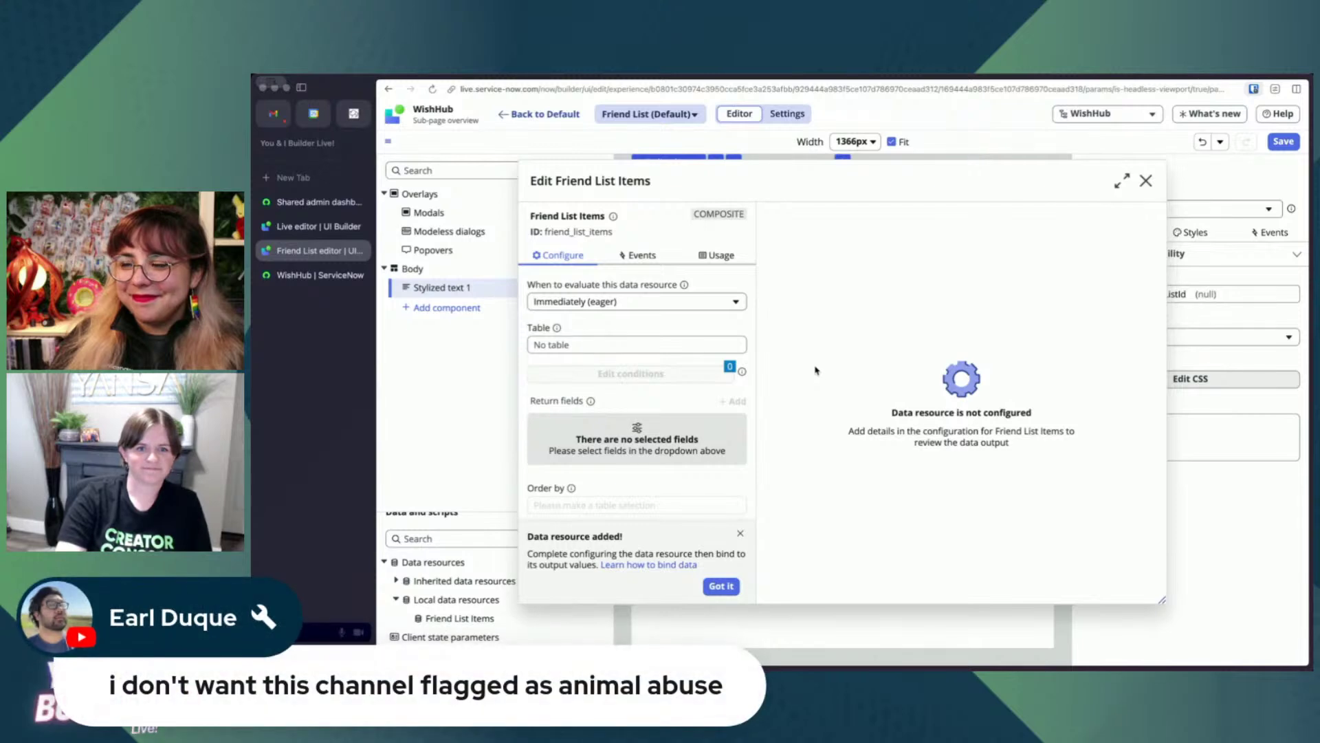
Set the Friend List Items data resource's table to Item (x_snc_wishhub_item).
{"action": "left_click", "coordinate": [677, 345]}
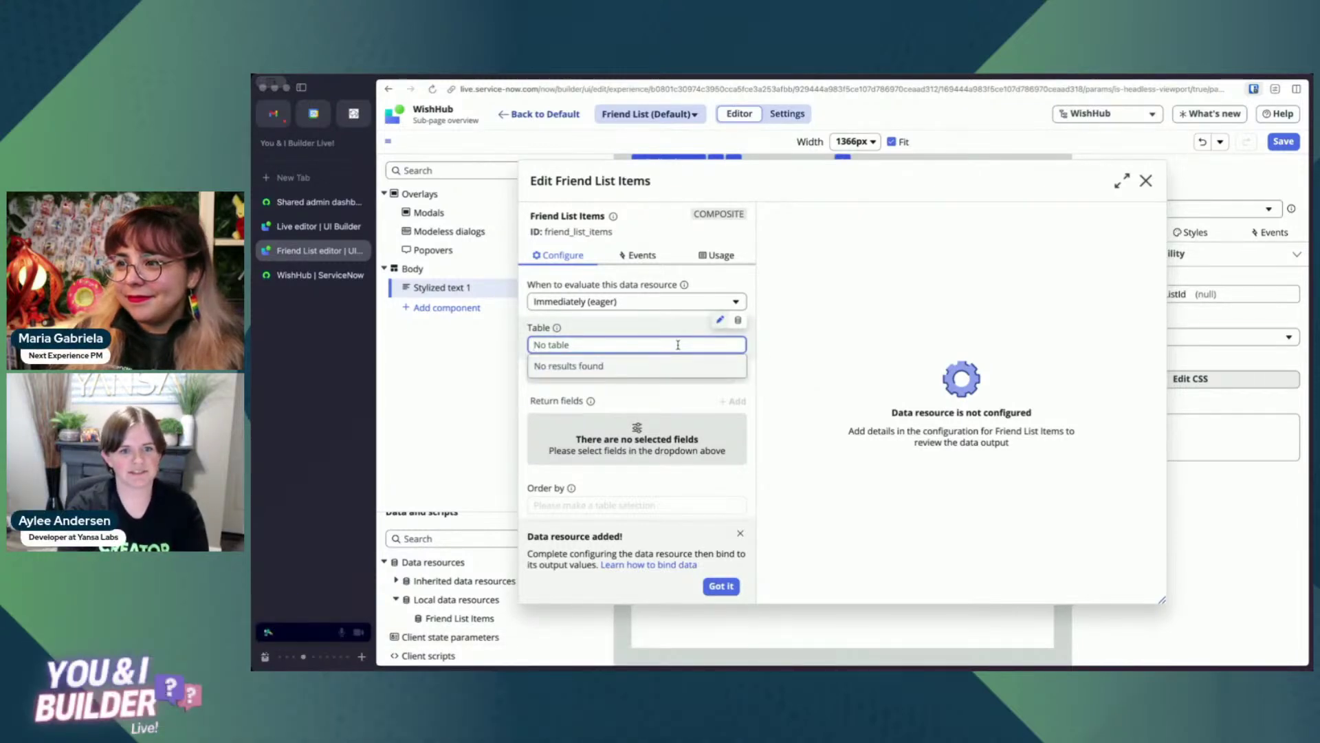
{"action": "type", "text": "x"}
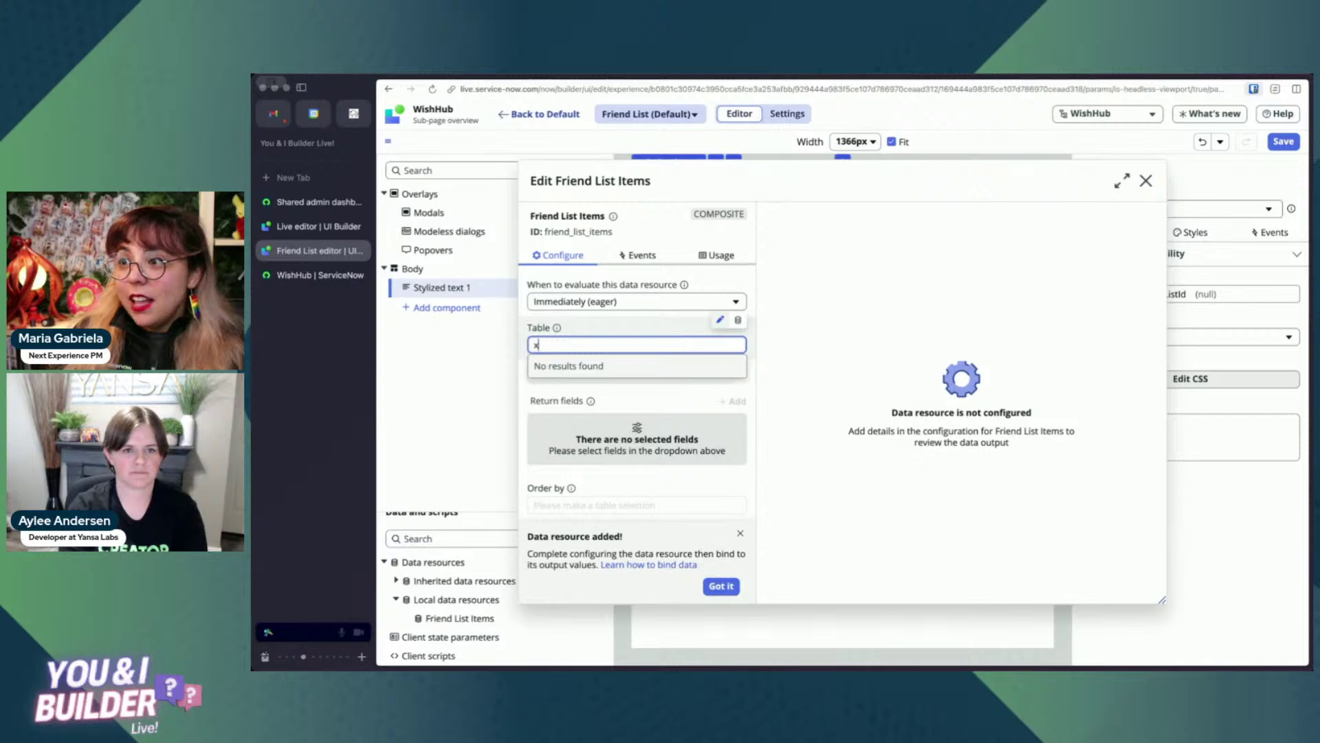
{"action": "key", "text": "BackSpace"}
{"action": "type", "text": "wish"}
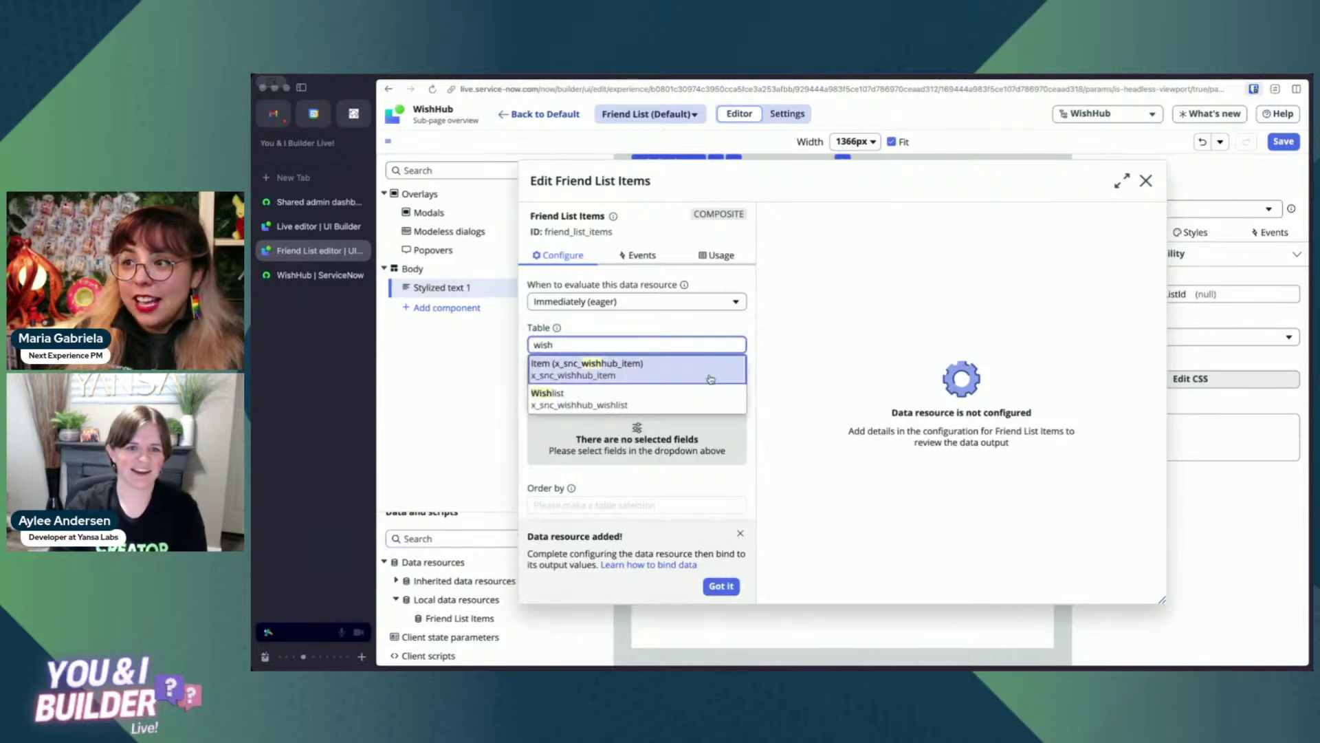
{"action": "left_click", "coordinate": [671, 375]}
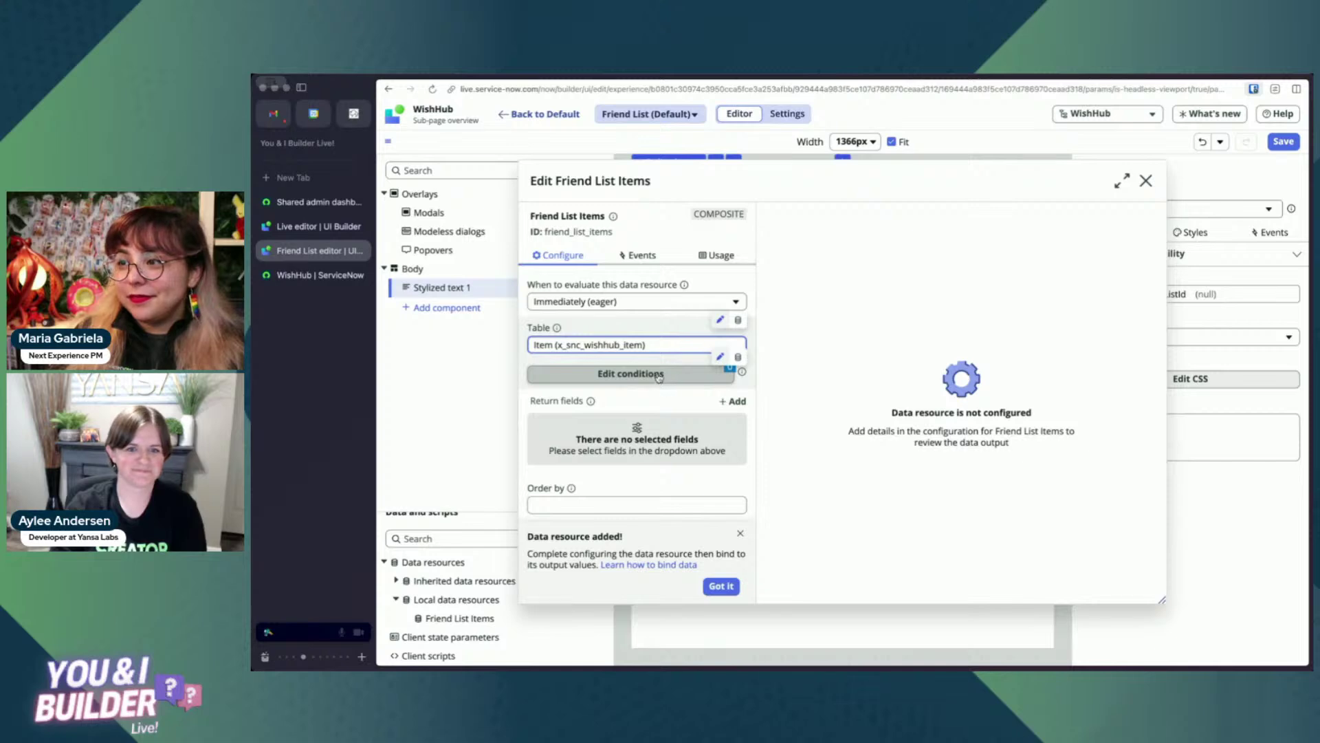
Add a condition to the Friend List Items data resource that filters on the Wishlist field with the operator is.
{"action": "left_click", "coordinate": [659, 374]}
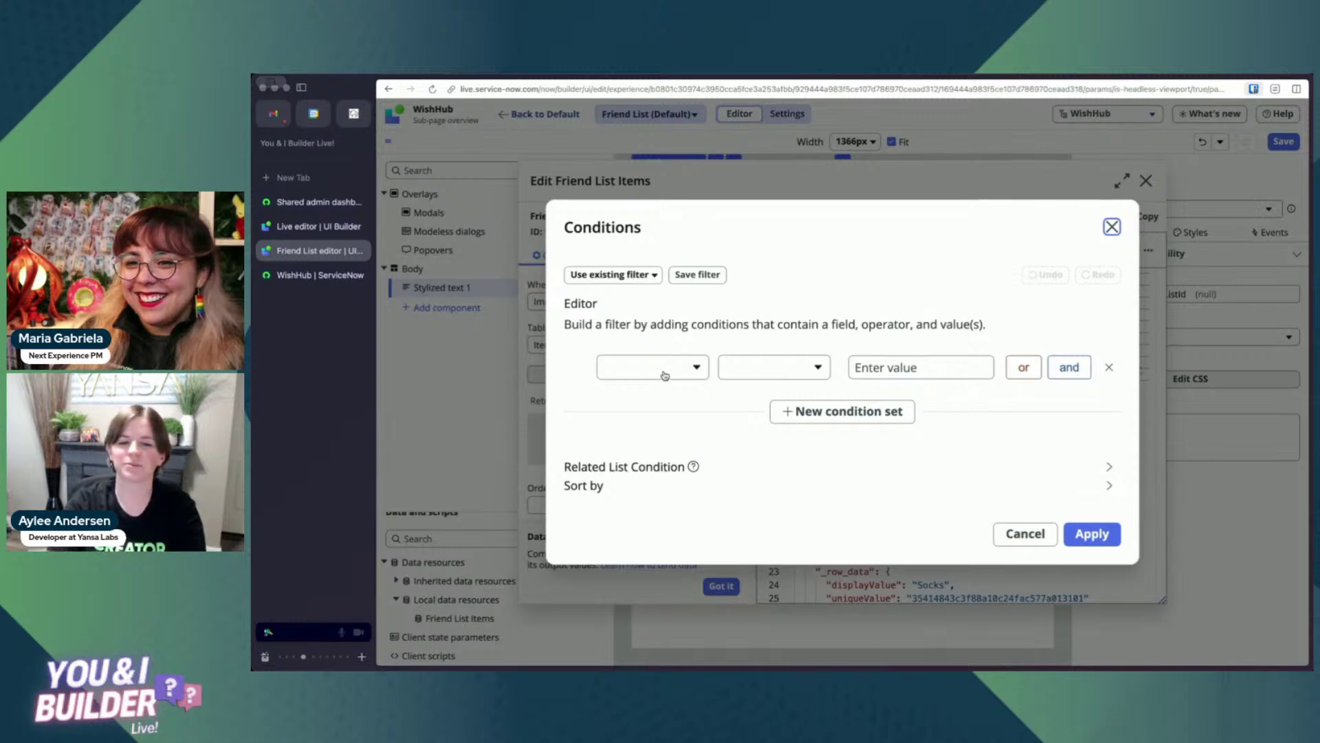
{"action": "left_click", "coordinate": [665, 374]}
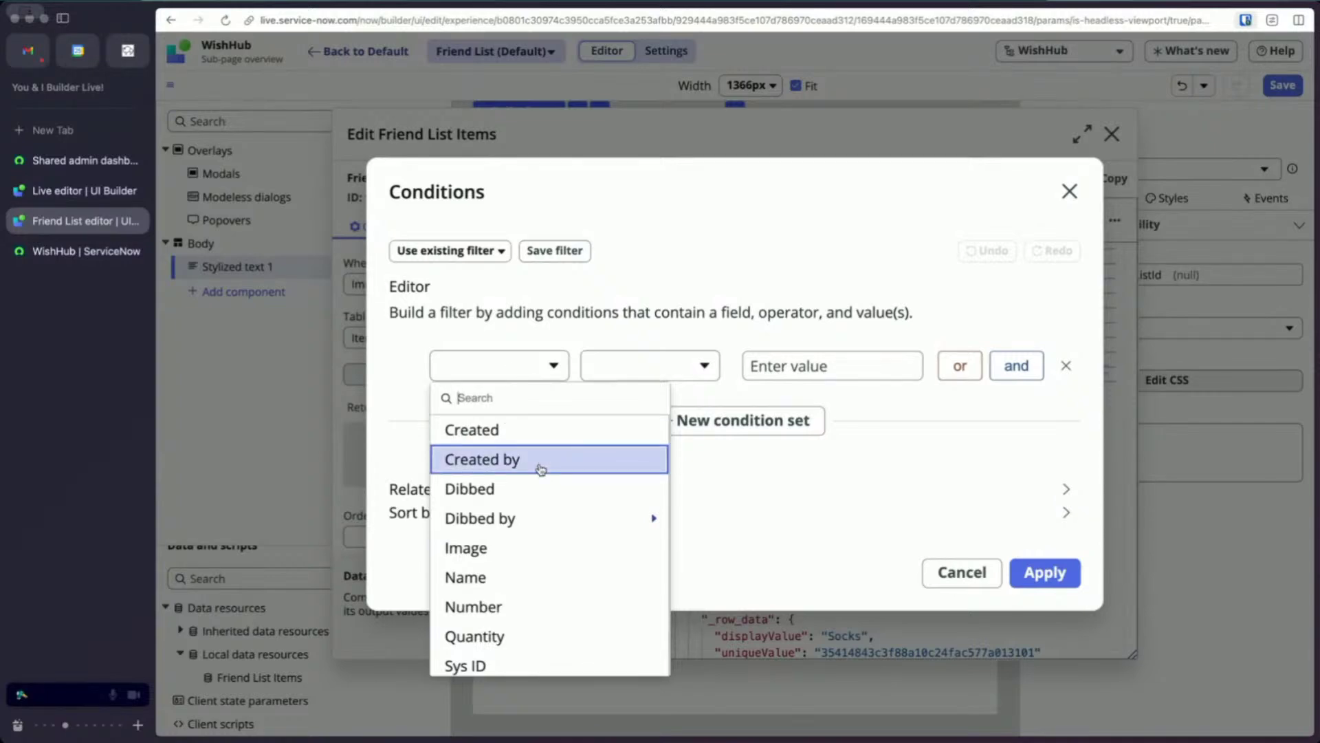
{"action": "scroll", "coordinate": [551, 472], "scroll_direction": "down", "scroll_amount": 5}
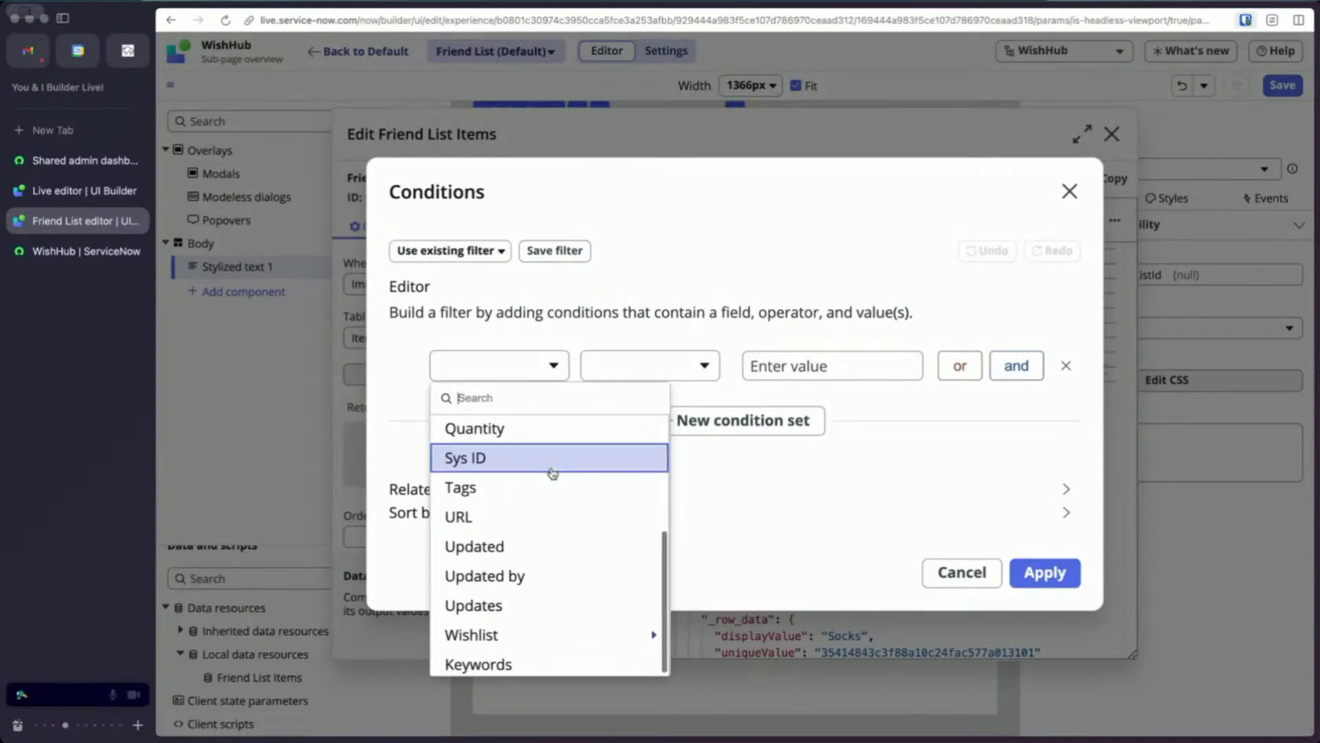
{"action": "left_click", "coordinate": [529, 640]}
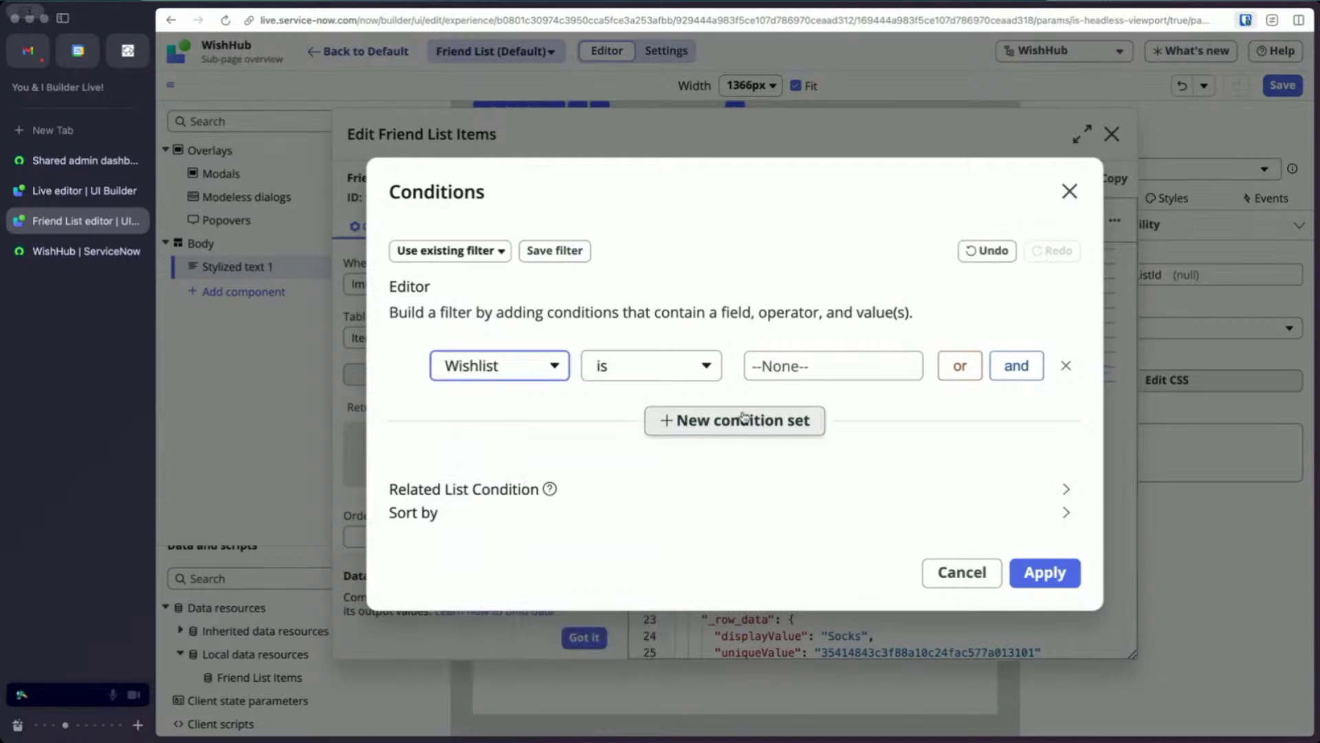
Bind the Wishlist condition's value to the page property props > friendListId and apply the conditions.
{"action": "left_click", "coordinate": [916, 335]}
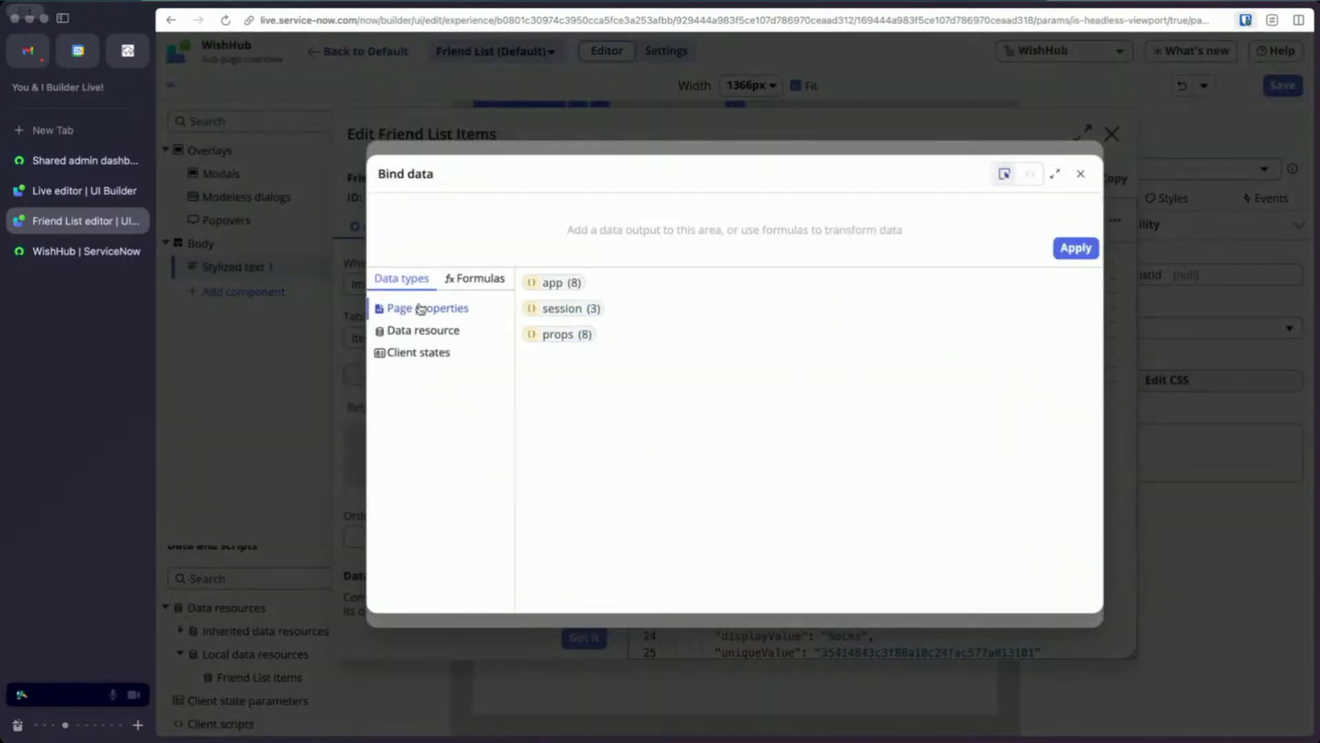
{"action": "left_click", "coordinate": [565, 337]}
{"action": "left_click", "coordinate": [653, 465]}
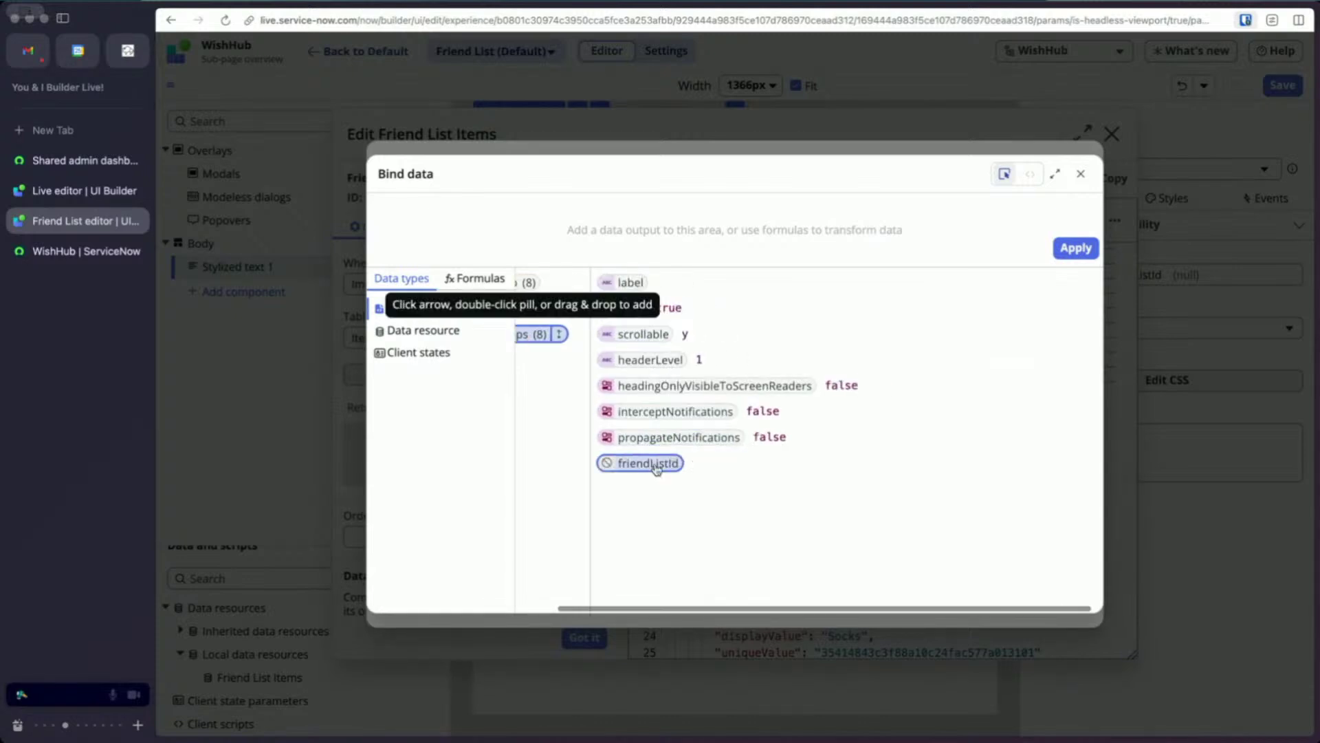
{"action": "left_click", "coordinate": [737, 463]}
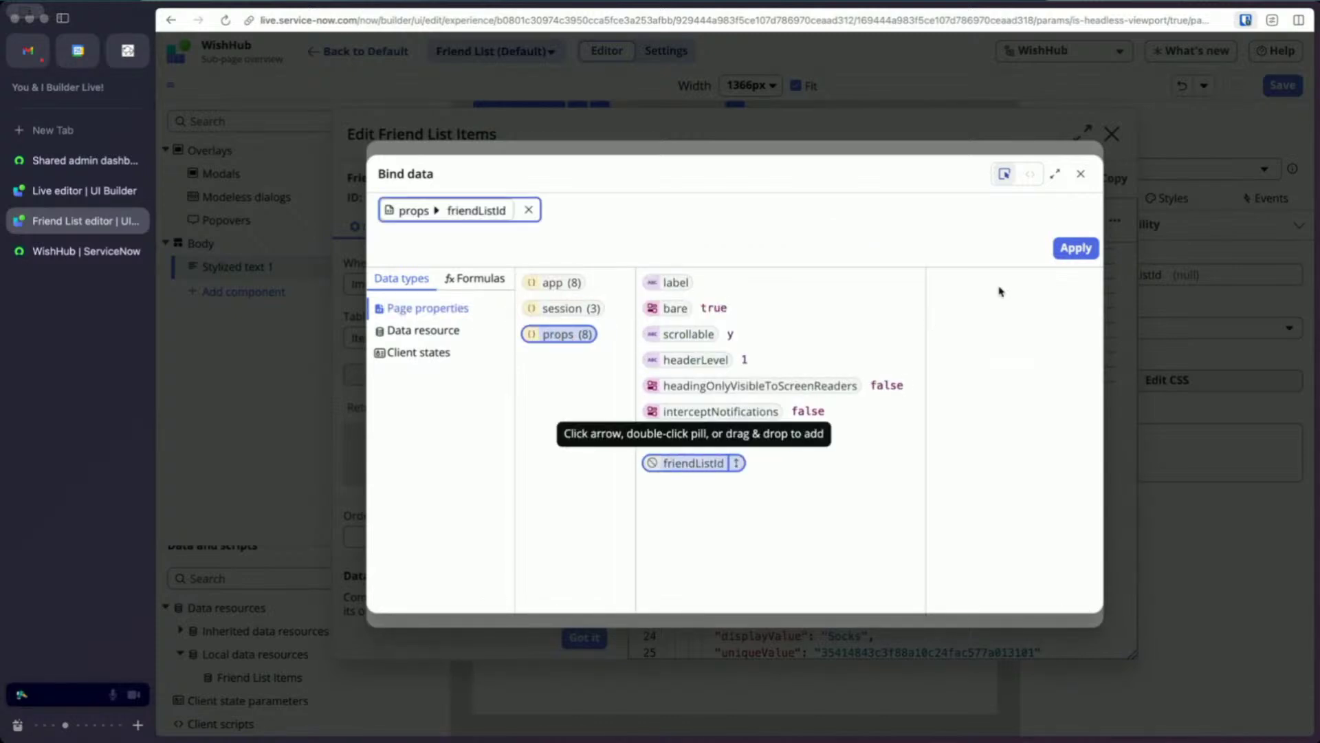
{"action": "left_click", "coordinate": [1077, 248]}
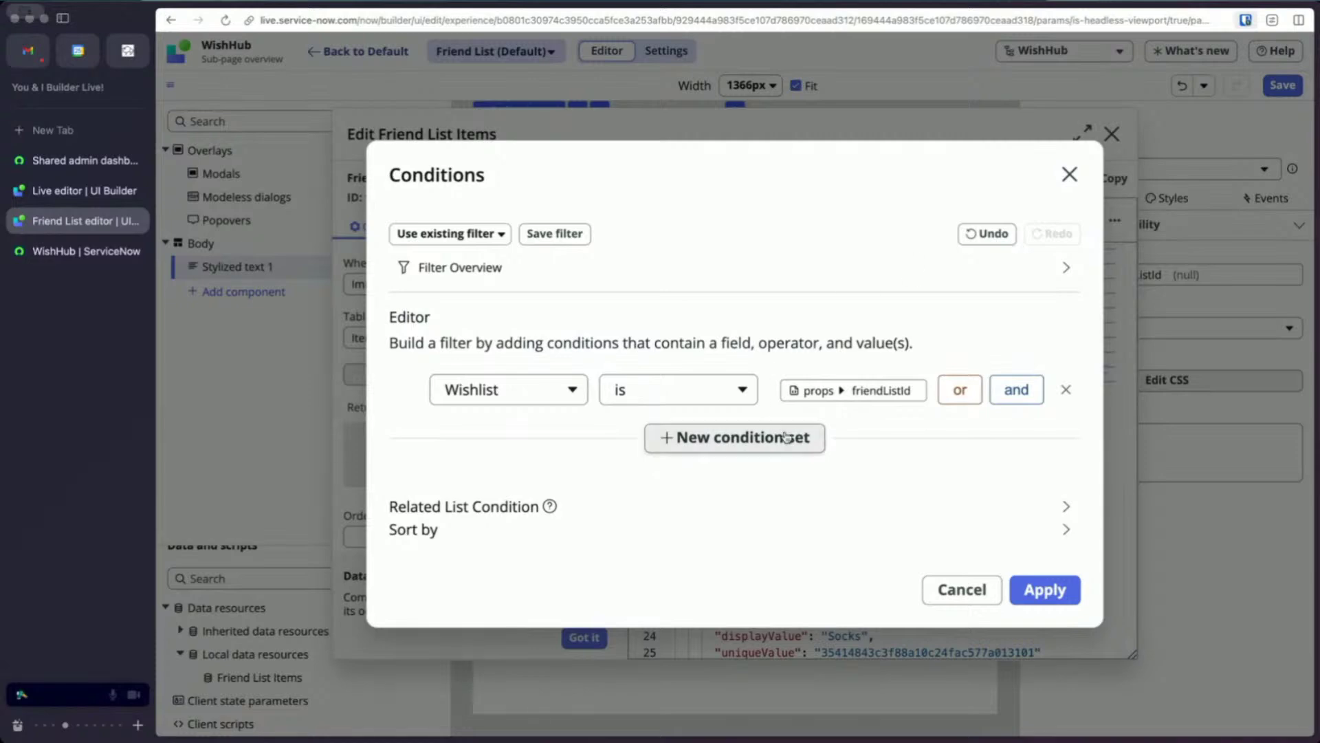
{"action": "left_click", "coordinate": [1045, 591]}
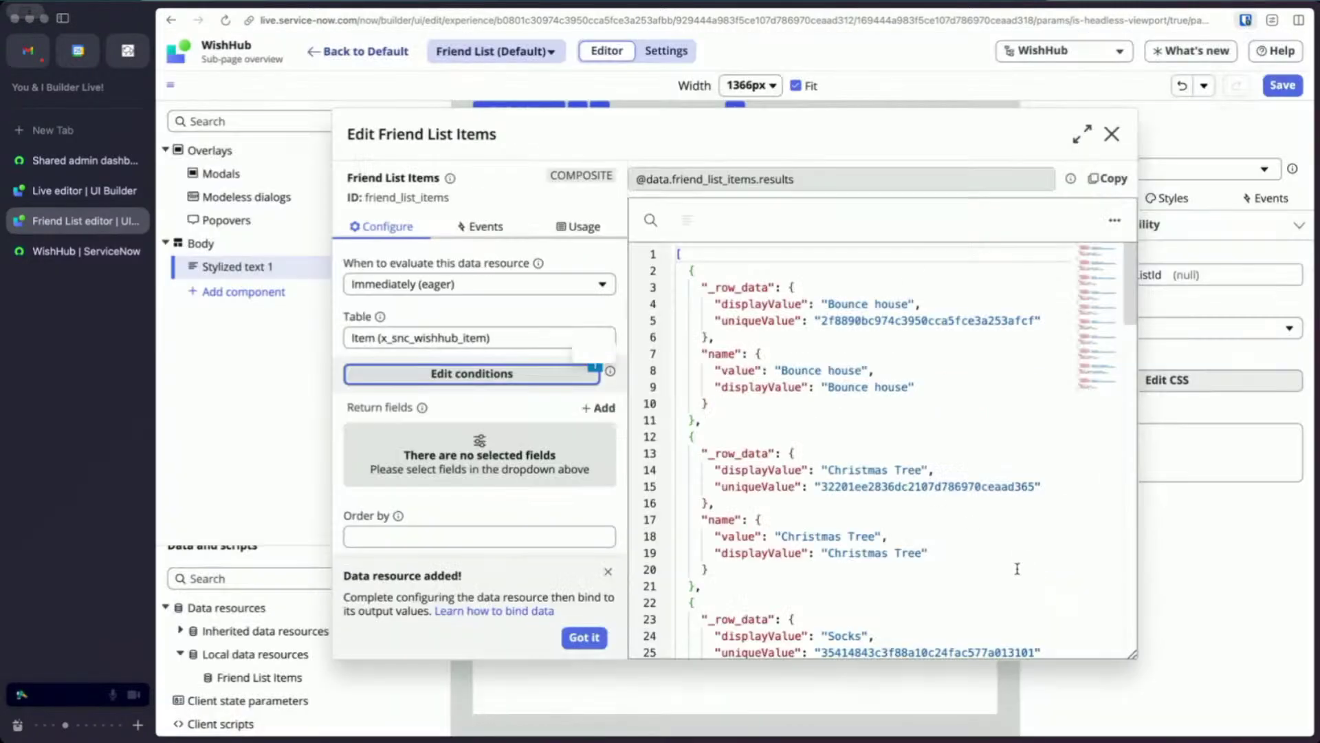
Add Dibbed and Dibbed by as return fields of the Friend List Items data resource.
{"action": "left_click", "coordinate": [608, 413]}
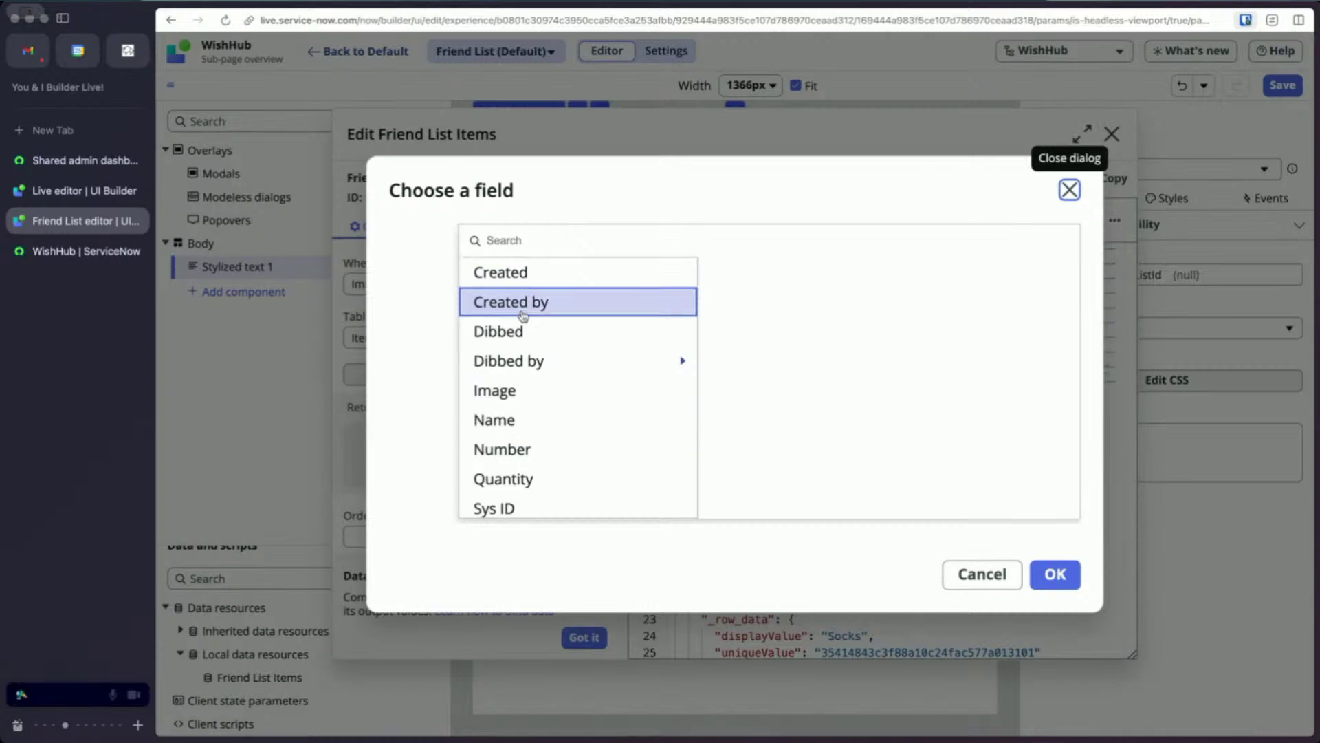
{"action": "left_click", "coordinate": [526, 333]}
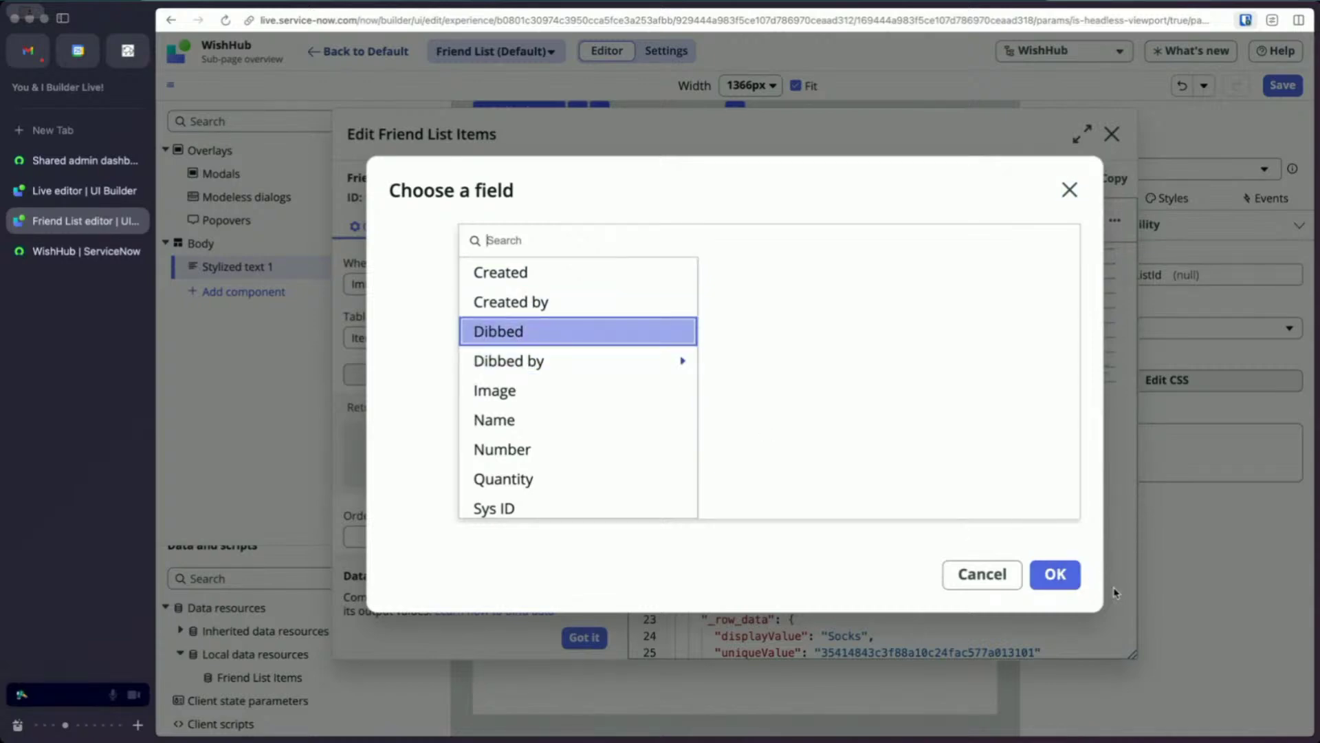
{"action": "left_click", "coordinate": [1056, 575]}
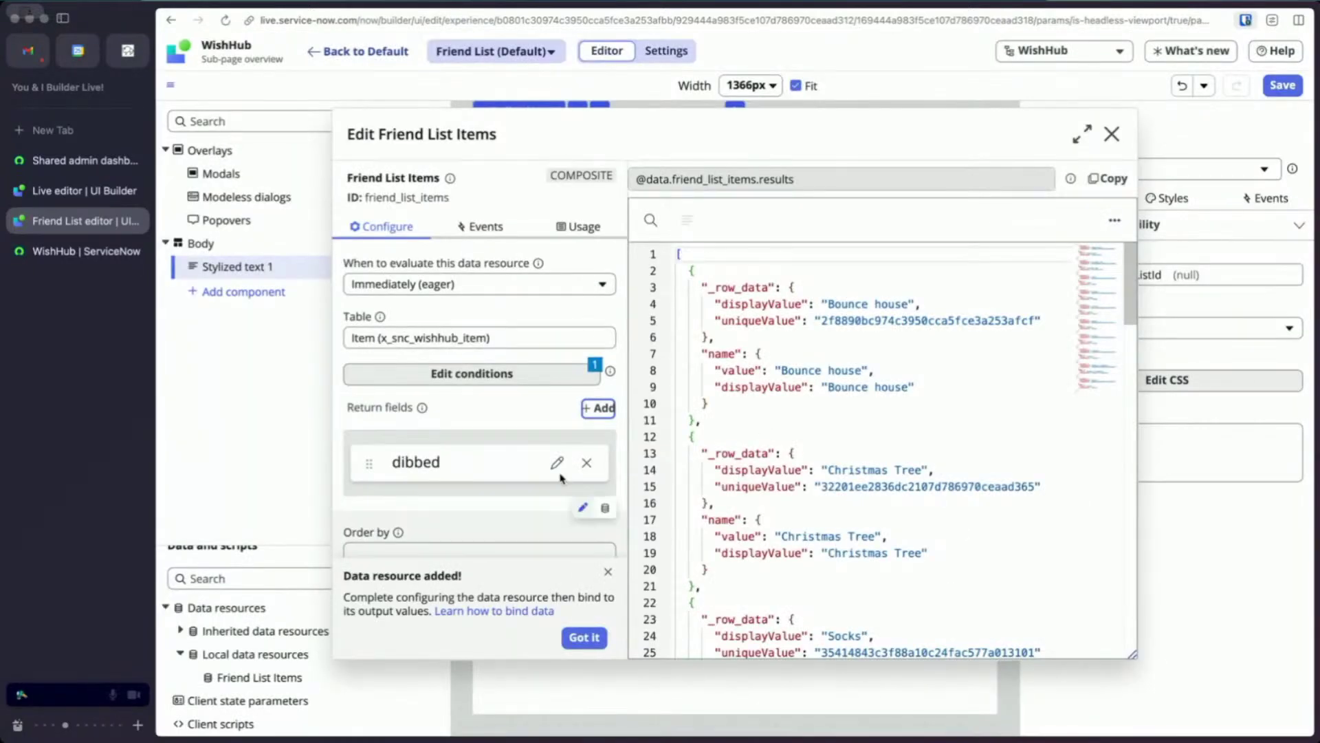
{"action": "left_click", "coordinate": [601, 410]}
{"action": "left_click", "coordinate": [548, 361]}
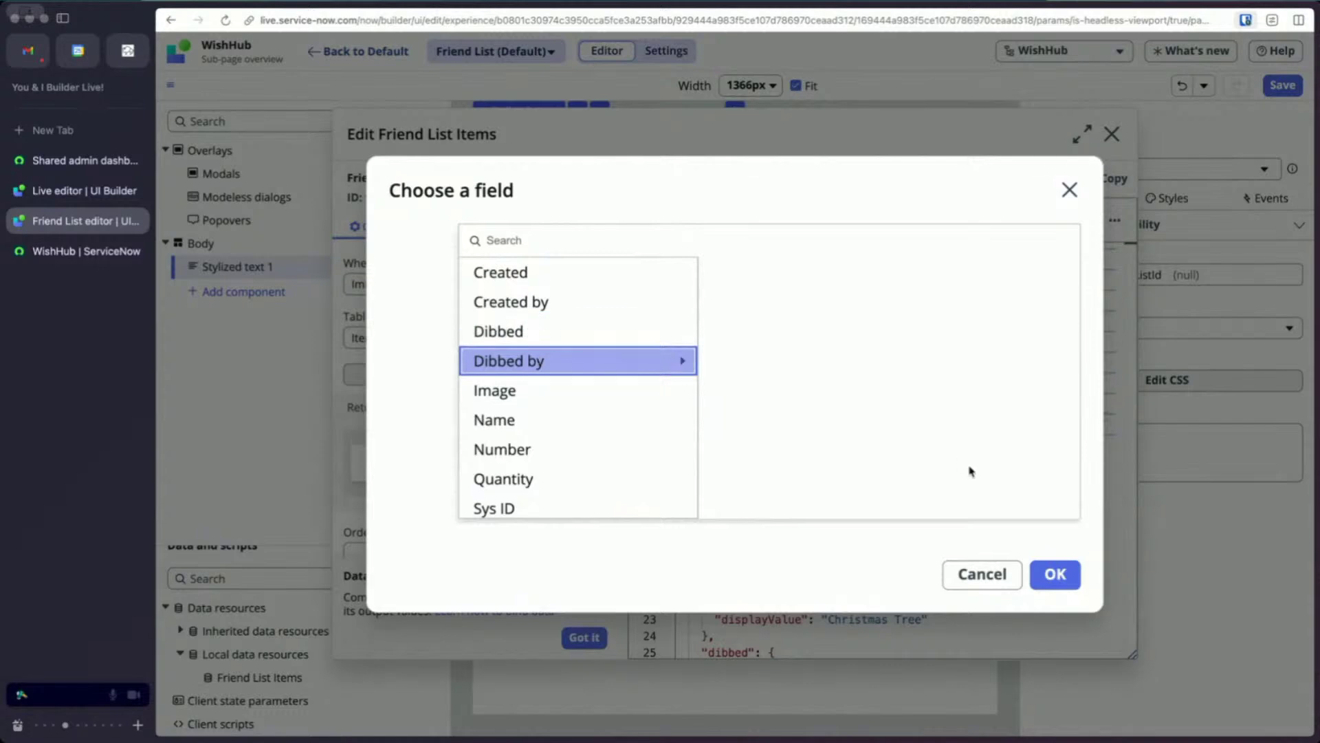
{"action": "left_click", "coordinate": [1055, 574]}
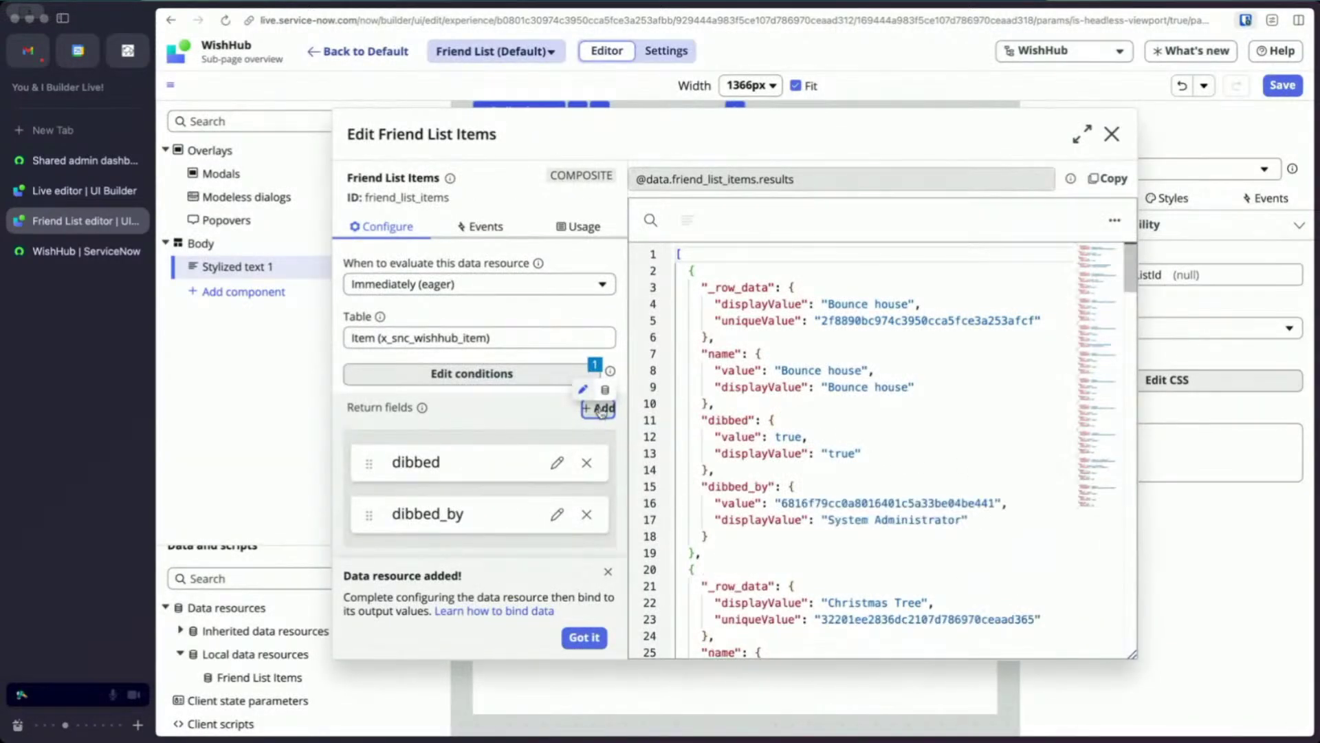
Add Image, Name and Quantity to the return fields of the Friend List Items data resource.
{"action": "left_click", "coordinate": [601, 410]}
{"action": "left_click", "coordinate": [518, 398]}
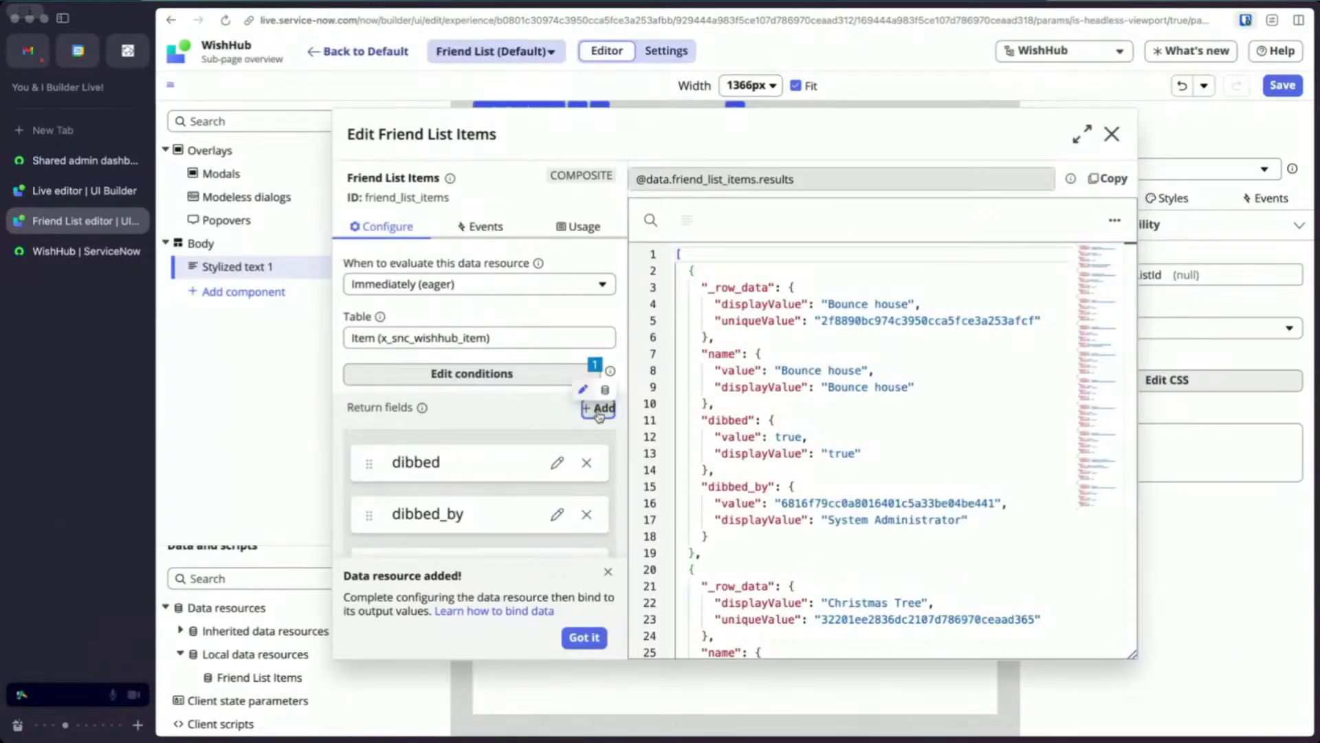
{"action": "left_click", "coordinate": [600, 407]}
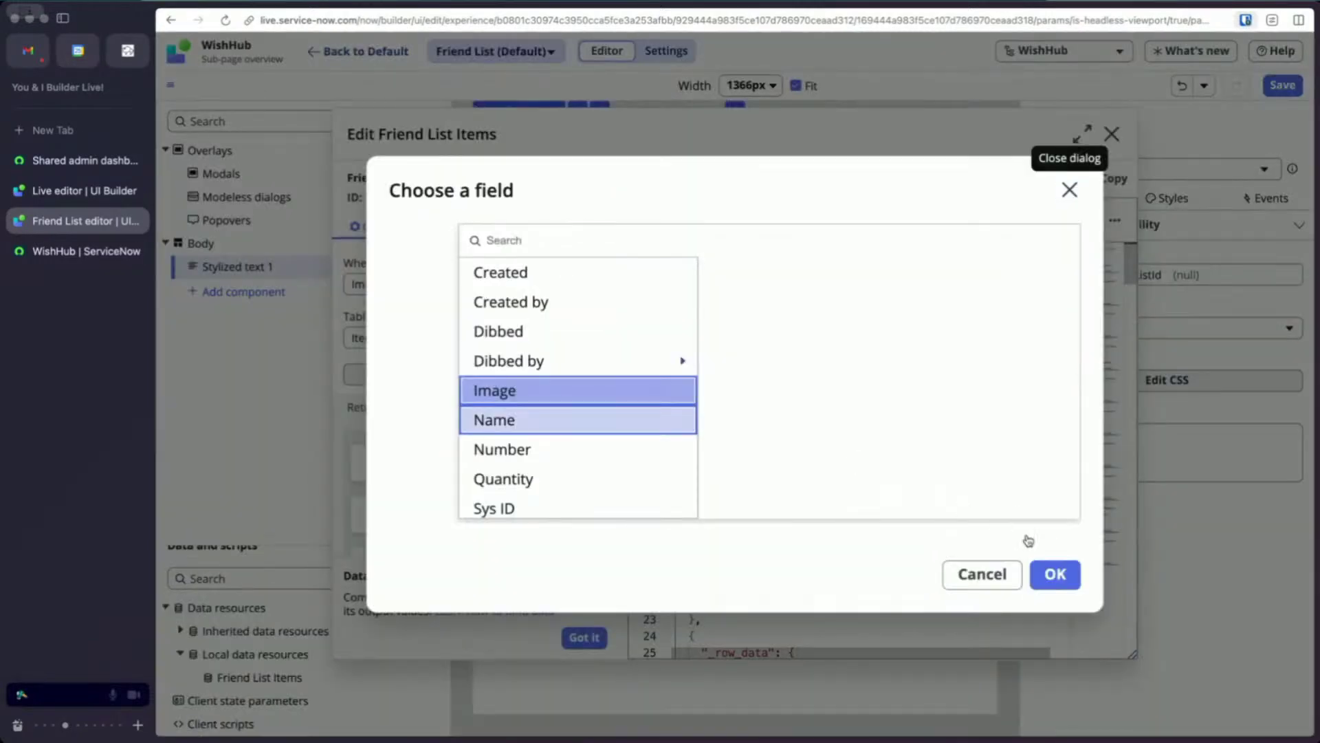
{"action": "left_click", "coordinate": [1075, 586]}
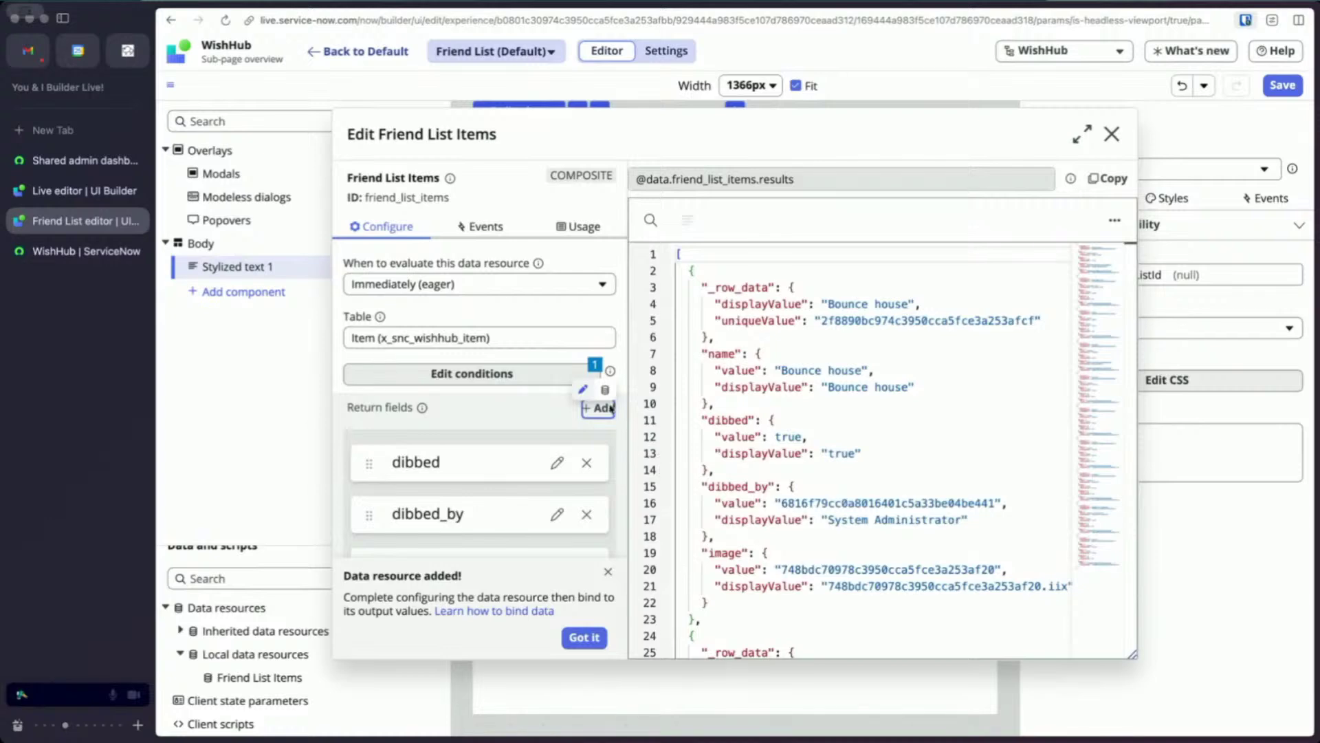
{"action": "left_click", "coordinate": [608, 408]}
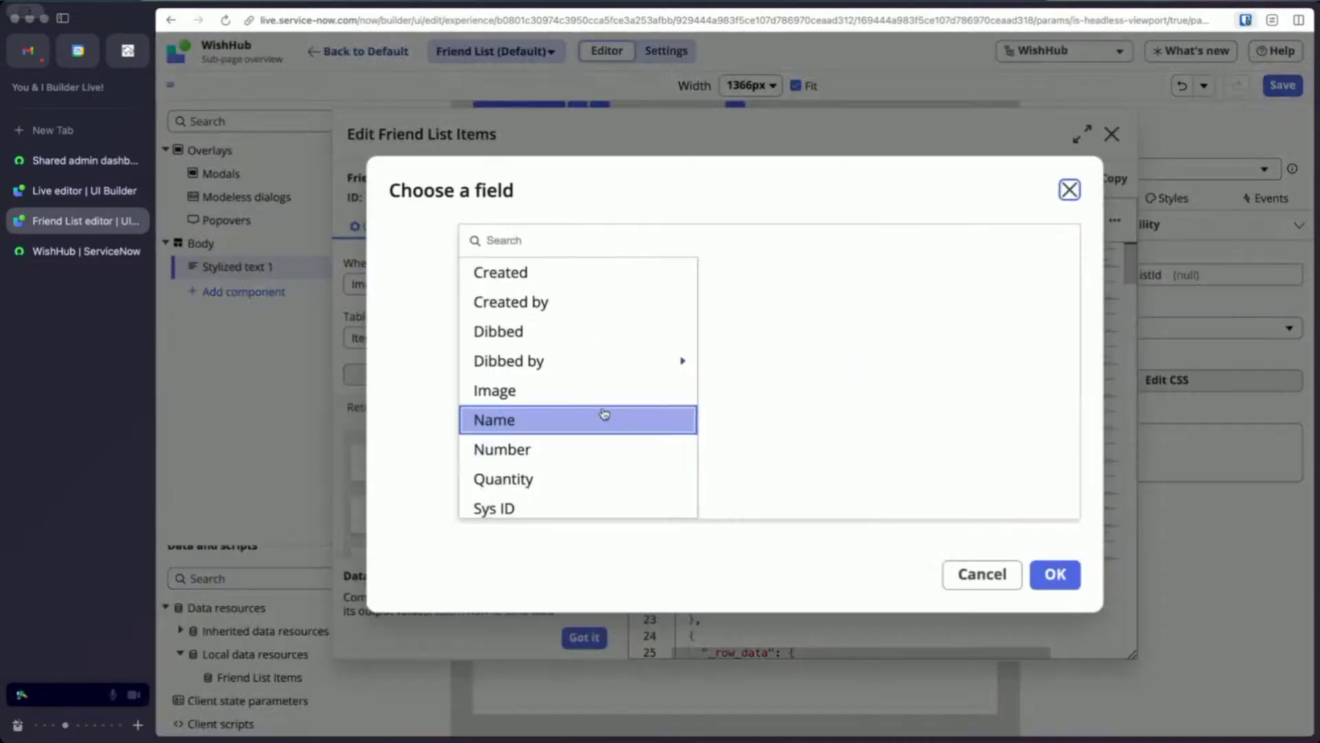
{"action": "left_click", "coordinate": [540, 478]}
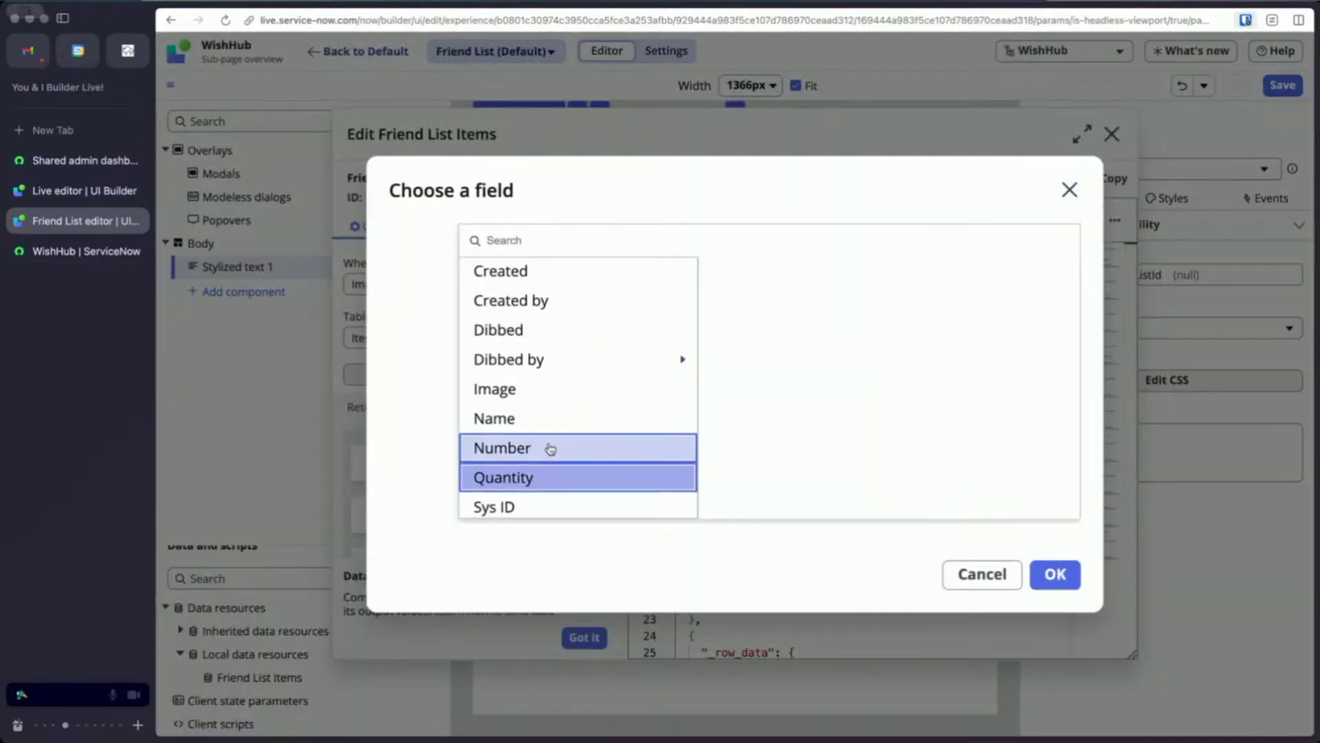
{"action": "scroll", "coordinate": [548, 447], "scroll_direction": "down", "scroll_amount": 2}
{"action": "scroll", "coordinate": [550, 449], "scroll_direction": "down", "scroll_amount": 2}
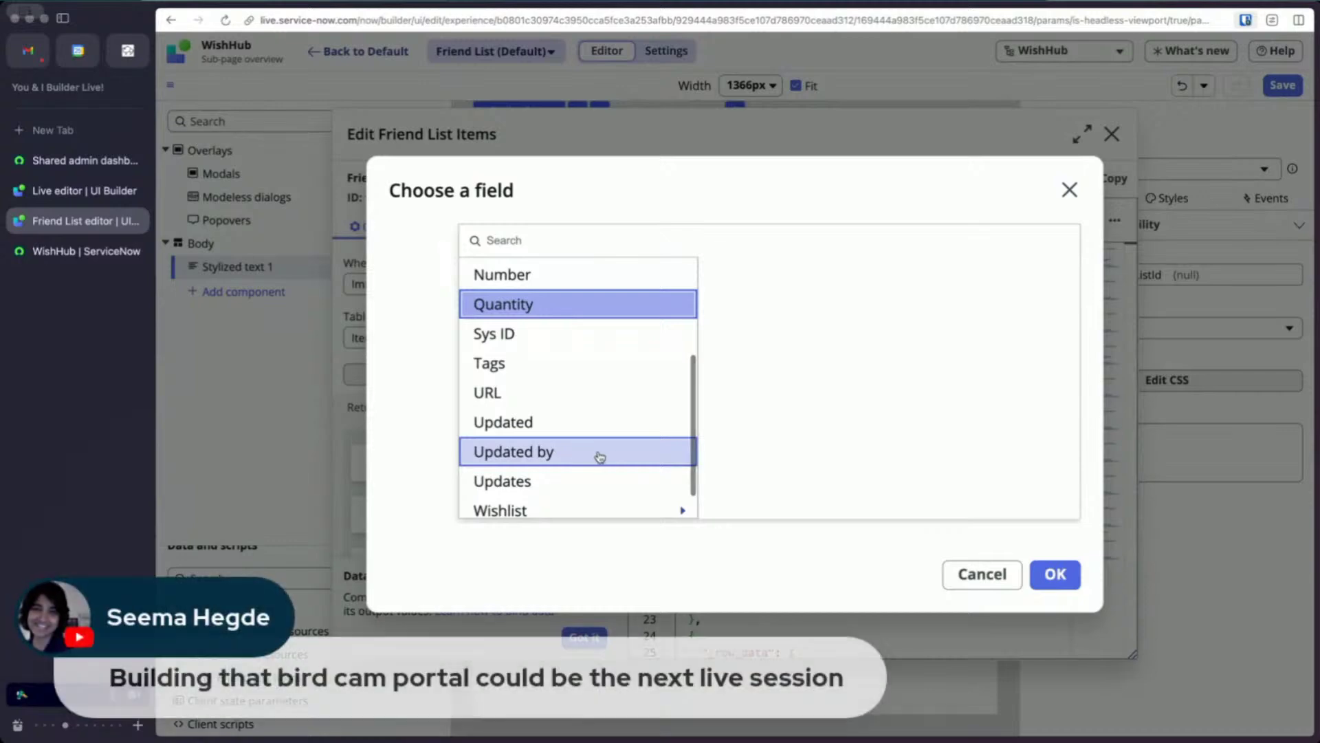
{"action": "scroll", "coordinate": [598, 457], "scroll_direction": "down", "scroll_amount": 1}
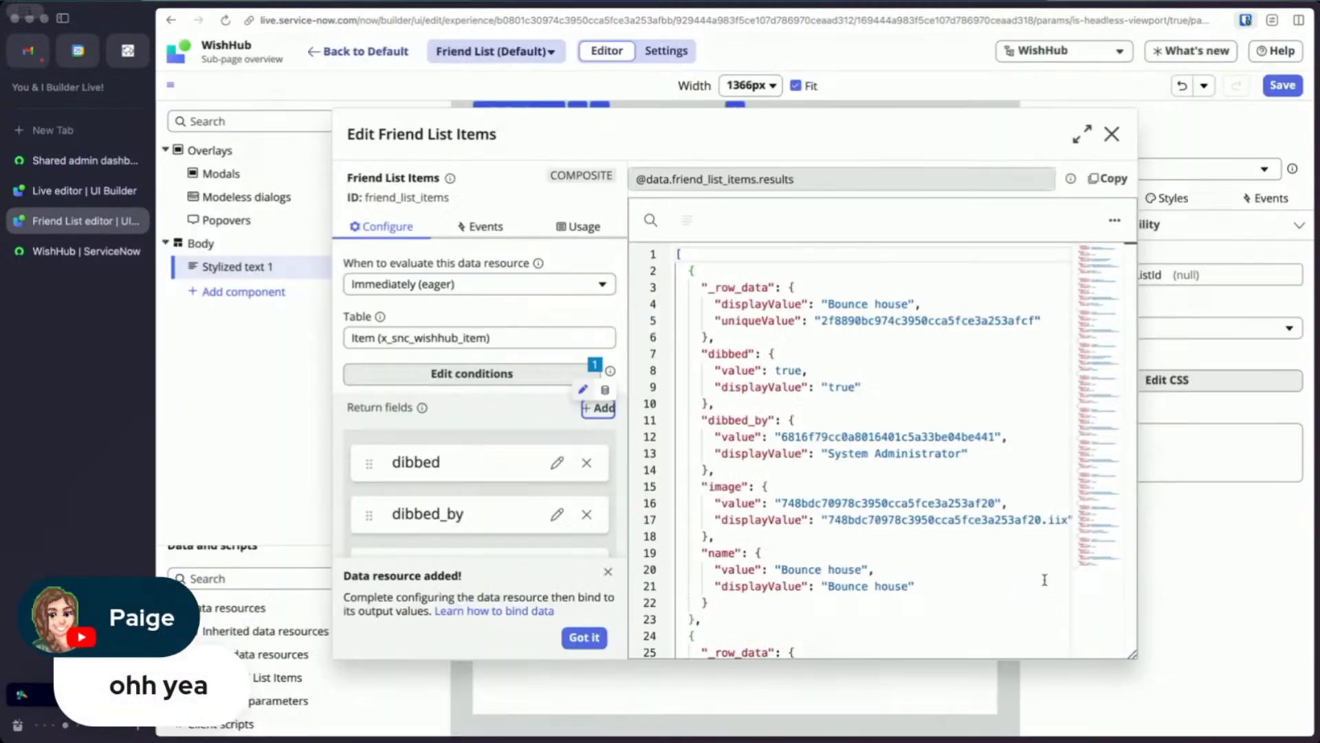
{"action": "left_click", "coordinate": [1048, 577]}
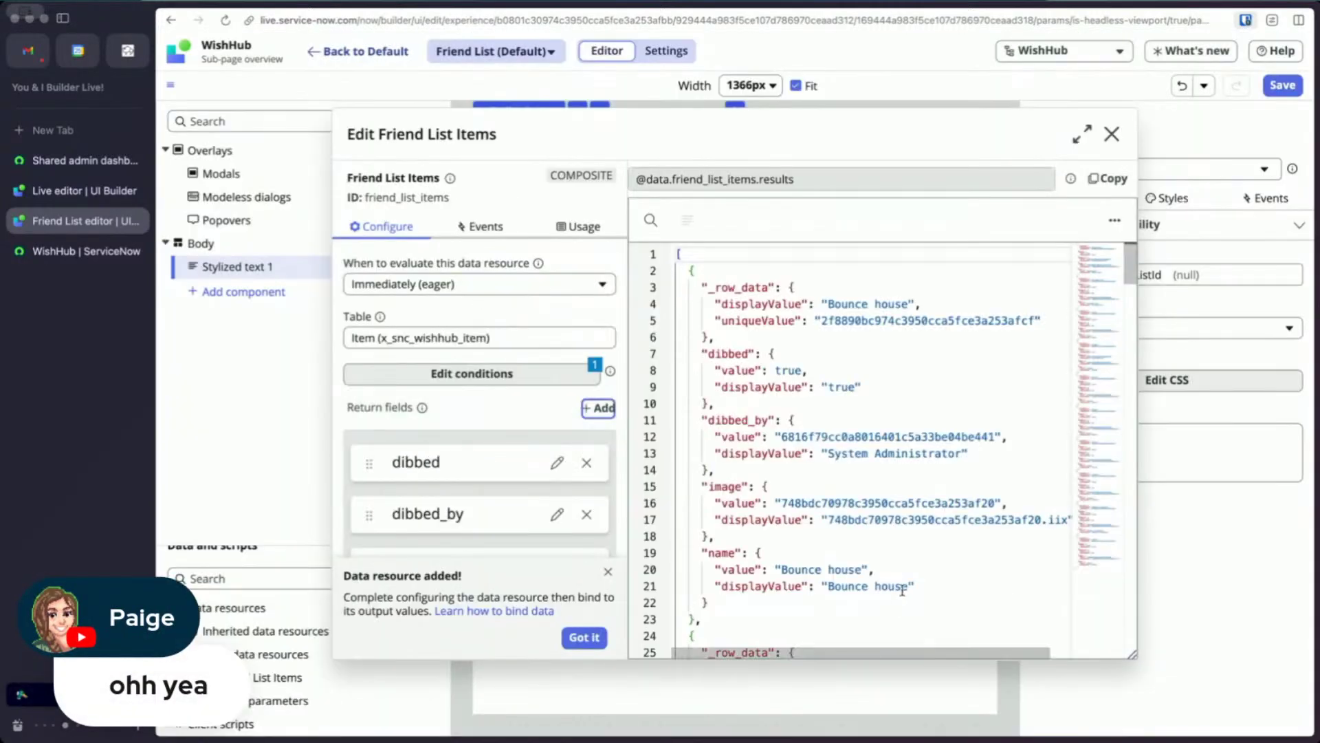
Dismiss the data resource notice and order the Friend List Items results by Name.
{"action": "left_click", "coordinate": [584, 636]}
{"action": "scroll", "coordinate": [594, 481], "scroll_direction": "down", "scroll_amount": 2}
{"action": "scroll", "coordinate": [593, 481], "scroll_direction": "down", "scroll_amount": 5}
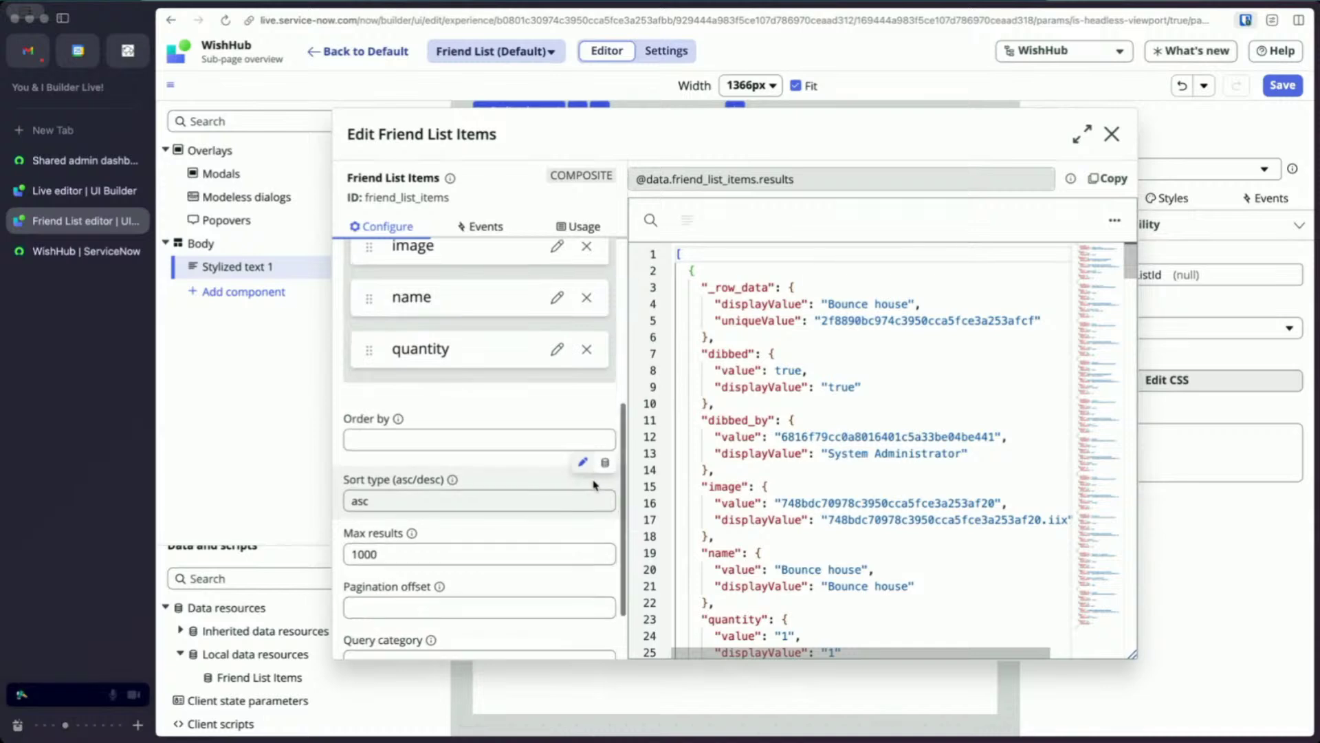
{"action": "left_click", "coordinate": [512, 385]}
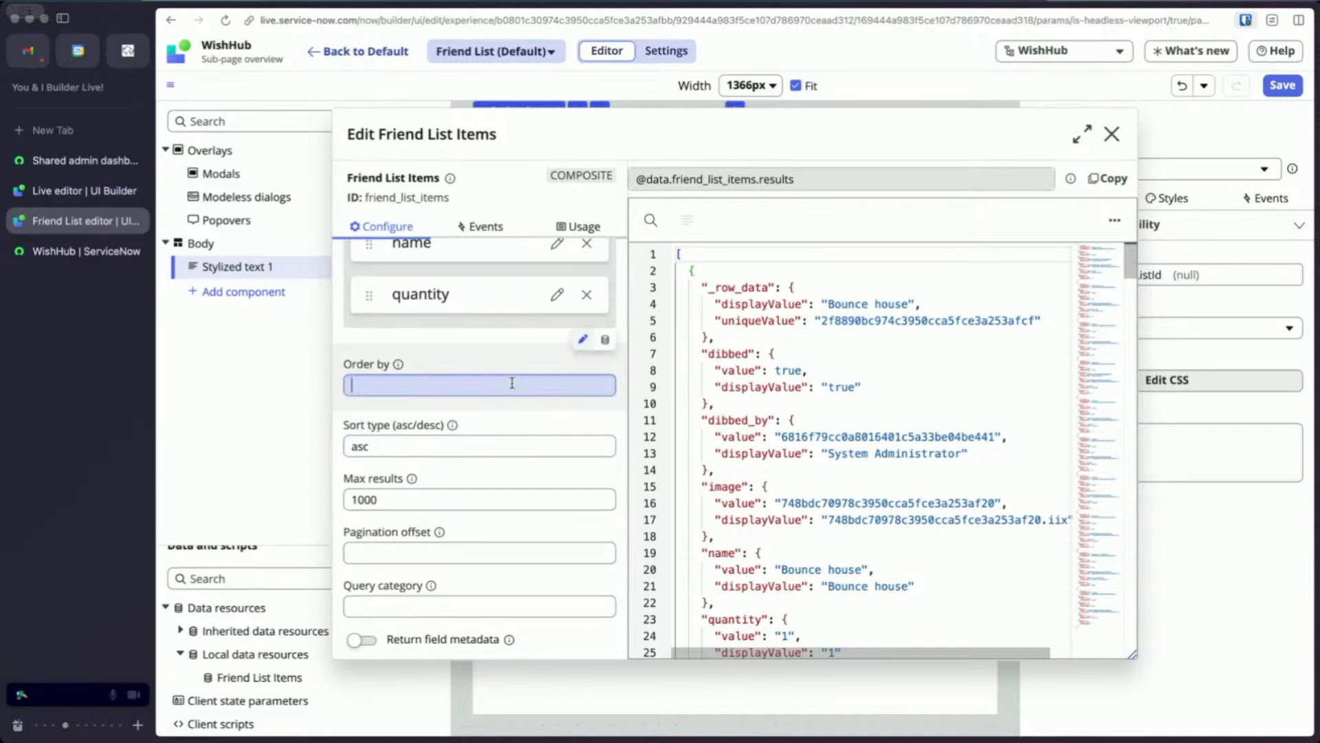
{"action": "type", "text": "nam"}
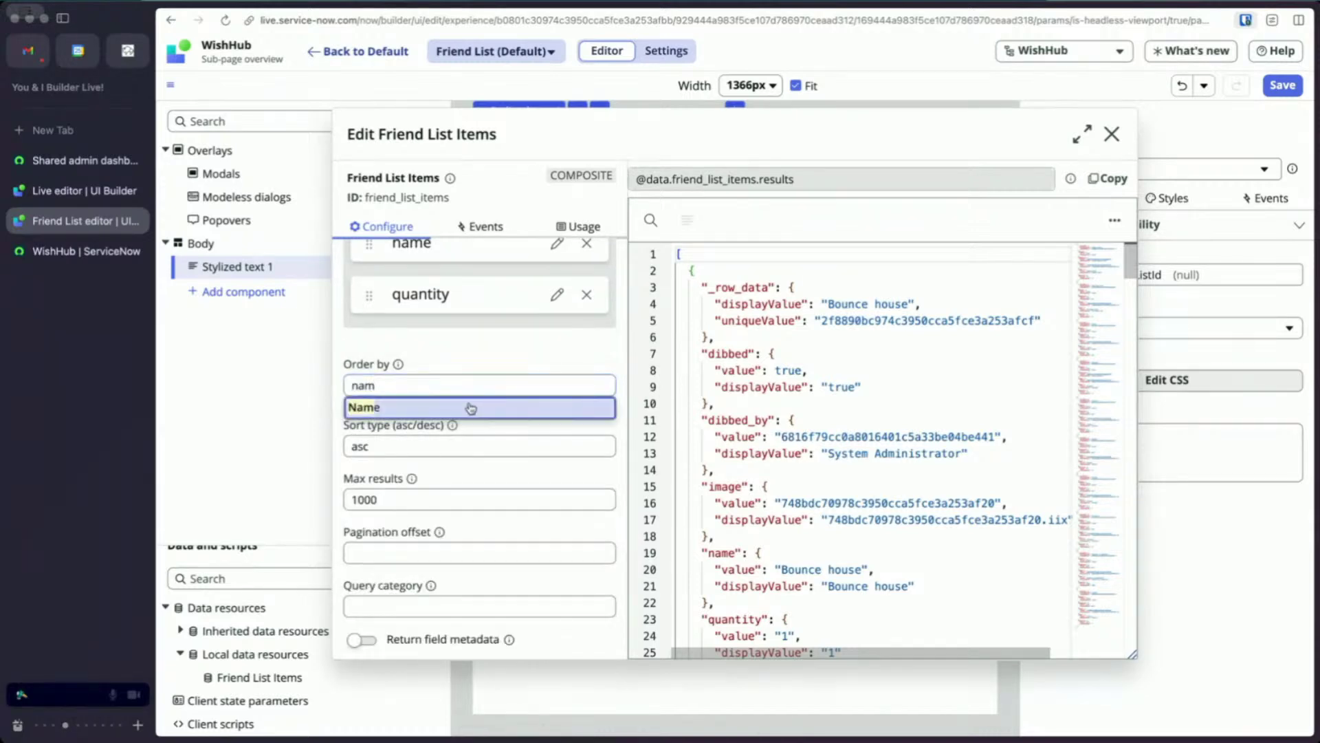
{"action": "left_click", "coordinate": [471, 407]}
Review the Friend List Items configuration and its returned item records, and close the data resource editor.
{"action": "scroll", "coordinate": [525, 419], "scroll_direction": "down", "scroll_amount": 1}
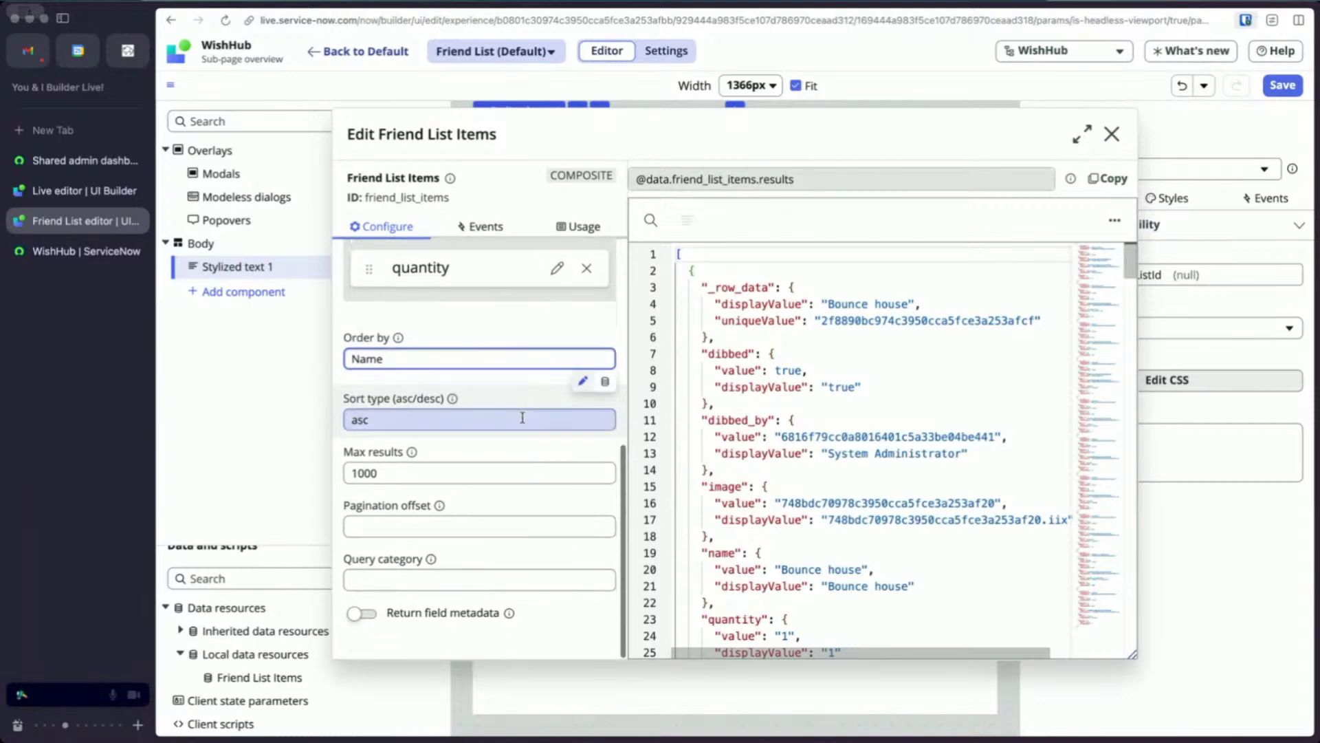
{"action": "scroll", "coordinate": [621, 330], "scroll_direction": "up", "scroll_amount": 6}
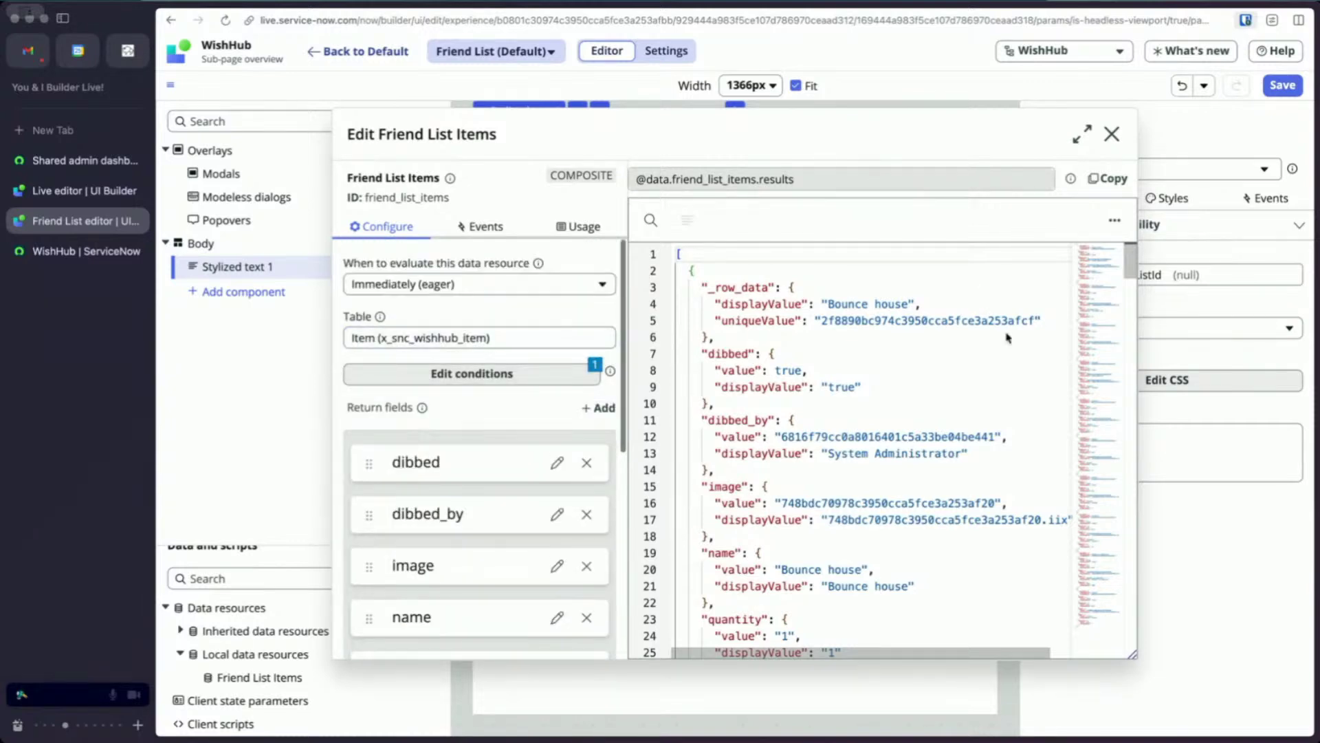
{"action": "scroll", "coordinate": [1005, 334], "scroll_direction": "down", "scroll_amount": 15}
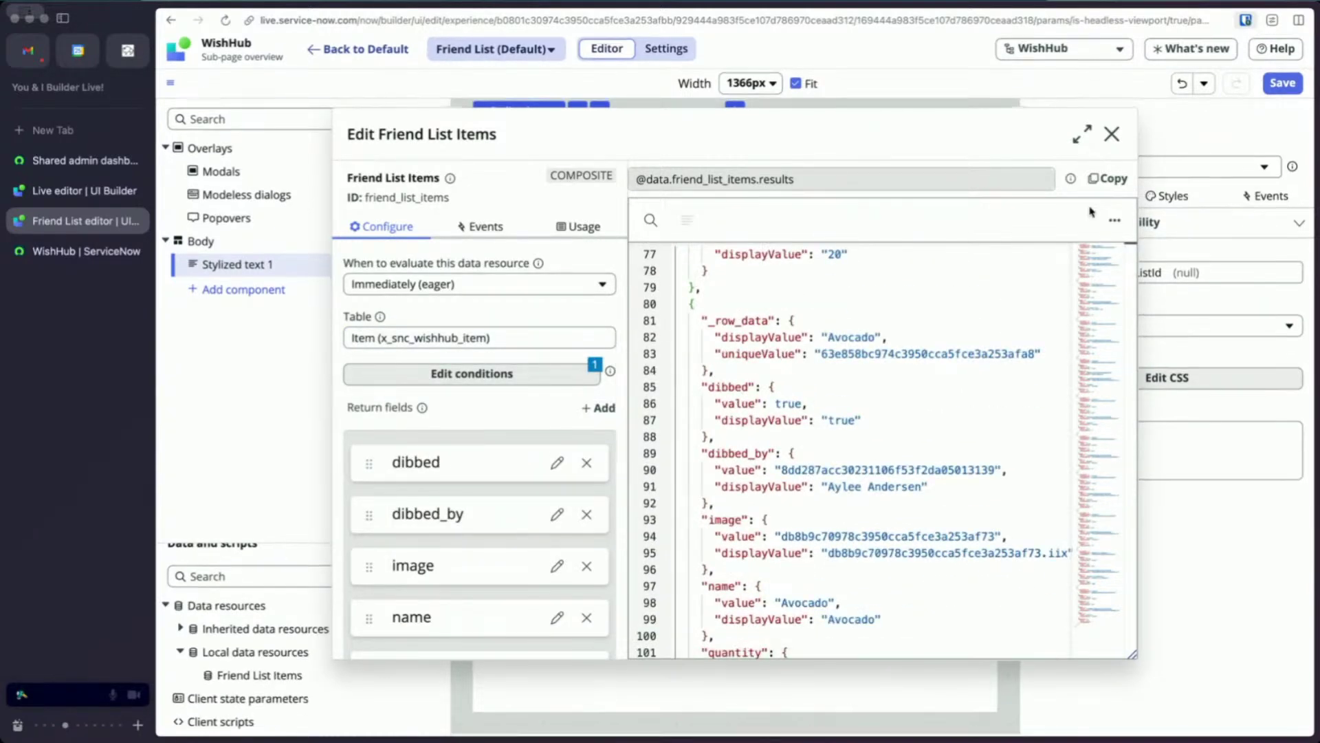
{"action": "scroll", "coordinate": [605, 287], "scroll_direction": "down", "scroll_amount": 4}
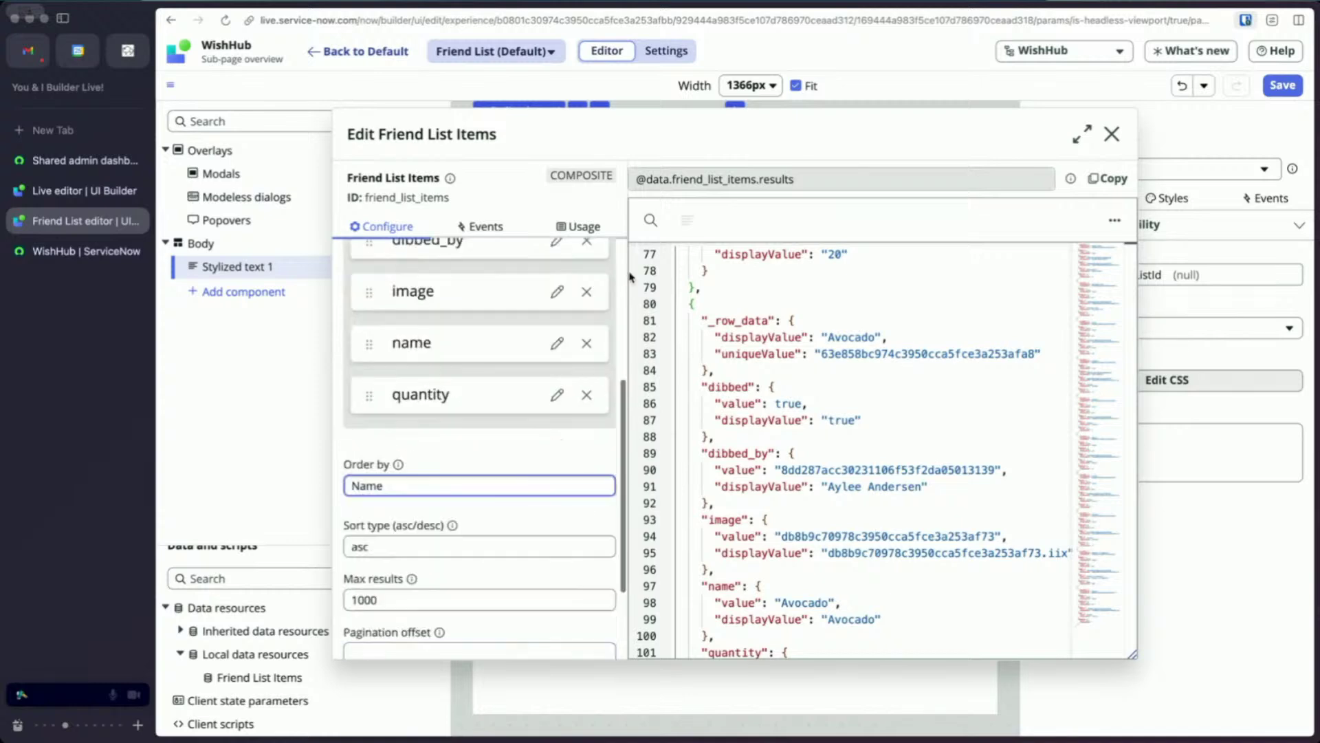
{"action": "scroll", "coordinate": [630, 276], "scroll_direction": "down", "scroll_amount": 2}
{"action": "scroll", "coordinate": [1092, 210], "scroll_direction": "down", "scroll_amount": 6}
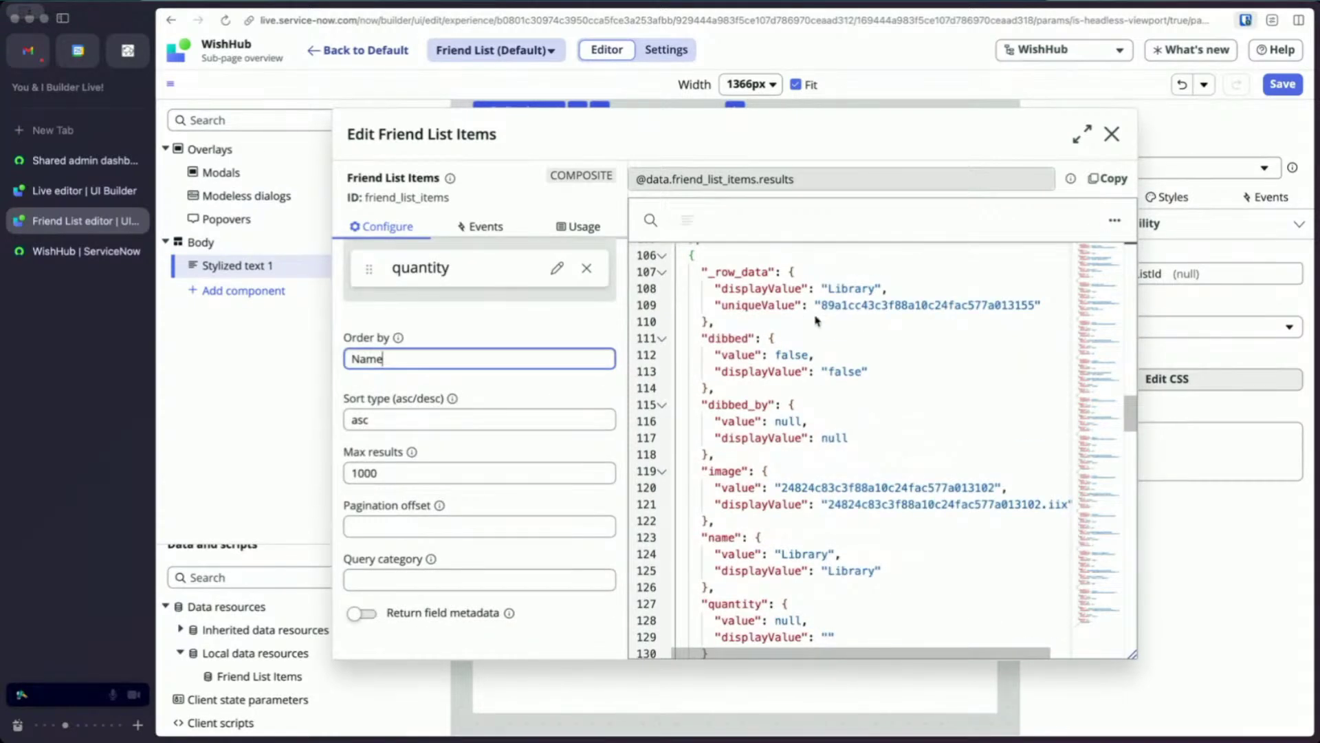
{"action": "scroll", "coordinate": [816, 321], "scroll_direction": "up", "scroll_amount": 9}
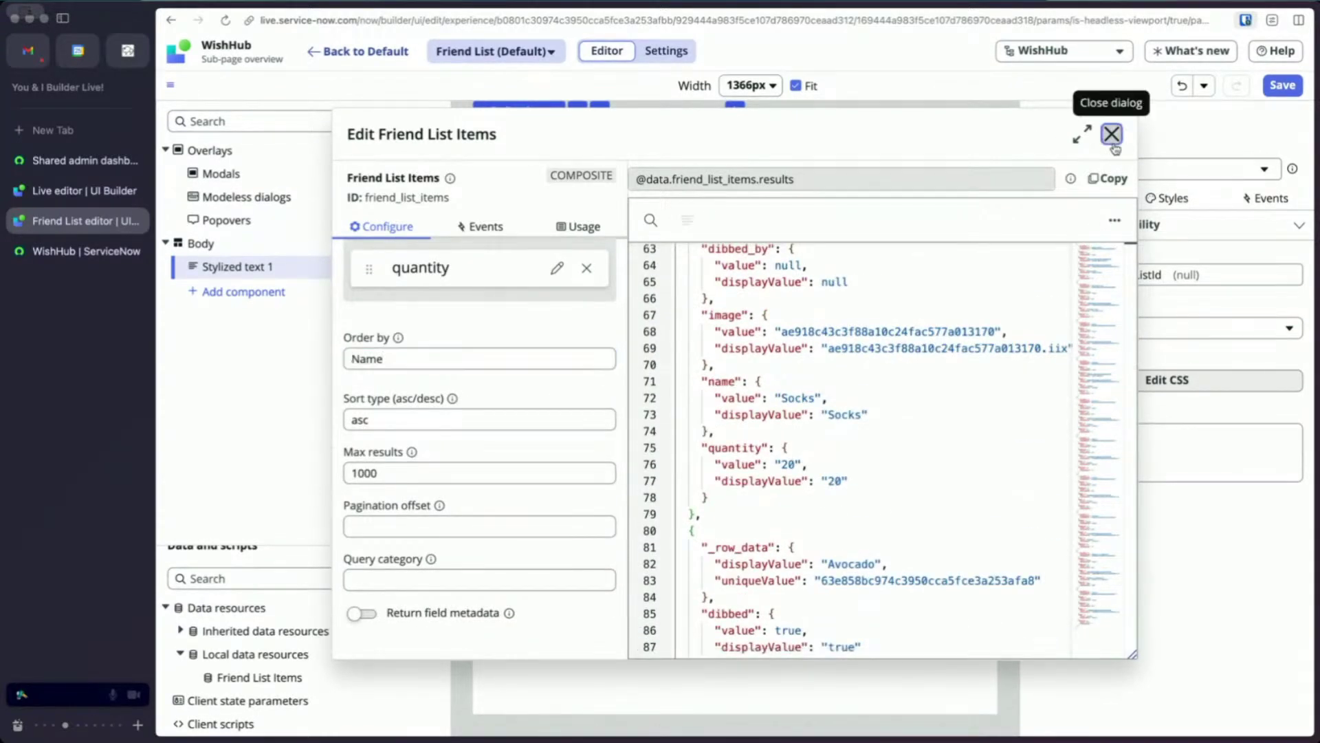
{"action": "left_click", "coordinate": [1112, 134]}
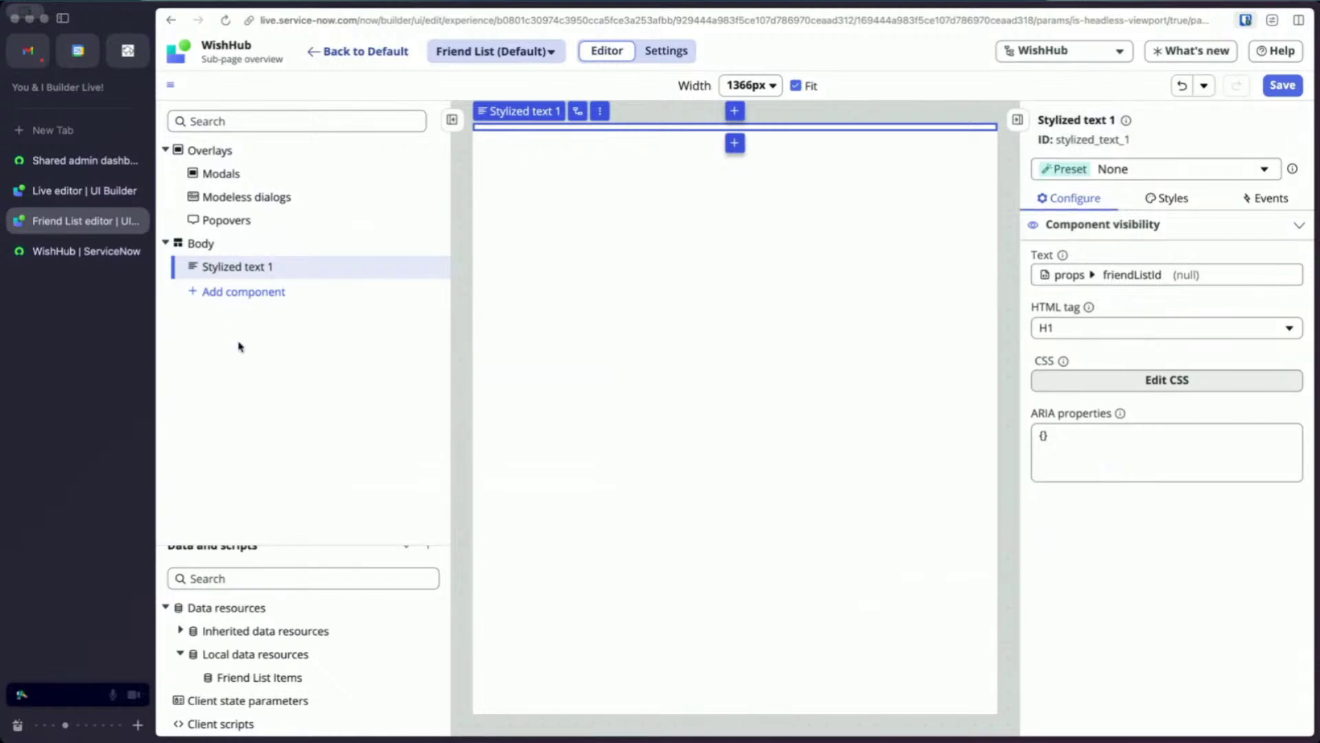
Add a Repeater component to the body of the Friend List page.
{"action": "left_click", "coordinate": [263, 300]}
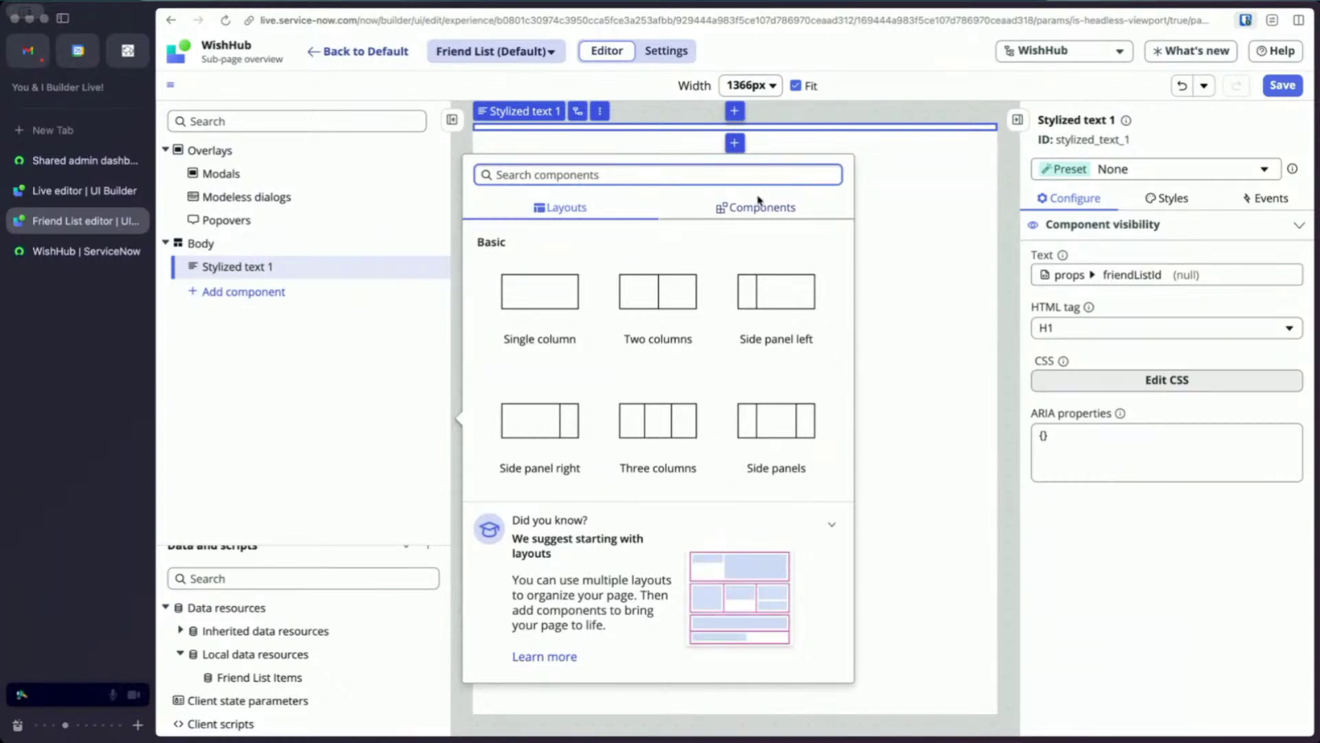
{"action": "left_click", "coordinate": [713, 200]}
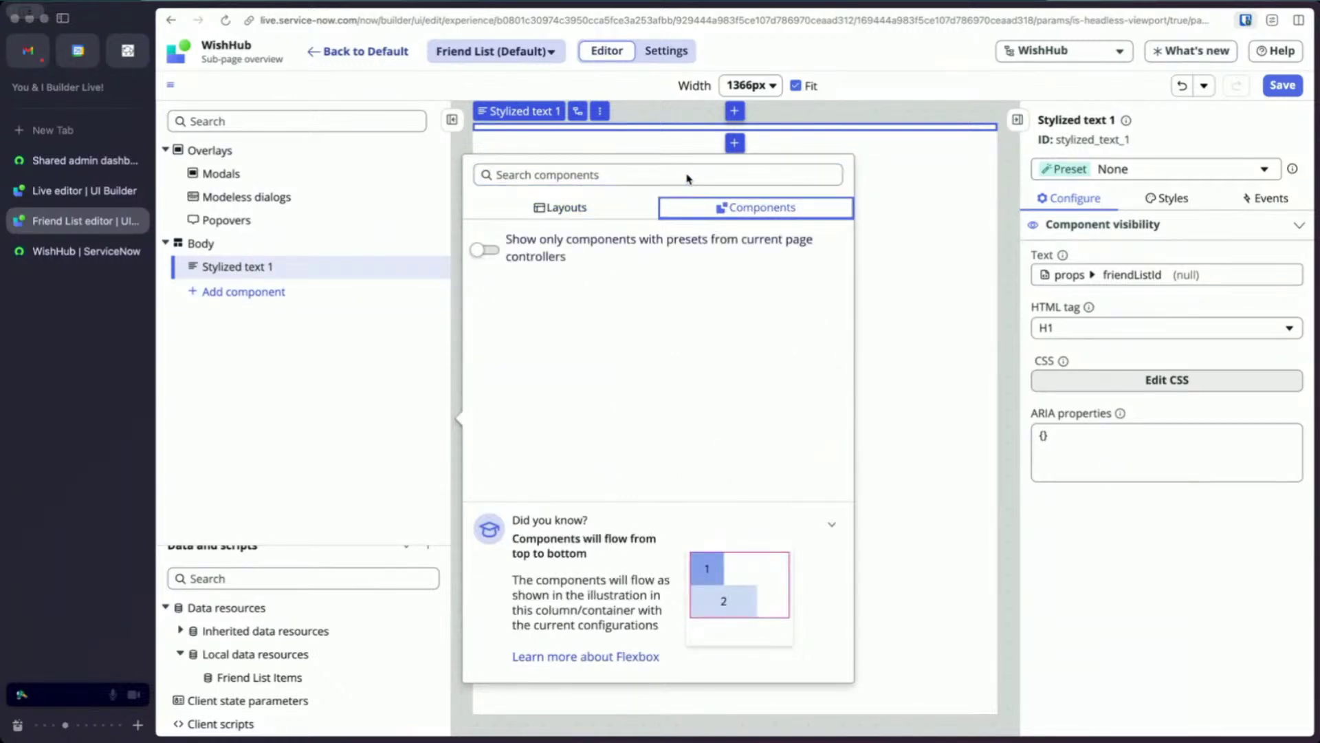
{"action": "left_click", "coordinate": [619, 174]}
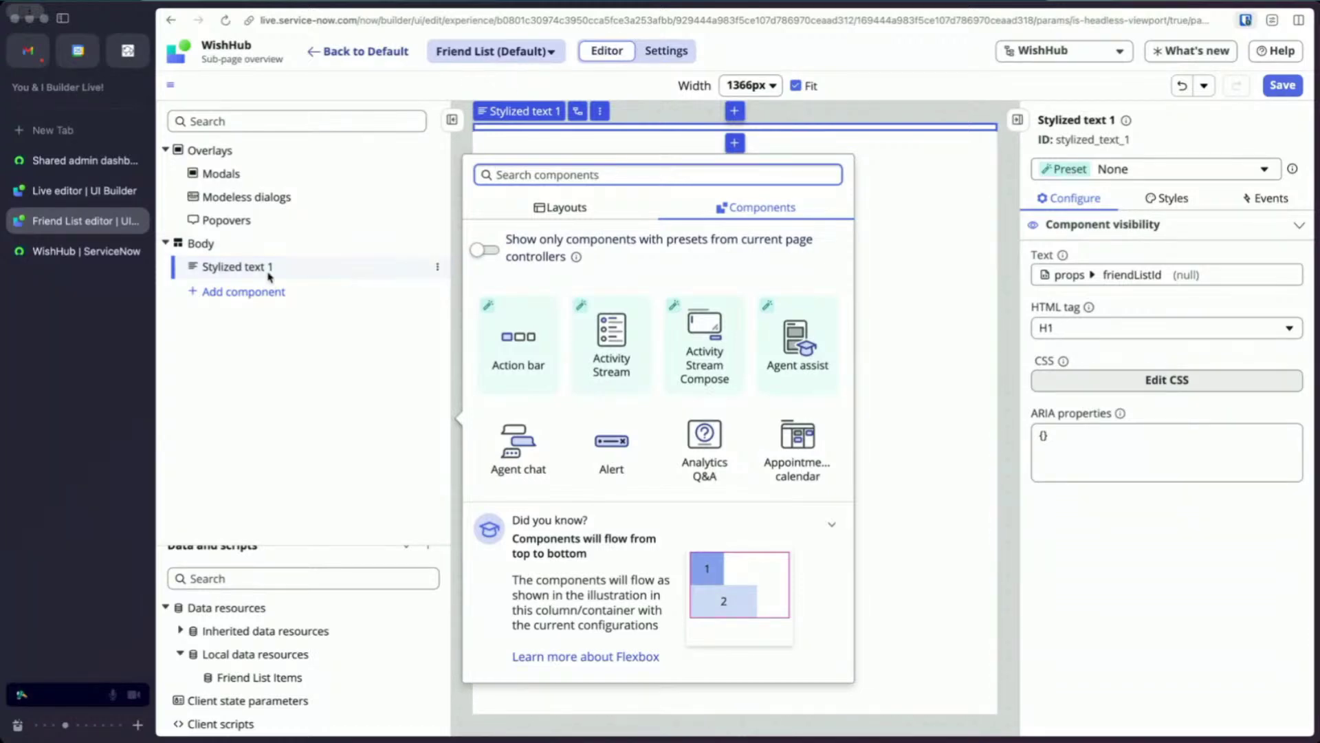
{"action": "type", "text": "re"}
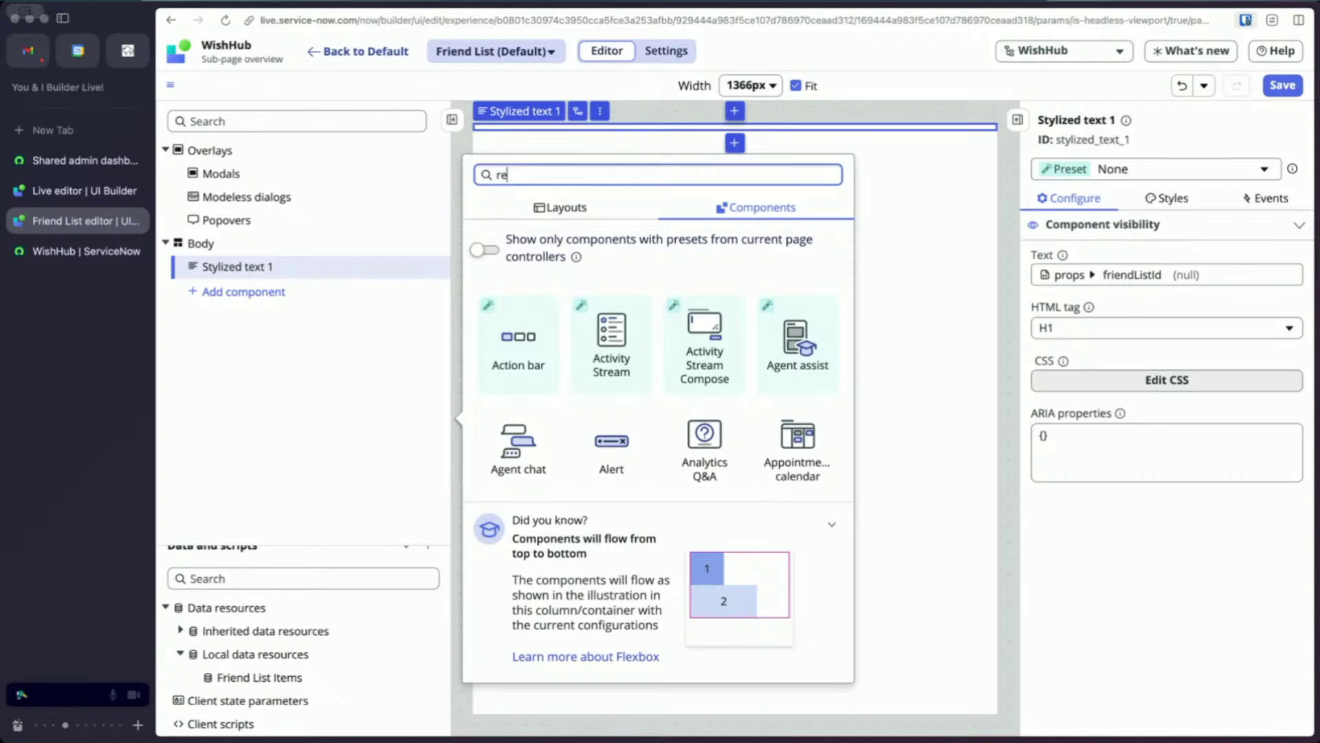
{"action": "type", "text": "pea"}
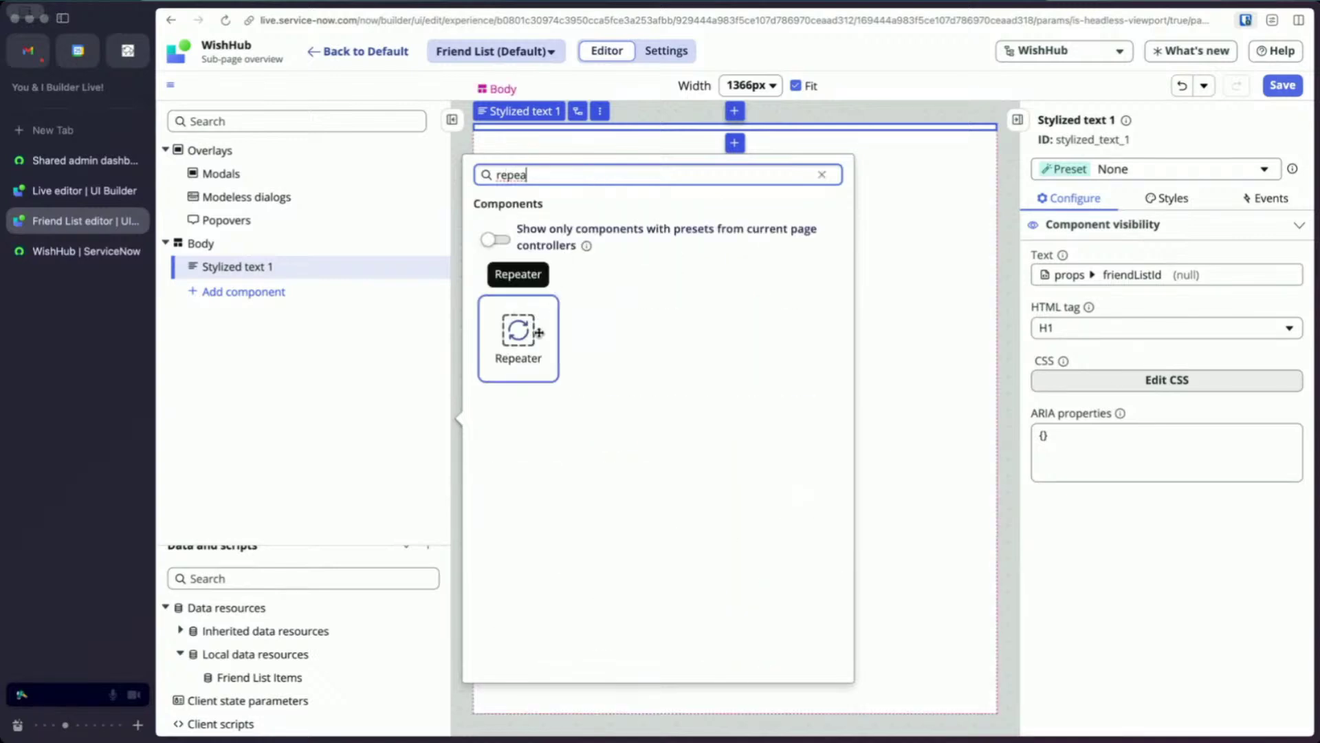
{"action": "left_click", "coordinate": [538, 333]}
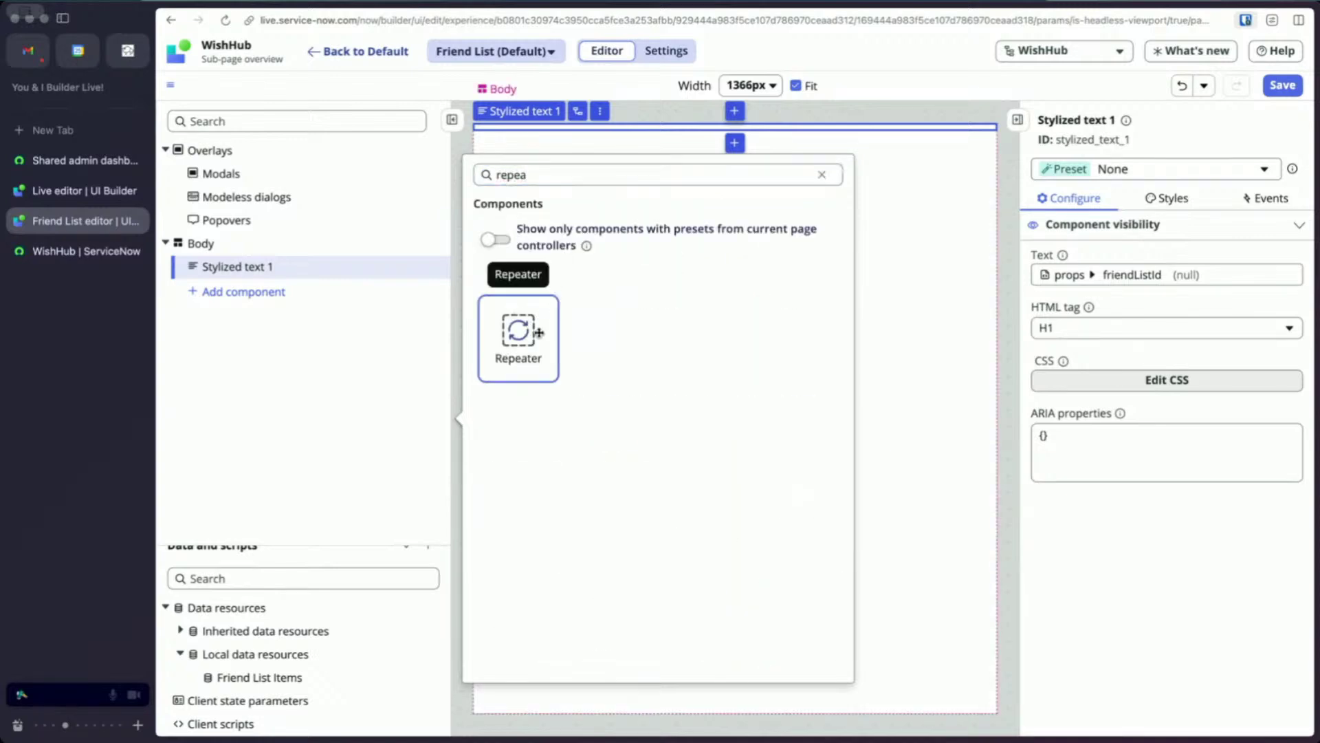
Delete the Stylized text component above the repeater and set the repeater's preset to None.
{"action": "left_click", "coordinate": [439, 271]}
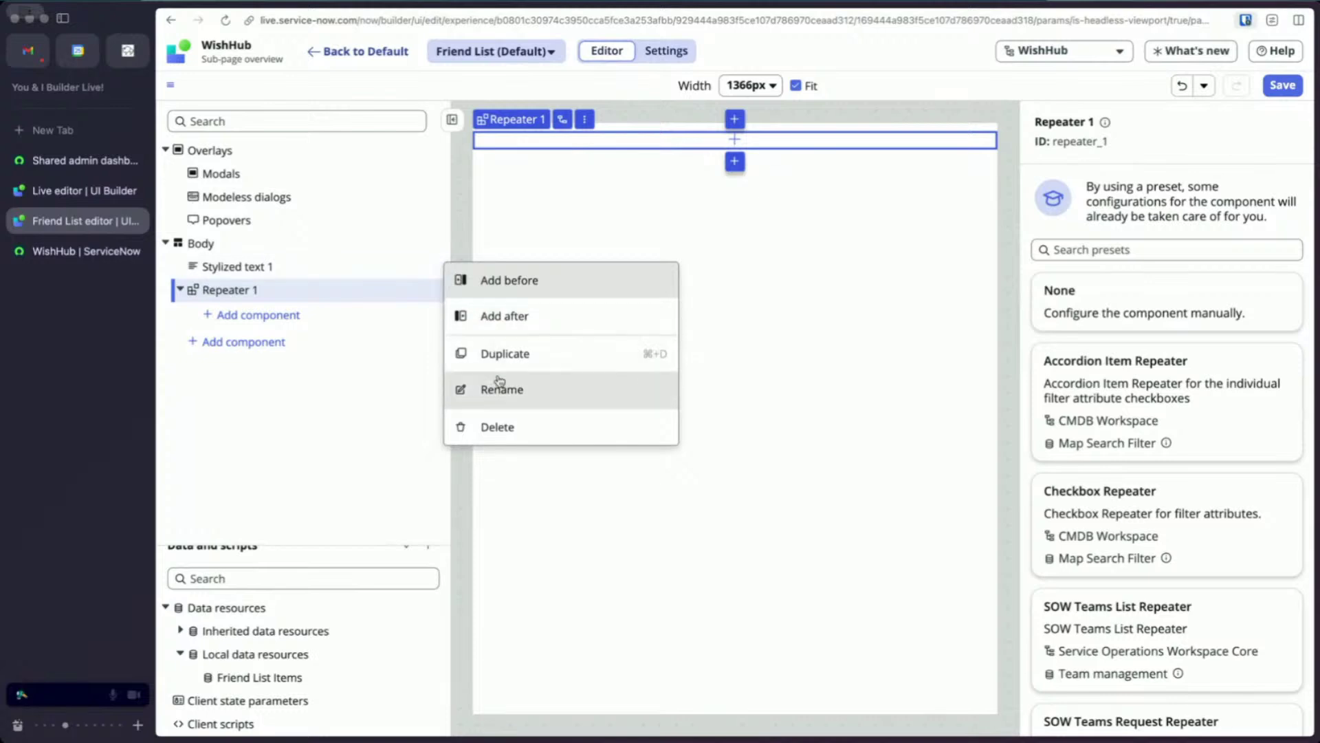
{"action": "left_click", "coordinate": [485, 418]}
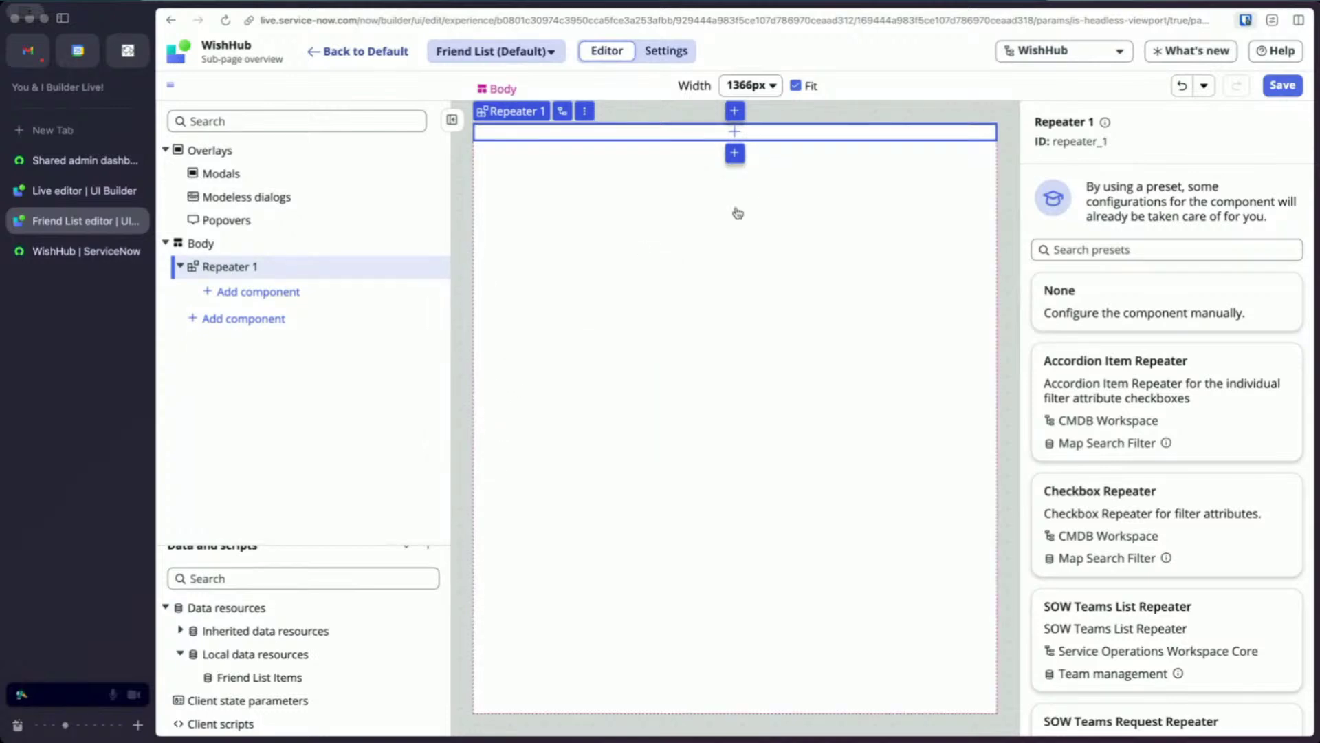
{"action": "left_click", "coordinate": [1155, 307]}
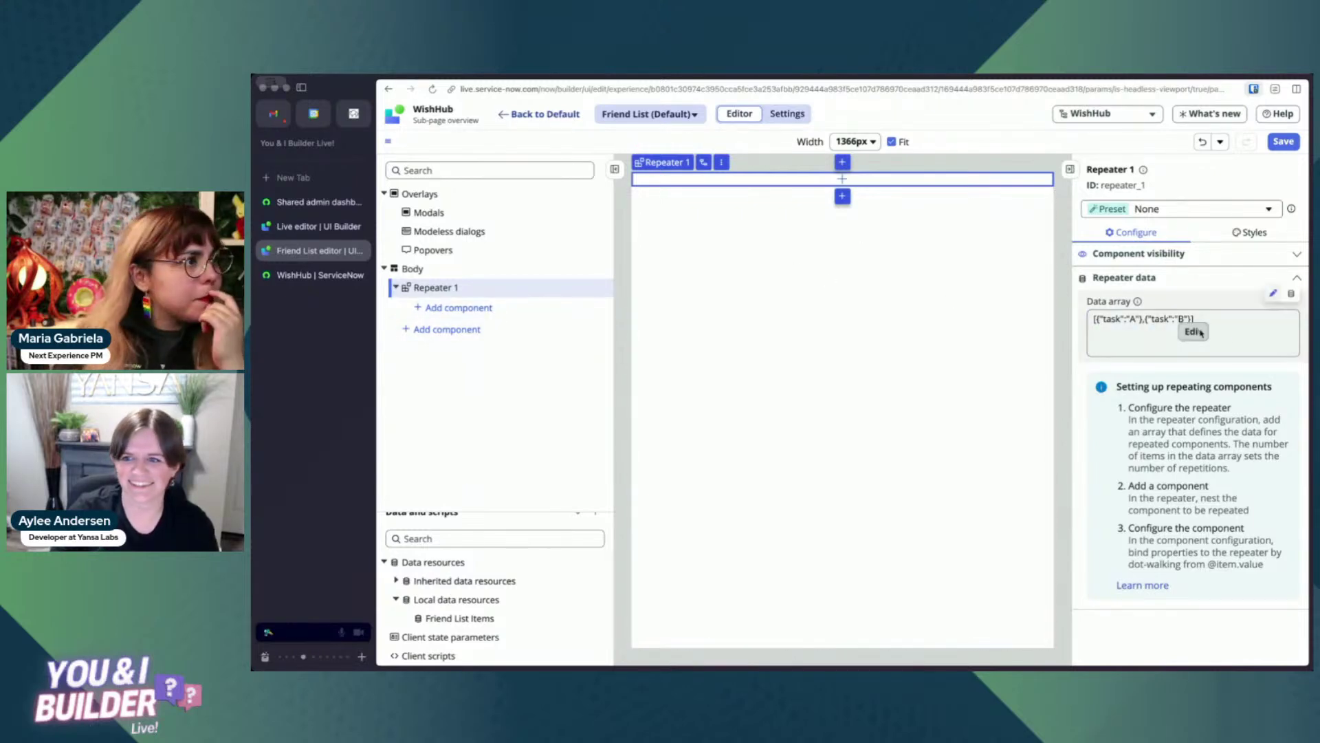
Bind the repeater's data array to the results of the friend_list_items data resource.
{"action": "left_click", "coordinate": [1292, 294]}
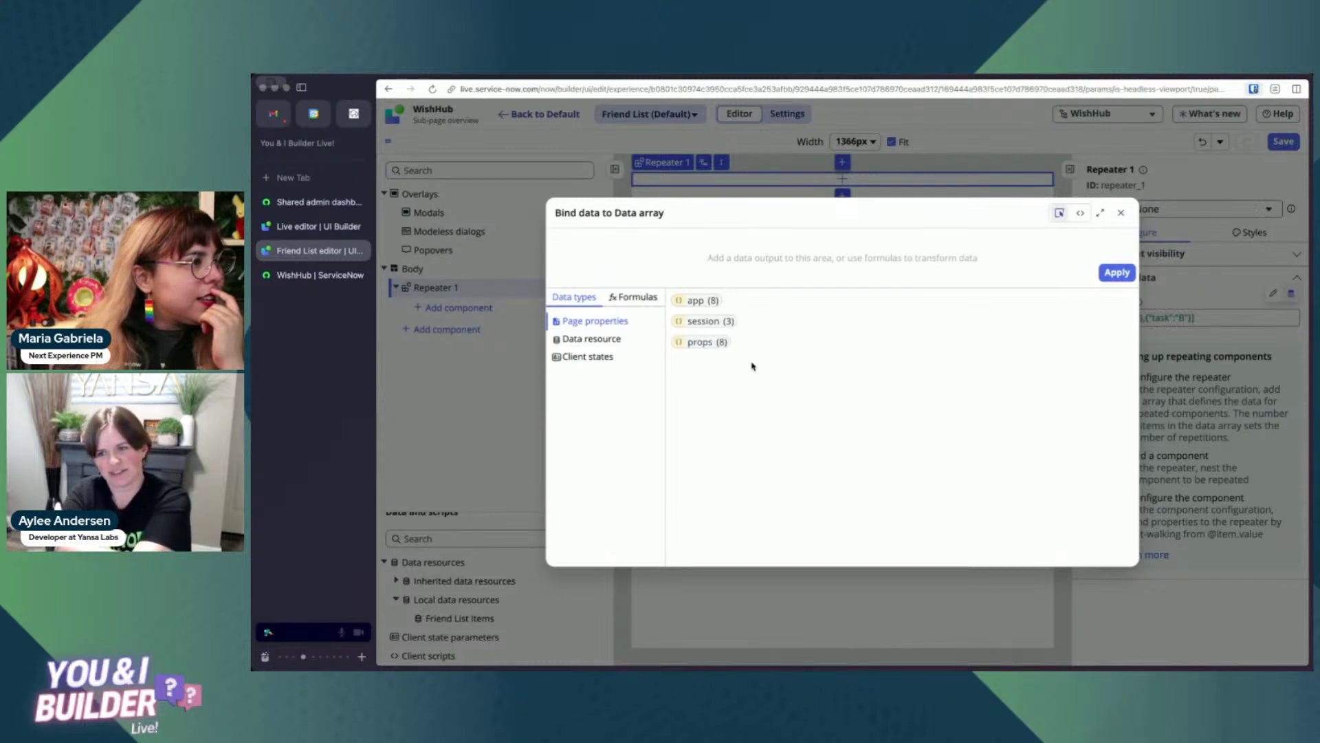
{"action": "left_click", "coordinate": [610, 341]}
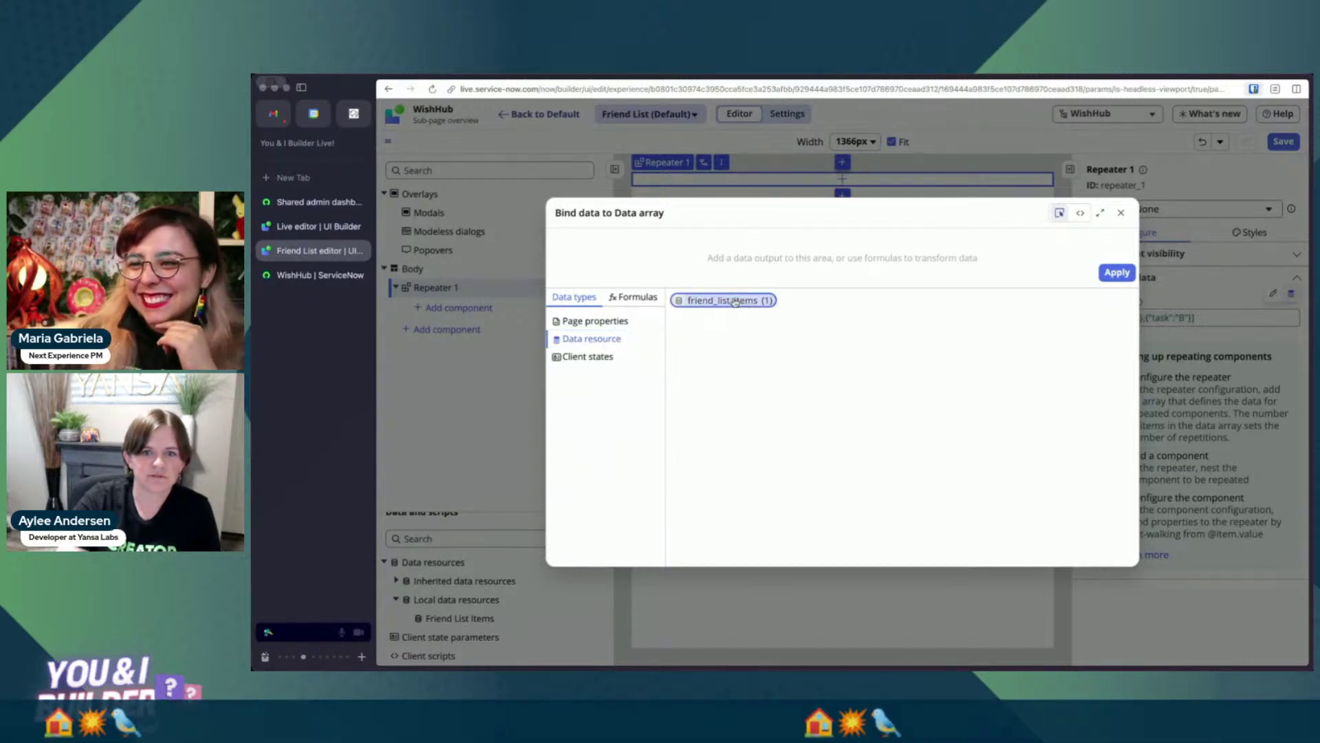
{"action": "left_click", "coordinate": [771, 301]}
{"action": "left_click", "coordinate": [782, 301]}
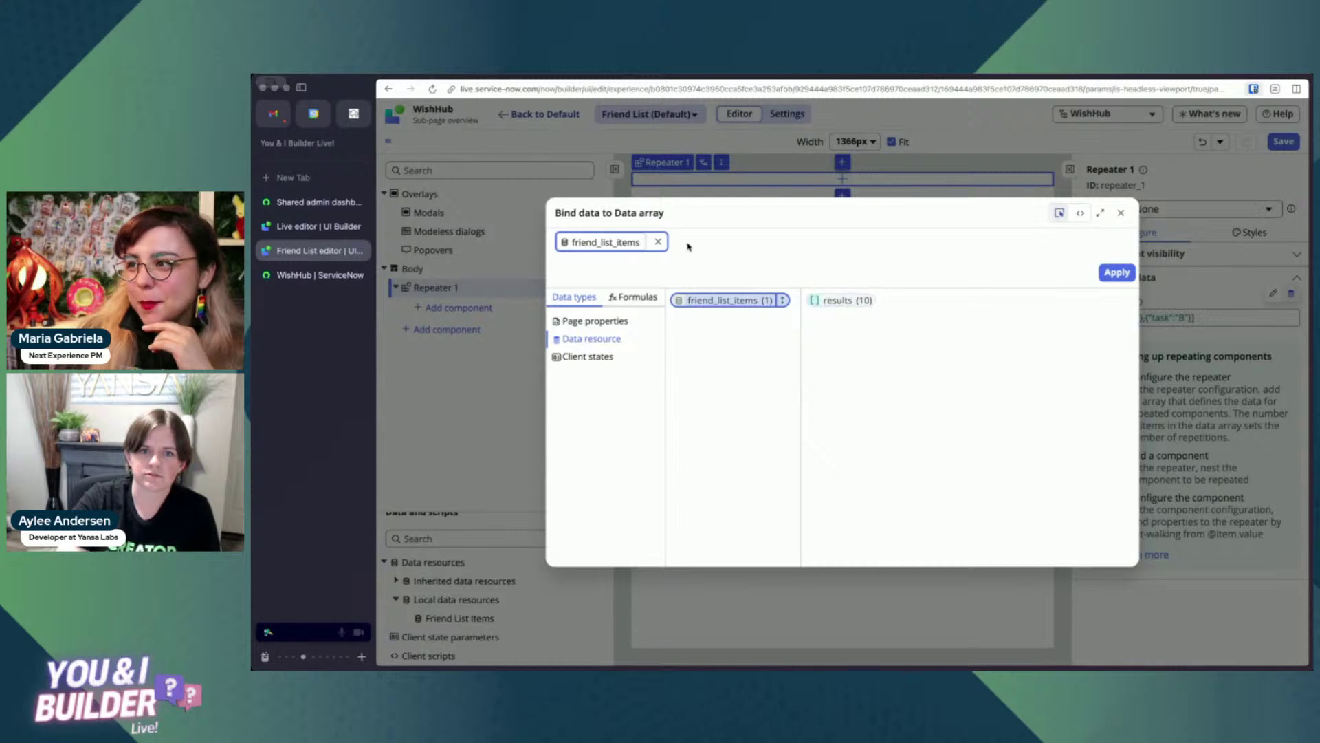
{"action": "left_click", "coordinate": [657, 244]}
{"action": "left_click", "coordinate": [846, 302]}
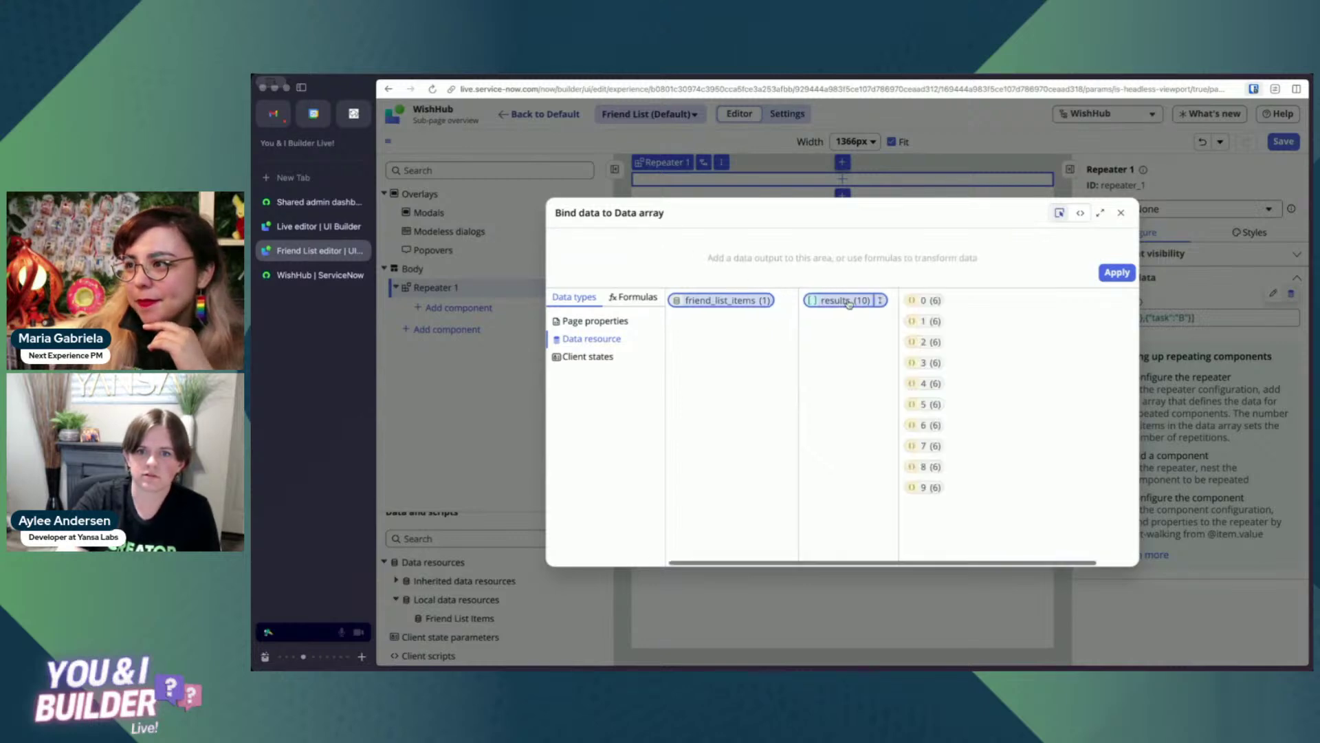
{"action": "left_click", "coordinate": [843, 300]}
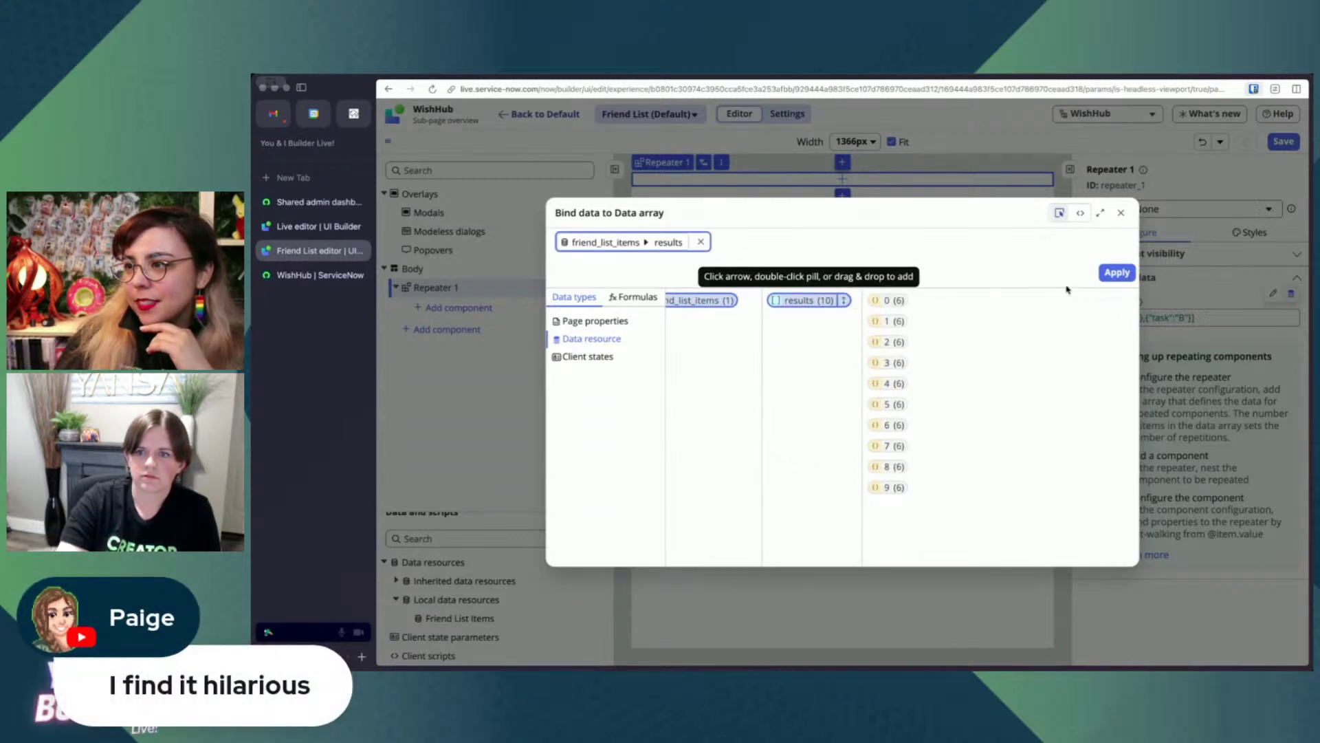
{"action": "left_click", "coordinate": [1117, 273]}
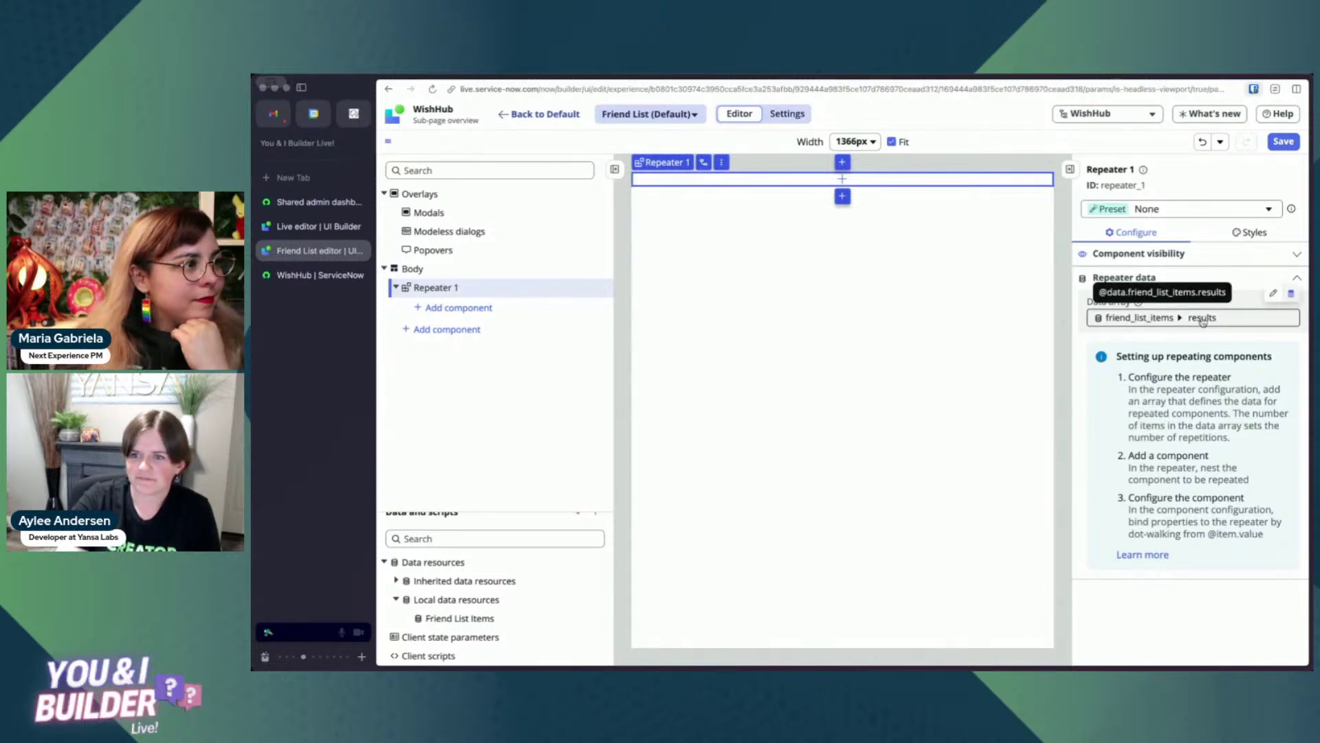
Add a Stylized text component inside the repeater and replace its preset with None.
{"action": "left_click", "coordinate": [481, 311]}
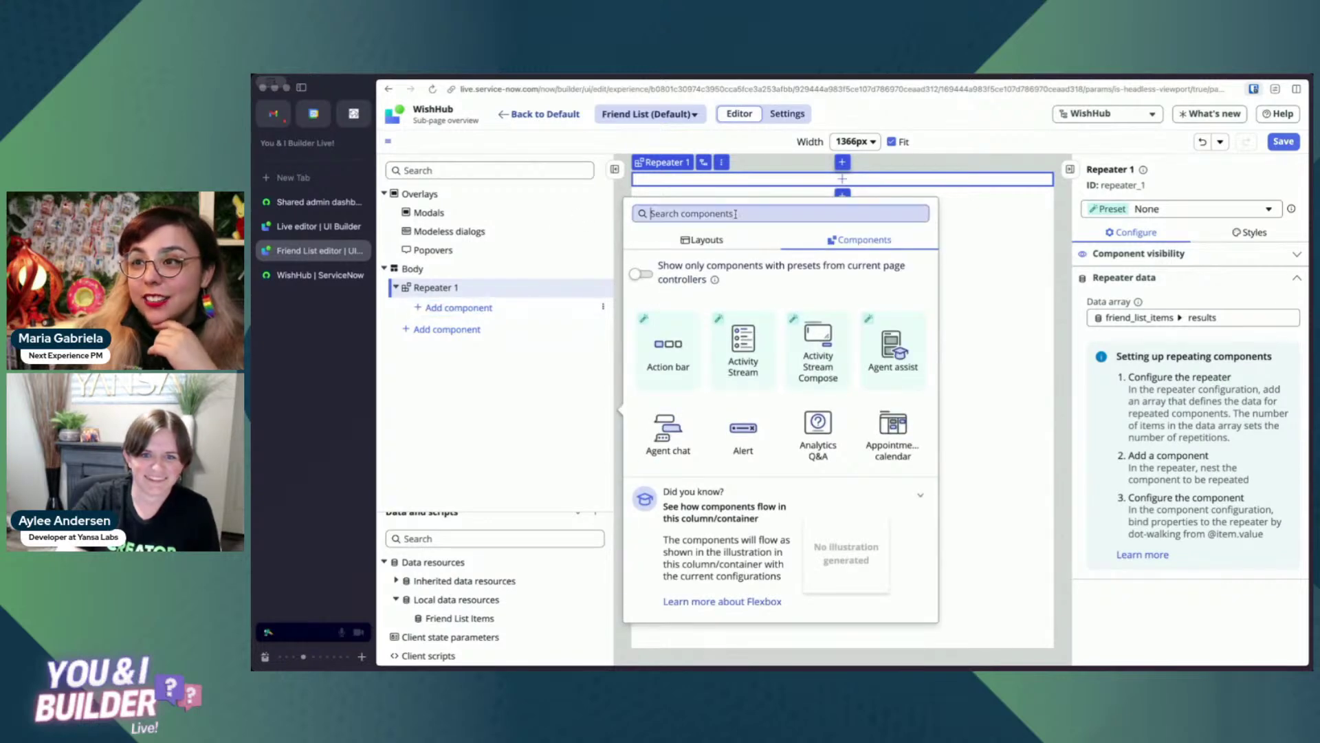
{"action": "type", "text": "styli"}
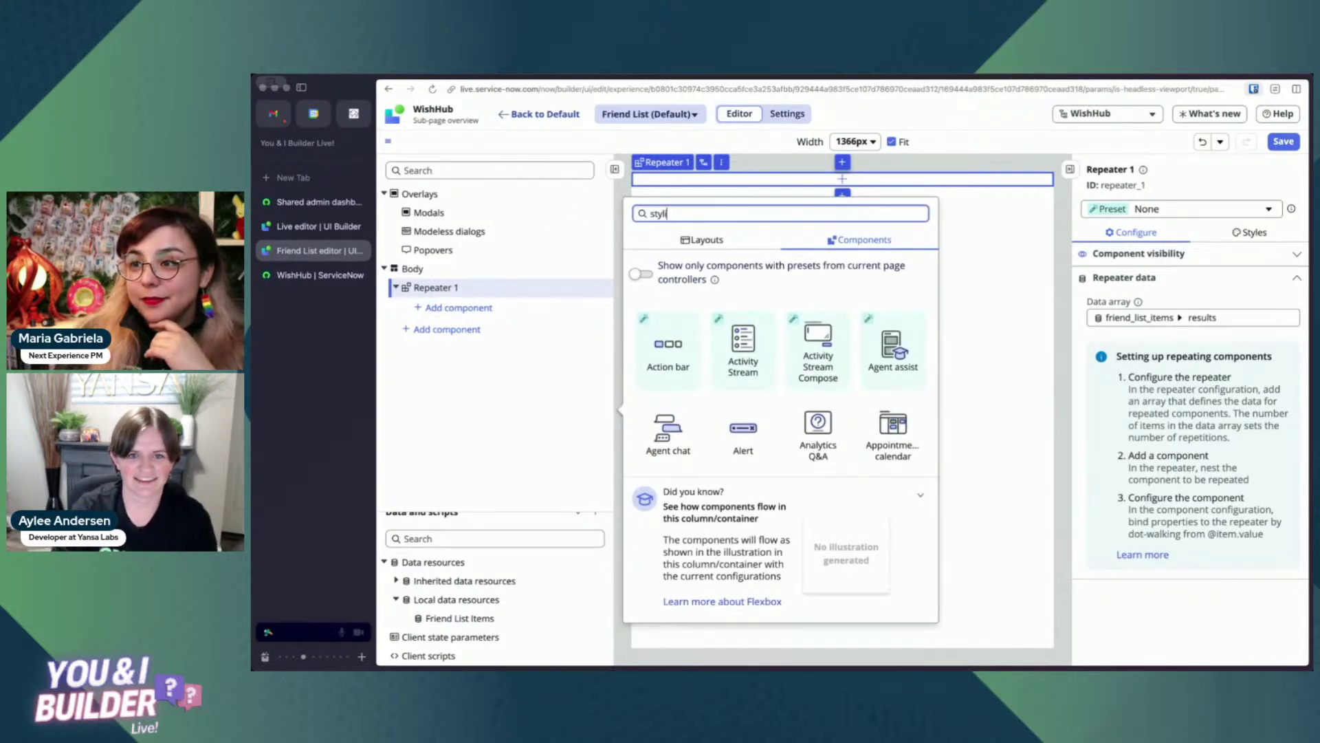
{"action": "left_click", "coordinate": [686, 351]}
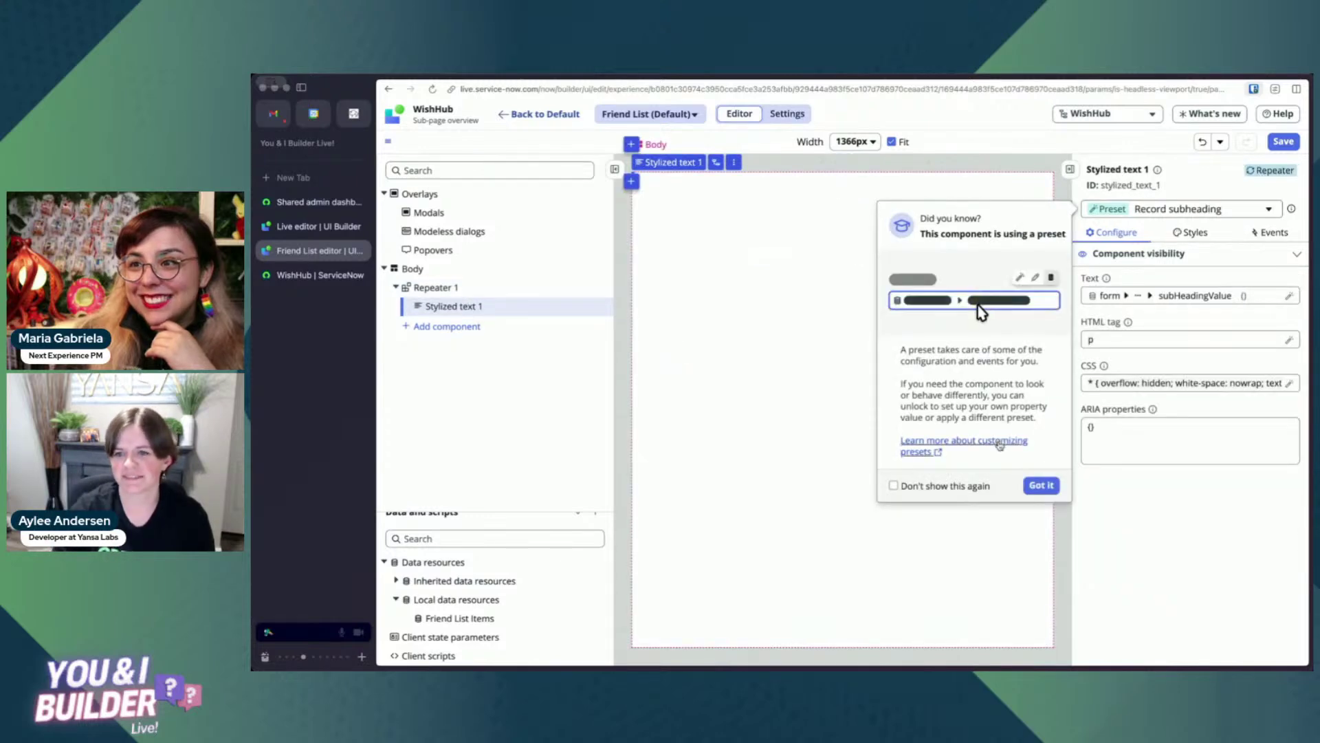
{"action": "left_click", "coordinate": [1041, 485]}
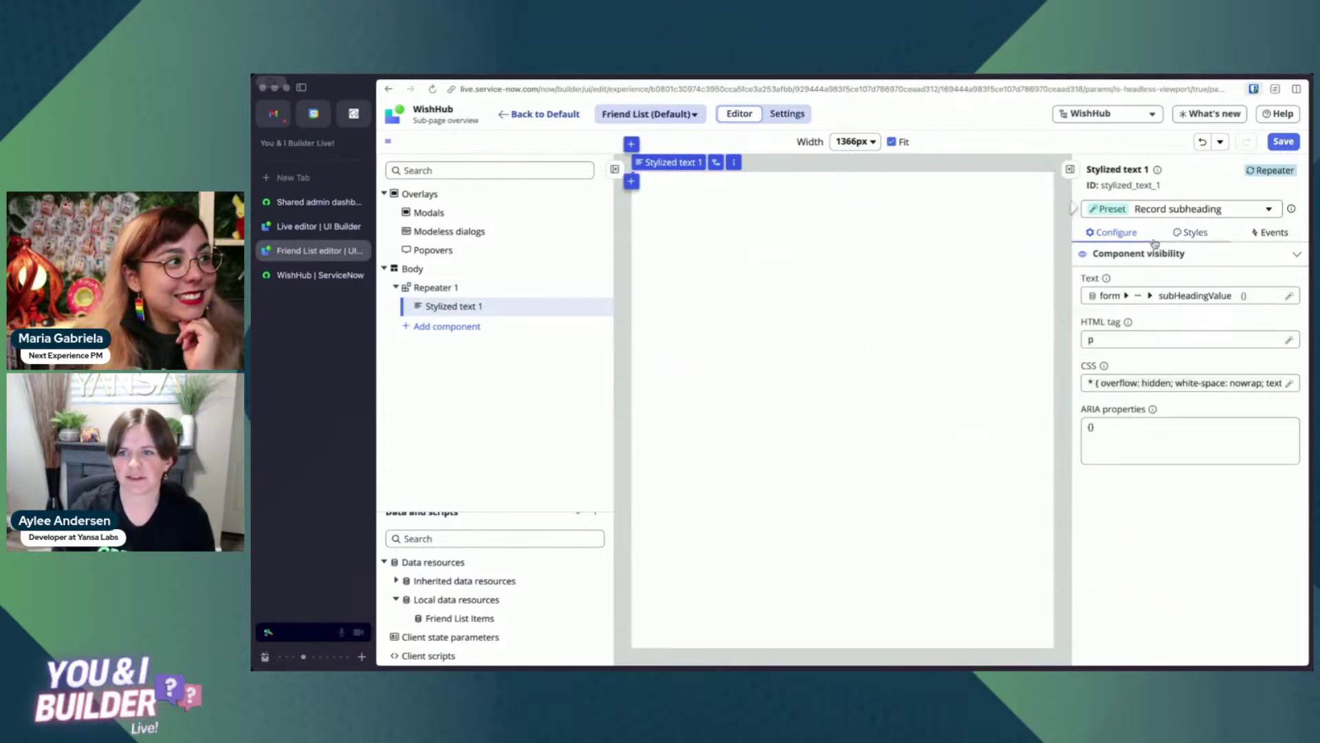
{"action": "left_click", "coordinate": [1161, 216]}
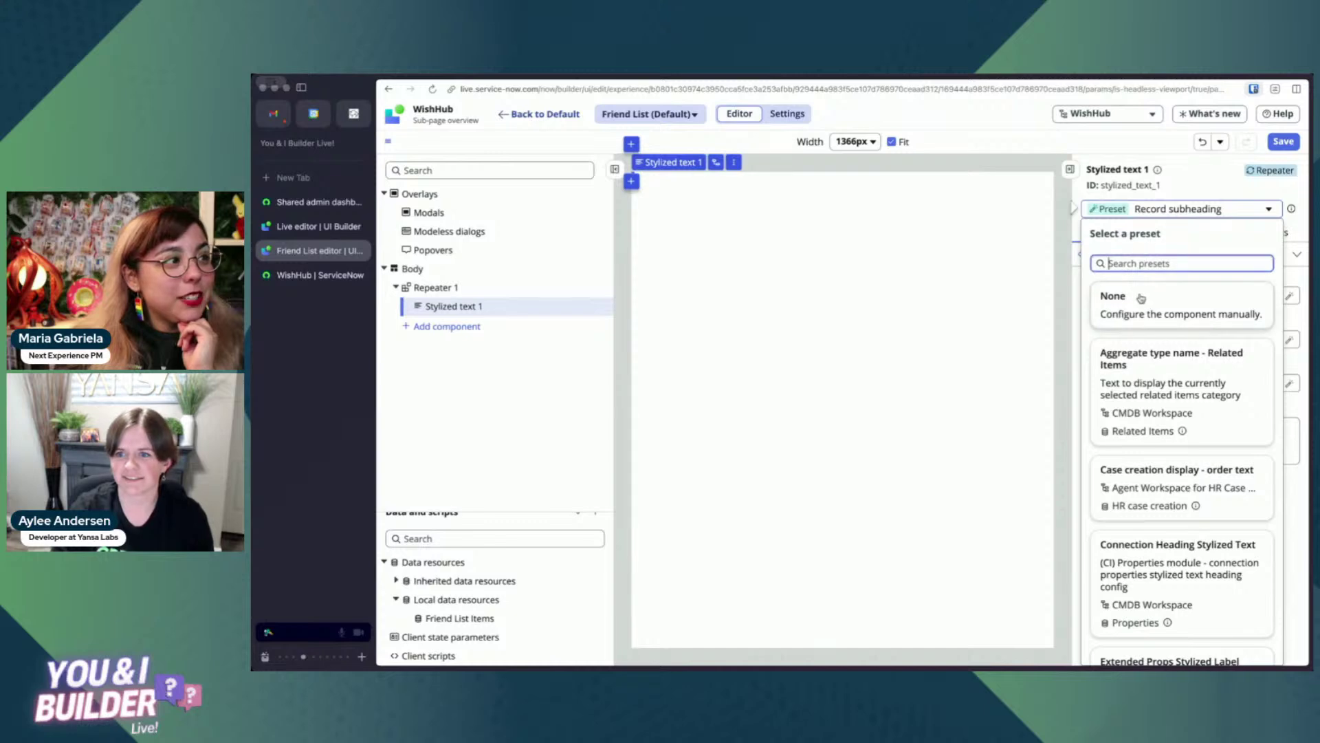
{"action": "left_click", "coordinate": [1140, 315]}
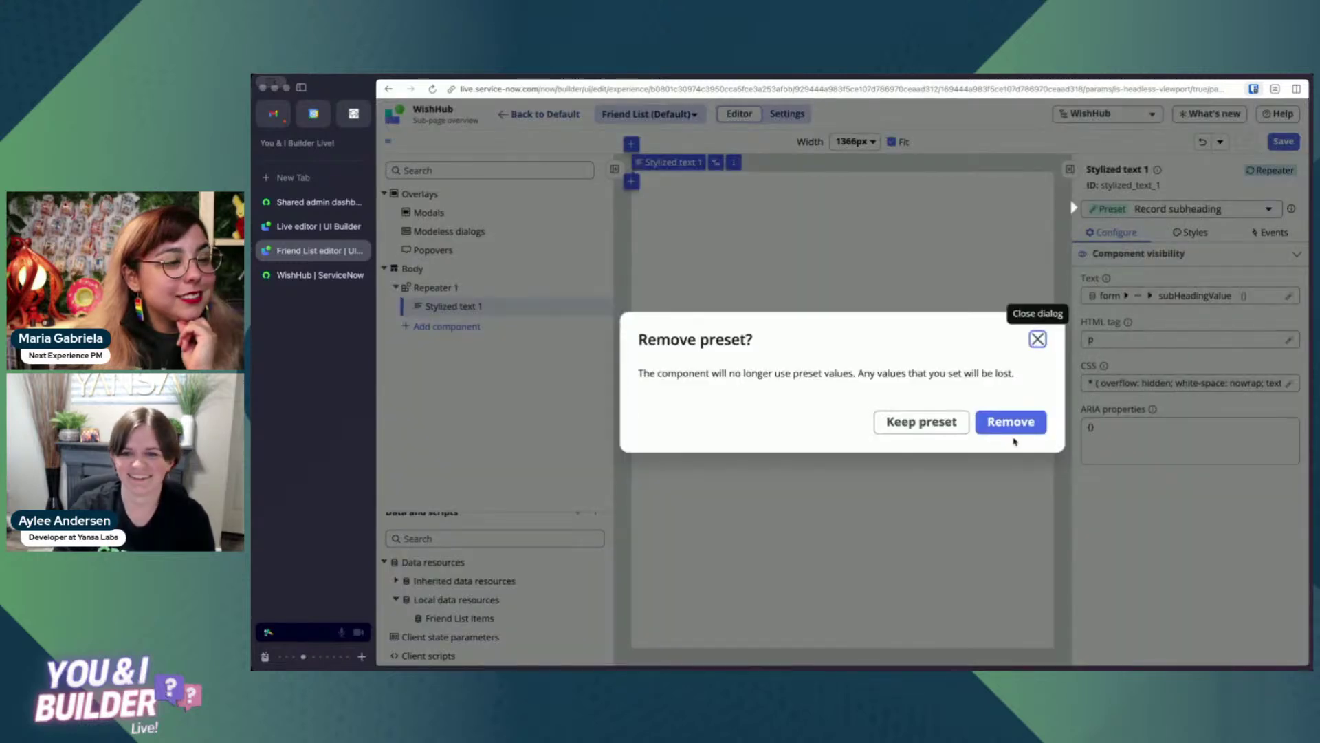
{"action": "left_click", "coordinate": [1011, 428]}
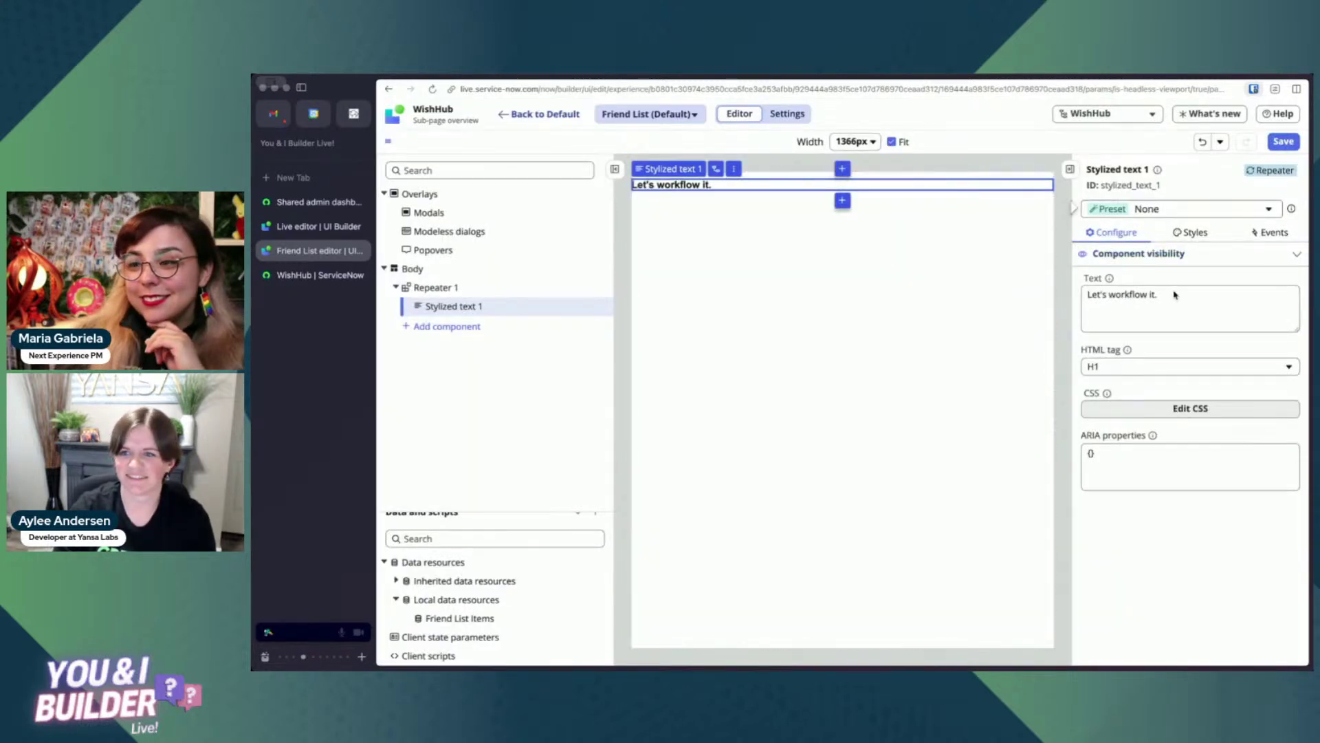
Bind the stylized text to the value of the repeater item's name field and save the page.
{"action": "left_click", "coordinate": [1290, 270]}
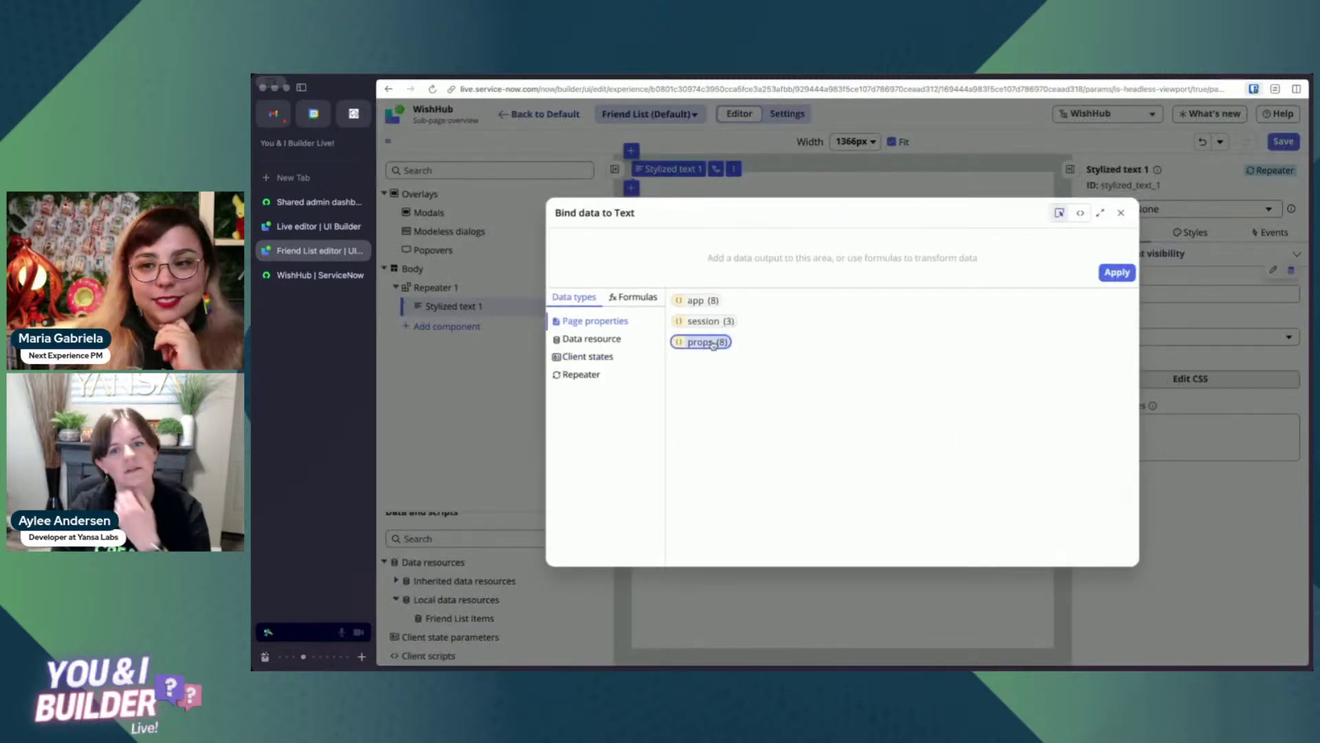
{"action": "left_click", "coordinate": [592, 376]}
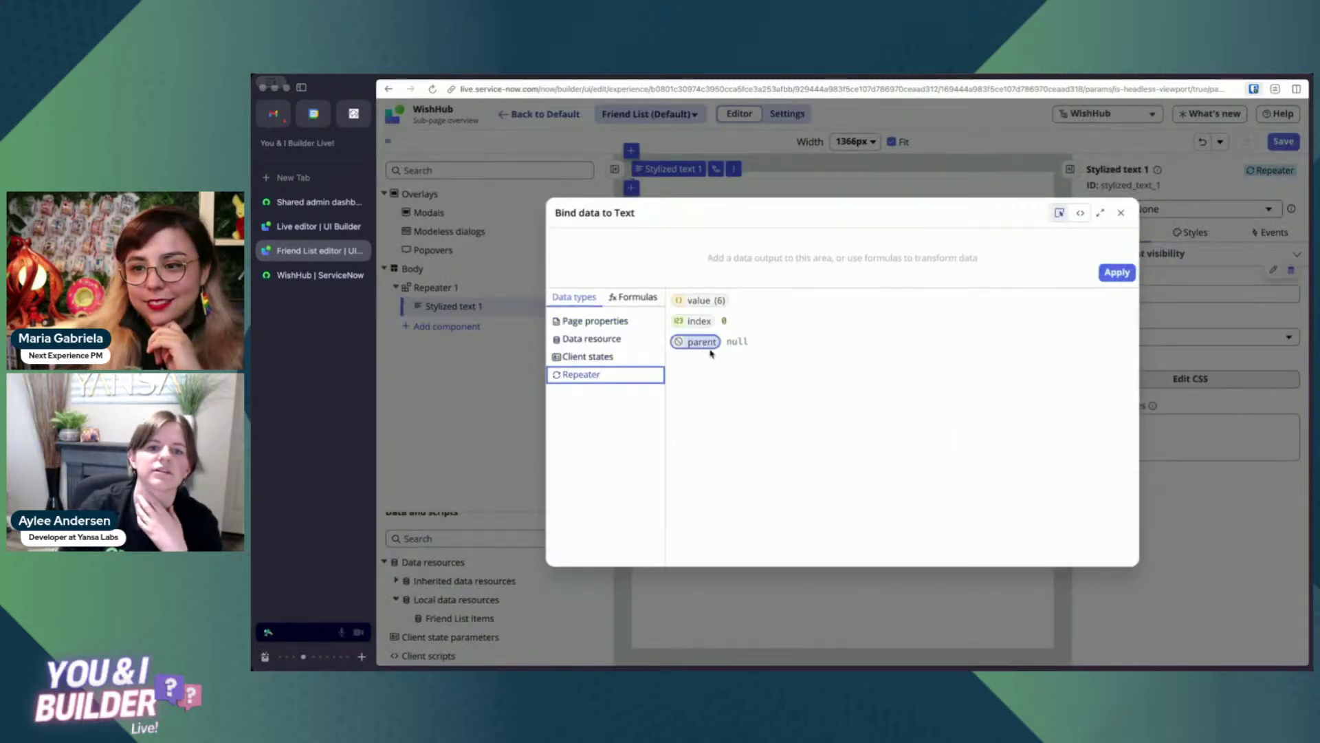
{"action": "left_click", "coordinate": [703, 302]}
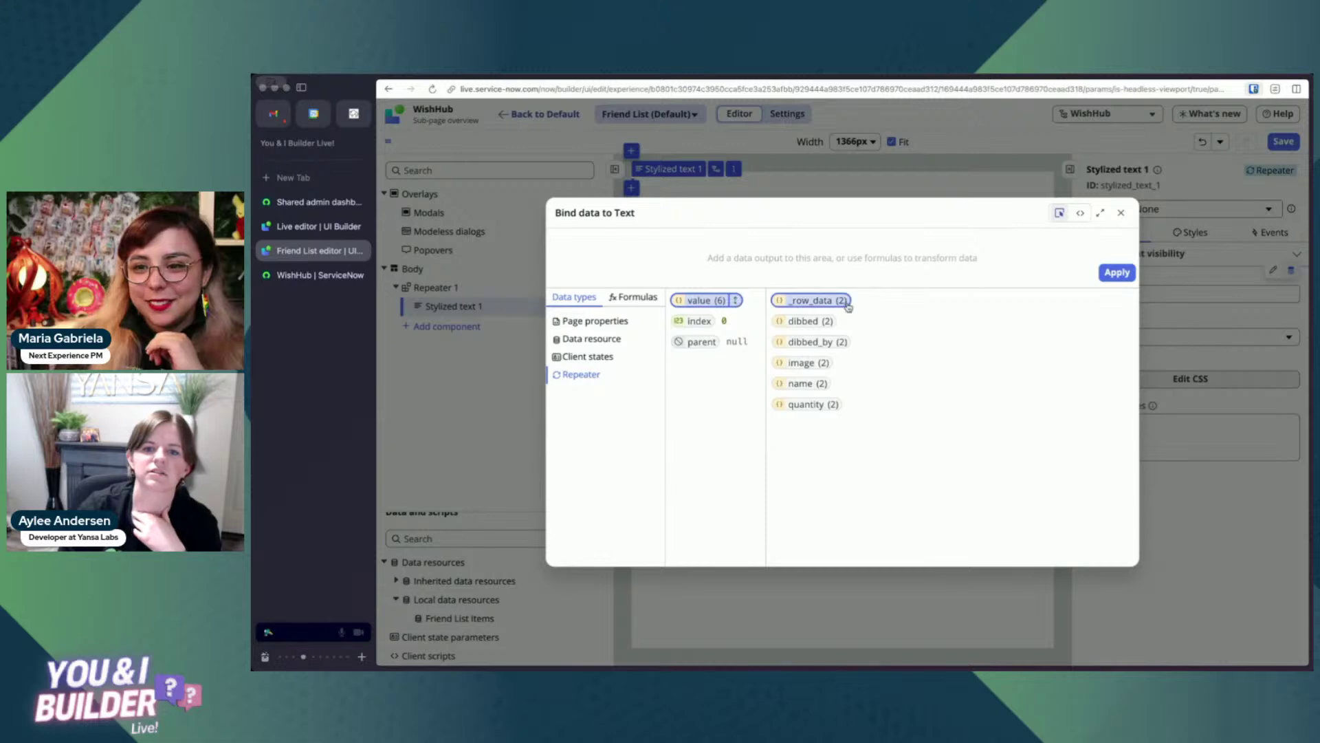
{"action": "left_click", "coordinate": [801, 384]}
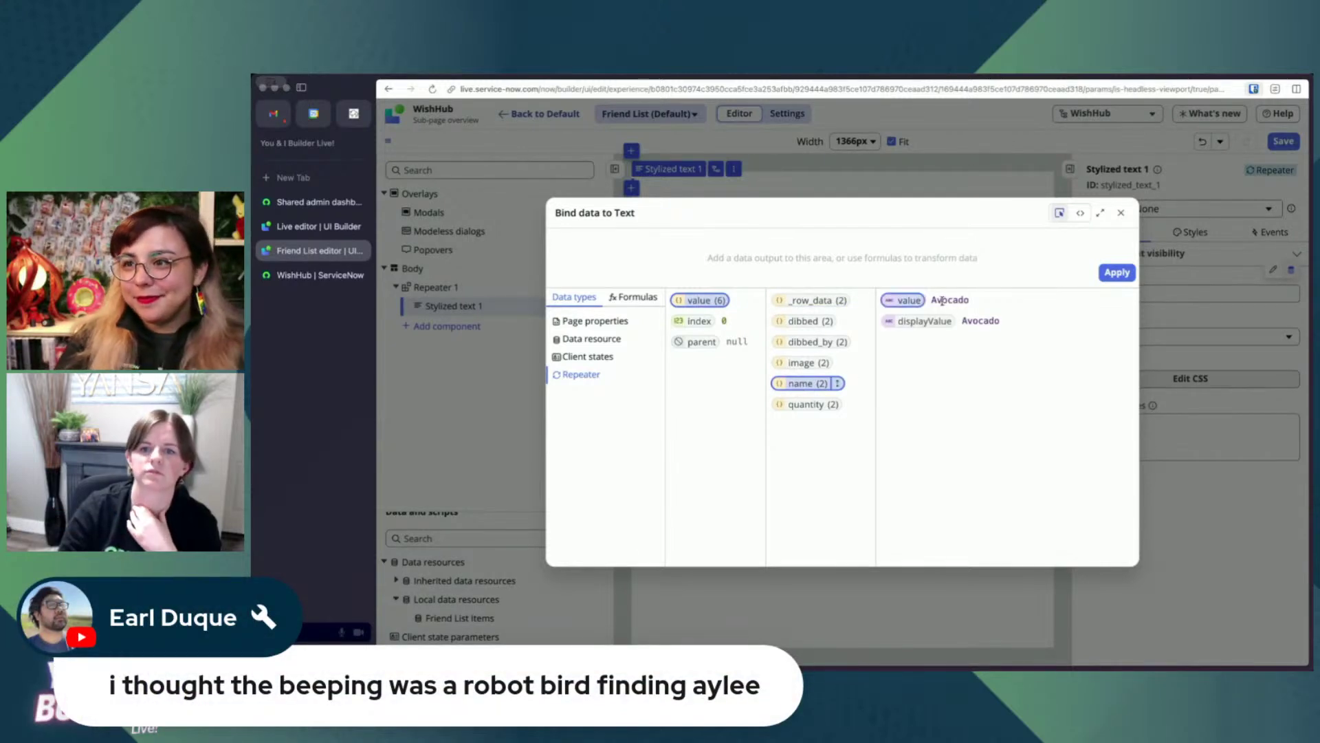
{"action": "left_click", "coordinate": [905, 304]}
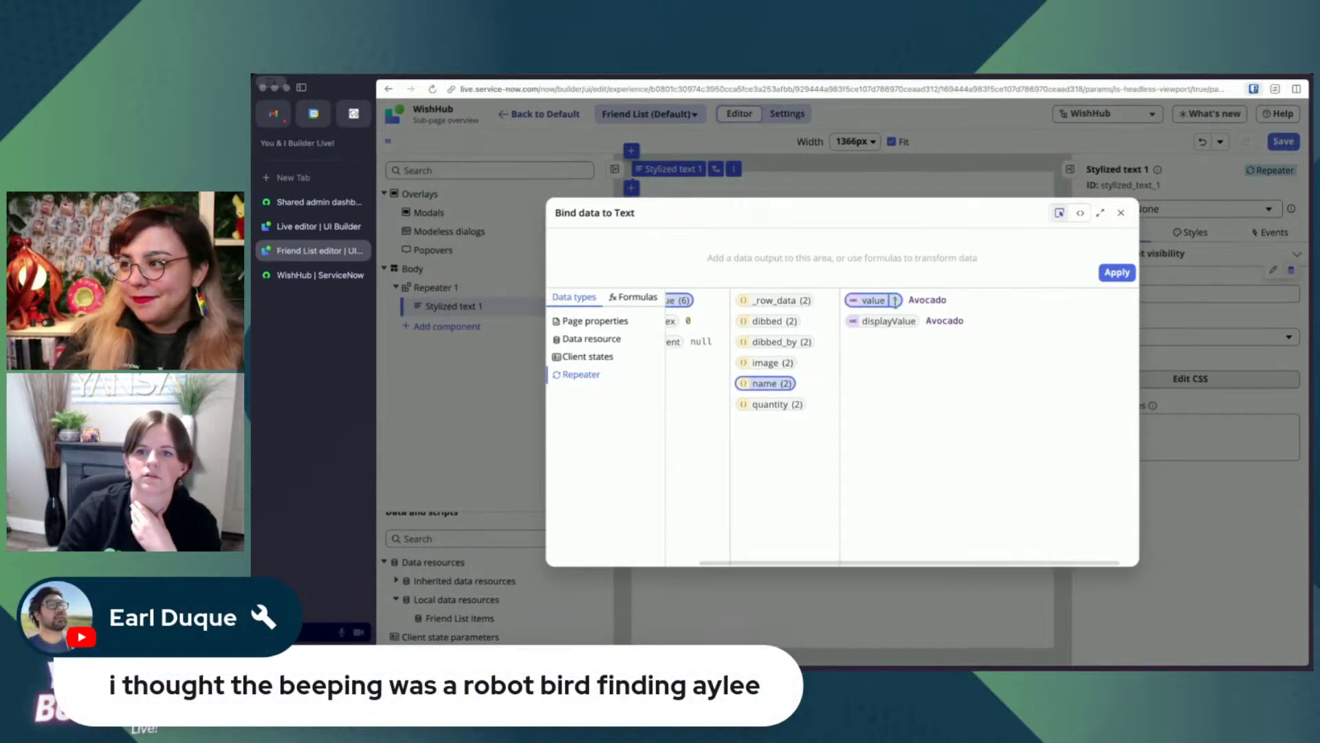
{"action": "left_click", "coordinate": [895, 301]}
{"action": "left_click", "coordinate": [1117, 272]}
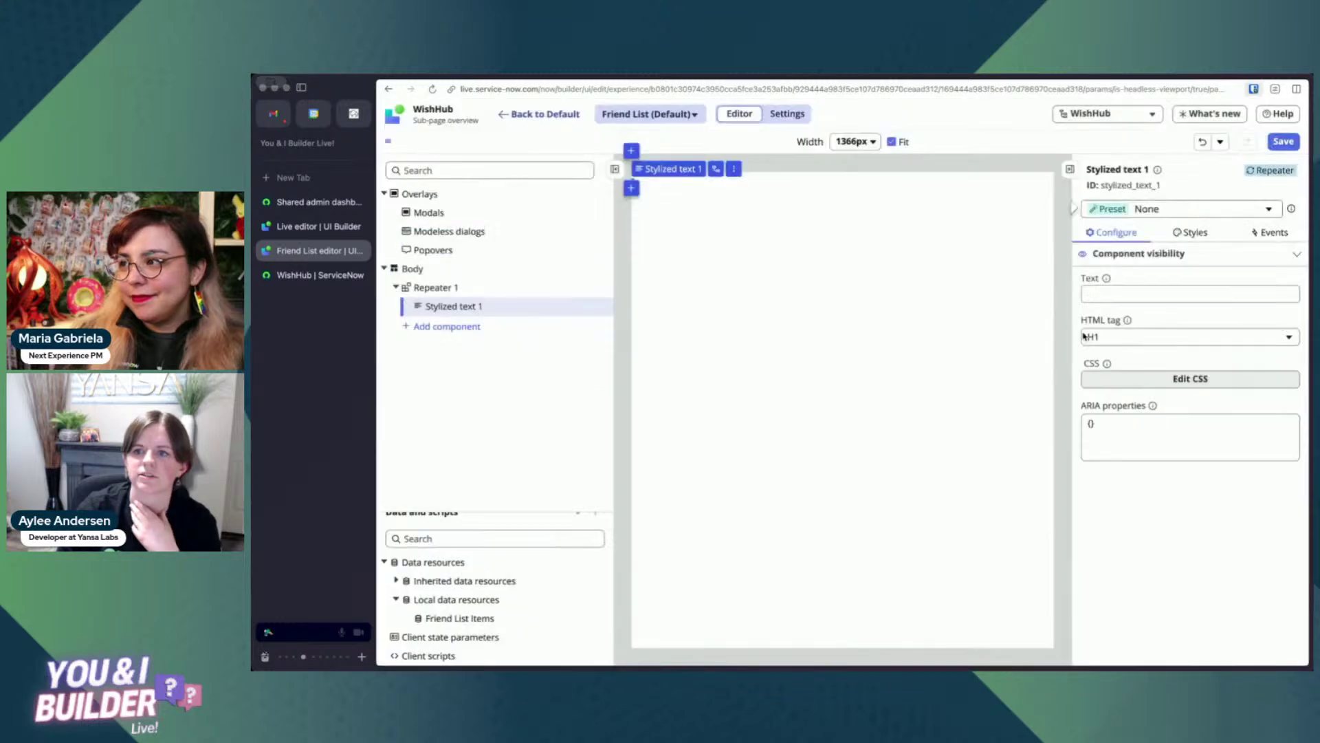
{"action": "left_click", "coordinate": [1283, 141]}
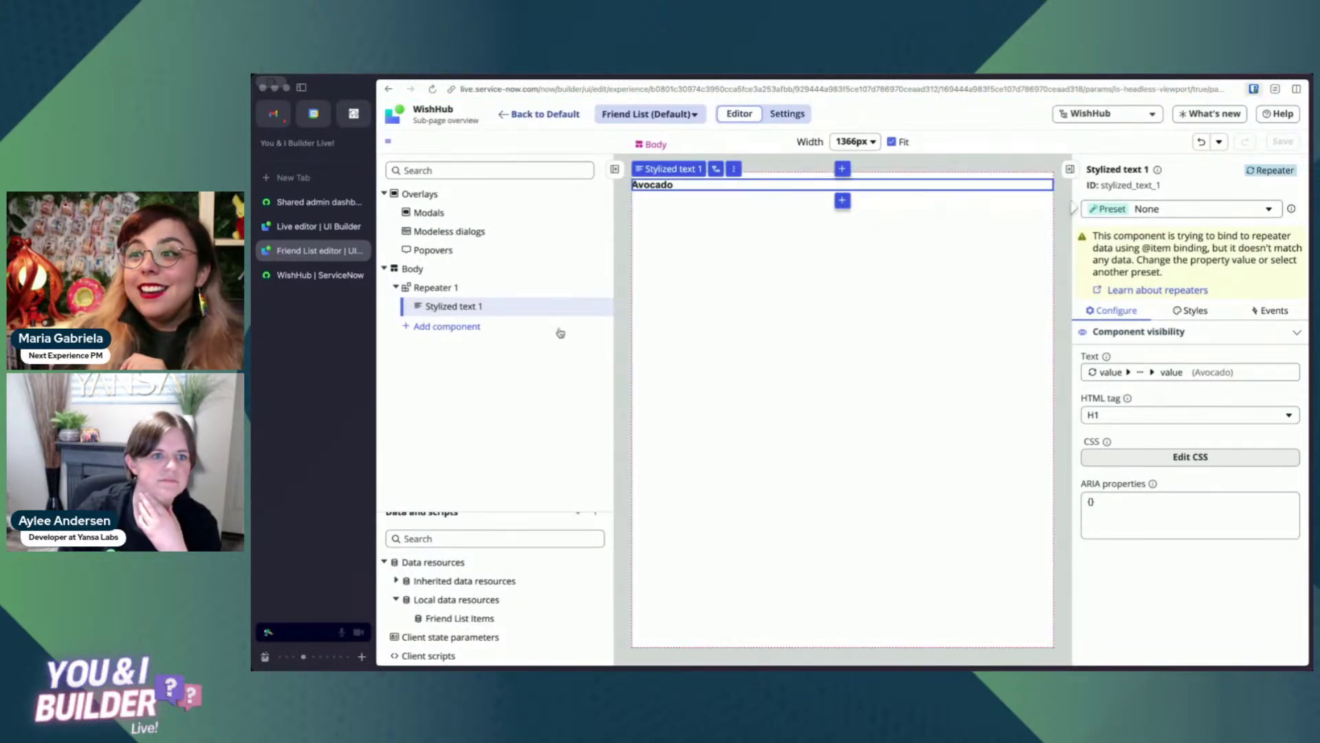
Reload the live WishHub page and select each wishlist under Friend Wishlists to check whether its items display.
{"action": "left_click", "coordinate": [301, 277]}
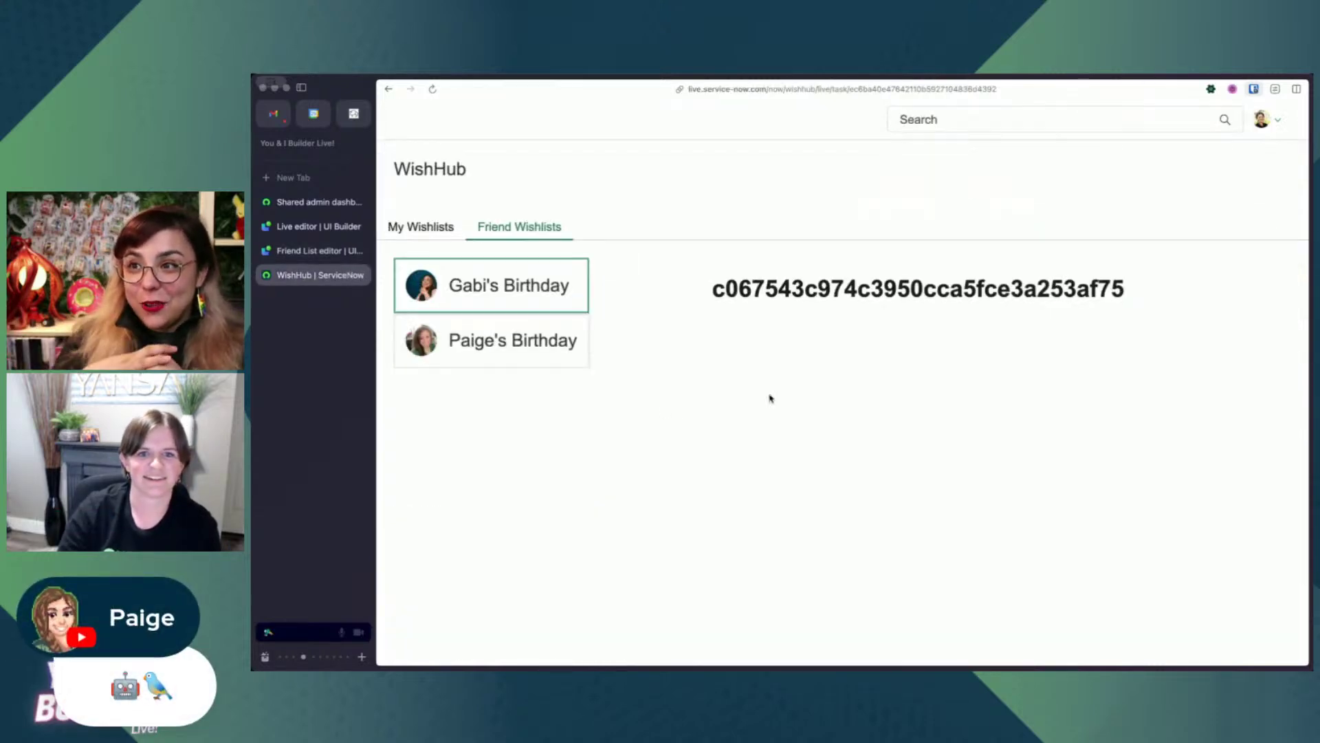
{"action": "key", "text": "super+r"}
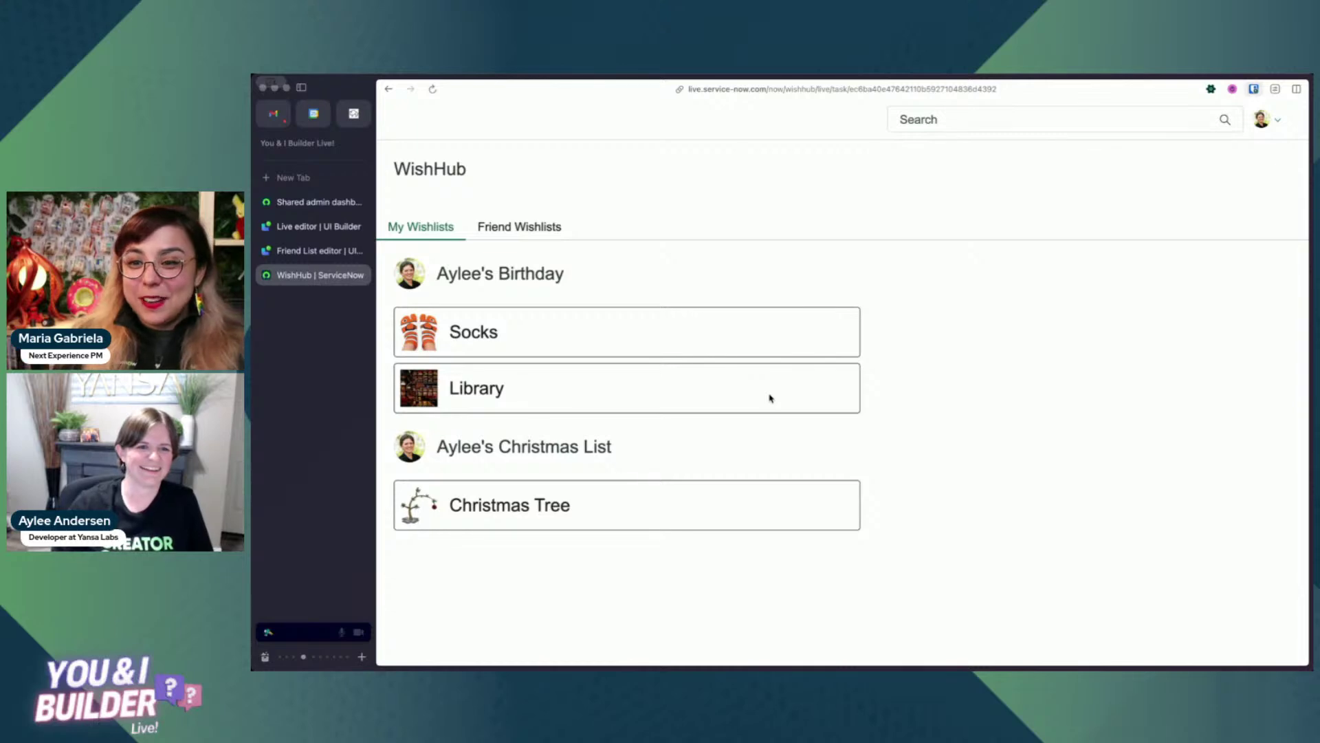
{"action": "left_click", "coordinate": [527, 233]}
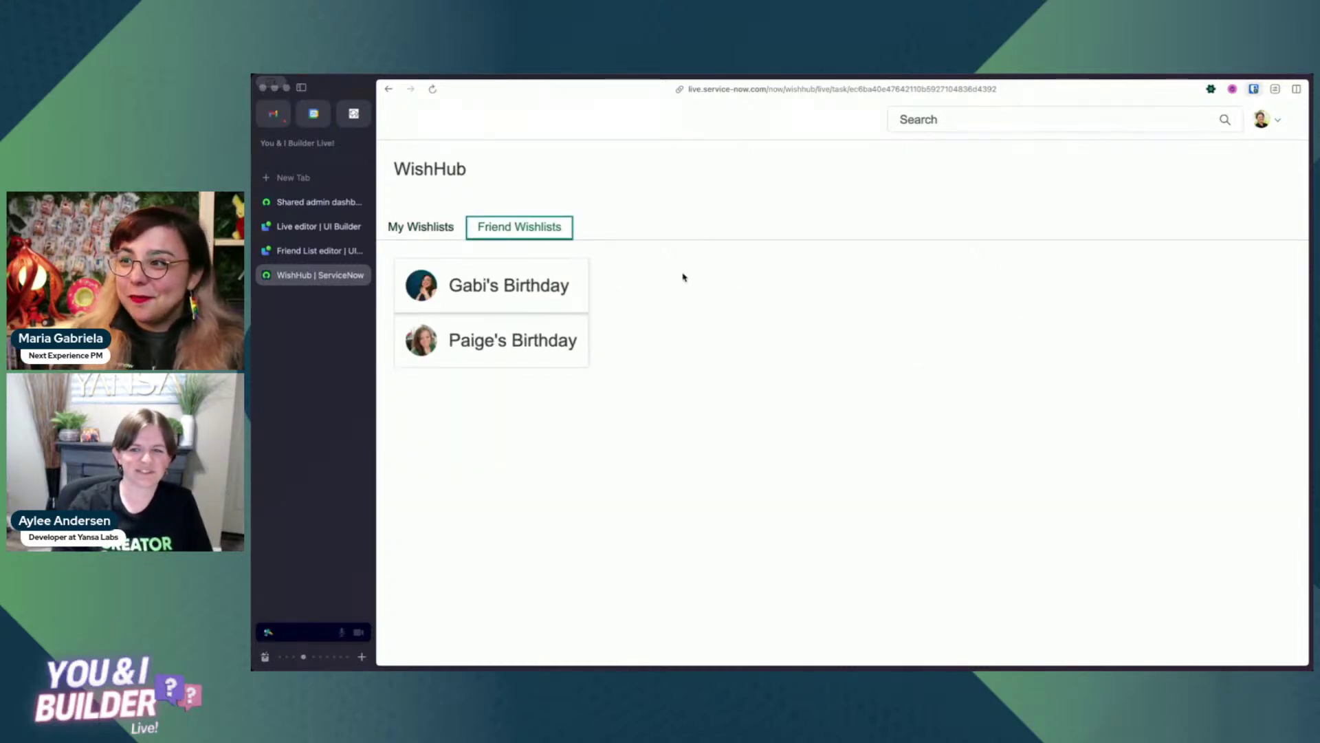
{"action": "left_click", "coordinate": [516, 285]}
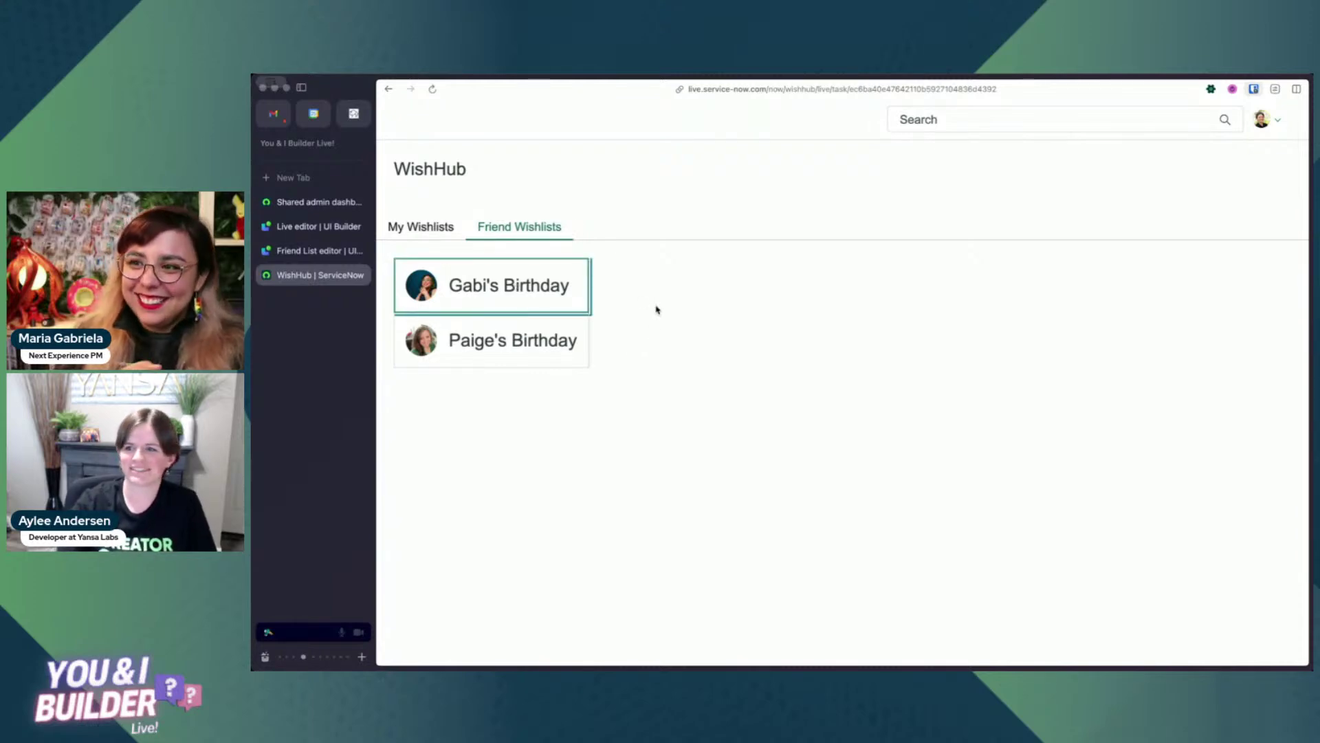
{"action": "left_click", "coordinate": [509, 344]}
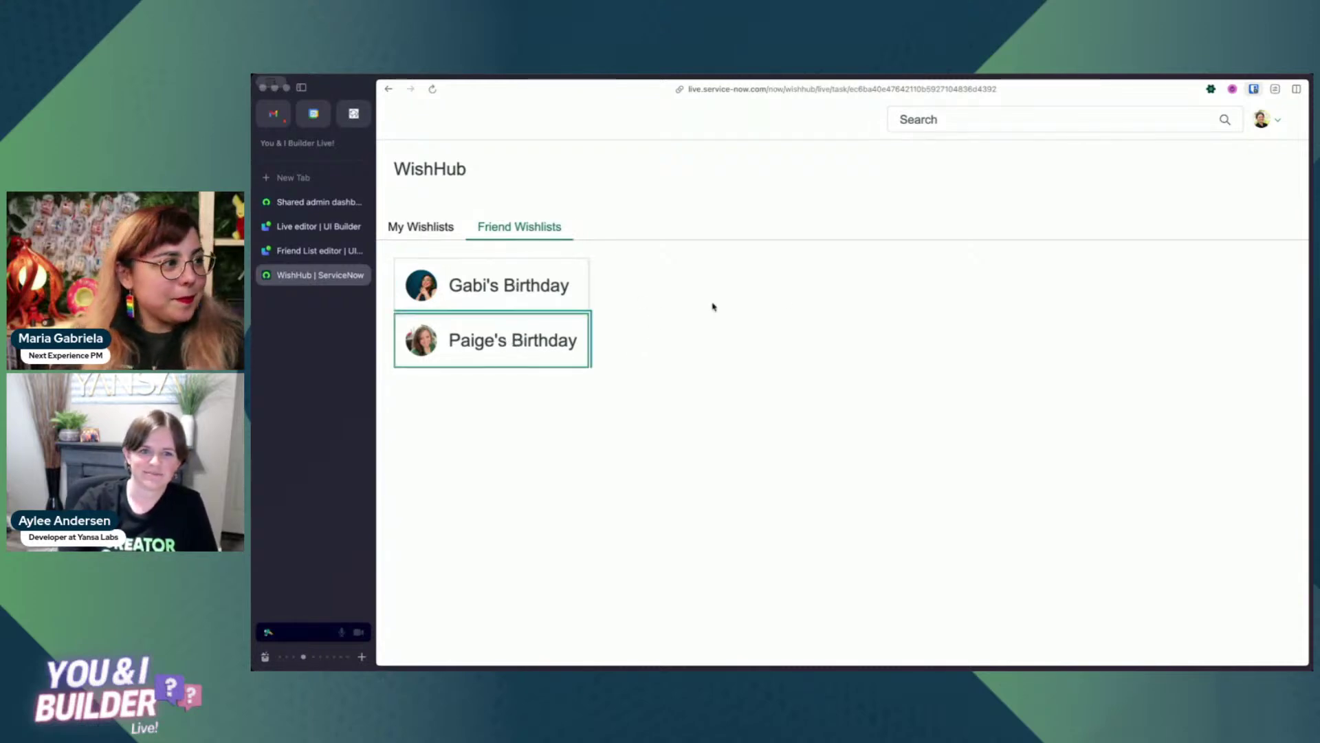
{"action": "left_click", "coordinate": [523, 285]}
{"action": "left_click", "coordinate": [542, 352]}
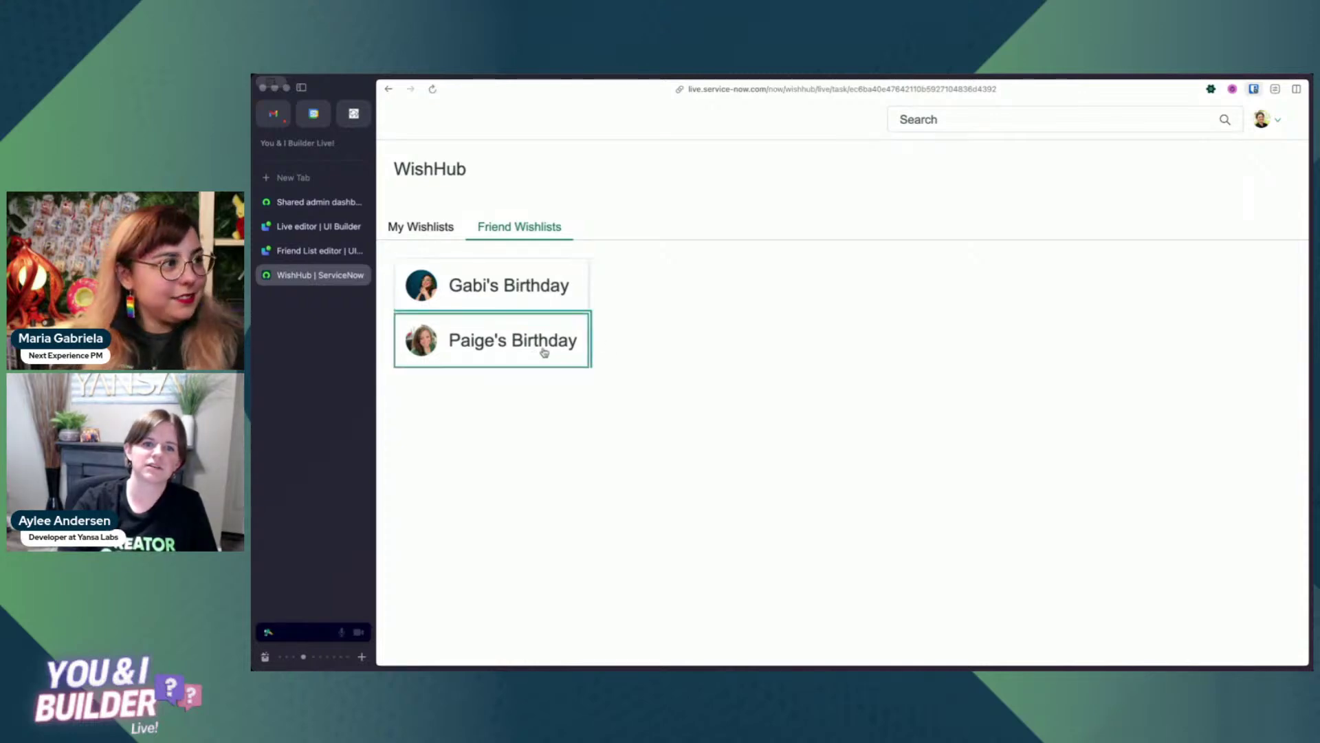
Select Gabi's Birthday on the live page, and review the stylized text's binding and the repeater's data array in the Friend List editor.
{"action": "left_click", "coordinate": [539, 298]}
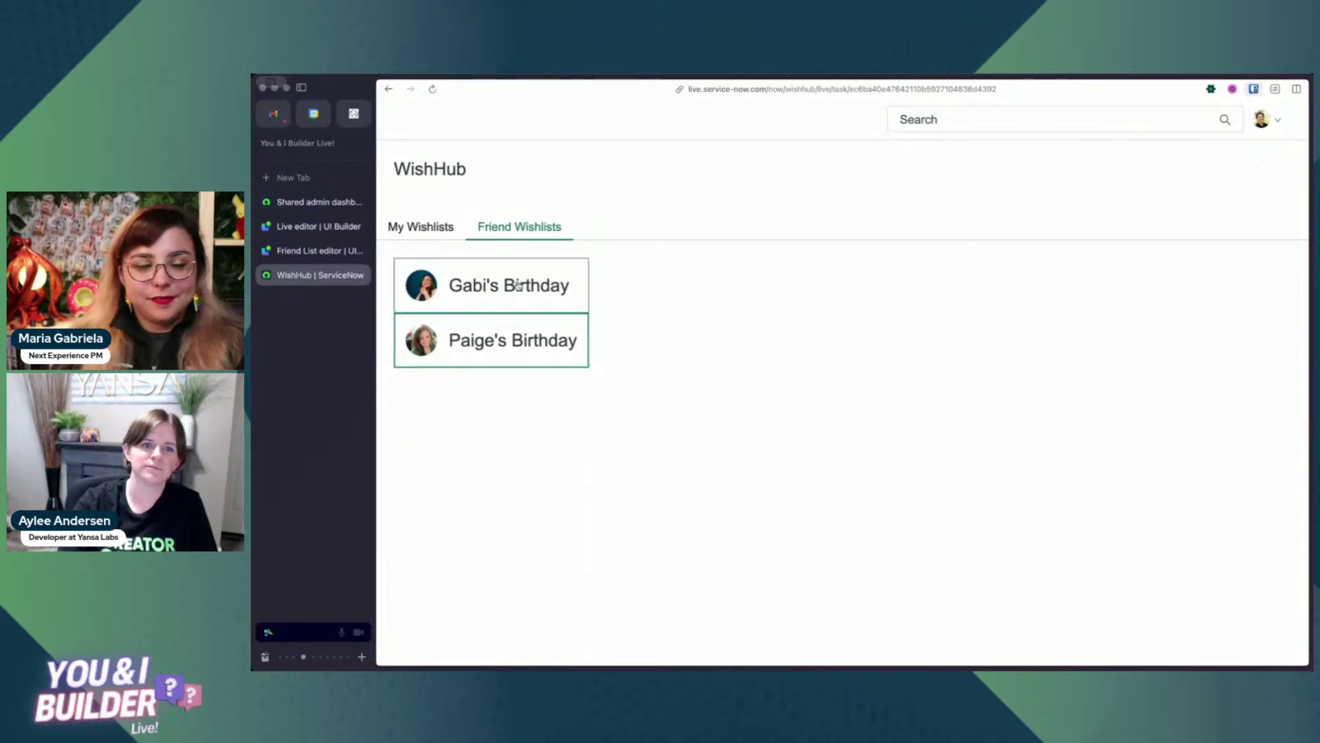
{"action": "left_click", "coordinate": [316, 252]}
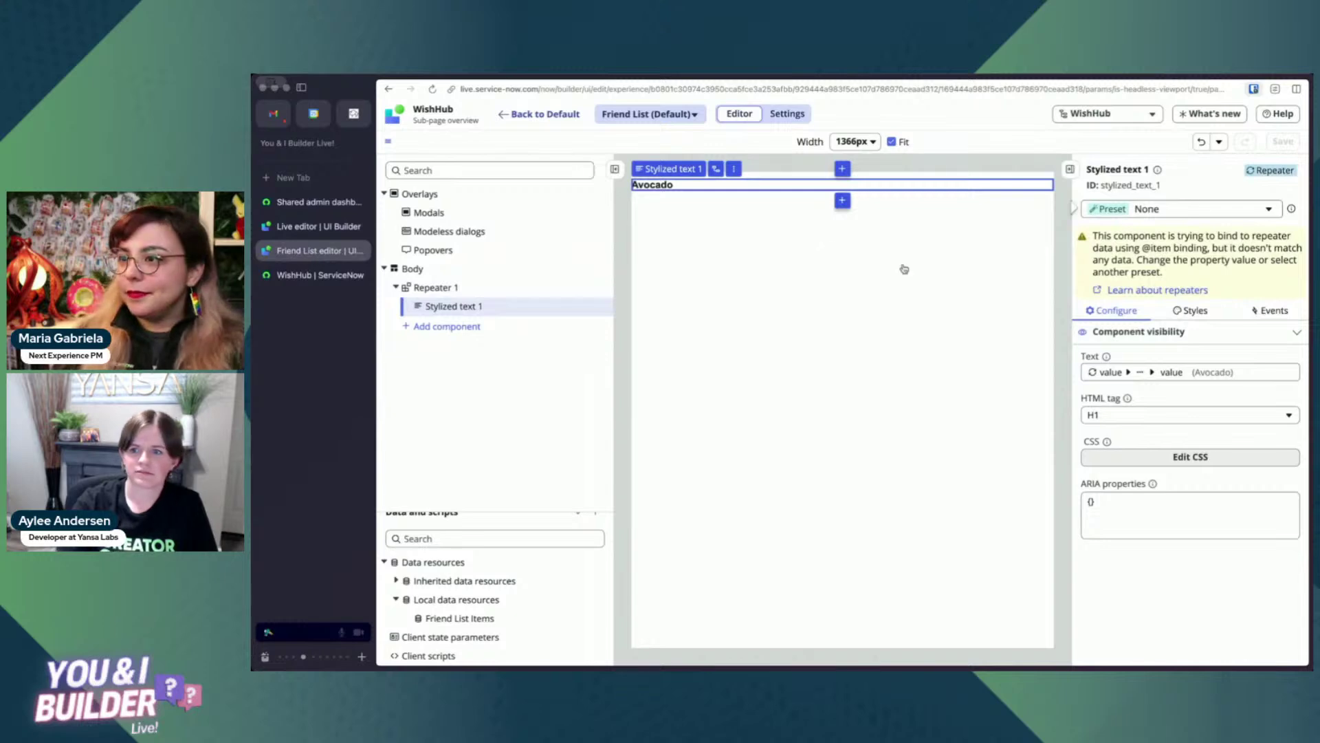
{"action": "left_click", "coordinate": [1218, 373]}
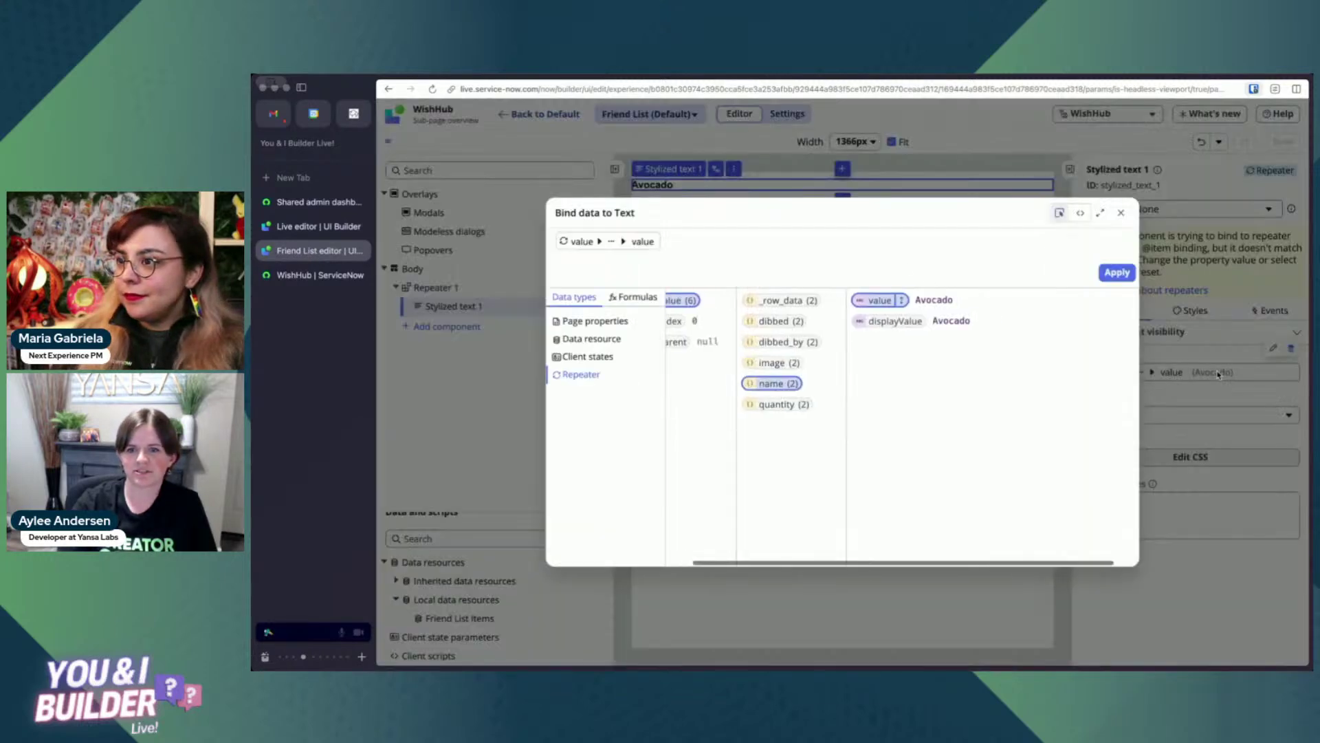
{"action": "left_click", "coordinate": [1124, 213]}
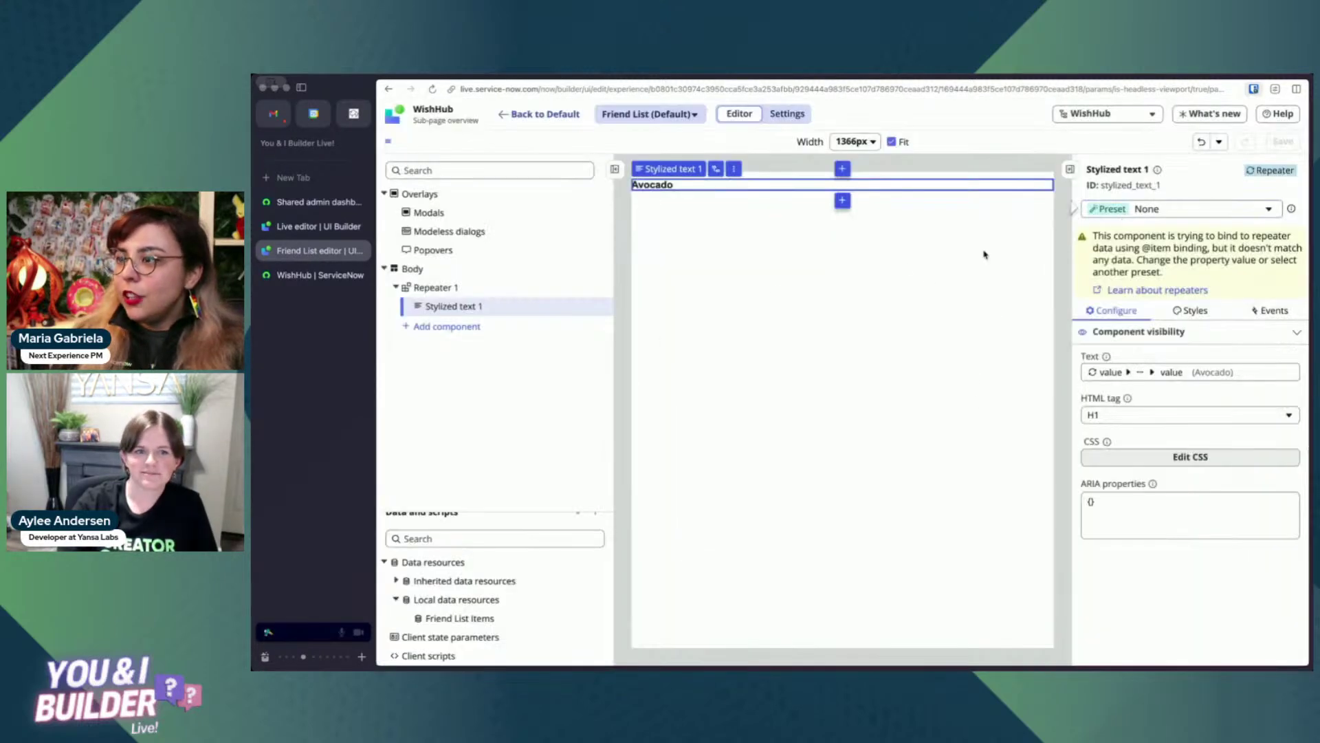
{"action": "left_click", "coordinate": [480, 289]}
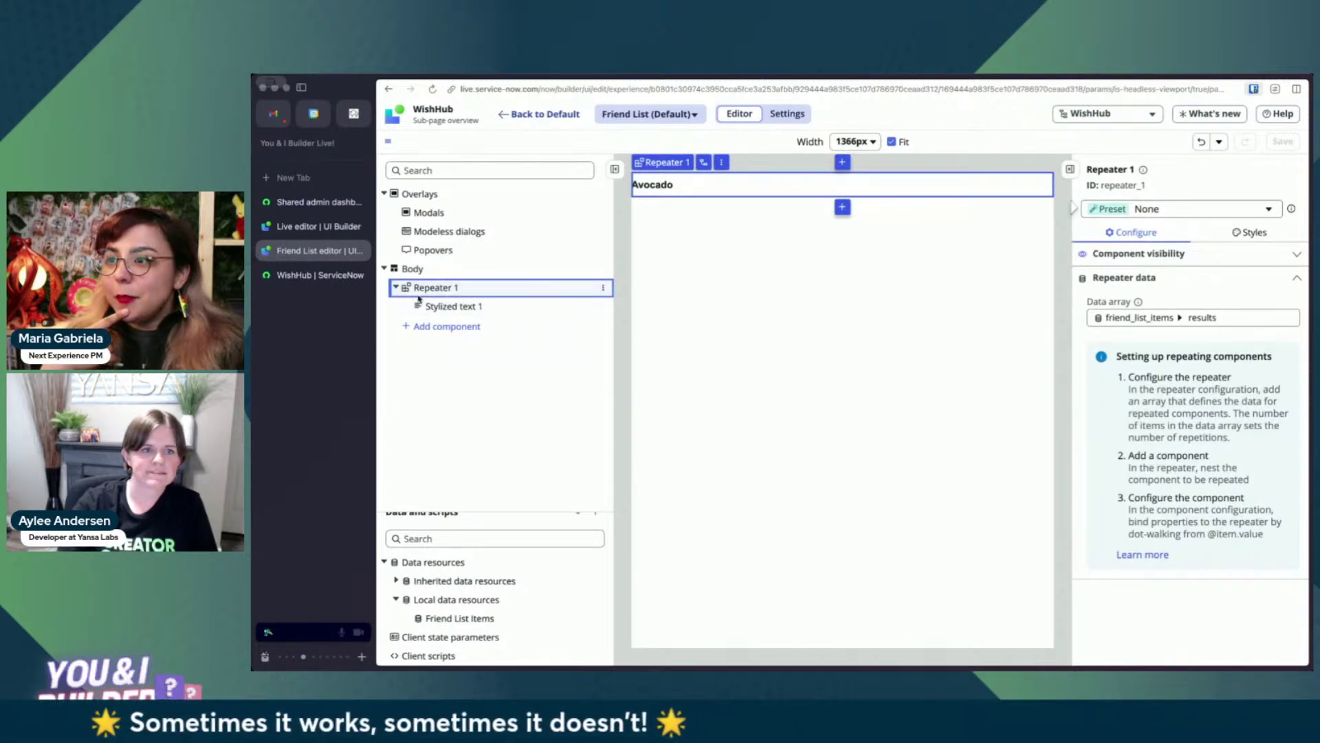
Open the browser developer tools on the live WishHub page to examine its elements and console messages.
{"action": "left_click", "coordinate": [314, 282]}
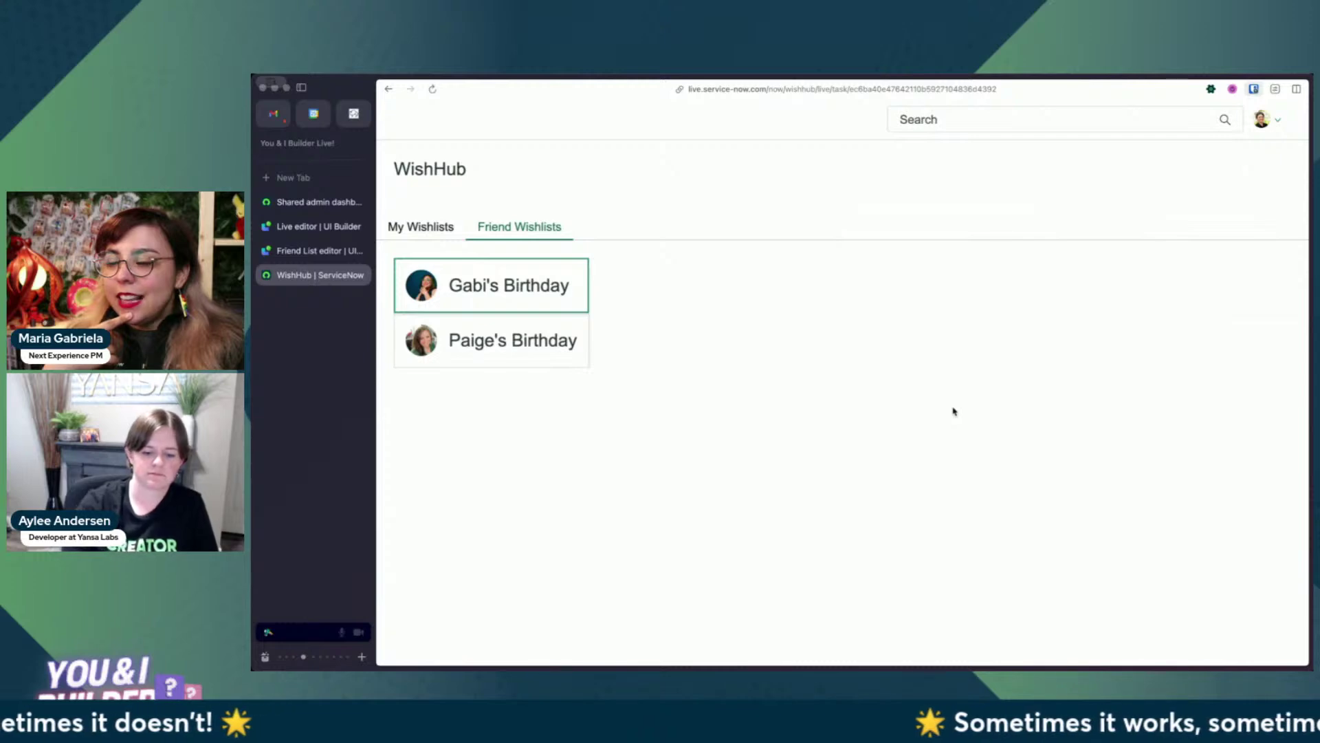
{"action": "key", "text": "super+alt+i"}
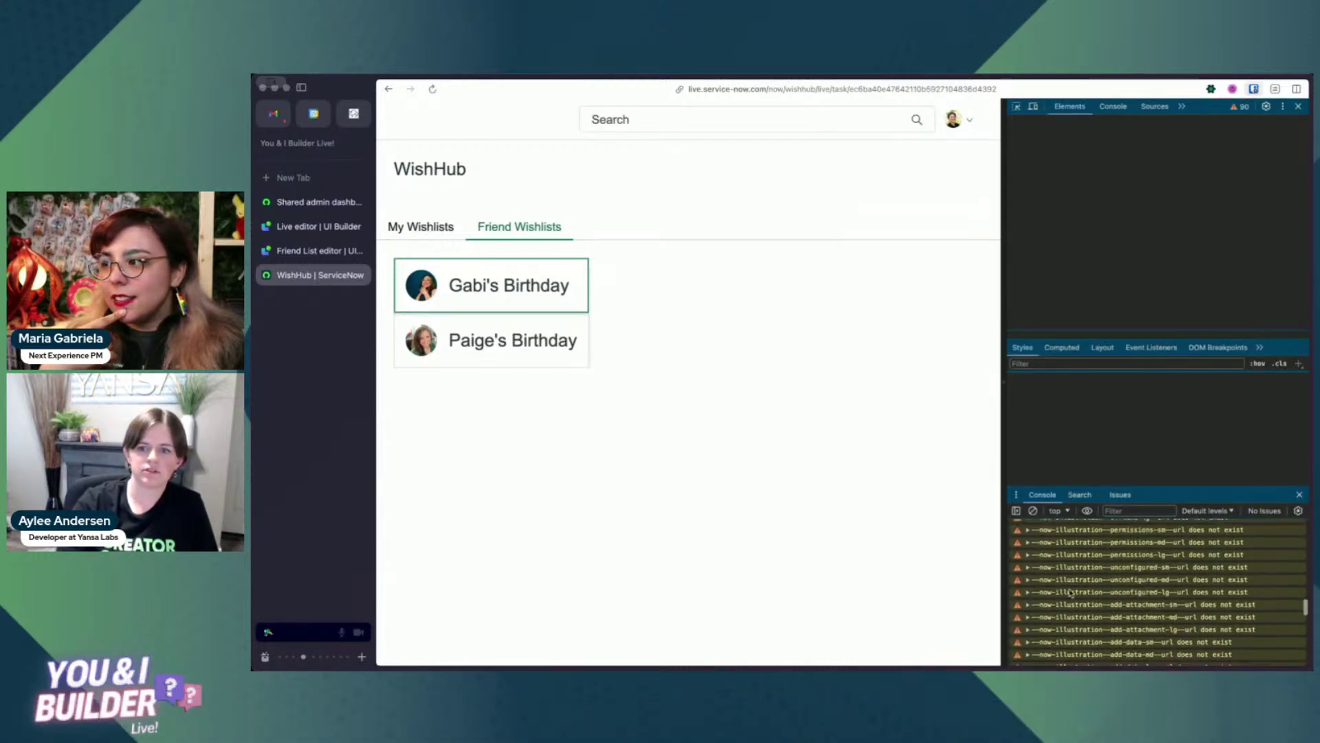
Select the Body of the Friend List sub-page and open its style settings.
{"action": "left_click", "coordinate": [317, 251]}
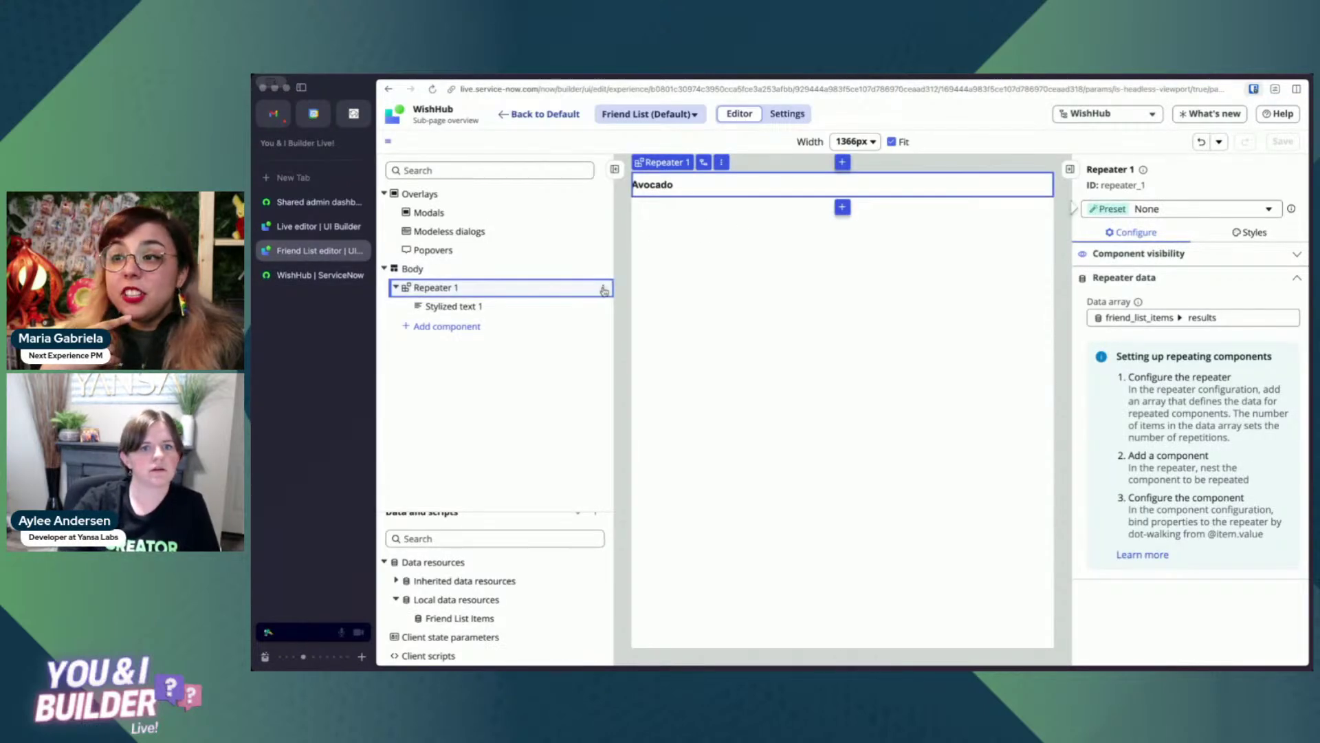
{"action": "left_click", "coordinate": [604, 290]}
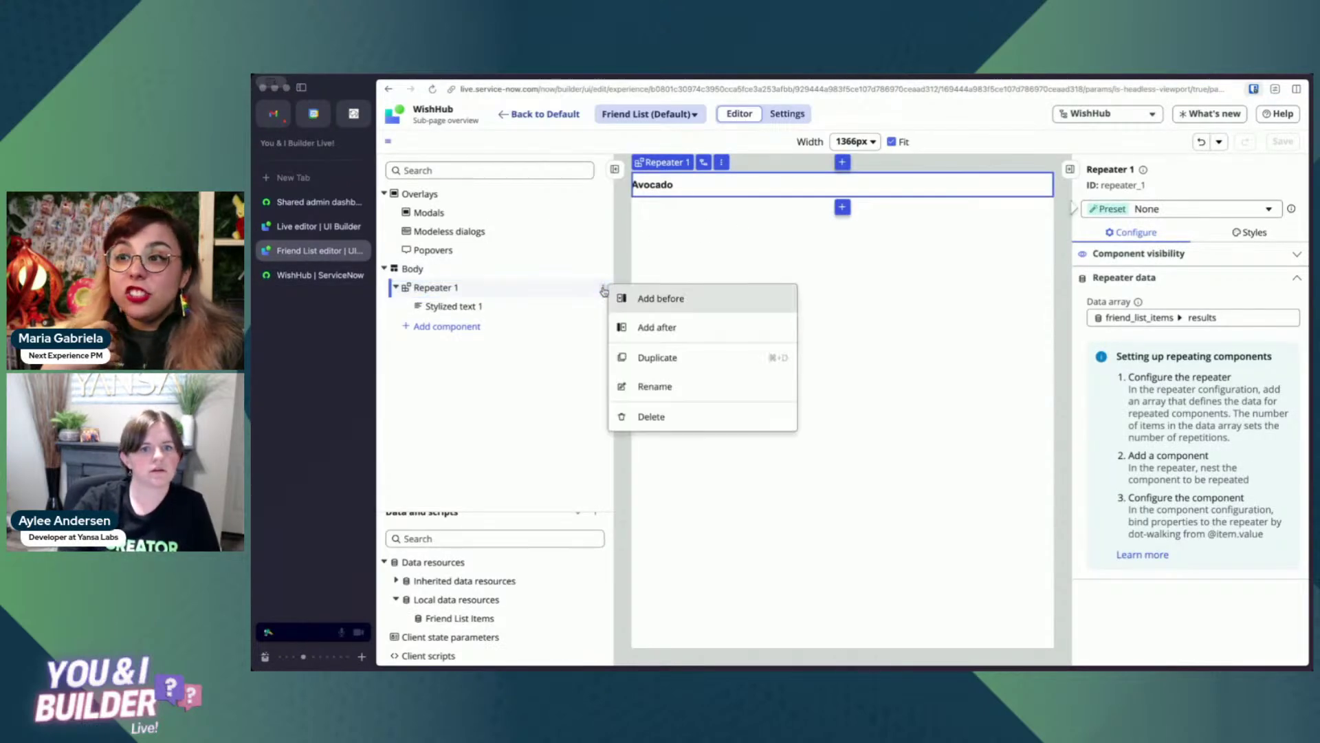
{"action": "left_click", "coordinate": [518, 374]}
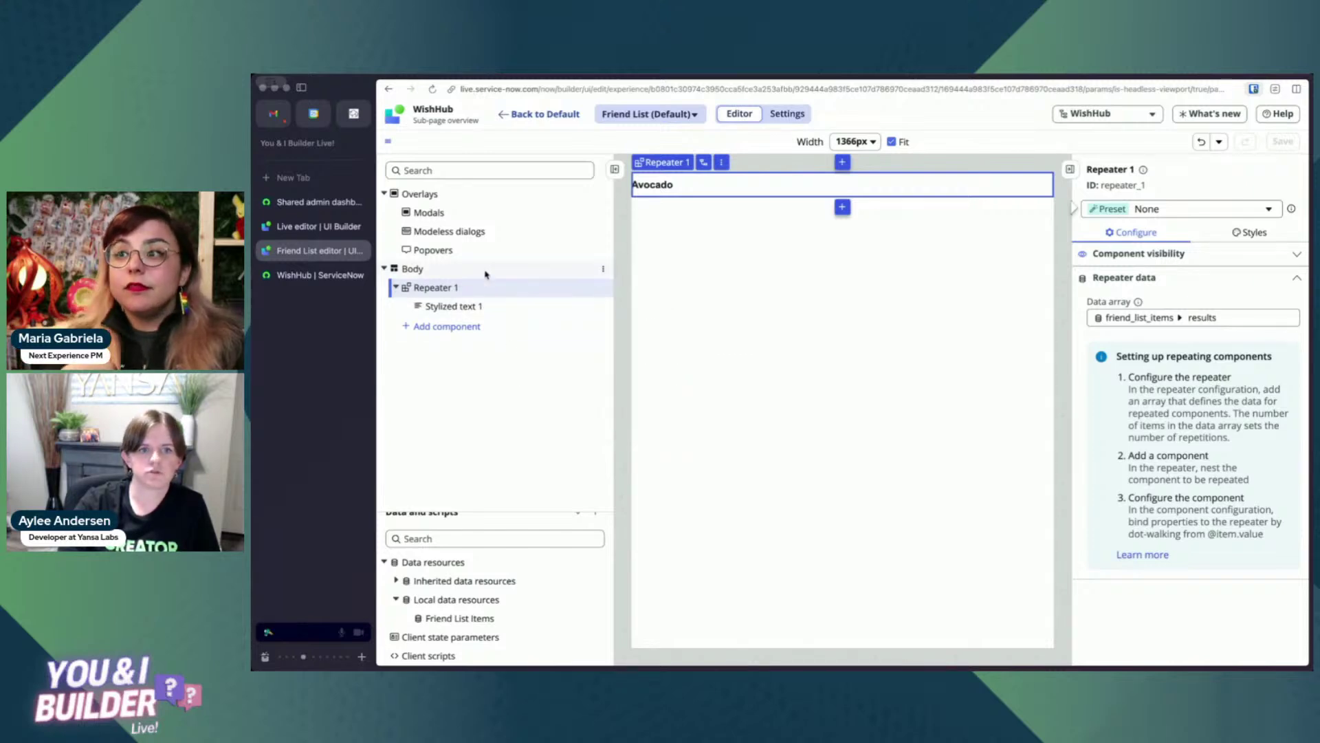
{"action": "left_click", "coordinate": [643, 270]}
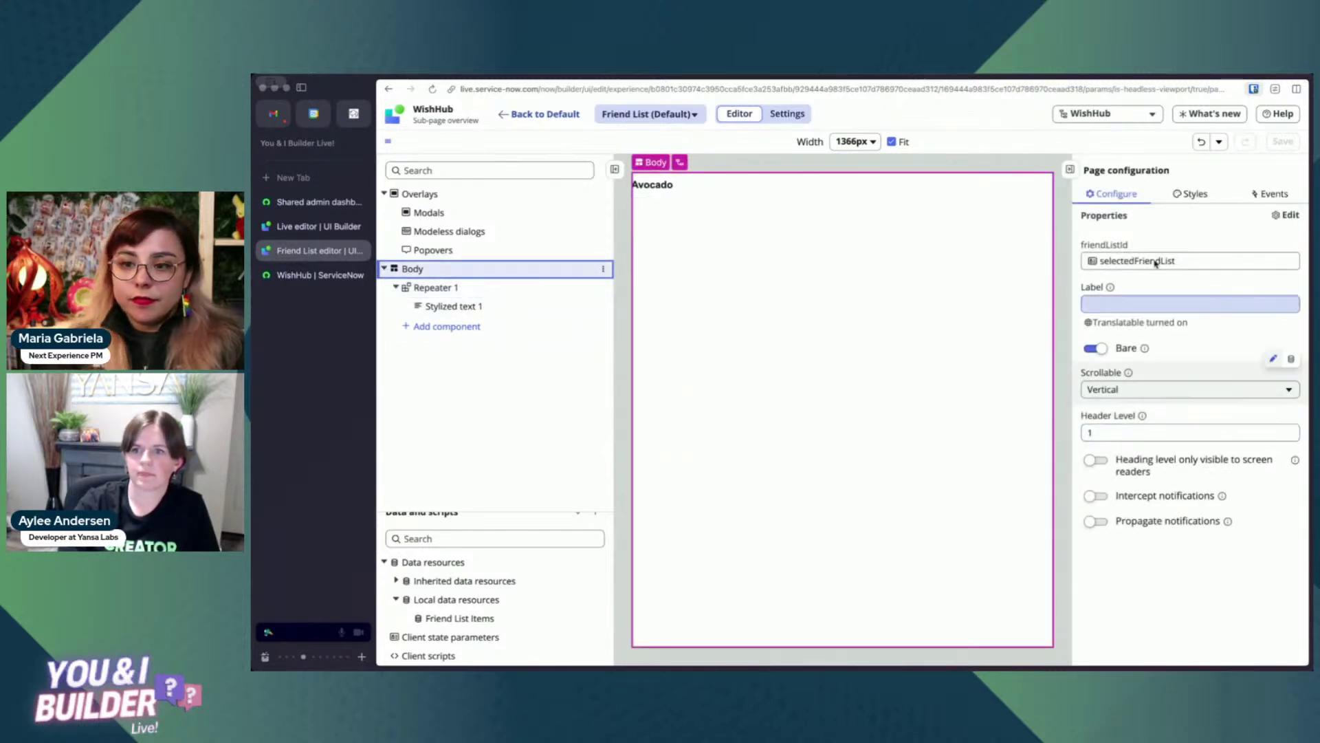
{"action": "left_click", "coordinate": [1195, 196]}
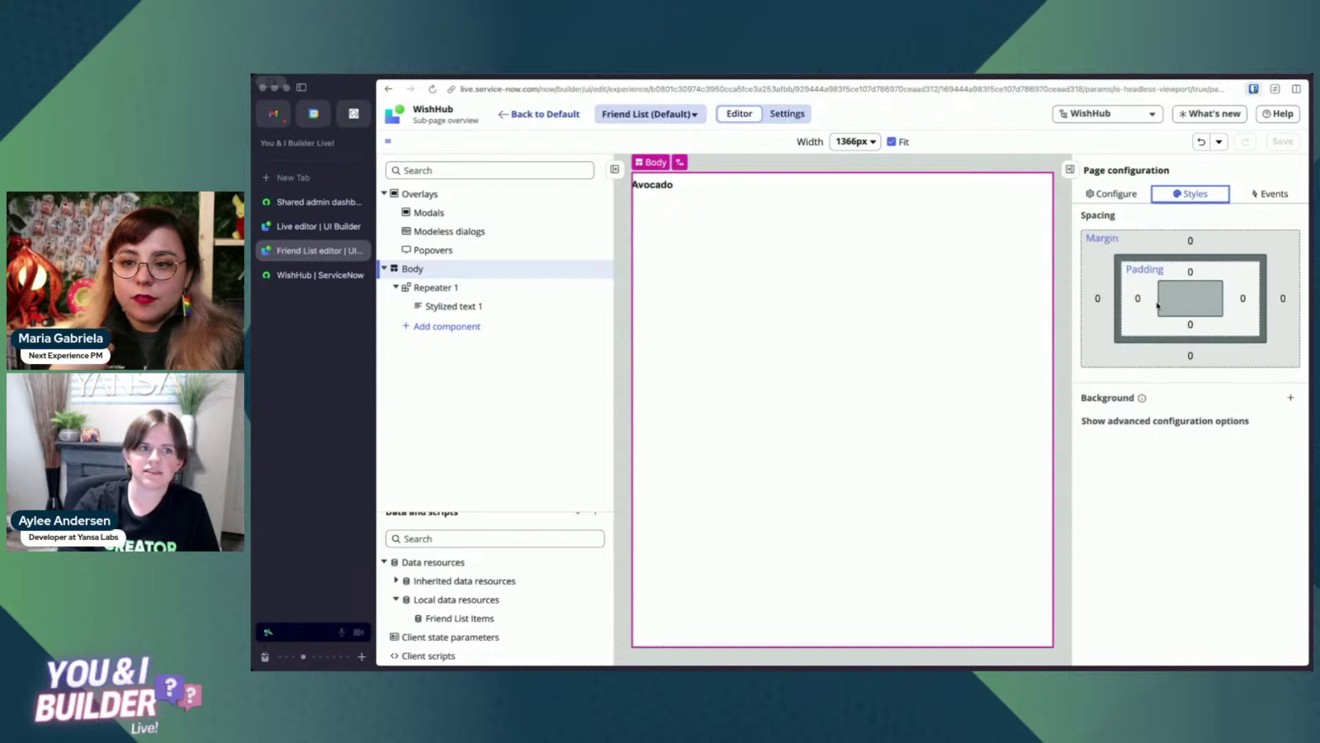
{"action": "left_click", "coordinate": [327, 200]}
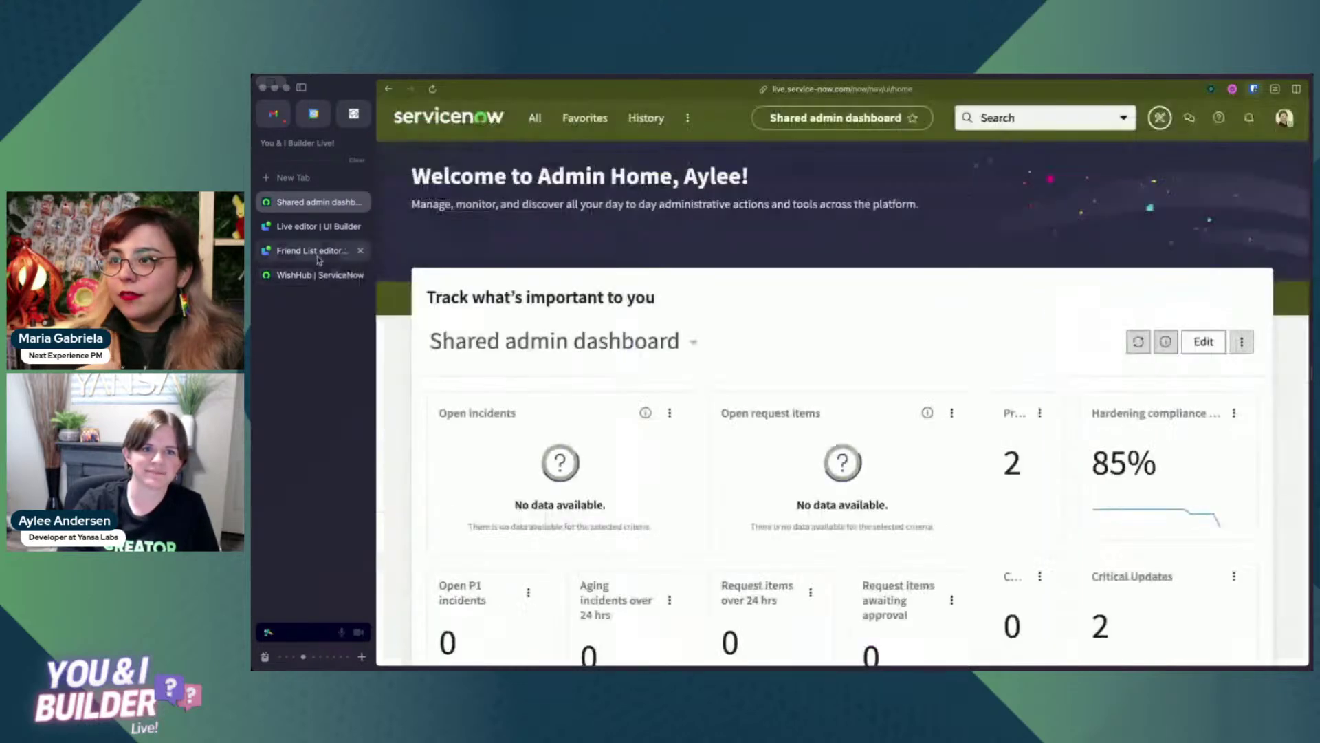
{"action": "left_click", "coordinate": [315, 251]}
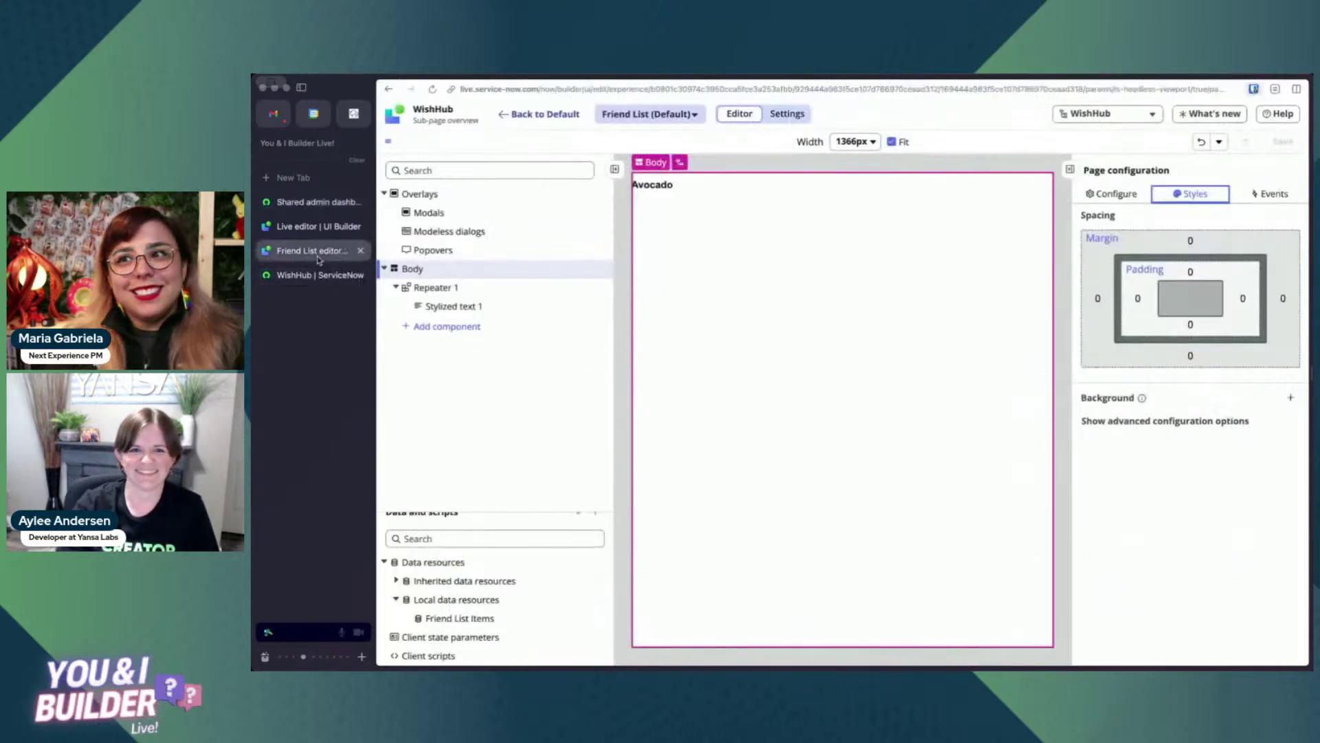
{"action": "left_click", "coordinate": [1187, 516]}
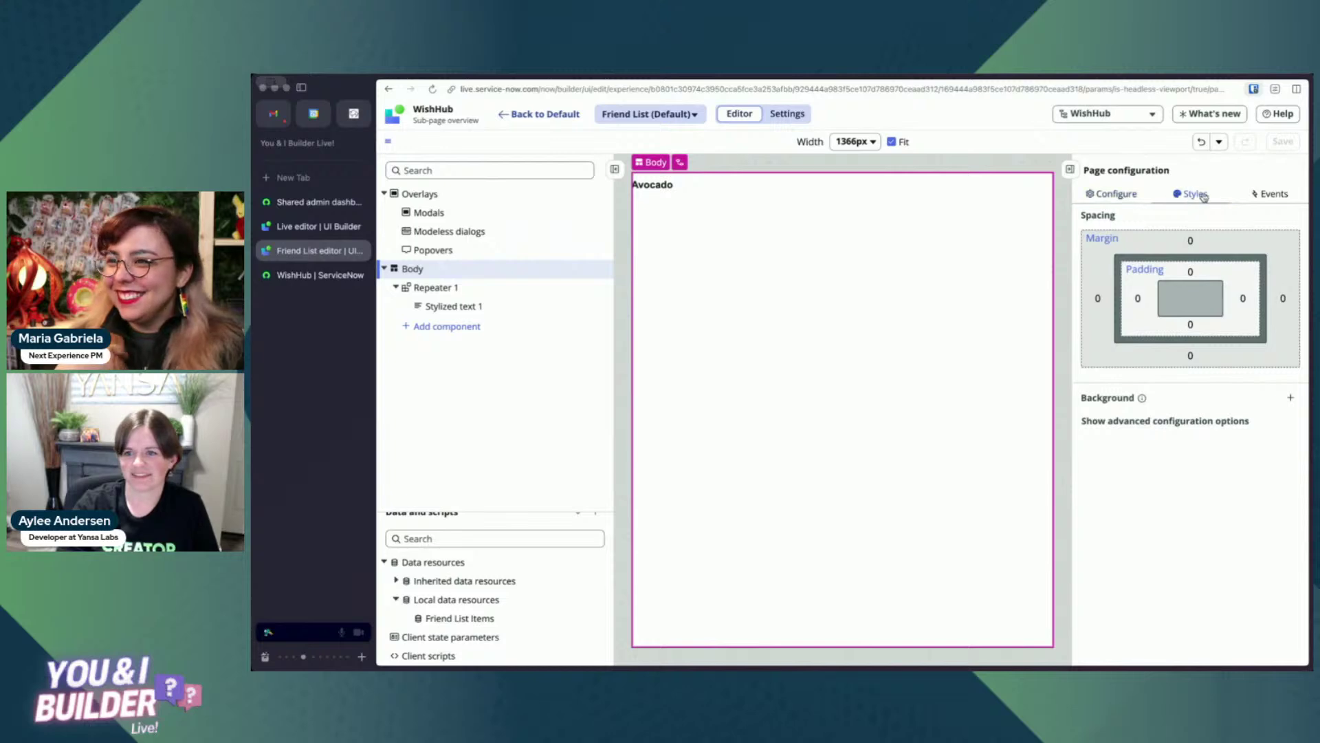
Add a background to the page Body and look through the listed theme colors.
{"action": "left_click", "coordinate": [1290, 399]}
{"action": "left_click", "coordinate": [1205, 423]}
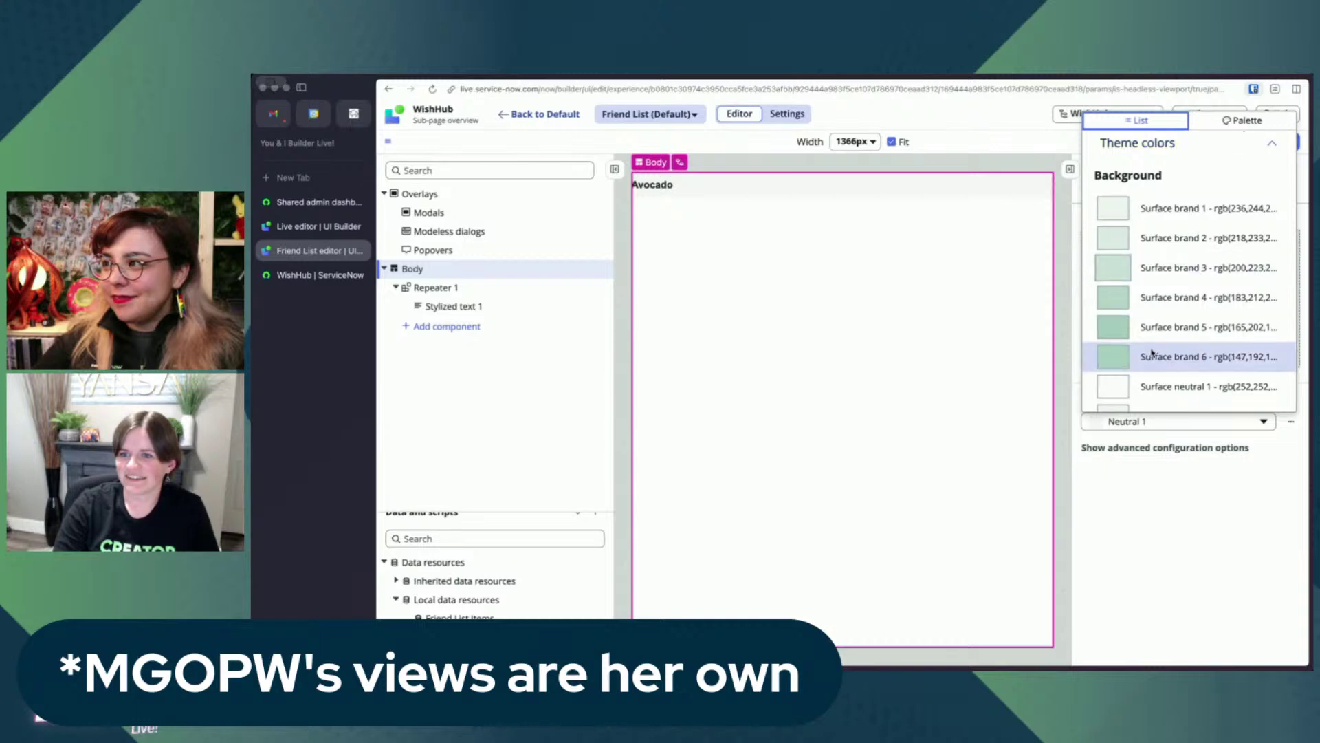
{"action": "scroll", "coordinate": [1162, 355], "scroll_direction": "down", "scroll_amount": 5}
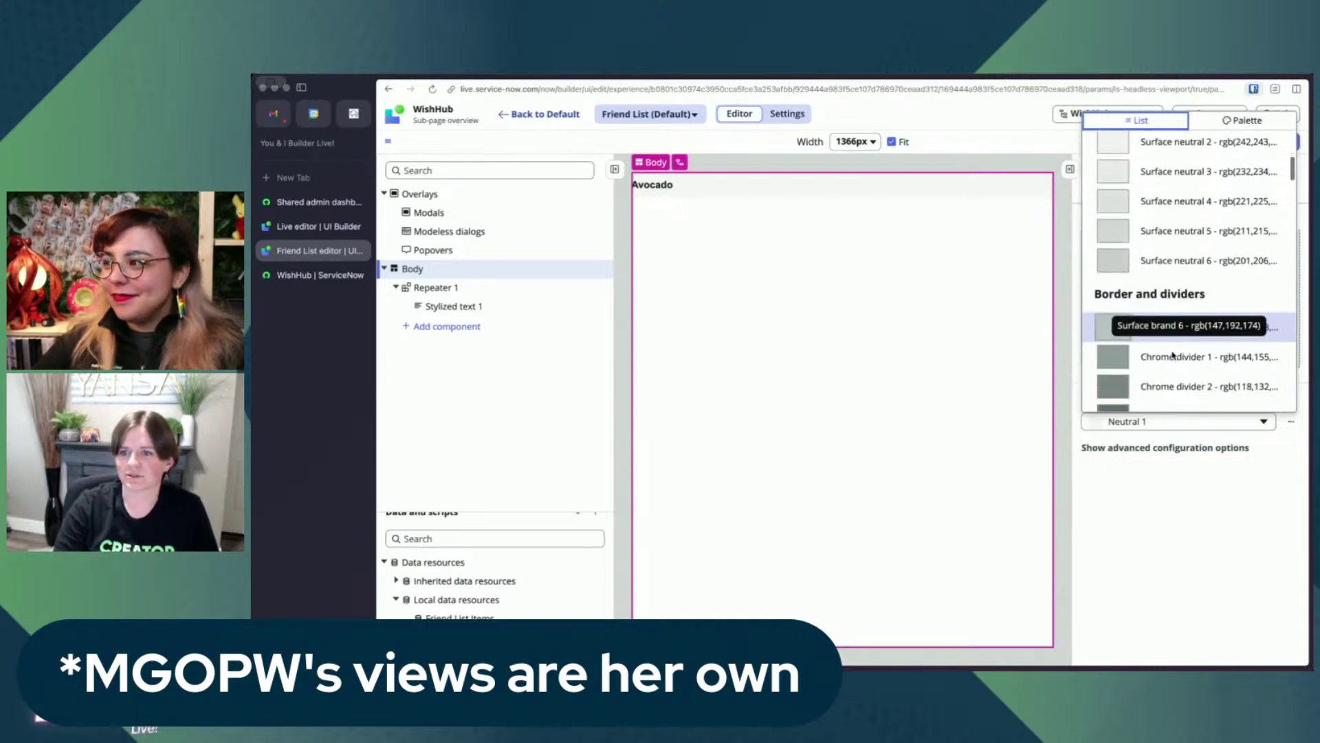
{"action": "scroll", "coordinate": [1173, 355], "scroll_direction": "down", "scroll_amount": 10}
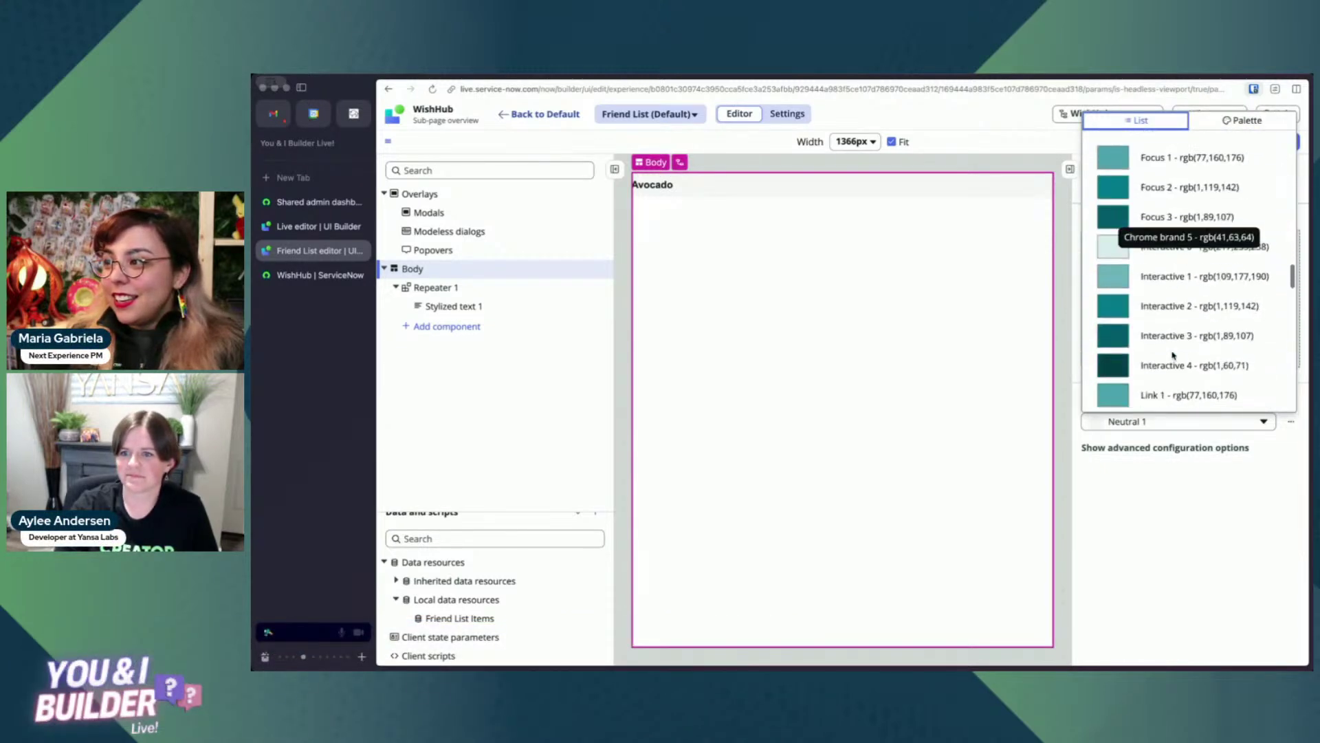
{"action": "scroll", "coordinate": [1172, 354], "scroll_direction": "down", "scroll_amount": 10}
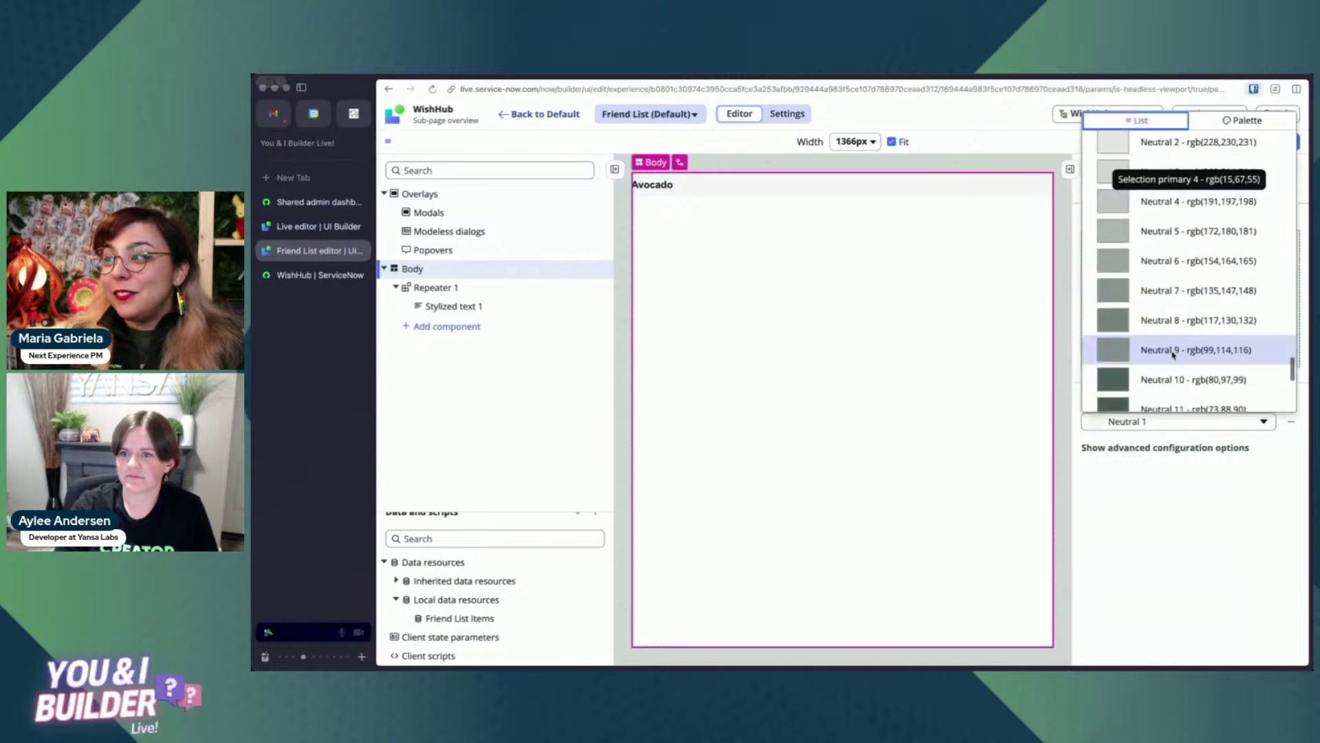
{"action": "scroll", "coordinate": [1172, 354], "scroll_direction": "down", "scroll_amount": 5}
{"action": "scroll", "coordinate": [1183, 275], "scroll_direction": "up", "scroll_amount": 20}
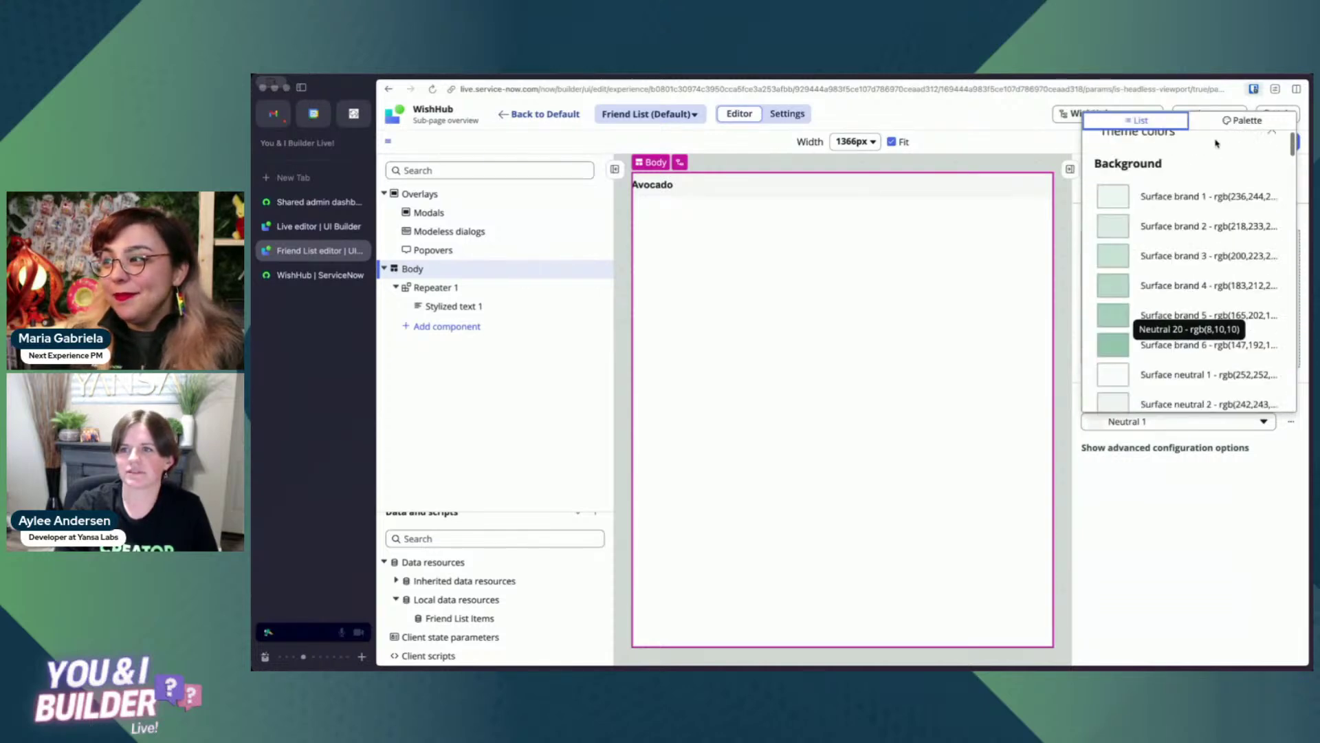
Set the Body's background to the custom bright blue #0EA8ED and save the page.
{"action": "left_click", "coordinate": [1242, 120]}
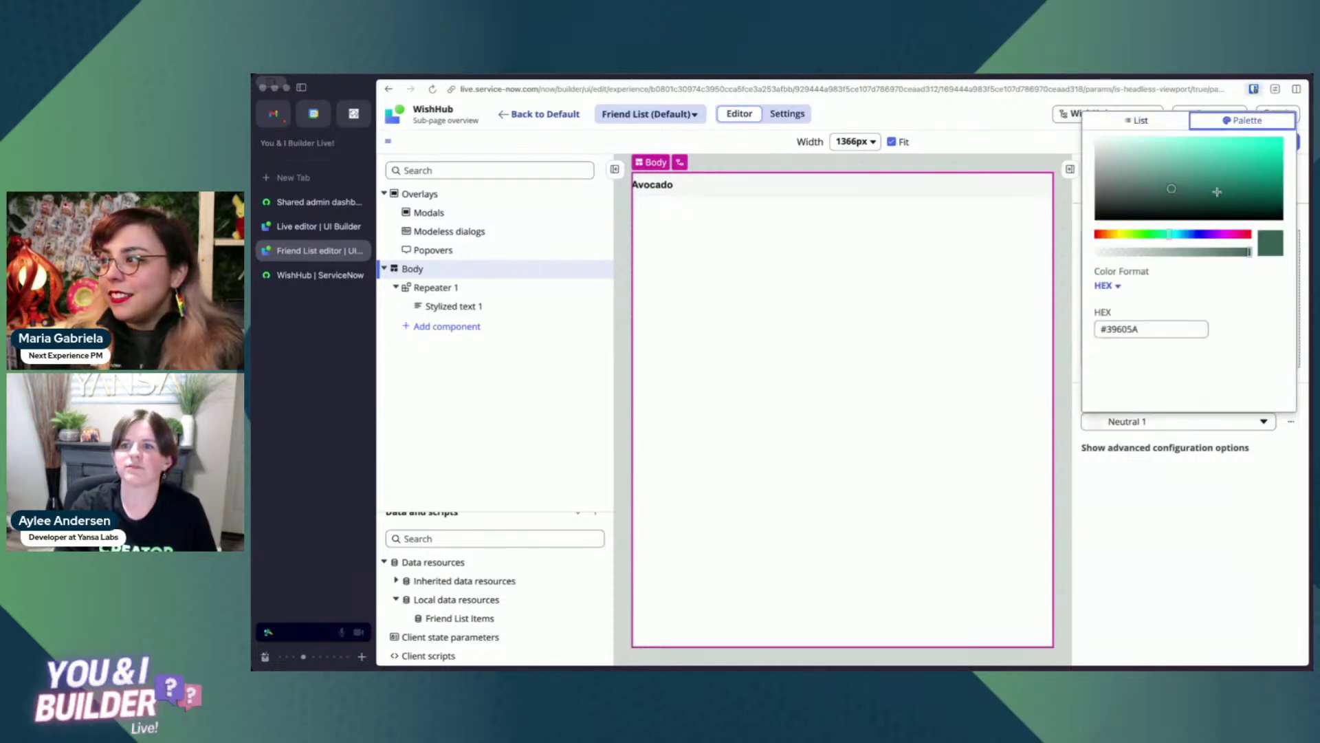
{"action": "left_click", "coordinate": [1180, 233]}
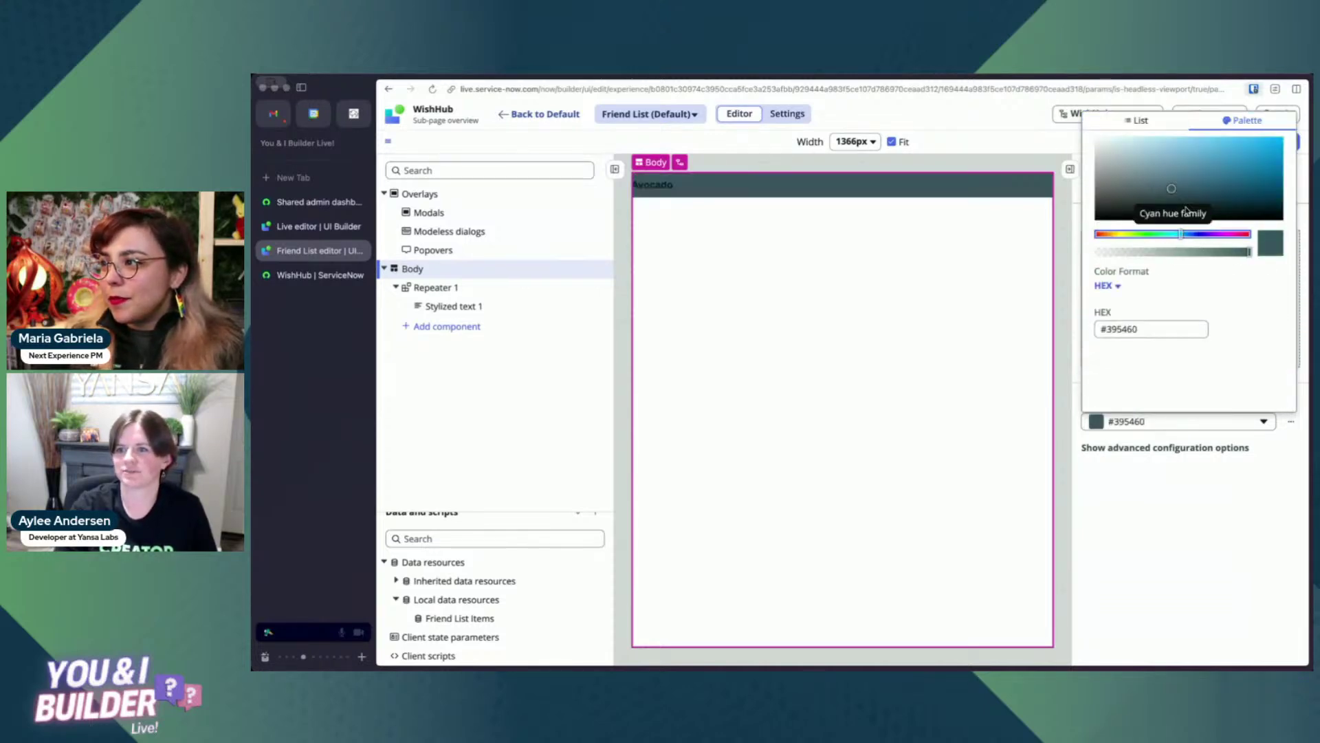
{"action": "left_click", "coordinate": [1277, 149]}
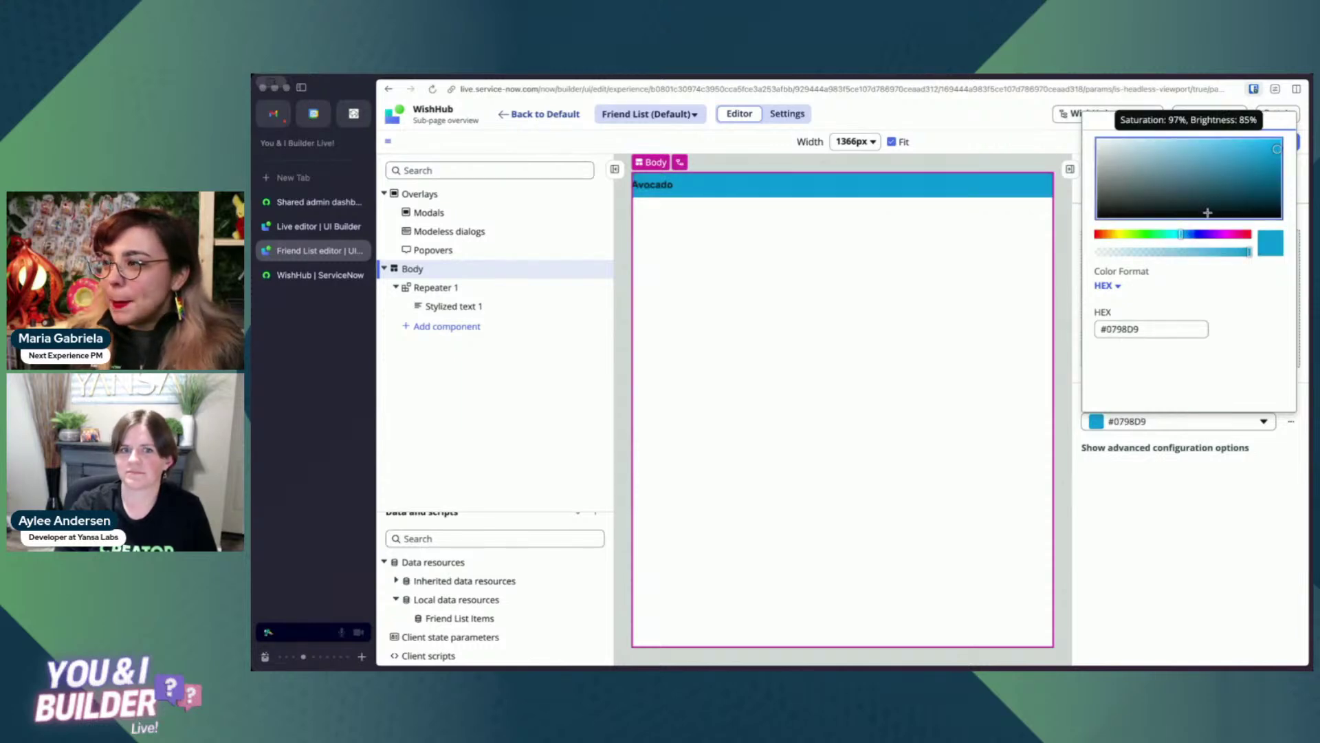
{"action": "left_click", "coordinate": [1273, 142]}
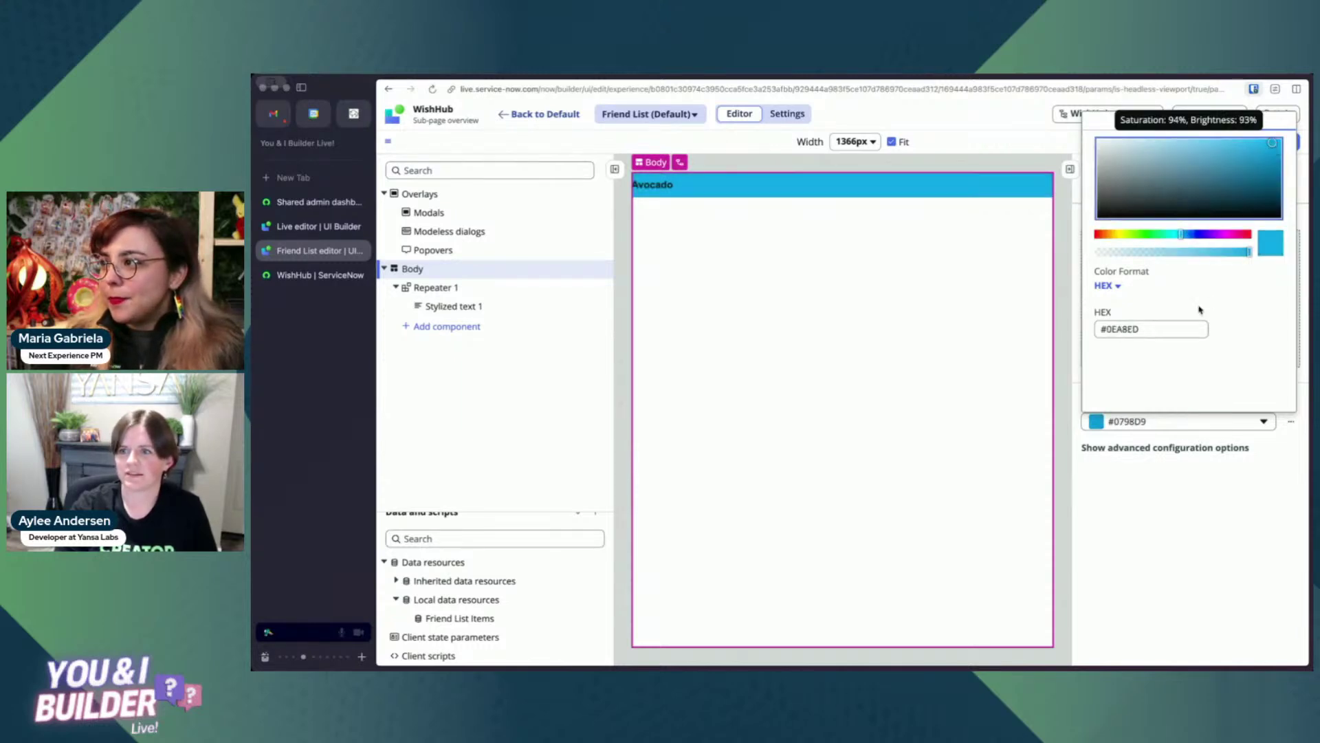
{"action": "left_click", "coordinate": [1169, 535]}
{"action": "left_click", "coordinate": [1284, 141]}
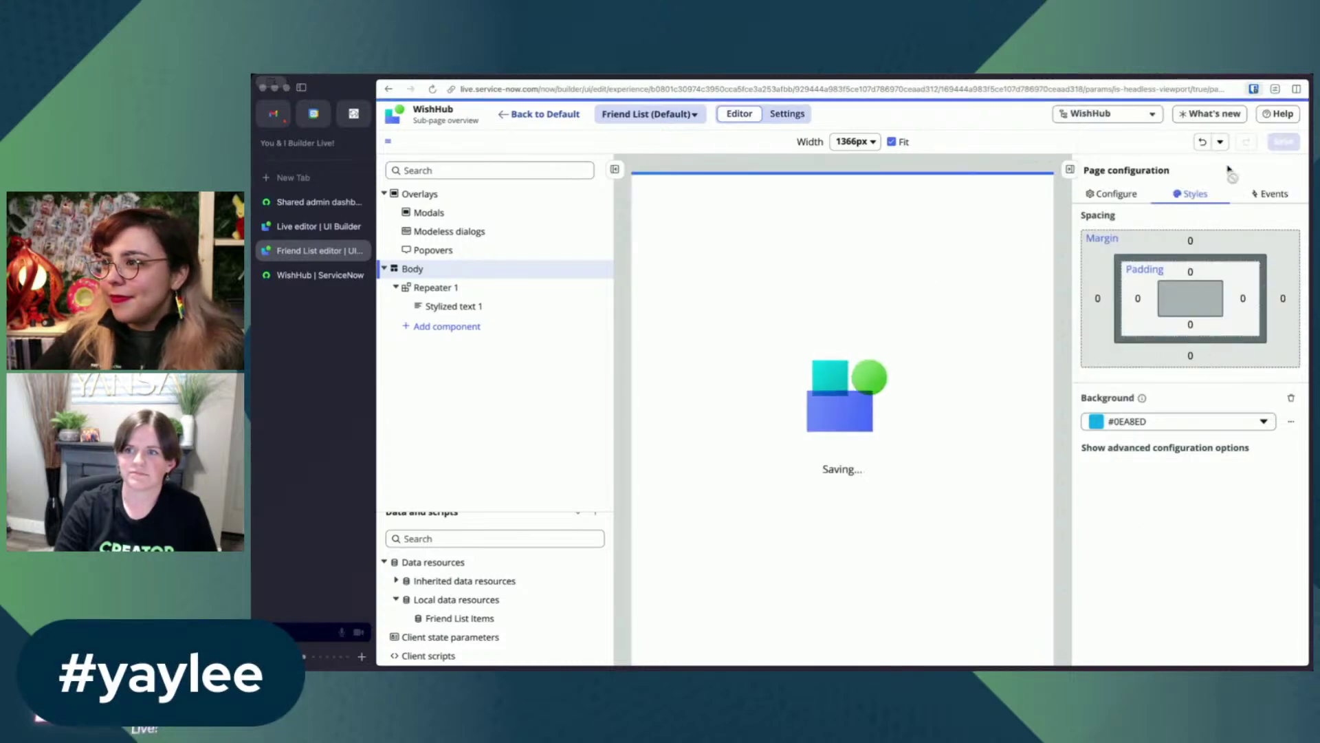
Reload the ServiceNow home page and the live WishHub page, and show the Friend Wishlists to check whether the sub-page renders.
{"action": "left_click", "coordinate": [333, 205]}
{"action": "key", "text": "super+r"}
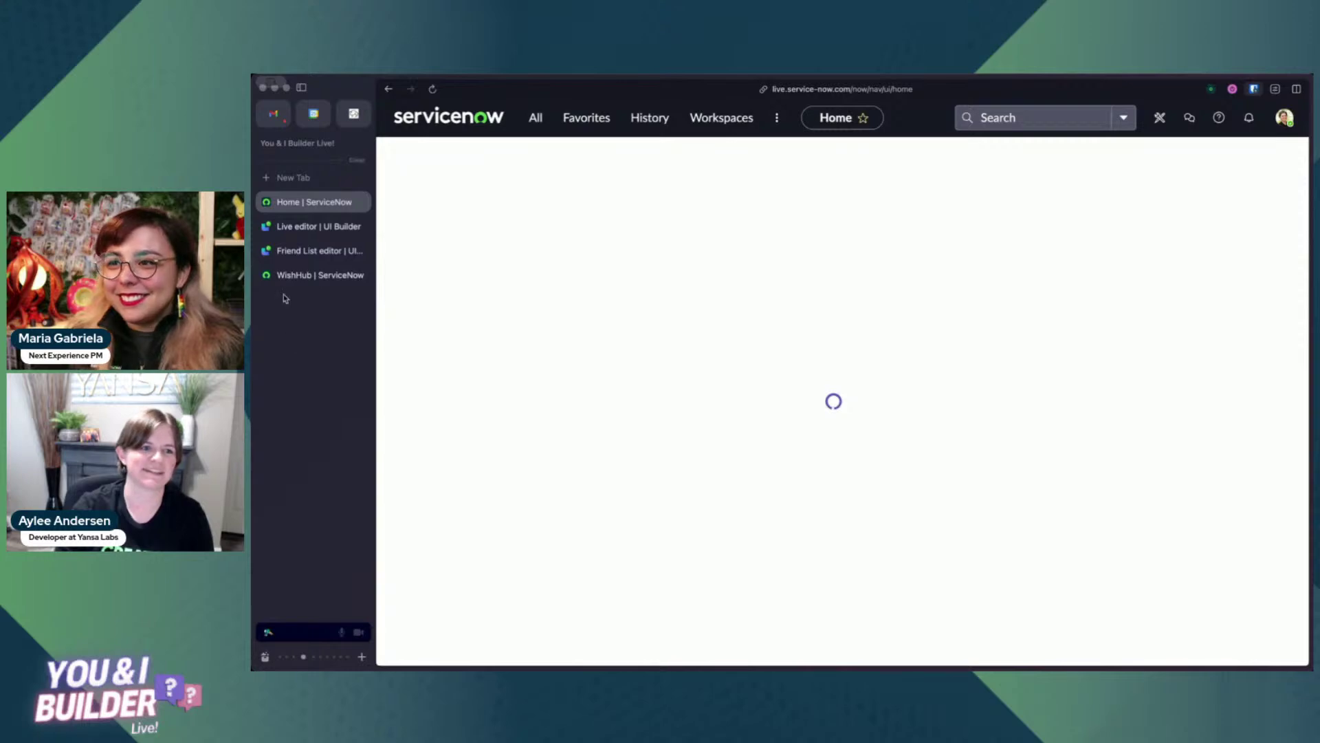
{"action": "left_click", "coordinate": [307, 275]}
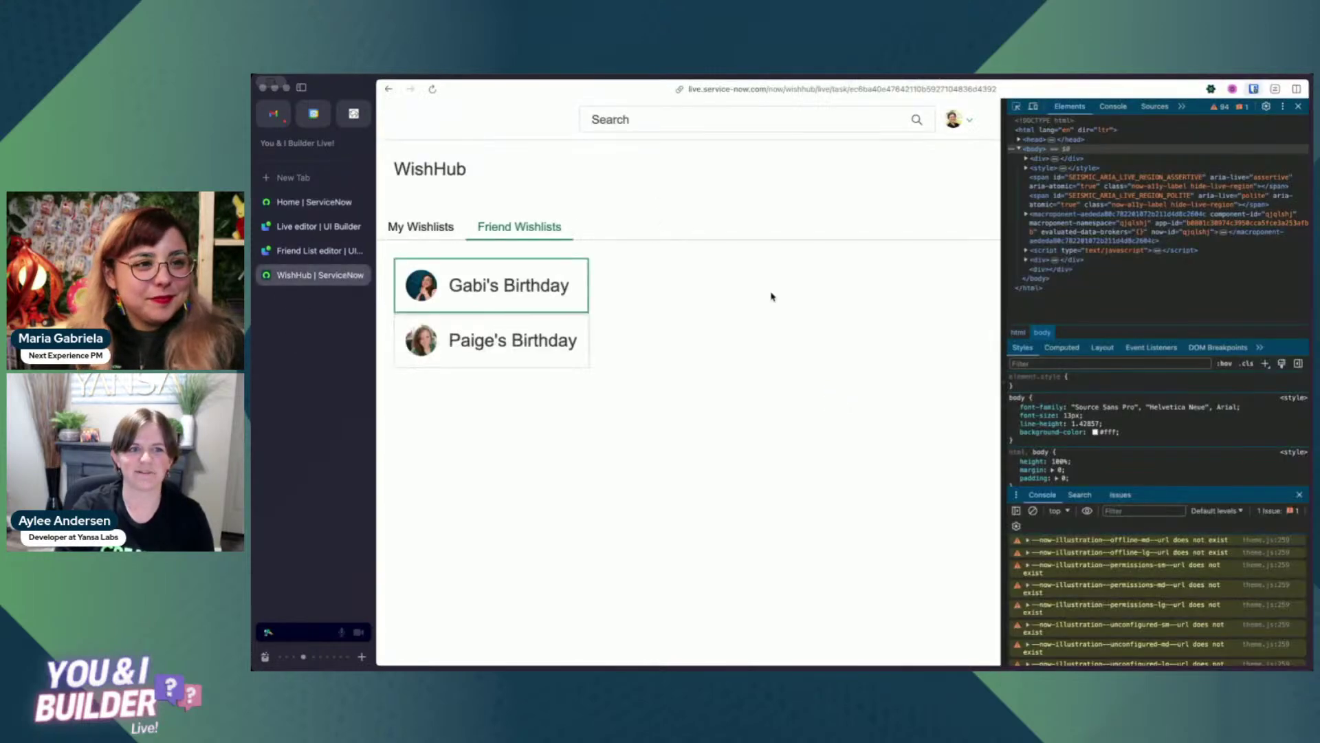
{"action": "key", "text": "super+r"}
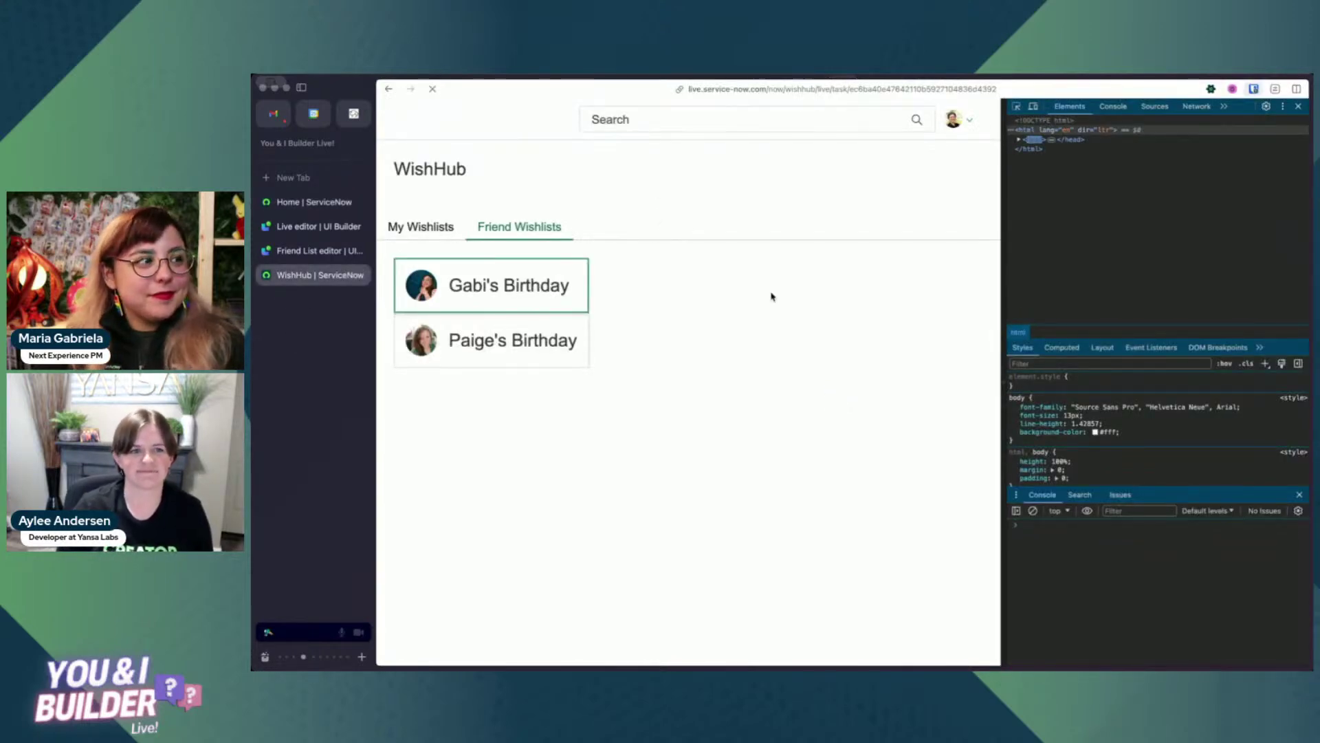
{"action": "left_click", "coordinate": [313, 250]}
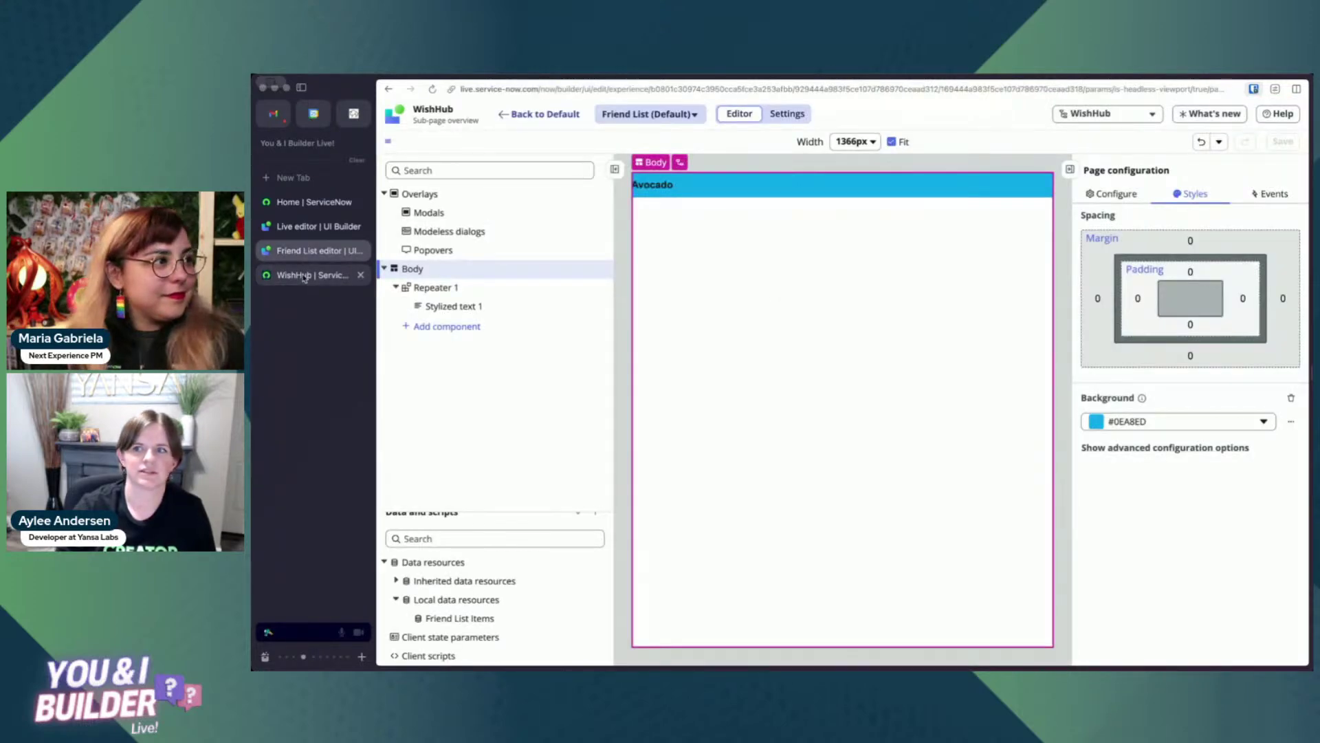
{"action": "left_click", "coordinate": [303, 275]}
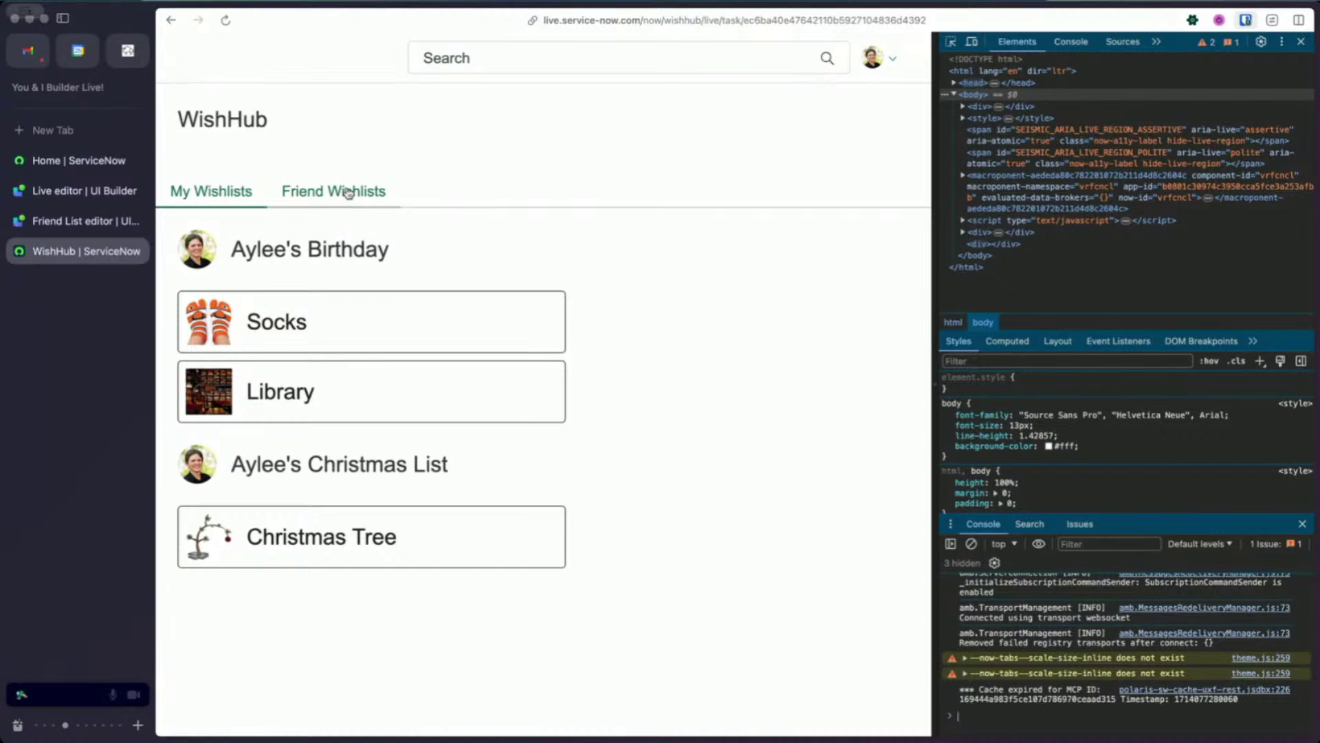
{"action": "left_click", "coordinate": [349, 193]}
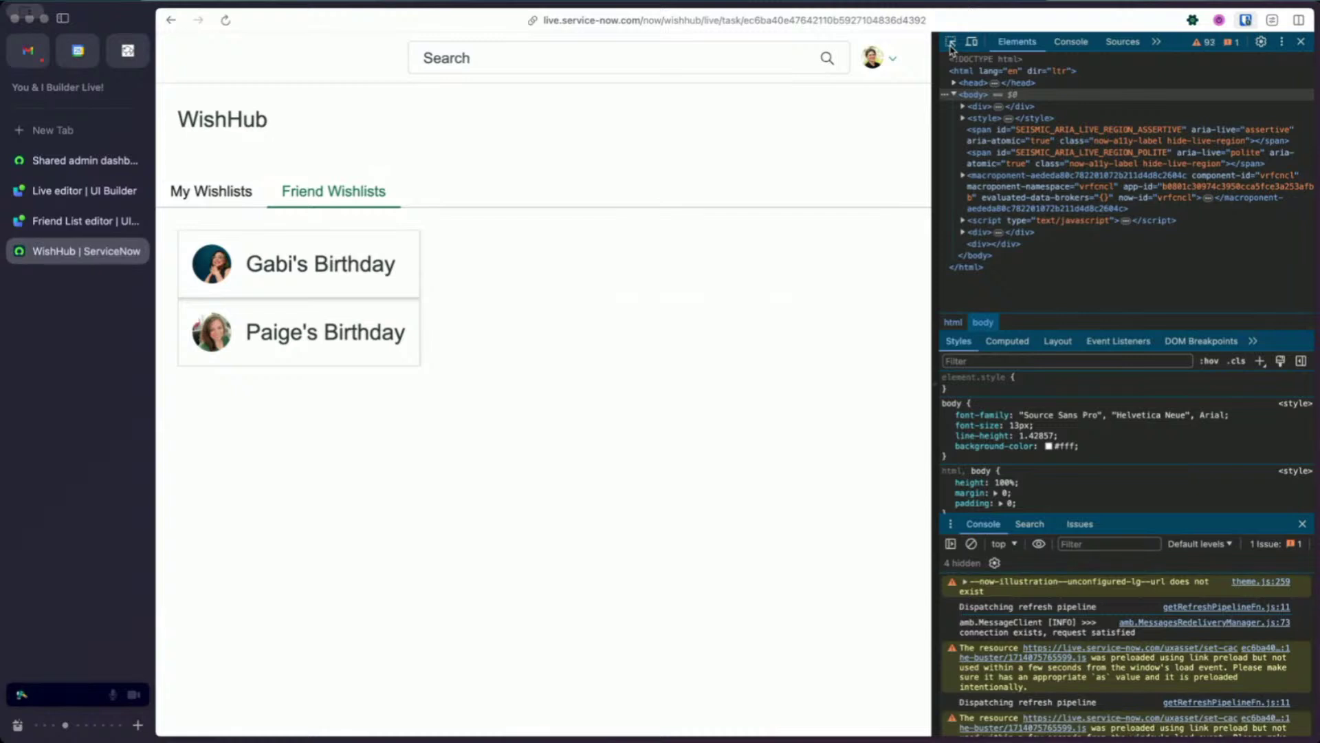
Add a Rich text component before Repeater 1 on the Friend List sub-page, using the None preset, and save the page.
{"action": "left_click", "coordinate": [64, 220]}
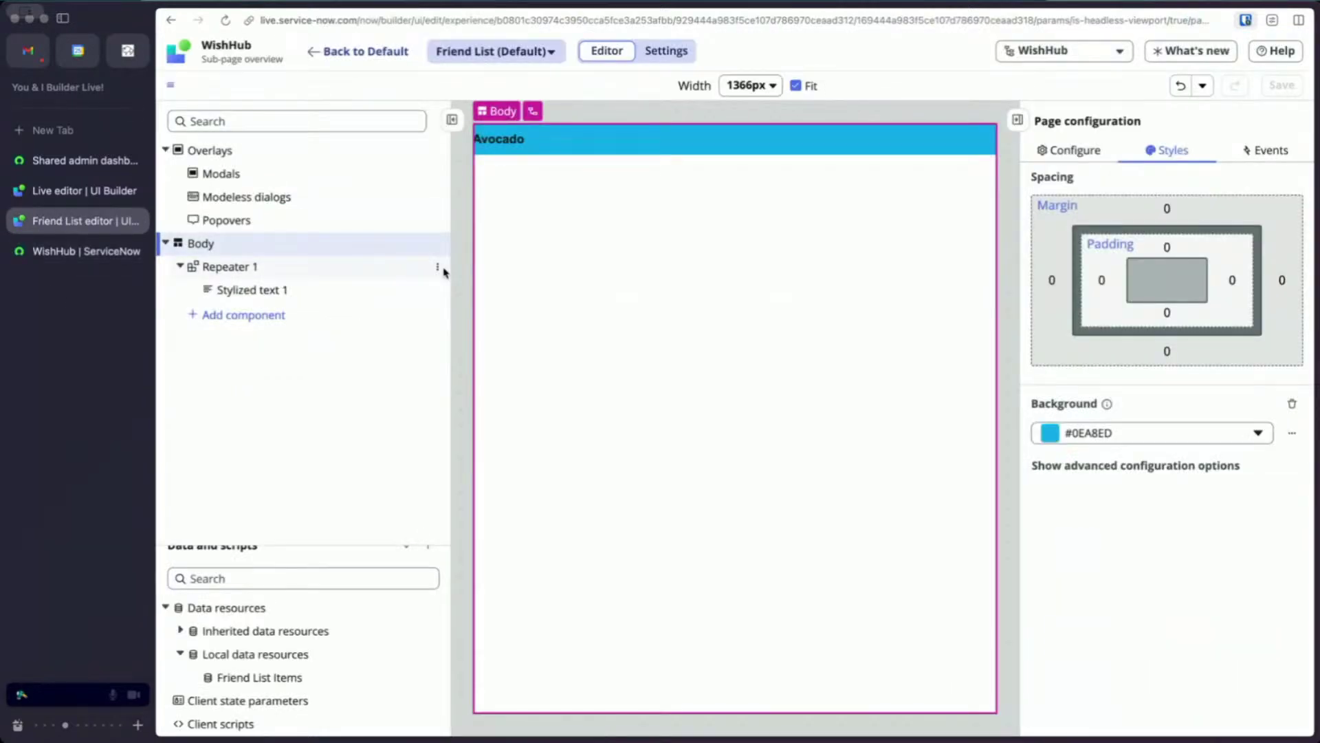
{"action": "left_click", "coordinate": [441, 269]}
{"action": "left_click", "coordinate": [438, 268]}
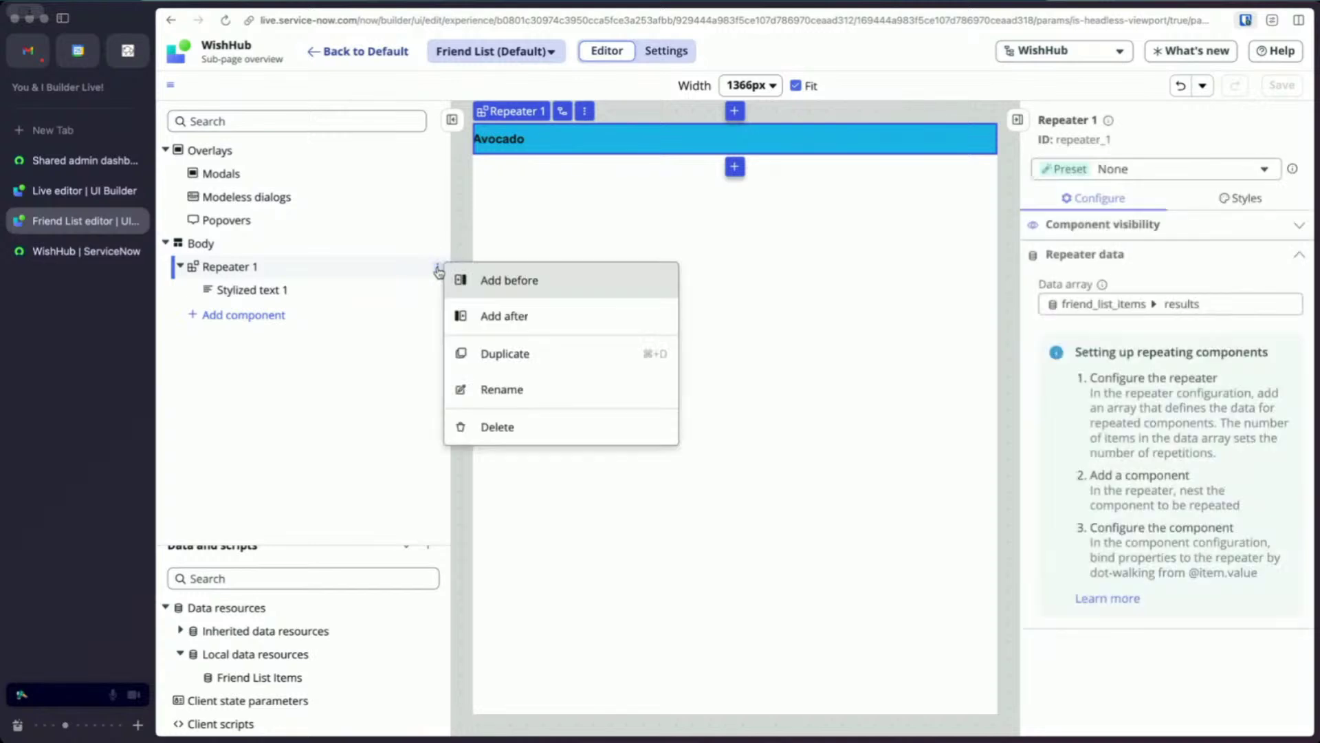
{"action": "left_click", "coordinate": [533, 291]}
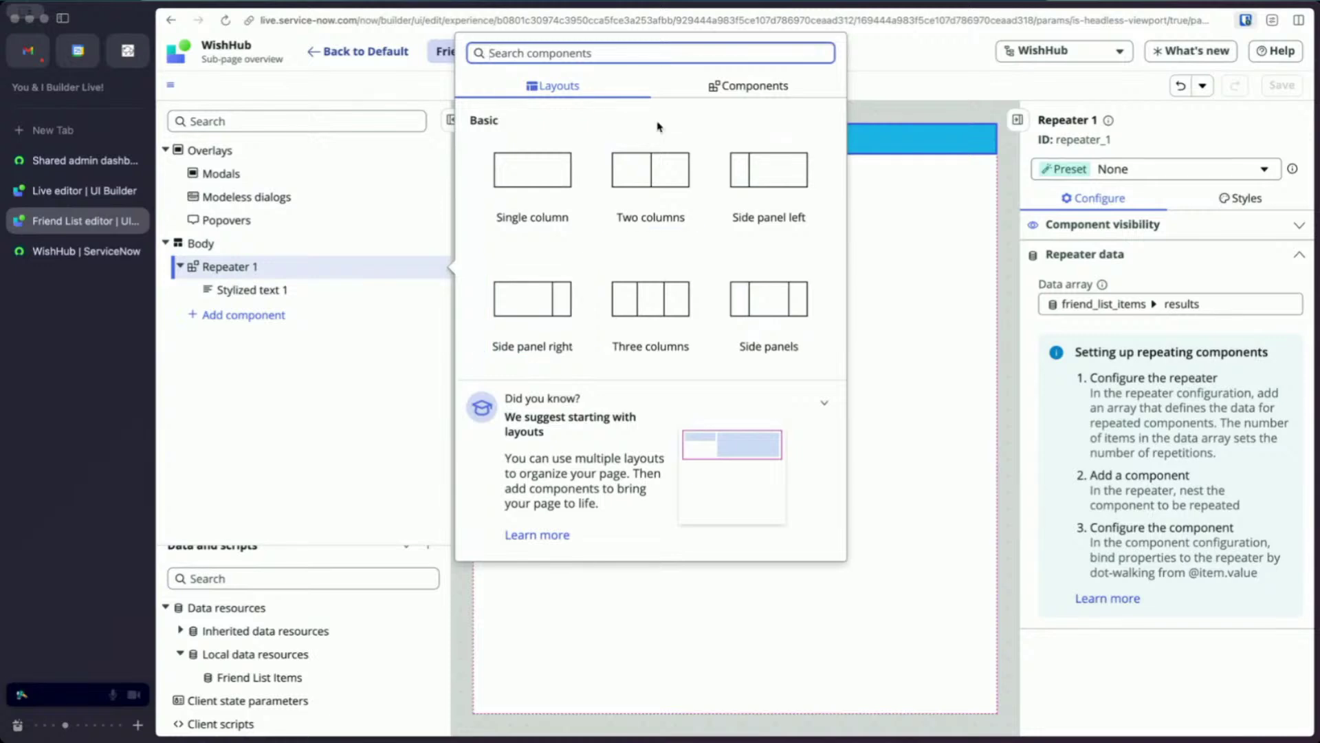
{"action": "left_click", "coordinate": [741, 83]}
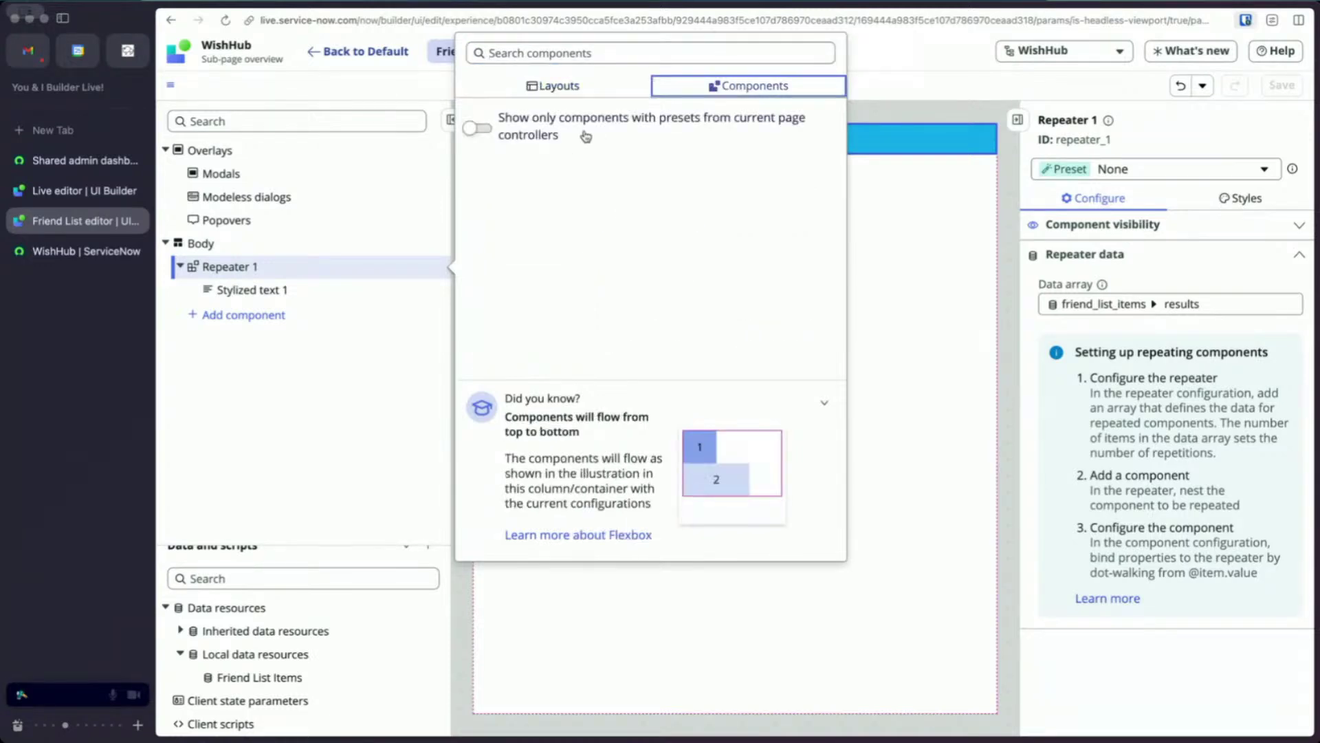
{"action": "left_click", "coordinate": [564, 55]}
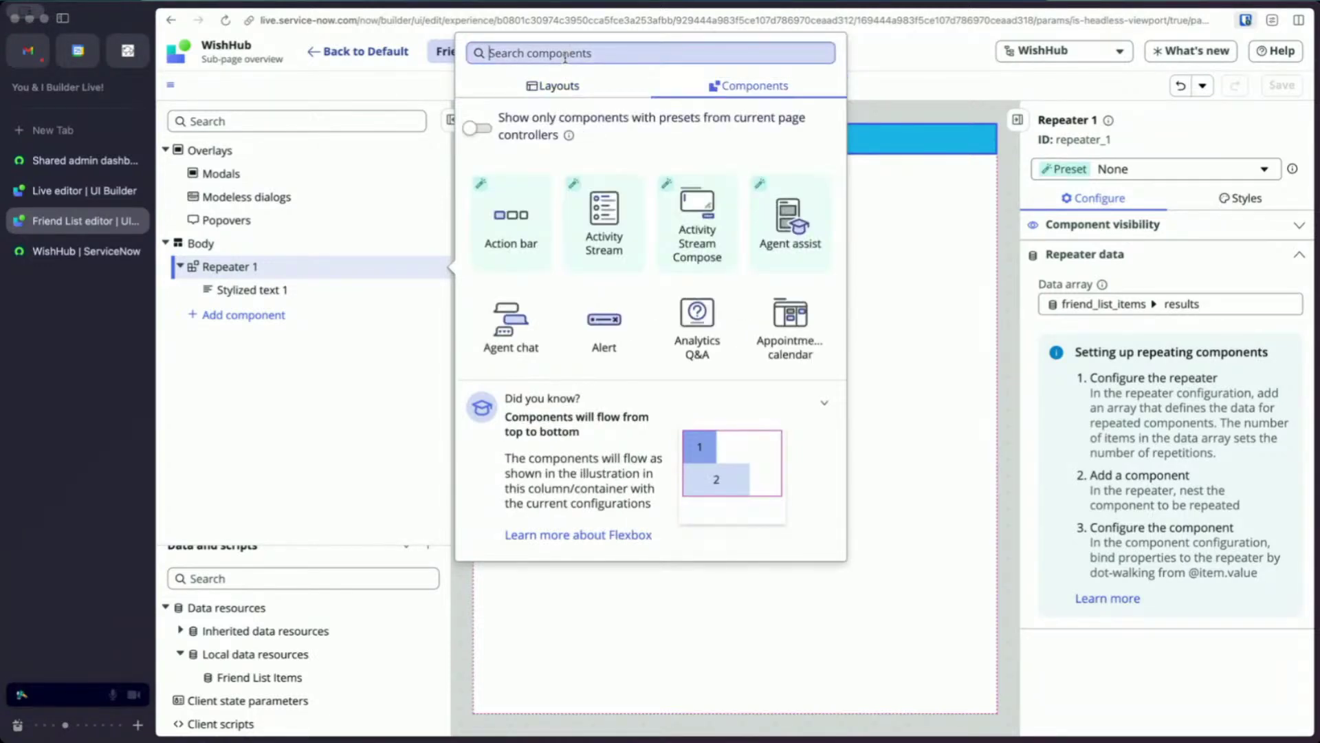
{"action": "type", "text": "rich"}
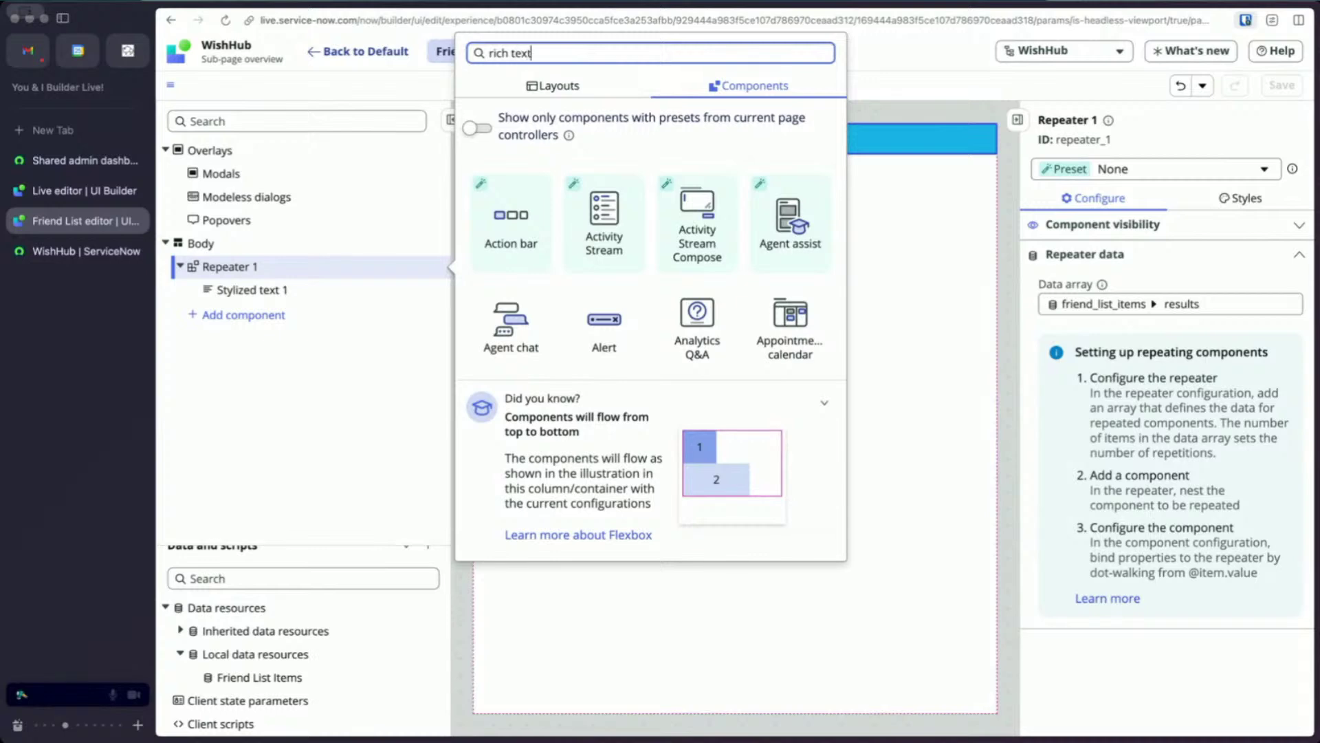
{"action": "type", "text": " text"}
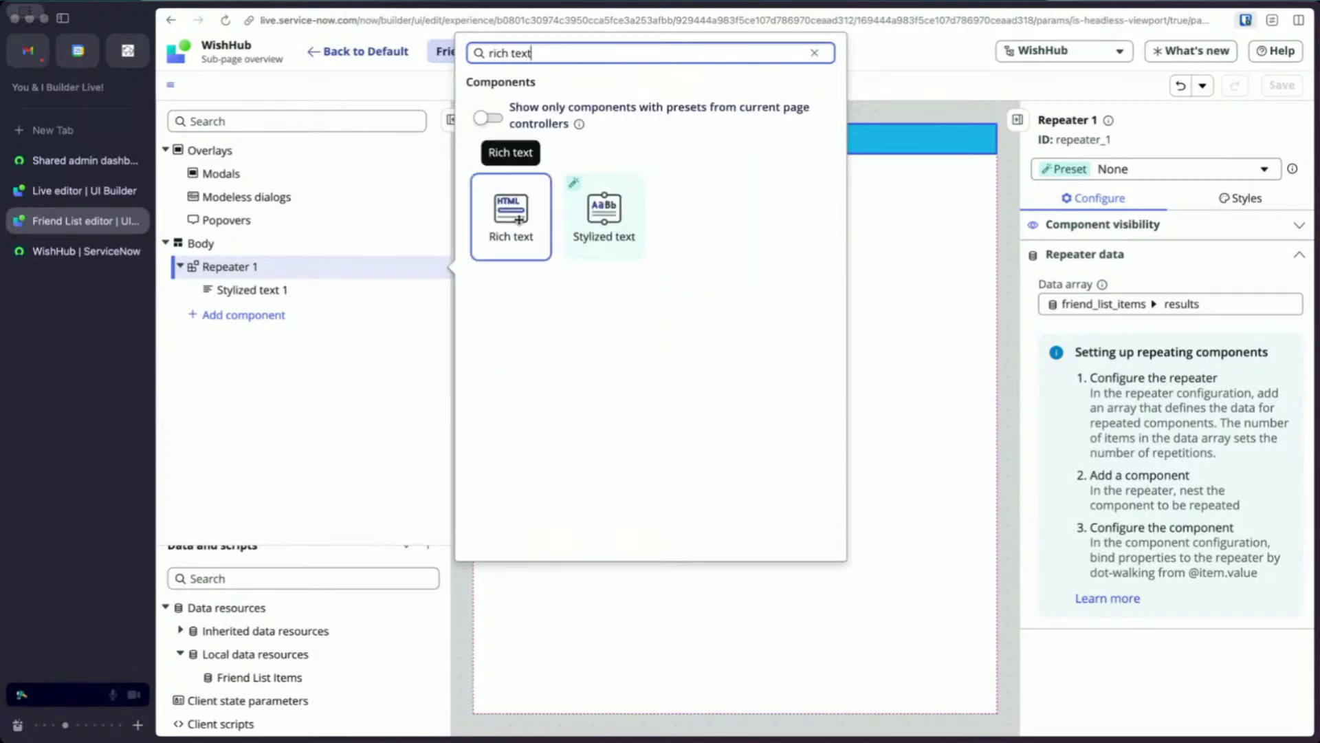
{"action": "left_click_drag", "start_coordinate": [520, 220], "coordinate": [825, 292]}
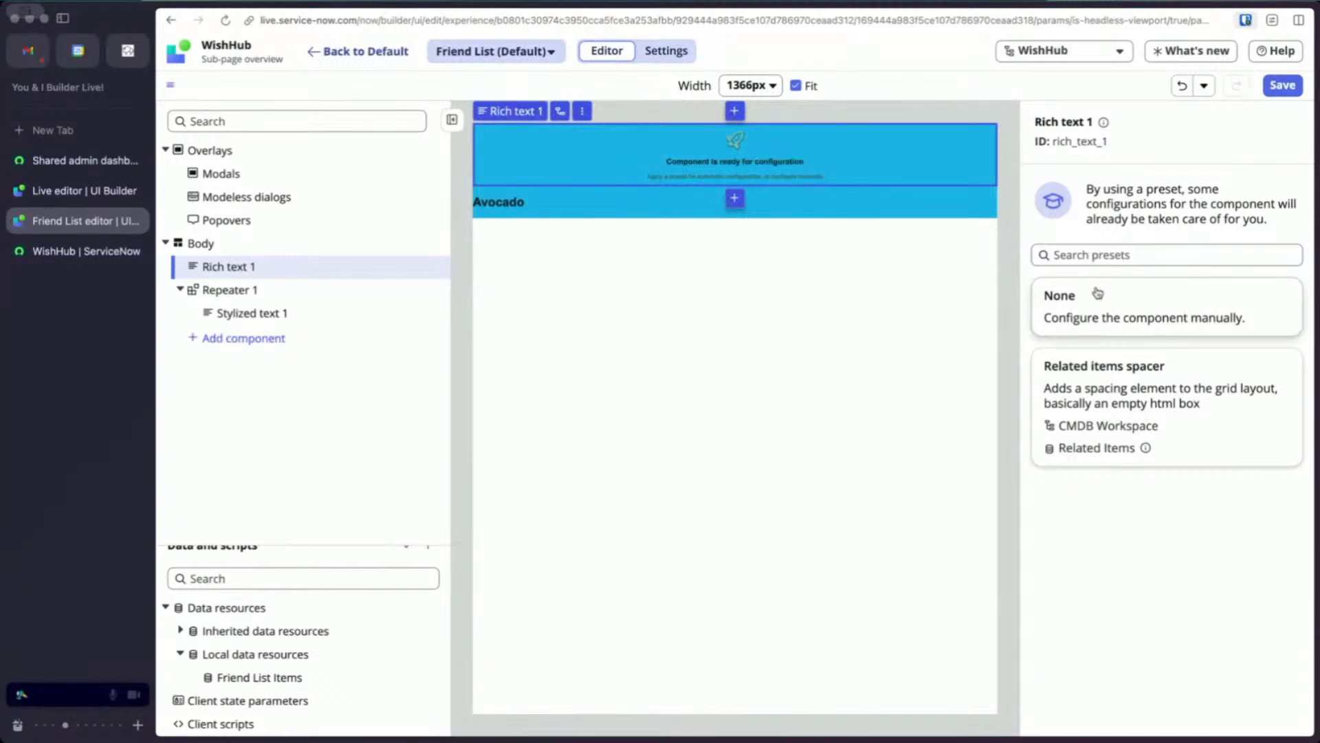
{"action": "left_click", "coordinate": [1098, 294]}
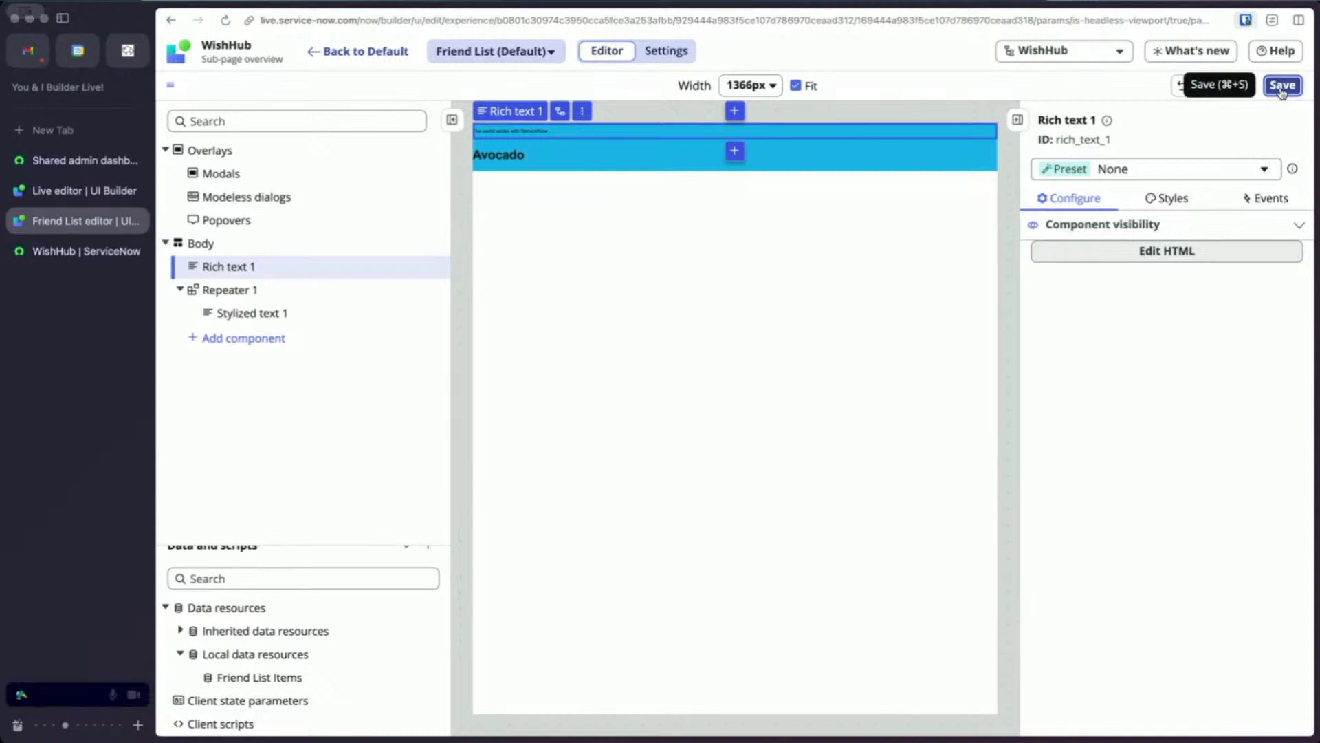
Reload the live WishHub page, show the Friend Wishlists and switch between the two birthday wishlists to check the rendered sub-page content.
{"action": "left_click", "coordinate": [74, 254]}
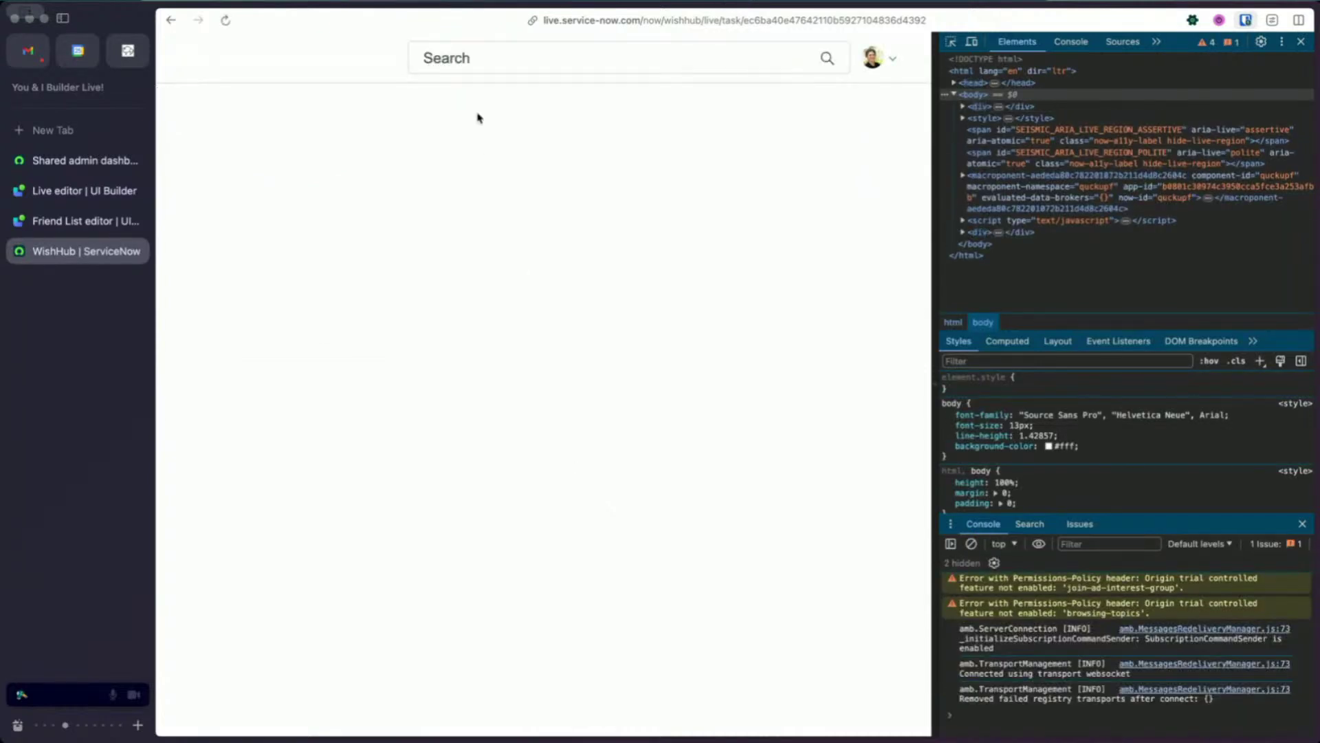
{"action": "left_click", "coordinate": [346, 192]}
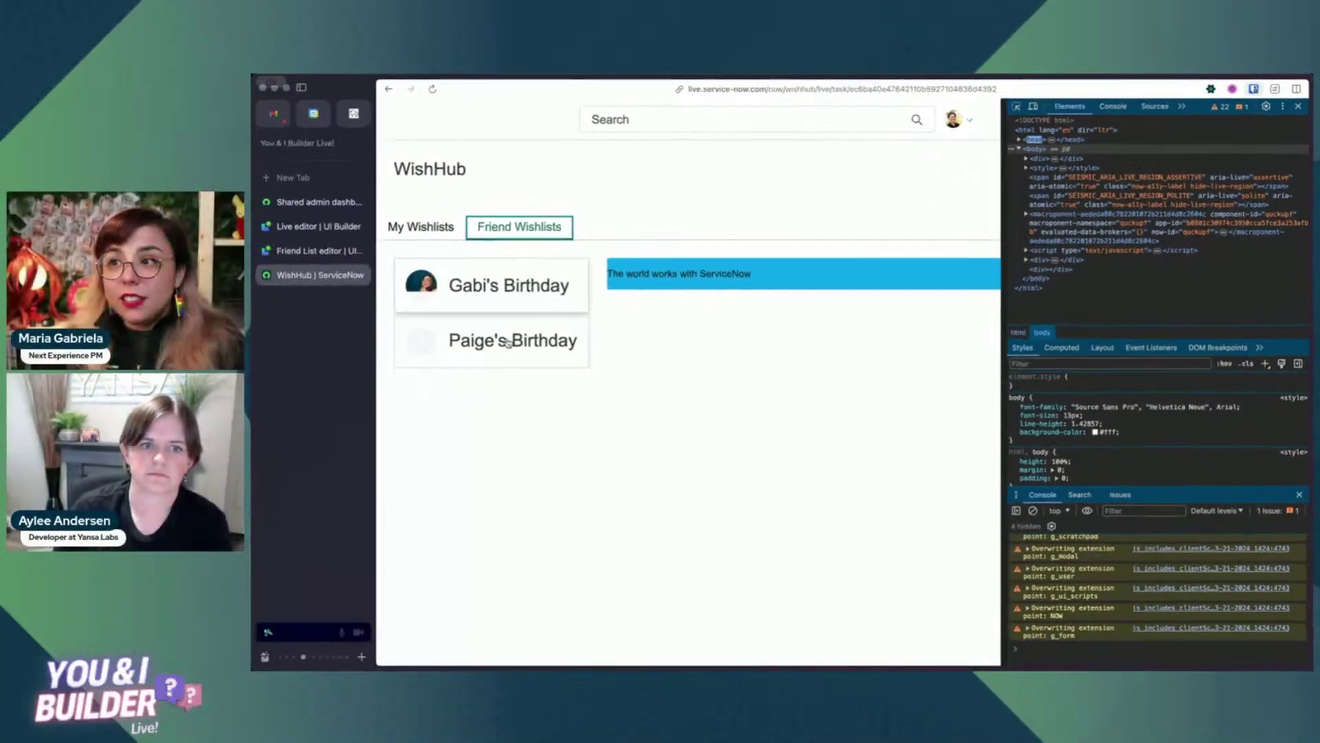
{"action": "left_click", "coordinate": [326, 334]}
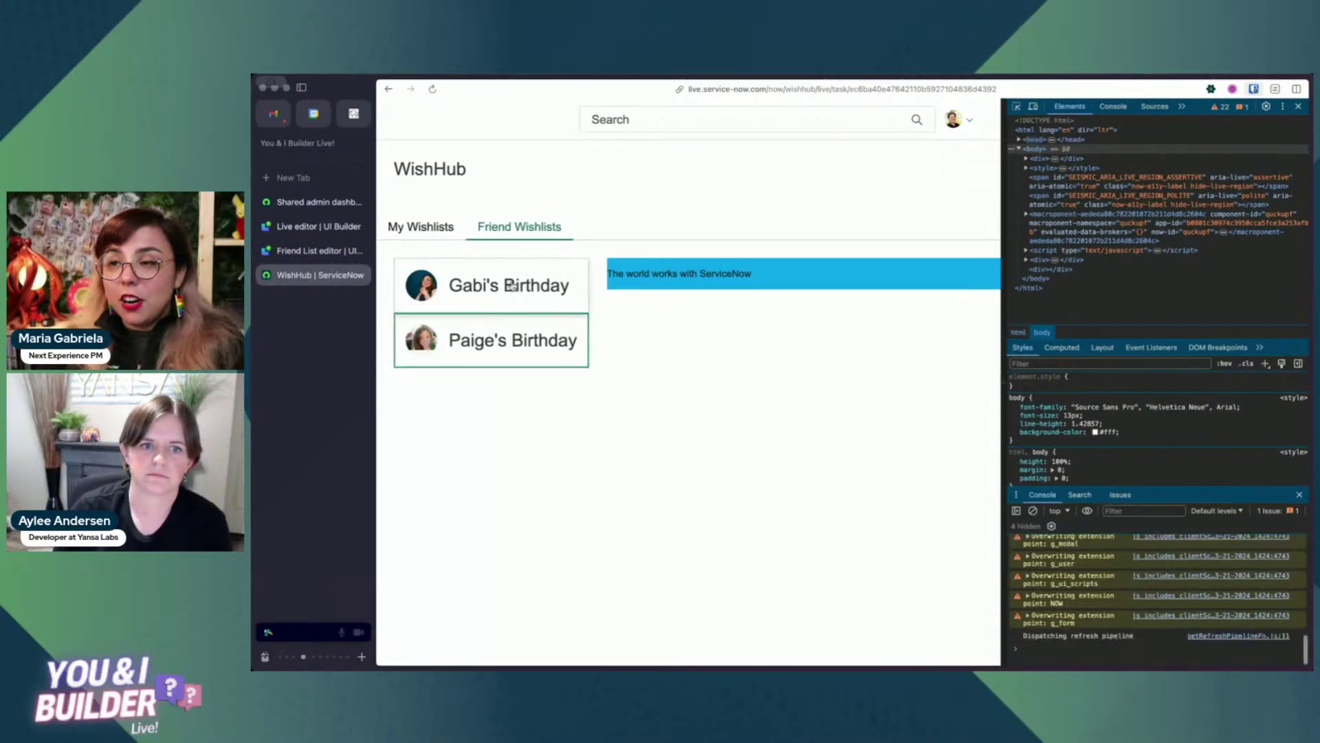
{"action": "left_click", "coordinate": [512, 286]}
{"action": "left_click", "coordinate": [512, 350]}
{"action": "left_click", "coordinate": [524, 286]}
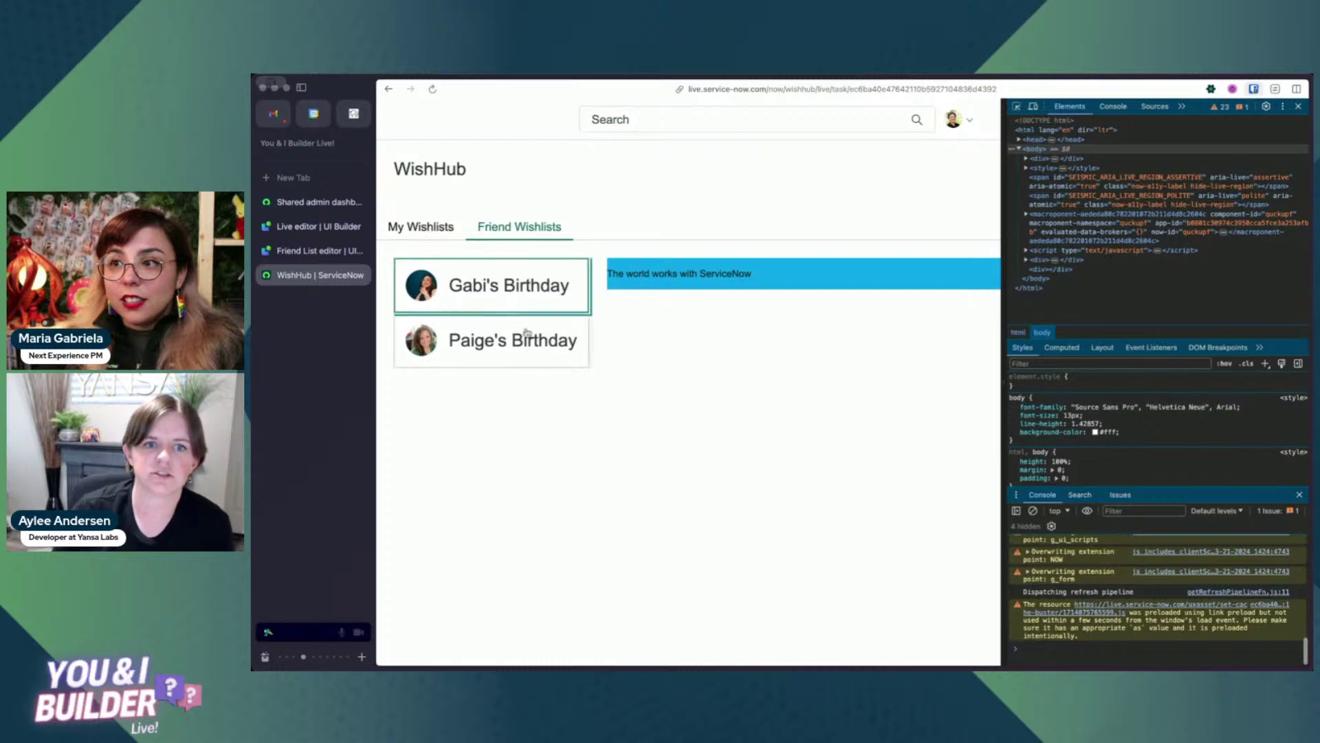
{"action": "left_click_drag", "start_coordinate": [760, 277], "coordinate": [617, 275]}
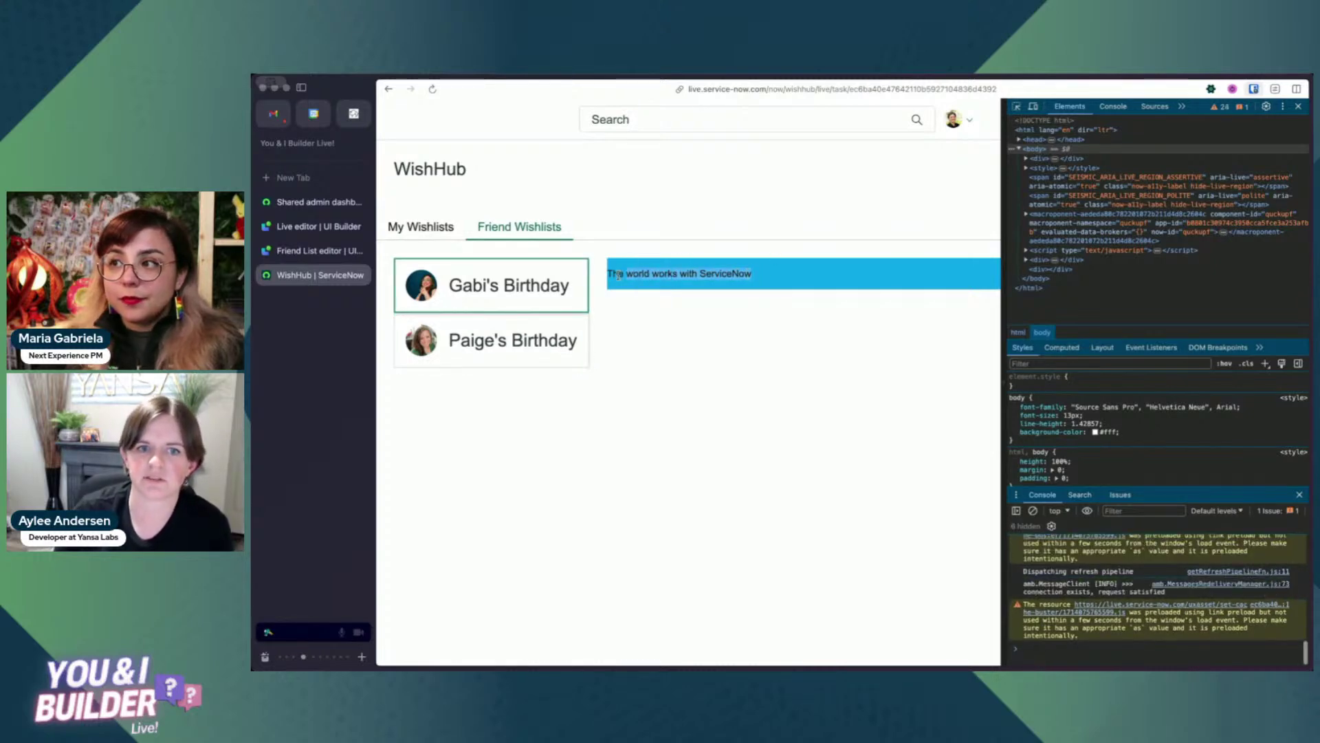
{"action": "left_click", "coordinate": [760, 278]}
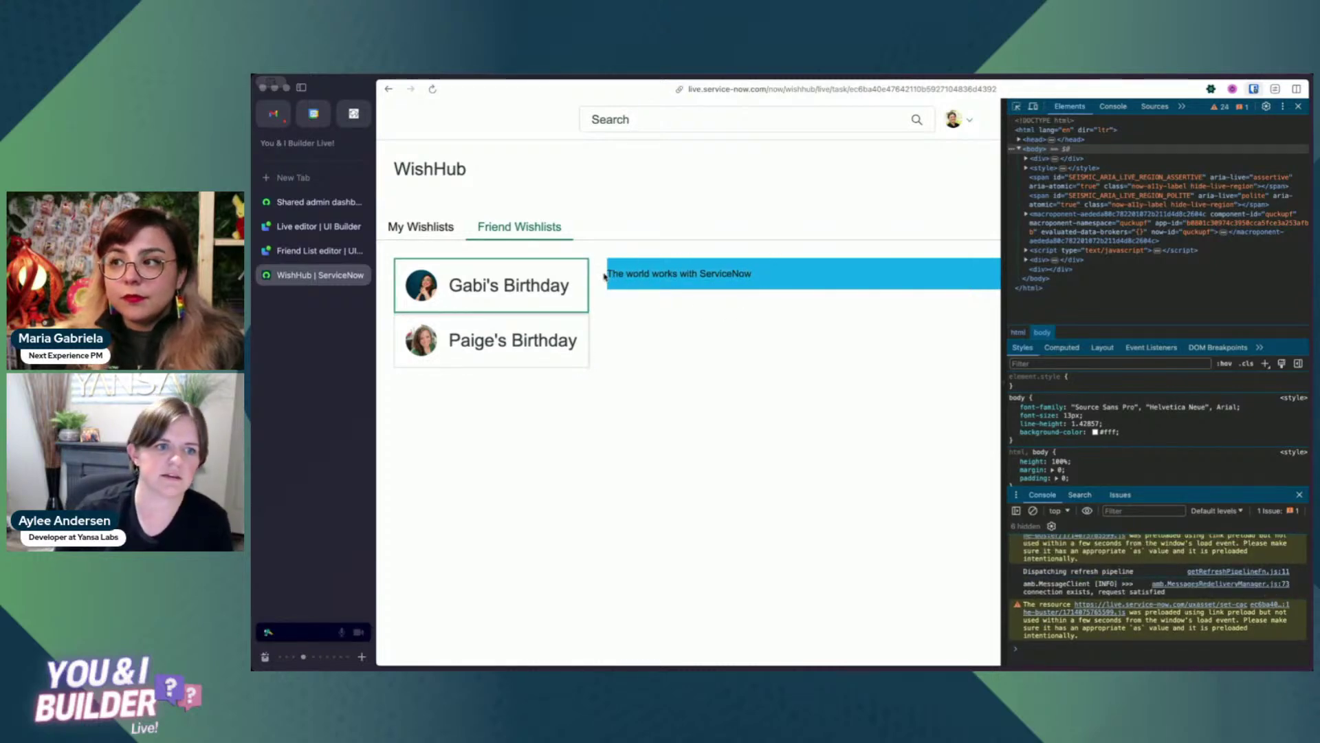
Return to the Friend List editor and review the data array binding of Repeater 1, keeping friend_list_items results.
{"action": "left_click", "coordinate": [303, 253]}
{"action": "left_click", "coordinate": [593, 307]}
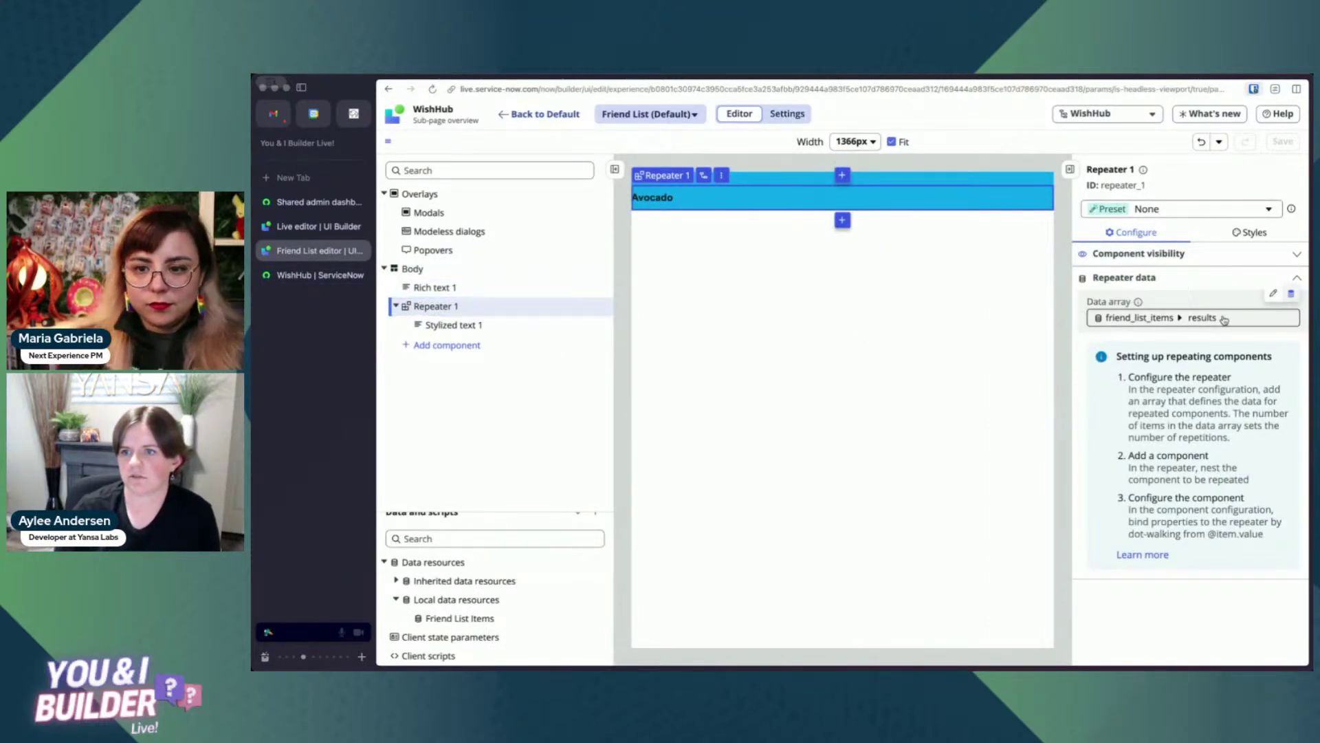
{"action": "left_click", "coordinate": [1221, 319]}
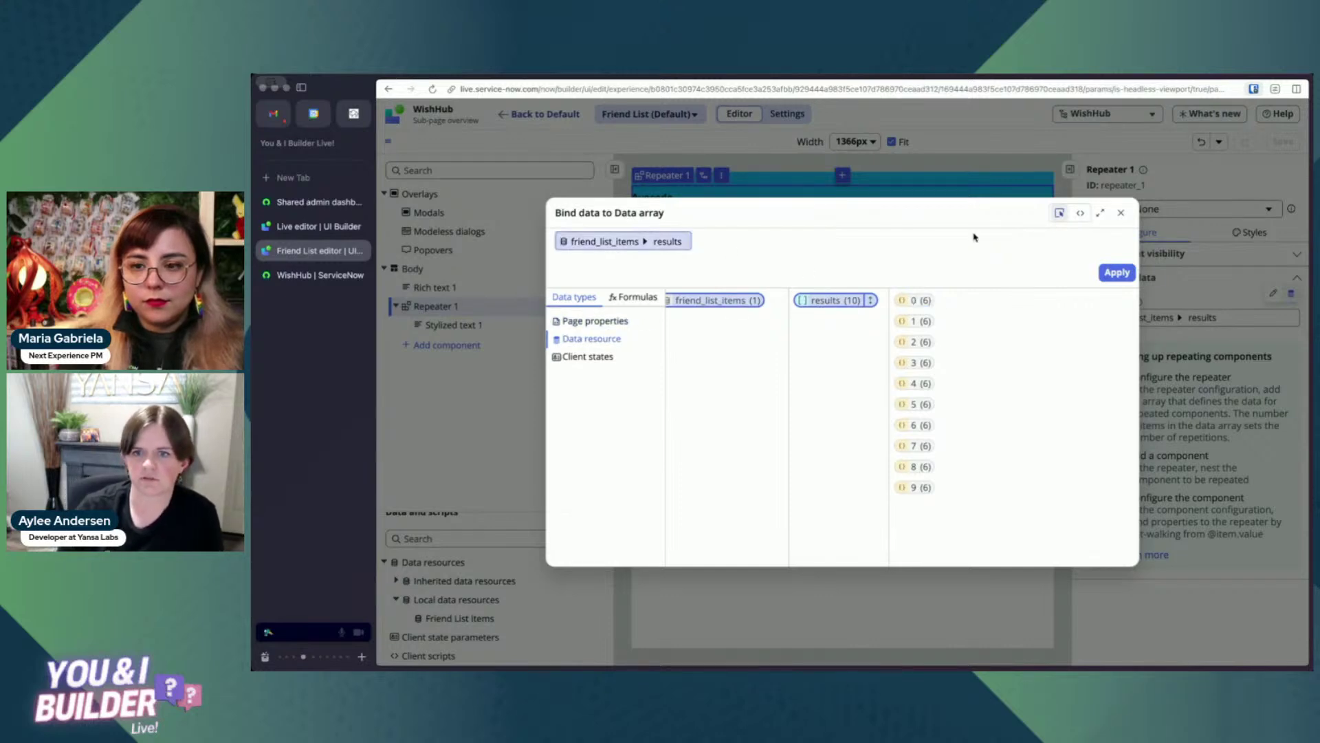
{"action": "left_click", "coordinate": [1117, 273]}
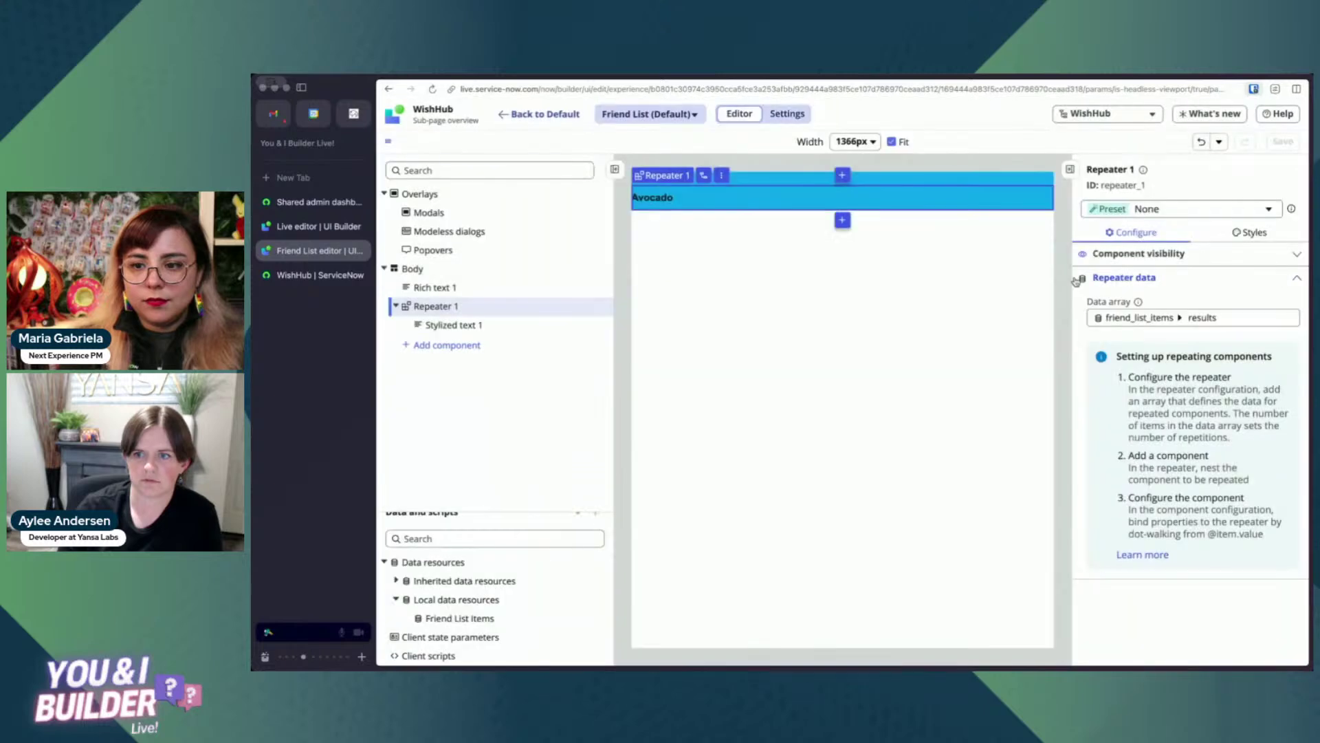
Review the Text binding of Stylized text 1 inside the repeater, keeping the item's name value.
{"action": "left_click", "coordinate": [456, 330]}
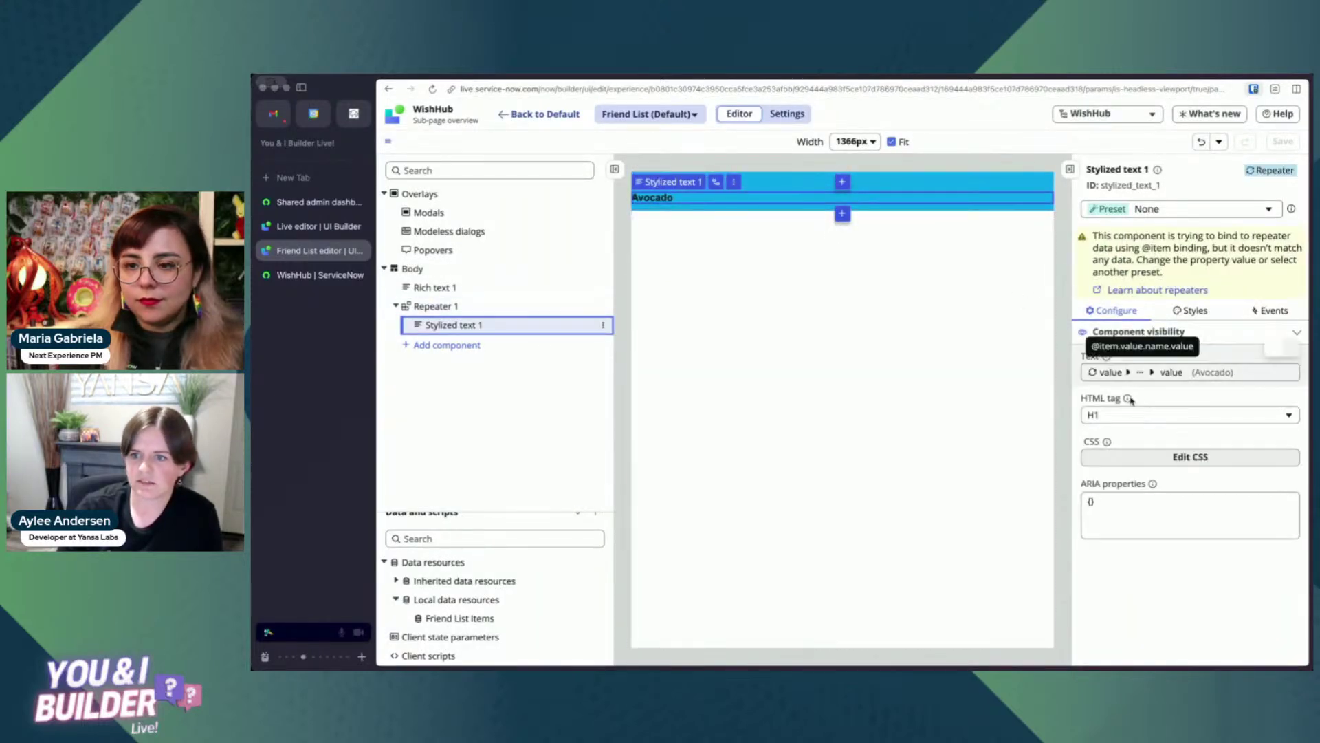
{"action": "left_click", "coordinate": [1221, 374]}
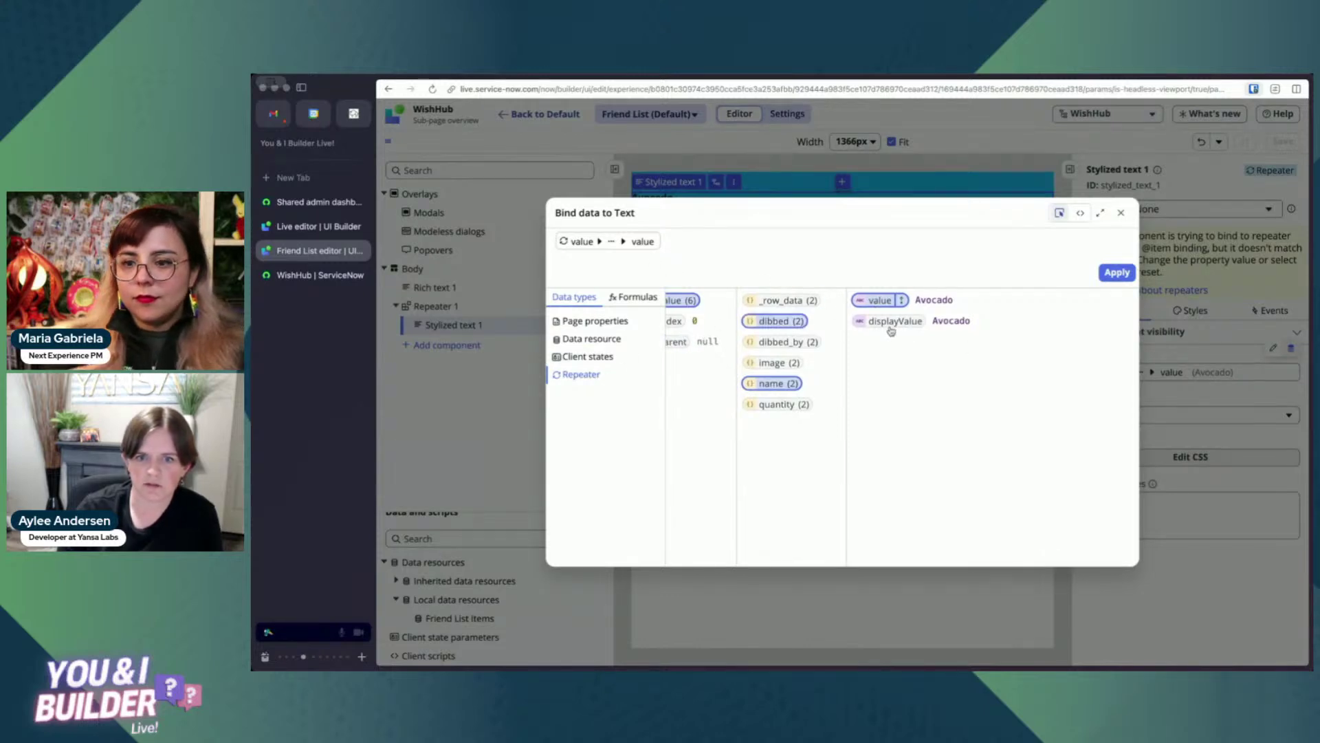
{"action": "left_click", "coordinate": [1118, 272]}
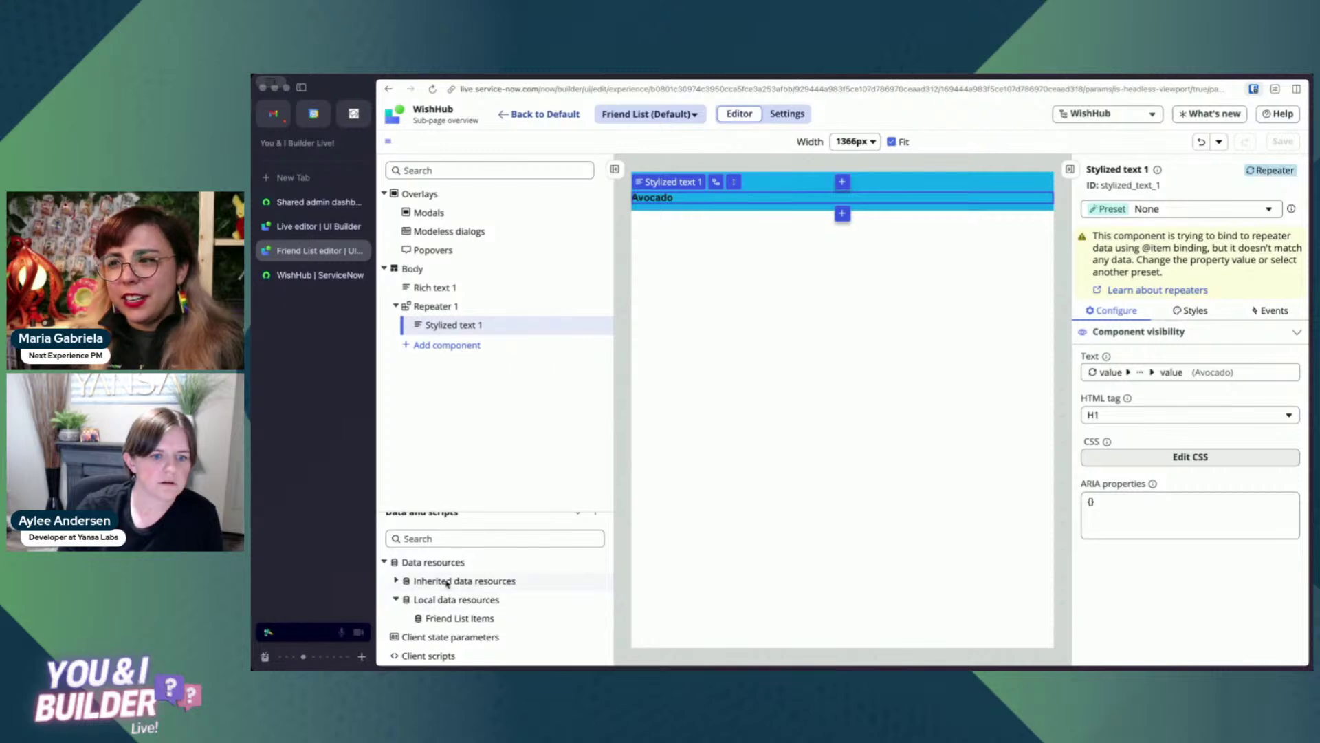
Examine the Friend List Items data resource, its returned results and its Wishlist filter condition, and close it without changes.
{"action": "left_click", "coordinate": [455, 621]}
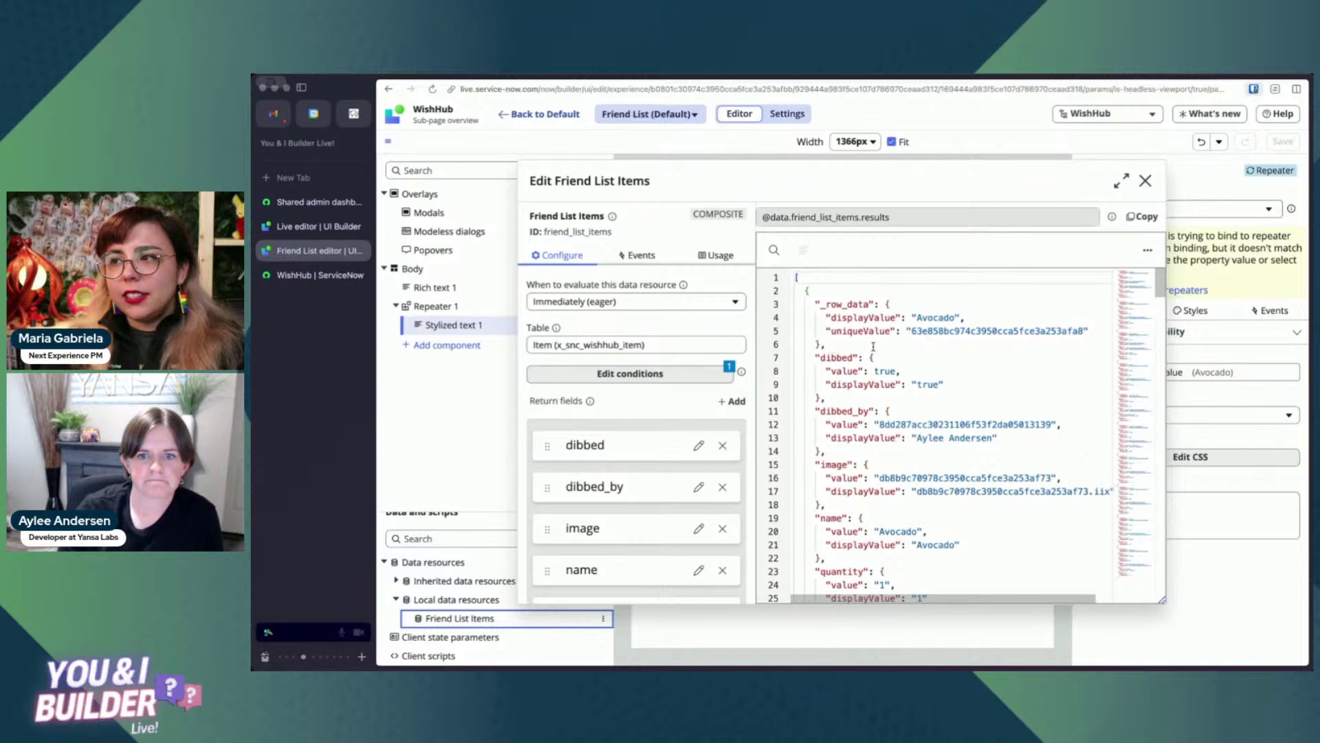
{"action": "left_click", "coordinate": [668, 381]}
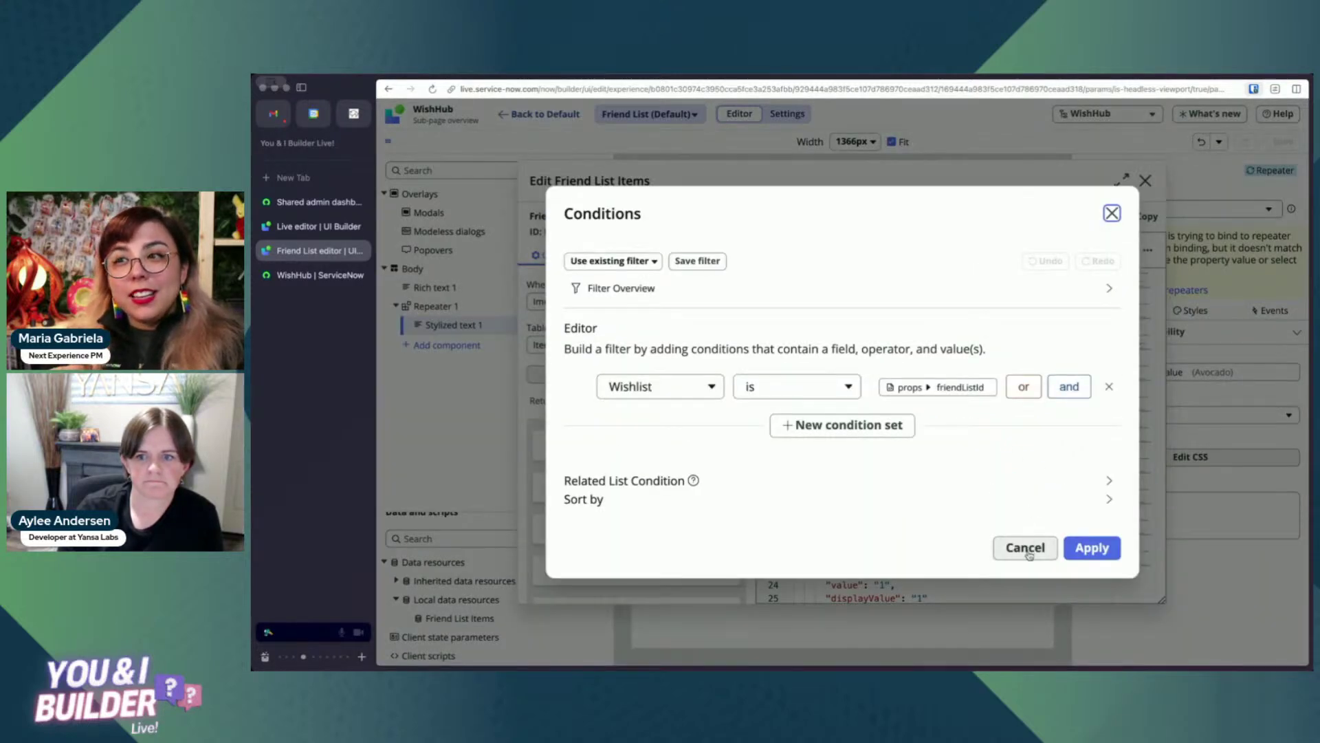
{"action": "left_click", "coordinate": [1027, 550]}
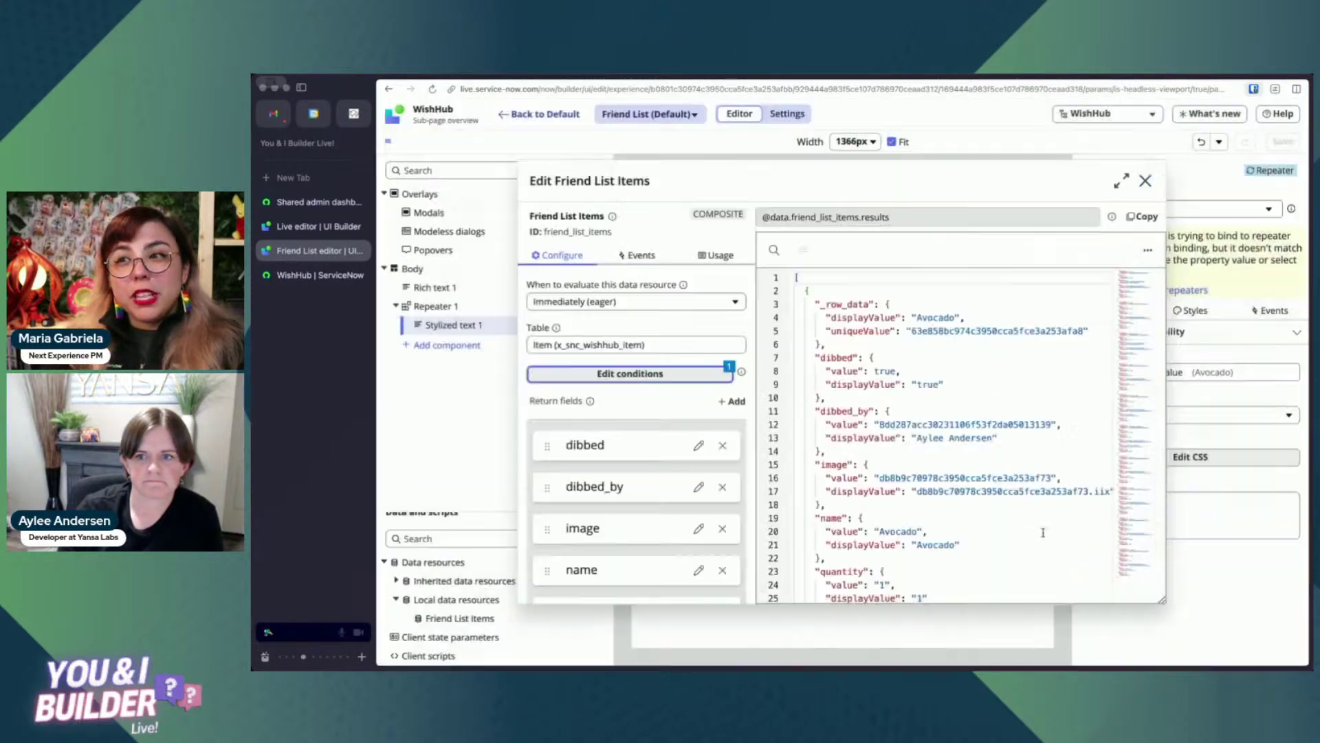
{"action": "left_click", "coordinate": [1146, 178]}
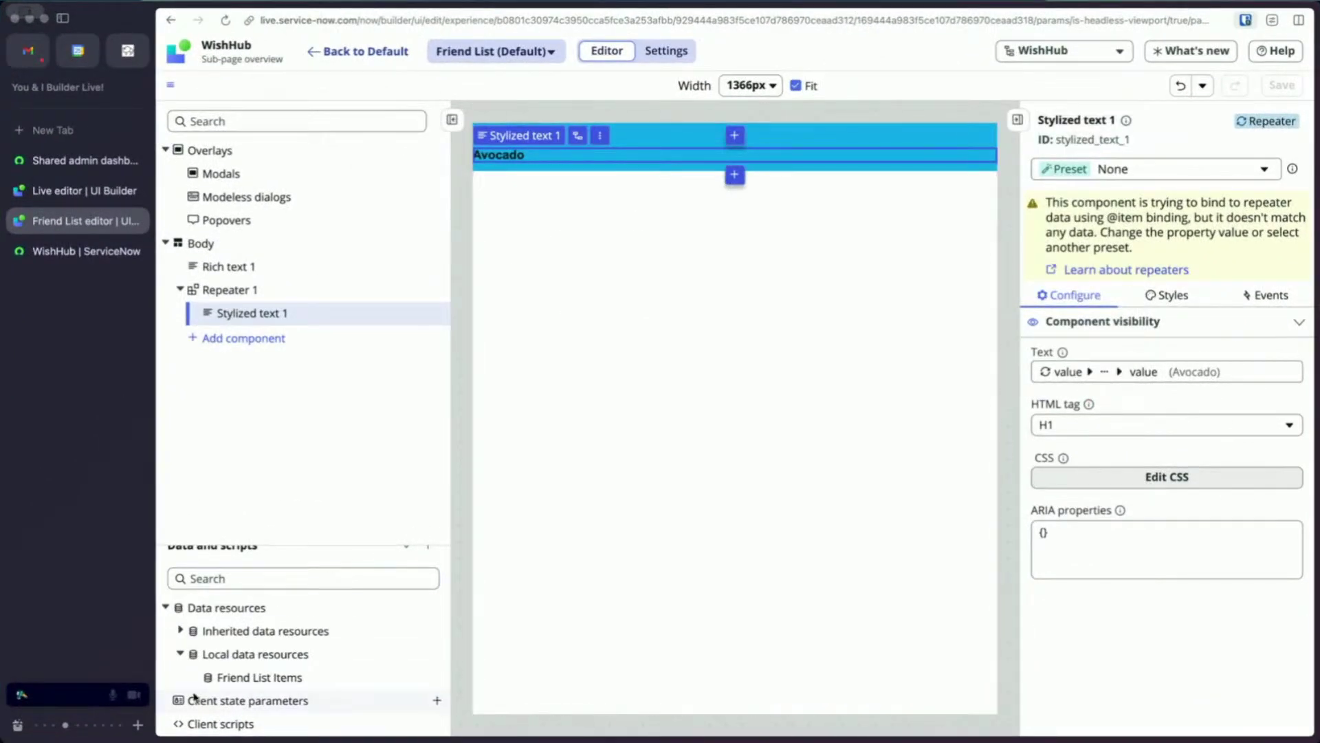
{"action": "left_click", "coordinate": [249, 678]}
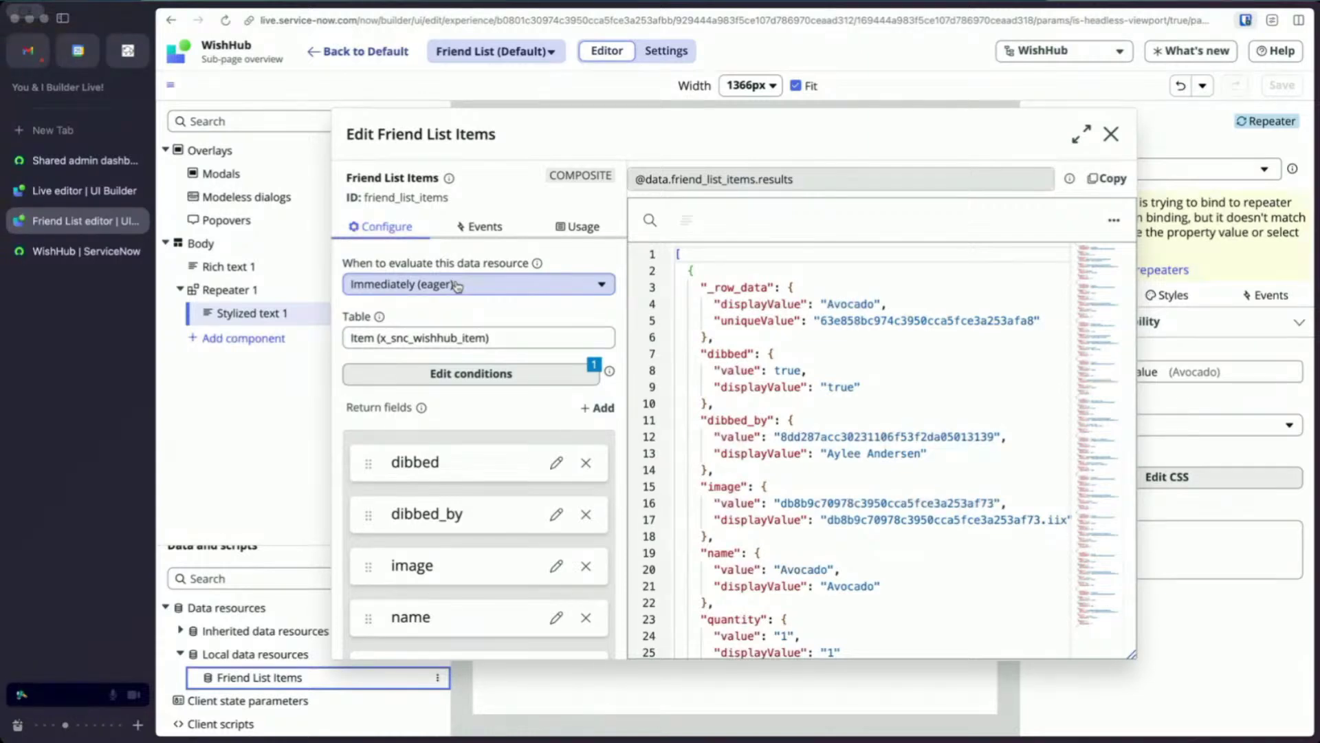
{"action": "left_click", "coordinate": [462, 374]}
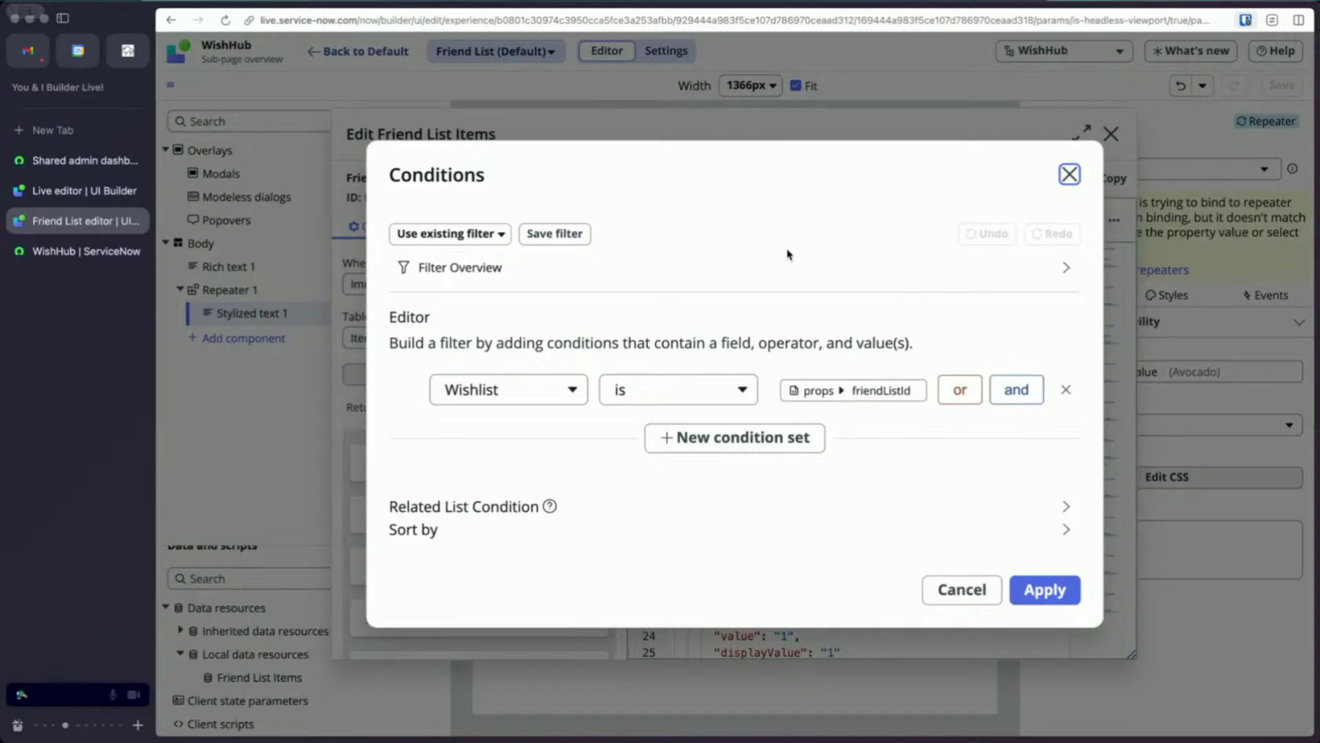
{"action": "left_click", "coordinate": [966, 589]}
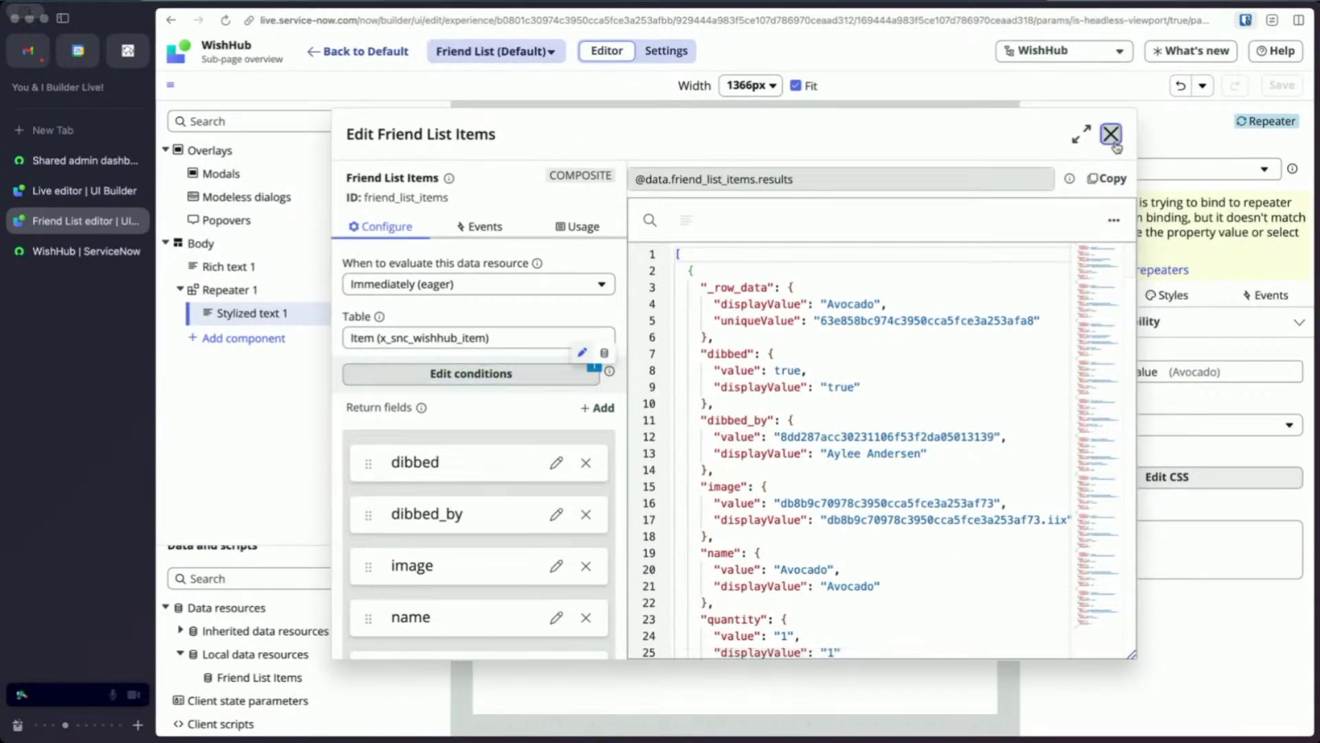
{"action": "left_click", "coordinate": [1109, 134]}
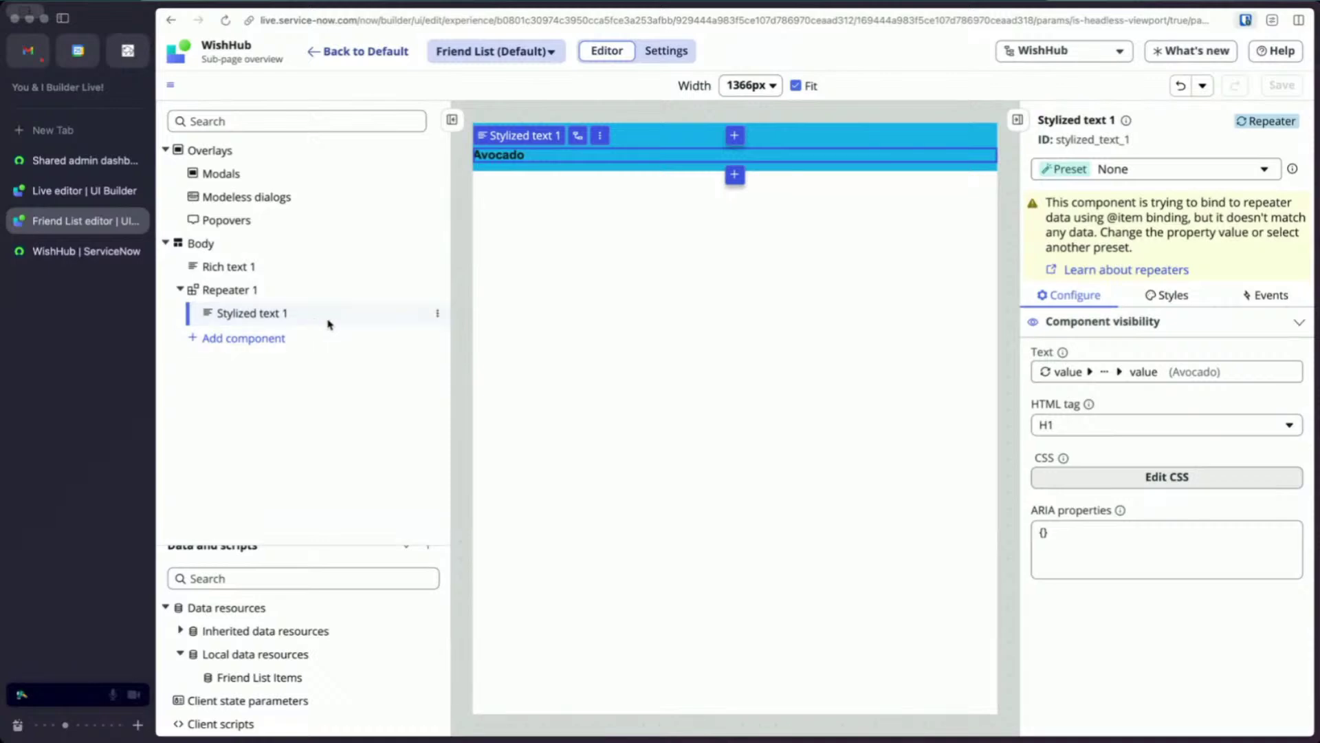
Map the Friend List Items resource's Data Fetch Succeeded event to an Update client state parameter handler in Script mode.
{"action": "left_click", "coordinate": [266, 679]}
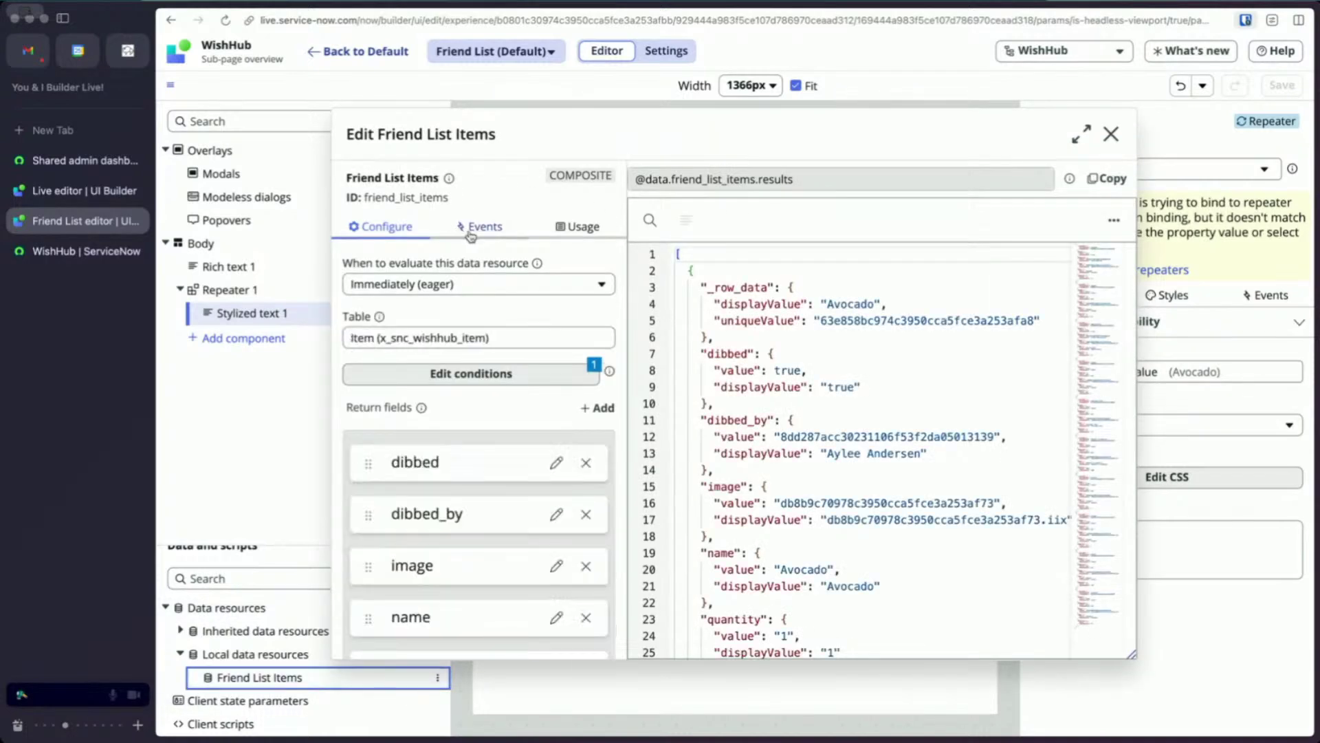
{"action": "left_click", "coordinate": [472, 233]}
{"action": "left_click", "coordinate": [445, 267]}
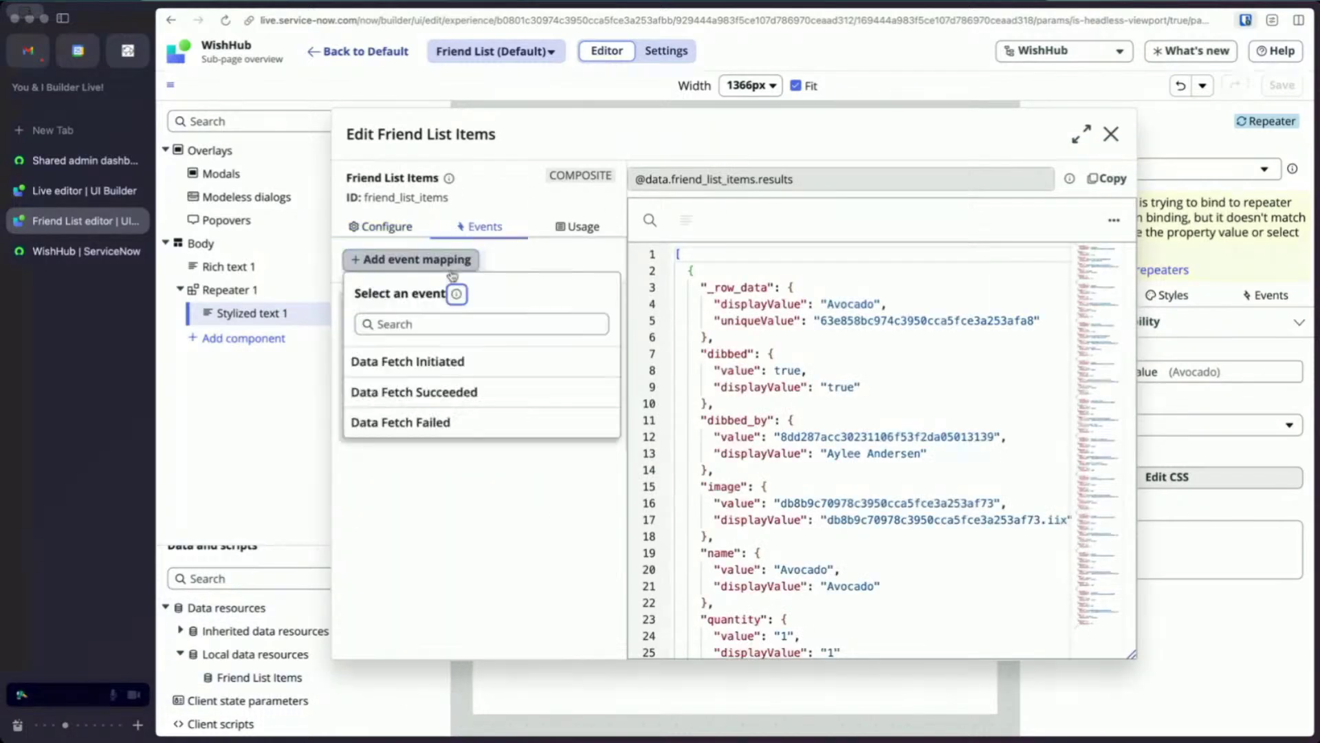
{"action": "left_click", "coordinate": [444, 405]}
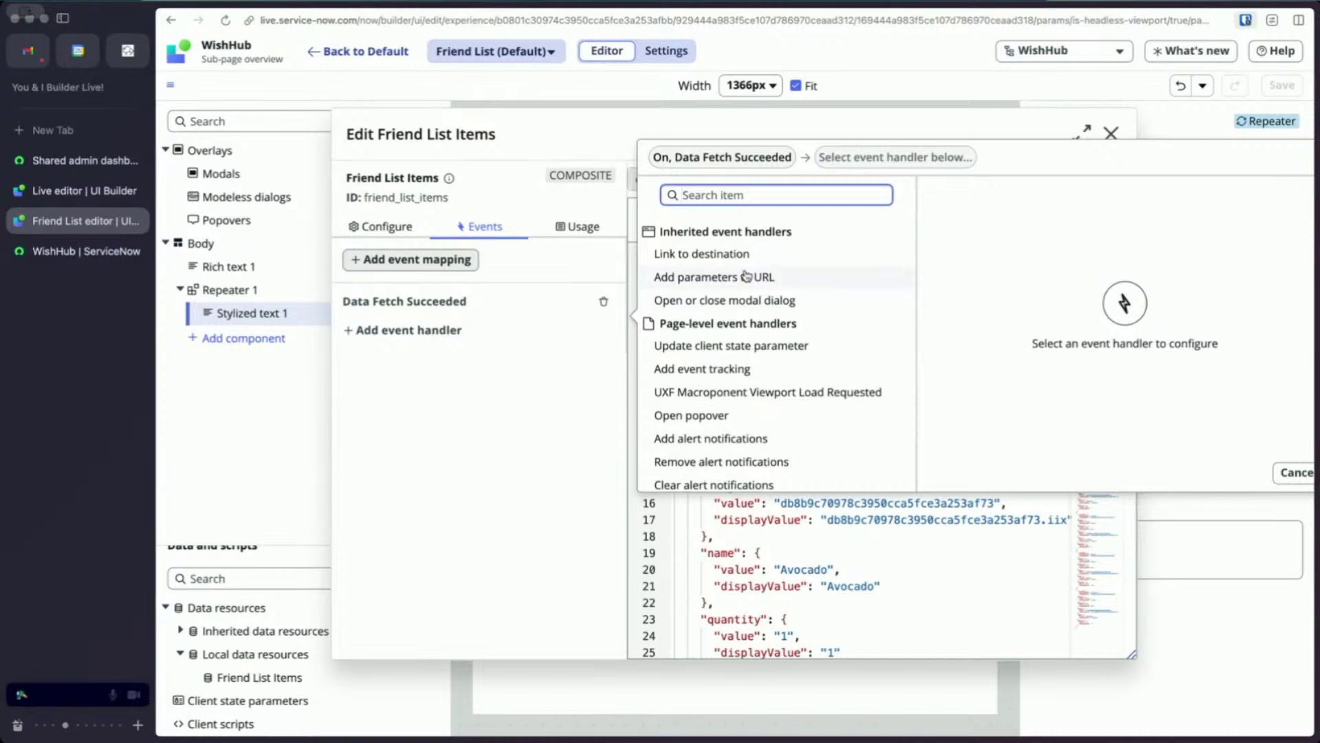
{"action": "left_click", "coordinate": [729, 348]}
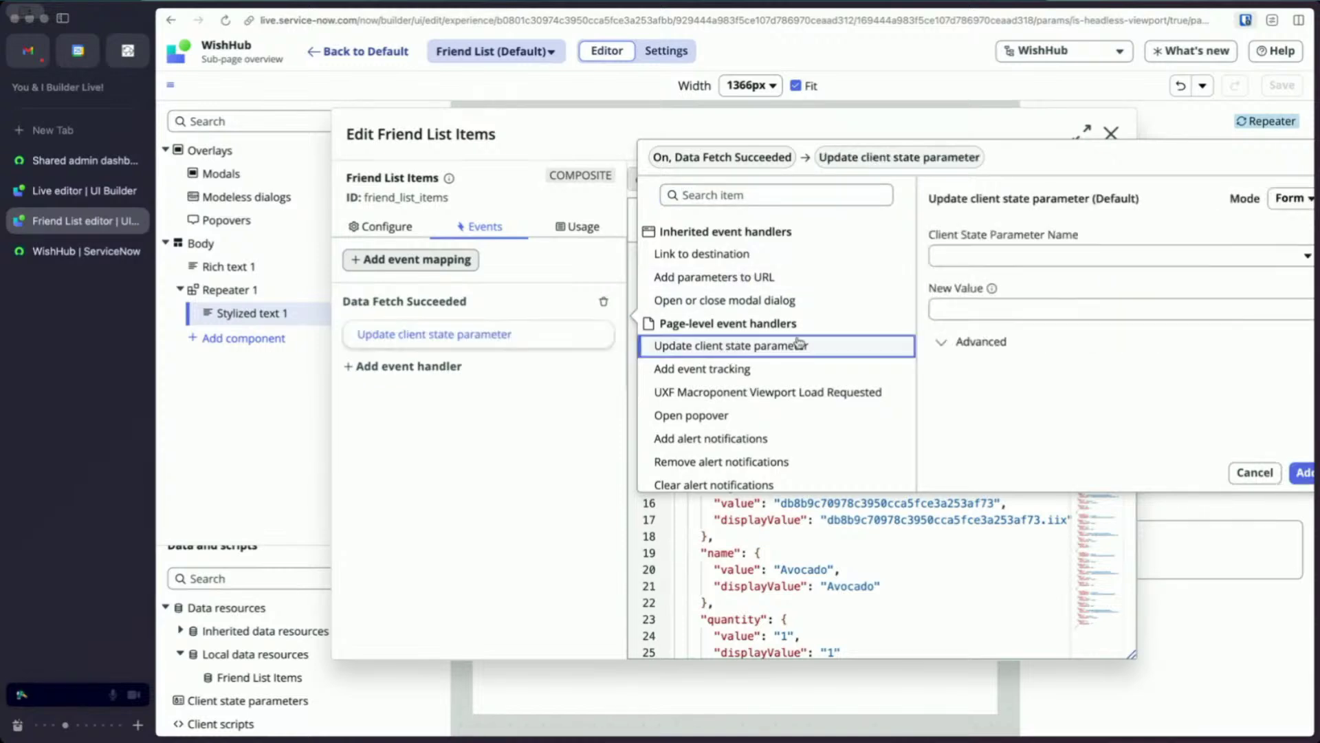
{"action": "left_click", "coordinate": [1288, 198]}
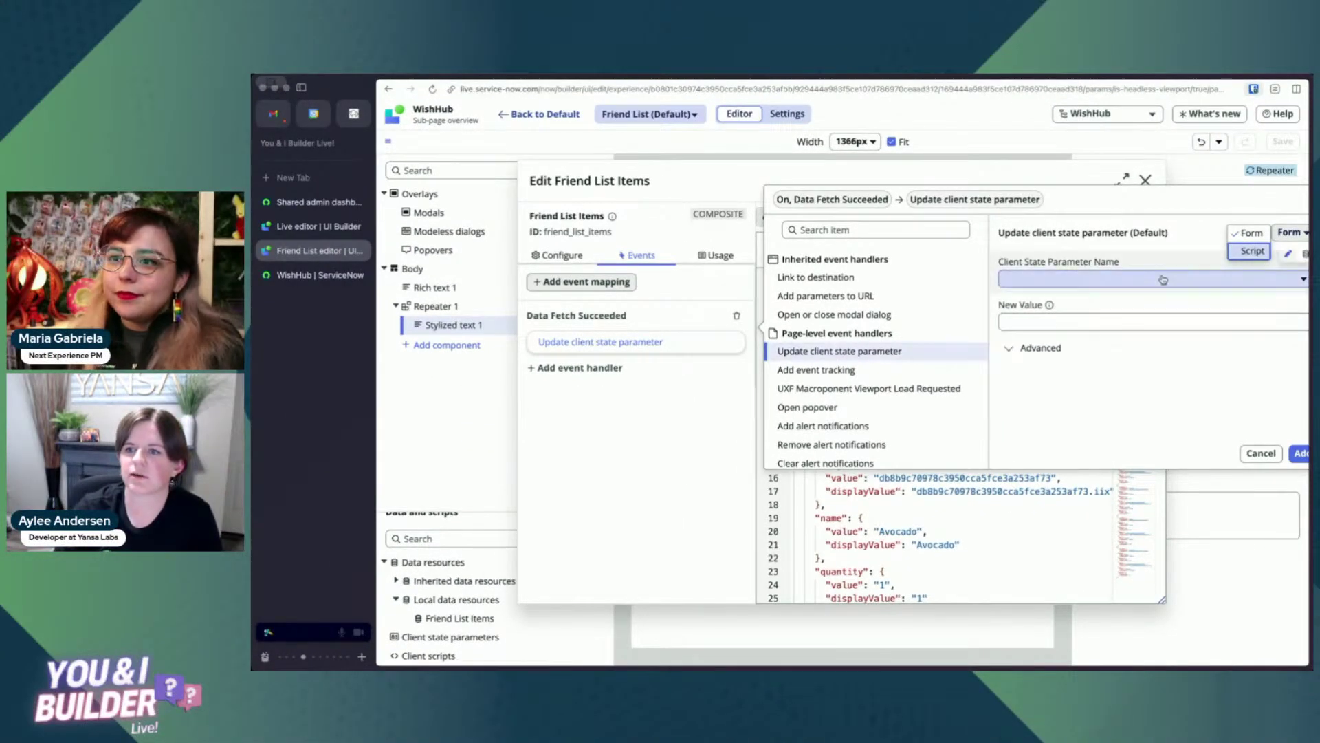
{"action": "left_click", "coordinate": [1253, 252]}
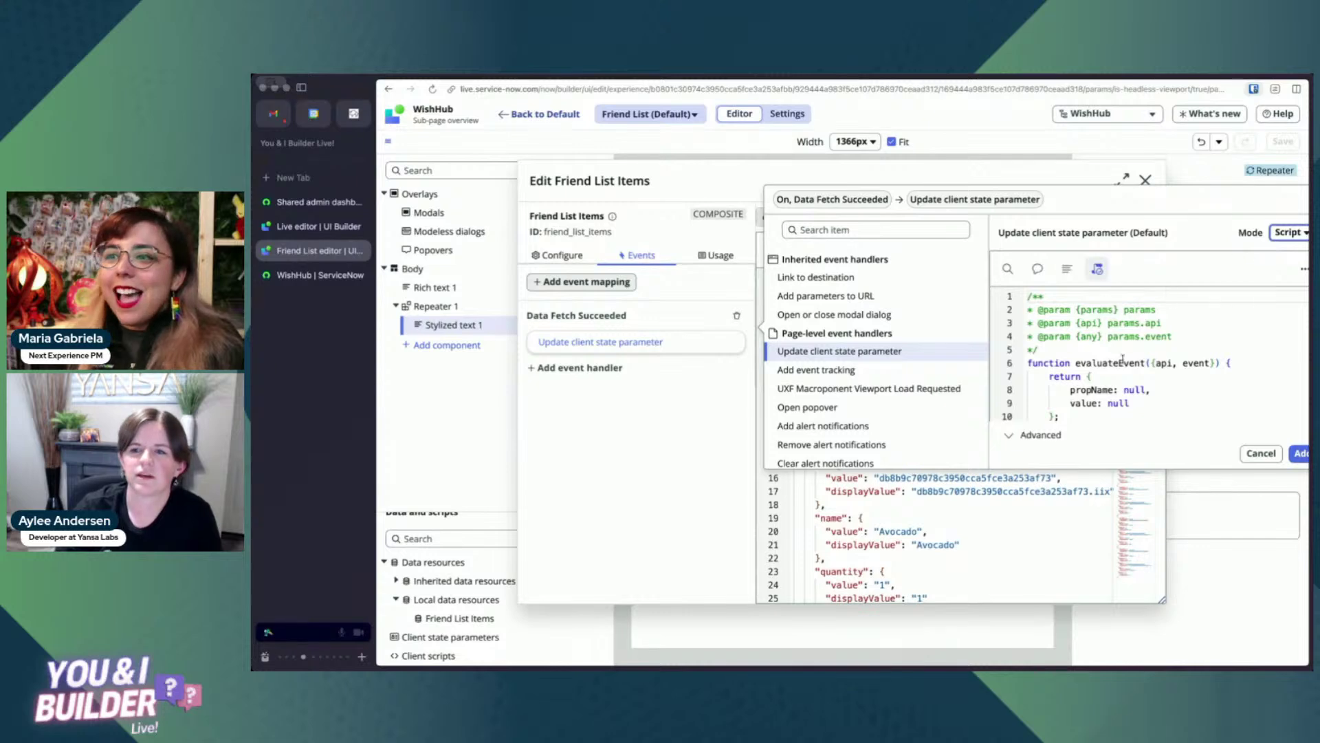
{"action": "scroll", "coordinate": [1073, 404], "scroll_direction": "down", "scroll_amount": 1}
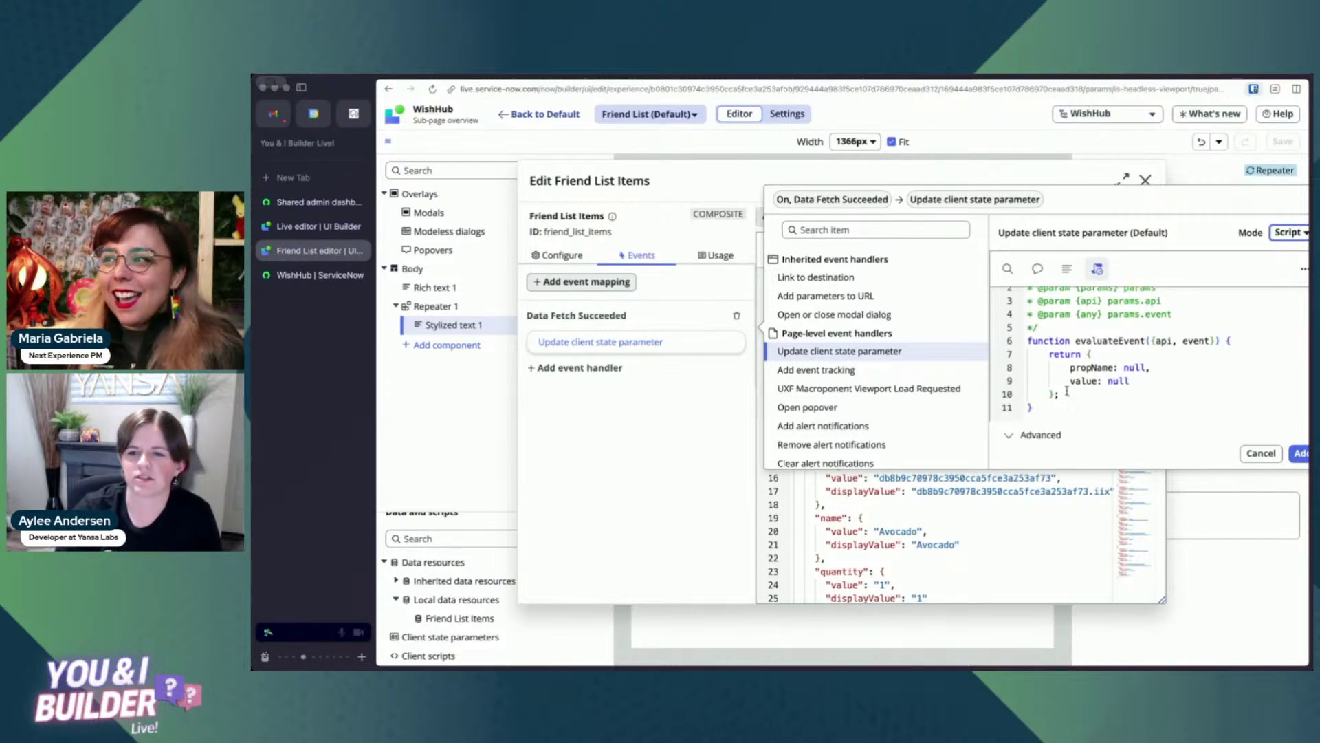
Insert a console.log call before the script's return statement, with a message of the developer's first name followed by "- Loaded items".
{"action": "left_click_drag", "start_coordinate": [1067, 391], "coordinate": [1049, 350]}
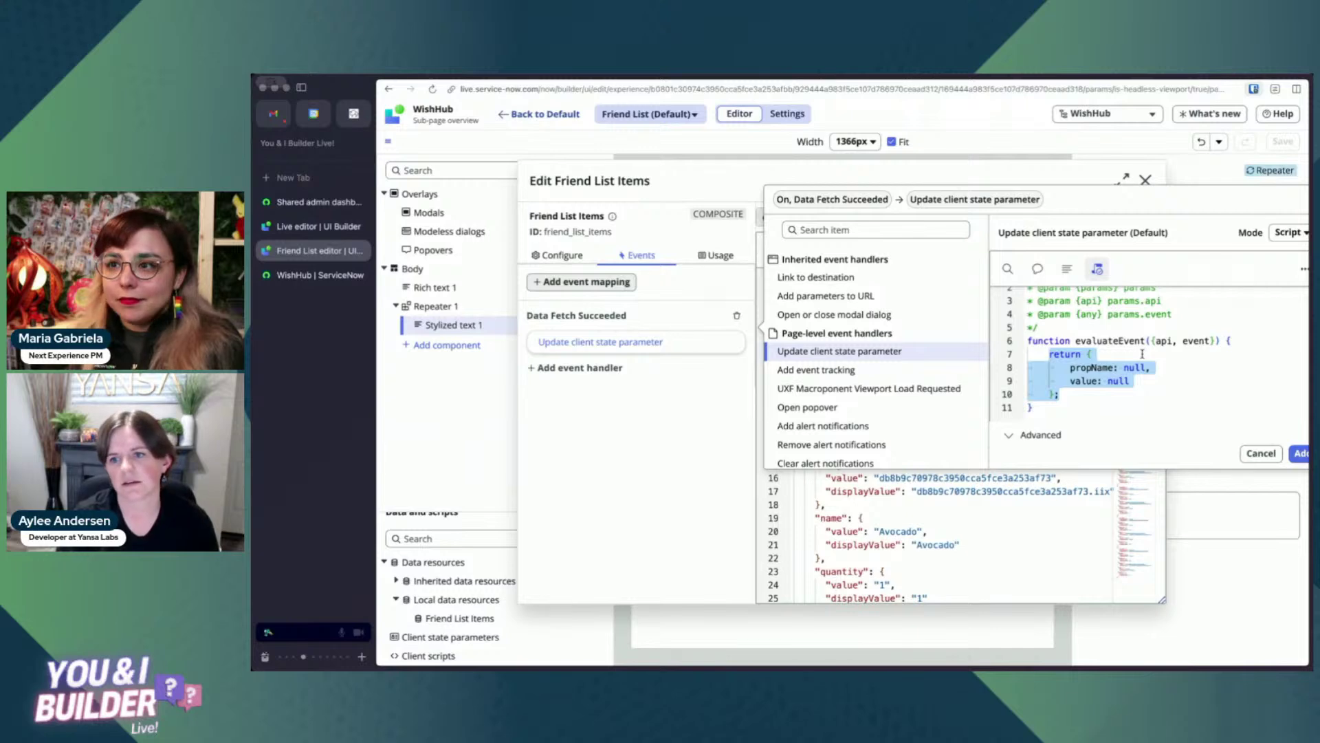
{"action": "type", "text": "cons"}
{"action": "key", "text": "super+z"}
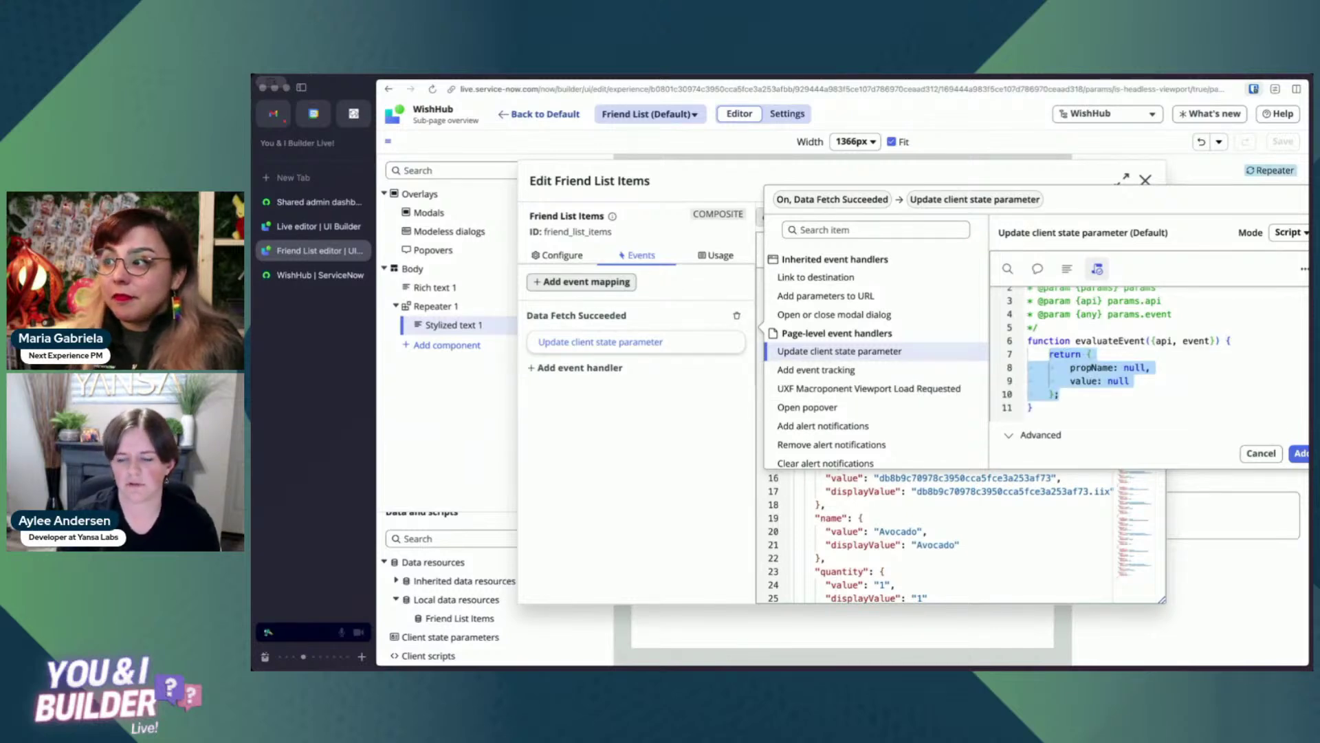
{"action": "type", "text": "console."}
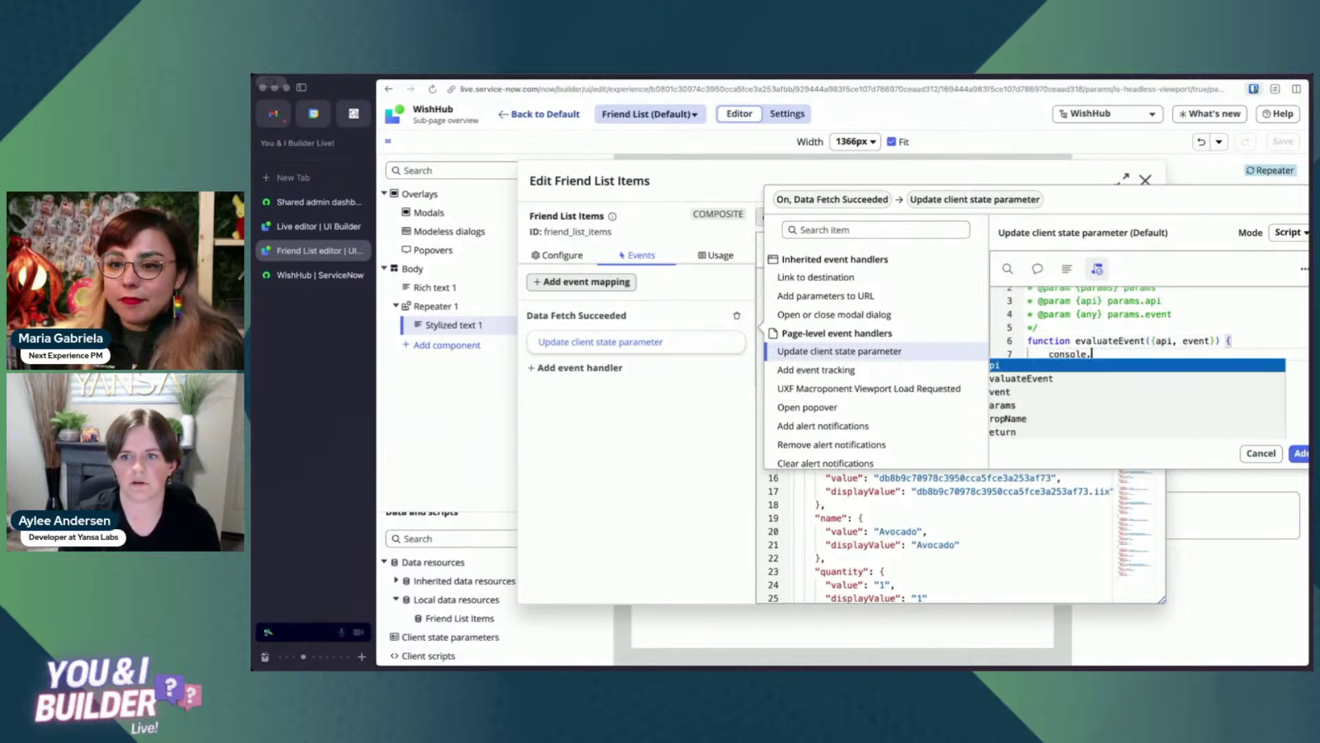
{"action": "type", "text": "log(\"AYLEE -"}
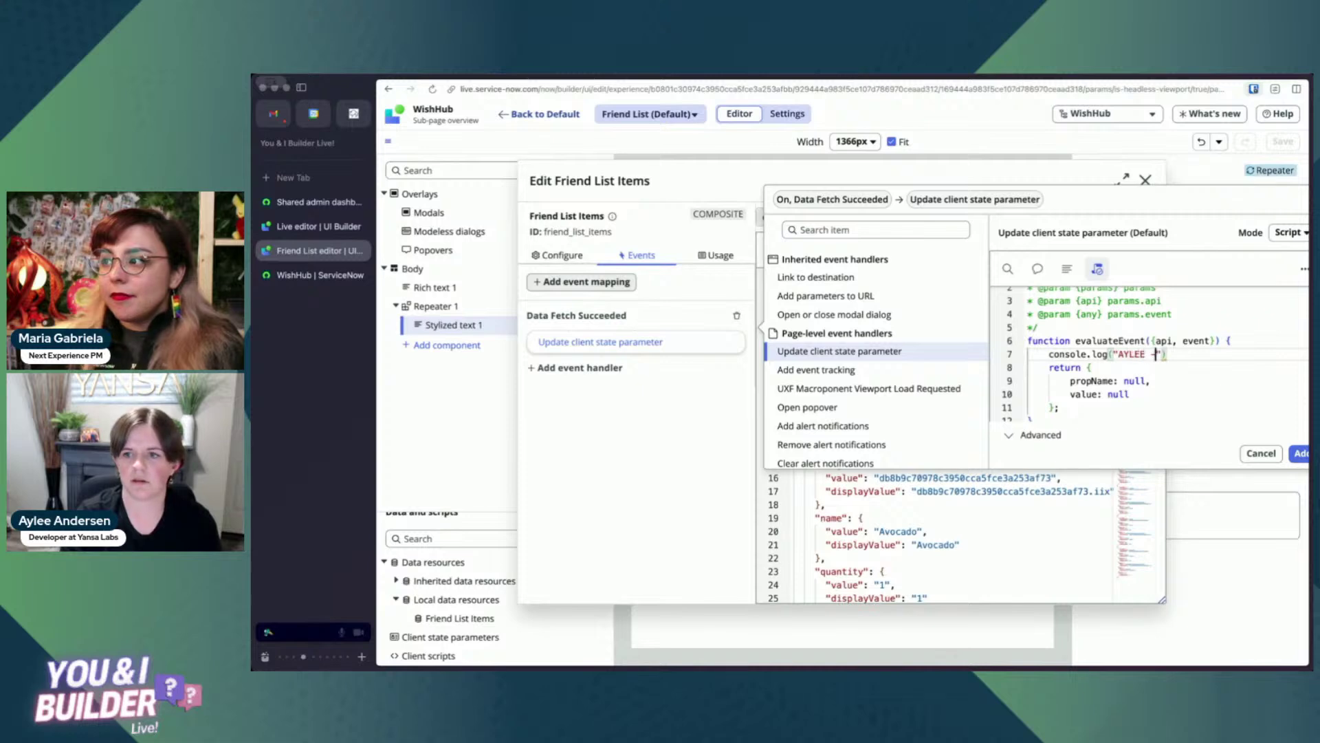
{"action": "type", "text": " Loaded items"}
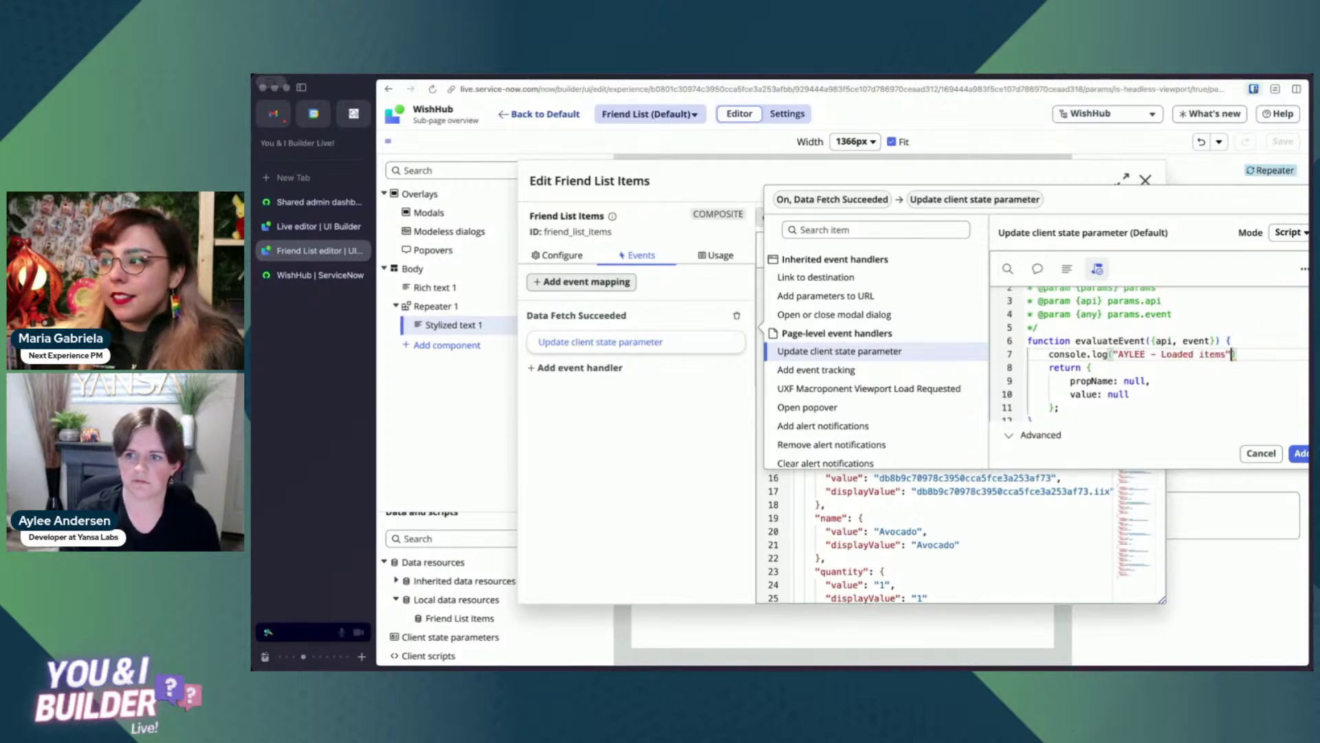
{"action": "type", "text": "\", "}
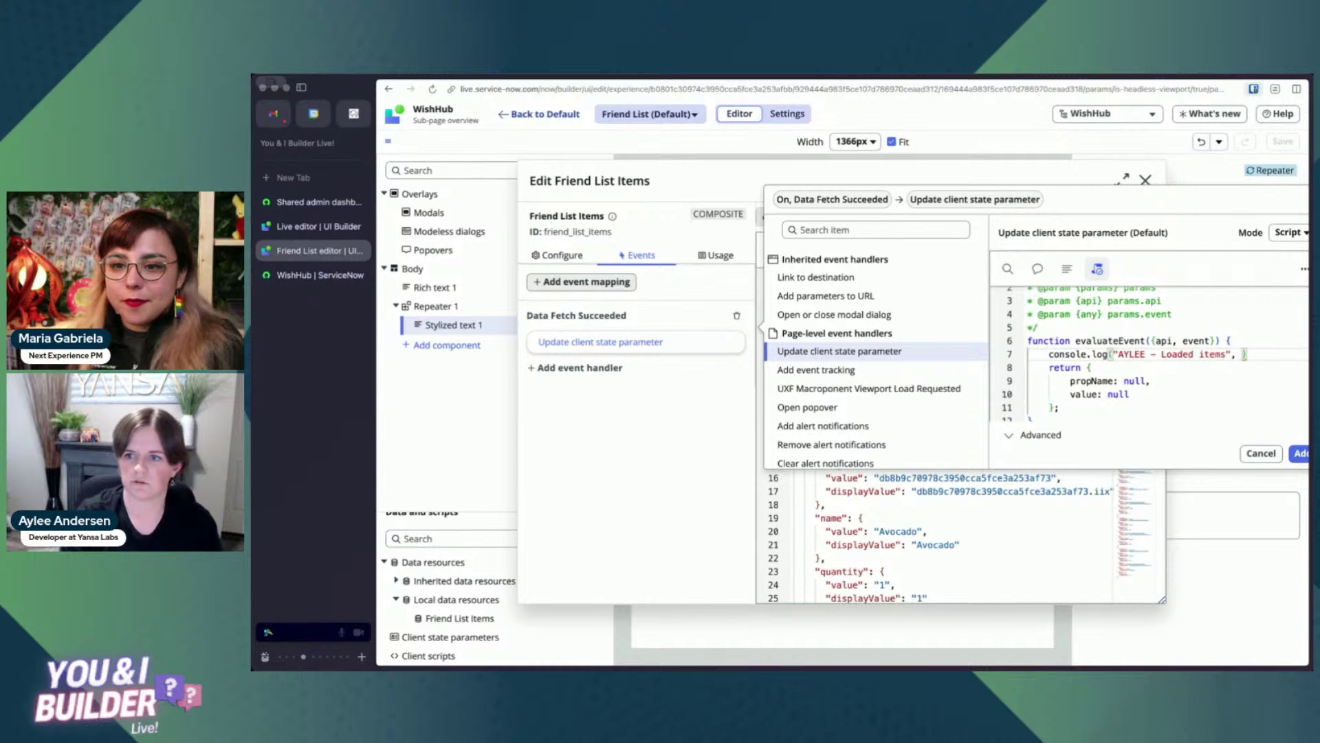
{"action": "type", "text": "api.data."}
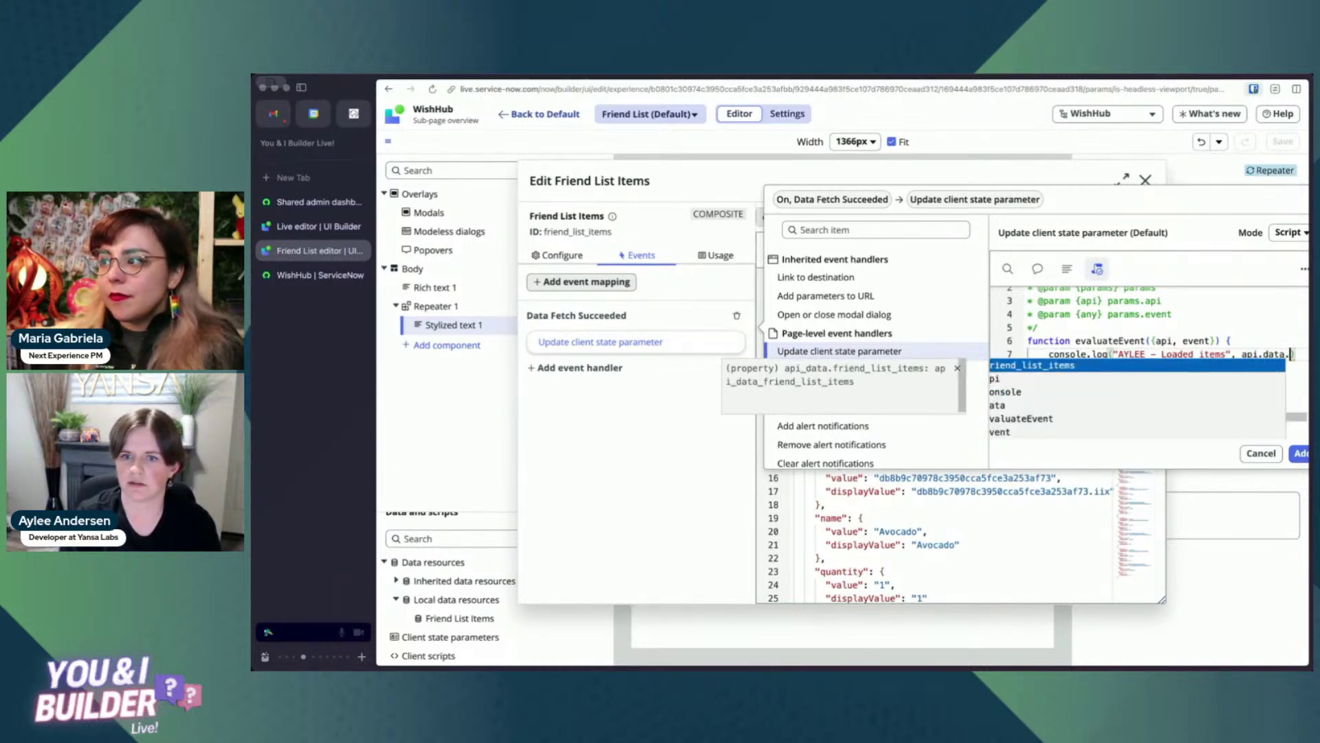
{"action": "key", "text": "Return"}
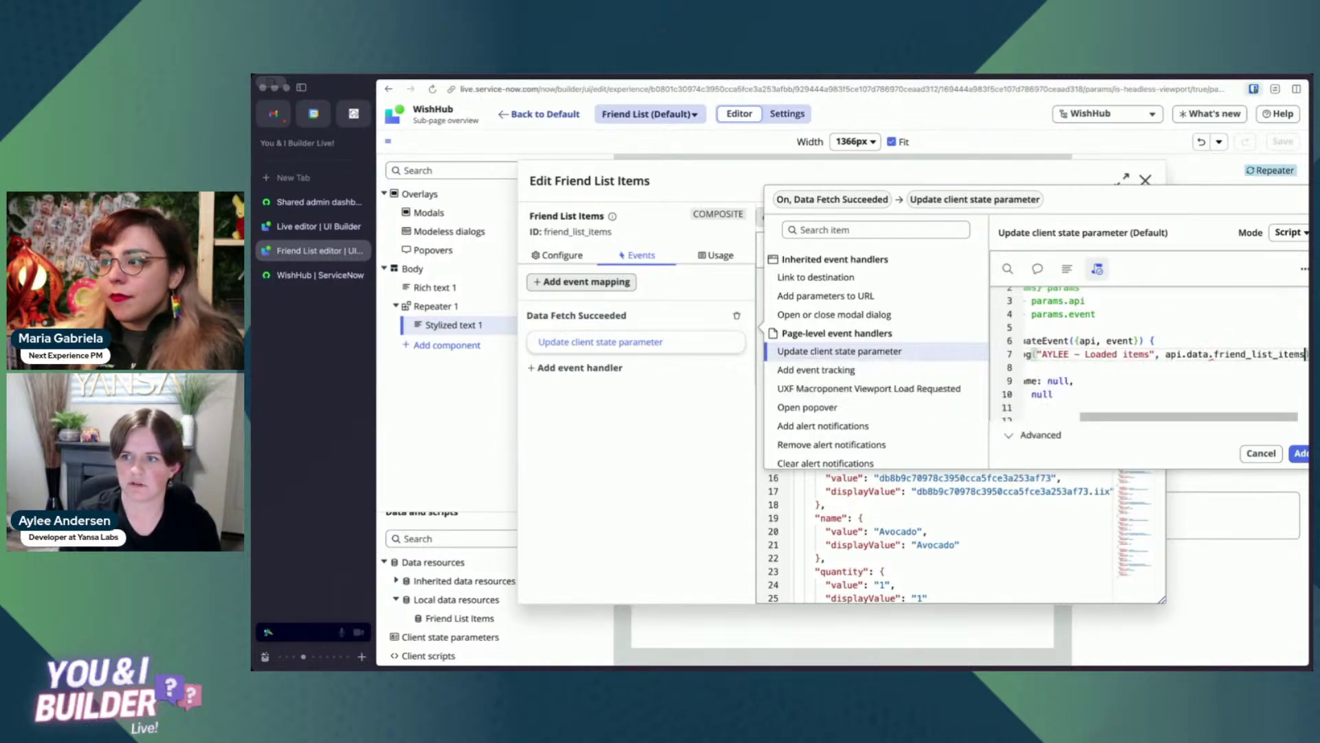
{"action": "key", "text": "alt+BackSpace"}
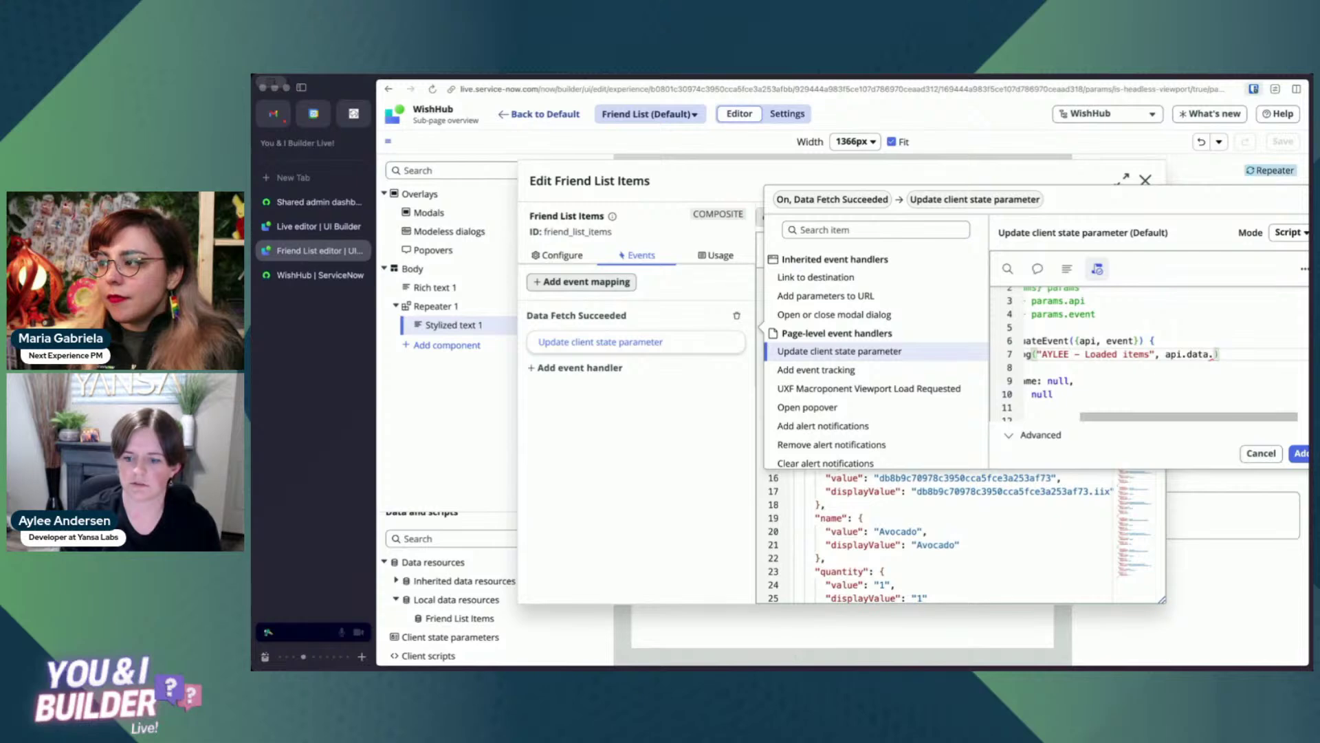
{"action": "key", "text": "ctrl+space"}
{"action": "key", "text": "Return"}
{"action": "key", "text": "alt+BackSpace"}
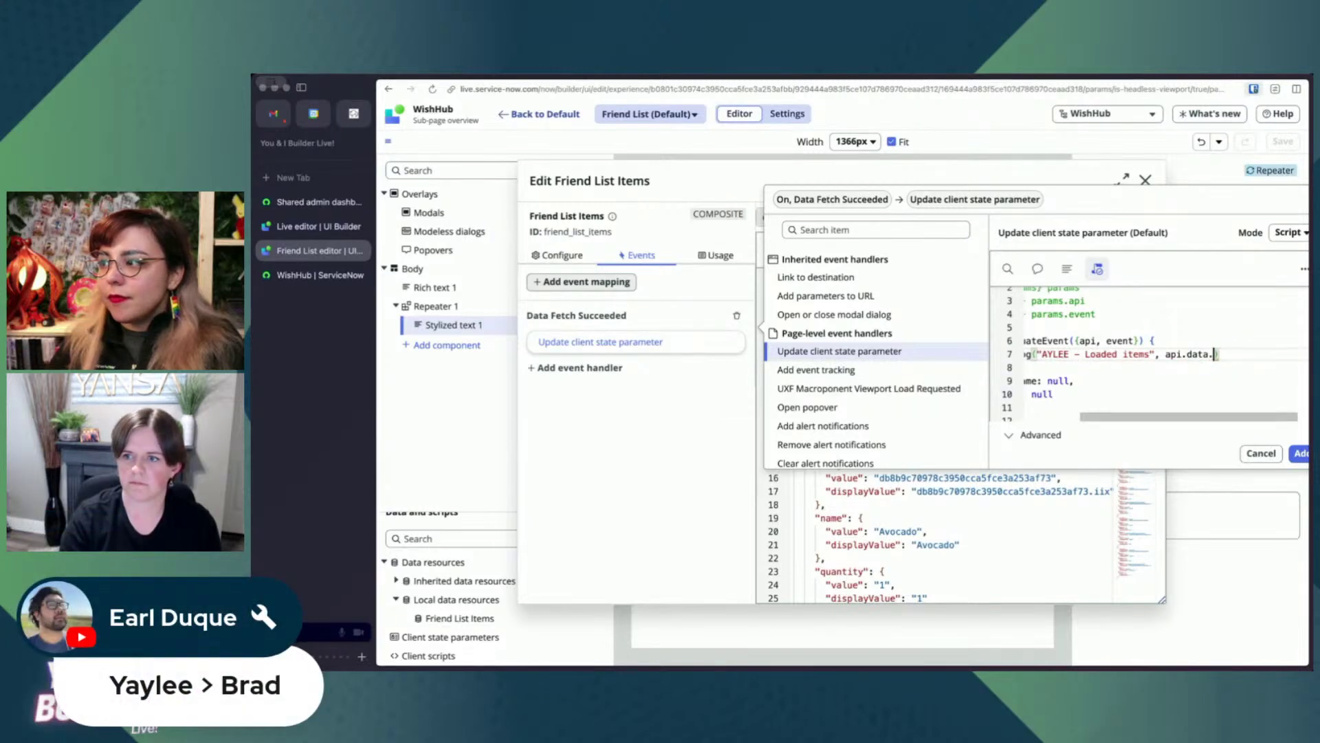
{"action": "key", "text": "alt+BackSpace"}
{"action": "key", "text": "alt+BackSpace"}
{"action": "key", "text": "alt+BackSpace"}
{"action": "key", "text": "alt+BackSpace"}
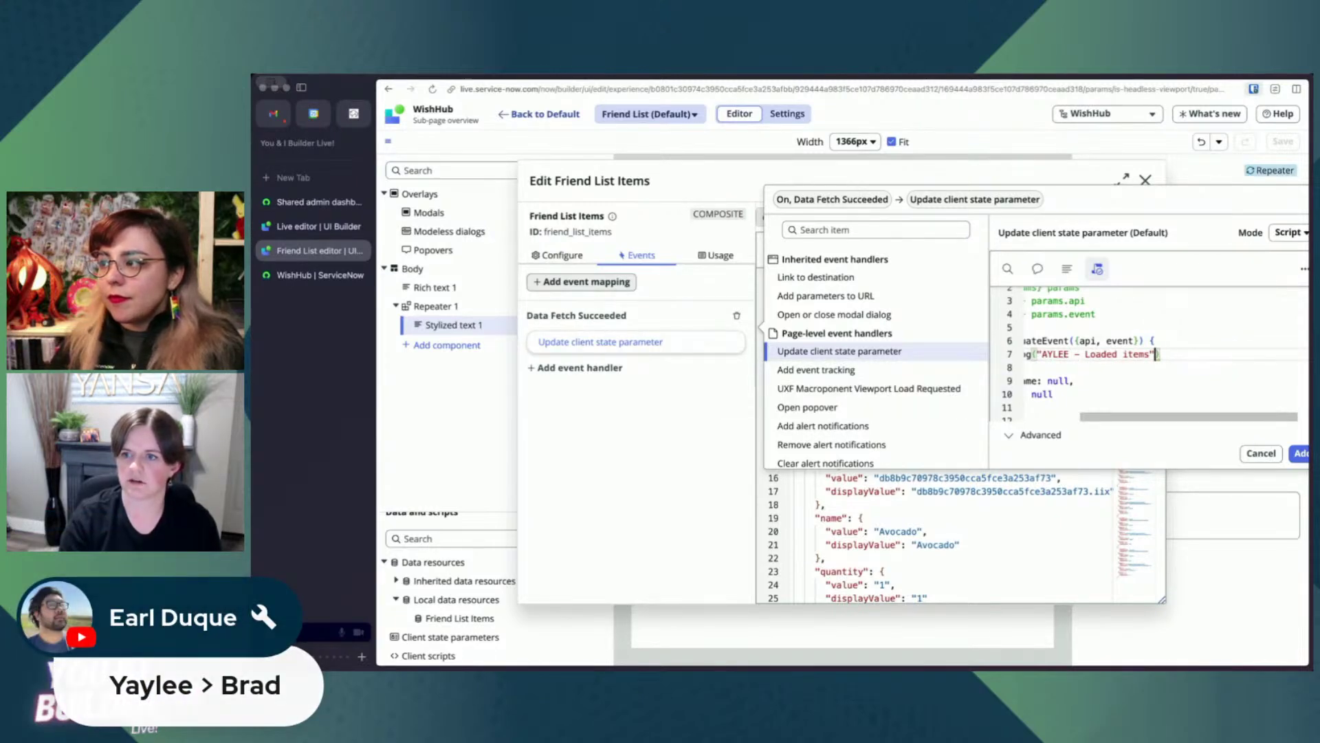
Add a second console.log with the developer's first name, "- items" and api.data.friend_list_items.results, and add the handler to the success event.
{"action": "type", "text": ";"}
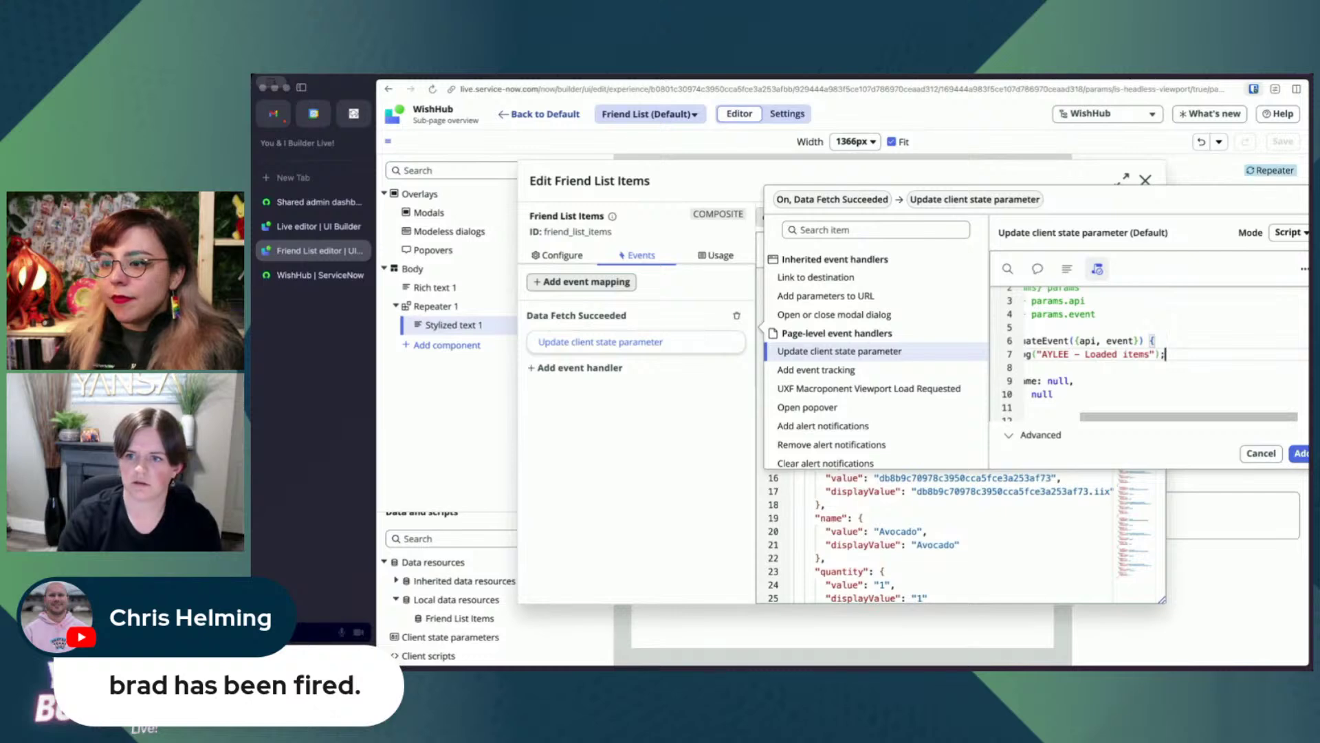
{"action": "key", "text": "Return"}
{"action": "type", "text": "console."}
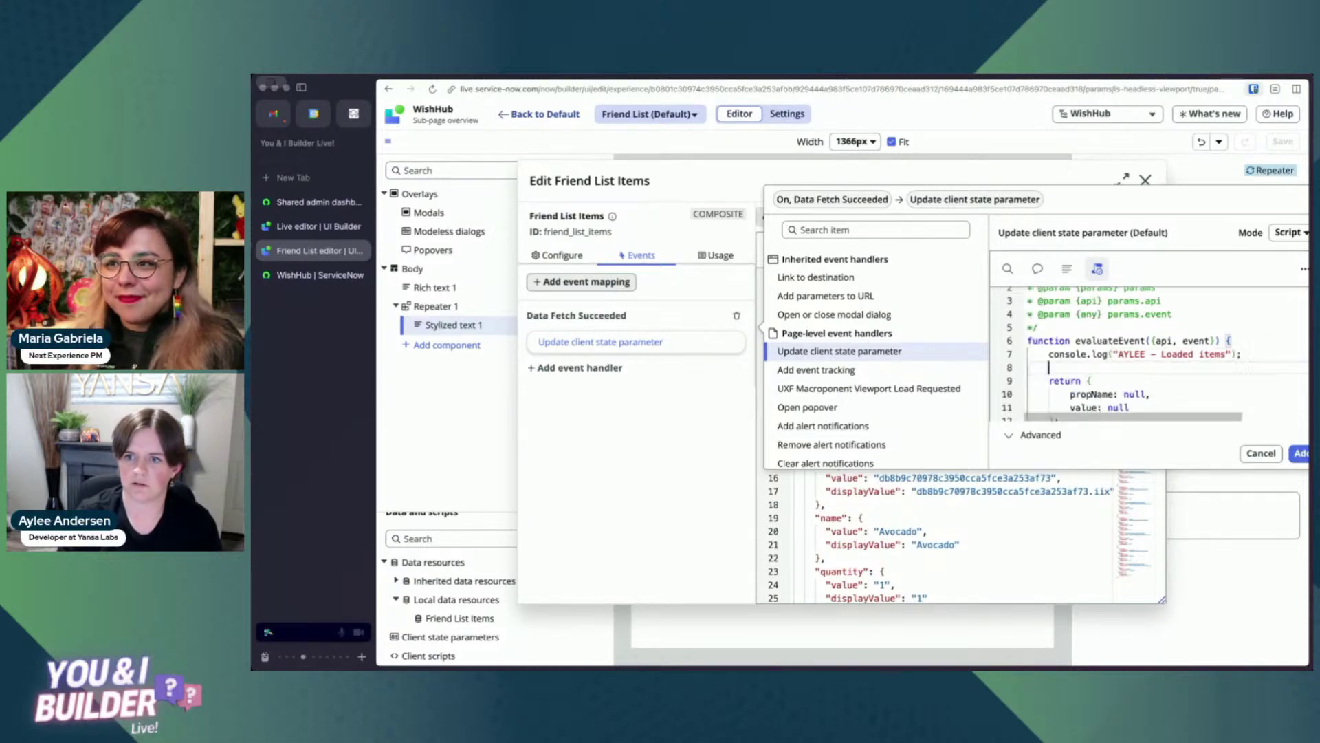
{"action": "type", "text": "log"}
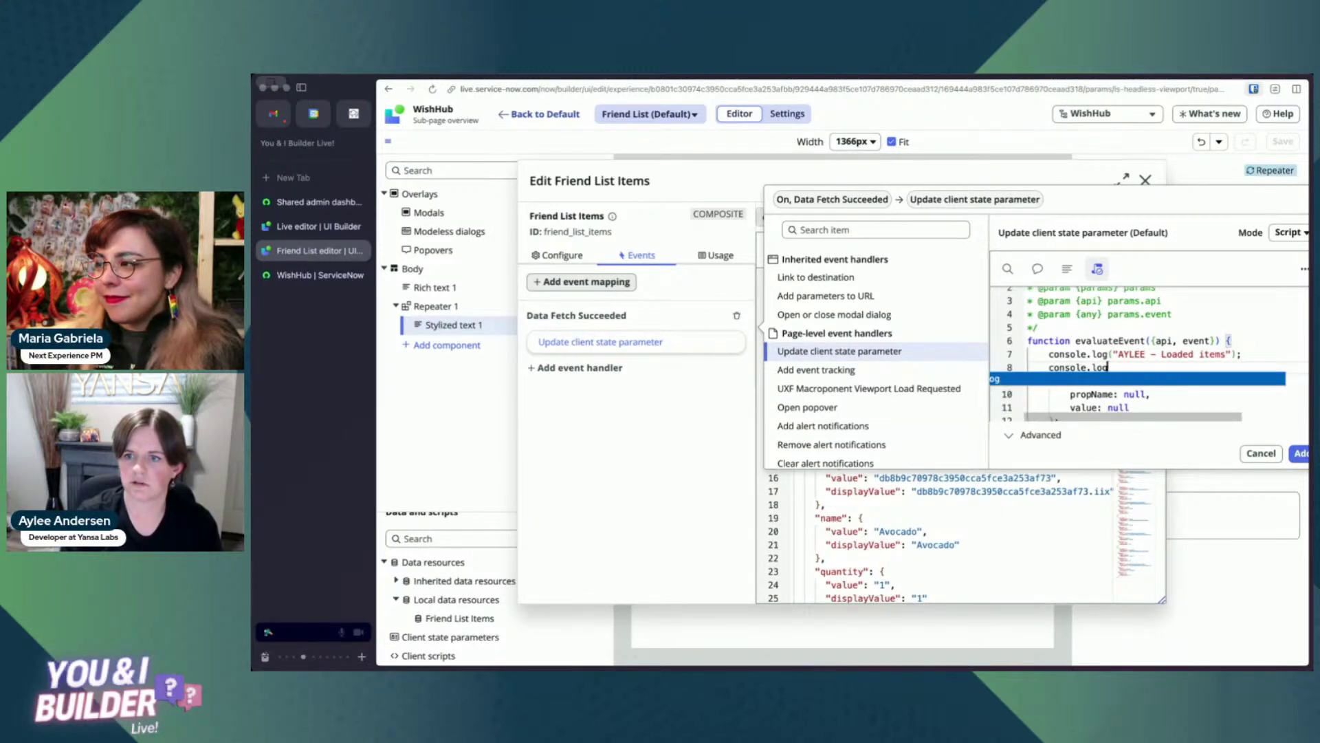
{"action": "type", "text": "(\"AYLEE - items"}
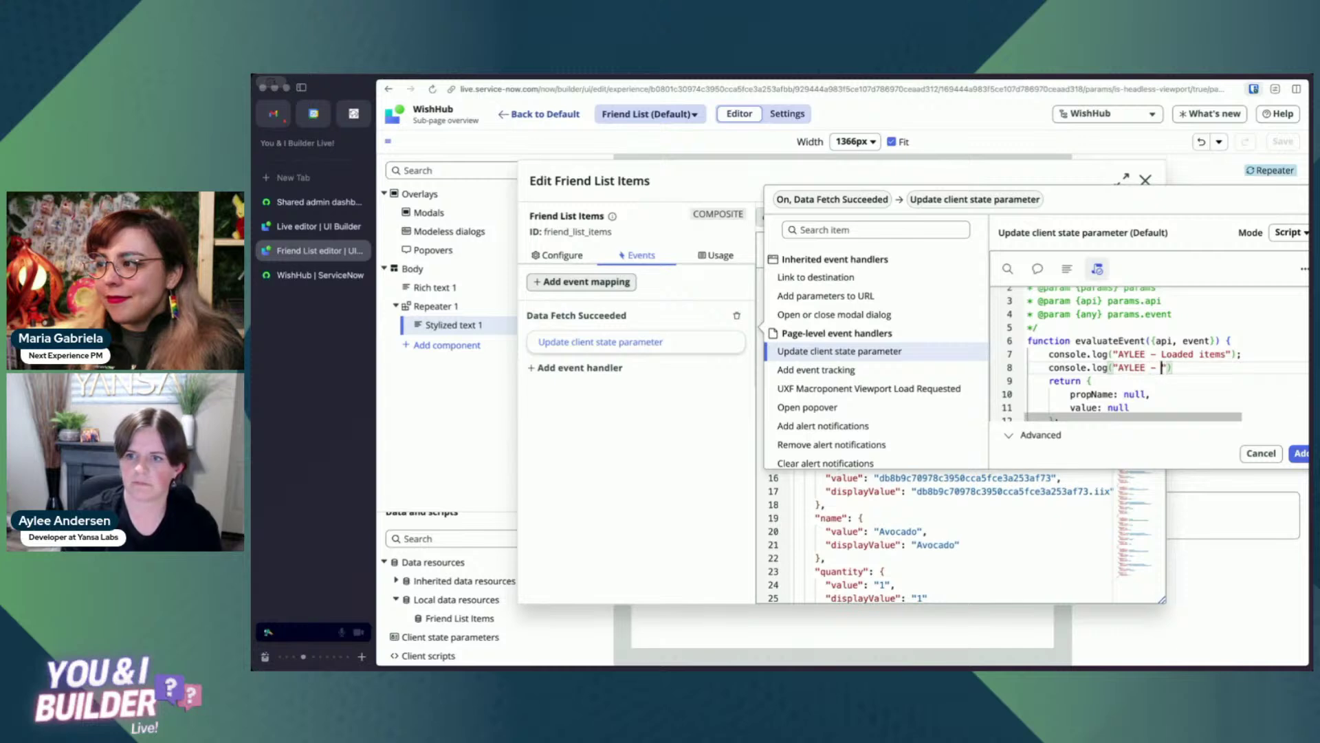
{"action": "type", "text": "\", api.data"}
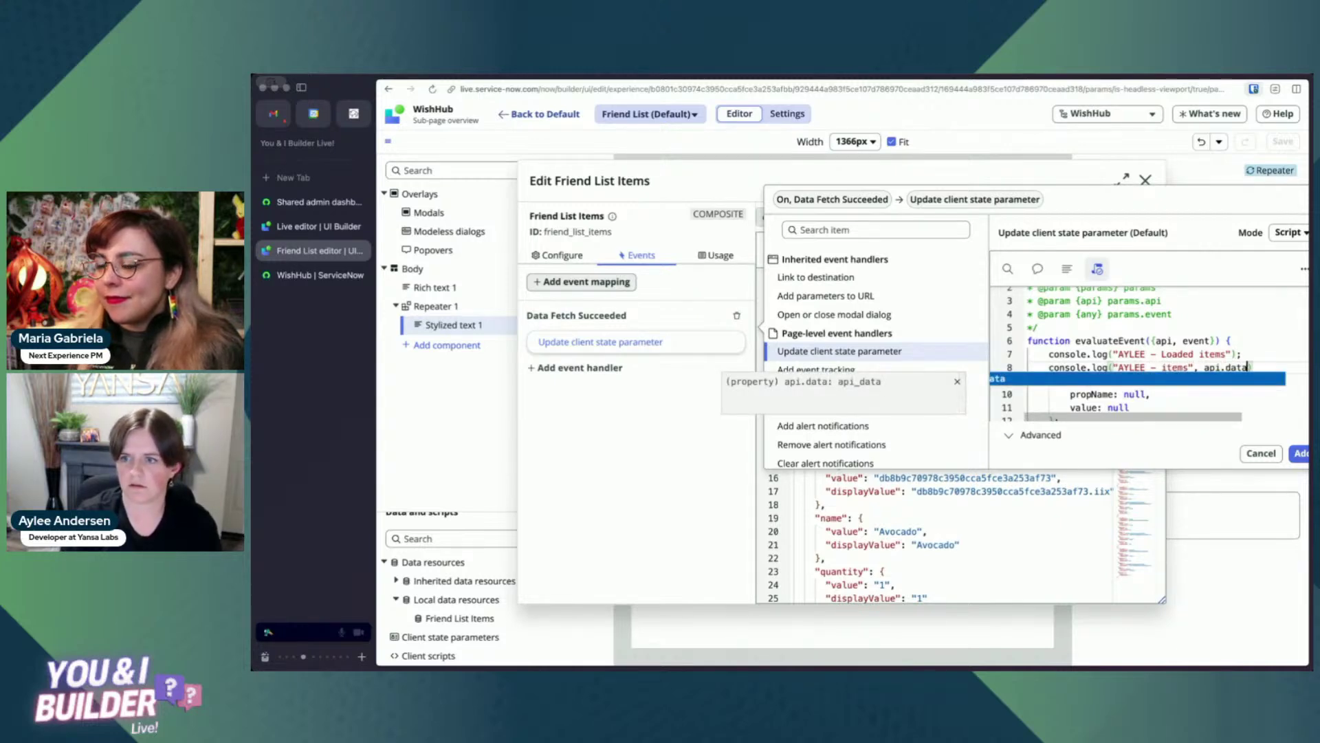
{"action": "type", "text": ".friend_list_items)"}
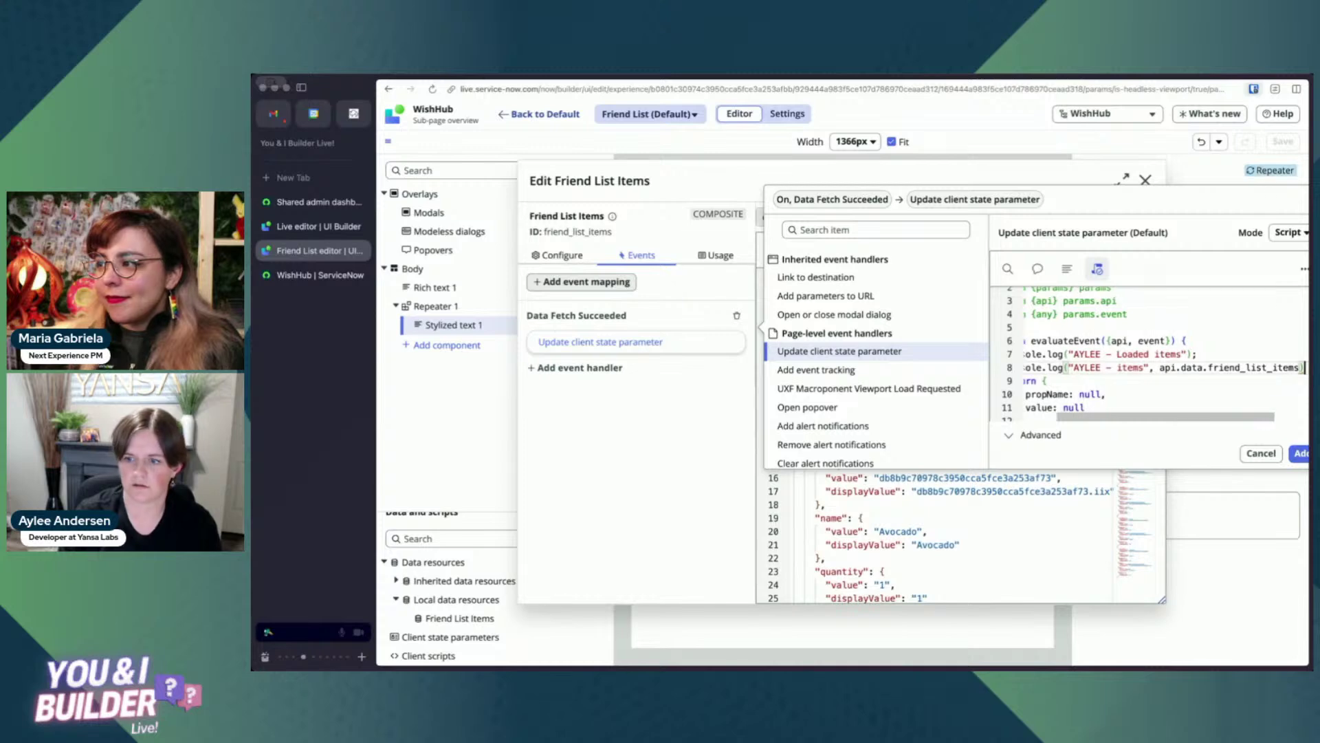
{"action": "type", "text": ".results"}
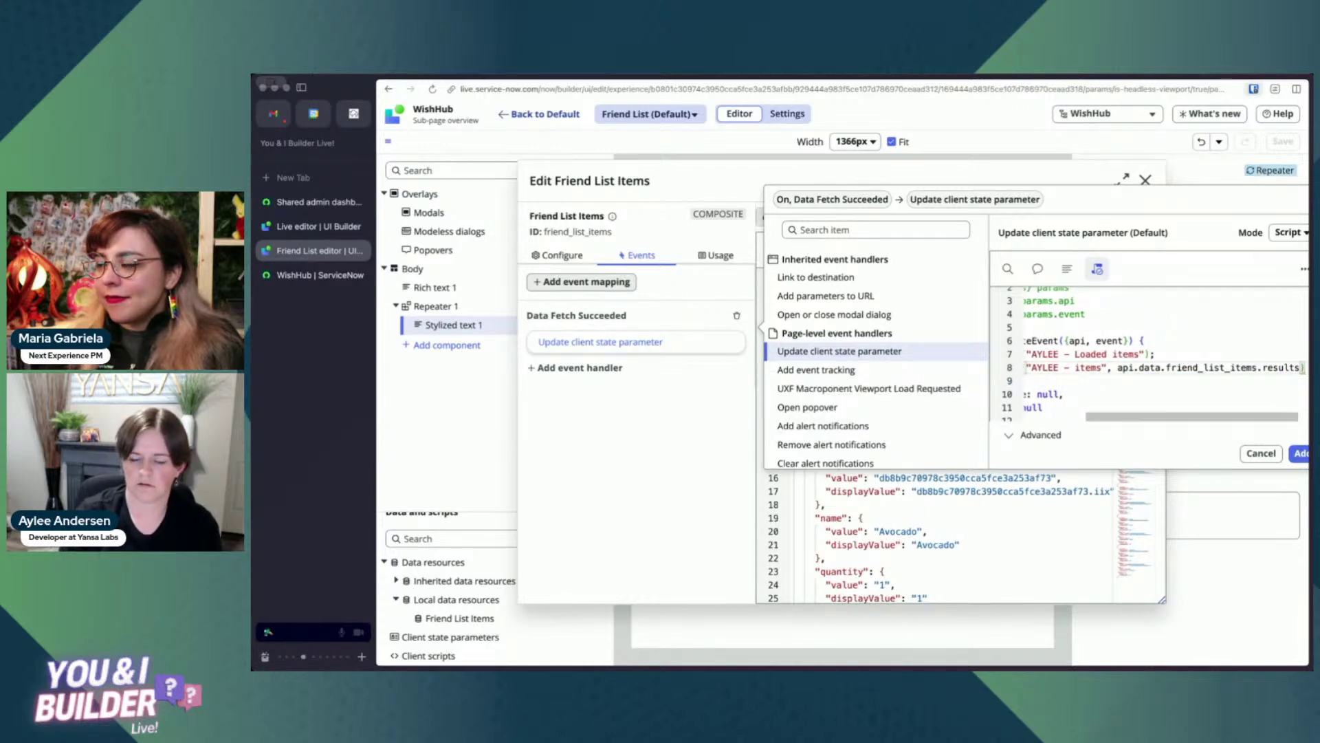
{"action": "type", "text": ";"}
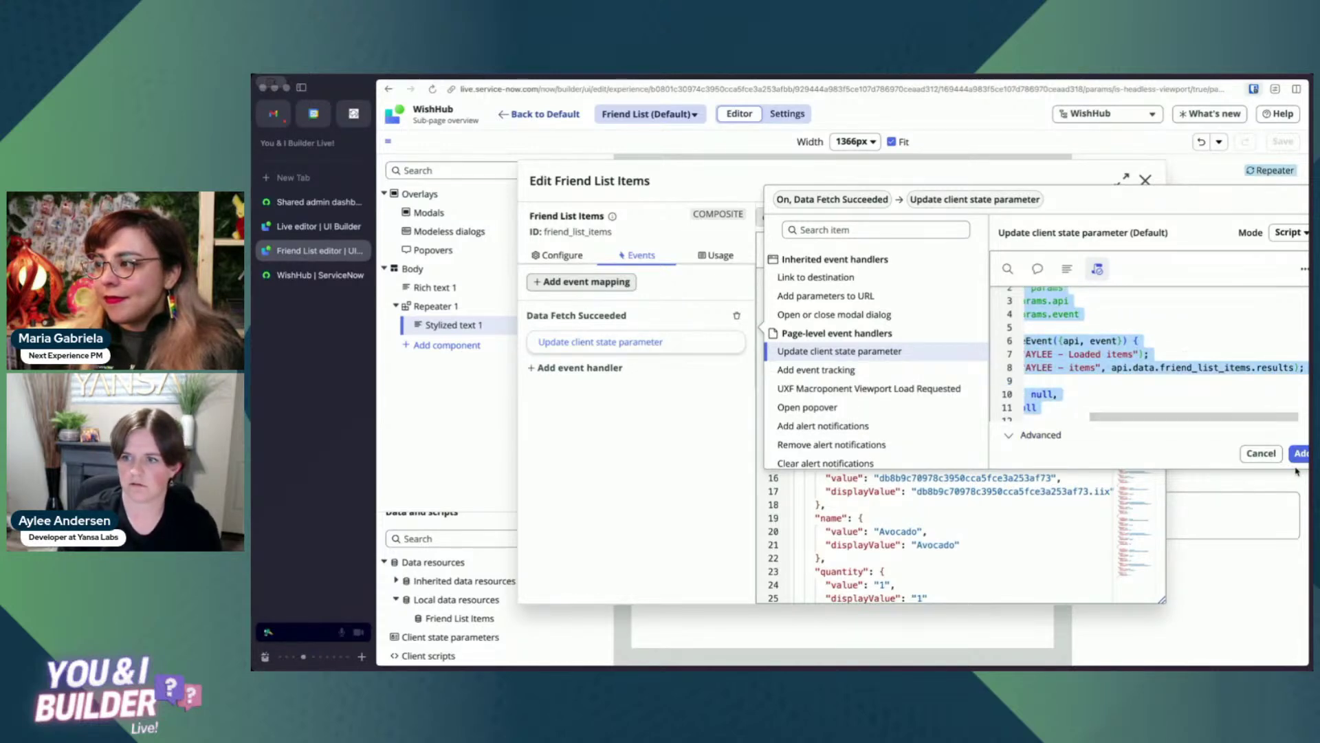
{"action": "left_click", "coordinate": [1298, 455]}
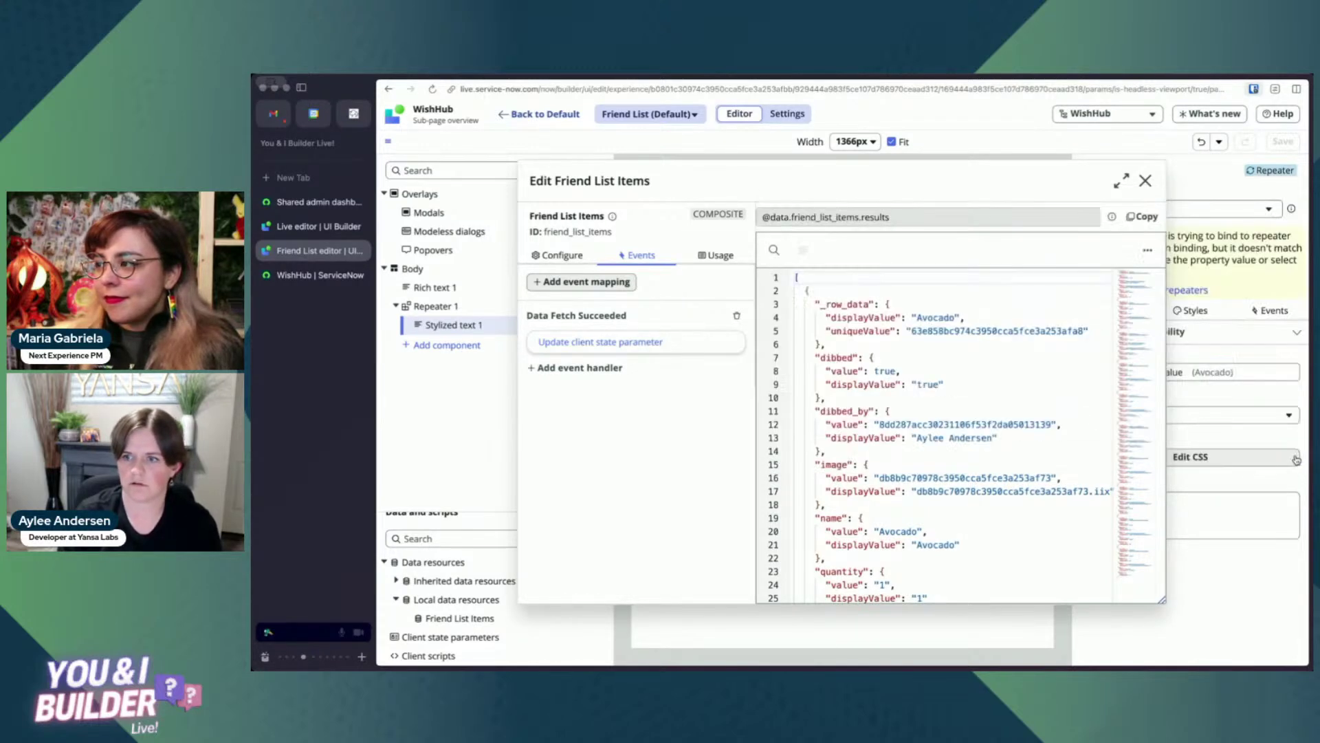
Map the Data Fetch Failed event to an Update client state parameter handler in Script mode.
{"action": "left_click", "coordinate": [586, 370]}
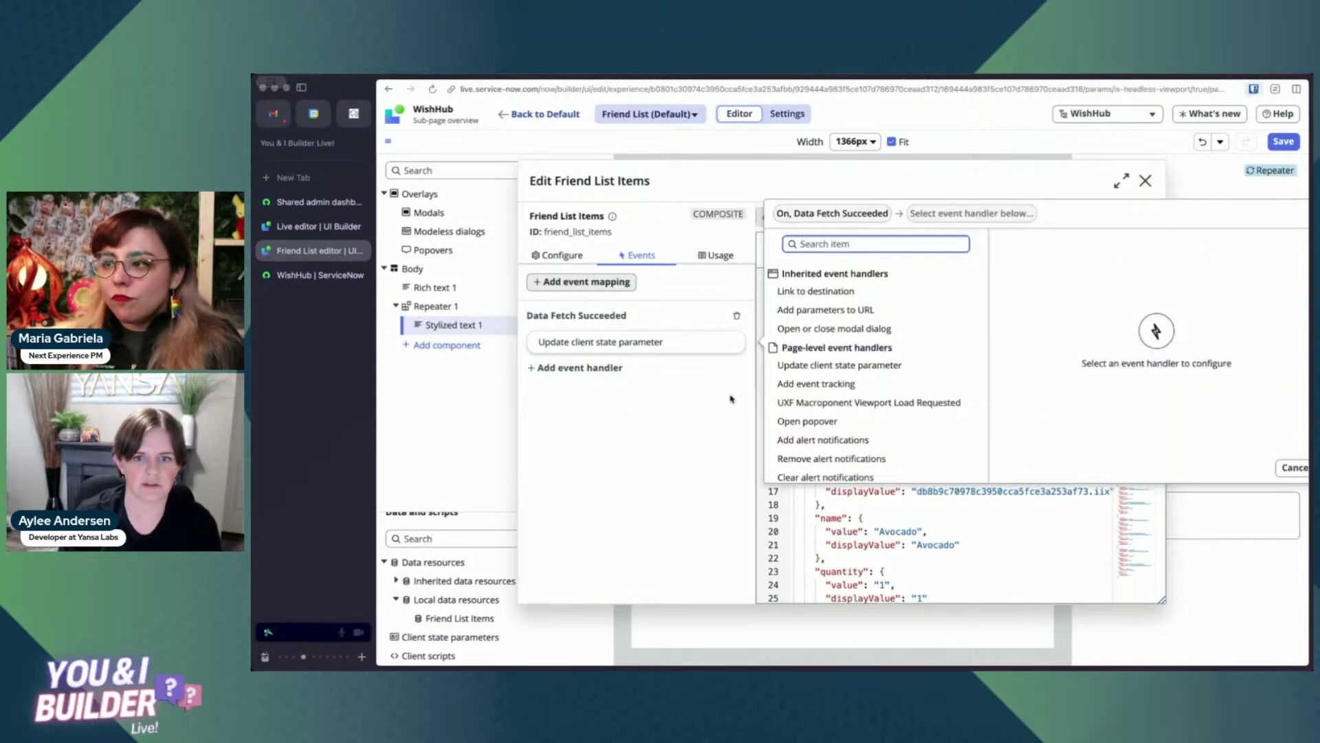
{"action": "left_click", "coordinate": [584, 282]}
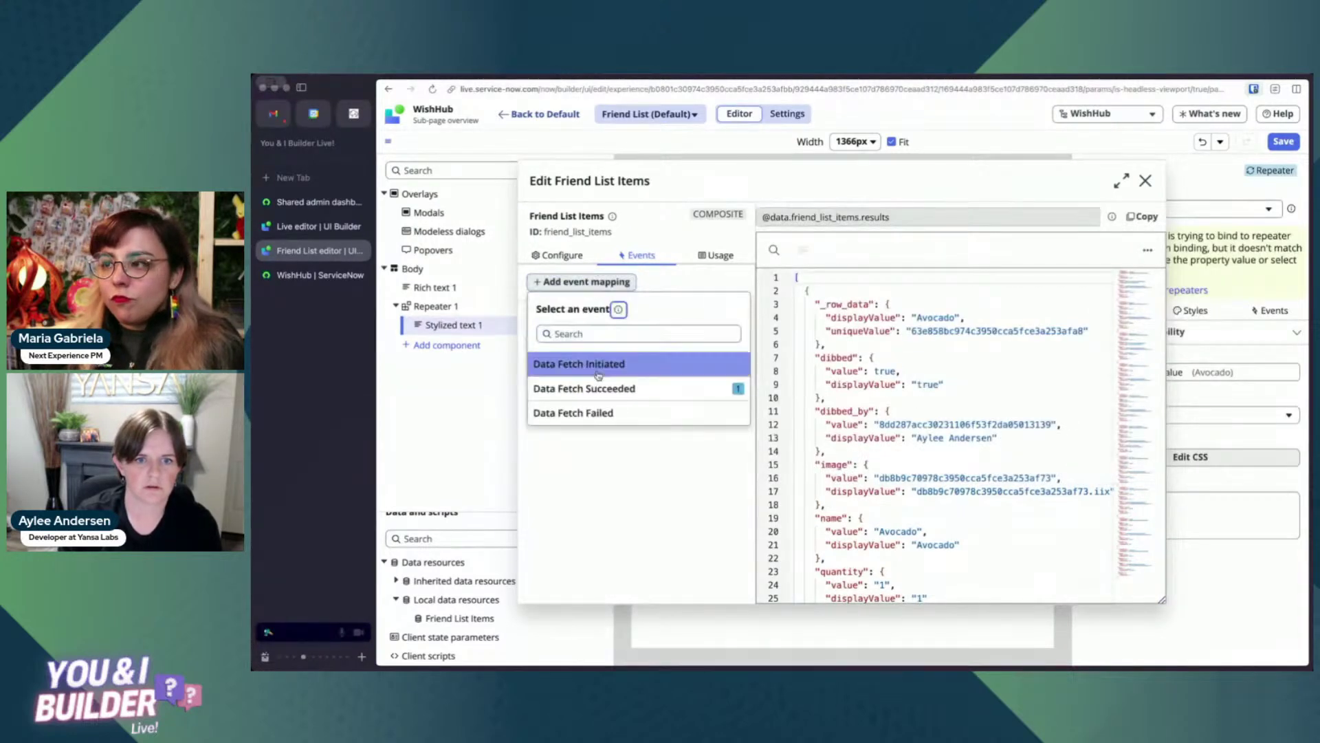
{"action": "left_click", "coordinate": [605, 413]}
{"action": "left_click", "coordinate": [581, 424]}
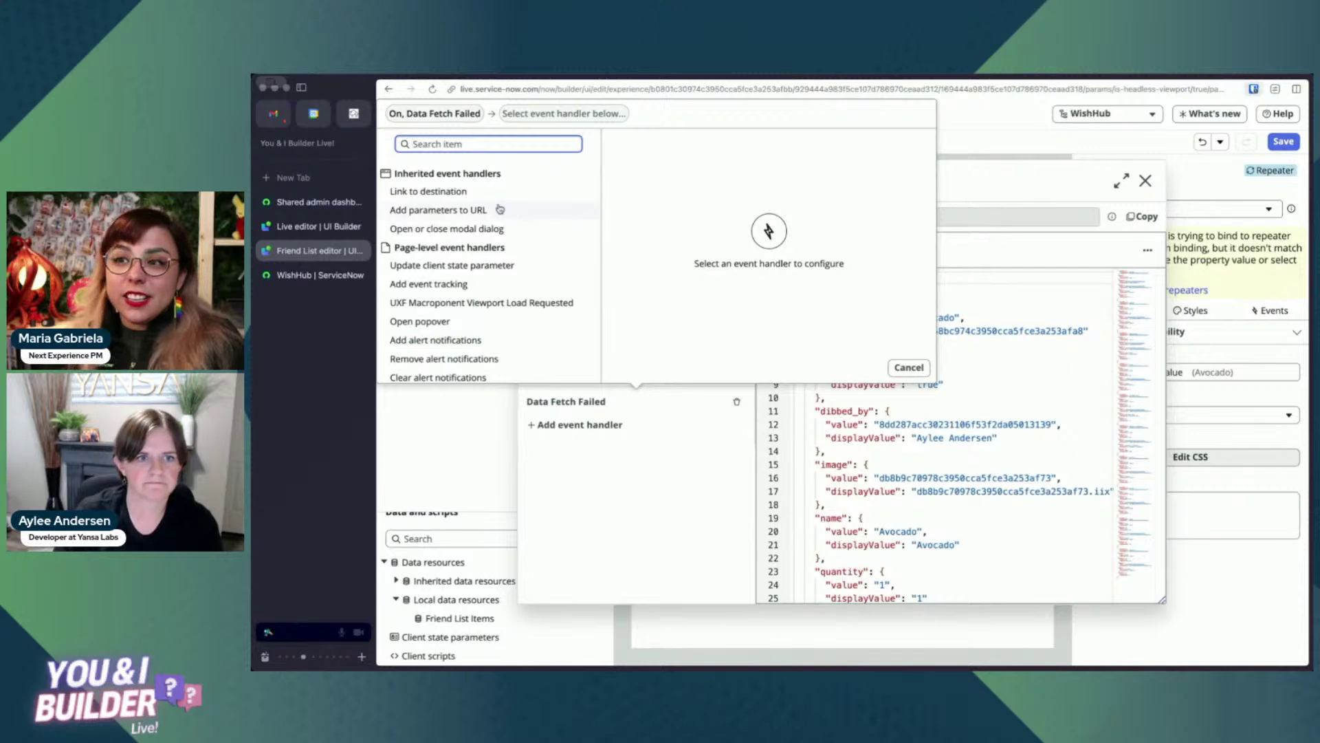
{"action": "left_click", "coordinate": [443, 267]}
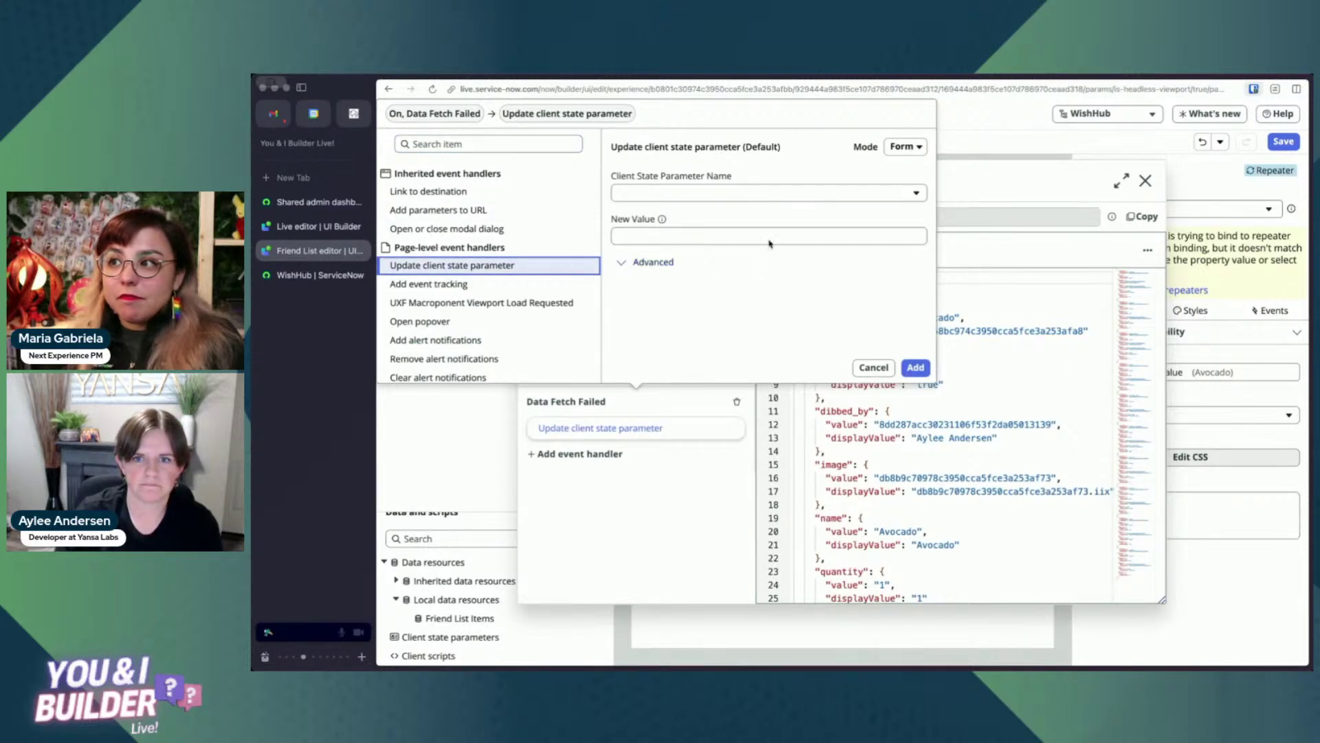
{"action": "left_click", "coordinate": [894, 147]}
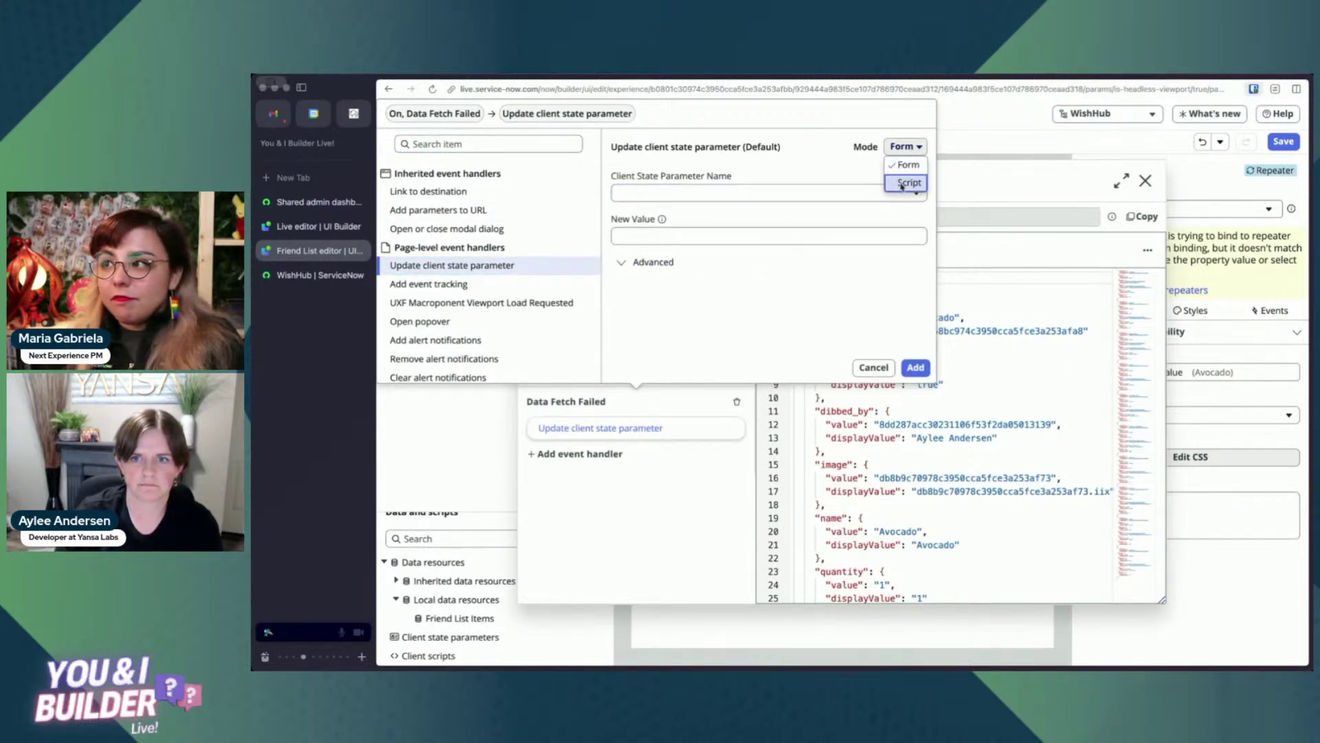
{"action": "left_click", "coordinate": [906, 183]}
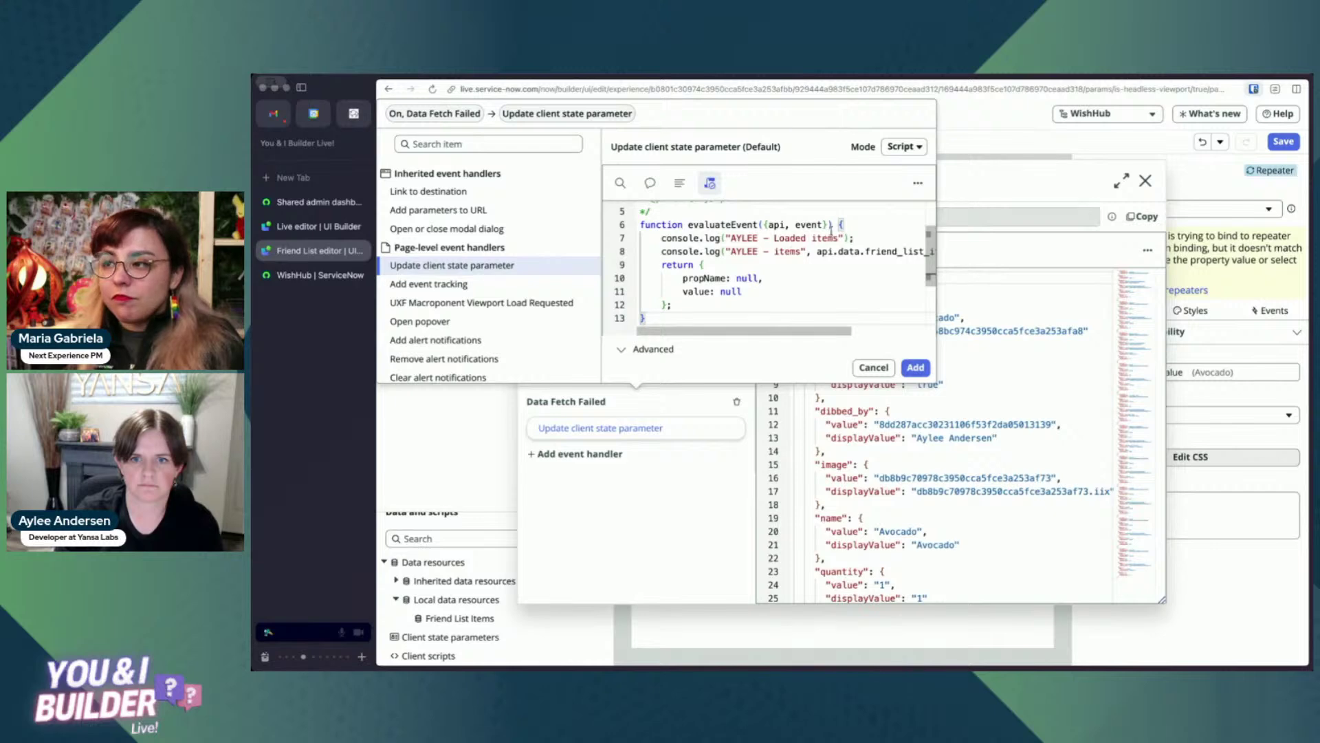
Reuse the success script in the Data Fetch Failed handler and change the first log message's wording to "Failed to load items".
{"action": "double_click", "coordinate": [789, 238]}
{"action": "type", "text": "Failed to l"}
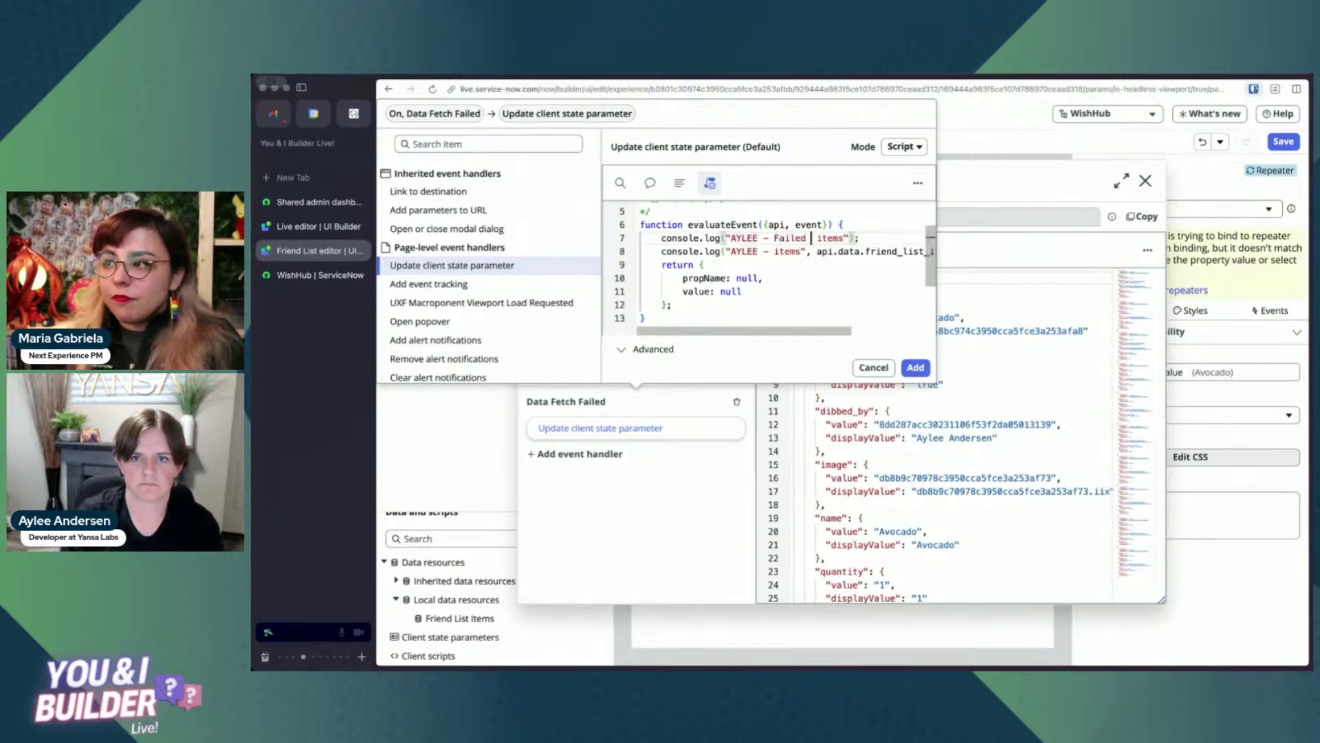
{"action": "type", "text": "oad"}
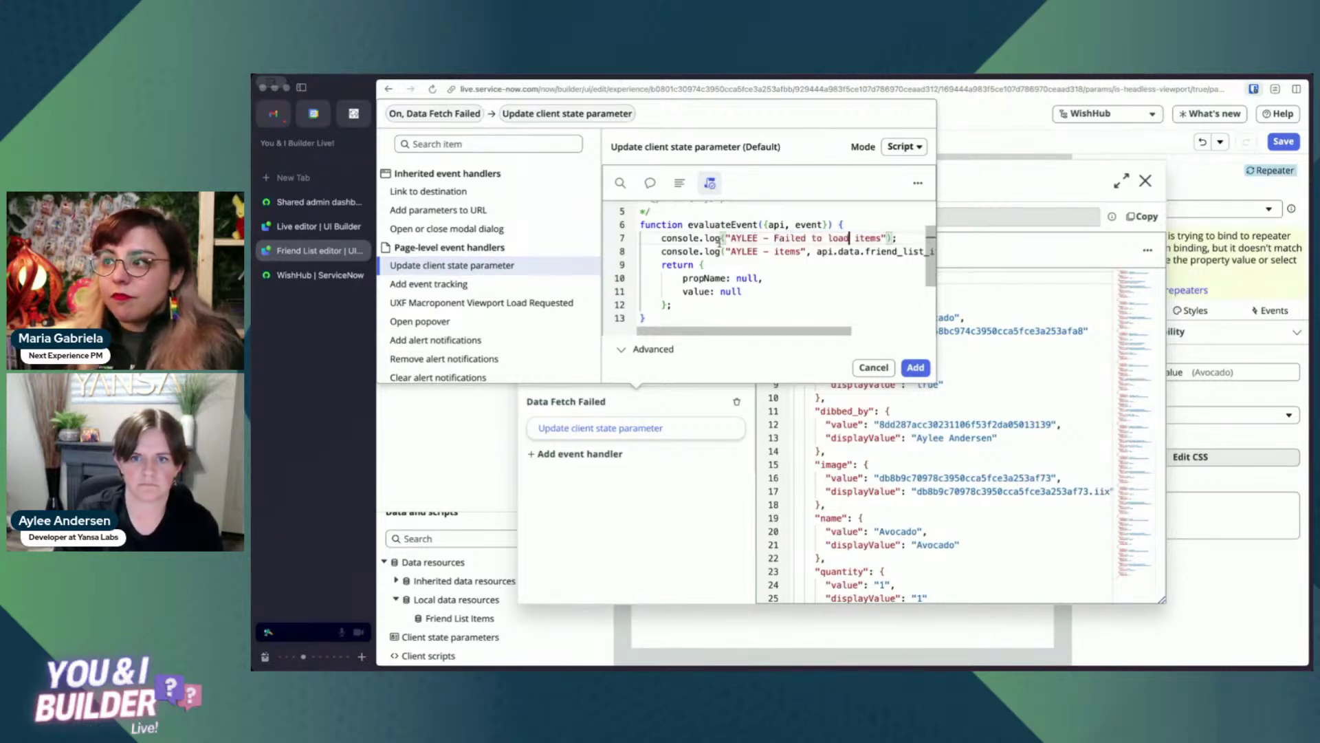
Remove the second console.log line from the Data Fetch Failed script, add the handler, and save the page.
{"action": "triple_click", "coordinate": [759, 251]}
{"action": "key", "text": "BackSpace"}
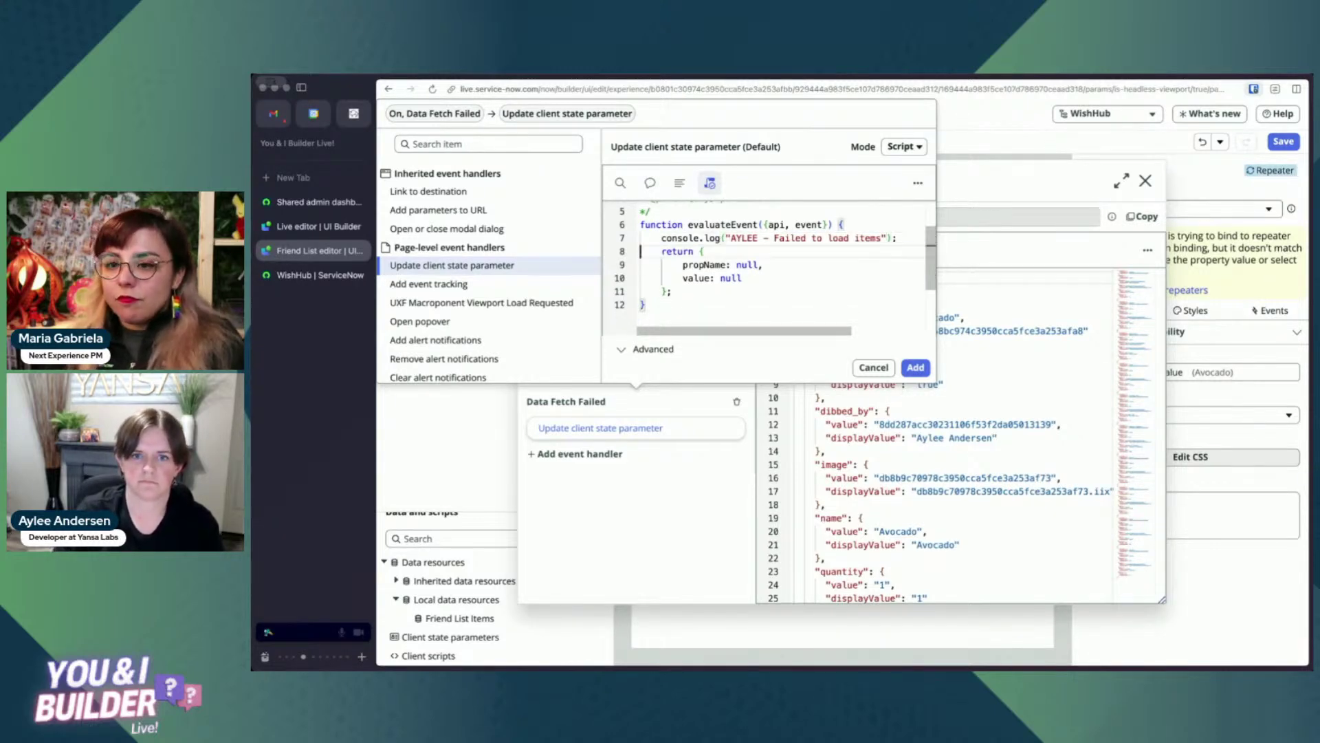
{"action": "left_click", "coordinate": [915, 368]}
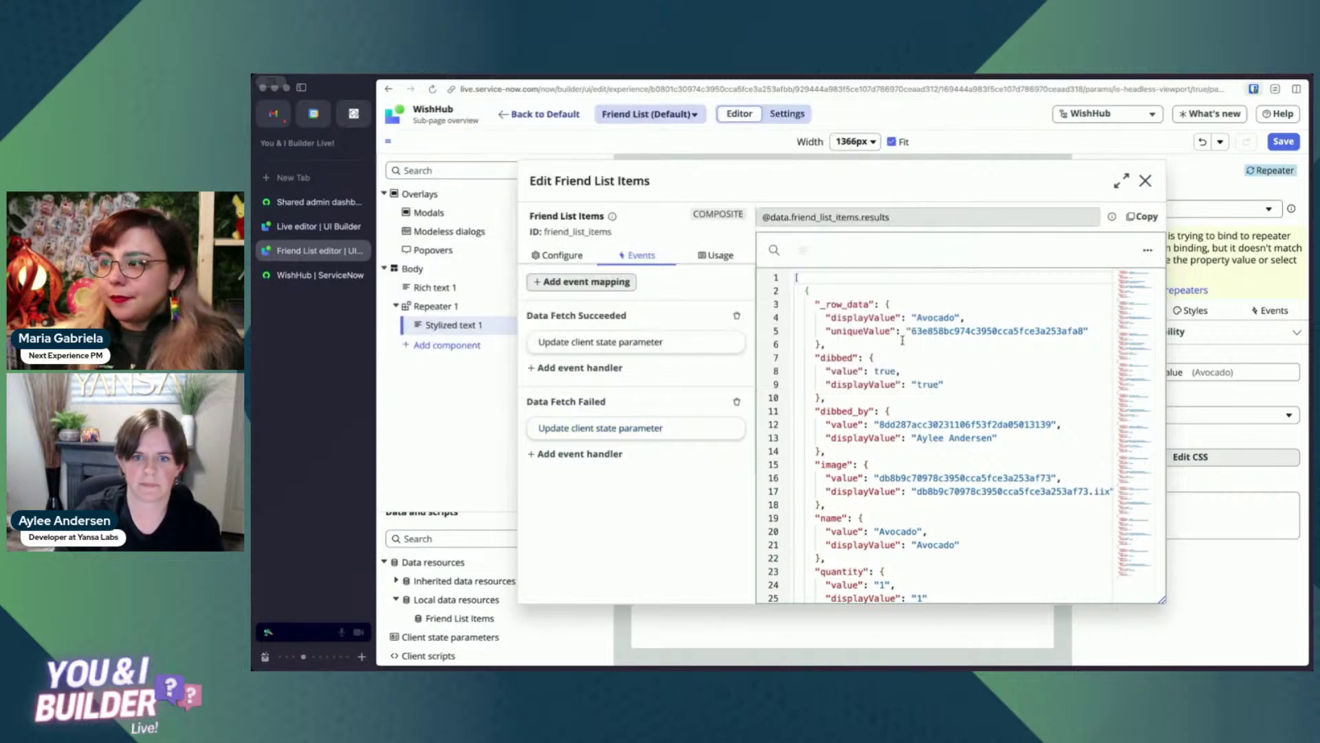
{"action": "left_click", "coordinate": [1283, 141]}
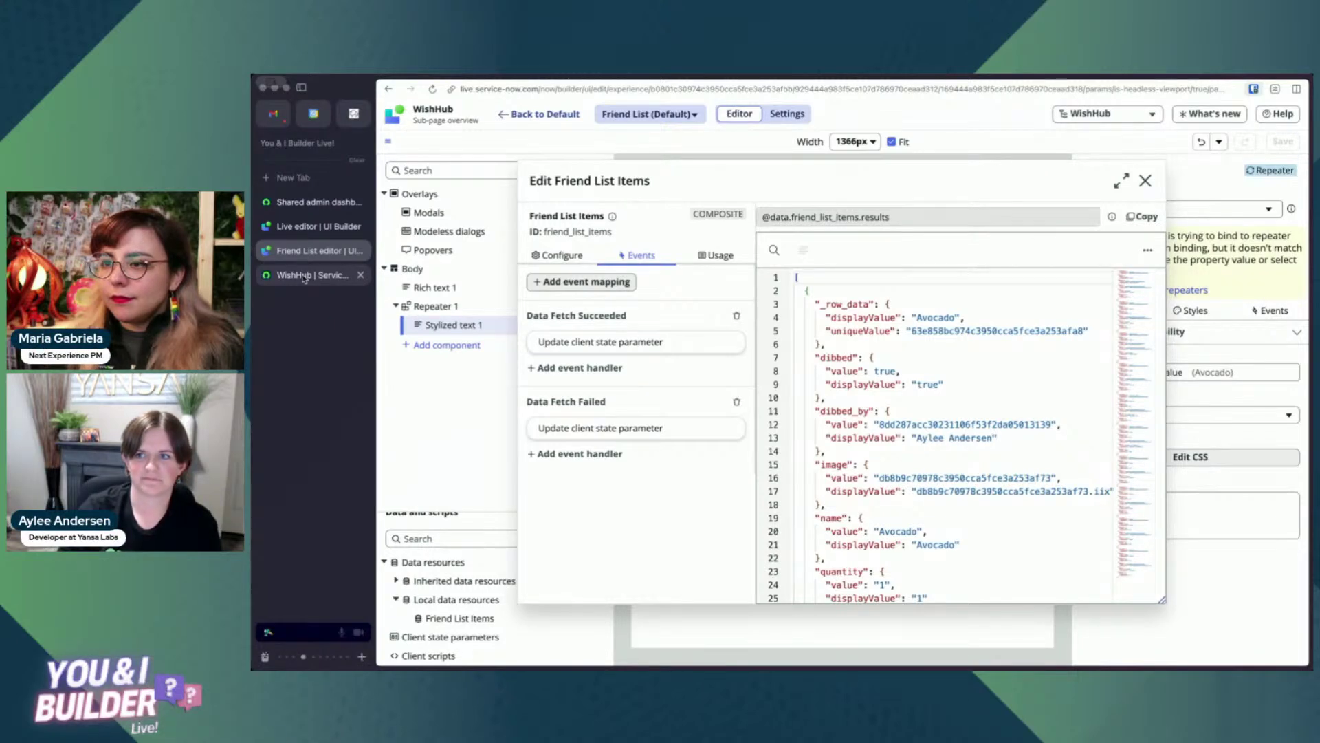
In the live WishHub page, open the first friend wishlist, filter the console by the developer's first name, and expand the logged items array.
{"action": "left_click", "coordinate": [304, 276]}
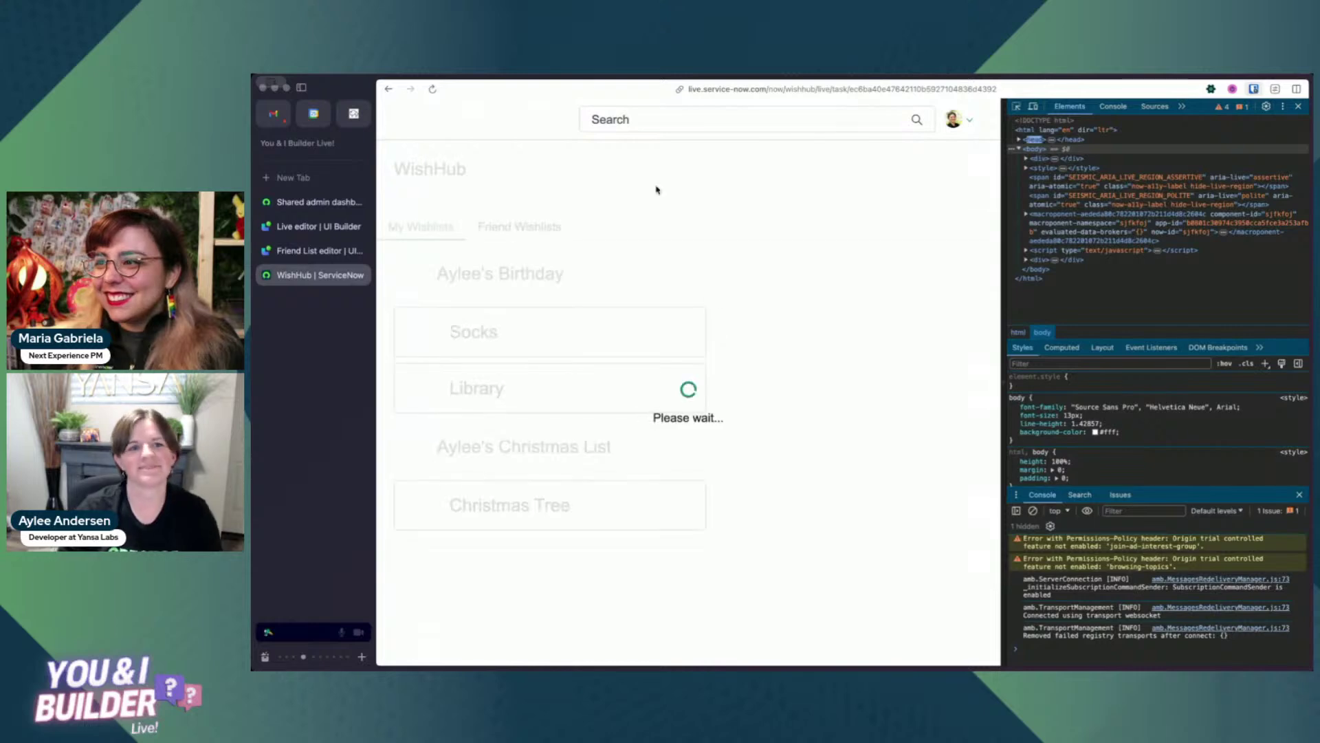
{"action": "left_click", "coordinate": [519, 226]}
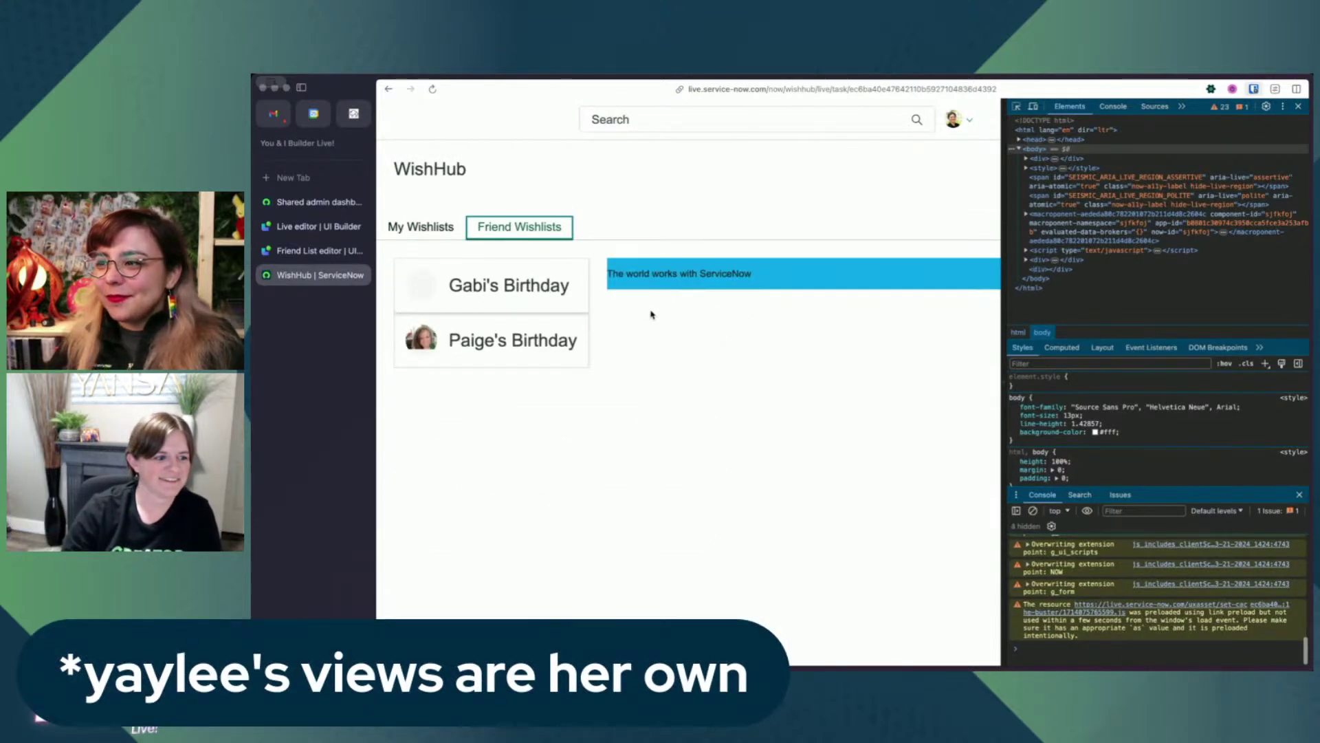
{"action": "left_click", "coordinate": [493, 289]}
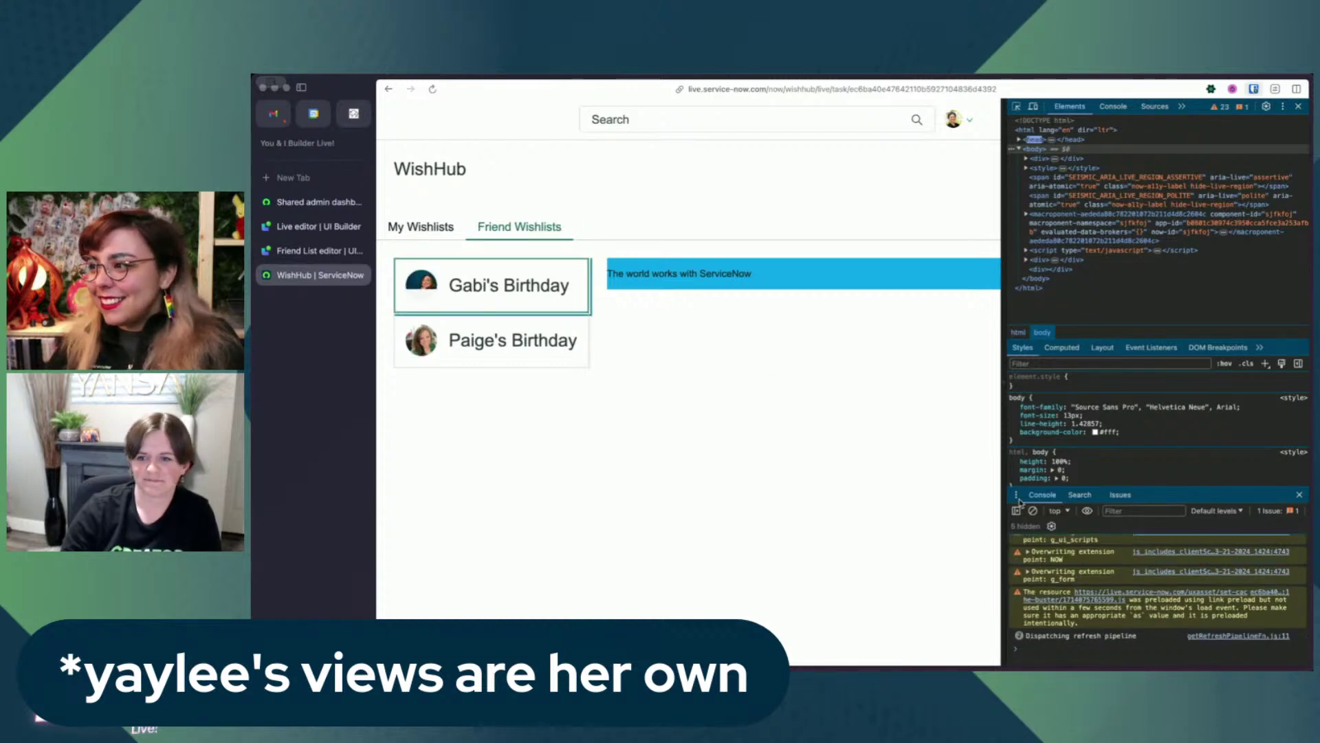
{"action": "left_click", "coordinate": [1123, 510]}
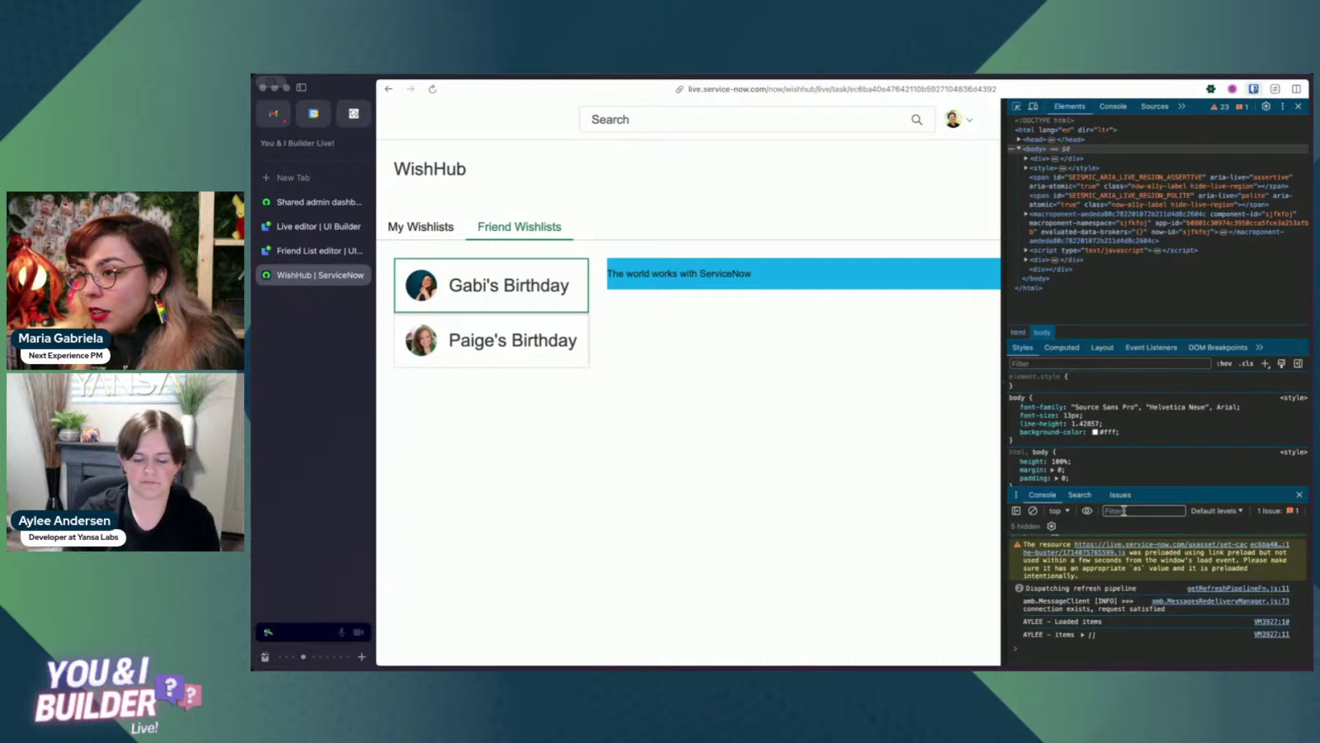
{"action": "type", "text": "AYLEE"}
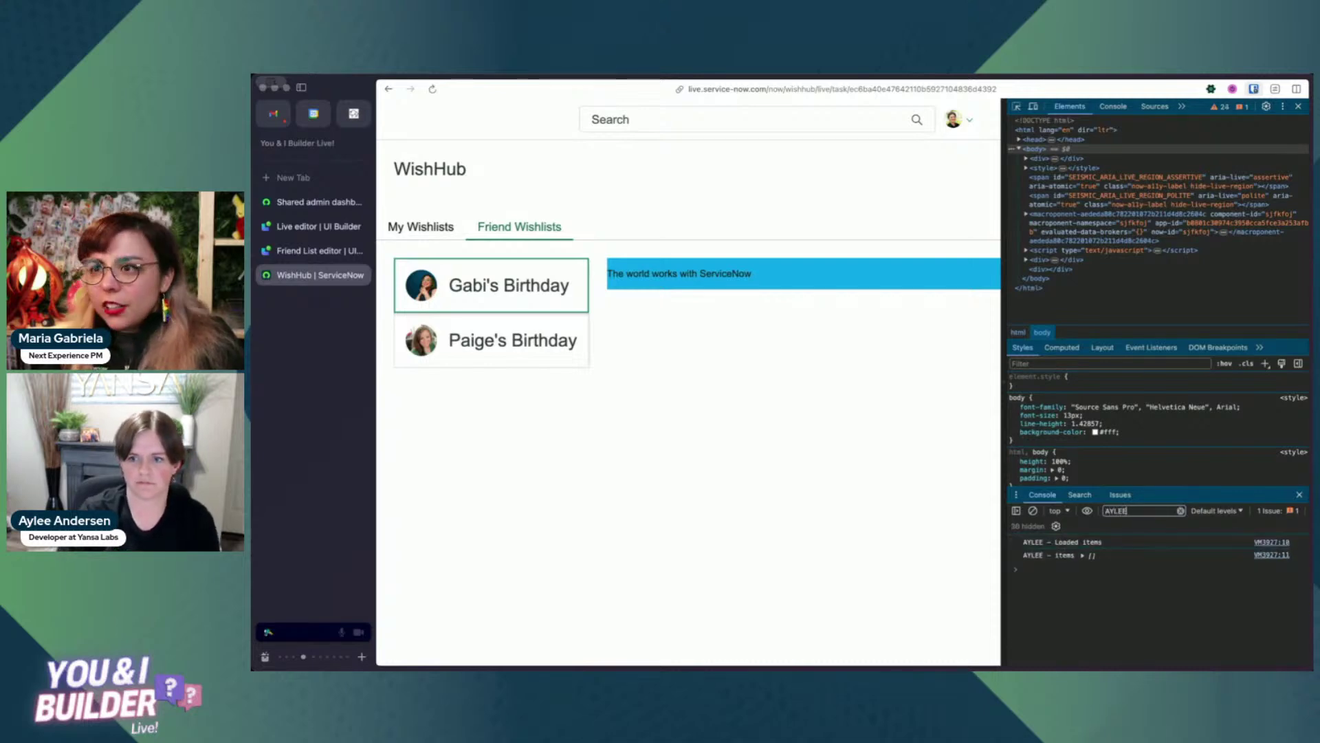
{"action": "left_click", "coordinate": [1083, 556]}
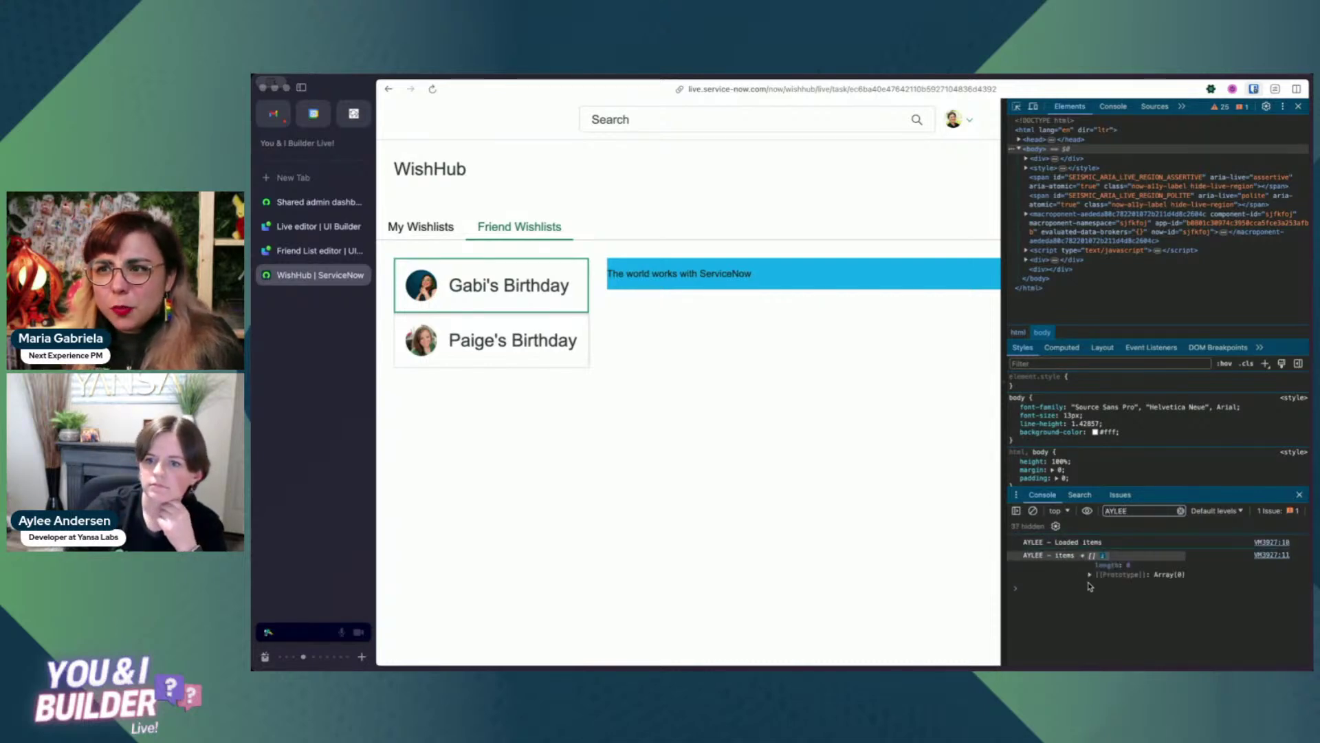
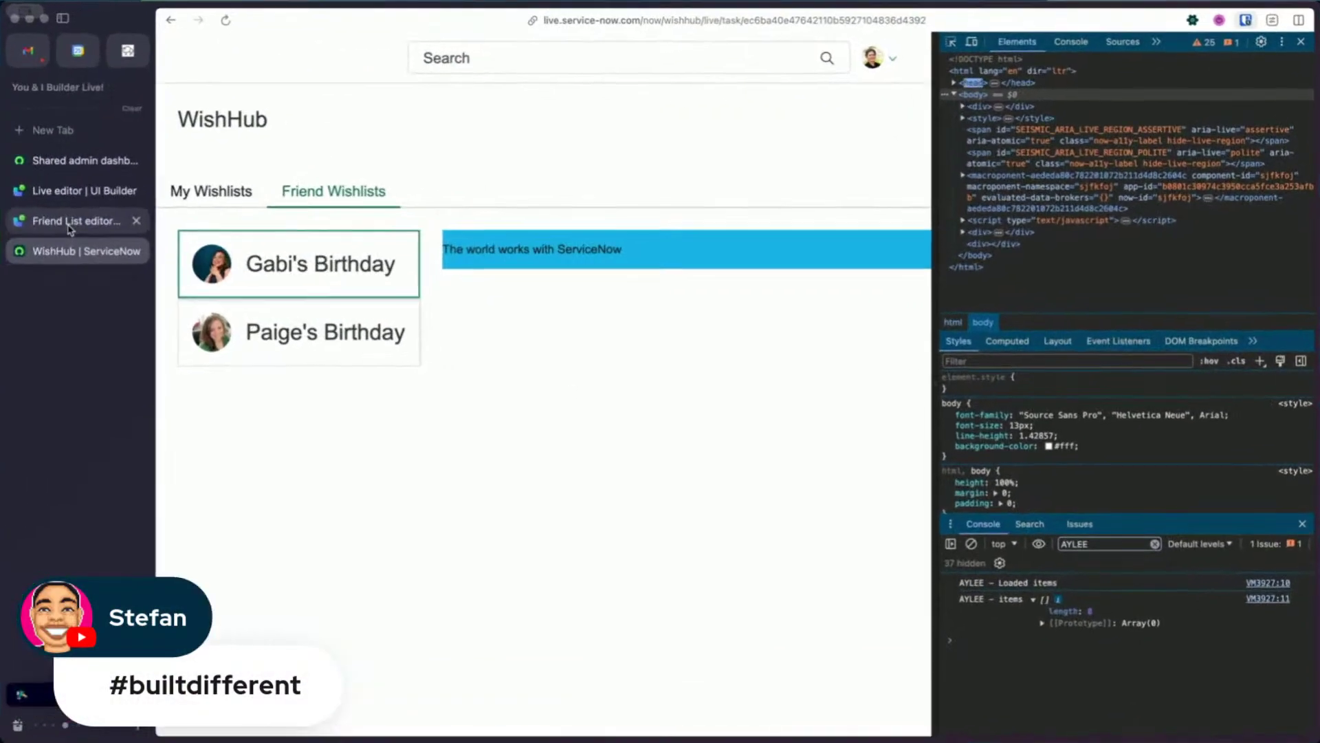
Switch between the two friends' birthday lists on the live page and check the console for new log entries.
{"action": "left_click", "coordinate": [319, 251]}
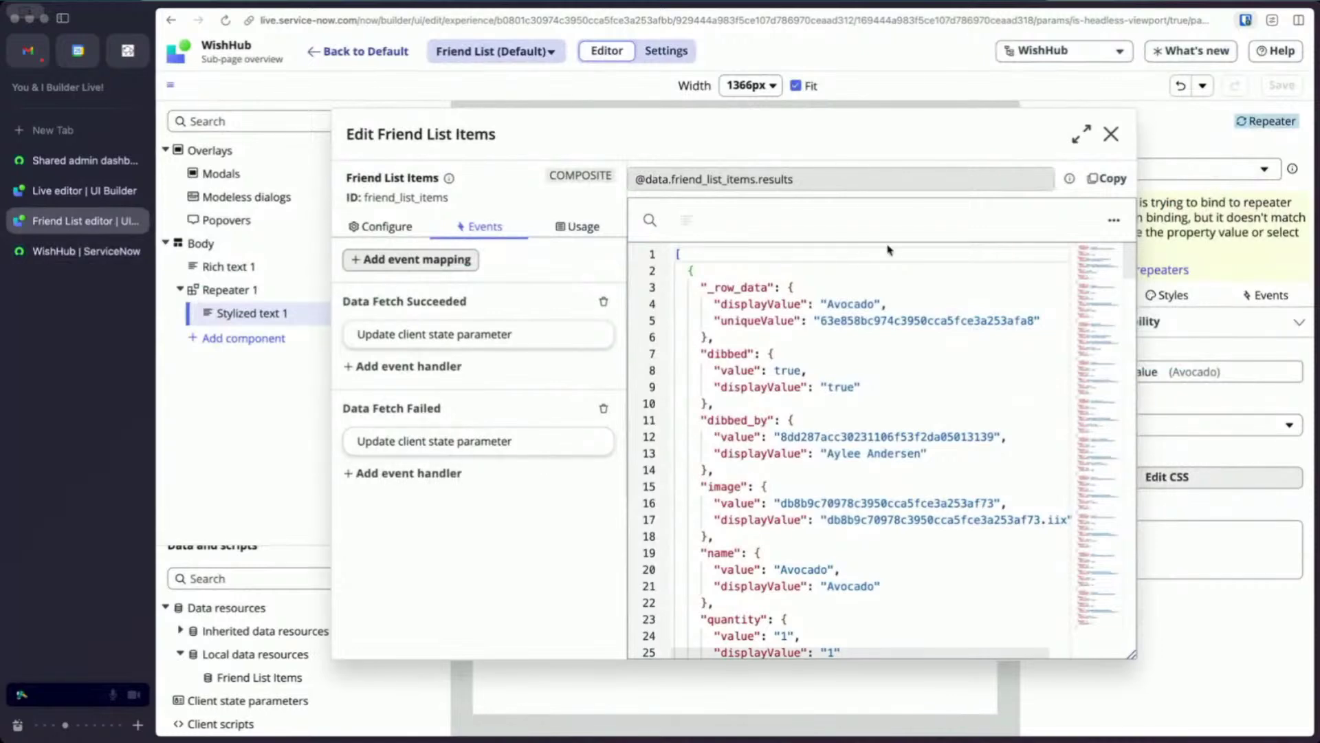
{"action": "left_click", "coordinate": [76, 251]}
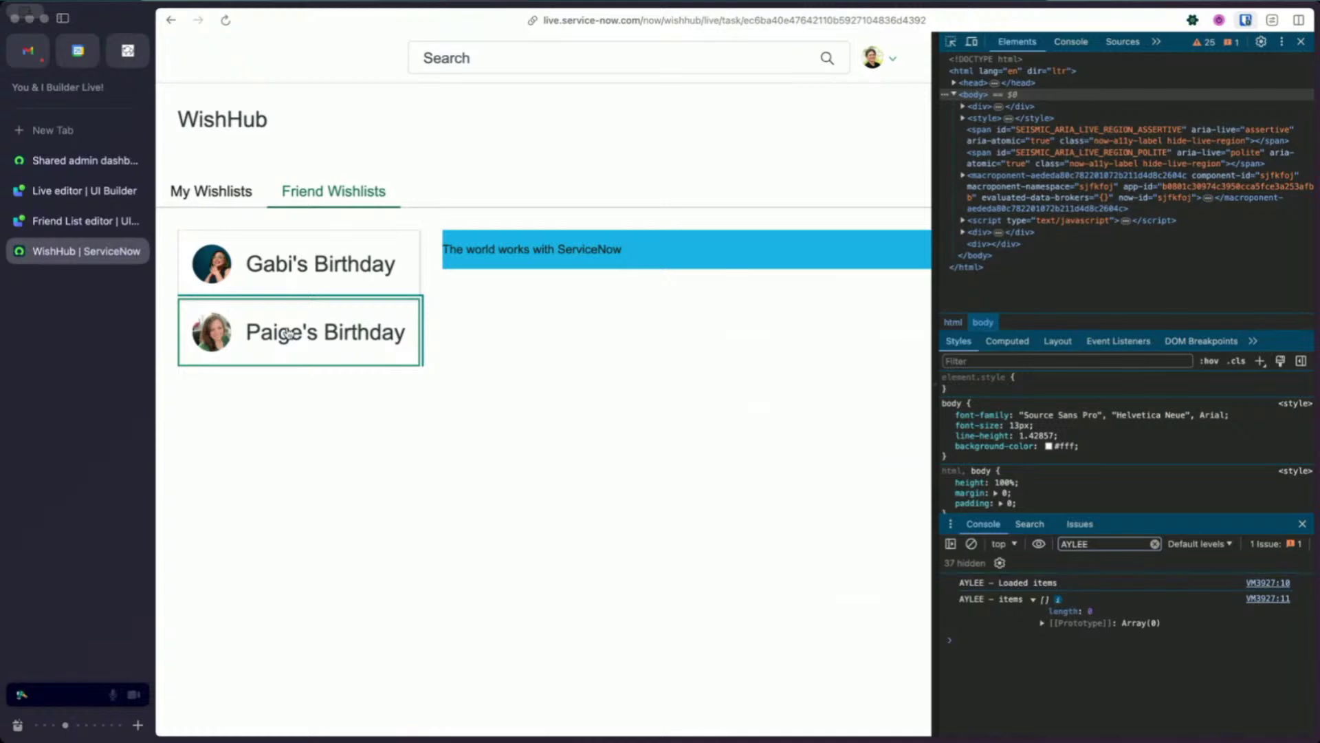
{"action": "left_click", "coordinate": [303, 264]}
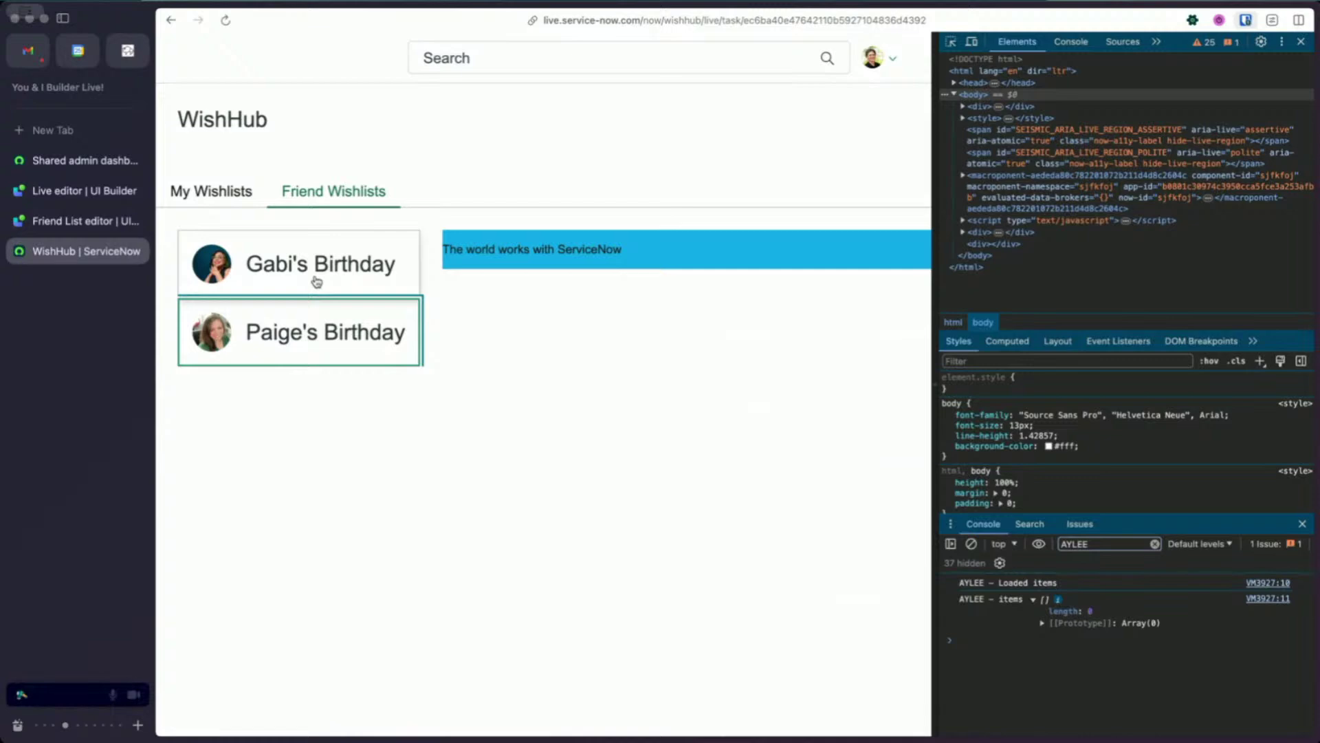
{"action": "left_click", "coordinate": [317, 282]}
{"action": "left_click", "coordinate": [306, 337]}
{"action": "left_click", "coordinate": [306, 263]}
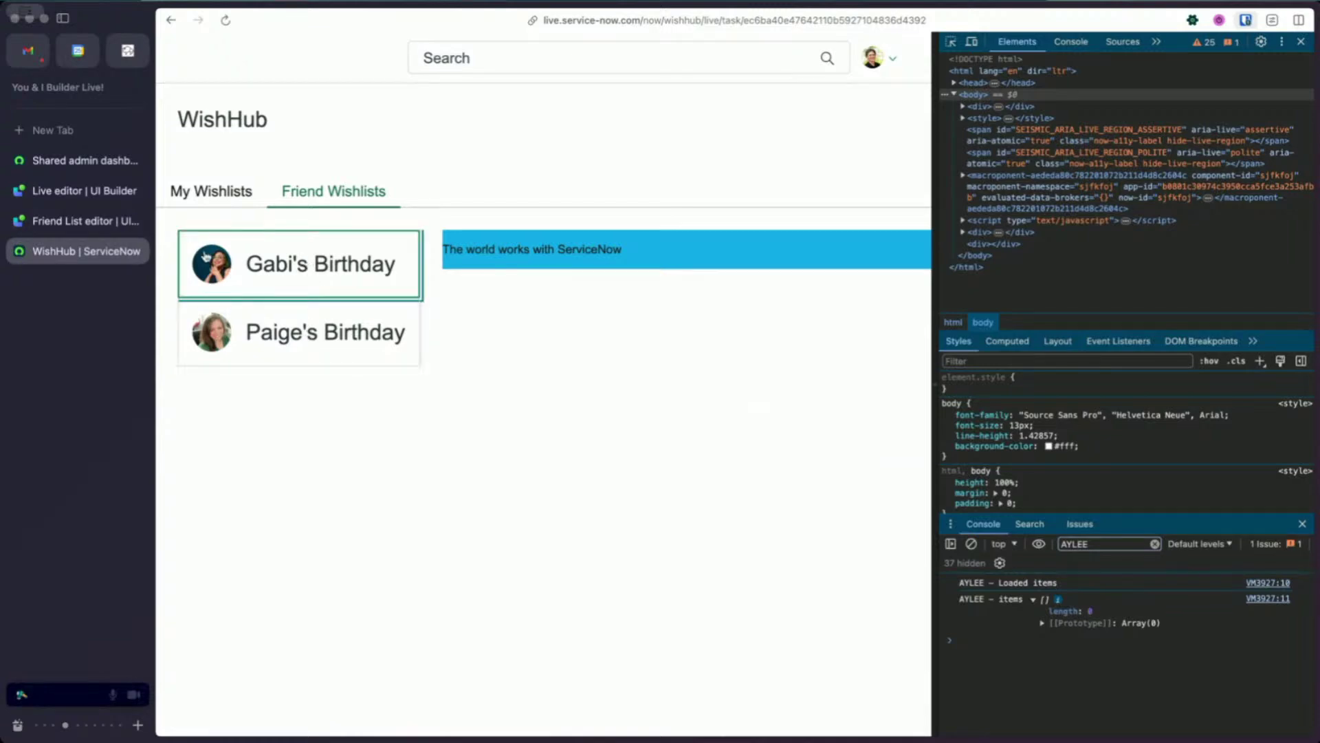
In the Friend List editor, delete the Data Fetch Failed event's Update client state parameter handler and close the data resource.
{"action": "left_click", "coordinate": [82, 220]}
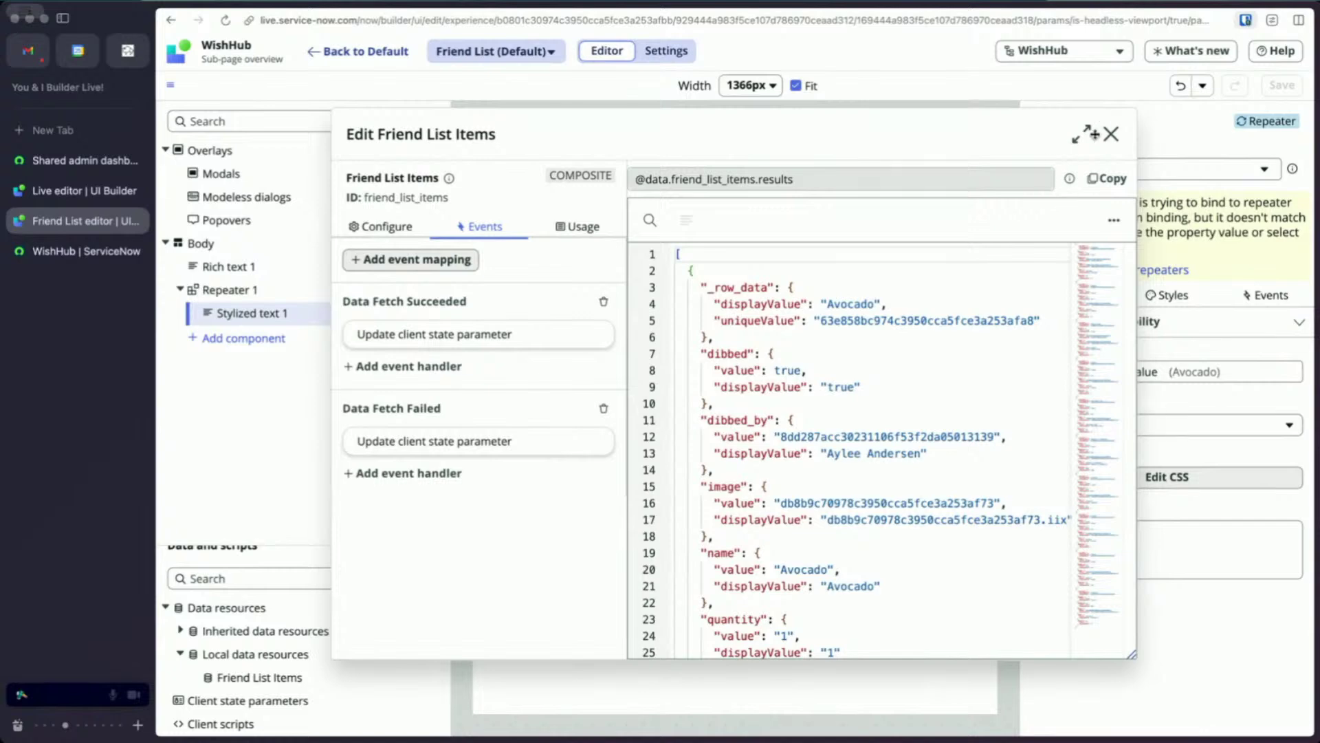
{"action": "left_click", "coordinate": [548, 443]}
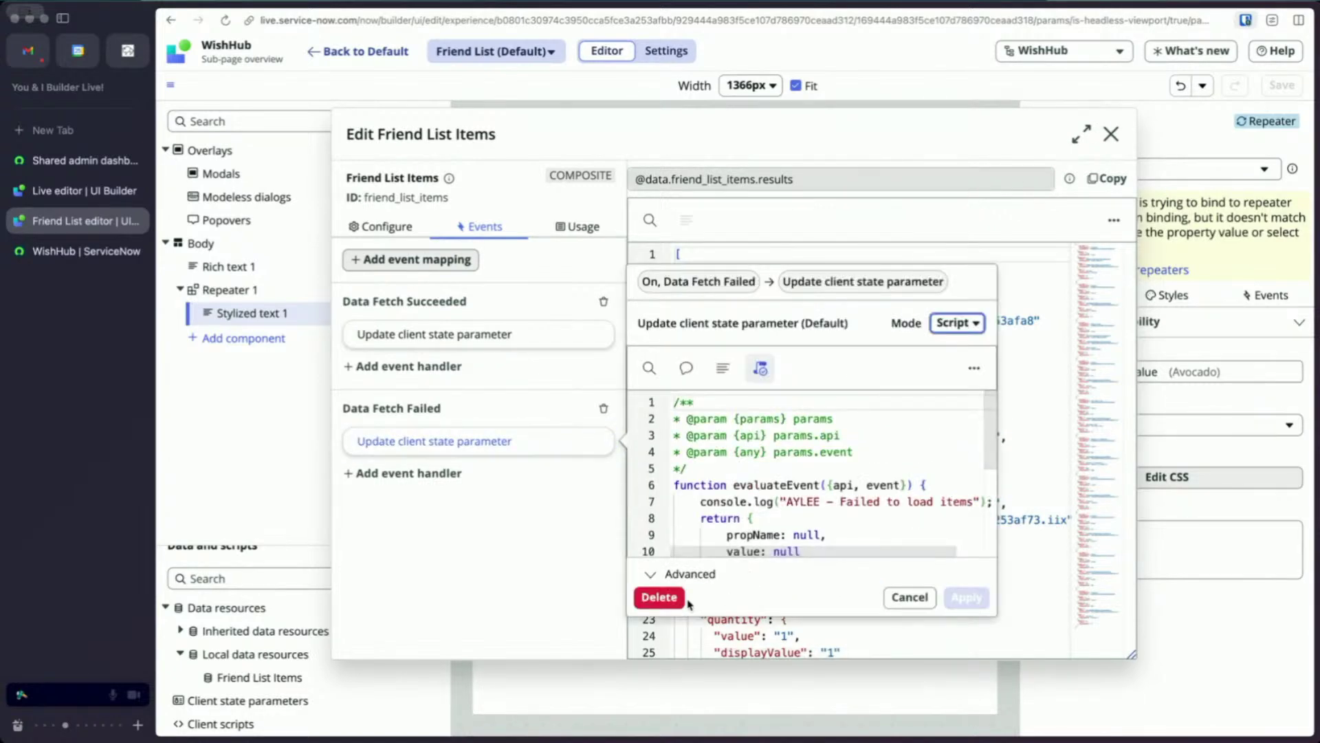
{"action": "left_click", "coordinate": [681, 598]}
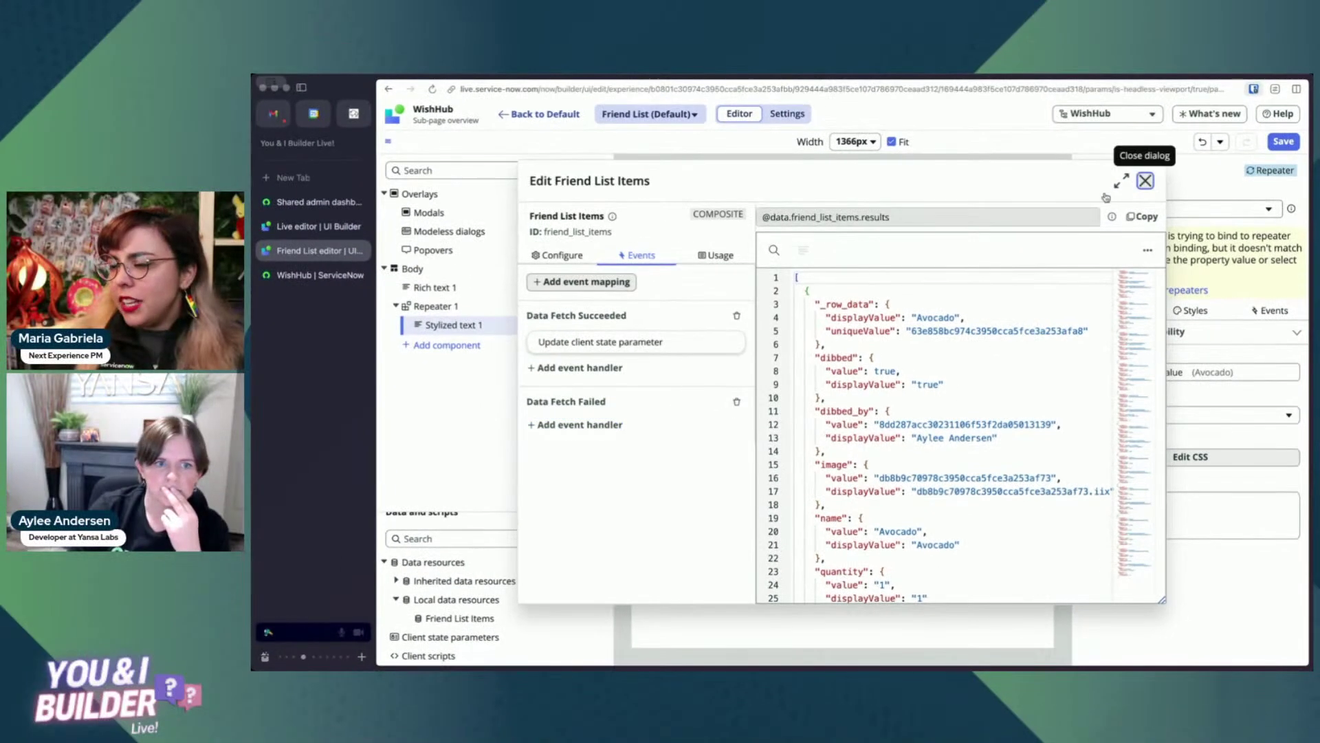
{"action": "left_click", "coordinate": [1111, 134]}
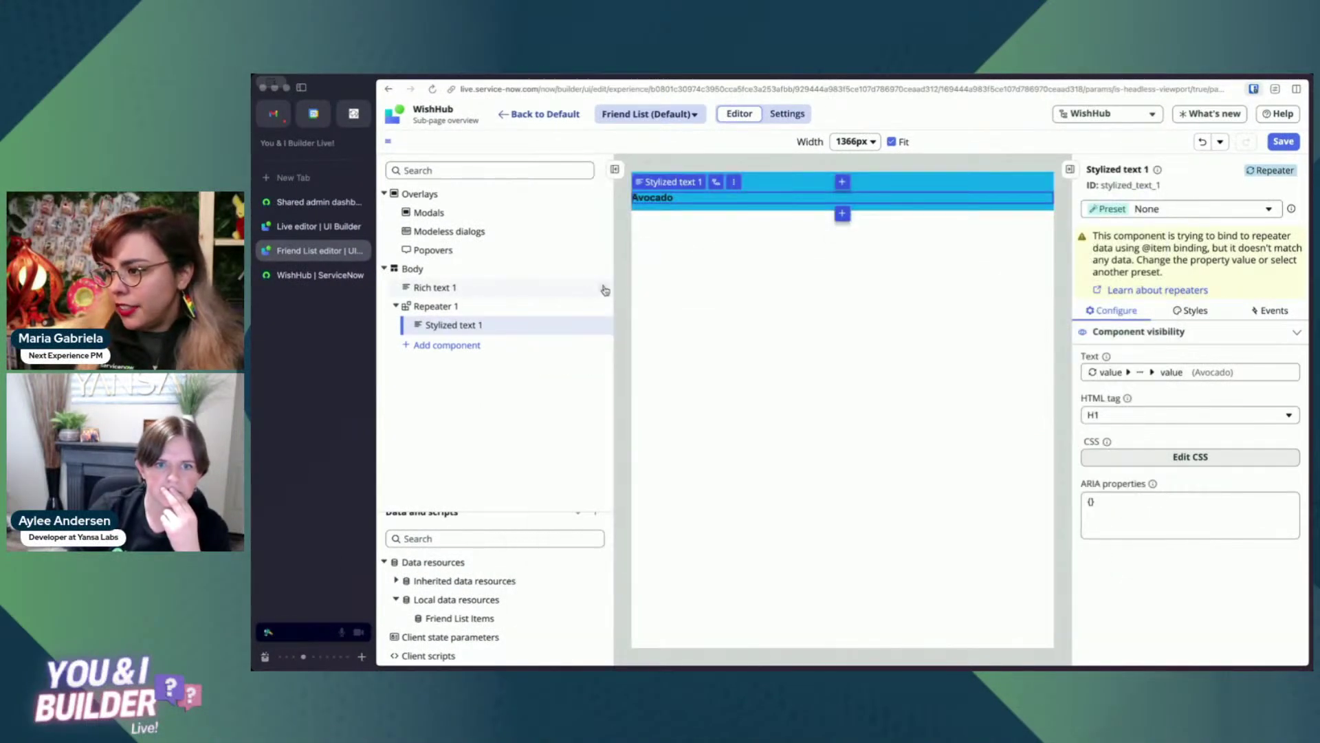
Add a Stylized text component to the page body between Rich text 1 and Repeater 1.
{"action": "left_click", "coordinate": [605, 290]}
{"action": "left_click", "coordinate": [667, 327]}
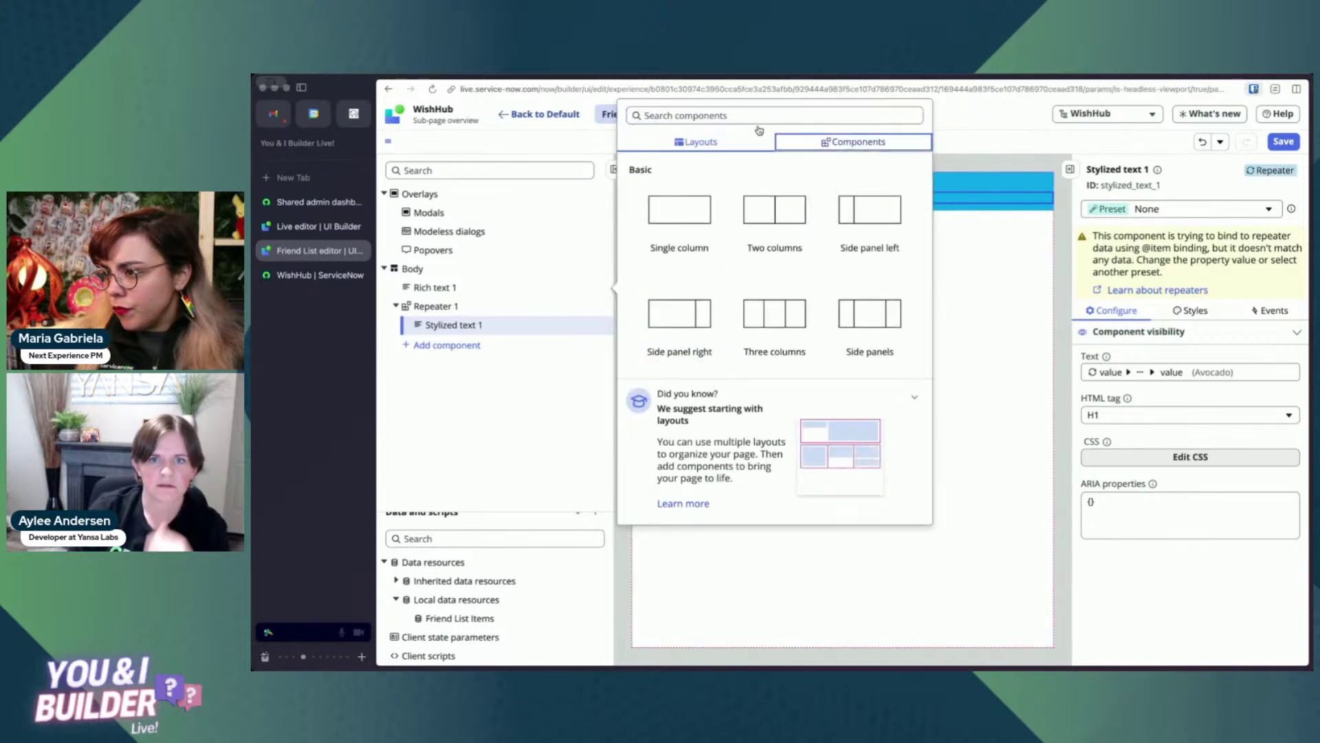
{"action": "left_click", "coordinate": [741, 117]}
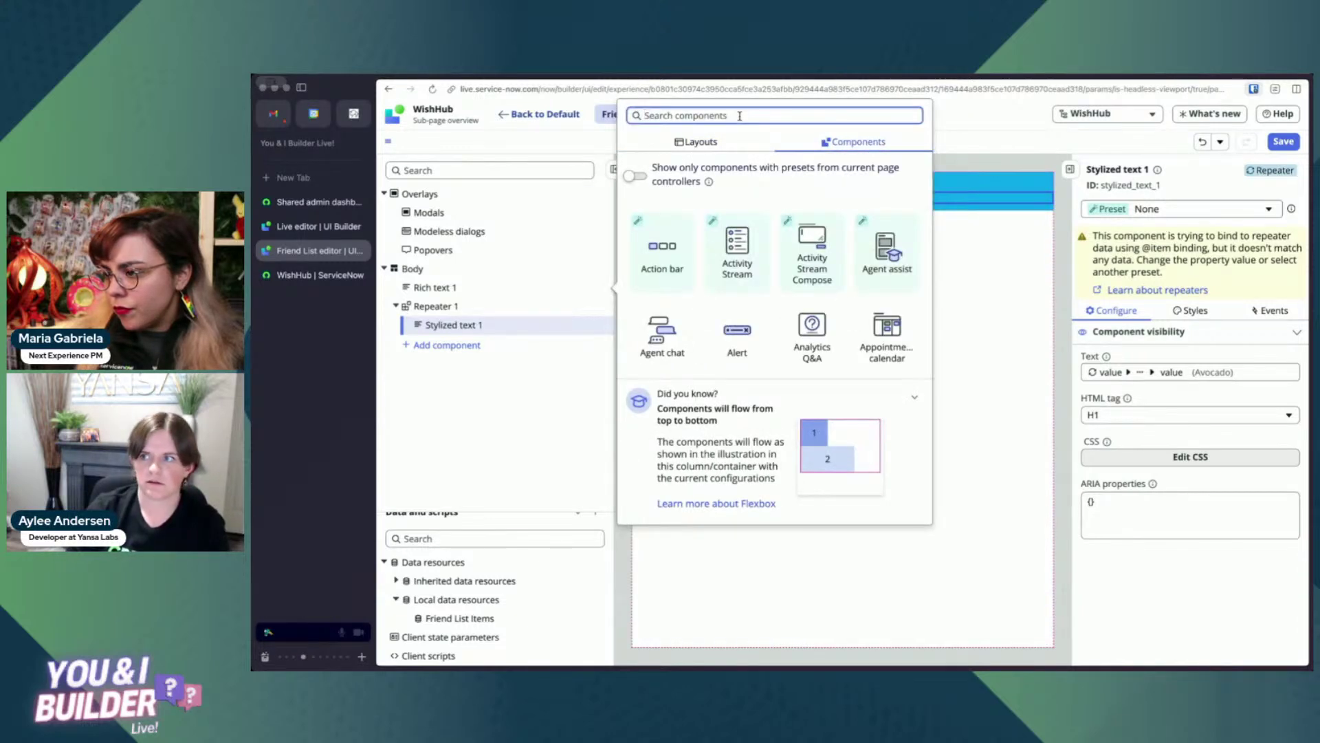
{"action": "type", "text": "a"}
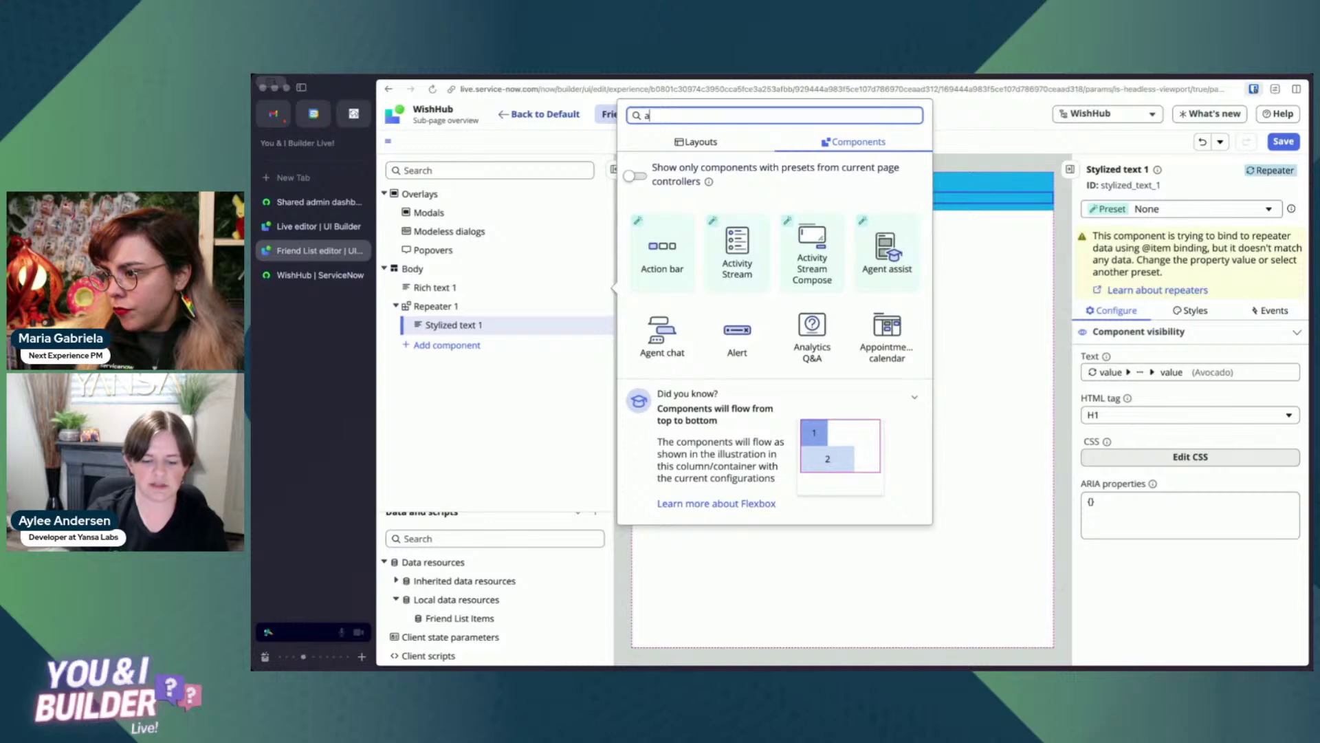
{"action": "key", "text": "BackSpace"}
{"action": "type", "text": "style"}
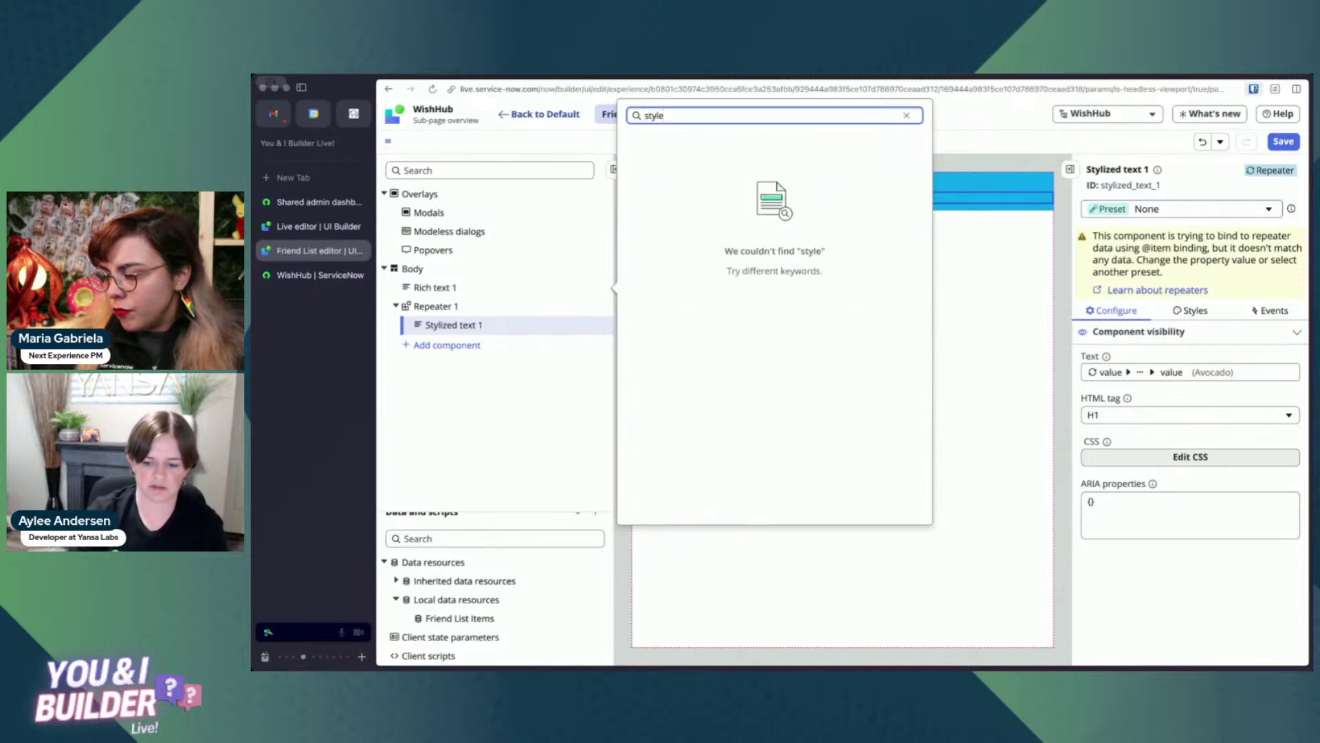
{"action": "key", "text": "BackSpace"}
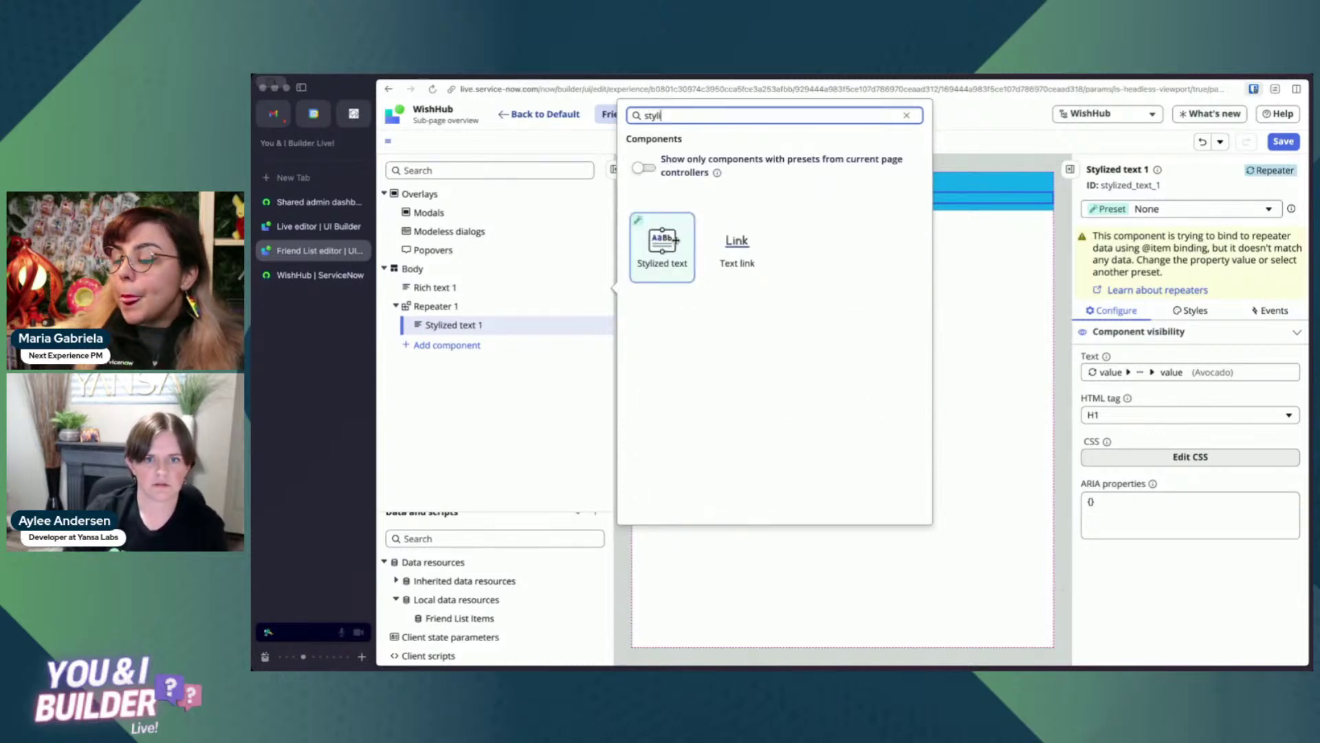
{"action": "left_click_drag", "start_coordinate": [663, 242], "coordinate": [832, 326]}
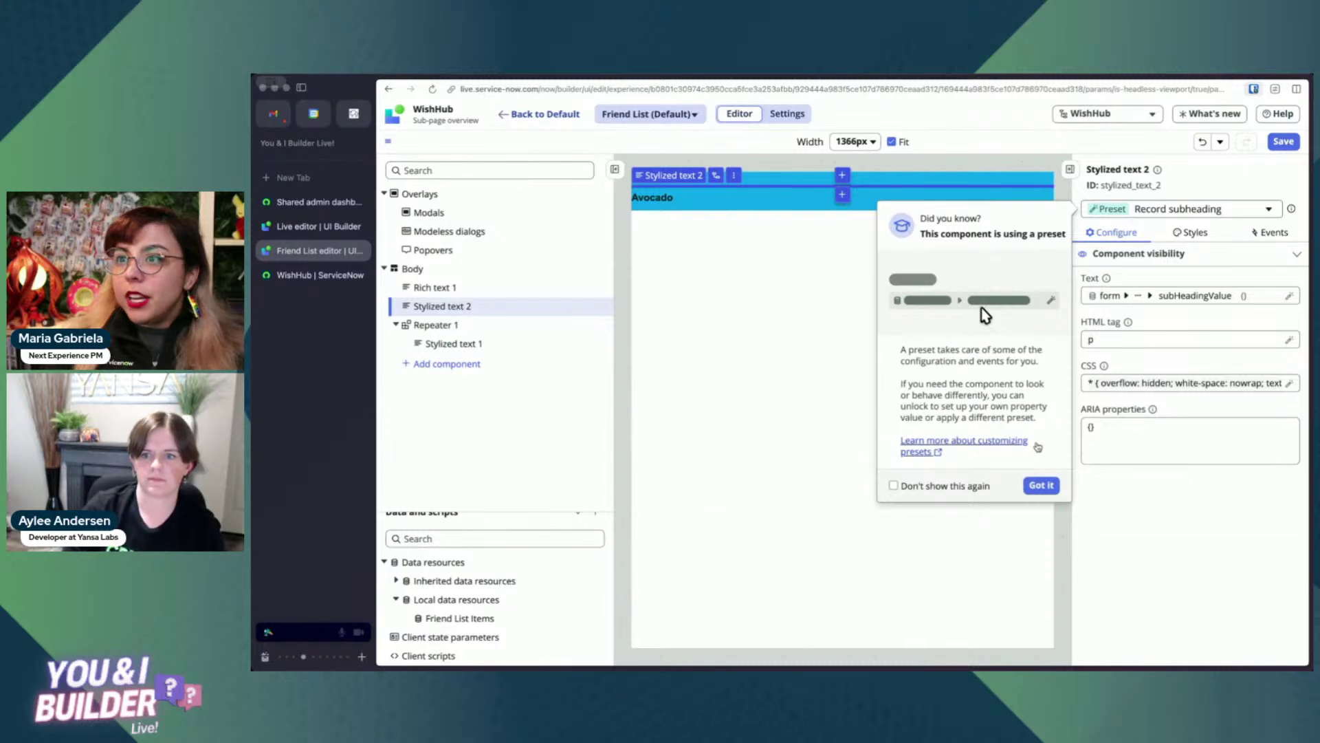
Remove the Record subheading preset from the new stylized text component, setting its preset to None.
{"action": "left_click", "coordinate": [1041, 484]}
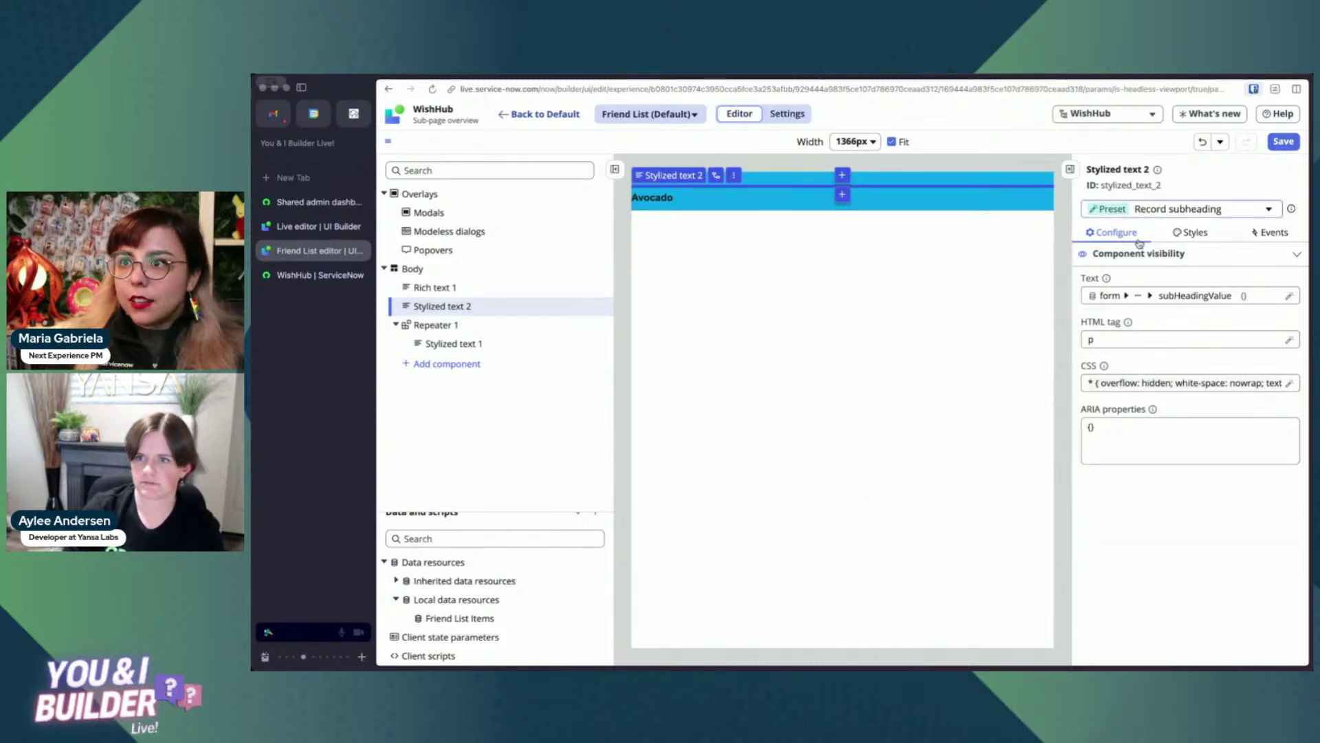
{"action": "left_click", "coordinate": [1178, 209]}
{"action": "left_click", "coordinate": [1164, 316]}
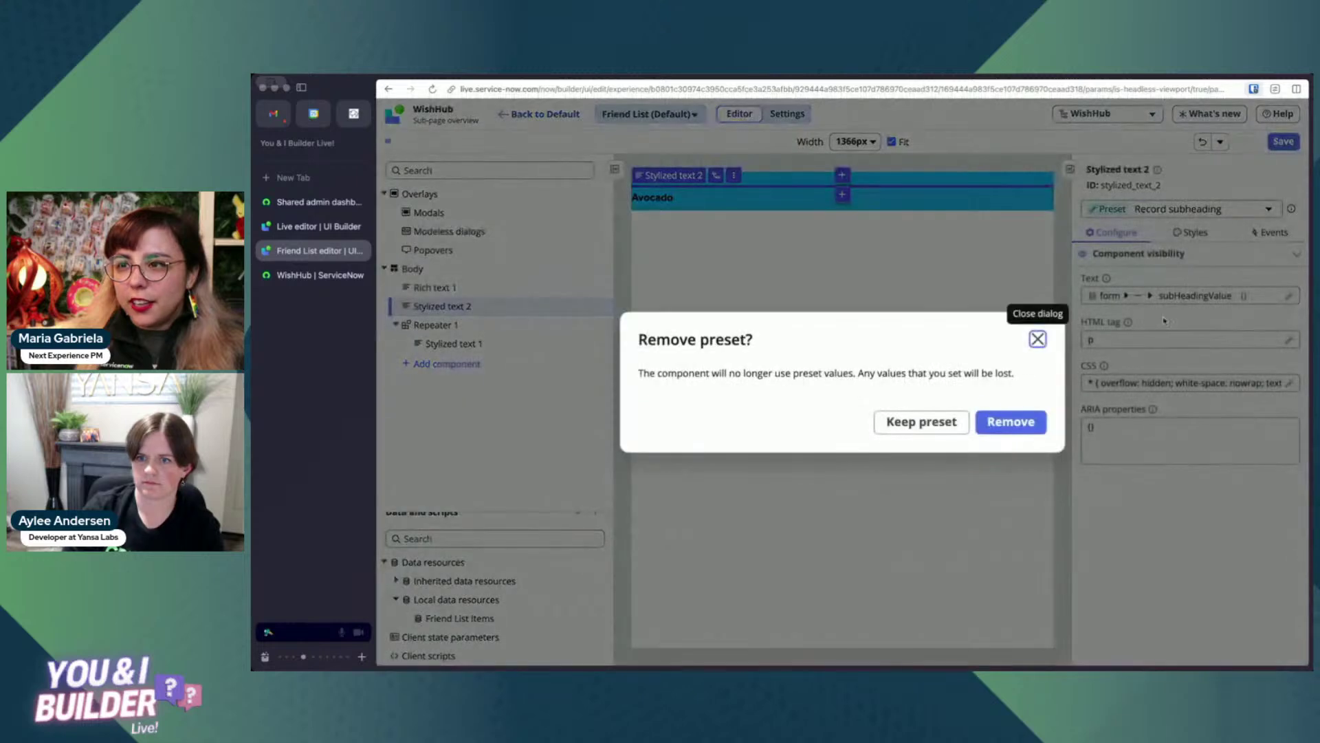
{"action": "left_click", "coordinate": [1010, 422]}
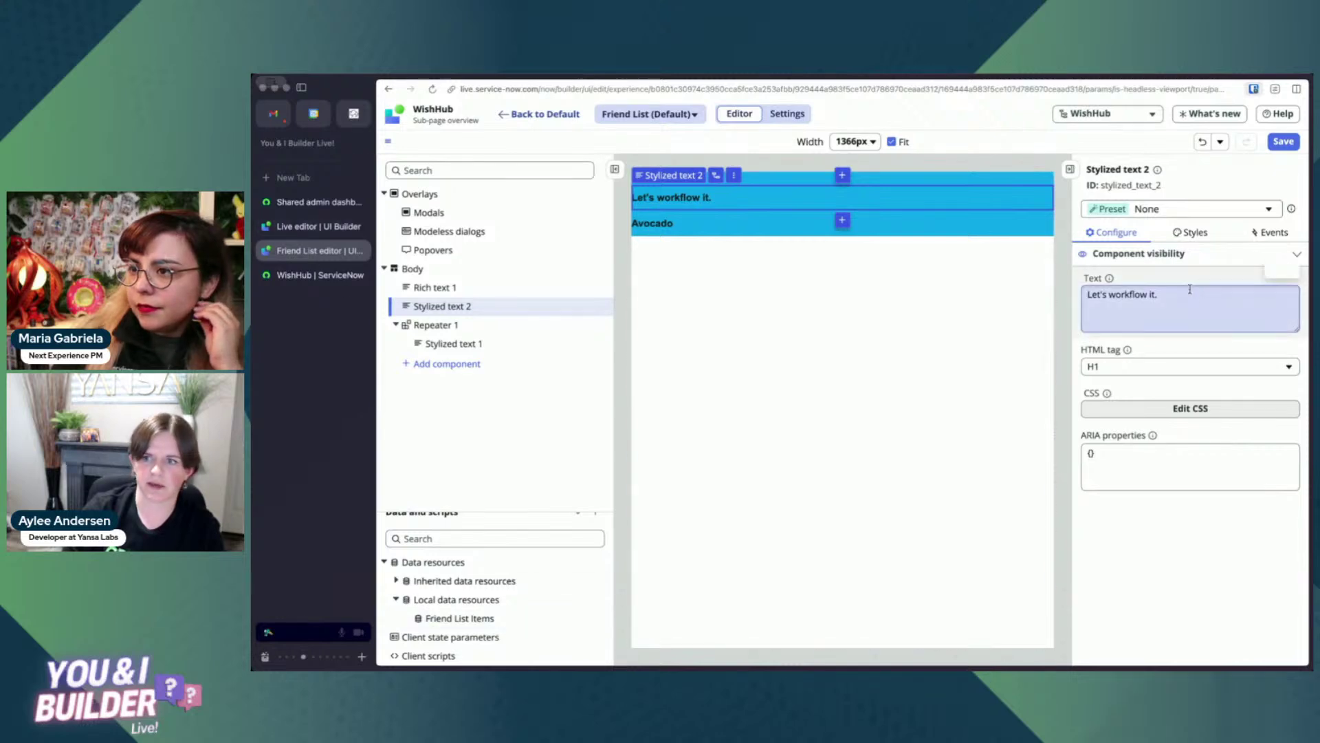
Bind the new stylized text's Text property to the friendListId page property under props.
{"action": "left_click", "coordinate": [1291, 271]}
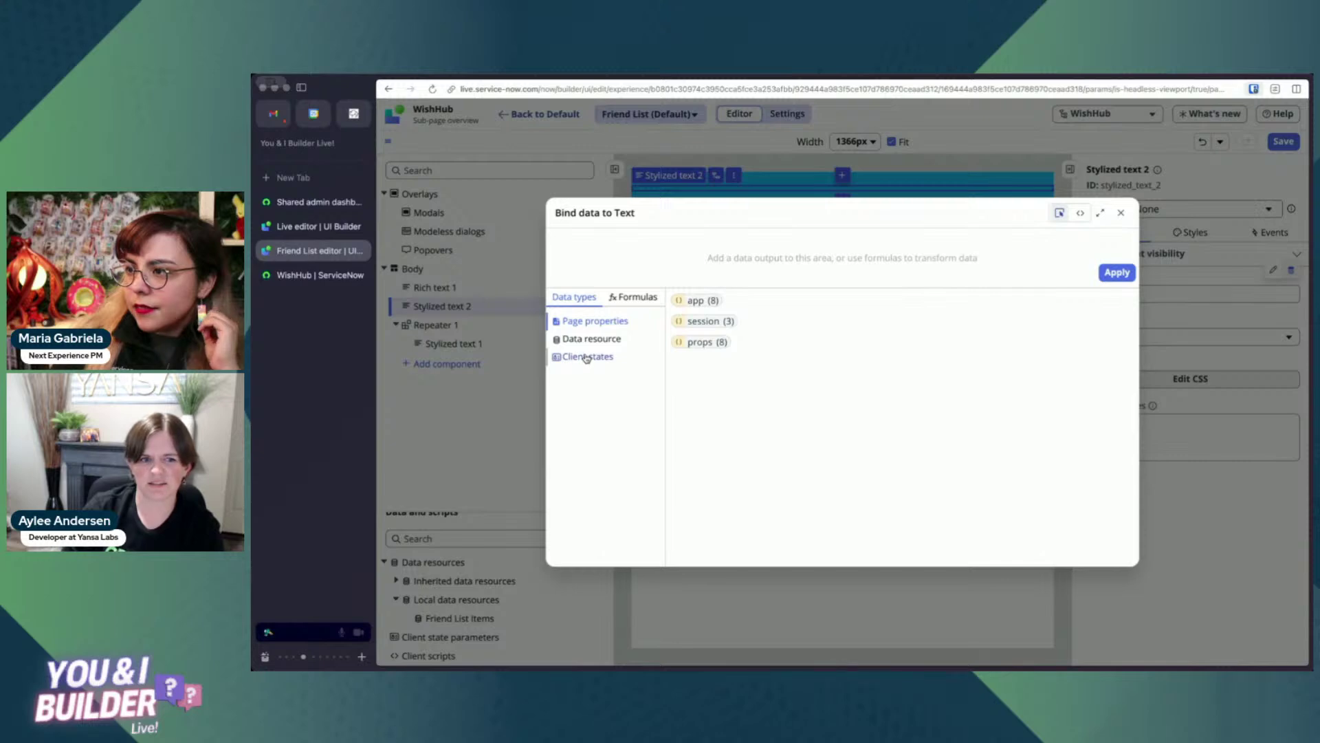
{"action": "left_click", "coordinate": [701, 342]}
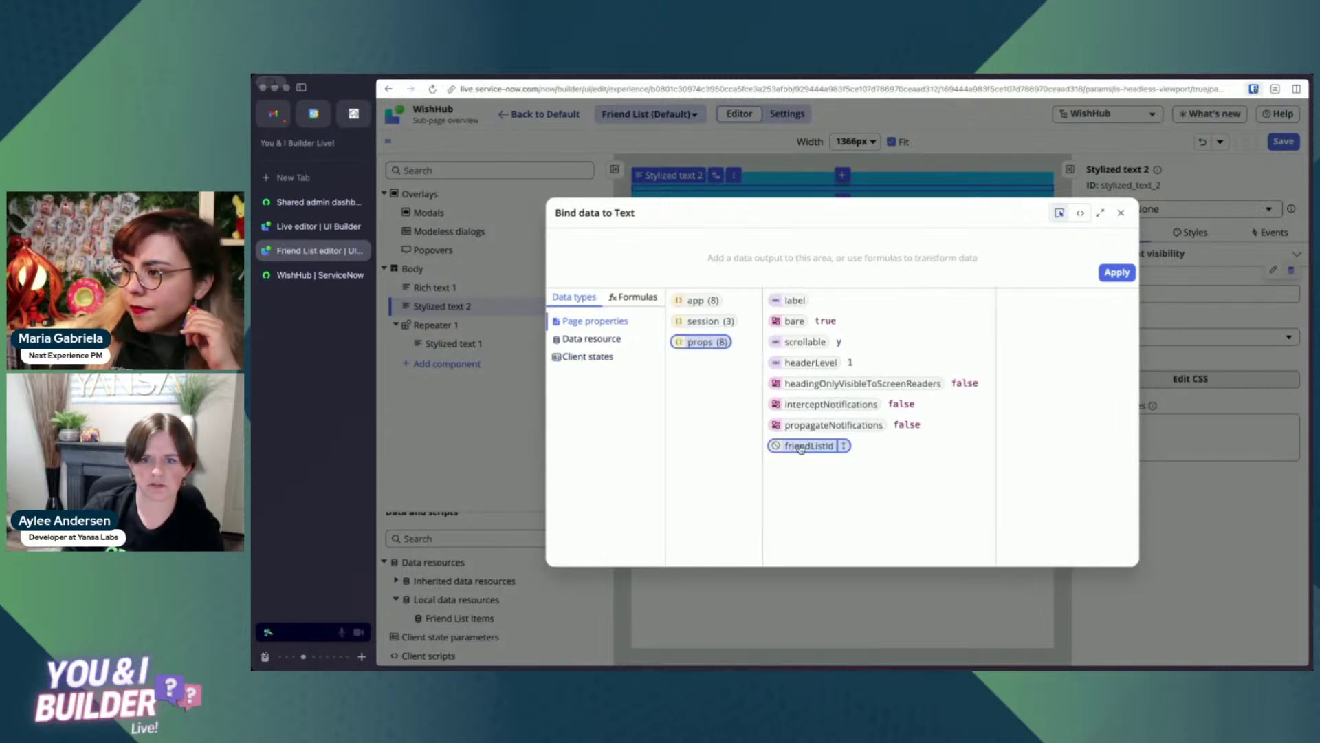
{"action": "left_click", "coordinate": [845, 447]}
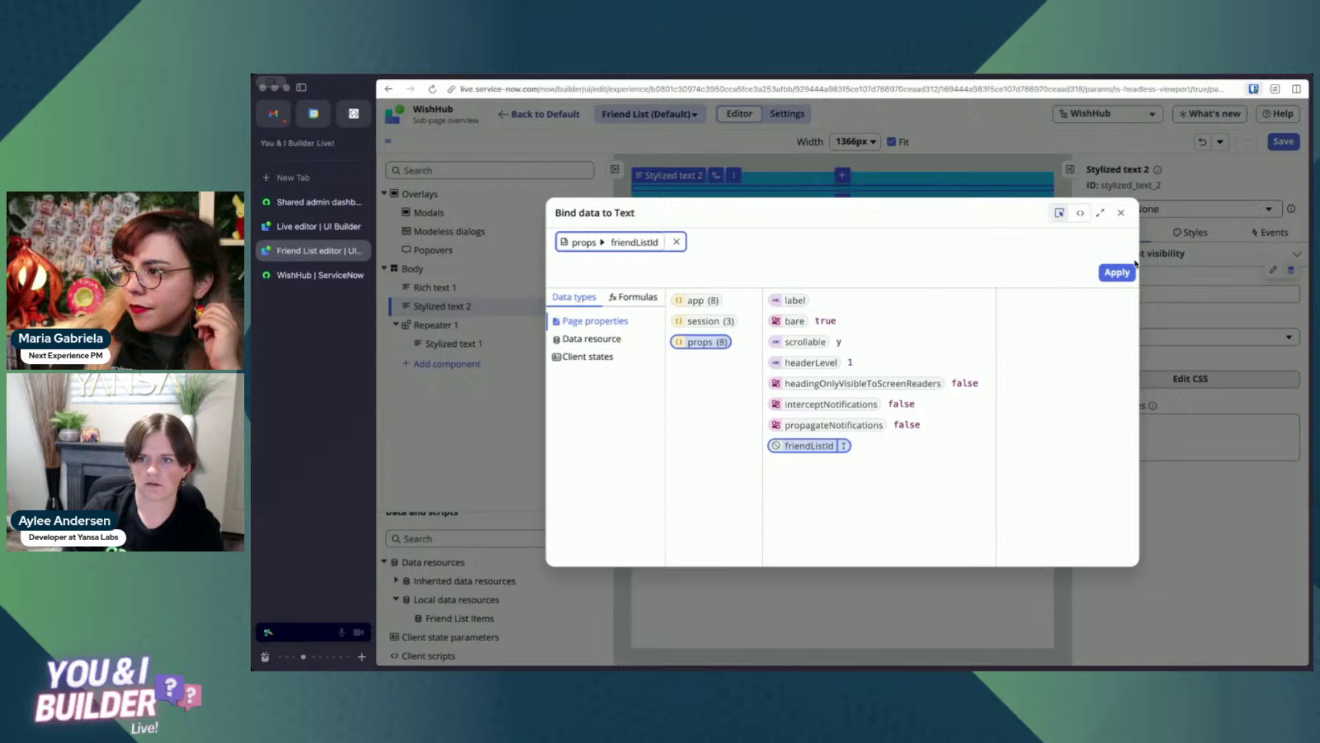
{"action": "left_click", "coordinate": [1117, 272]}
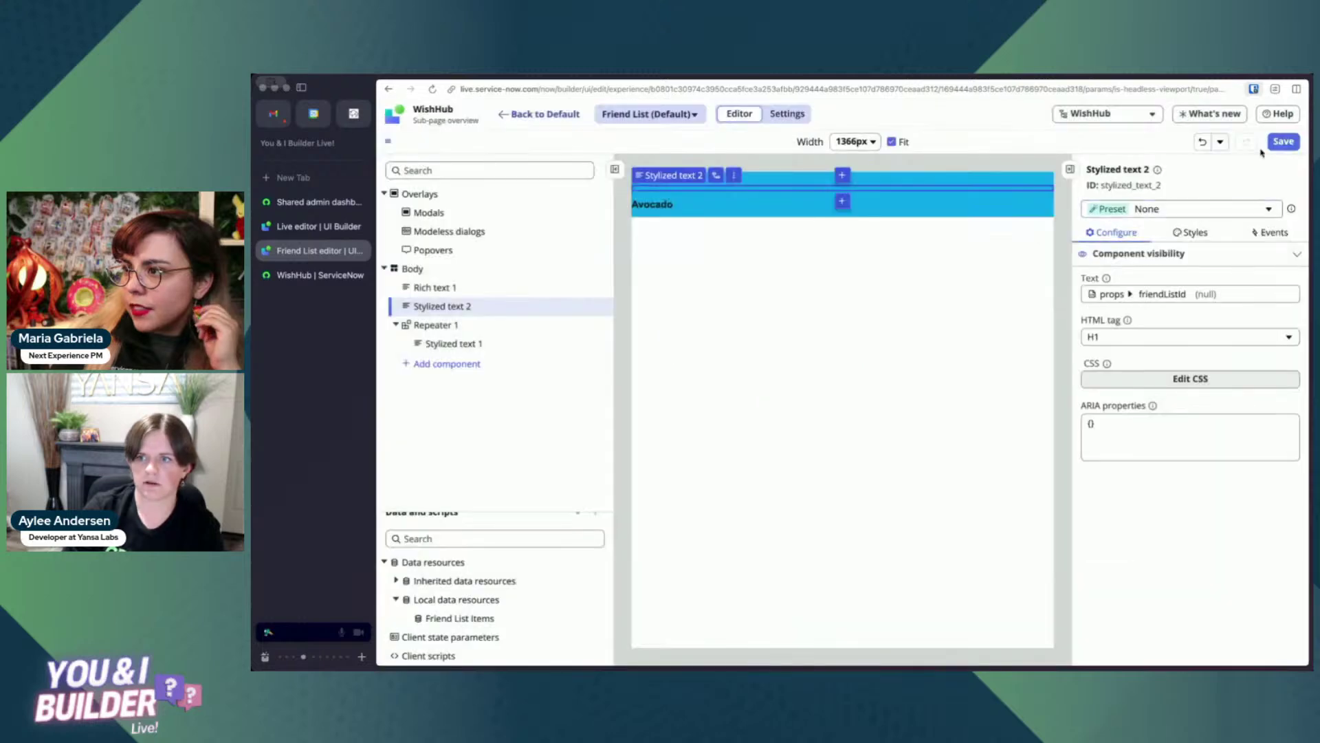
Delete the Rich text 1 component from the page body and save the page.
{"action": "left_click", "coordinate": [603, 290]}
{"action": "left_click", "coordinate": [666, 418]}
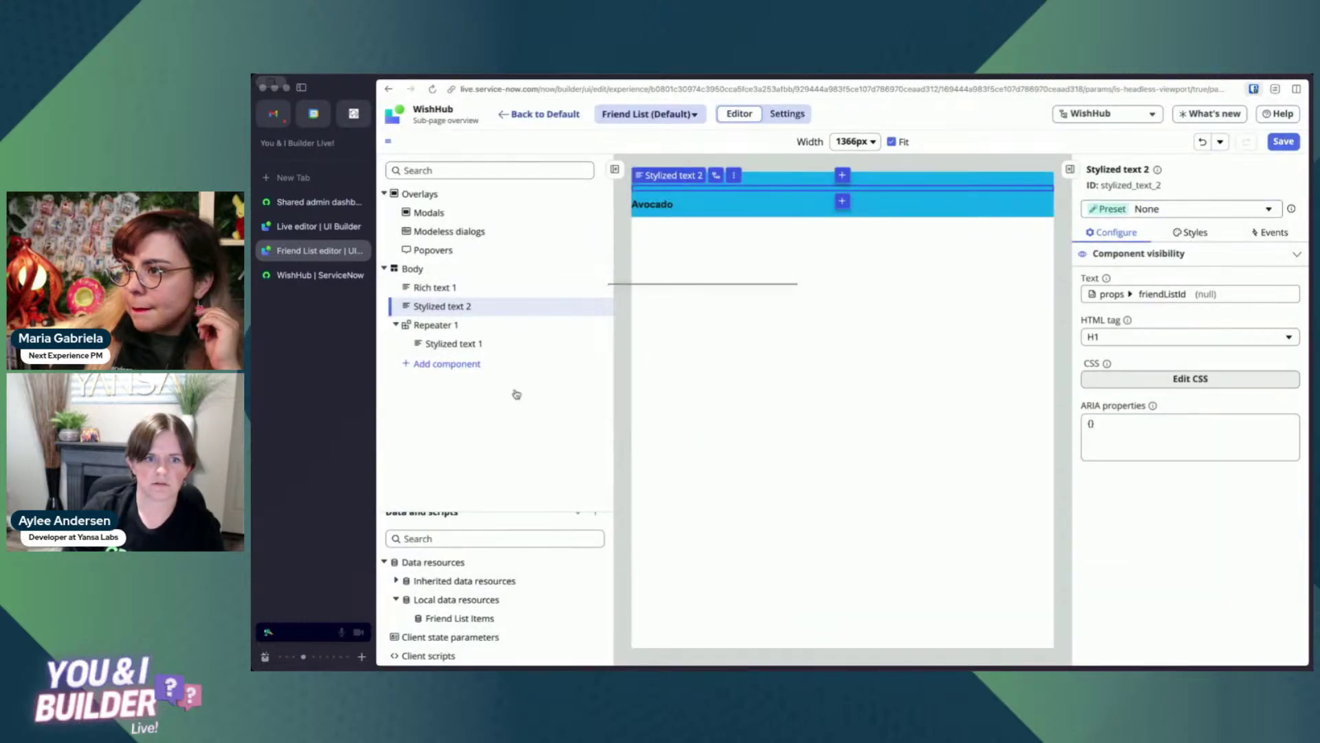
{"action": "left_click", "coordinate": [468, 325]}
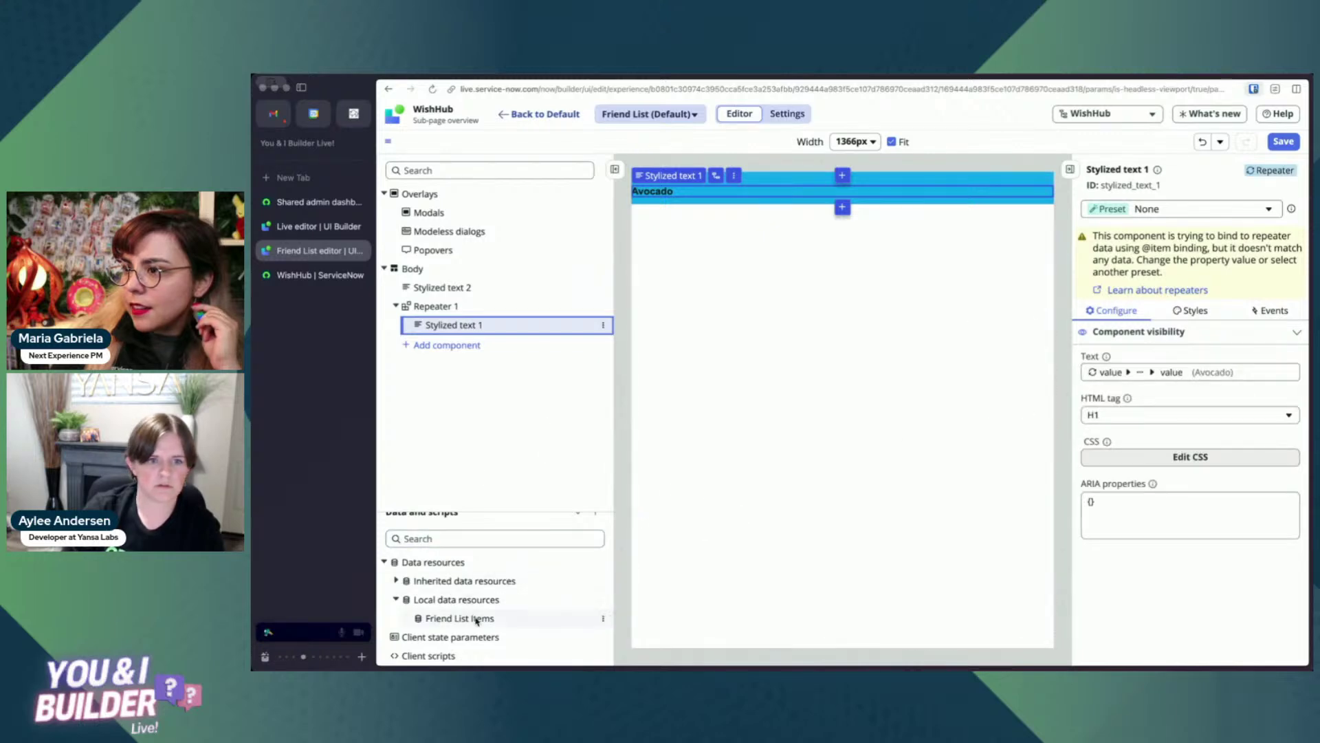
{"action": "left_click", "coordinate": [473, 307]}
{"action": "key", "text": "ctrl+s"}
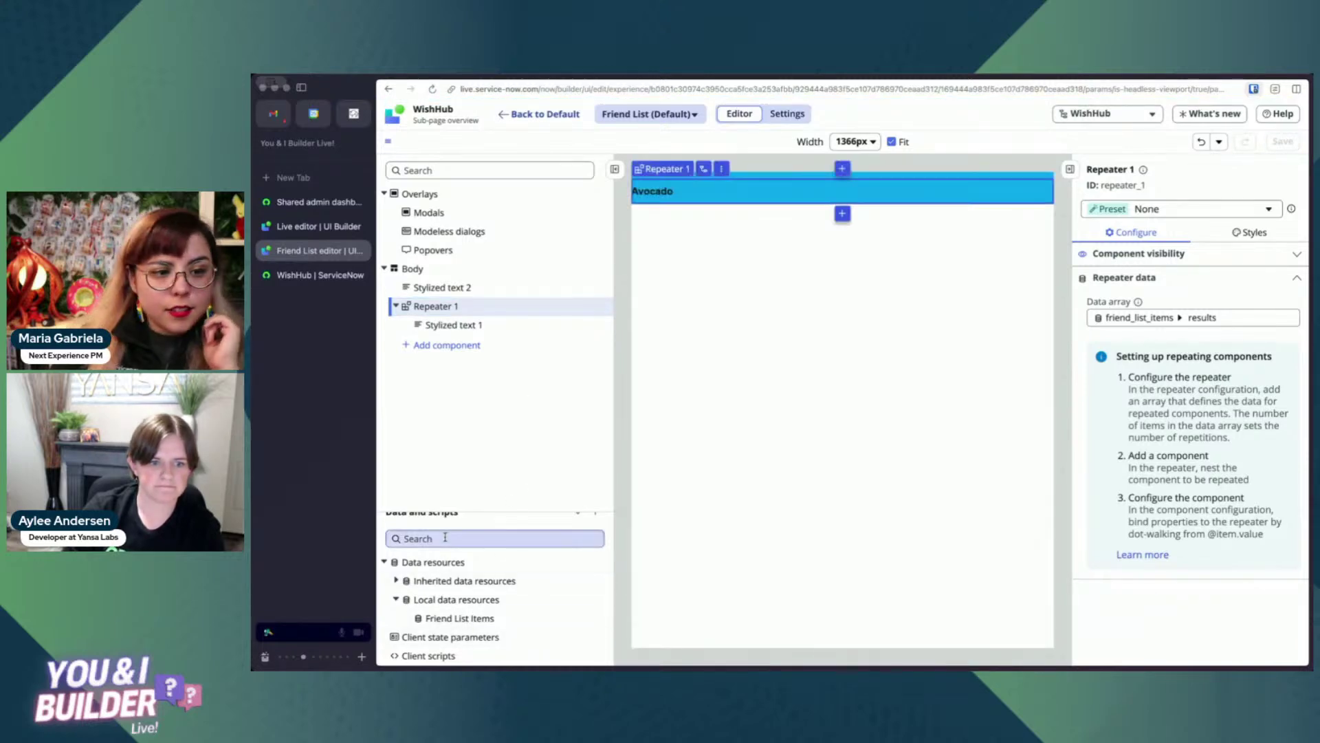
Test the live WishHub page by alternating between the two friend wishlist cards, and reload the page.
{"action": "left_click", "coordinate": [304, 276]}
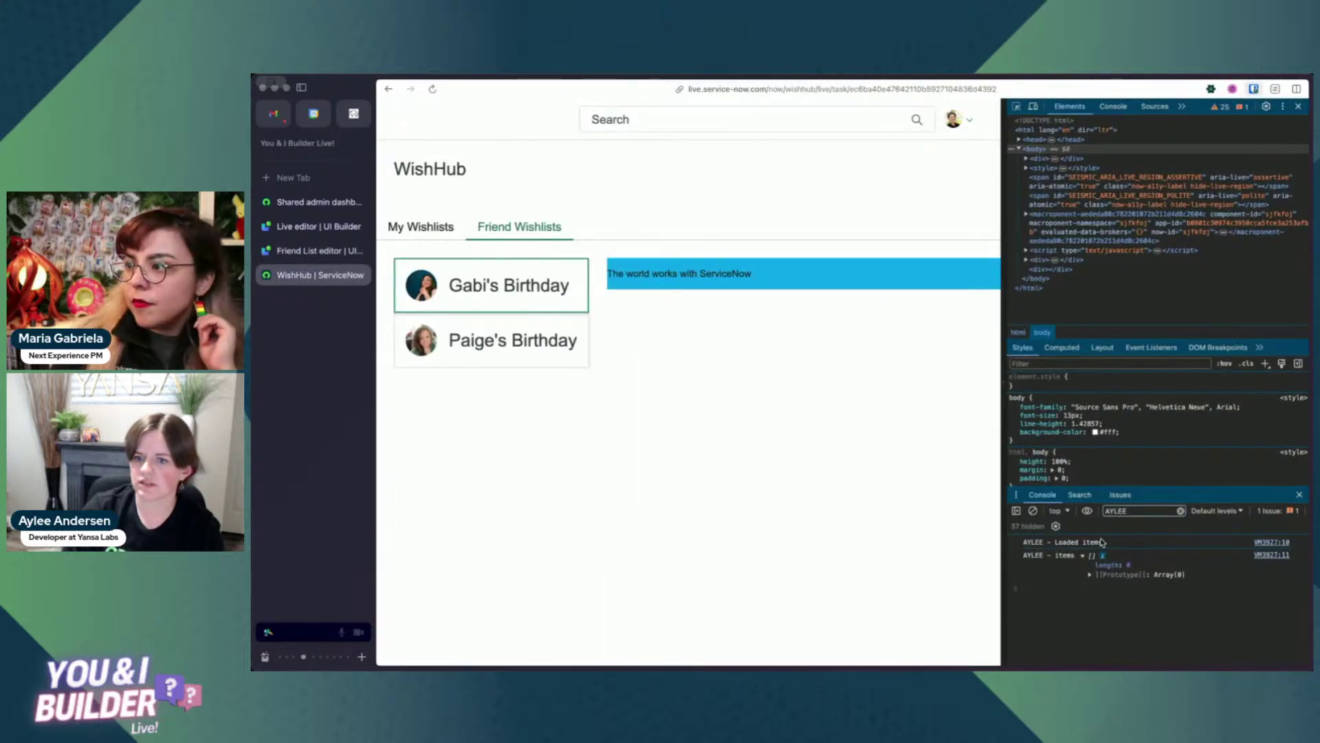
{"action": "left_click", "coordinate": [519, 349]}
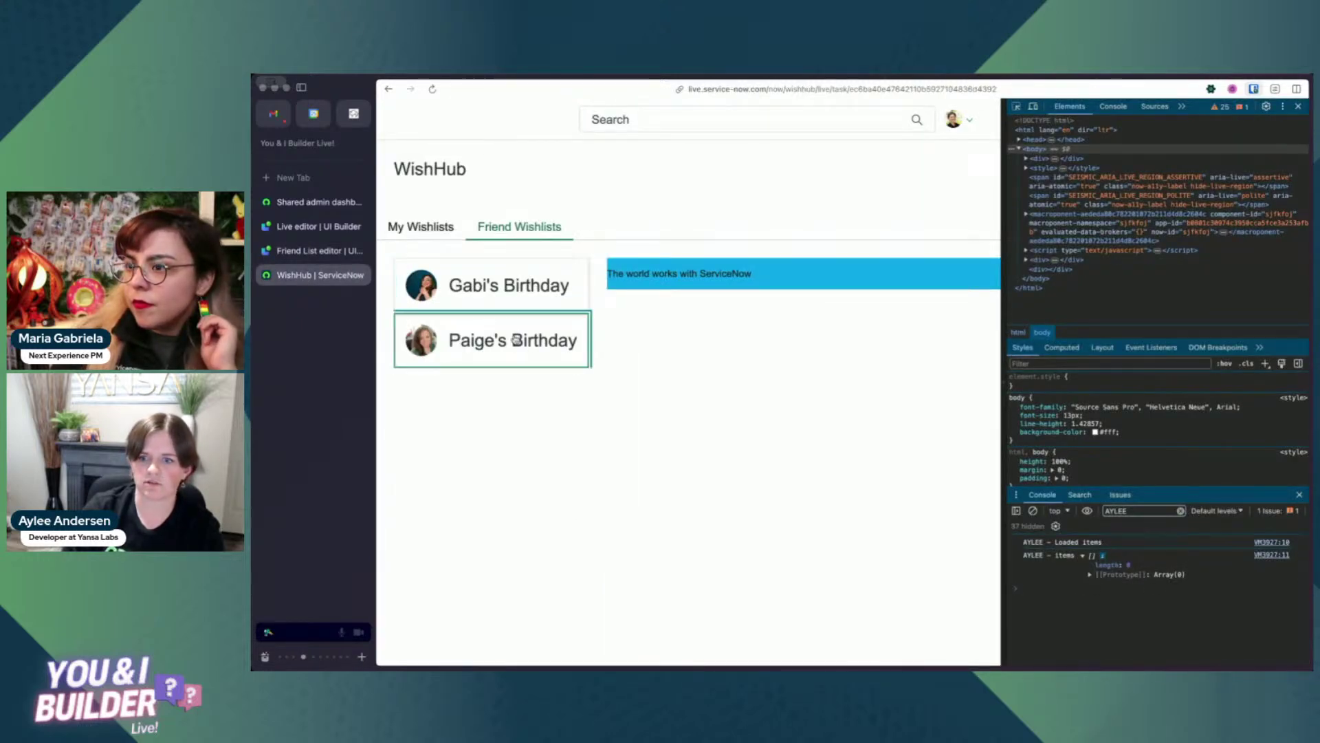
{"action": "left_click", "coordinate": [499, 274]}
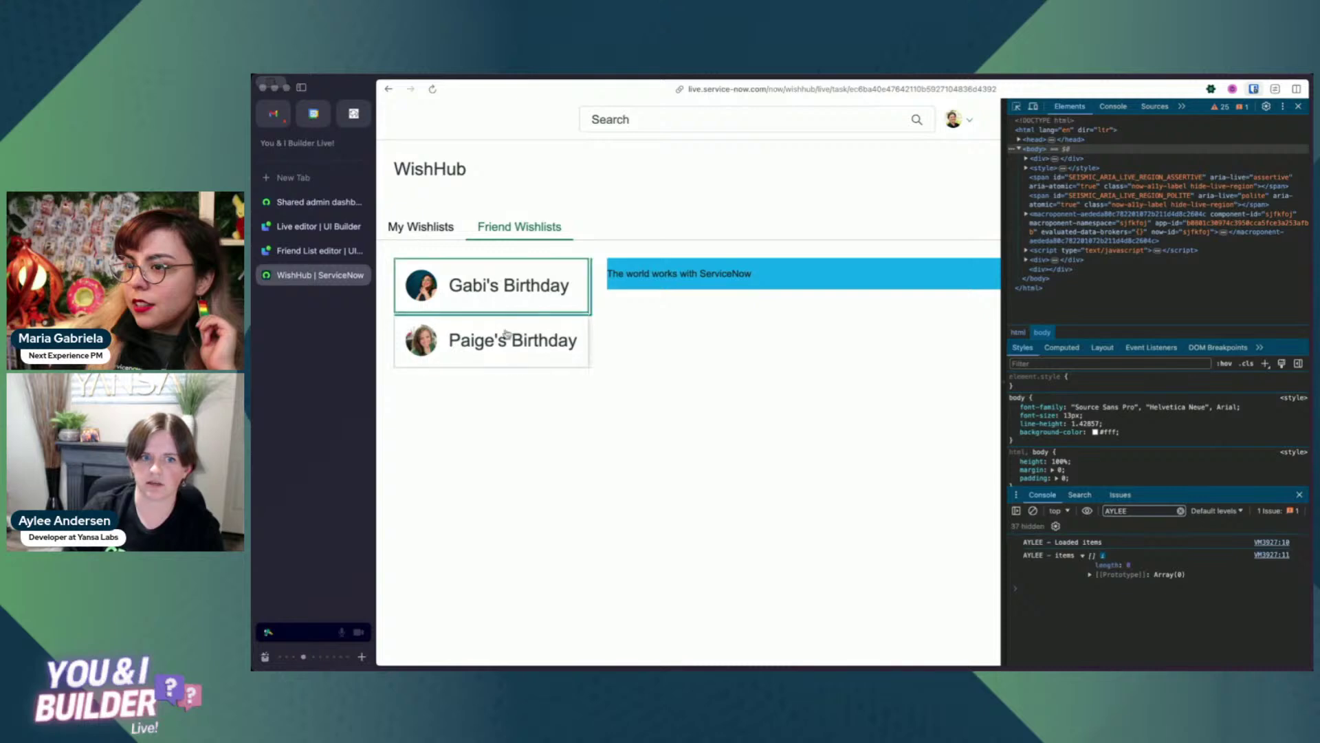
{"action": "left_click", "coordinate": [505, 361]}
{"action": "left_click", "coordinate": [507, 283]}
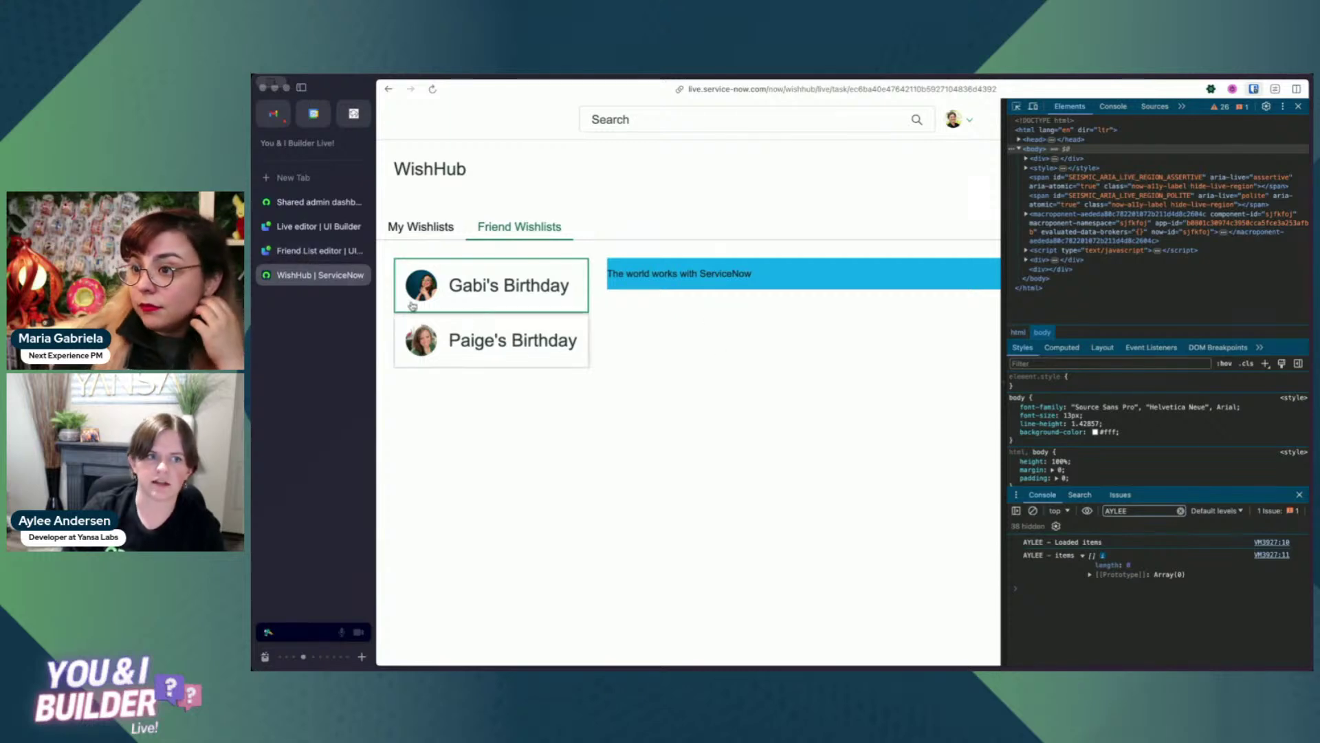
{"action": "key", "text": "super+r"}
Inspect the event mappings of Card Base Container 3 on the Live page and view the handlers available for Card selected set.
{"action": "left_click", "coordinate": [309, 249]}
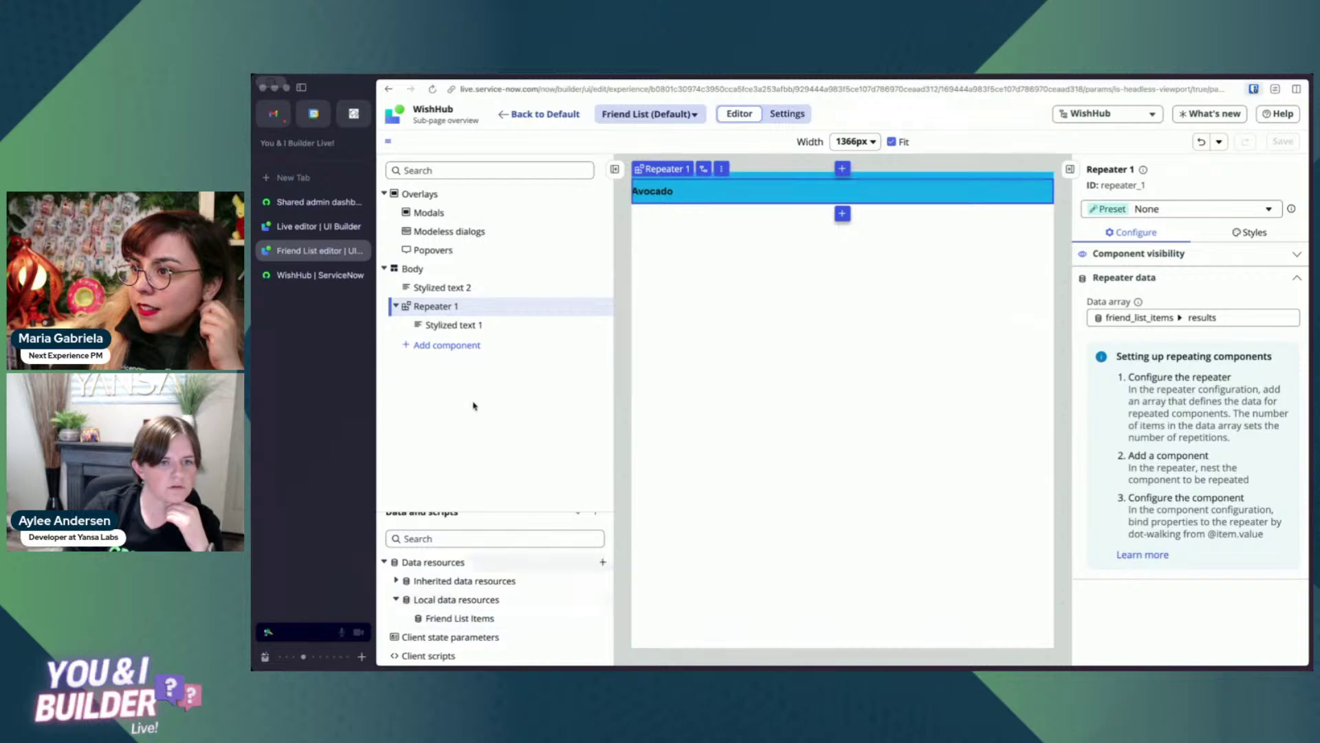
{"action": "left_click", "coordinate": [301, 232]}
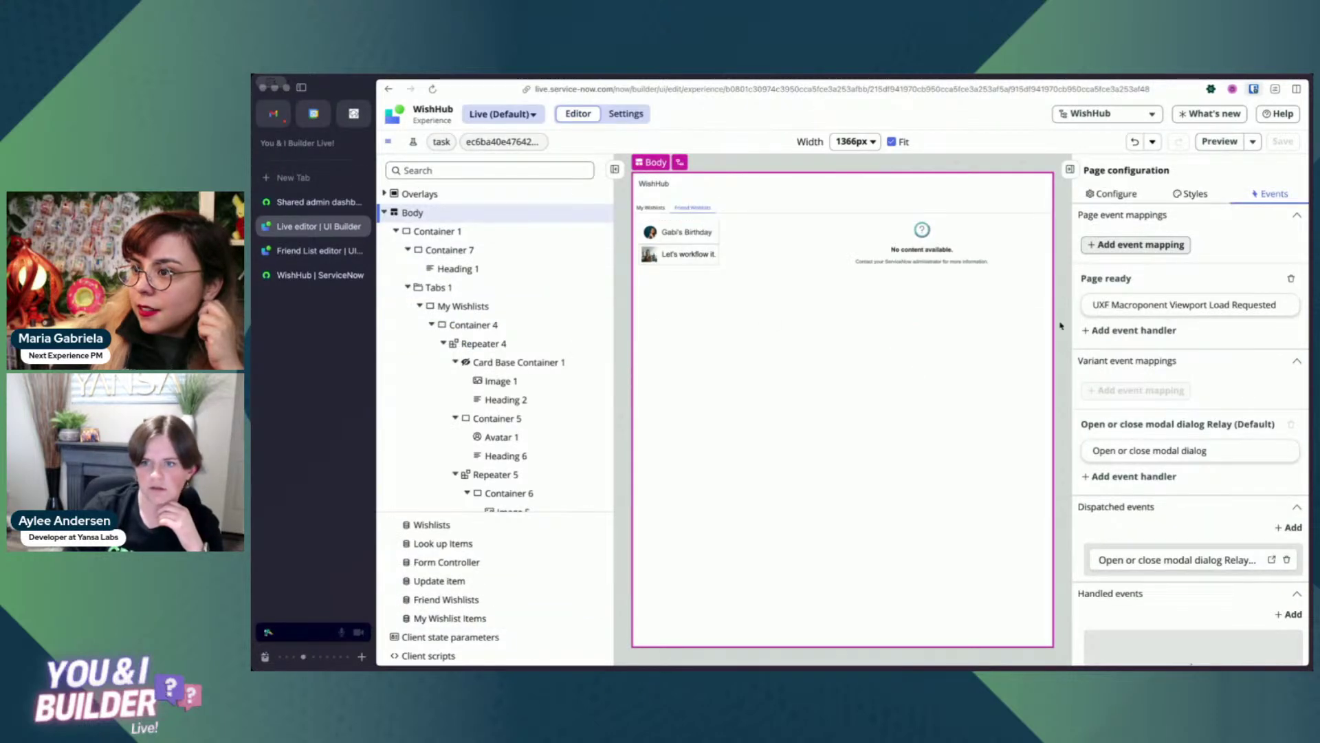
{"action": "scroll", "coordinate": [523, 372], "scroll_direction": "down", "scroll_amount": 3}
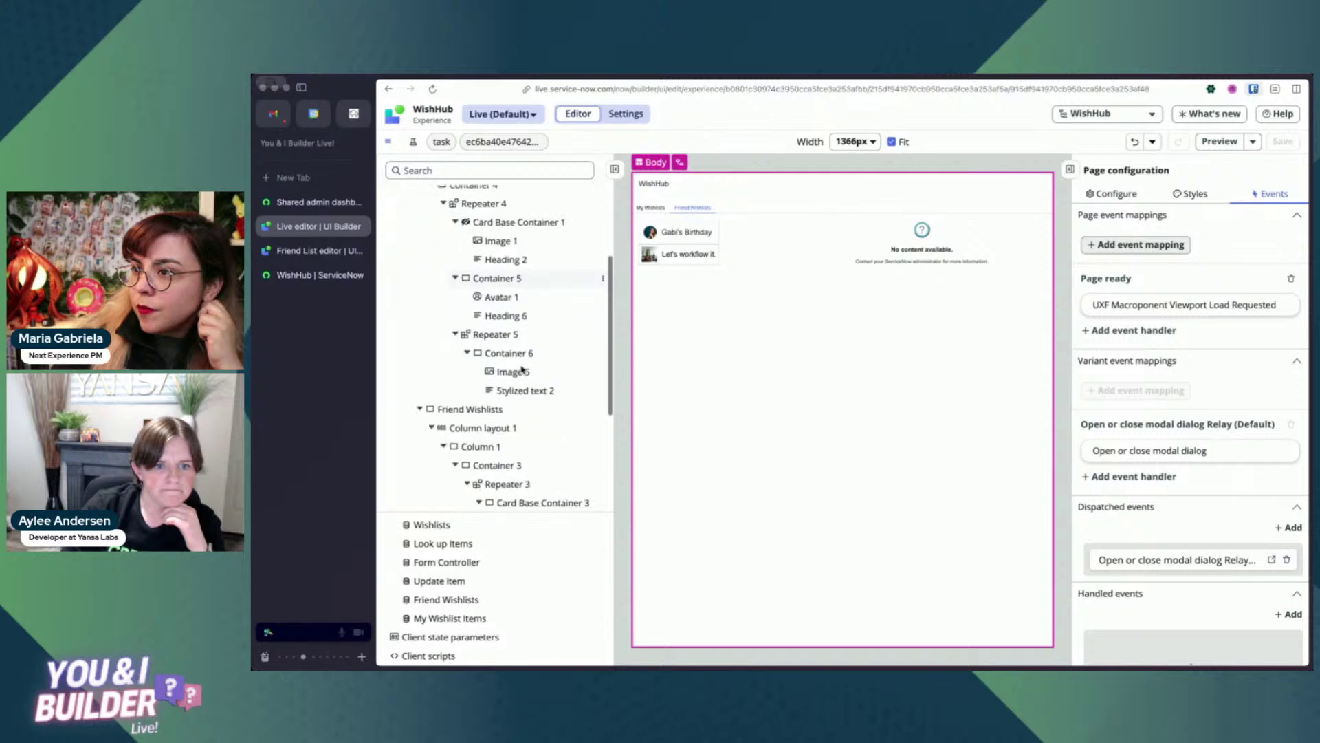
{"action": "scroll", "coordinate": [522, 371], "scroll_direction": "down", "scroll_amount": 2}
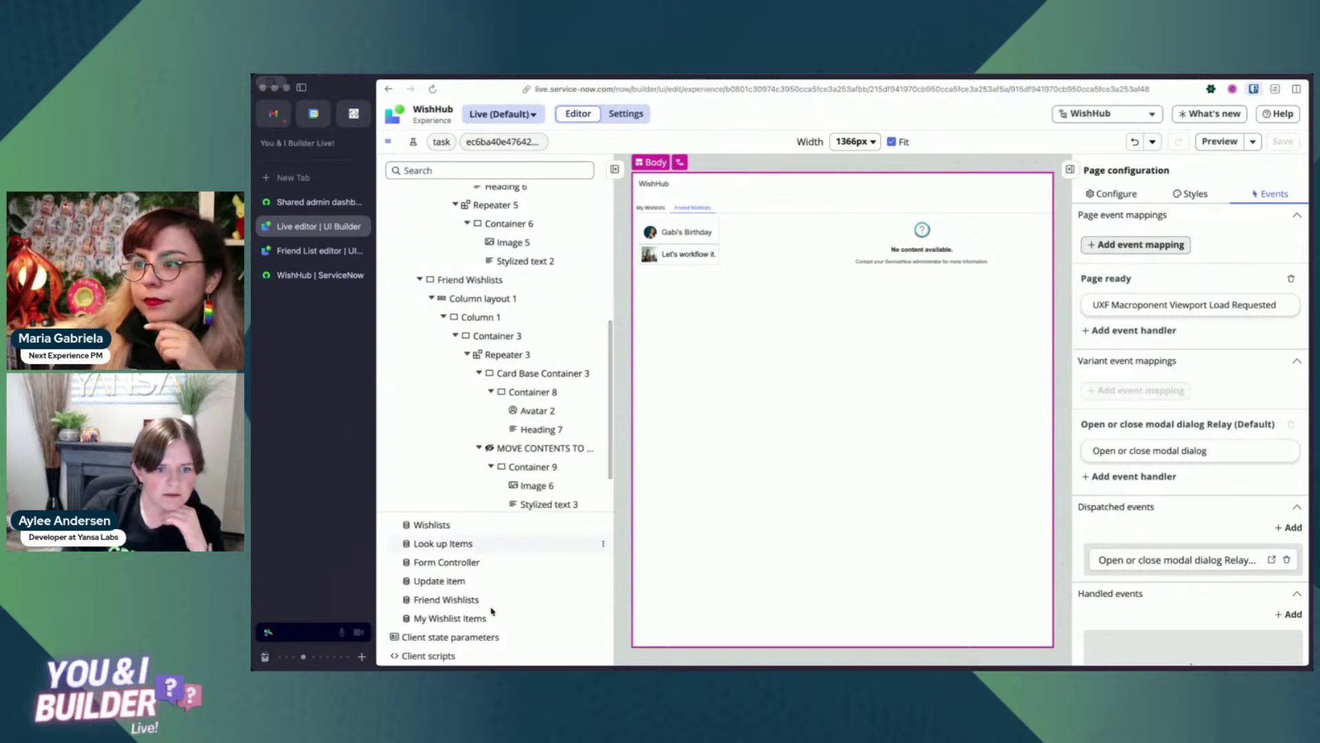
{"action": "left_click", "coordinate": [541, 373]}
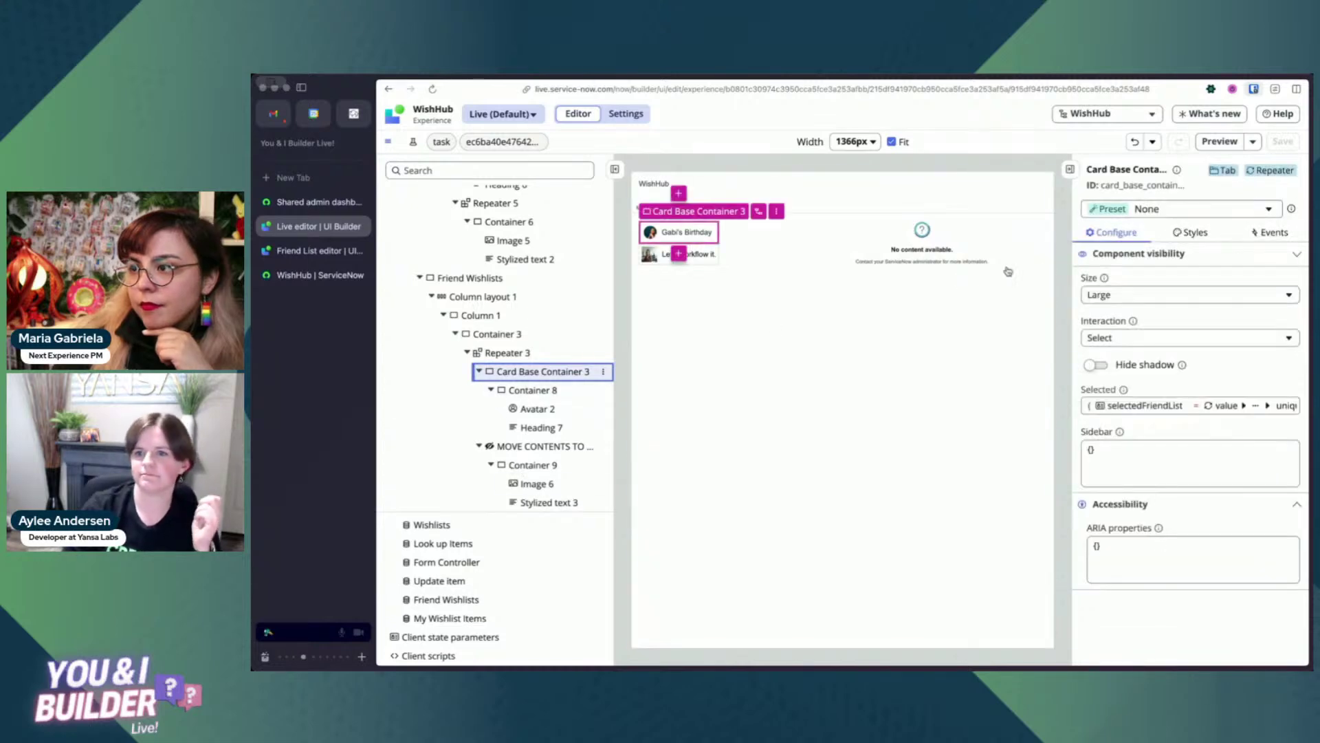
{"action": "left_click", "coordinate": [1274, 232]}
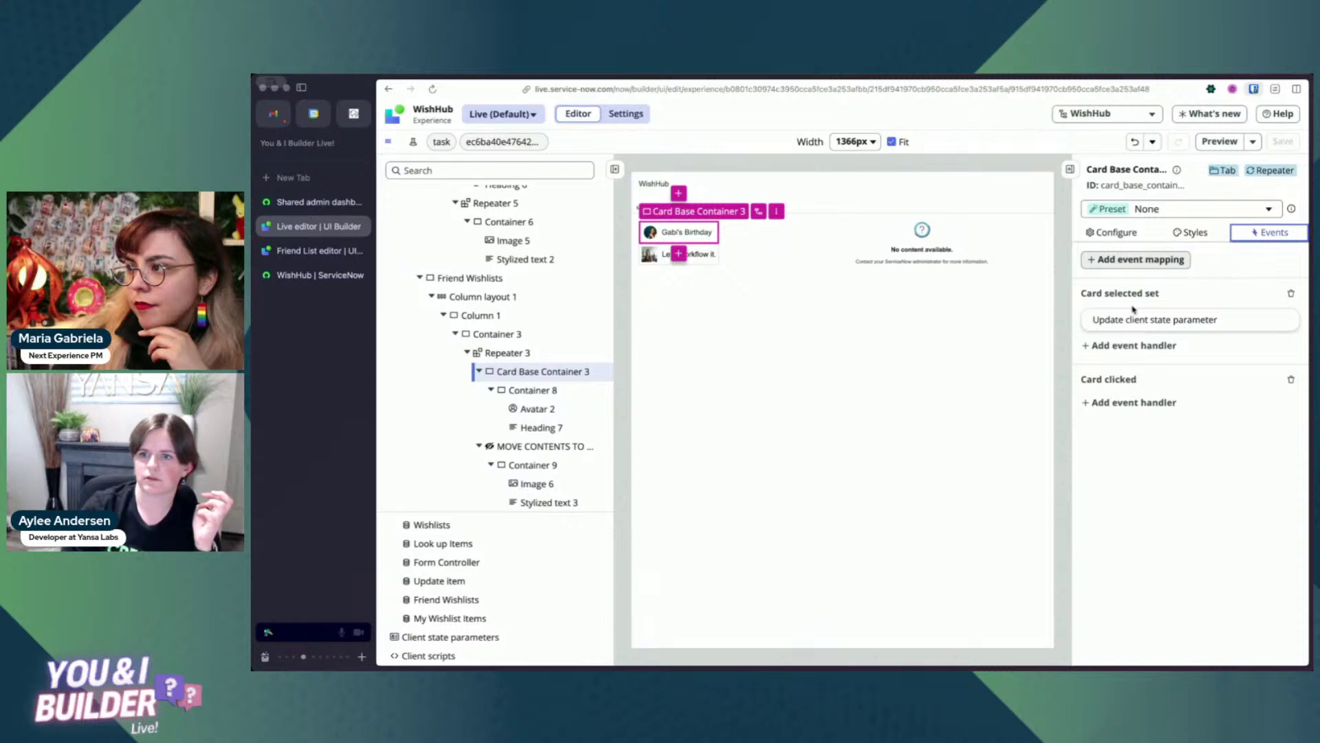
{"action": "left_click", "coordinate": [1136, 346]}
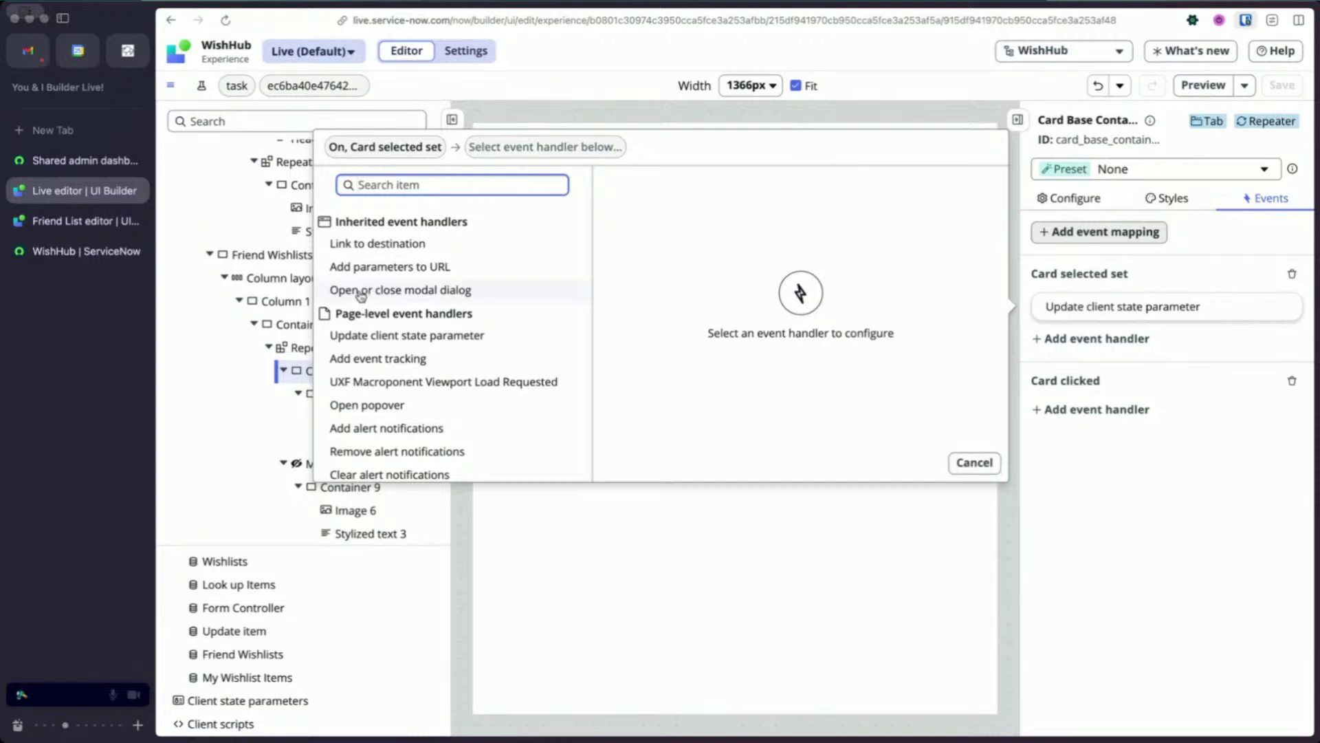
Add a Page property changed event mapping to the body of the Friend List sub-page.
{"action": "left_click", "coordinate": [57, 220]}
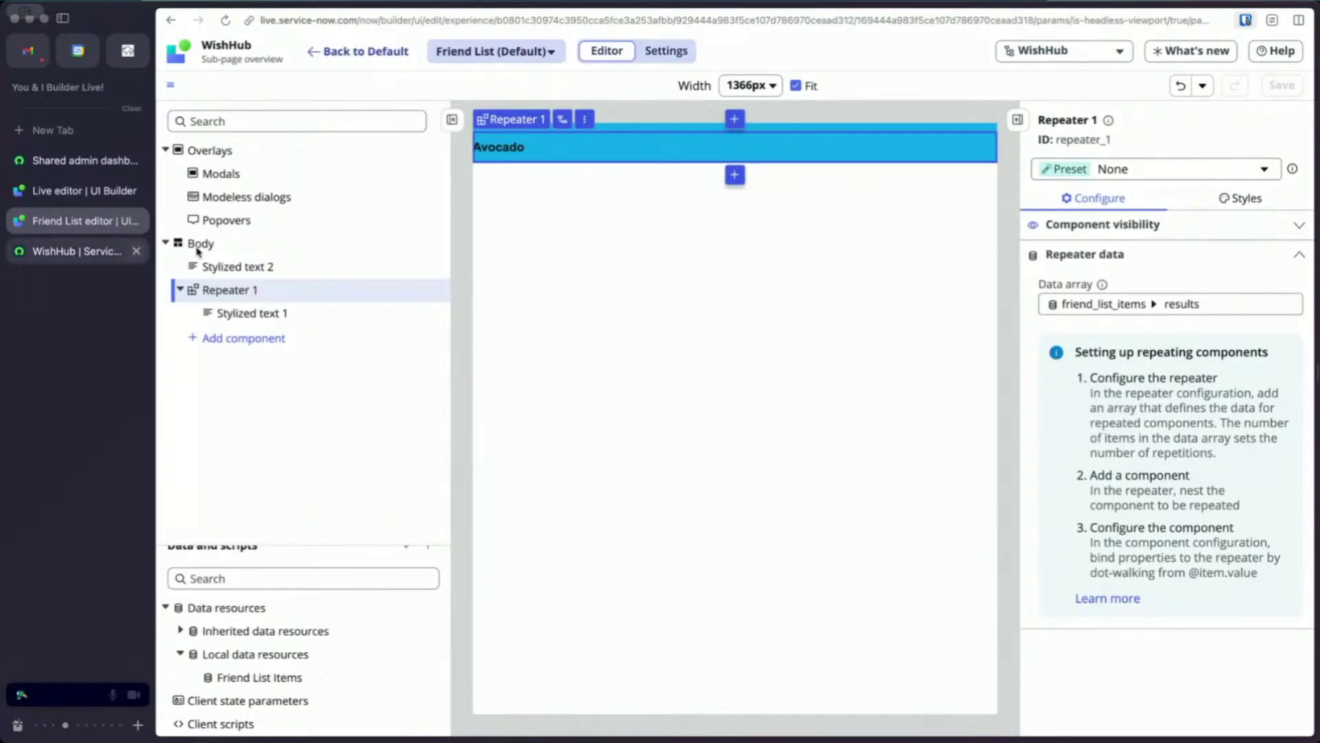
{"action": "left_click", "coordinate": [349, 252]}
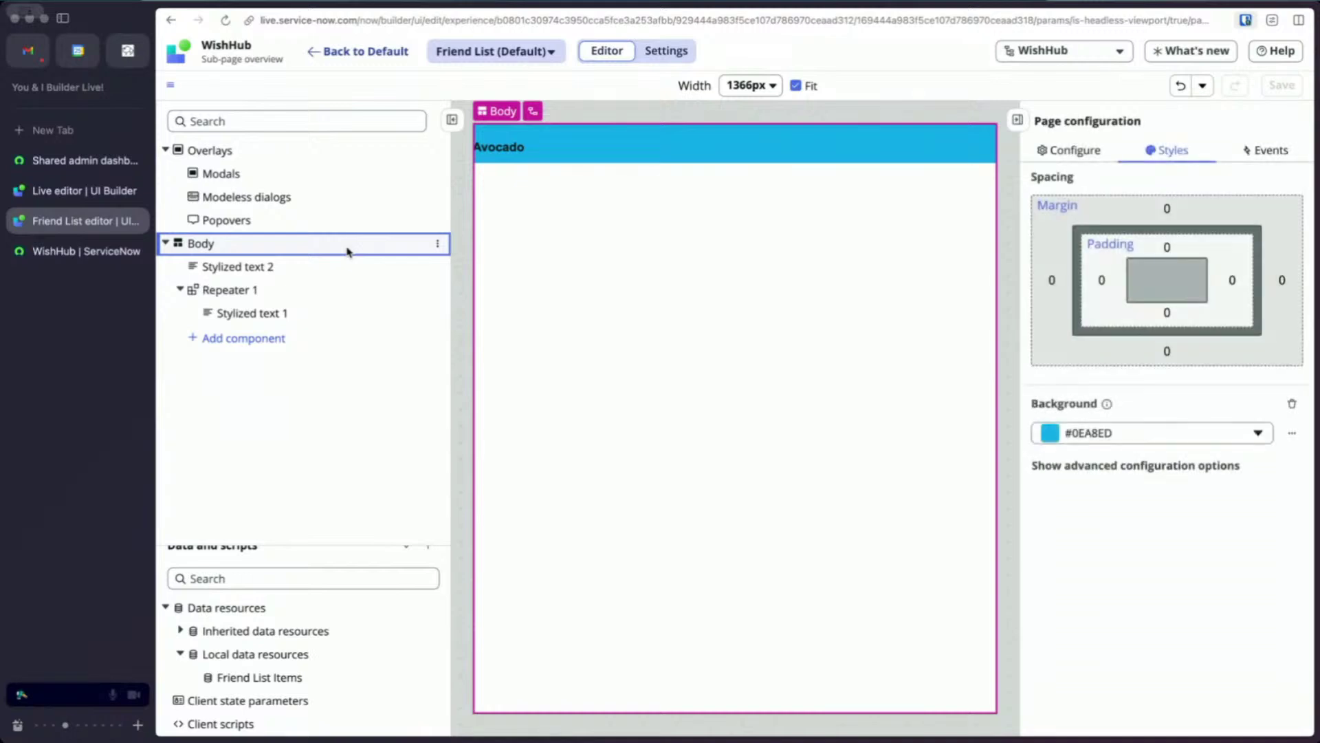
{"action": "left_click", "coordinate": [1265, 154]}
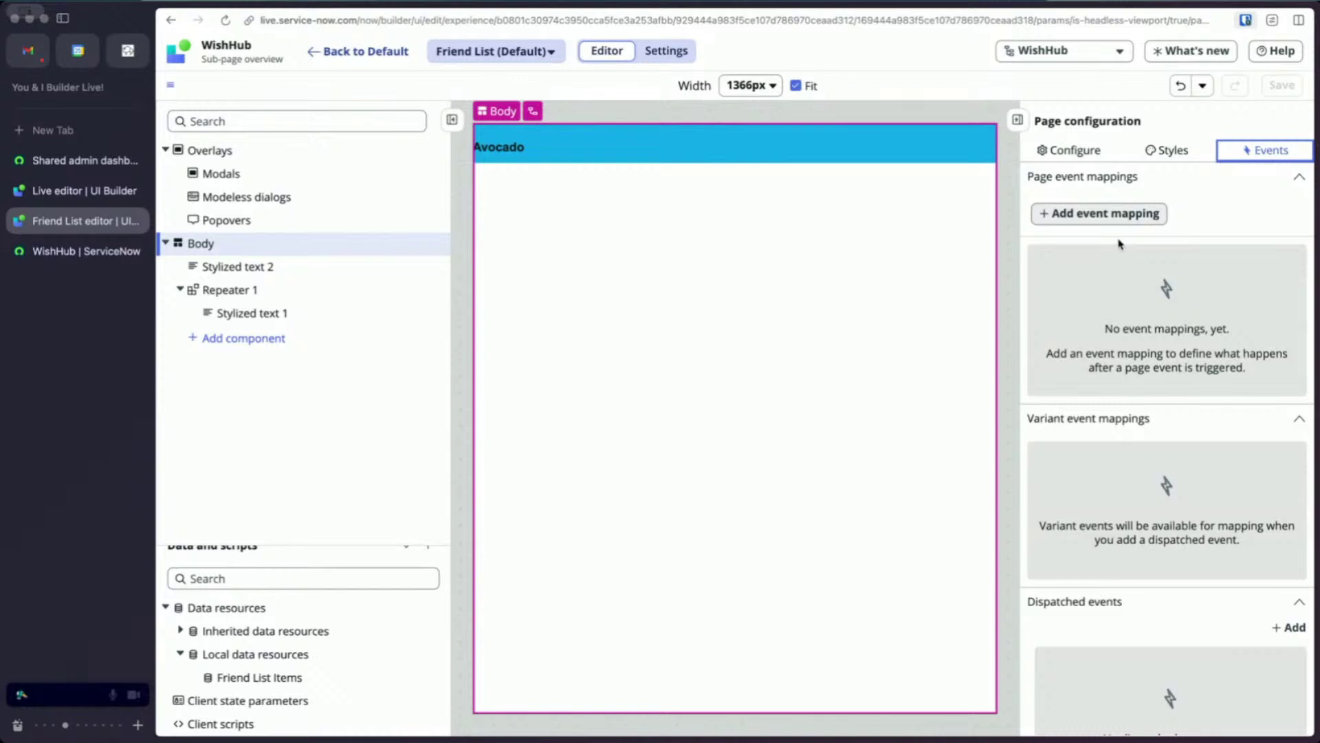
{"action": "left_click", "coordinate": [1115, 215]}
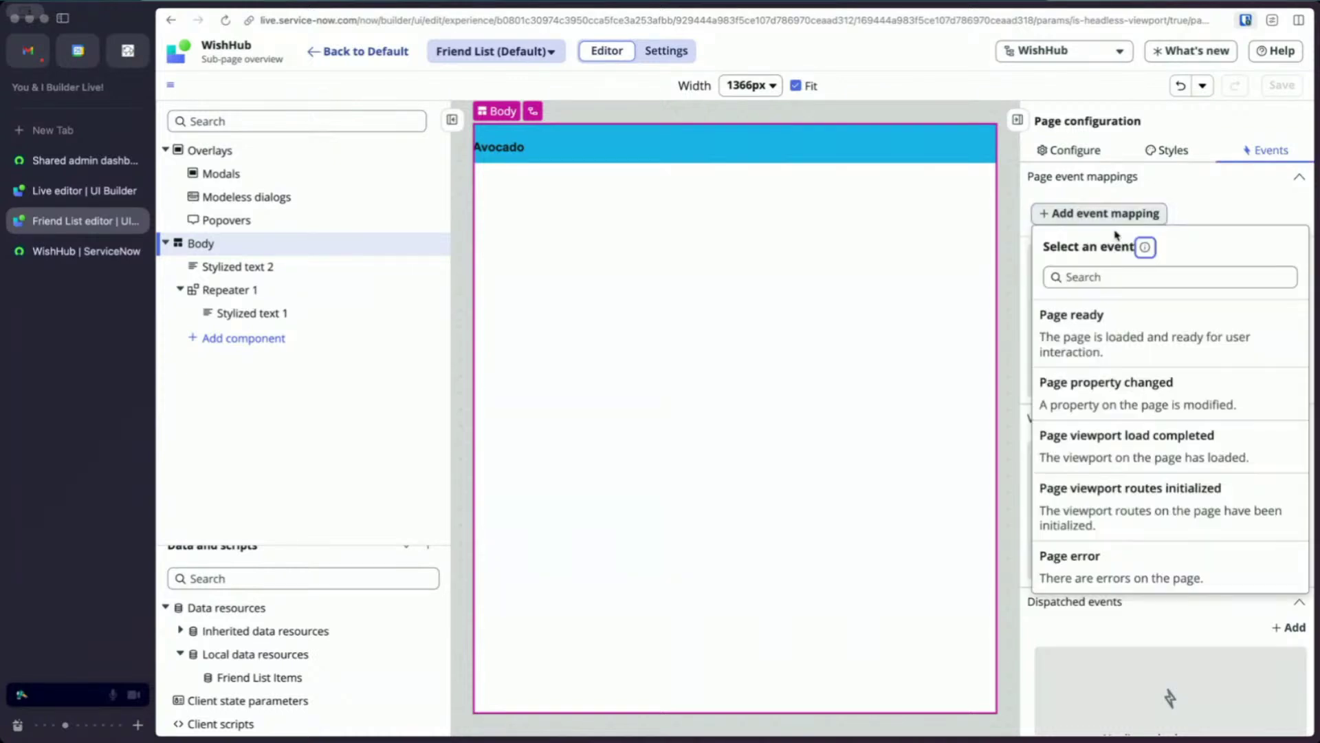
{"action": "left_click", "coordinate": [1136, 391]}
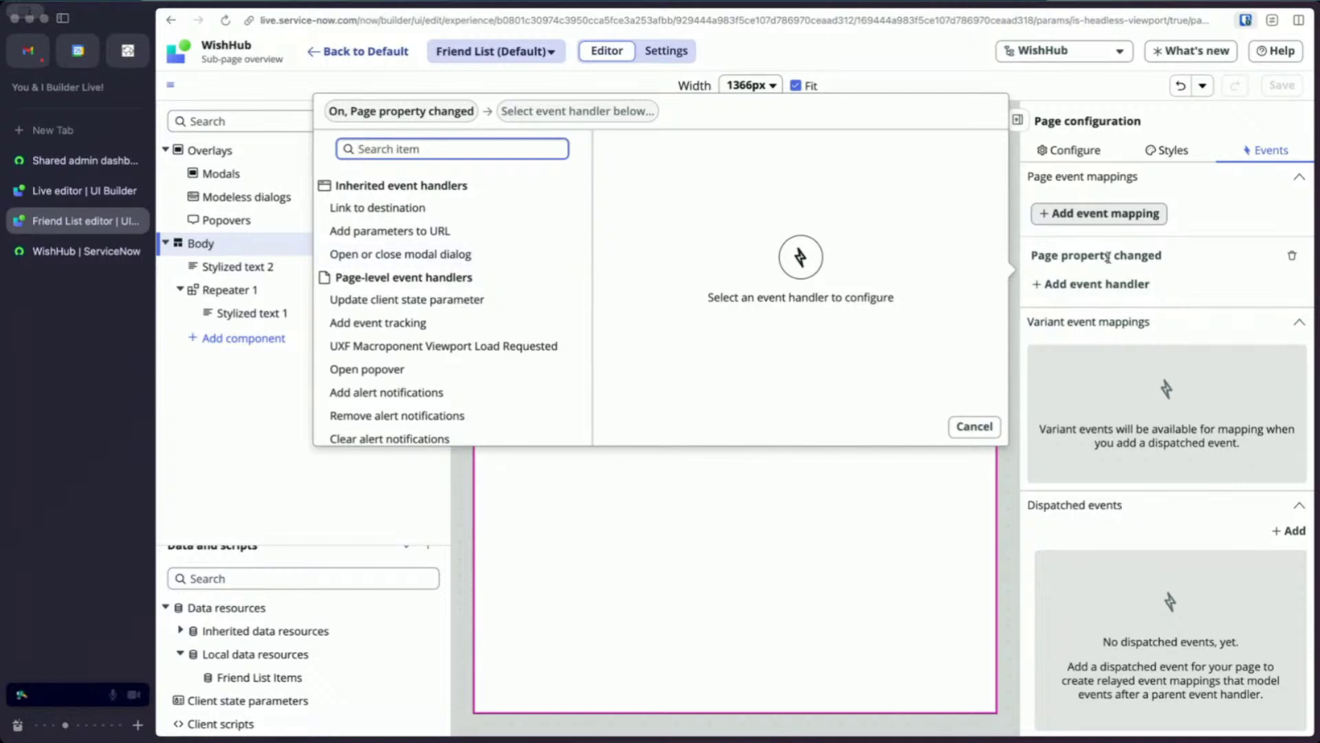
Look through the available event handlers, search them for "friend list", and clear the search.
{"action": "scroll", "coordinate": [467, 248], "scroll_direction": "down", "scroll_amount": 5}
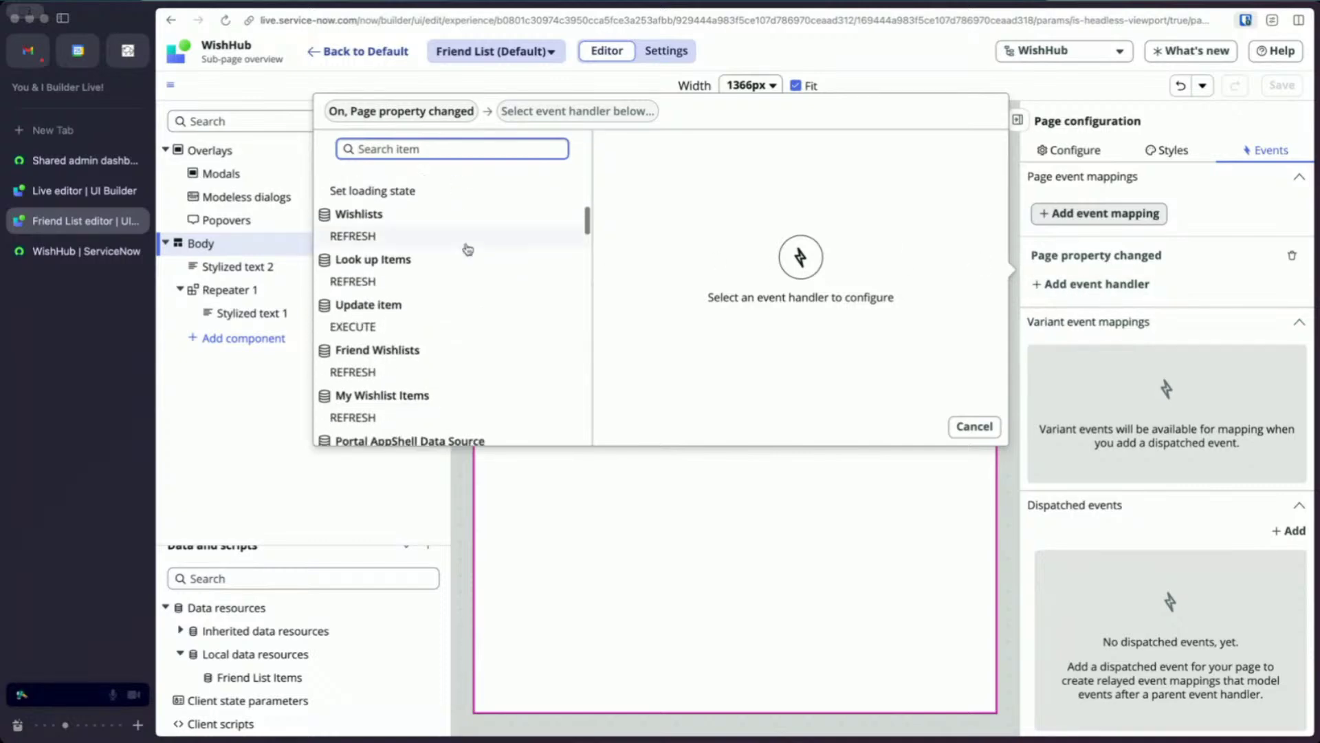
{"action": "scroll", "coordinate": [407, 379], "scroll_direction": "down", "scroll_amount": 5}
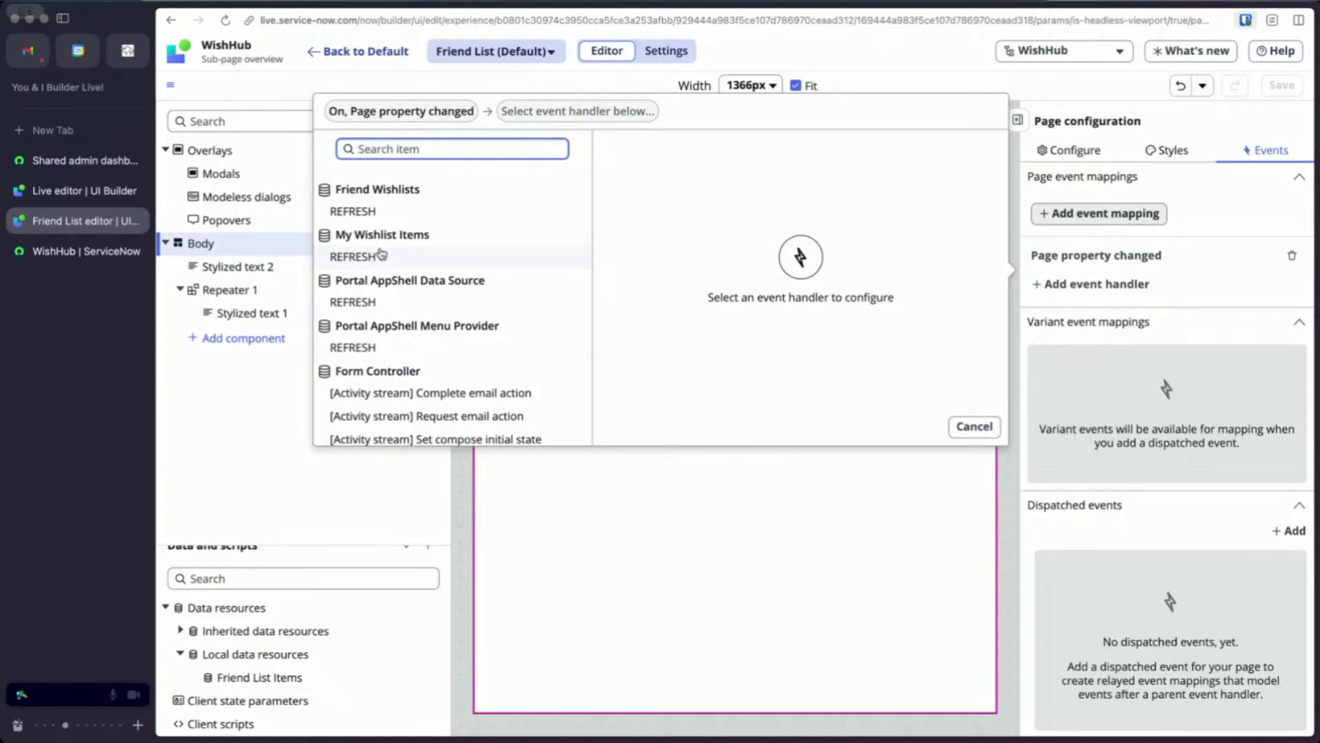
{"action": "scroll", "coordinate": [381, 254], "scroll_direction": "down", "scroll_amount": 3}
{"action": "scroll", "coordinate": [381, 251], "scroll_direction": "up", "scroll_amount": 6}
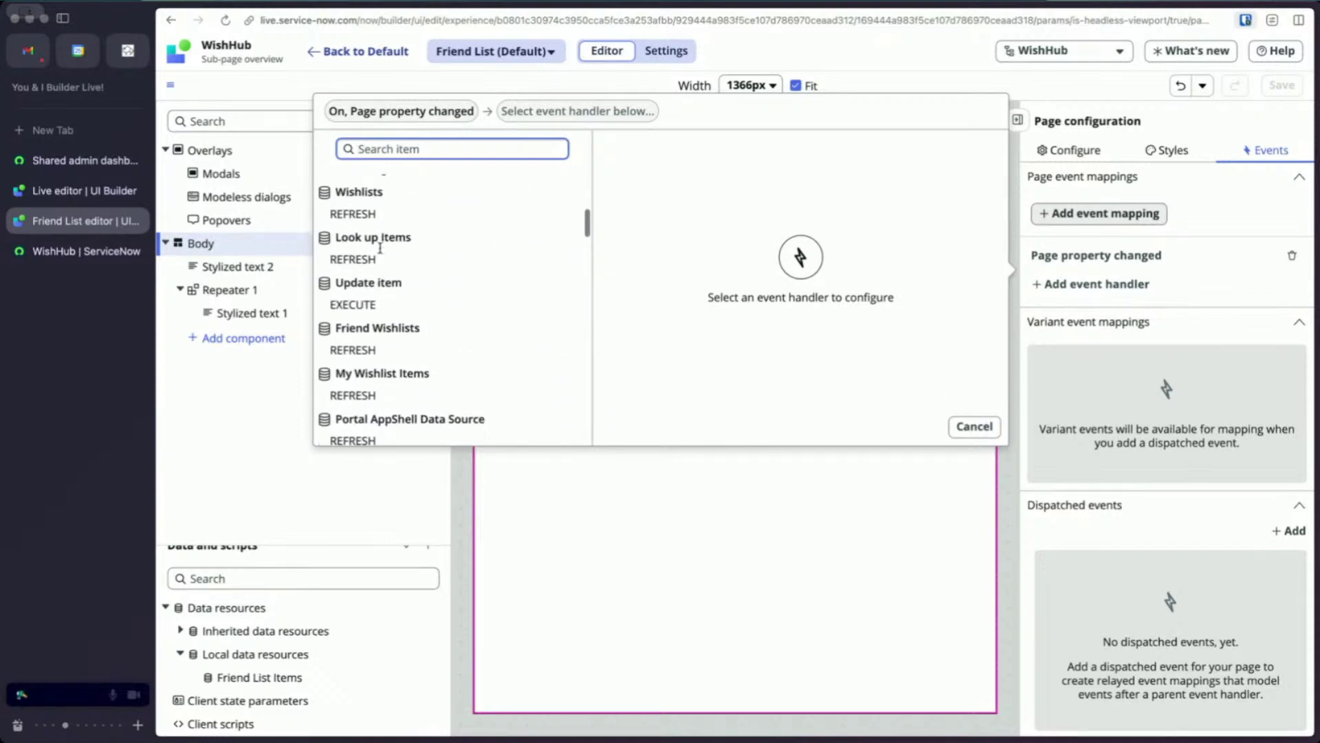
{"action": "scroll", "coordinate": [382, 237], "scroll_direction": "up", "scroll_amount": 1}
{"action": "type", "text": "friend list"}
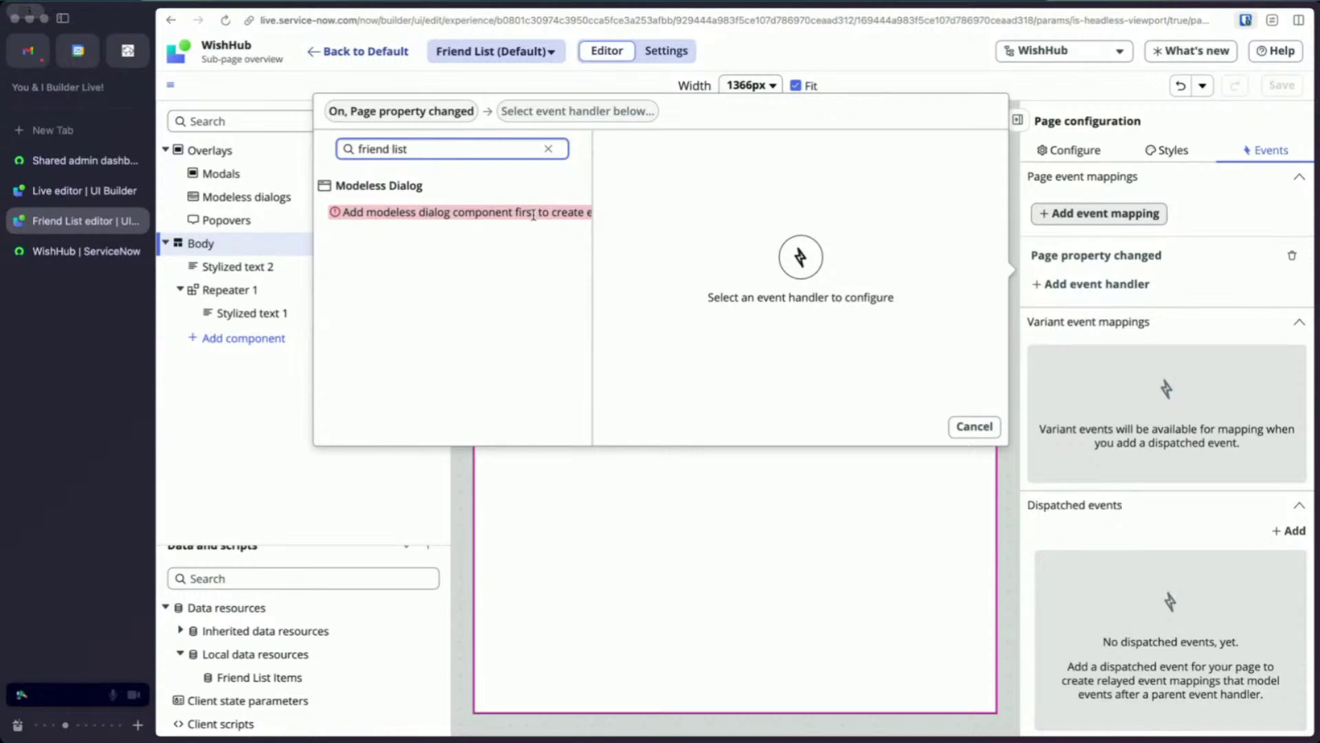
{"action": "key", "text": "super+a"}
{"action": "key", "text": "BackSpace"}
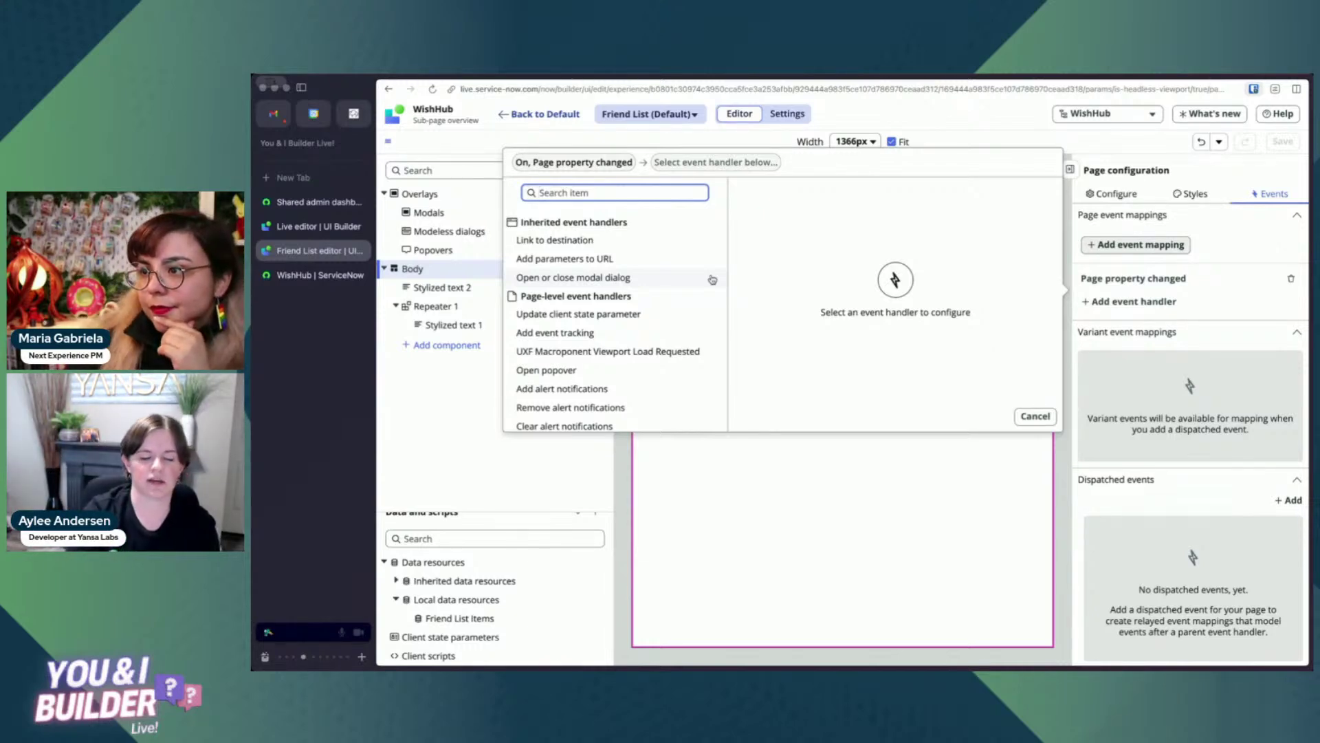
Add the Friend List Items REFRESH handler to the Page property changed event and save the page.
{"action": "scroll", "coordinate": [667, 289], "scroll_direction": "down", "scroll_amount": 5}
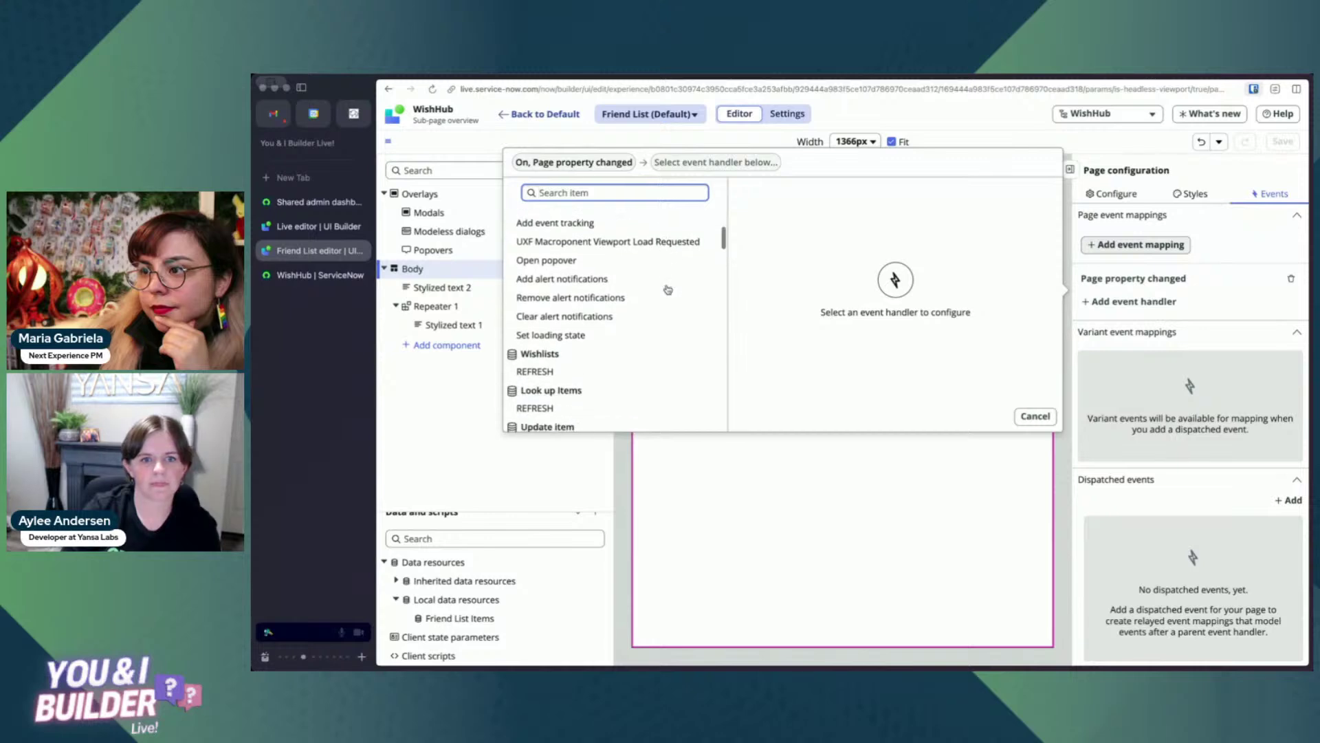
{"action": "scroll", "coordinate": [667, 289], "scroll_direction": "down", "scroll_amount": 12}
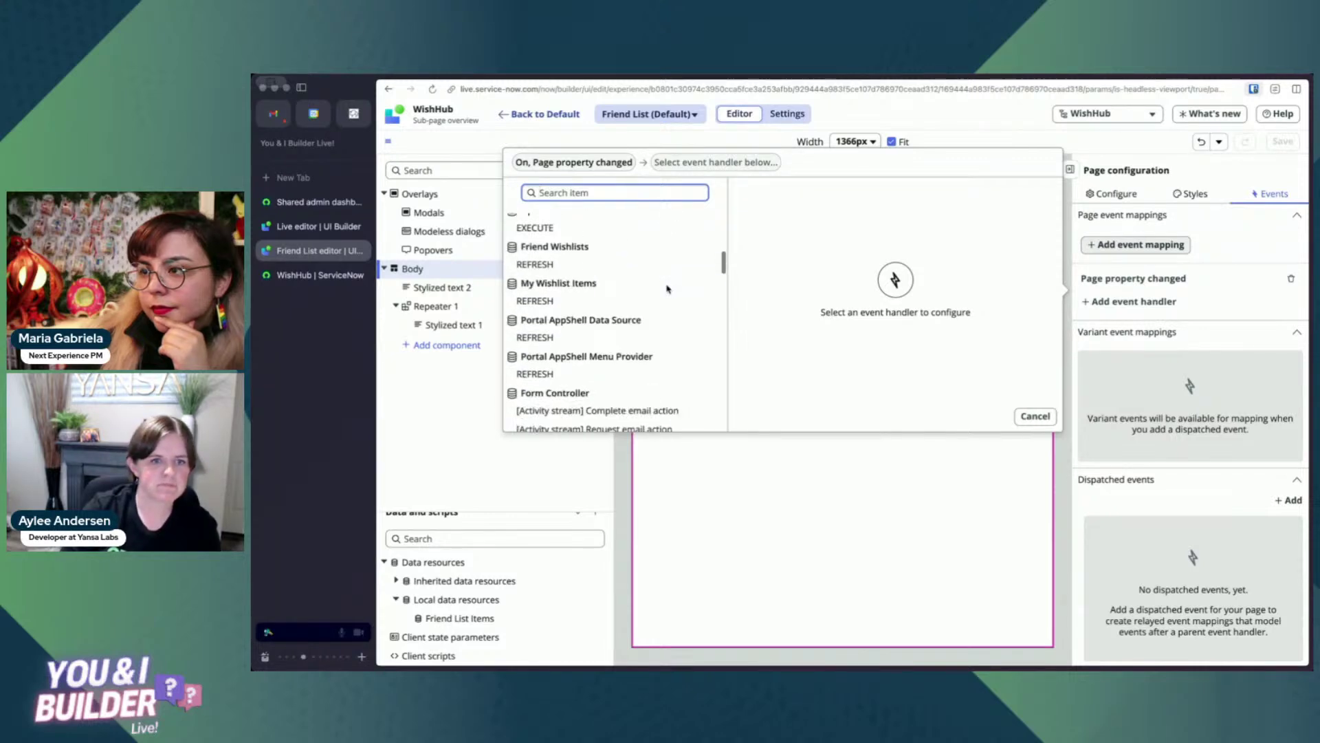
{"action": "scroll", "coordinate": [667, 289], "scroll_direction": "down", "scroll_amount": 10}
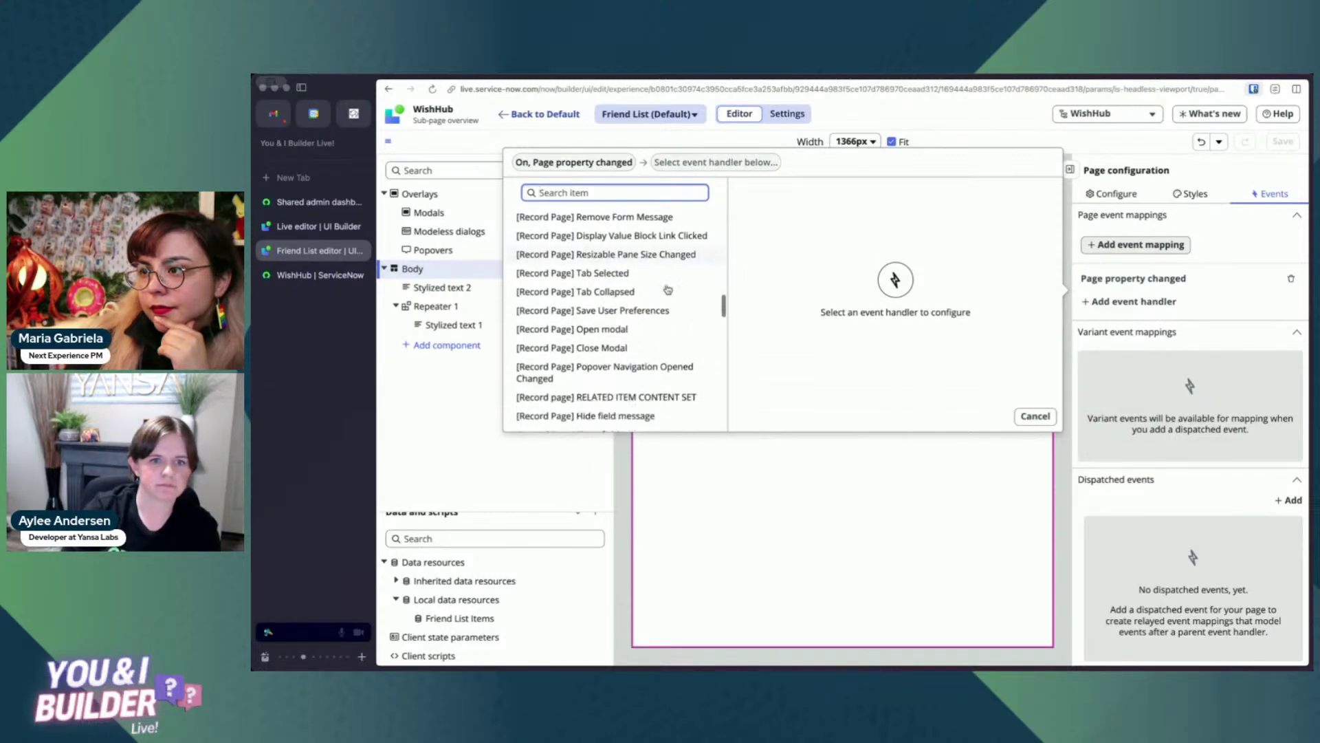
{"action": "scroll", "coordinate": [667, 289], "scroll_direction": "down", "scroll_amount": 10}
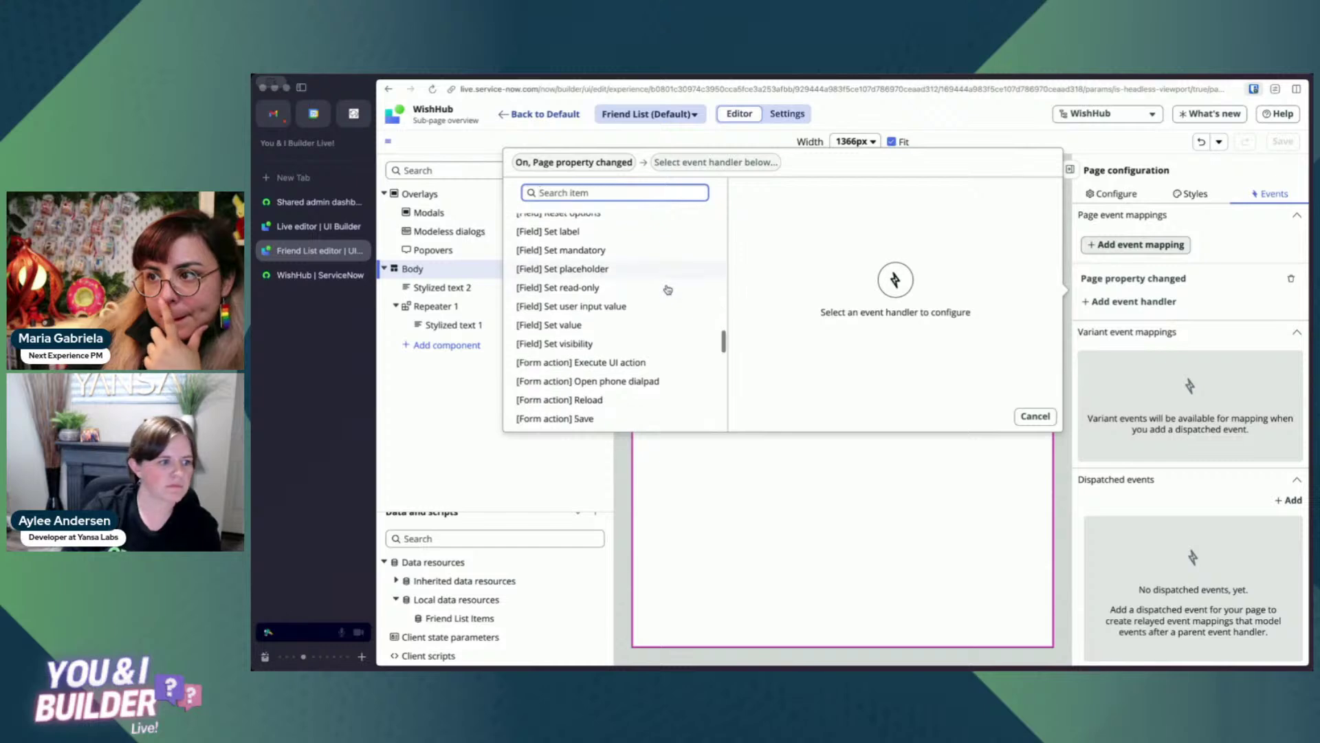
{"action": "scroll", "coordinate": [668, 289], "scroll_direction": "down", "scroll_amount": 10}
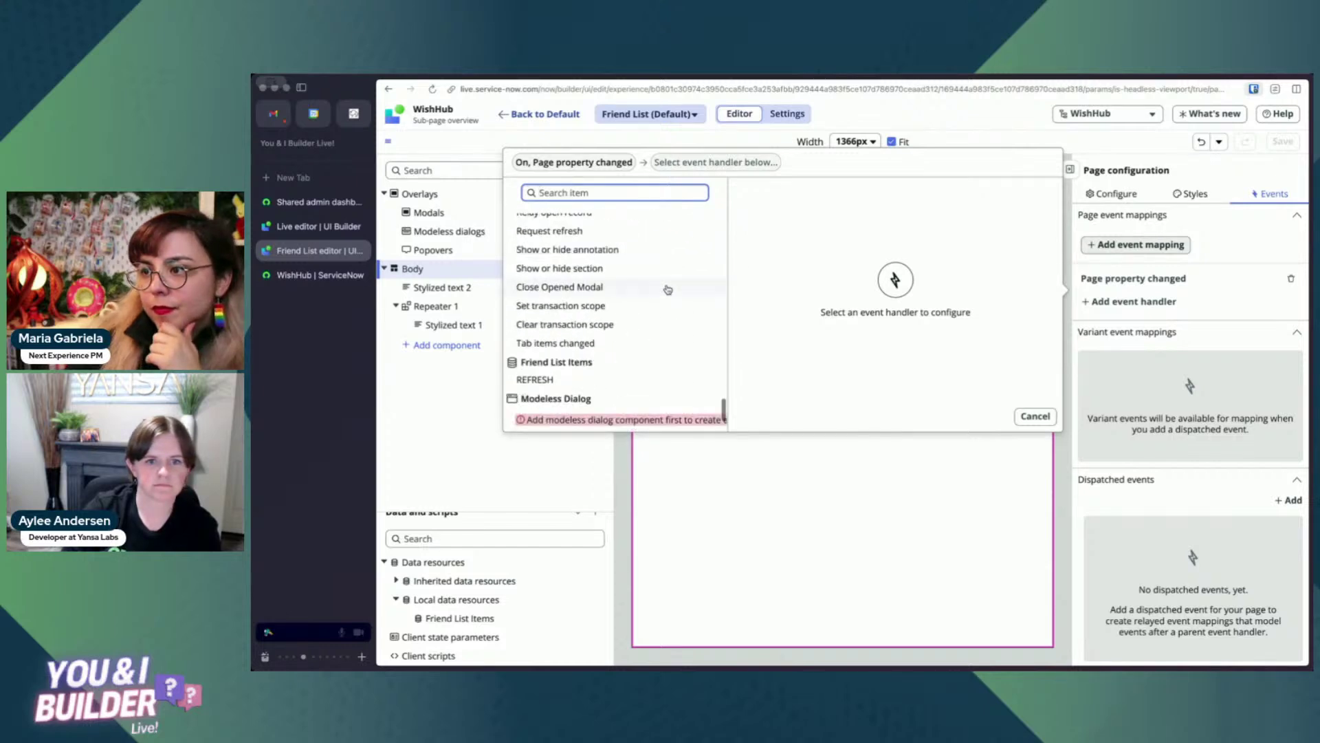
{"action": "left_click", "coordinate": [562, 379]}
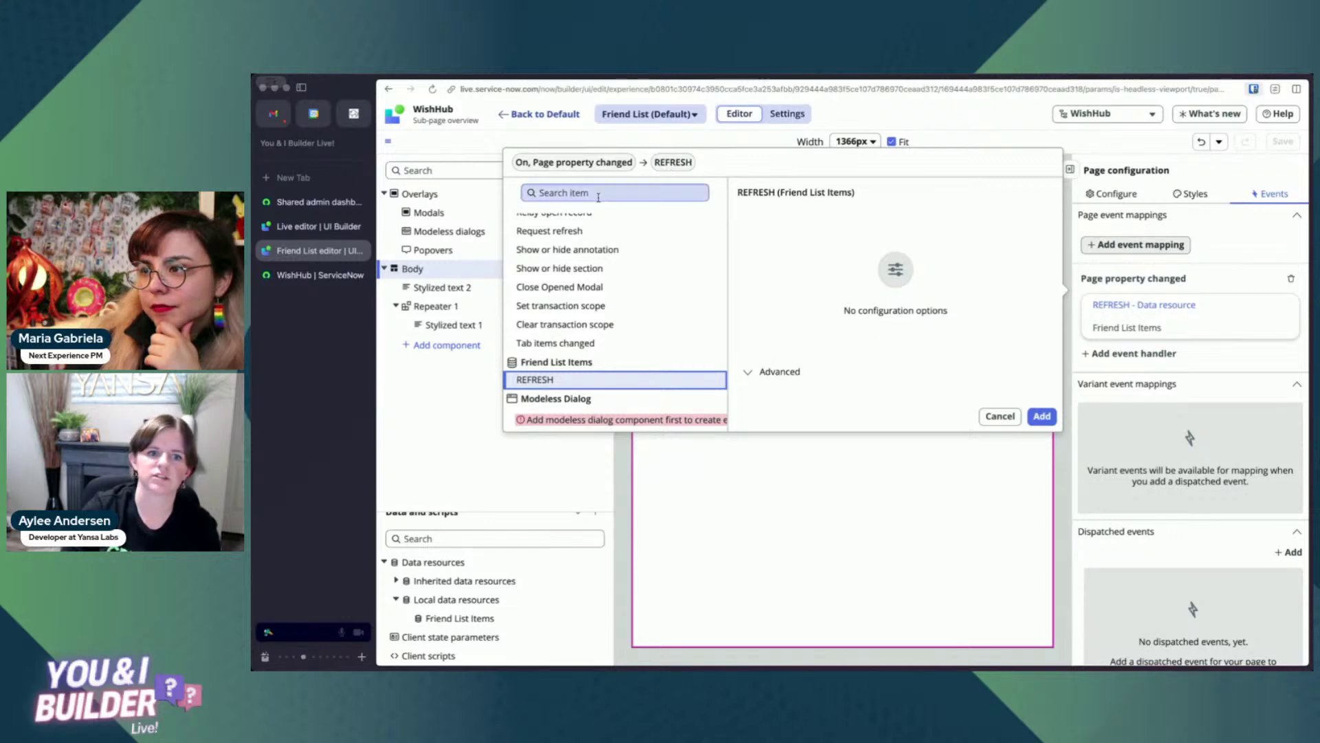
{"action": "left_click", "coordinate": [767, 371]}
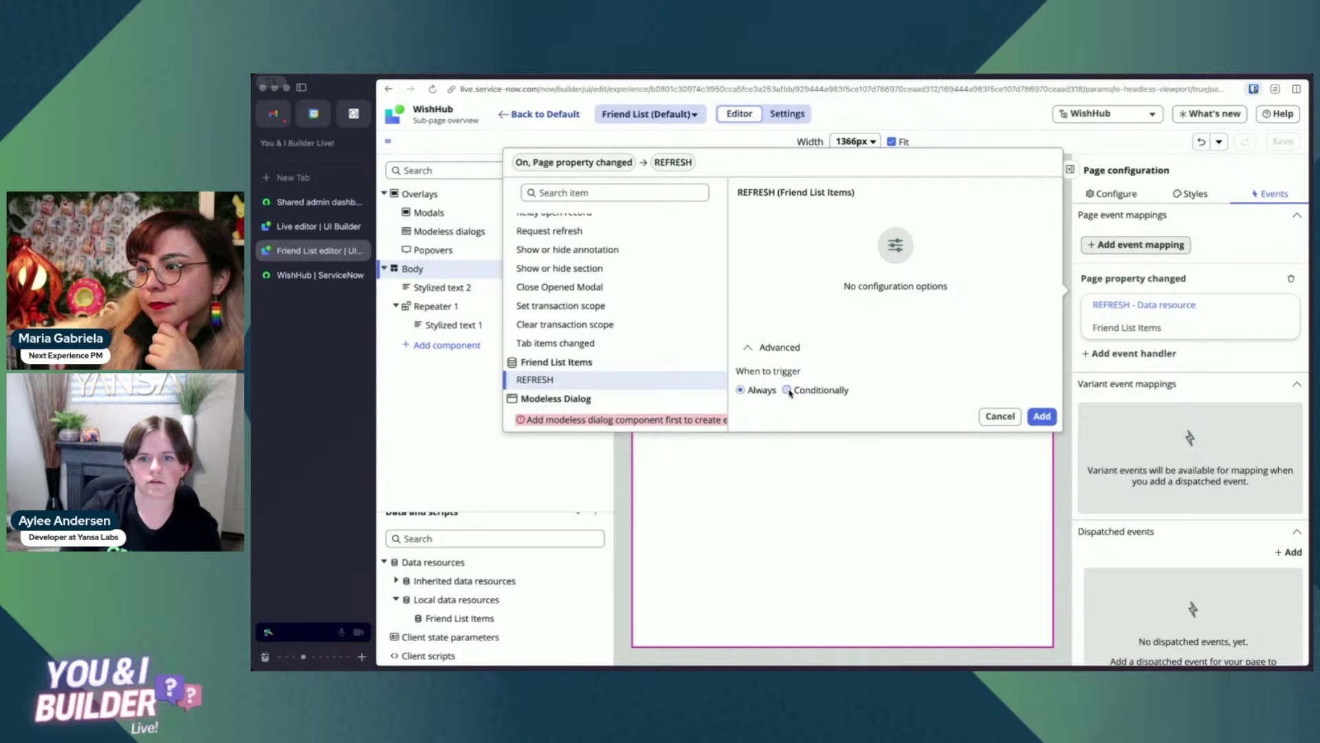
{"action": "left_click", "coordinate": [1042, 417]}
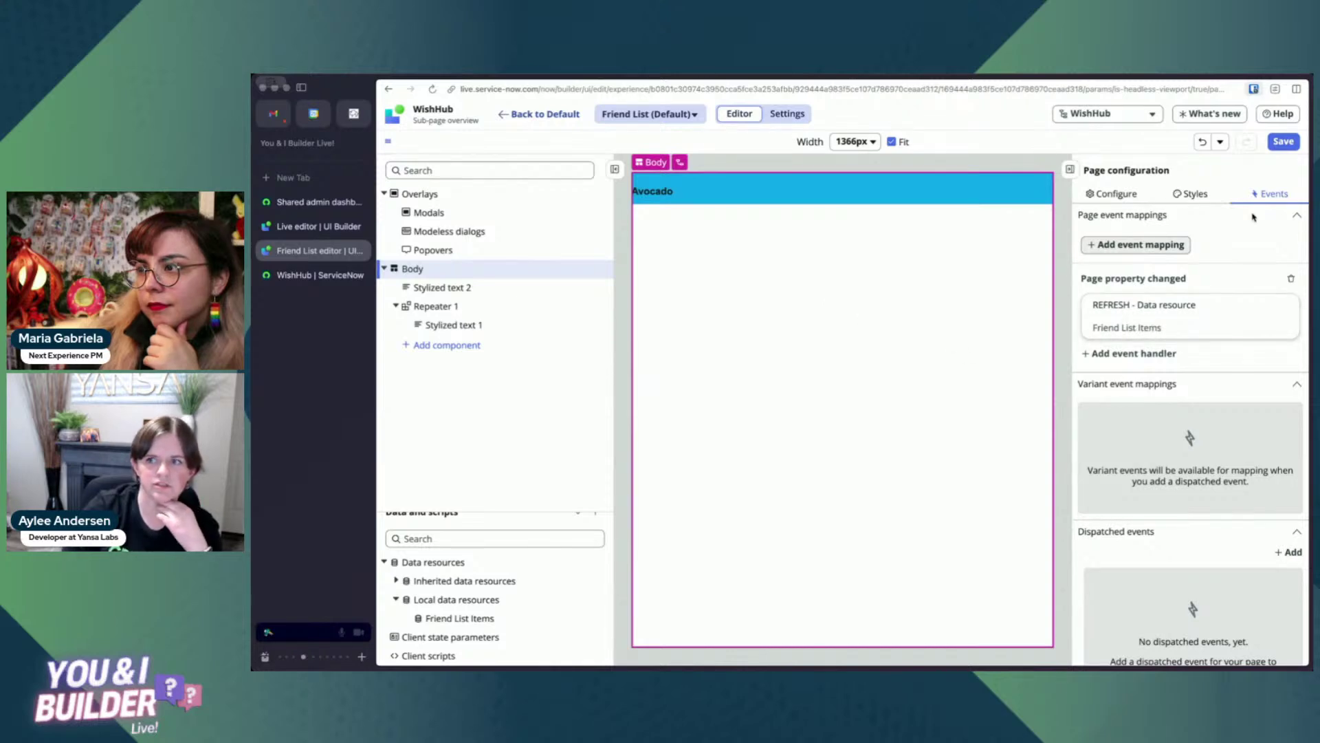
{"action": "left_click", "coordinate": [1283, 142]}
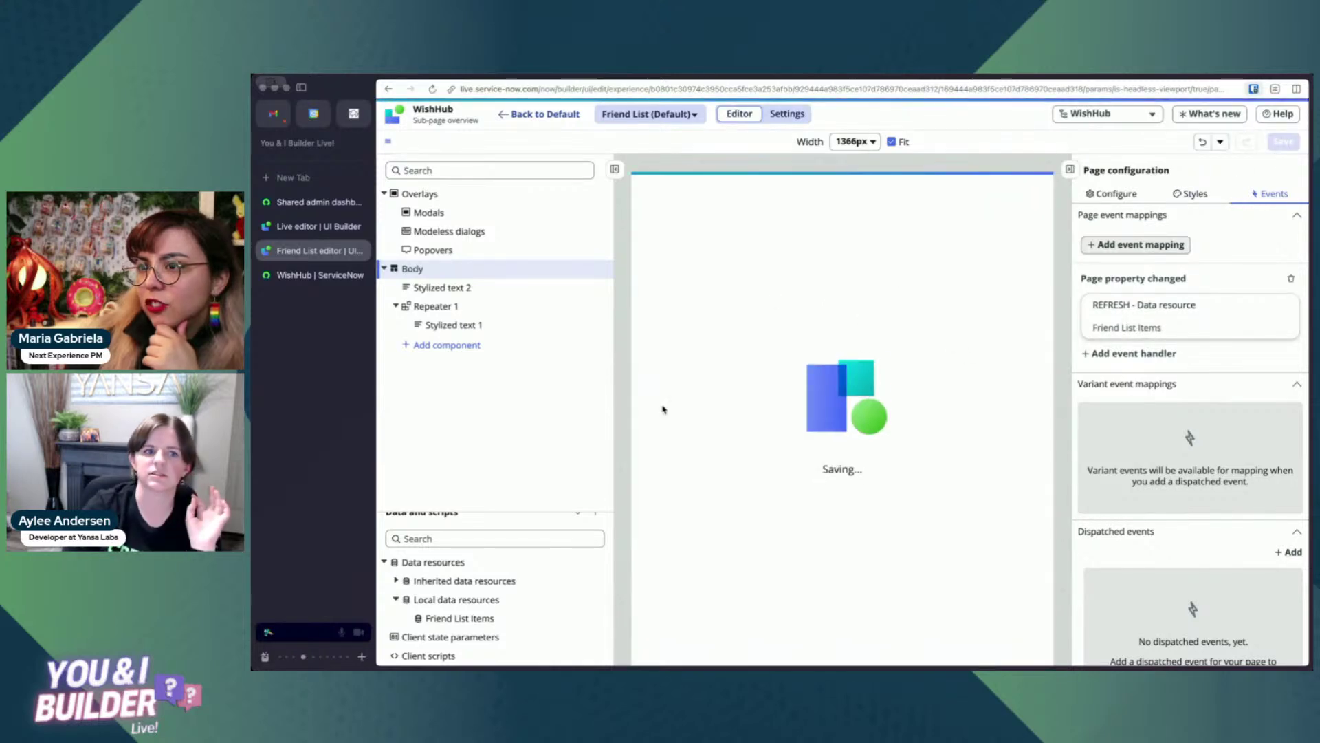
Reload the live WishHub page and check the Friend Wishlists content by selecting each of the two friend cards.
{"action": "left_click", "coordinate": [324, 275]}
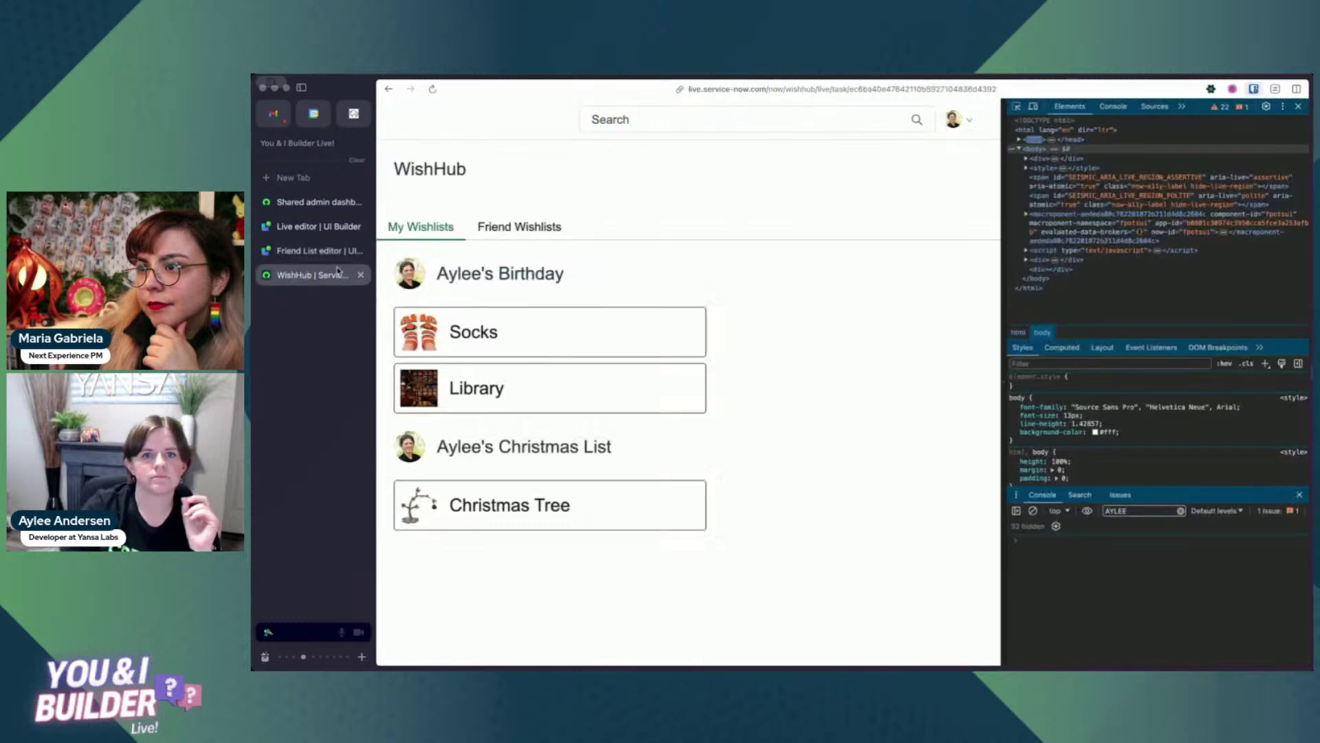
{"action": "key", "text": "super+r"}
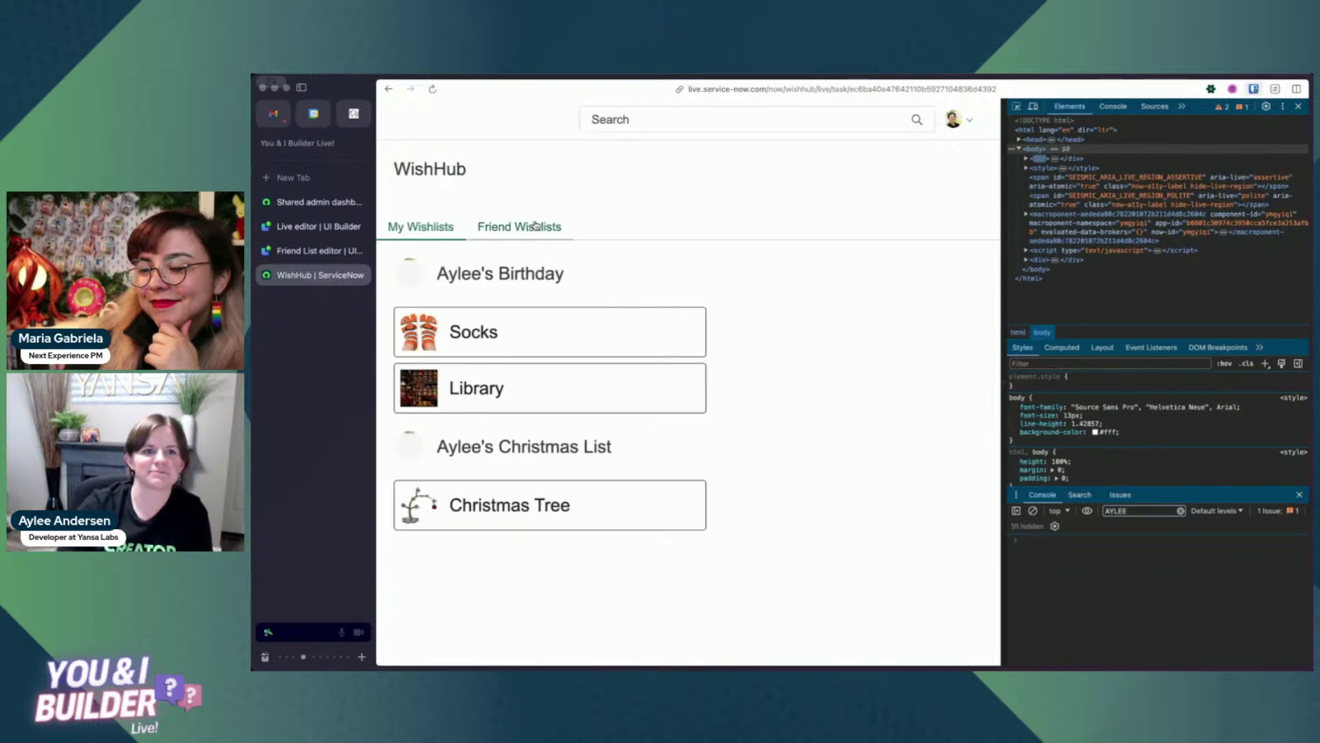
{"action": "left_click", "coordinate": [534, 226]}
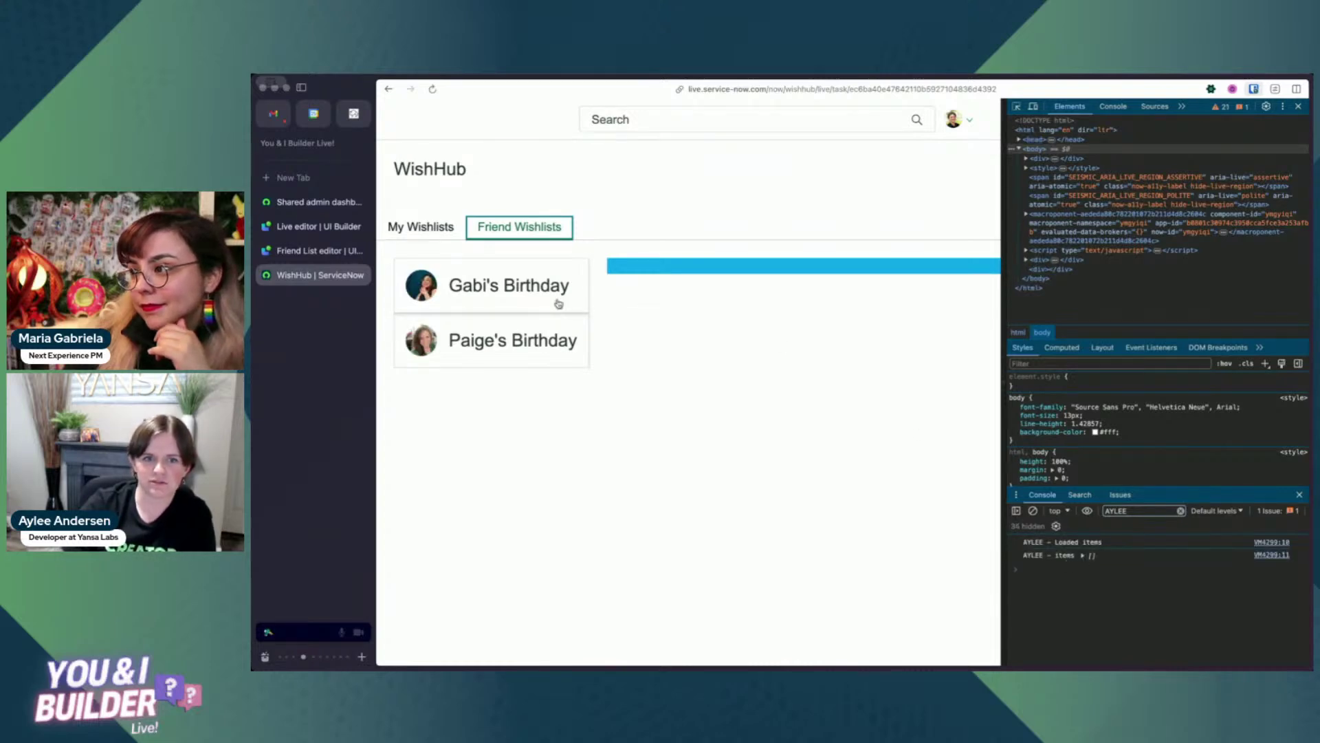
{"action": "left_click", "coordinate": [493, 287]}
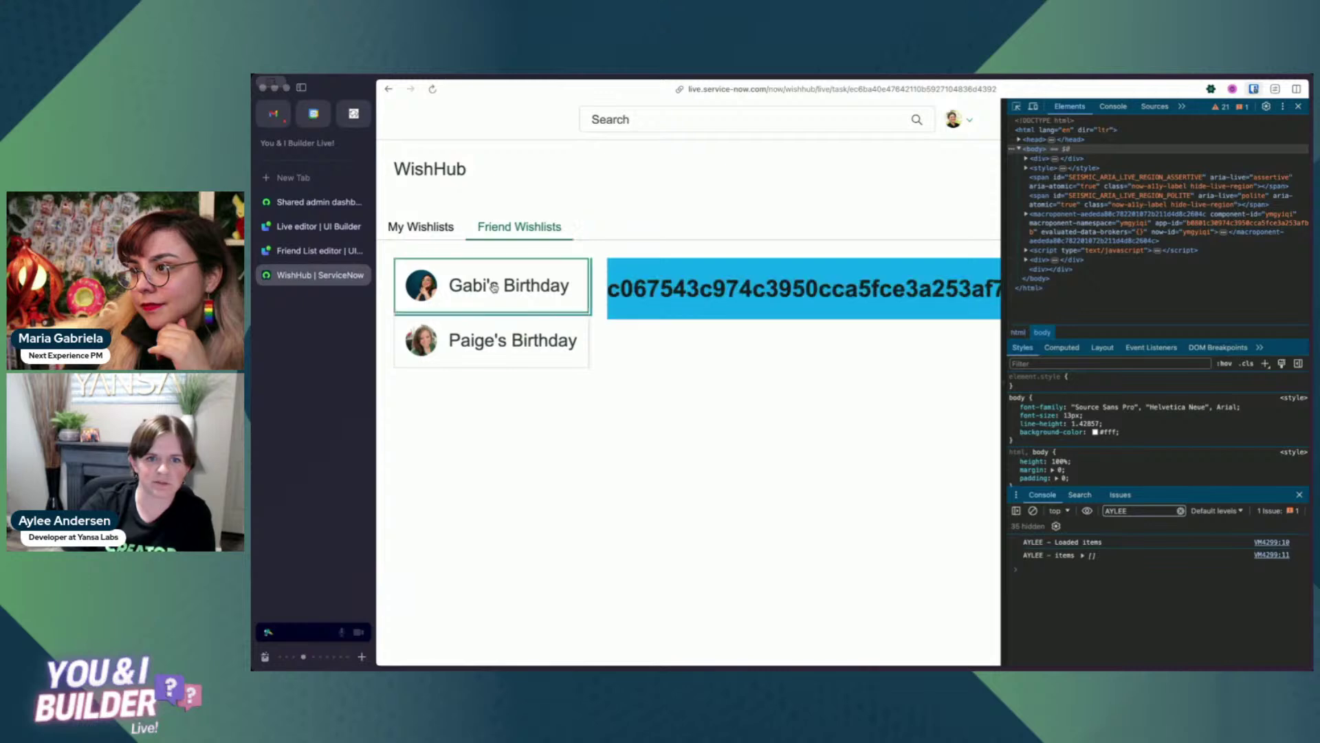
{"action": "left_click", "coordinate": [517, 340]}
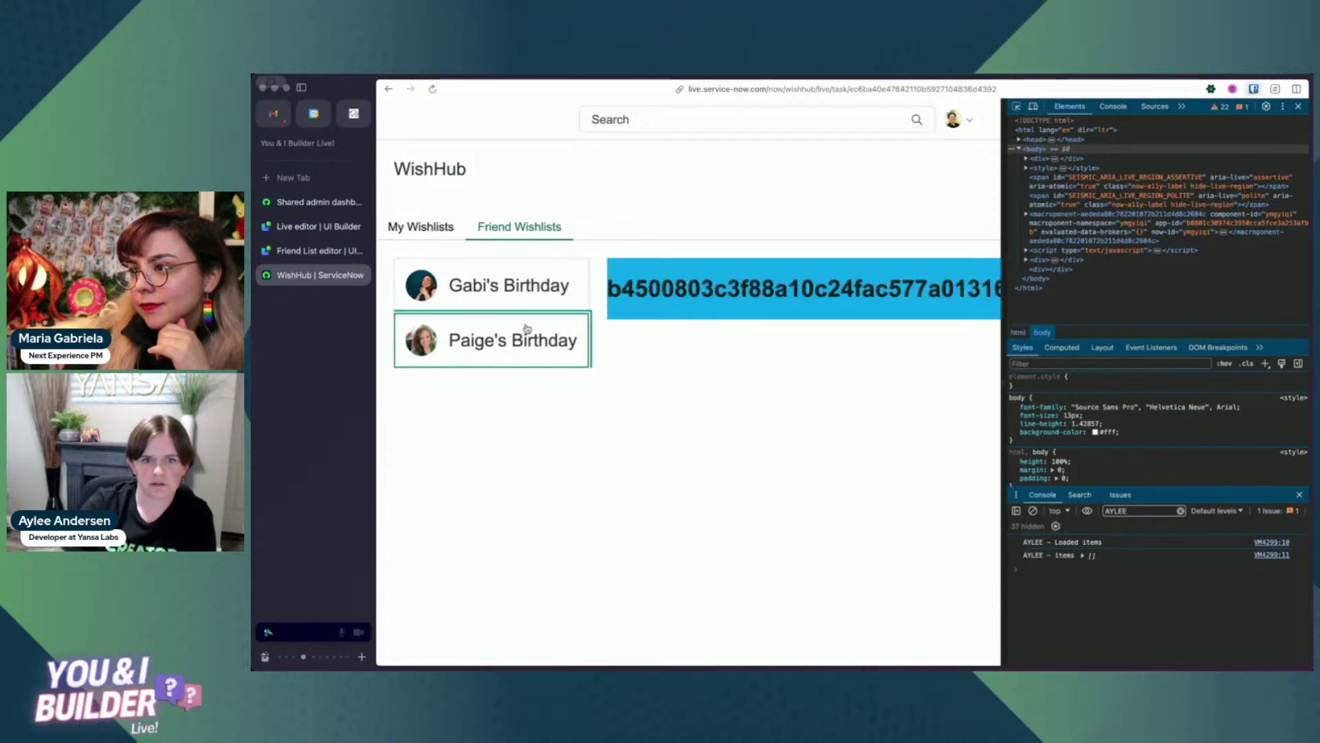
Select both friend cards on the live page once more, and inspect the Friend List Items REFRESH handler's configuration in the Friend List editor.
{"action": "left_click", "coordinate": [532, 296]}
{"action": "left_click", "coordinate": [525, 341]}
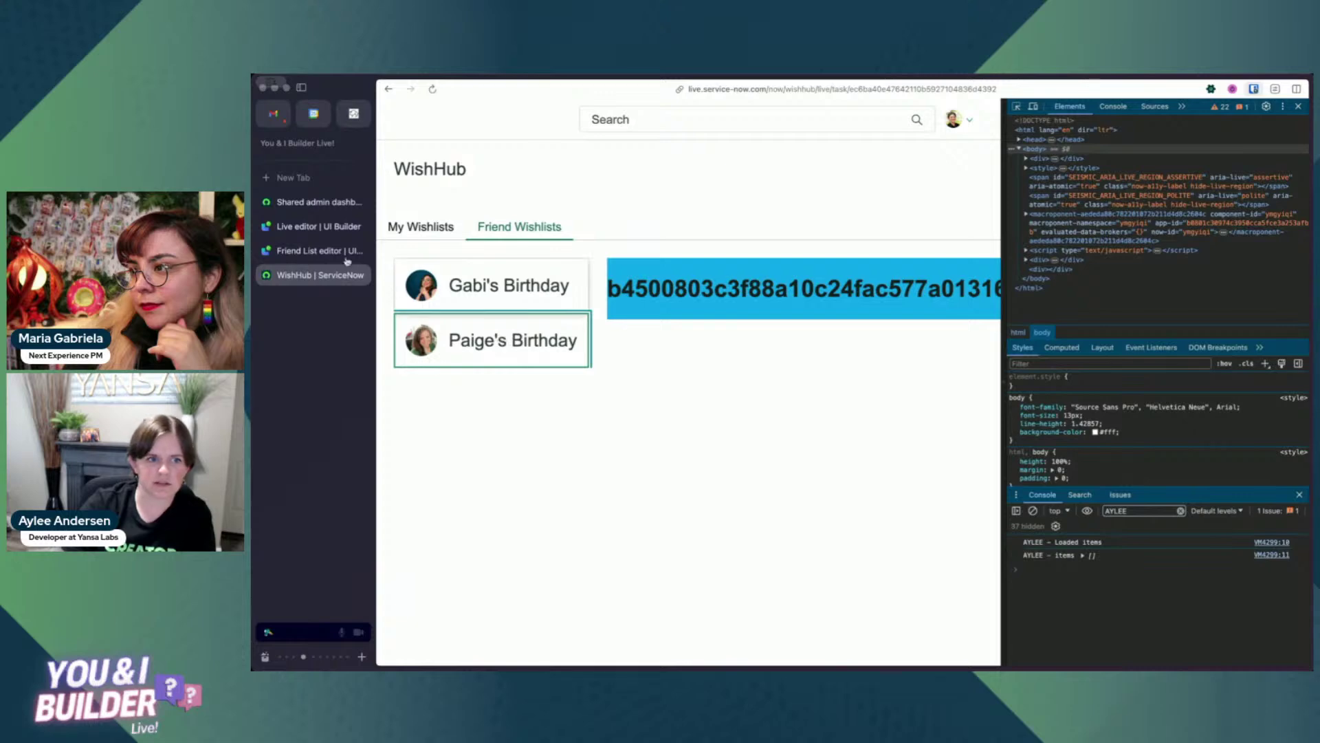
{"action": "left_click", "coordinate": [290, 252]}
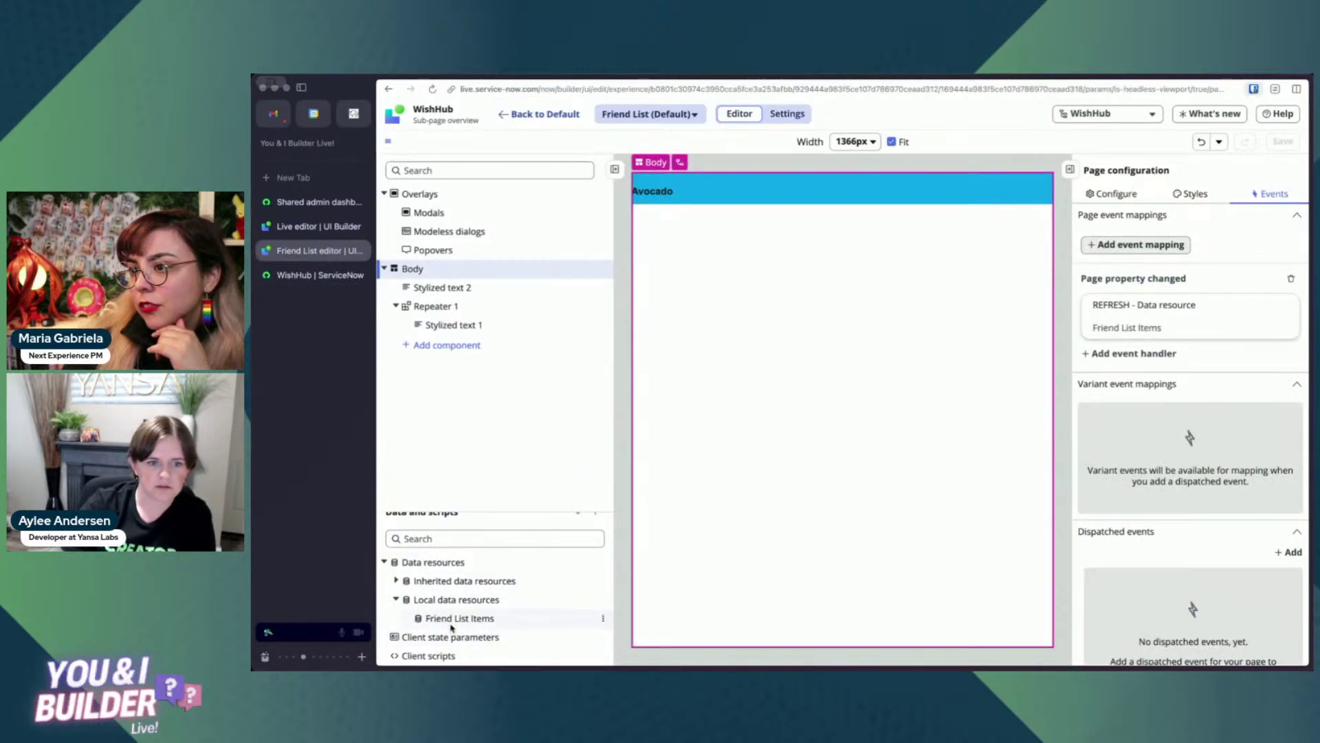
{"action": "left_click", "coordinate": [1167, 327]}
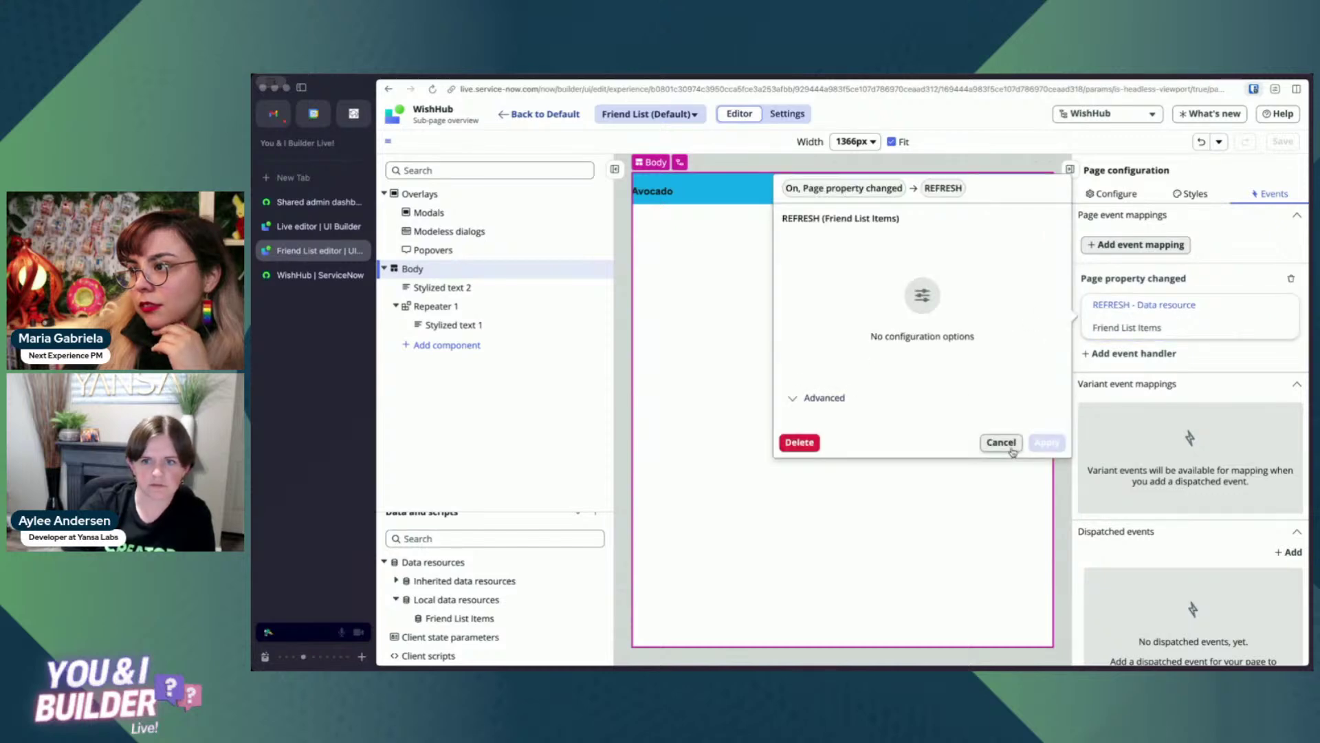
{"action": "left_click", "coordinate": [1012, 451]}
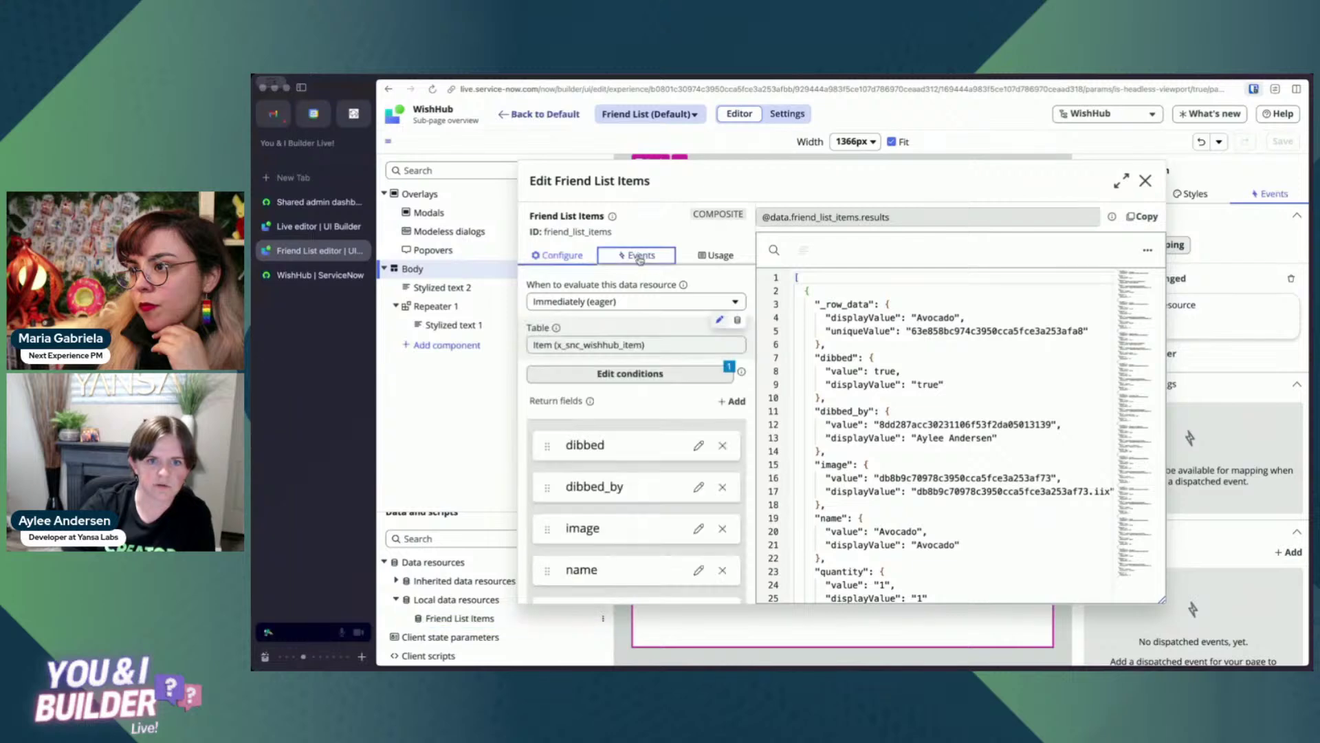
Map the Data Fetch Initiated event of the Friend List Items resource to an Update client state parameter handler in Script mode.
{"action": "left_click", "coordinate": [640, 256]}
{"action": "left_click", "coordinate": [592, 283]}
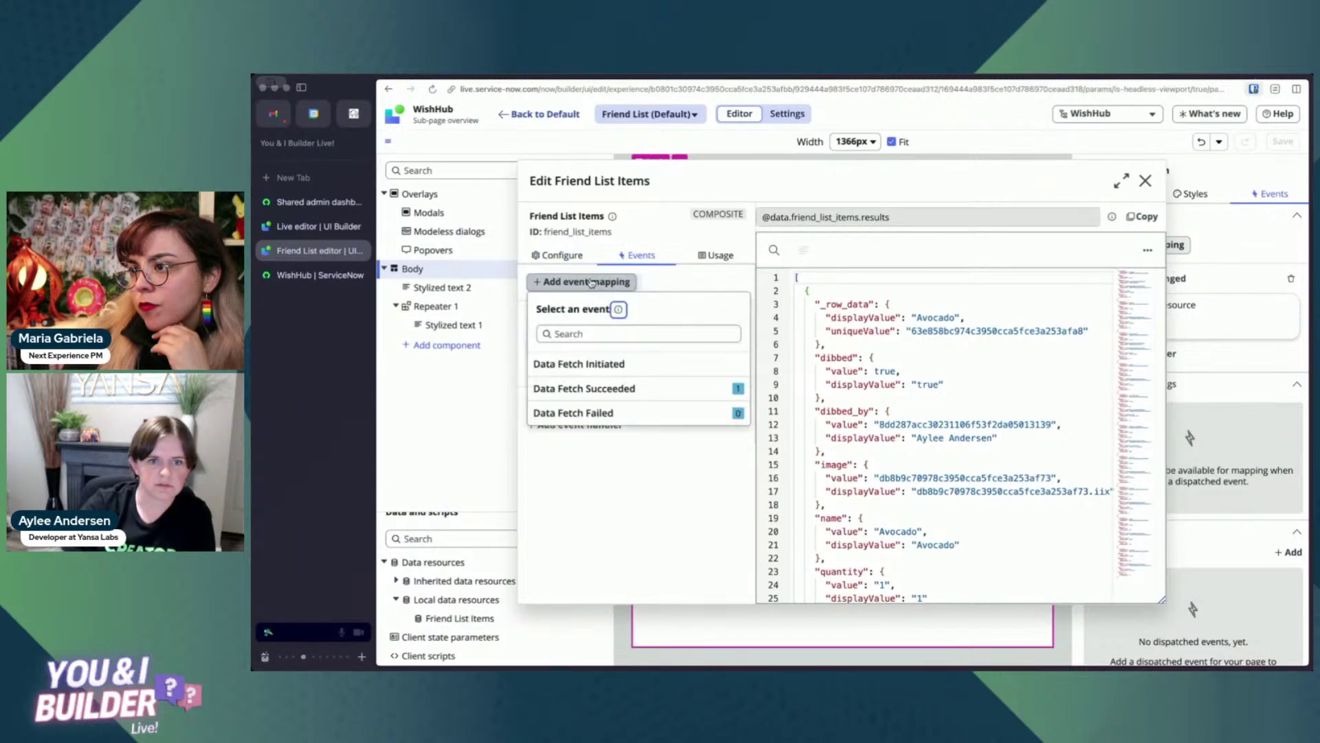
{"action": "left_click", "coordinate": [582, 368]}
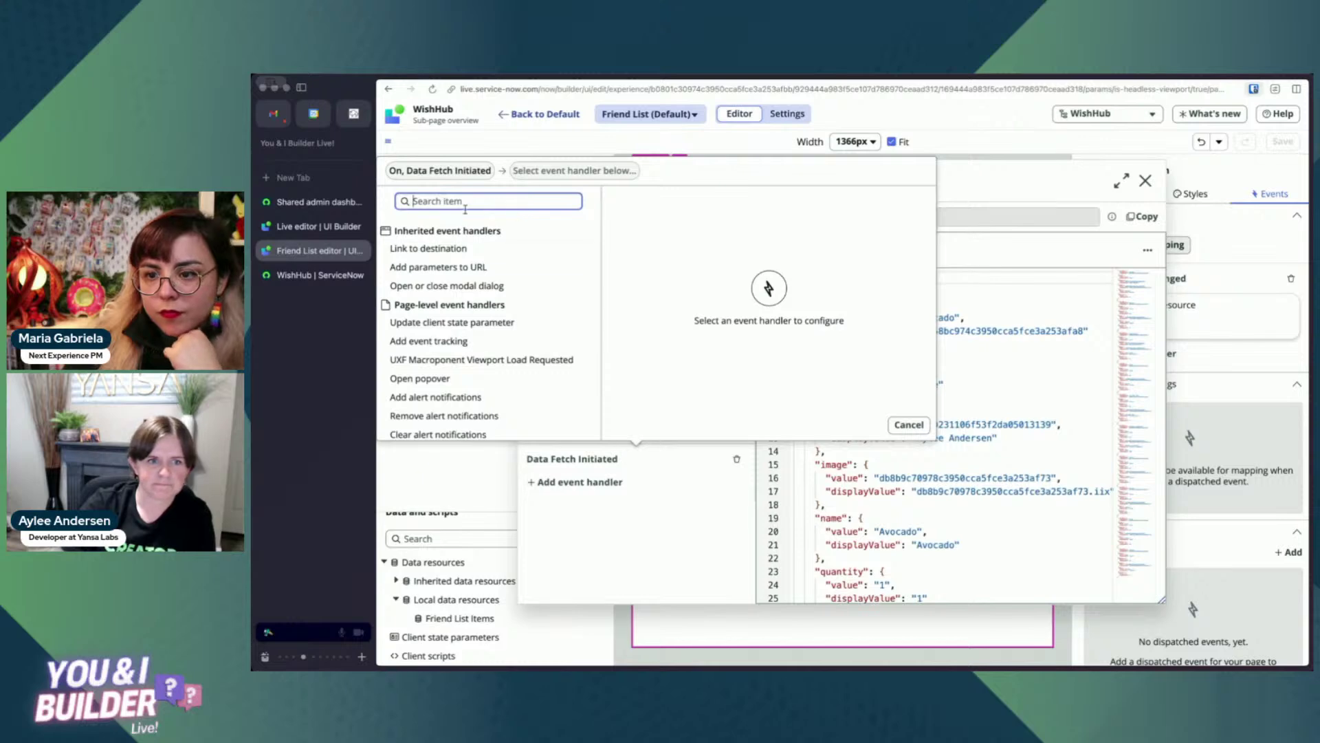
{"action": "left_click", "coordinate": [448, 328]}
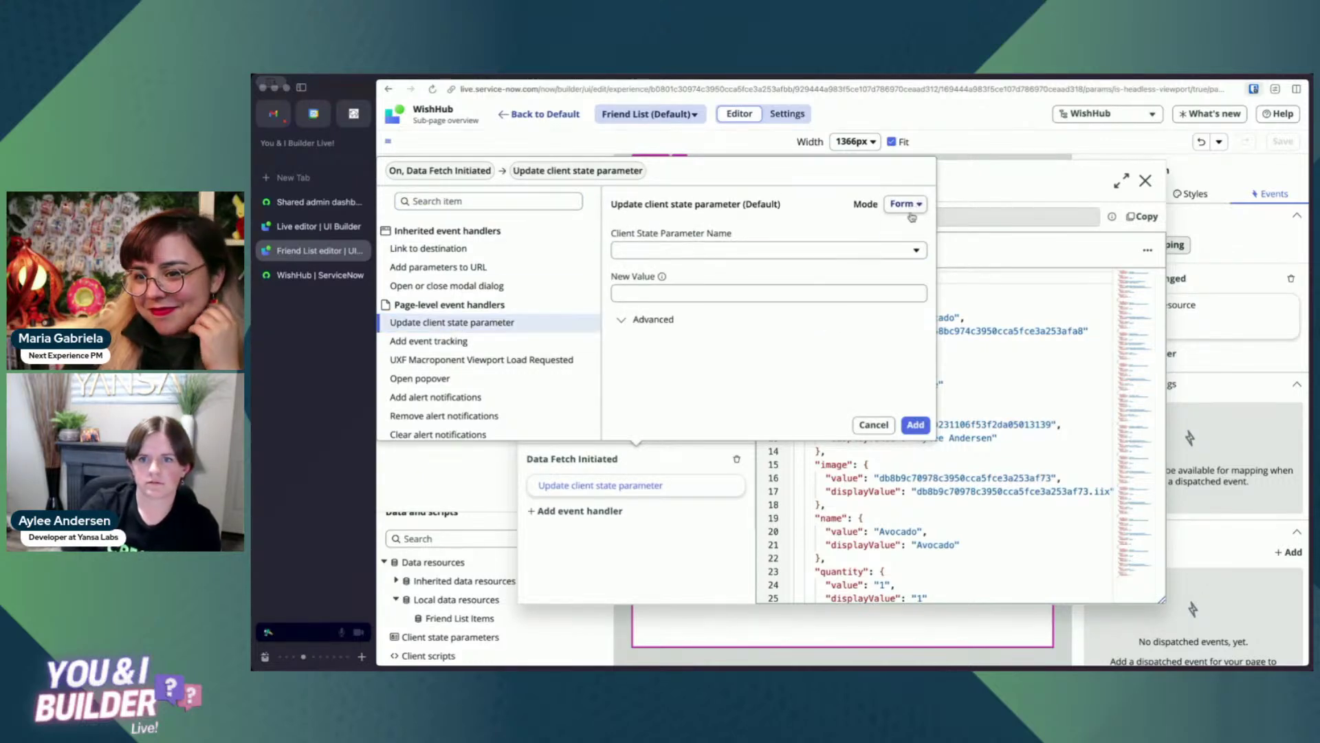
{"action": "left_click", "coordinate": [911, 214]}
{"action": "left_click", "coordinate": [909, 240]}
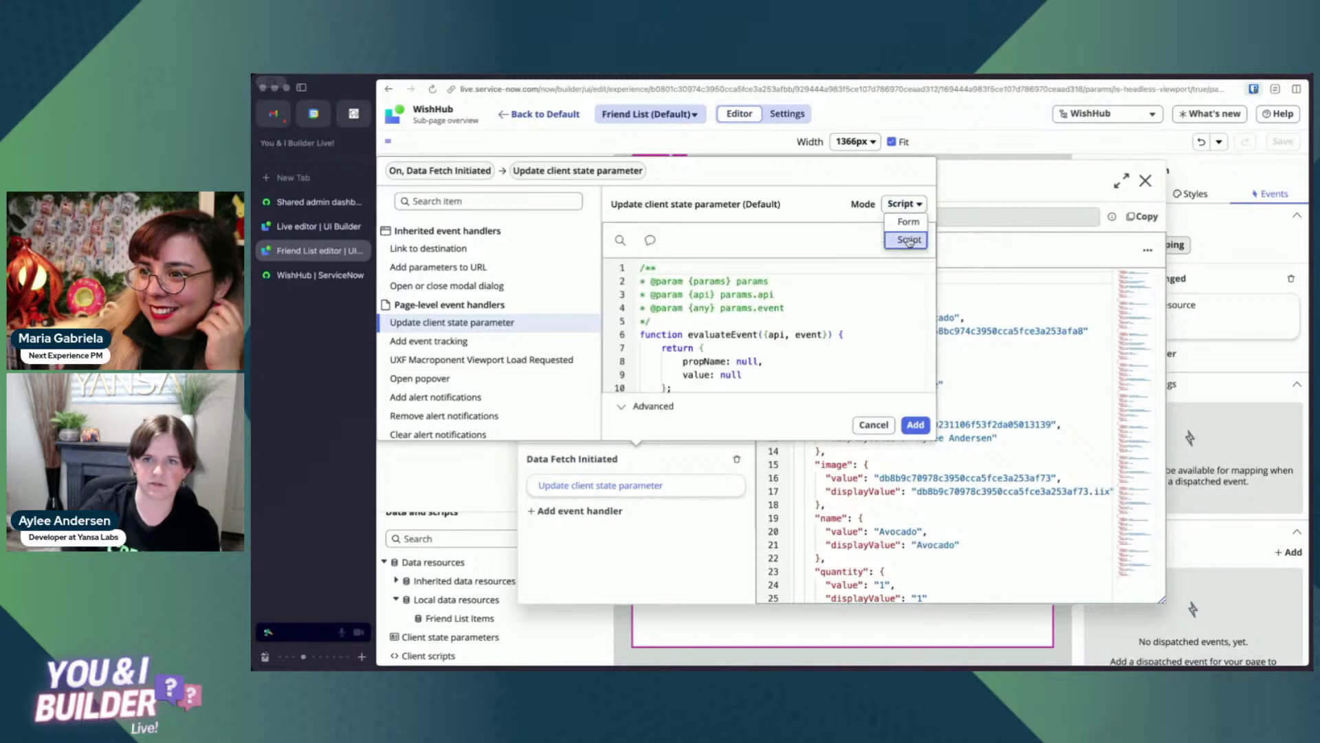
Replace the handler's default script with the copied console-logging script and remove the line that logs the items array.
{"action": "left_click", "coordinate": [784, 350]}
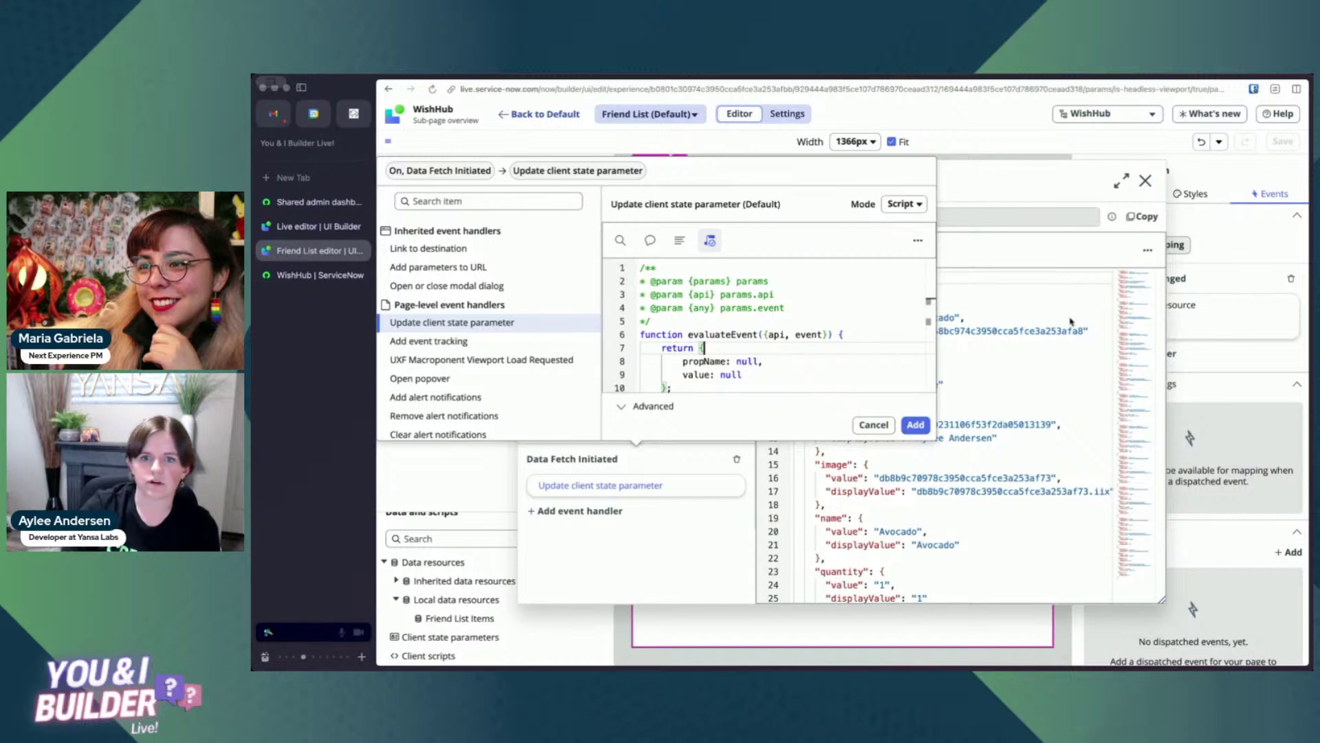
{"action": "key", "text": "ctrl+a"}
{"action": "key", "text": "ctrl+v"}
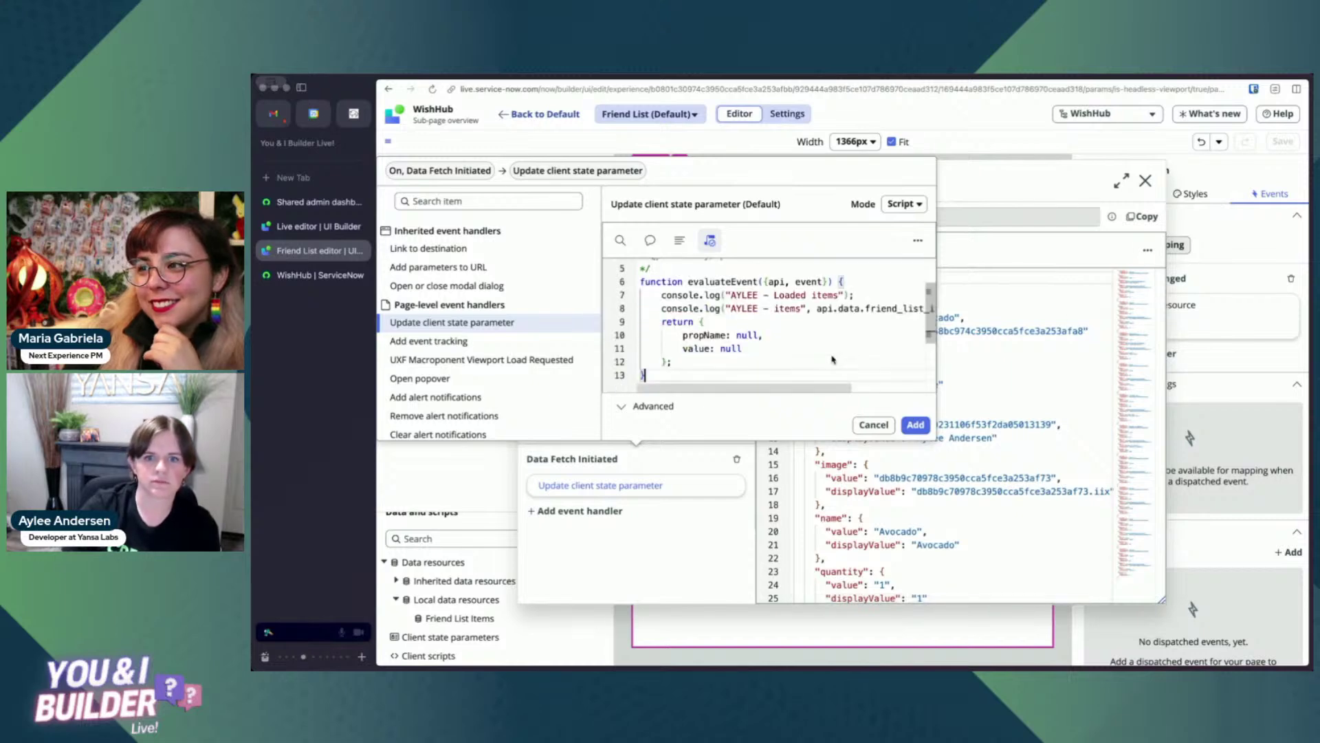
{"action": "triple_click", "coordinate": [823, 312]}
{"action": "key", "text": "BackSpace"}
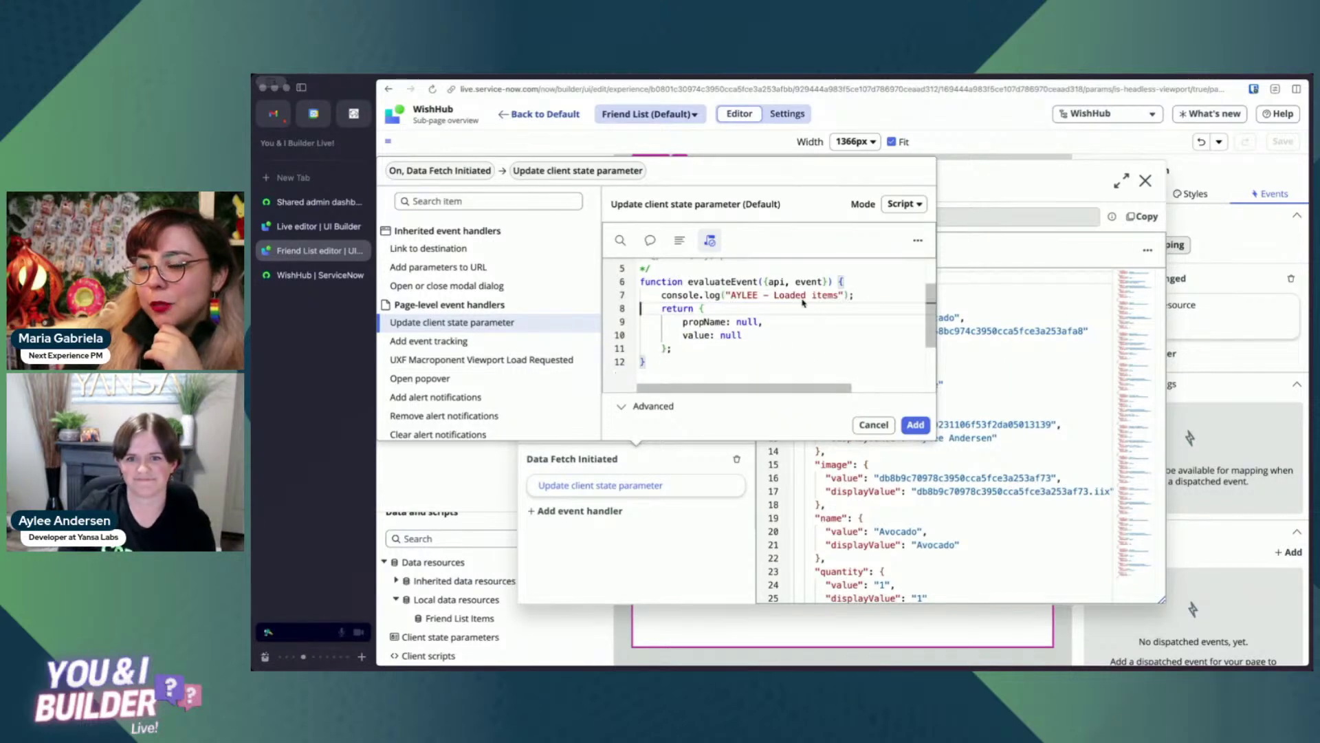
Change the remaining log message to end in "Initiated search for items", add the handler, and save the page.
{"action": "double_click", "coordinate": [777, 295]}
{"action": "key", "text": "BackSpace"}
{"action": "type", "text": "Init"}
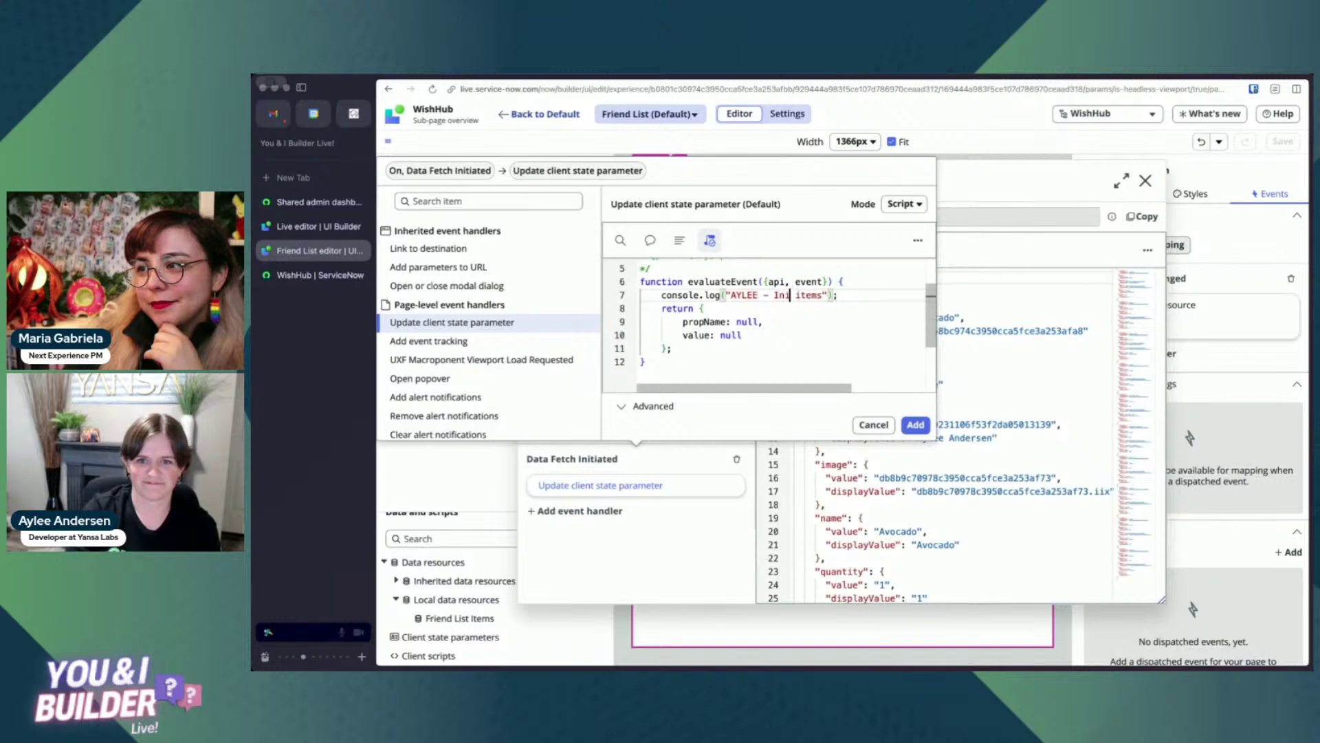
{"action": "type", "text": "iated"}
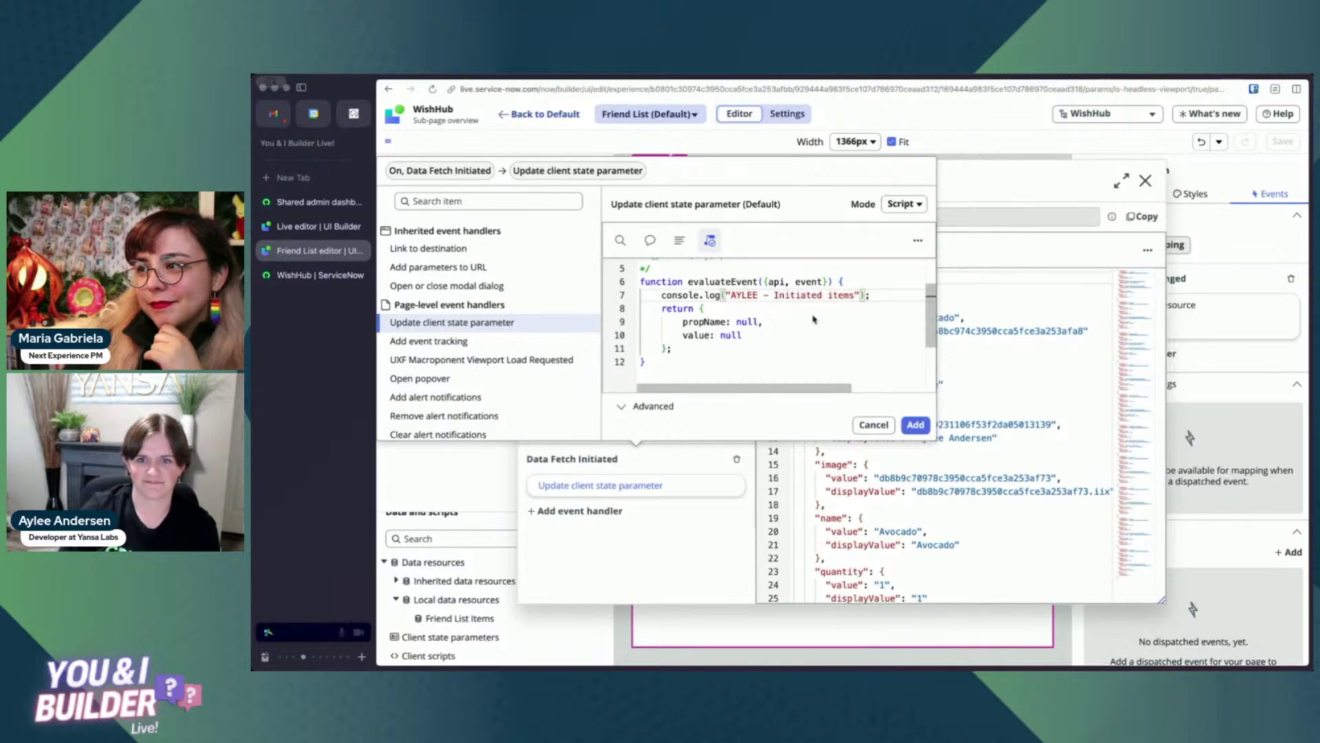
{"action": "type", "text": " s "}
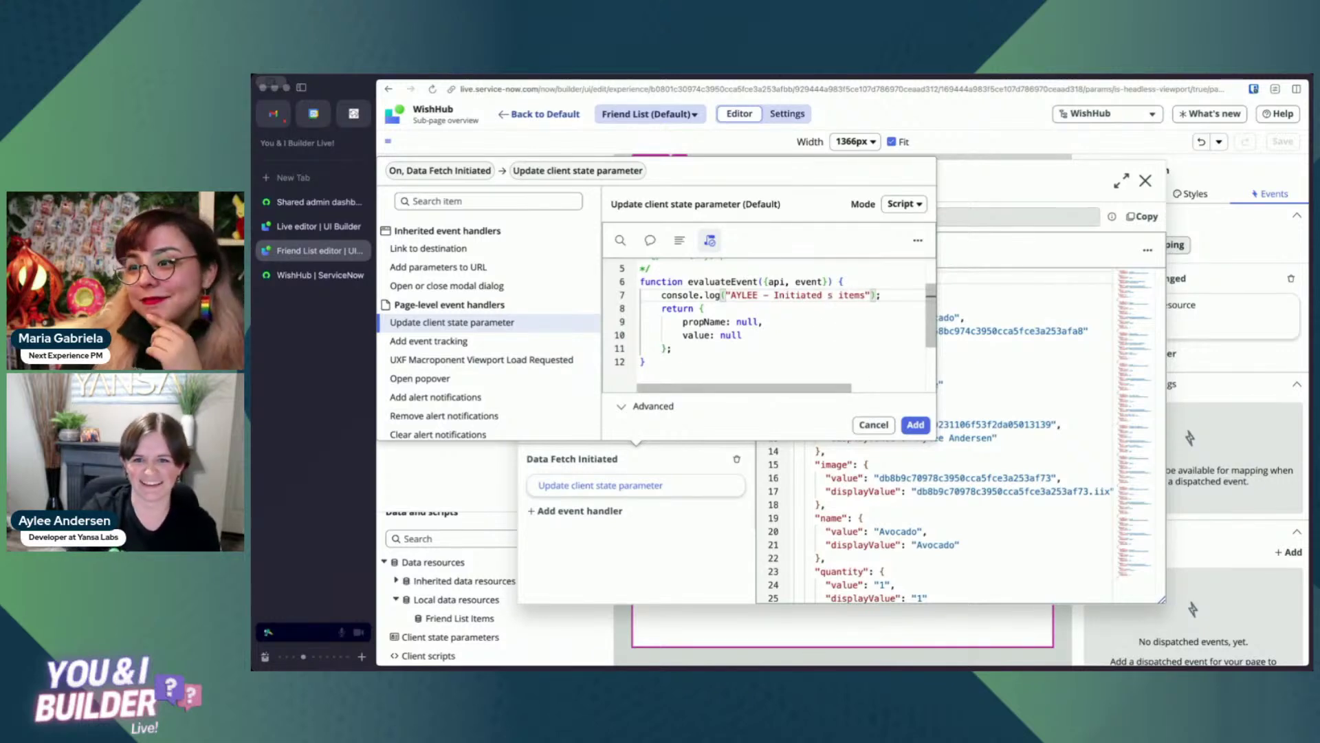
{"action": "type", "text": "earch for"}
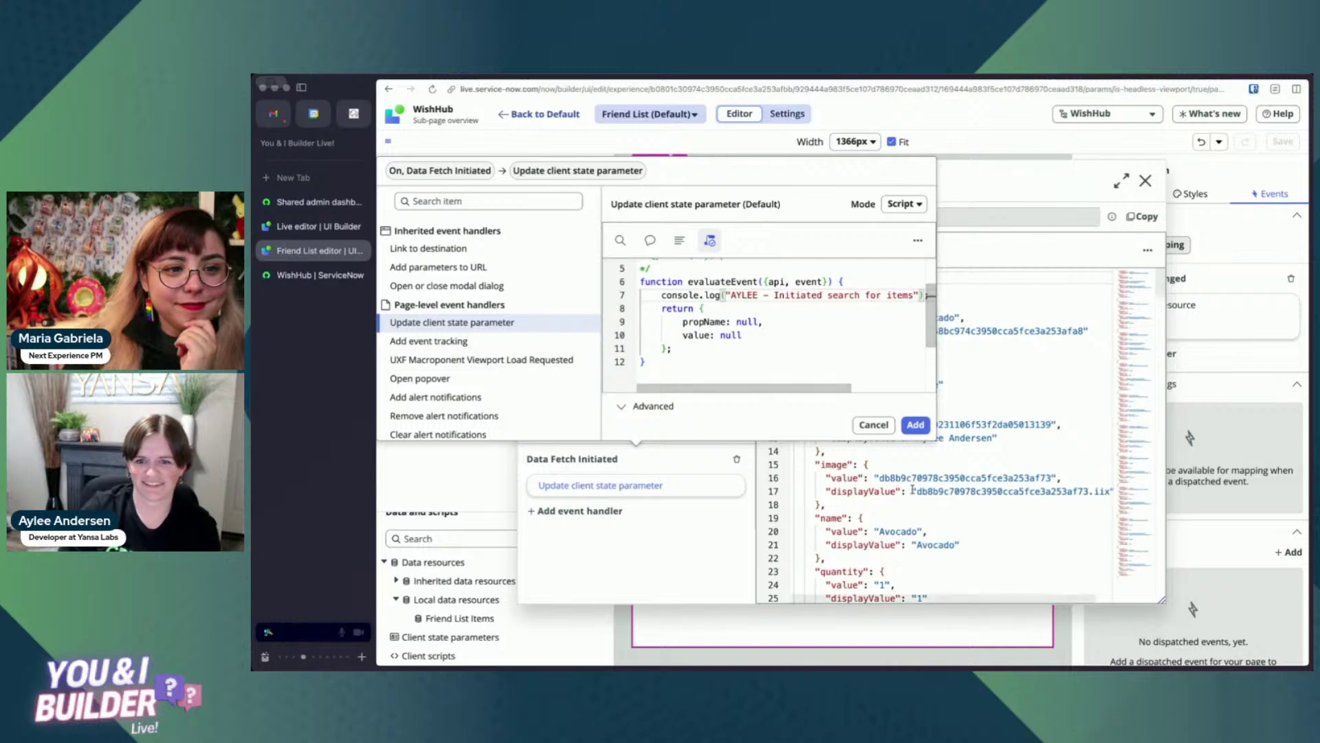
{"action": "left_click", "coordinate": [916, 424]}
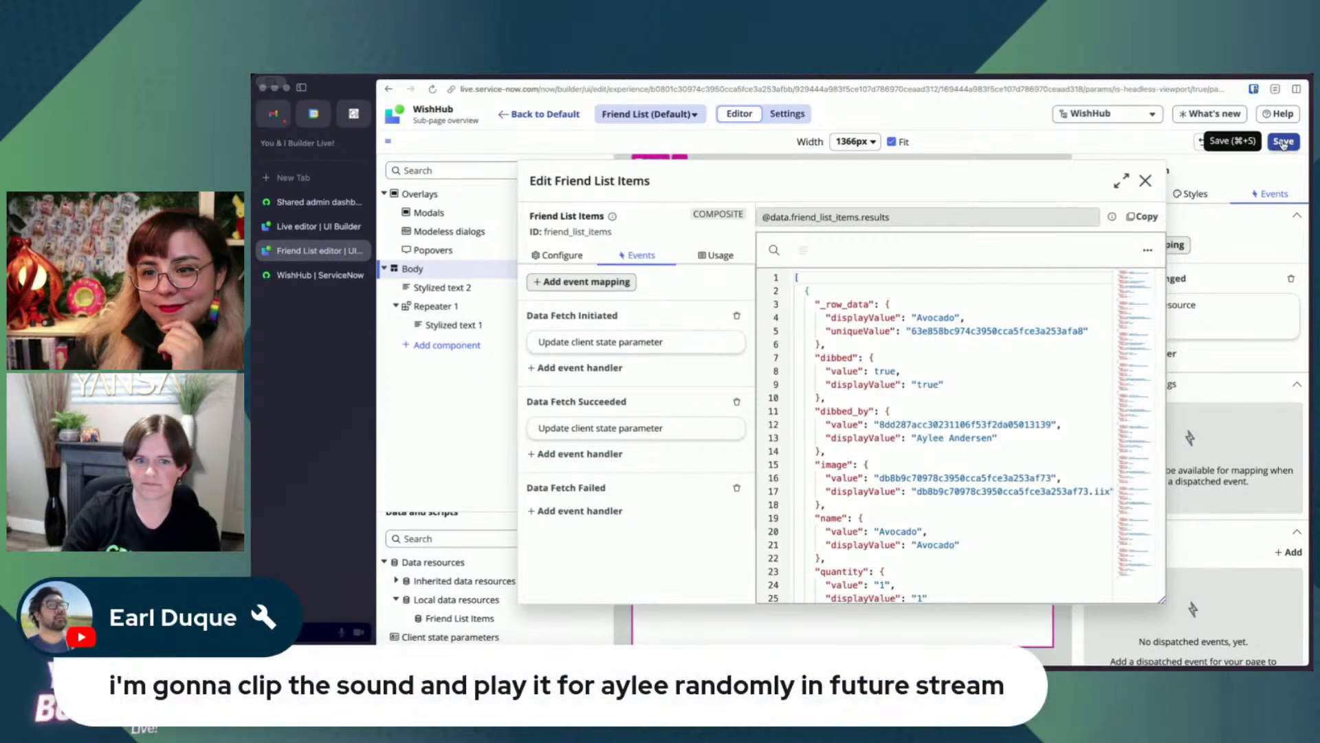
{"action": "left_click", "coordinate": [1284, 142]}
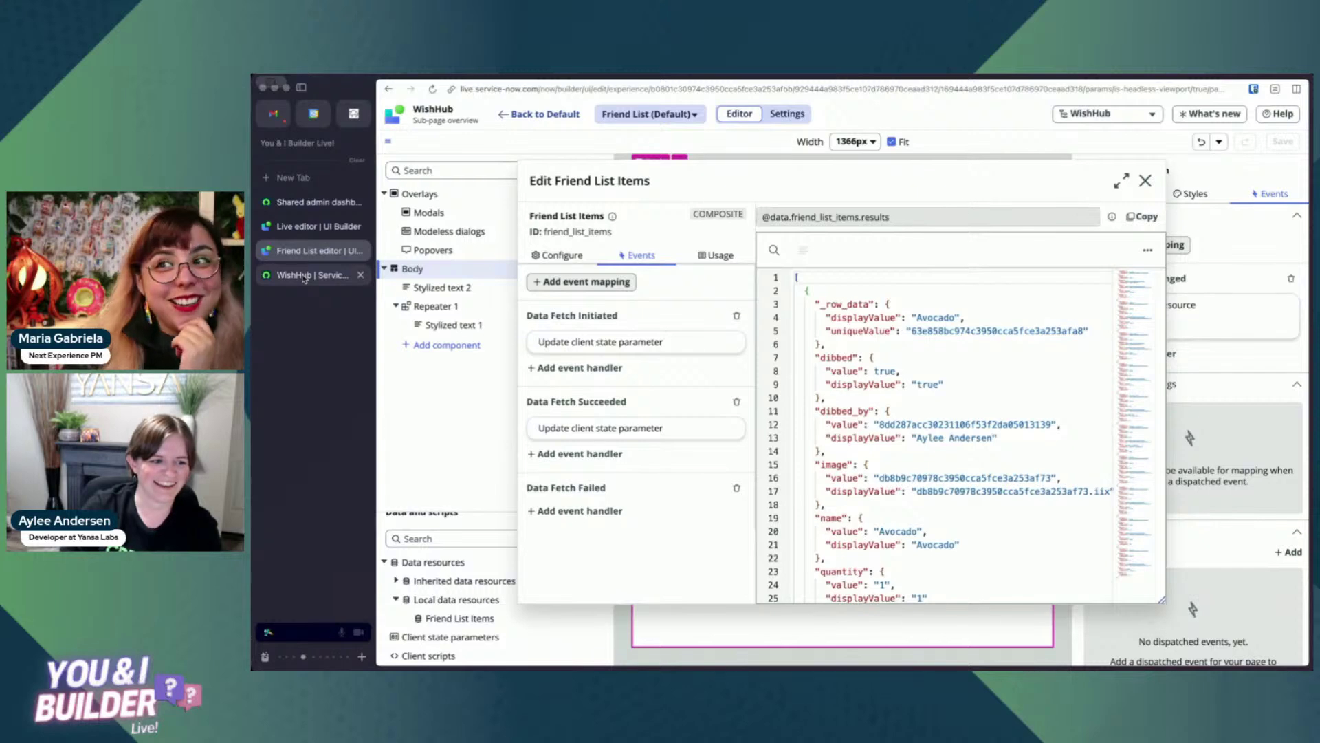
Check Friend Wishlists on the live WishHub page by switching between both friend cards and reviewing the filtered console messages.
{"action": "left_click", "coordinate": [304, 276]}
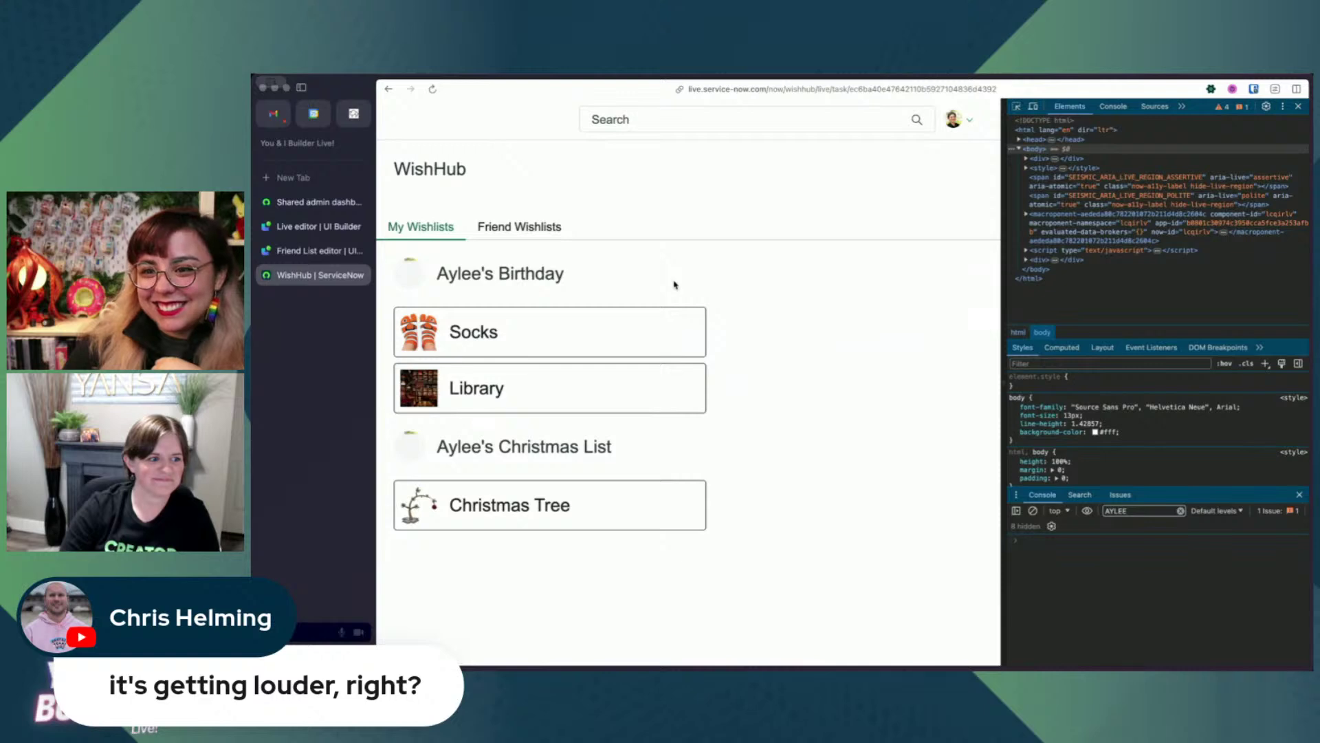
{"action": "left_click", "coordinate": [520, 226]}
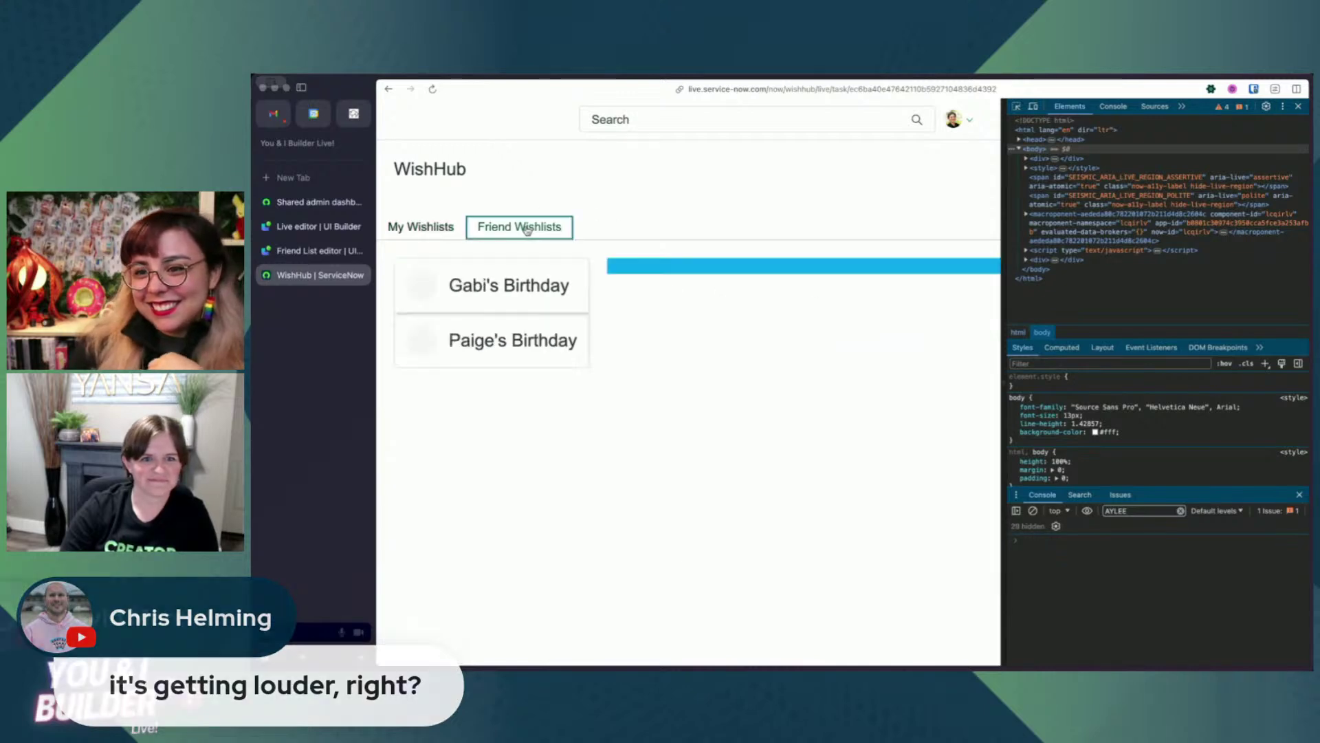
{"action": "left_click", "coordinate": [513, 303]}
{"action": "left_click", "coordinate": [510, 351]}
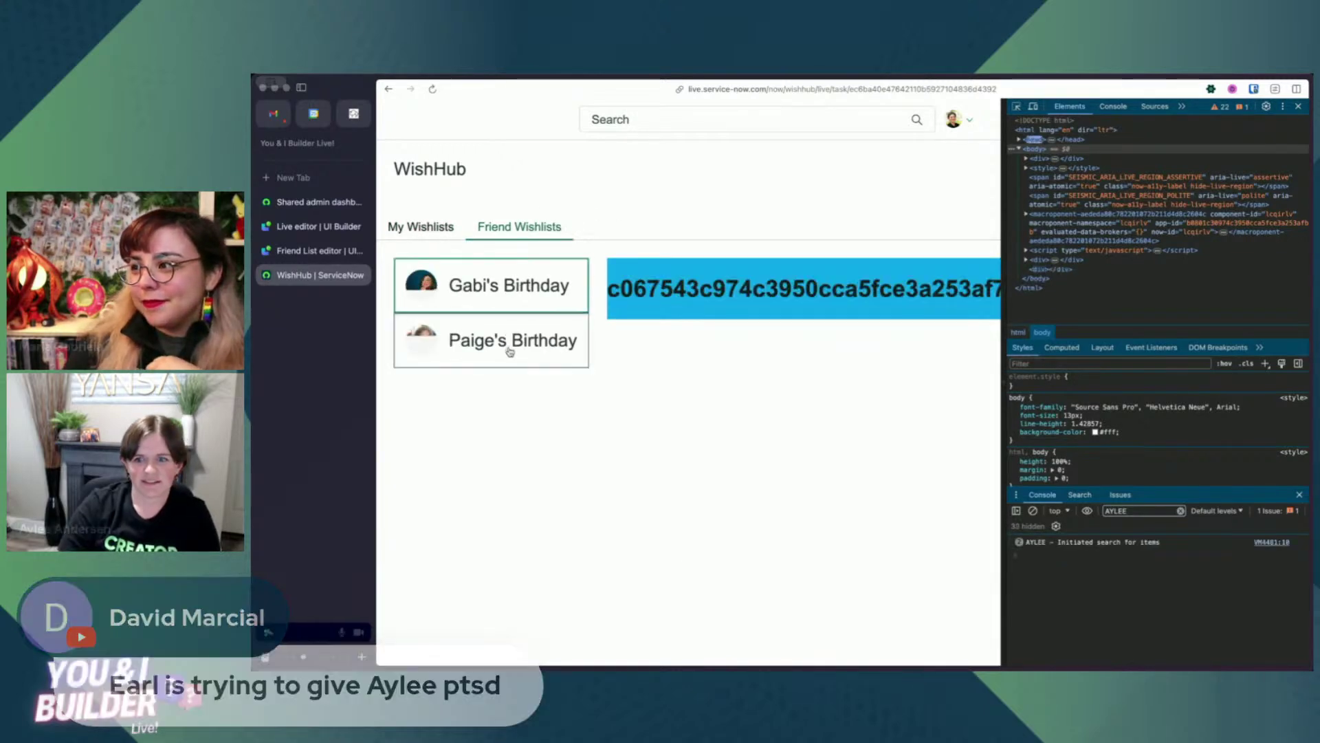
{"action": "left_click", "coordinate": [518, 278]}
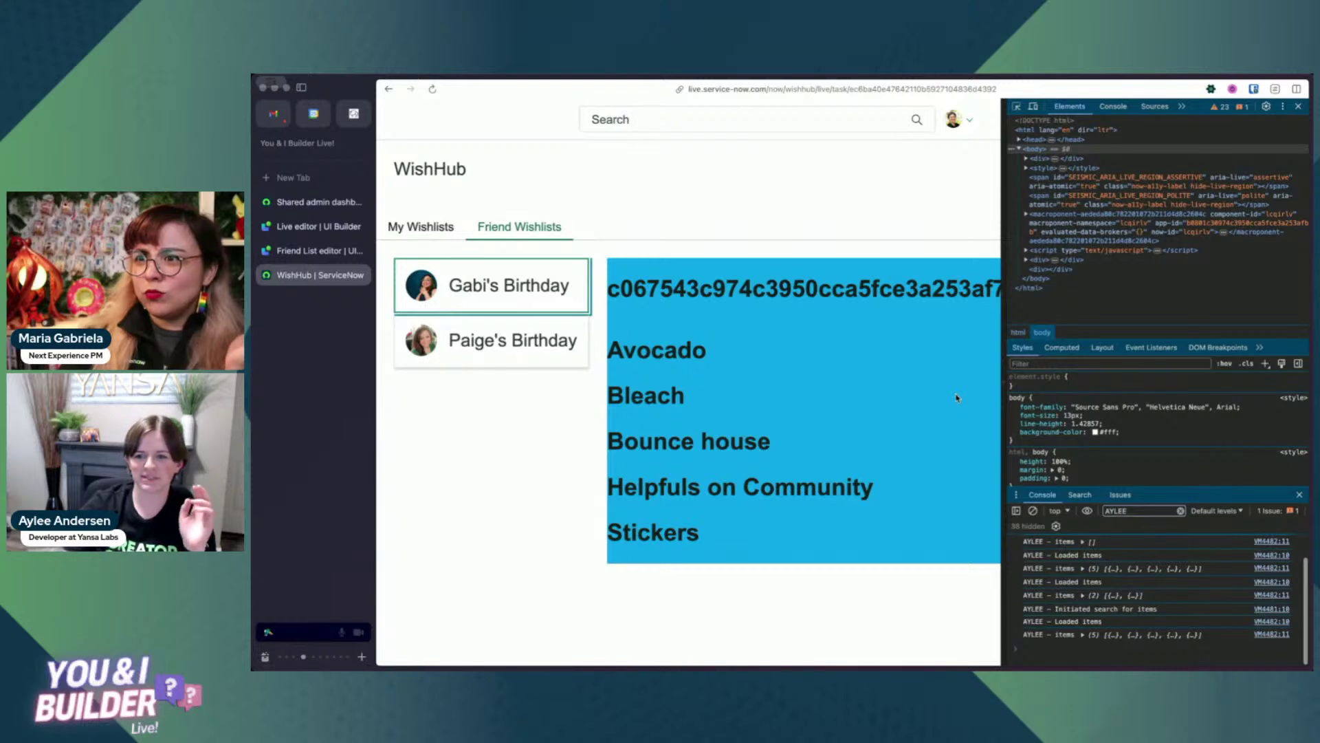
{"action": "scroll", "coordinate": [1101, 579], "scroll_direction": "up", "scroll_amount": 1}
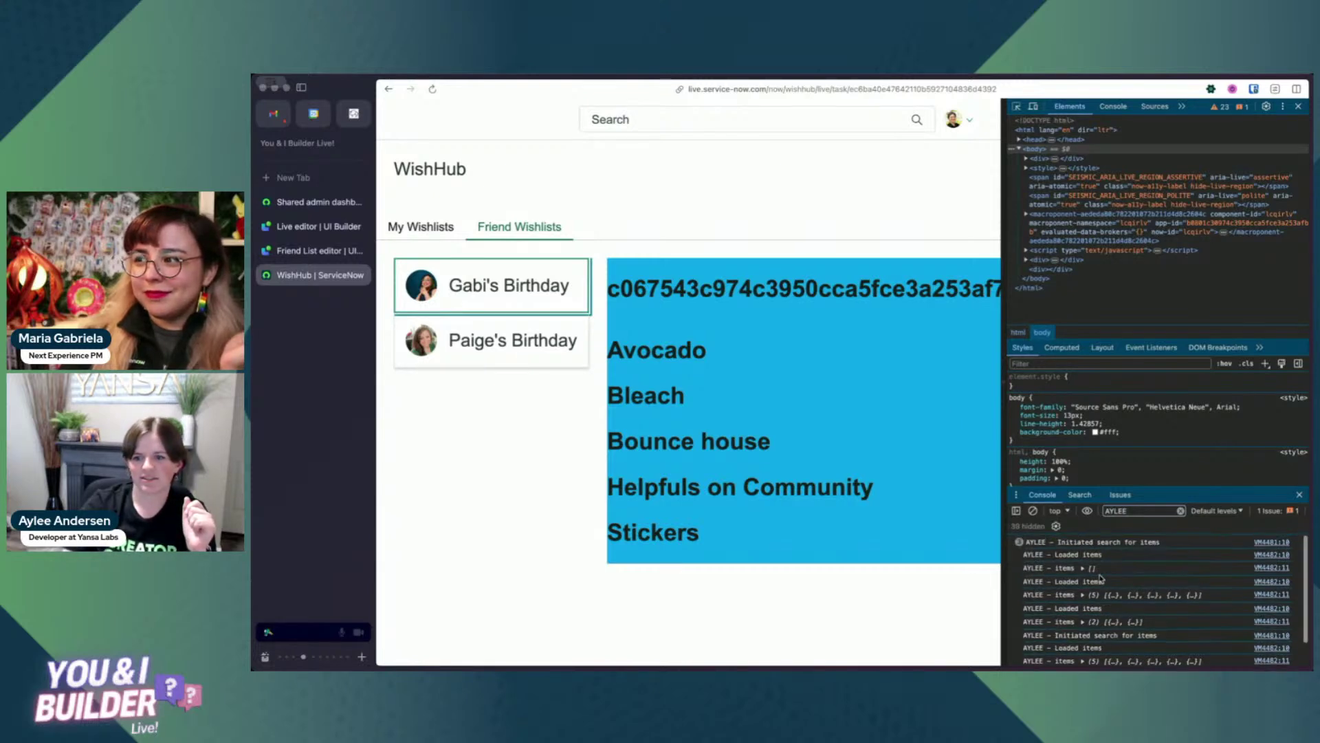
{"action": "scroll", "coordinate": [1101, 579], "scroll_direction": "down", "scroll_amount": 1}
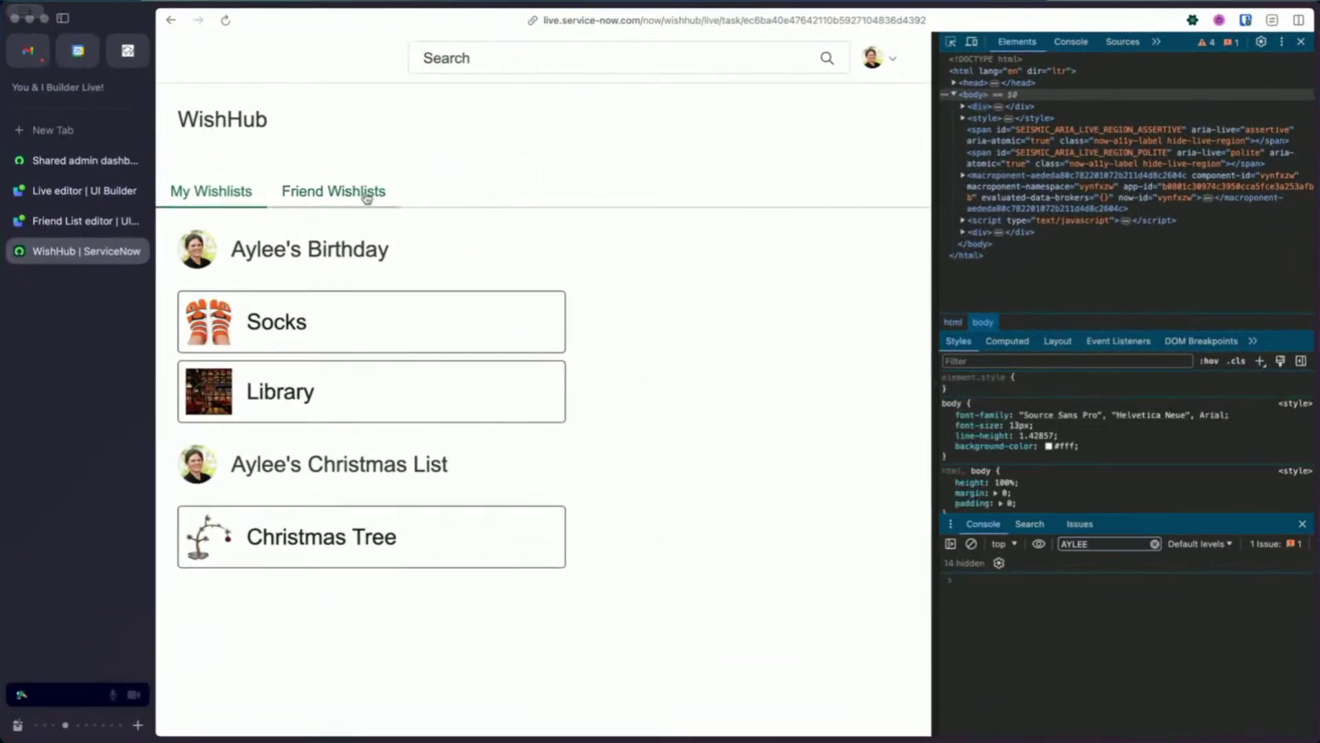
Repeat the Friend Wishlists check on the reloaded live page, selecting the first and second friend cards in turn.
{"action": "left_click", "coordinate": [546, 232]}
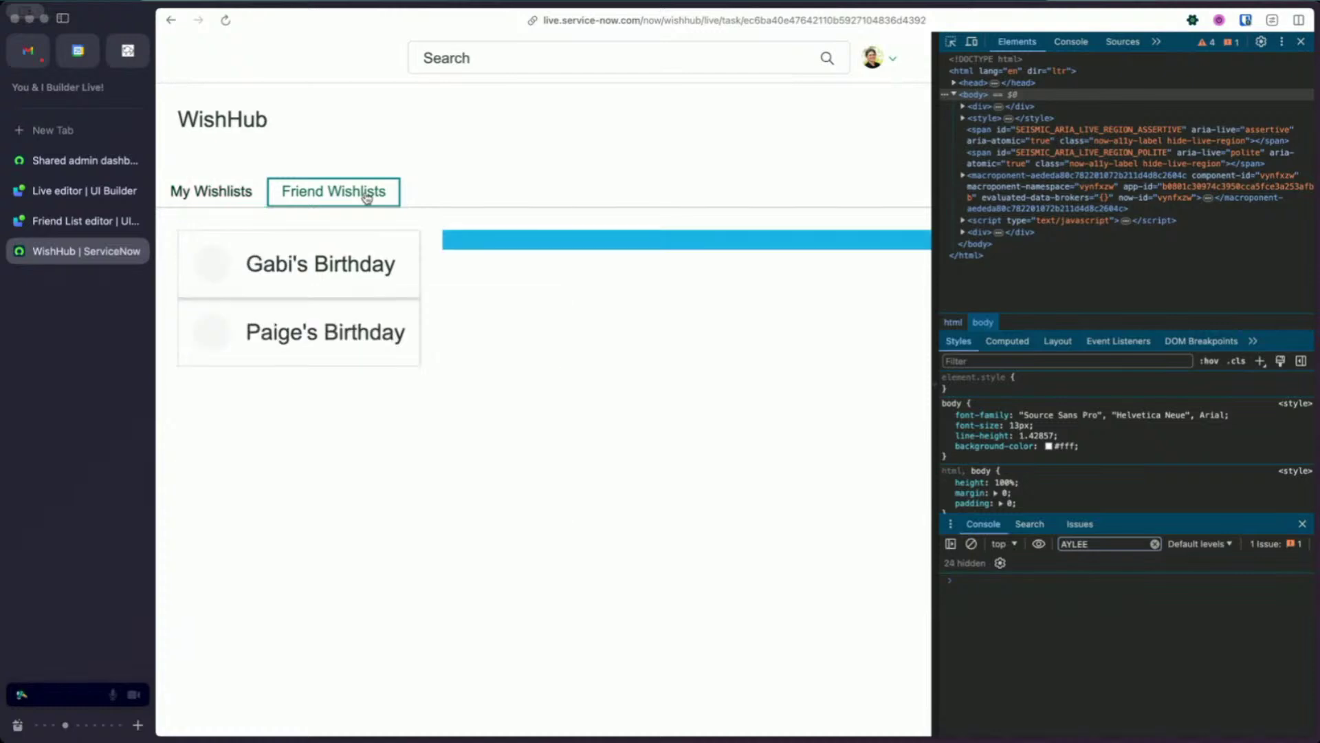
{"action": "left_click", "coordinate": [333, 269]}
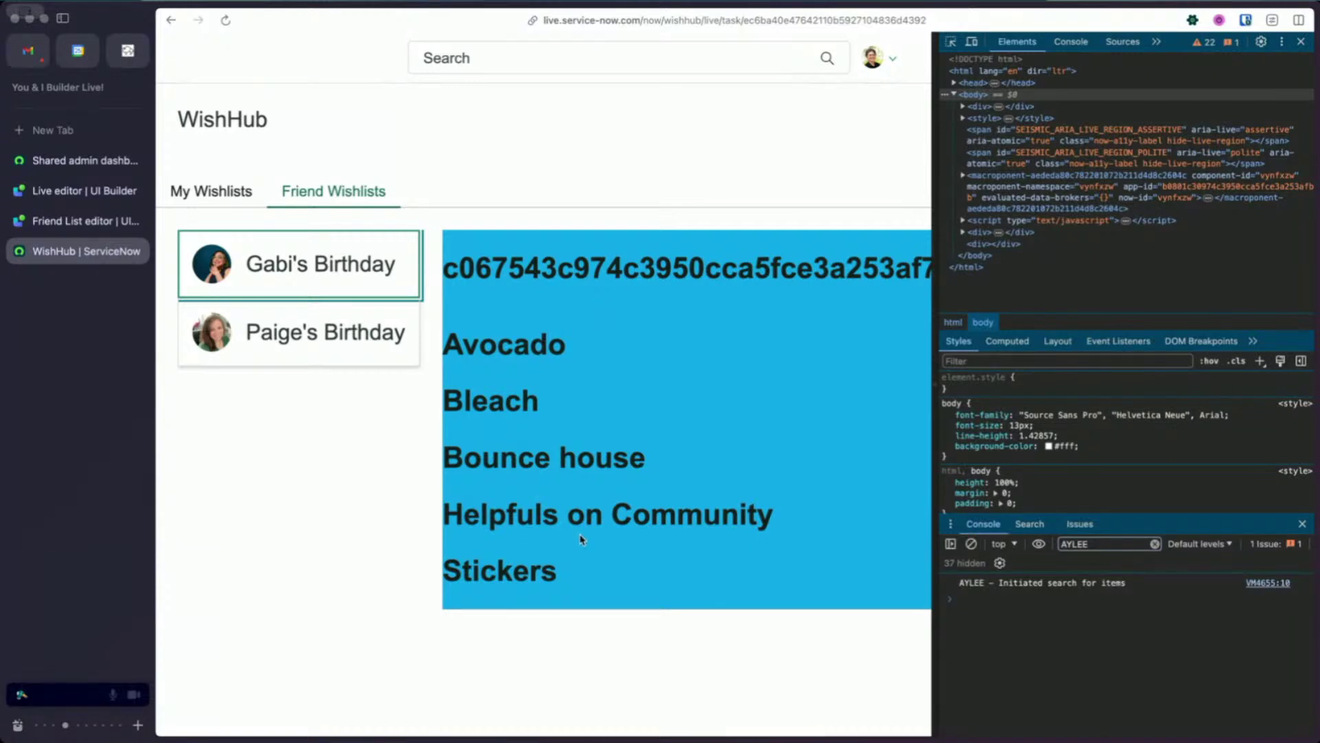
{"action": "left_click", "coordinate": [315, 346]}
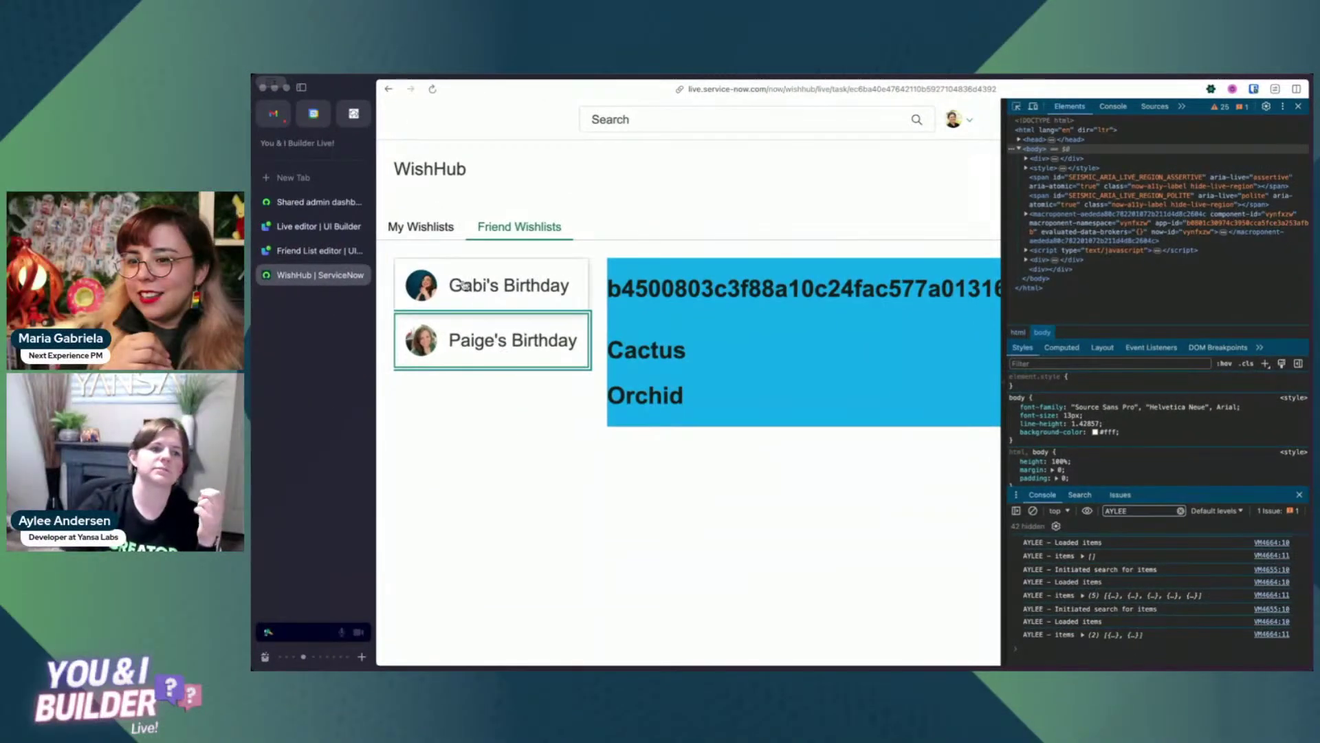
Delete the Data Fetch Initiated, Succeeded and Failed event mappings from Friend List Items in the Friend List editor, and save the page.
{"action": "left_click", "coordinate": [324, 253]}
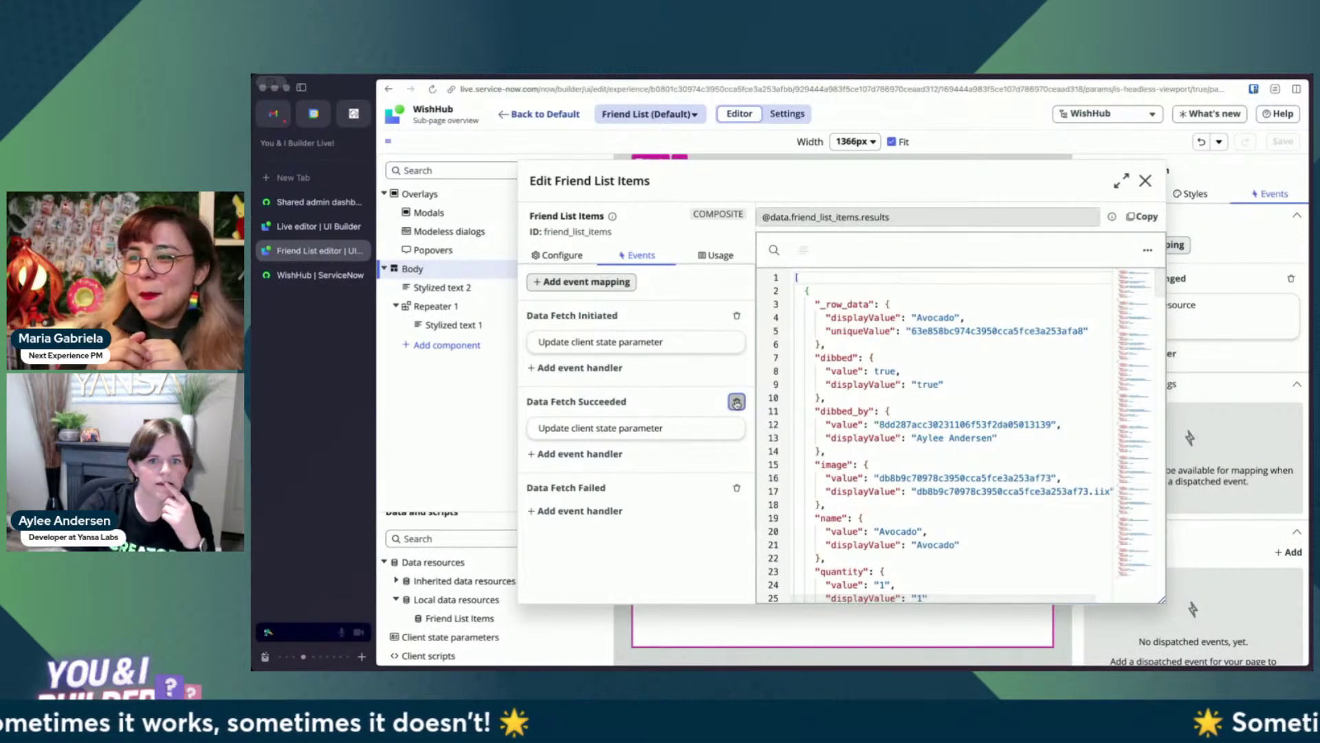
{"action": "left_click", "coordinate": [737, 402]}
{"action": "left_click", "coordinate": [737, 316]}
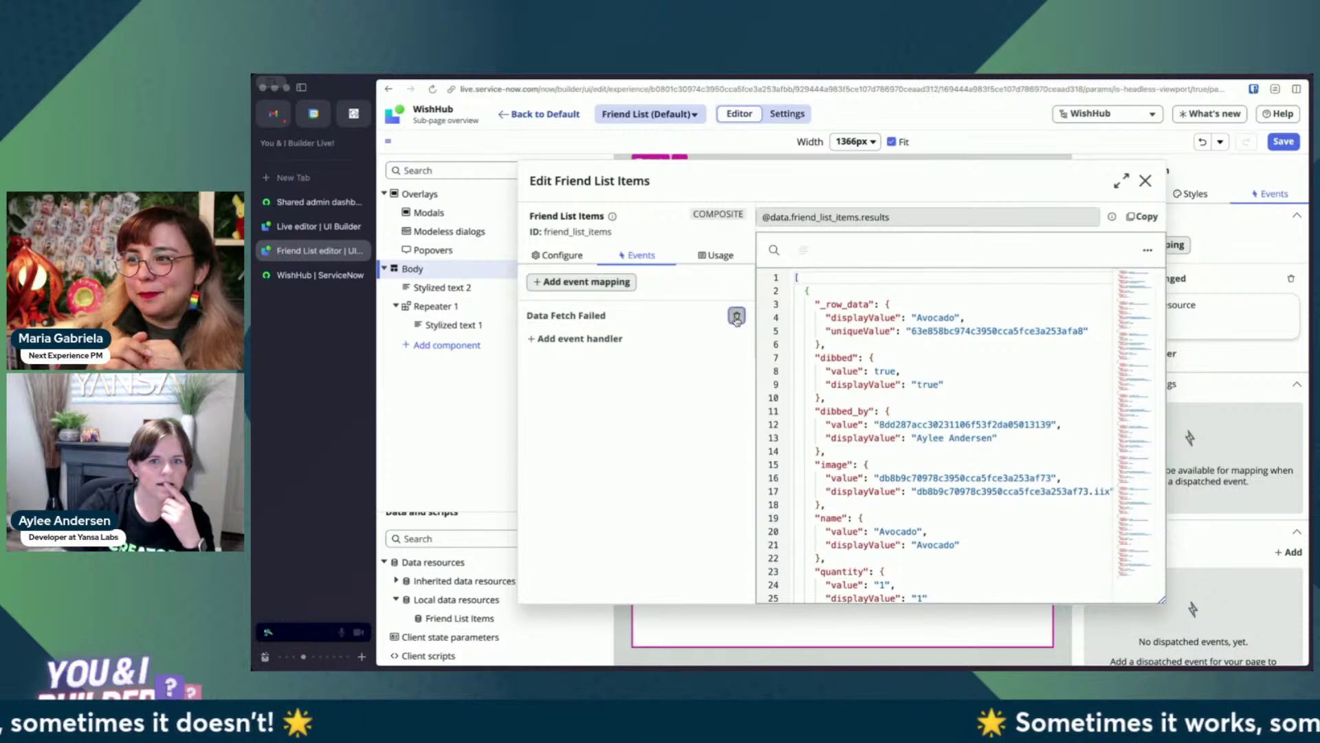
{"action": "left_click", "coordinate": [737, 315]}
{"action": "left_click", "coordinate": [1145, 181]}
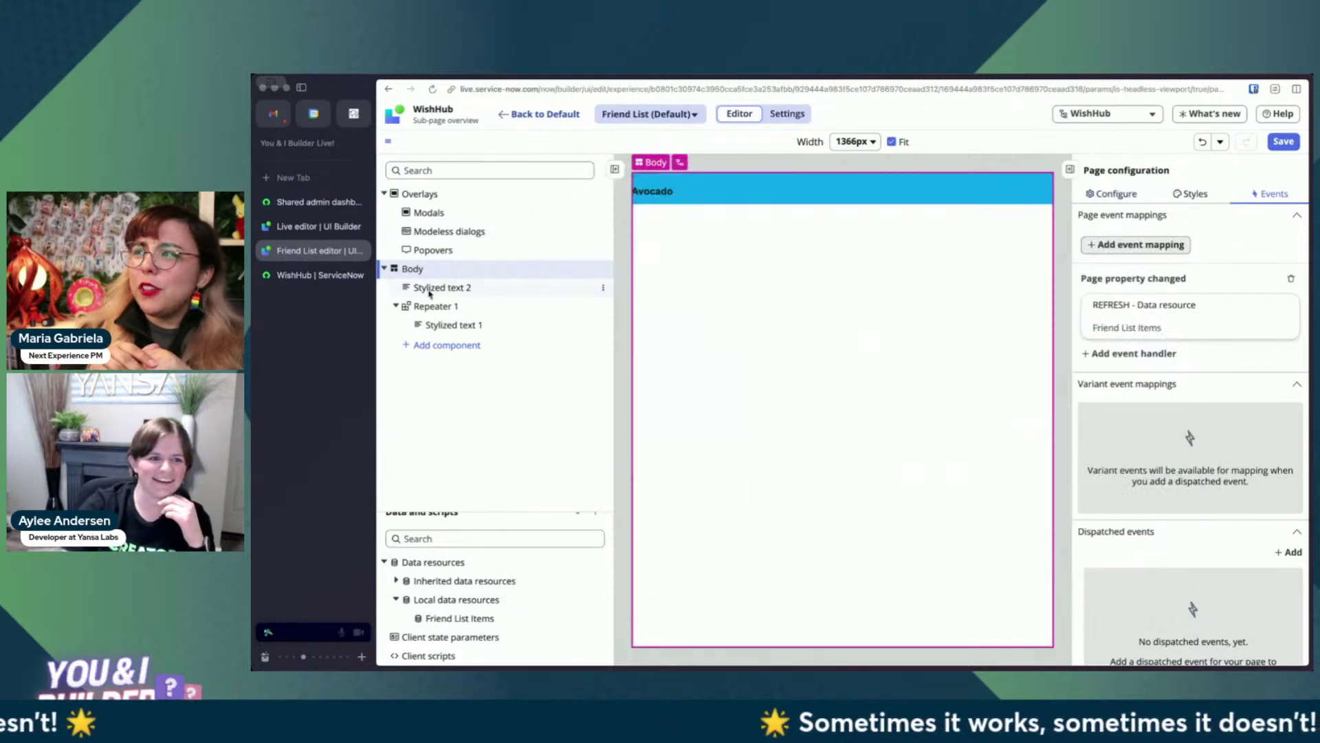
{"action": "left_click", "coordinate": [1284, 143]}
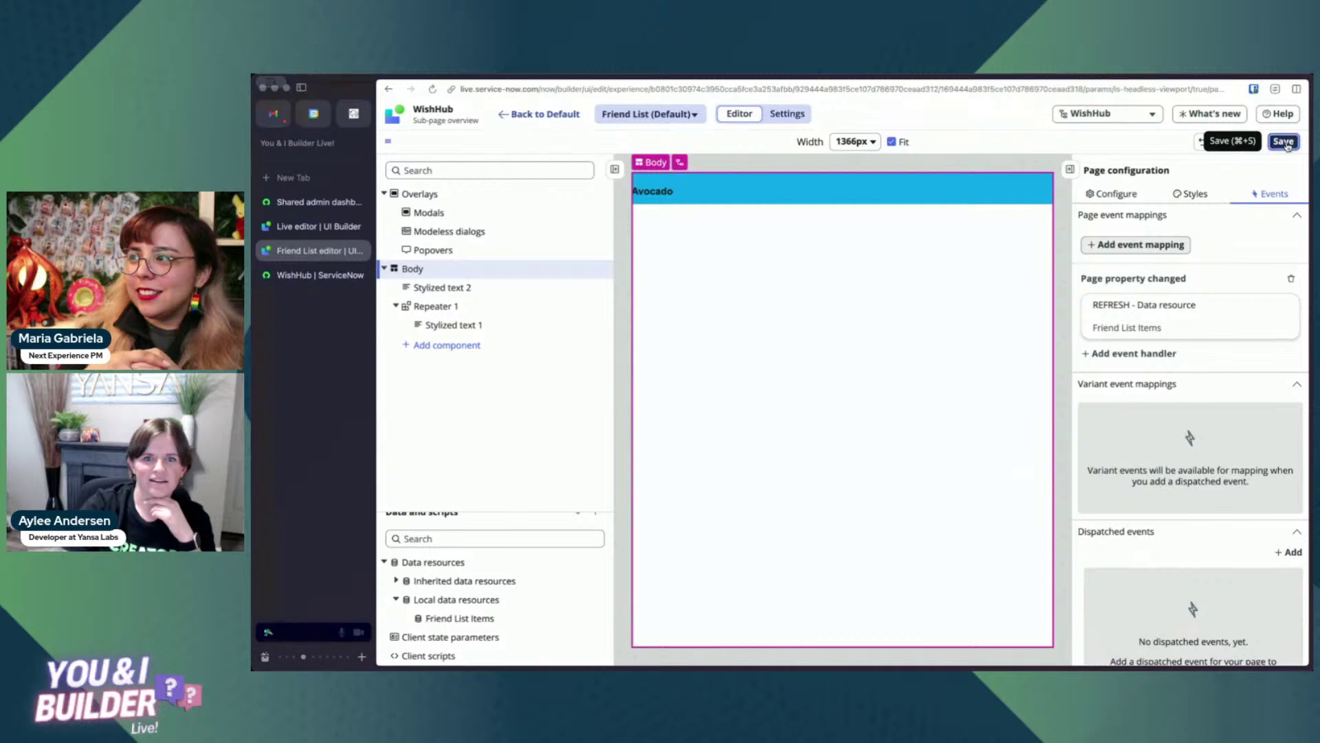
Reload the live WishHub page, open Friend Wishlists, and select the first friend's card.
{"action": "left_click", "coordinate": [323, 276]}
{"action": "key", "text": "ctrl+Tab"}
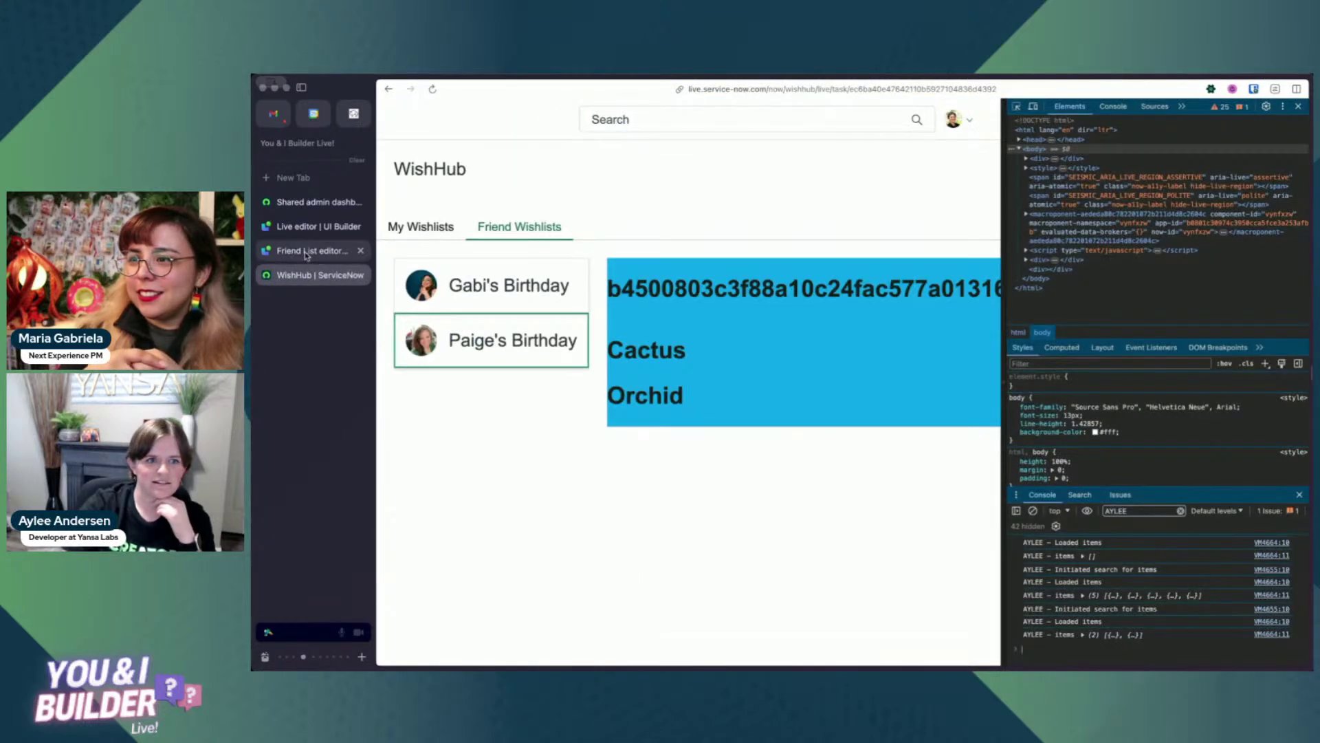
{"action": "left_click", "coordinate": [305, 277]}
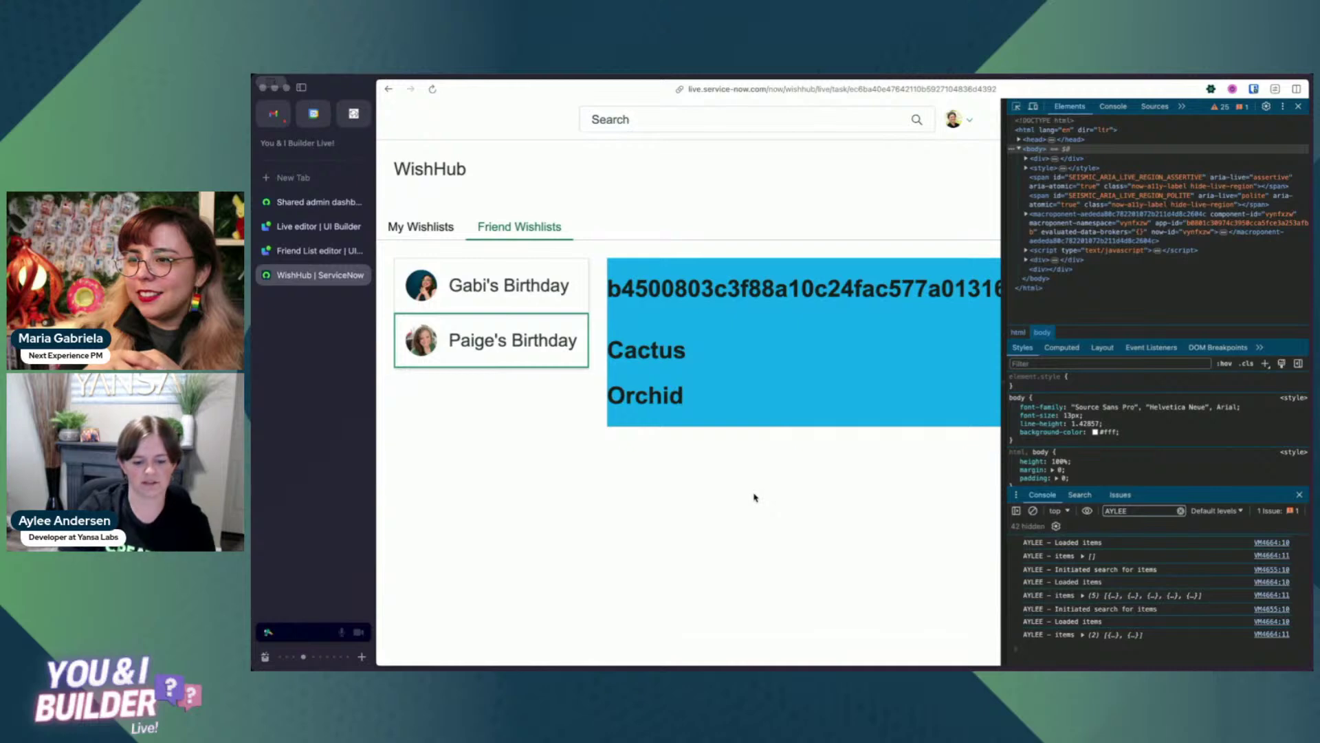
{"action": "key", "text": "super+r"}
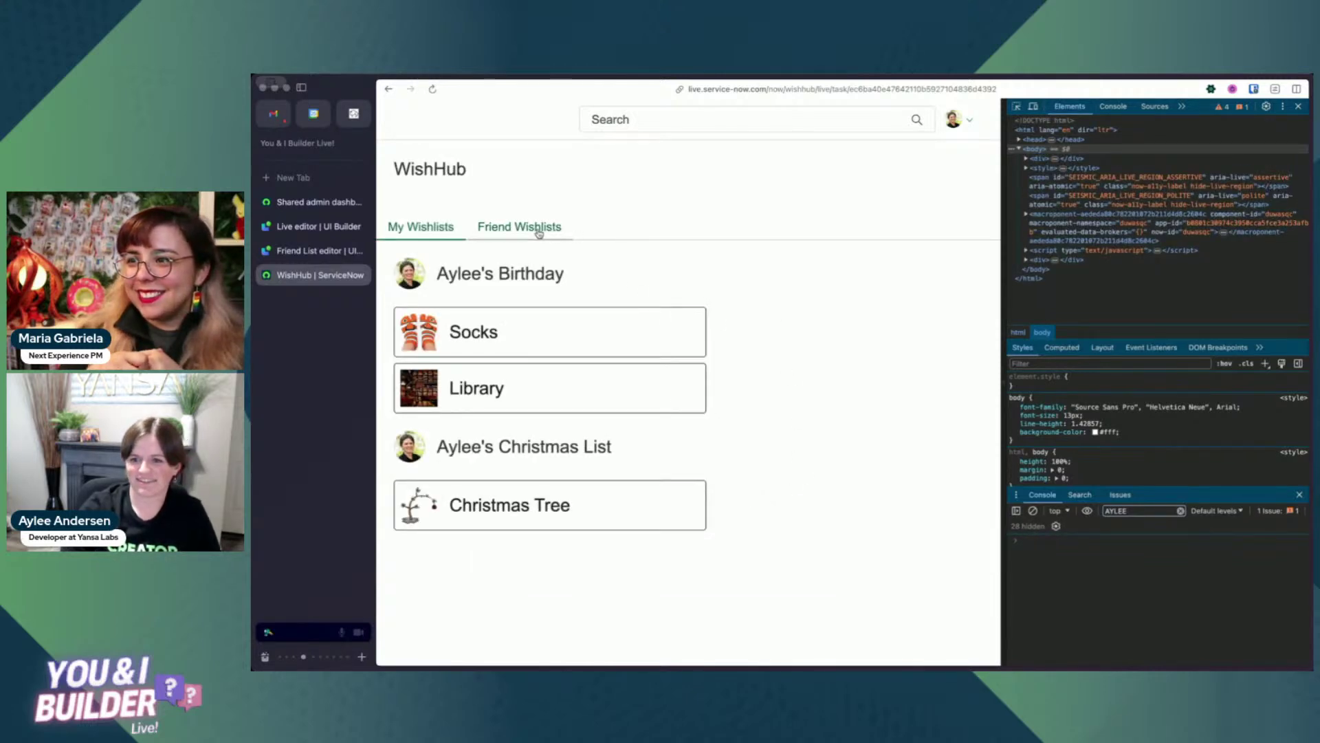
{"action": "left_click", "coordinate": [539, 233]}
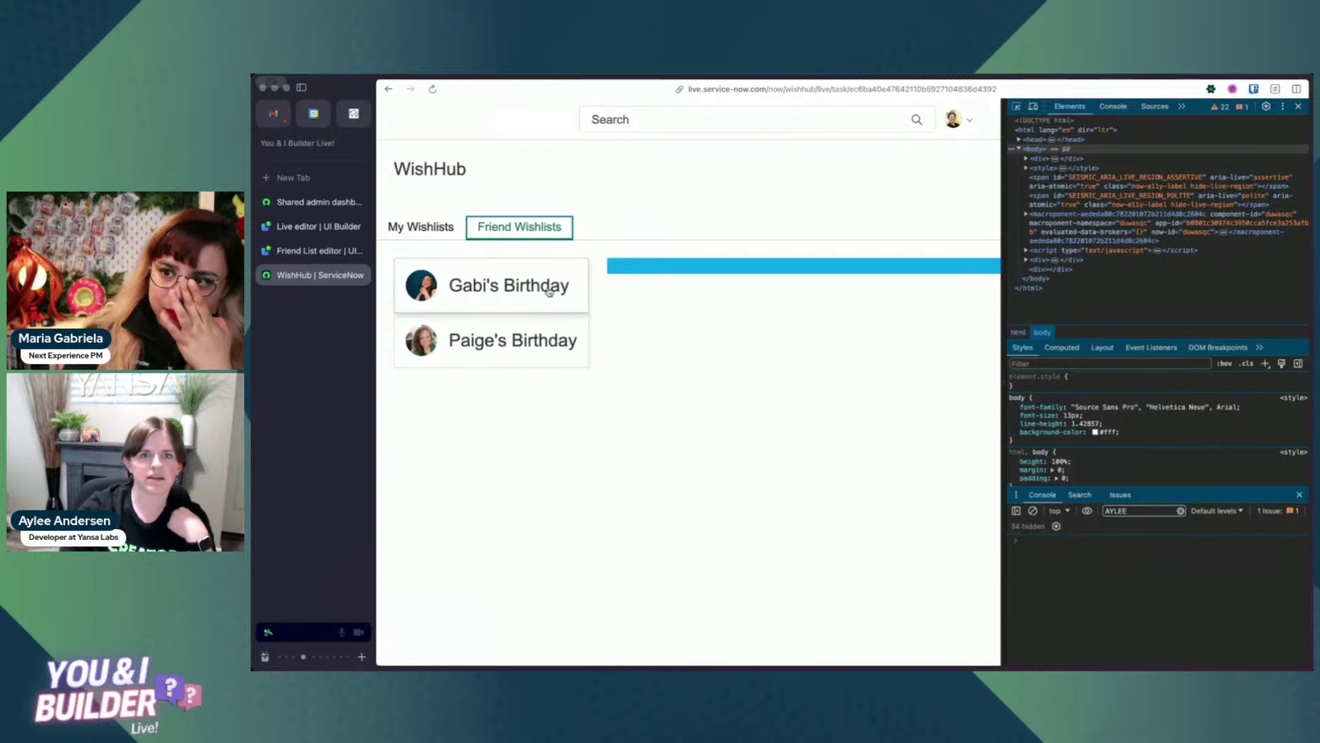
{"action": "left_click", "coordinate": [524, 292]}
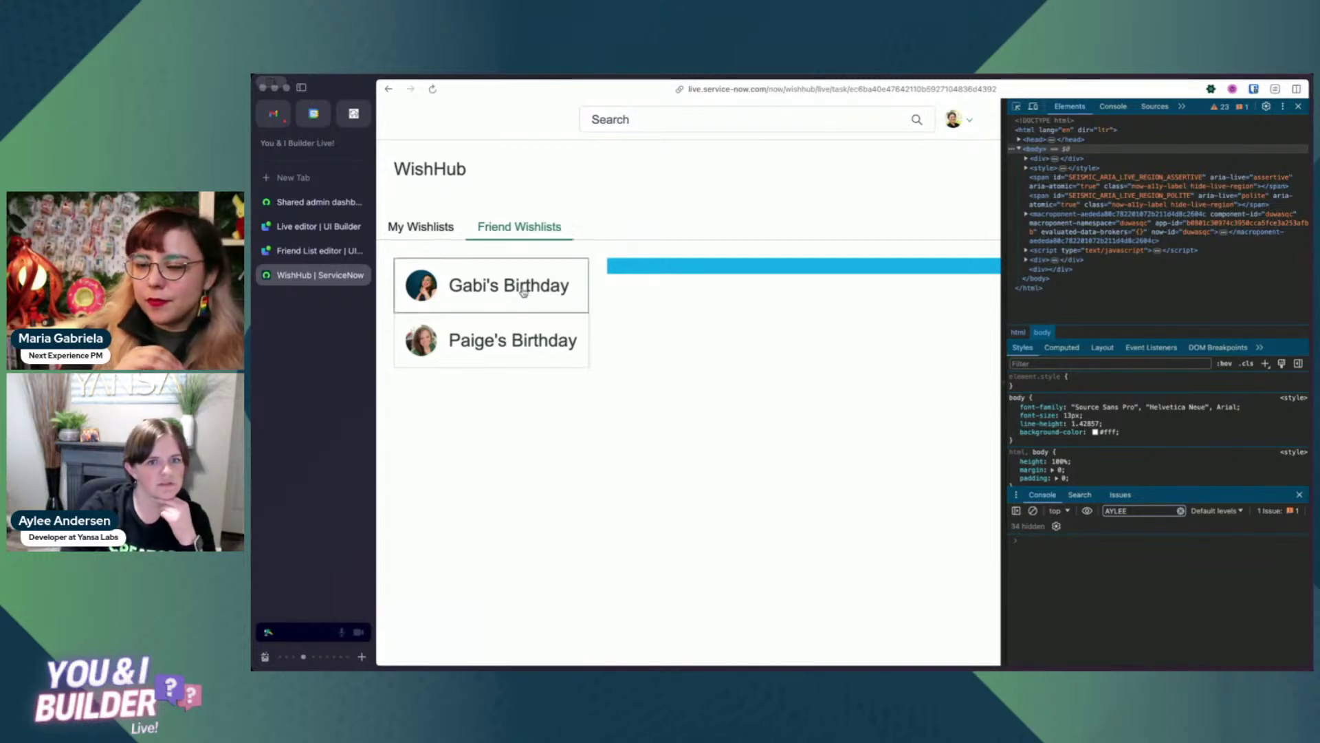
Alternate between the second and first friend cards under Friend Wishlists to check how the displayed list responds.
{"action": "left_click", "coordinate": [509, 344]}
{"action": "left_click", "coordinate": [516, 286]}
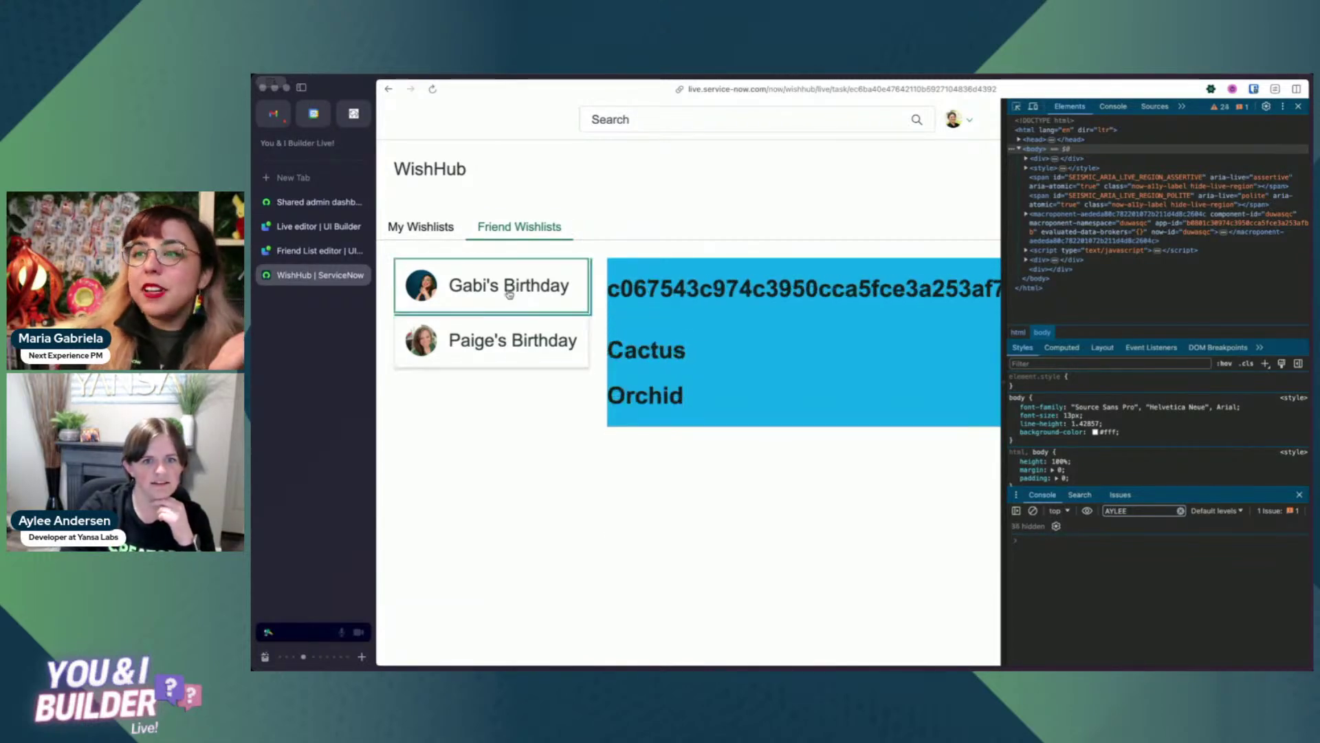
{"action": "left_click", "coordinate": [501, 339]}
Delete the Stylized text 2 component from the Body in the Friend List editor.
{"action": "left_click", "coordinate": [317, 252]}
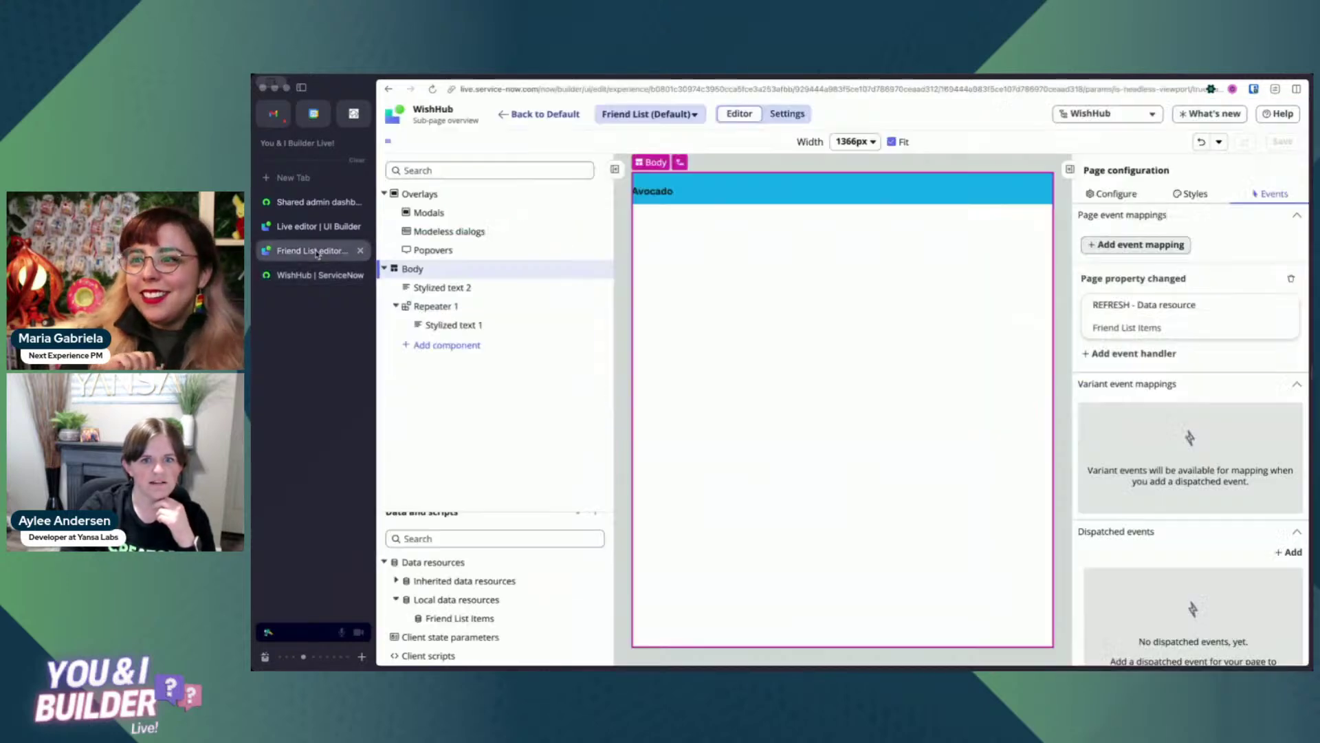
{"action": "left_click", "coordinate": [603, 290]}
{"action": "left_click", "coordinate": [643, 416]}
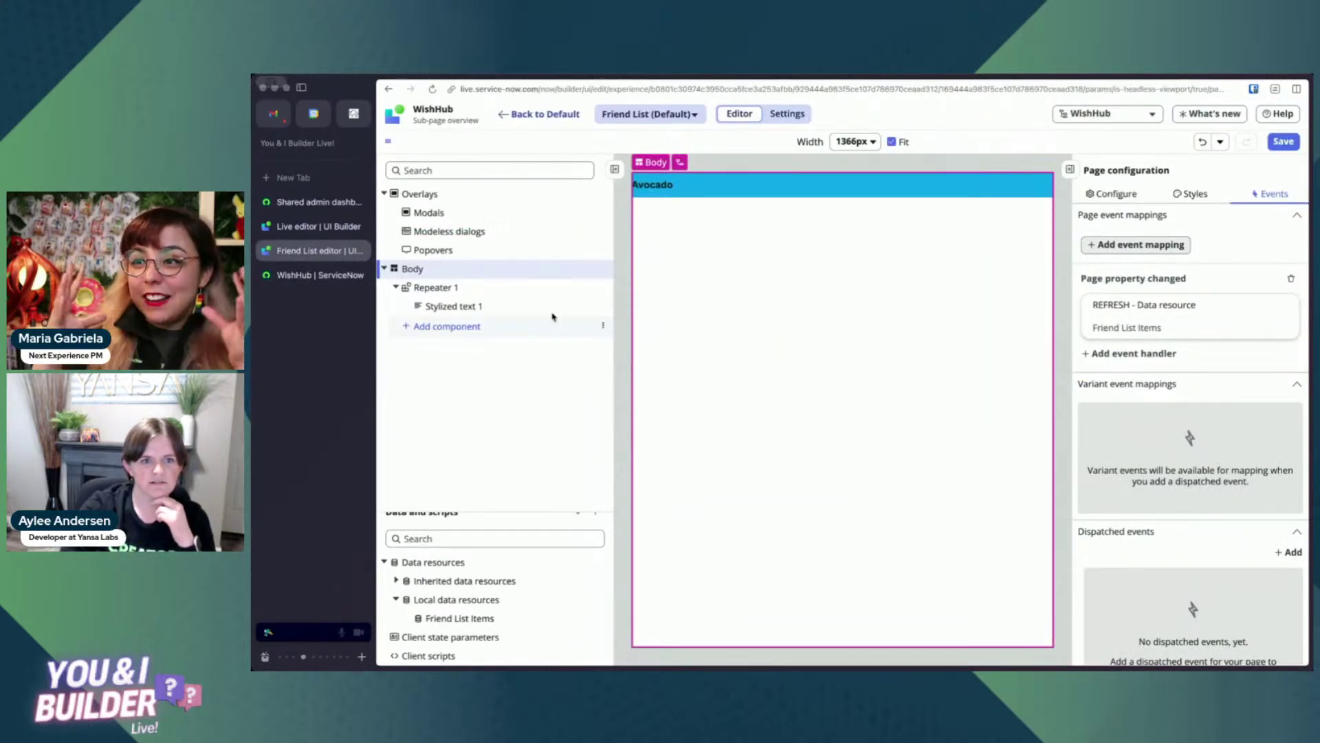
Remove the blue background style from the Friend List page's Body and save the page.
{"action": "left_click", "coordinate": [469, 272]}
{"action": "left_click", "coordinate": [1112, 193]}
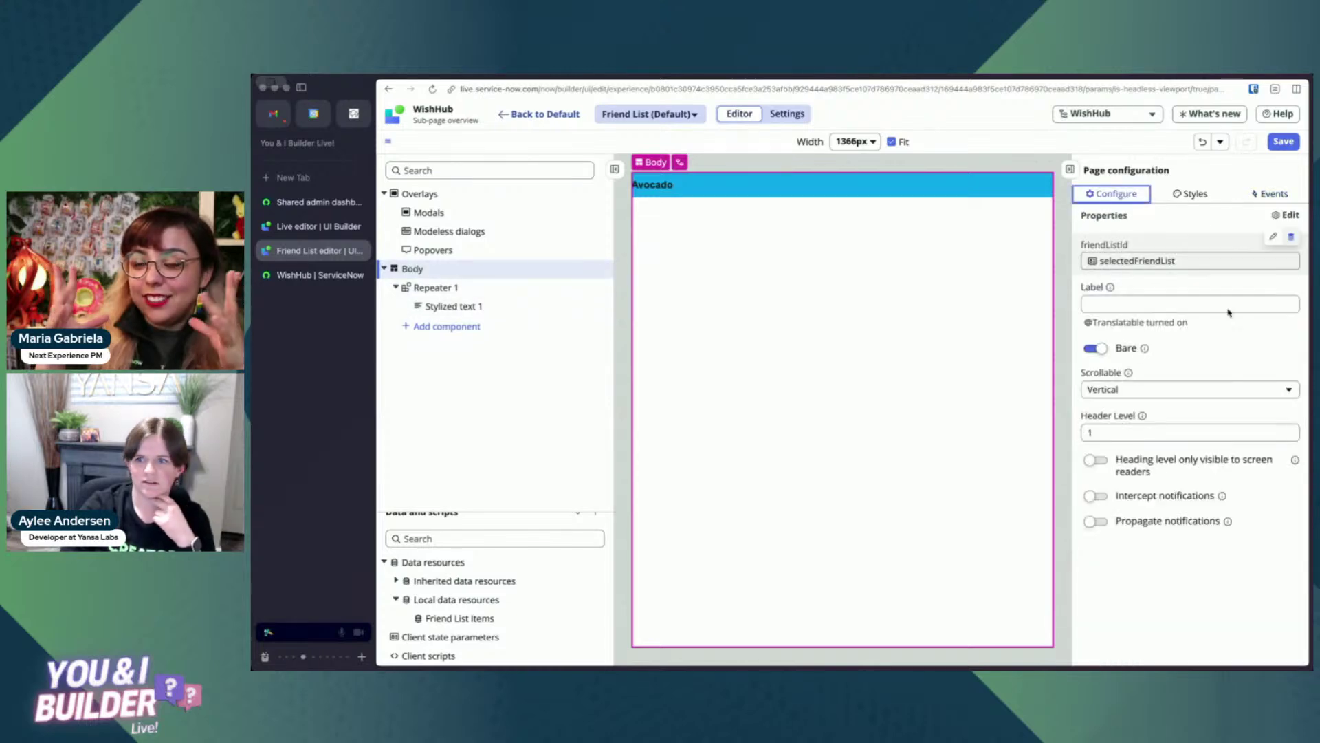
{"action": "left_click", "coordinate": [1194, 193]}
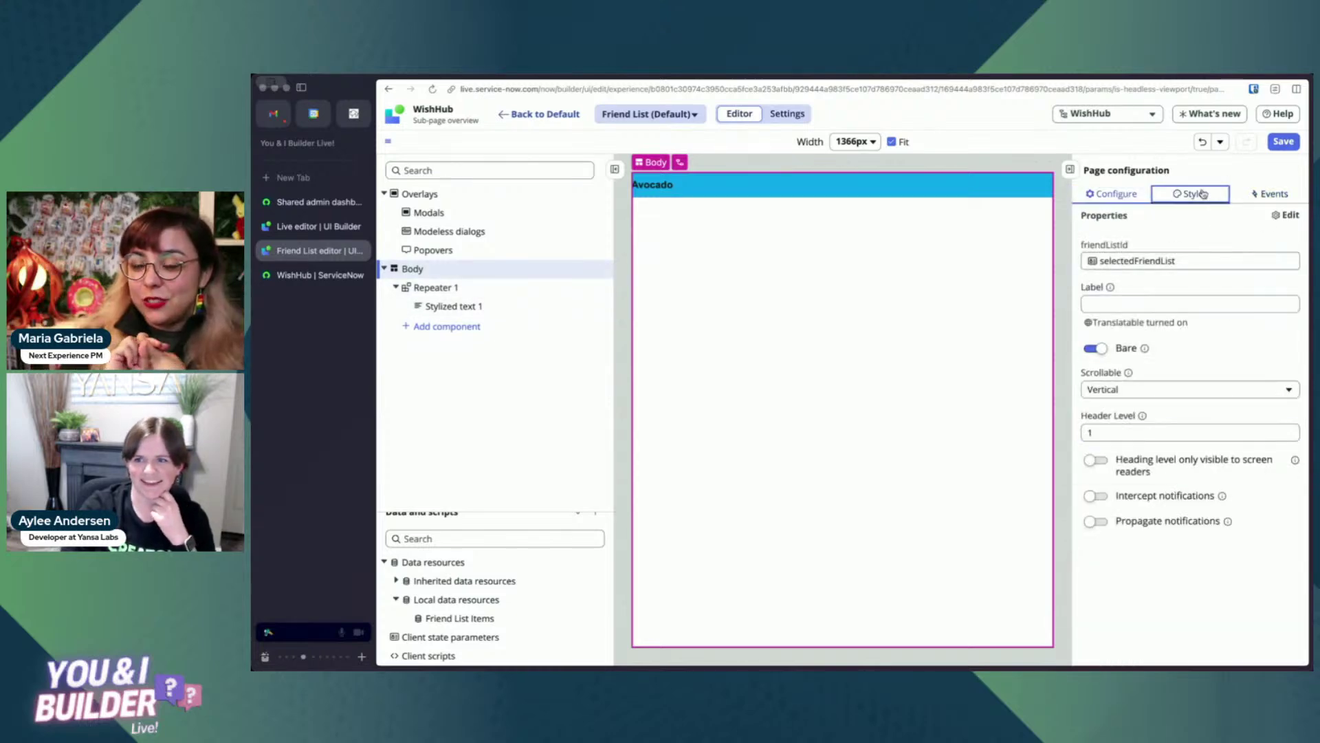
{"action": "left_click", "coordinate": [1271, 193]}
{"action": "left_click", "coordinate": [1195, 193]}
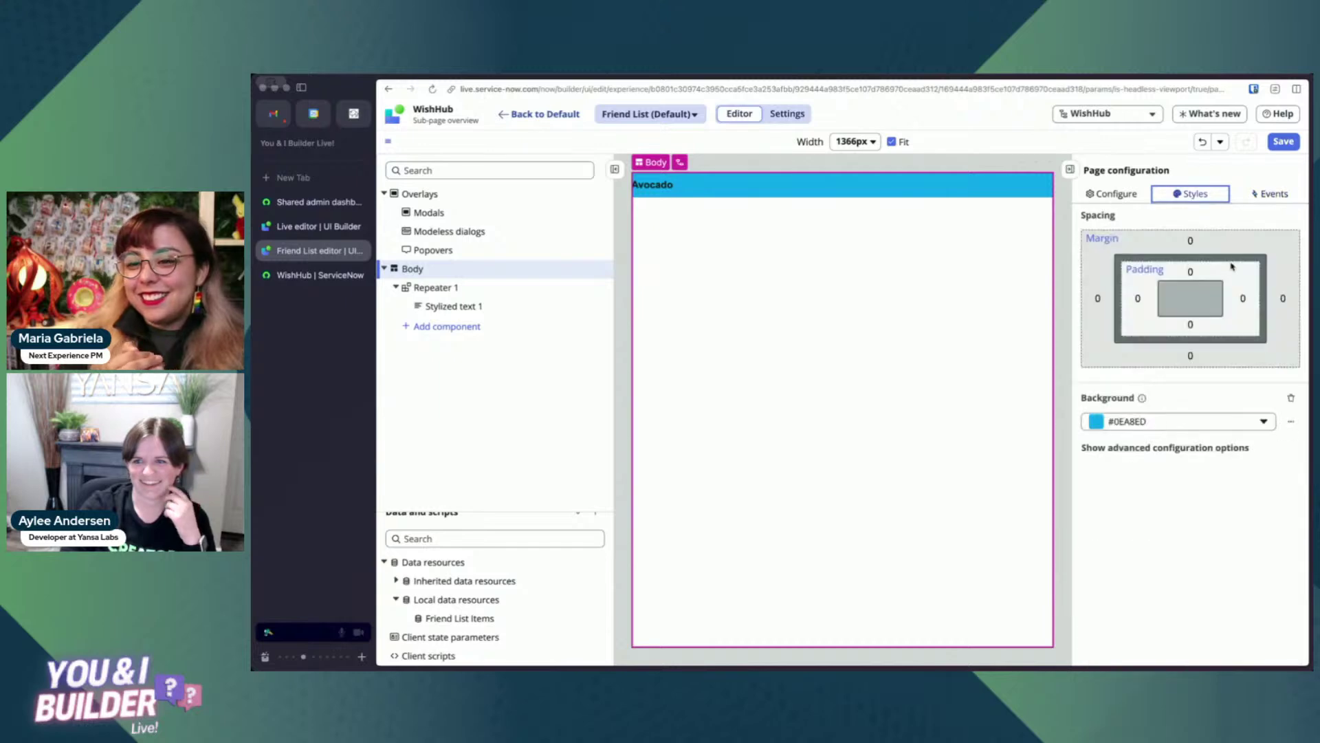
{"action": "left_click", "coordinate": [1291, 399]}
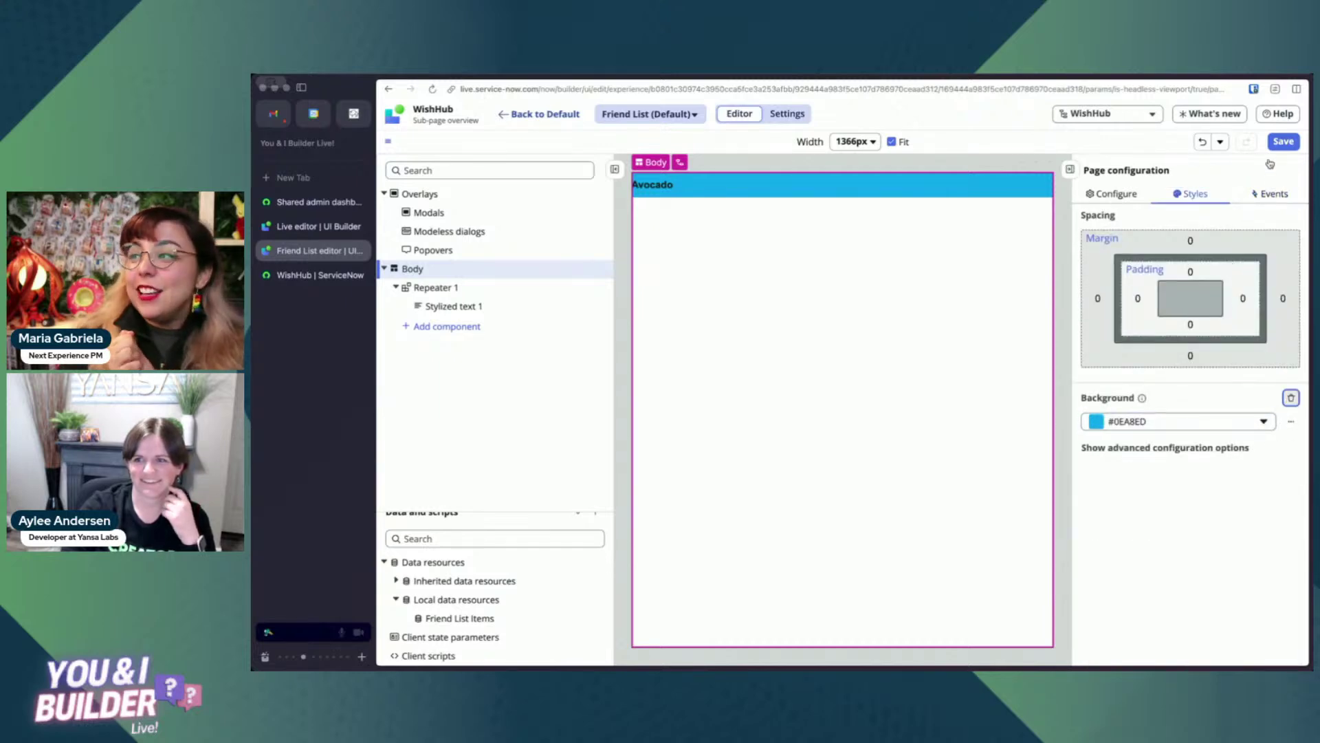
{"action": "left_click", "coordinate": [1284, 141]}
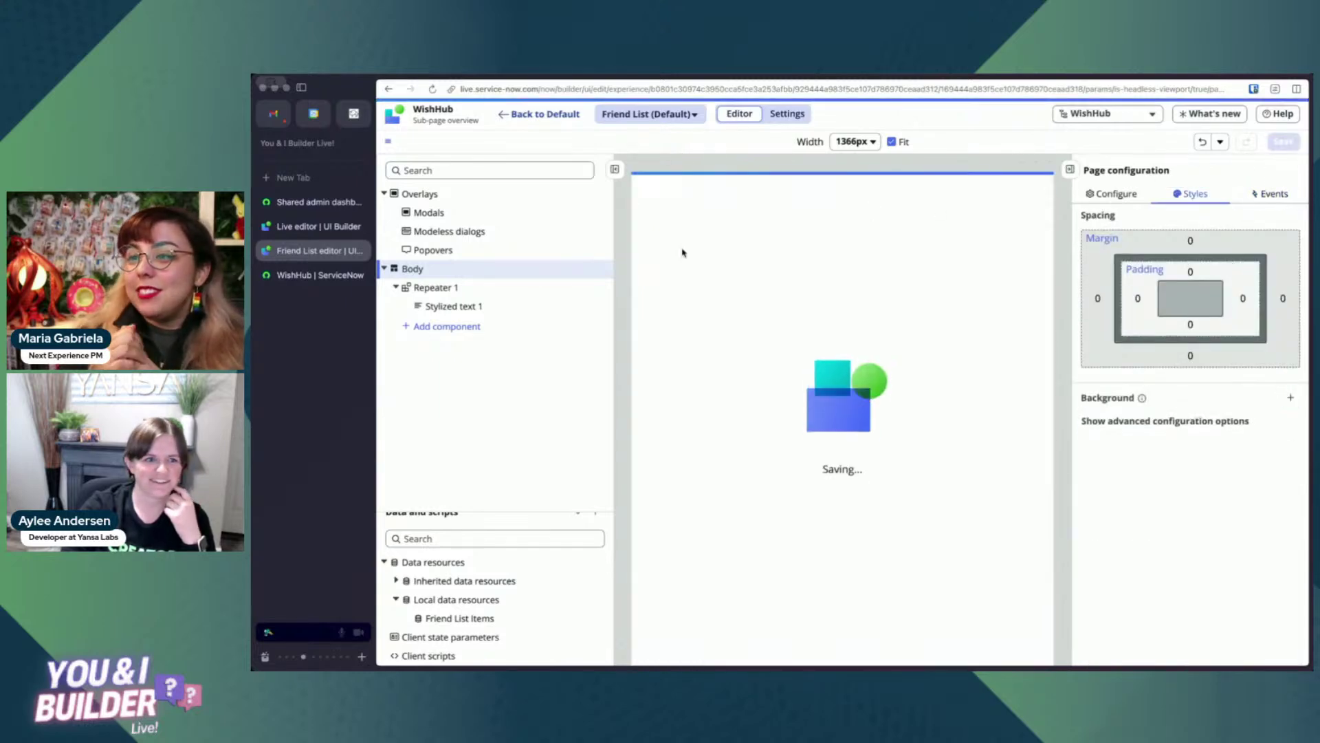
Switch back to the live WishHub page to check the saved Friend List changes.
{"action": "left_click", "coordinate": [313, 275]}
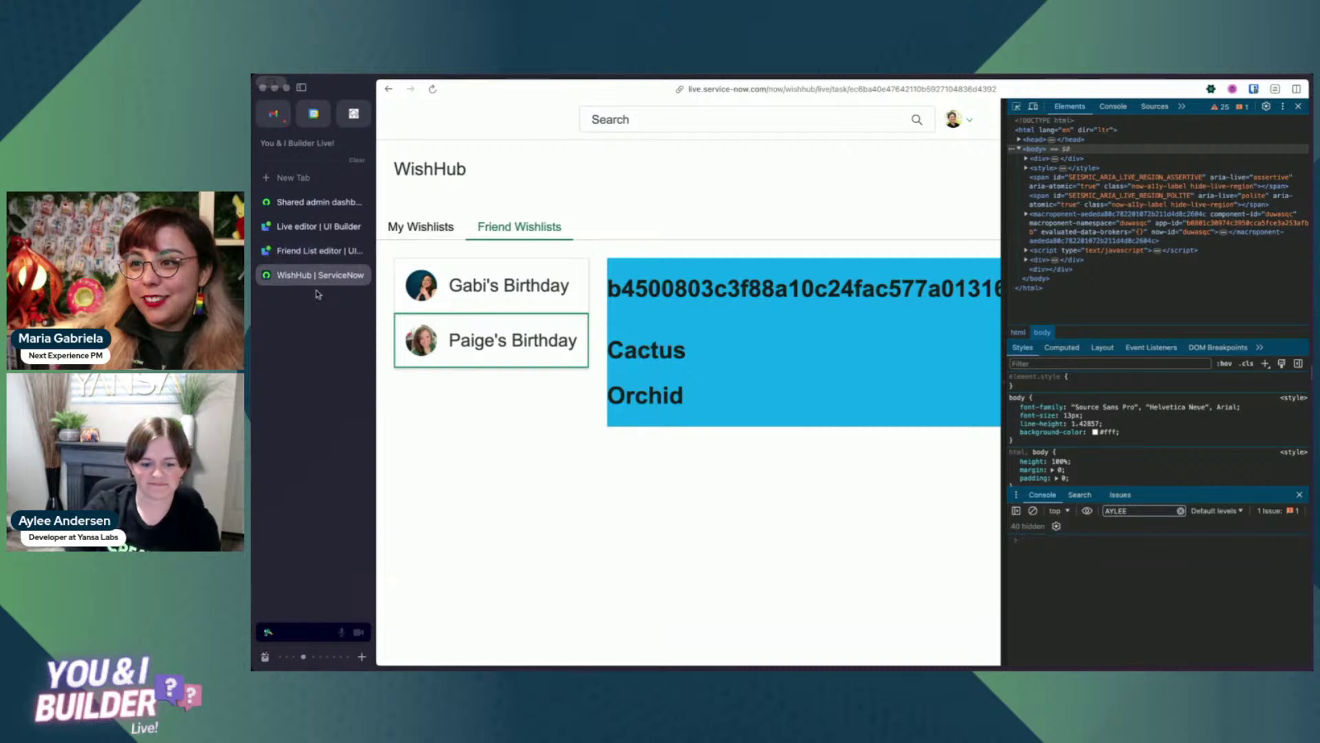